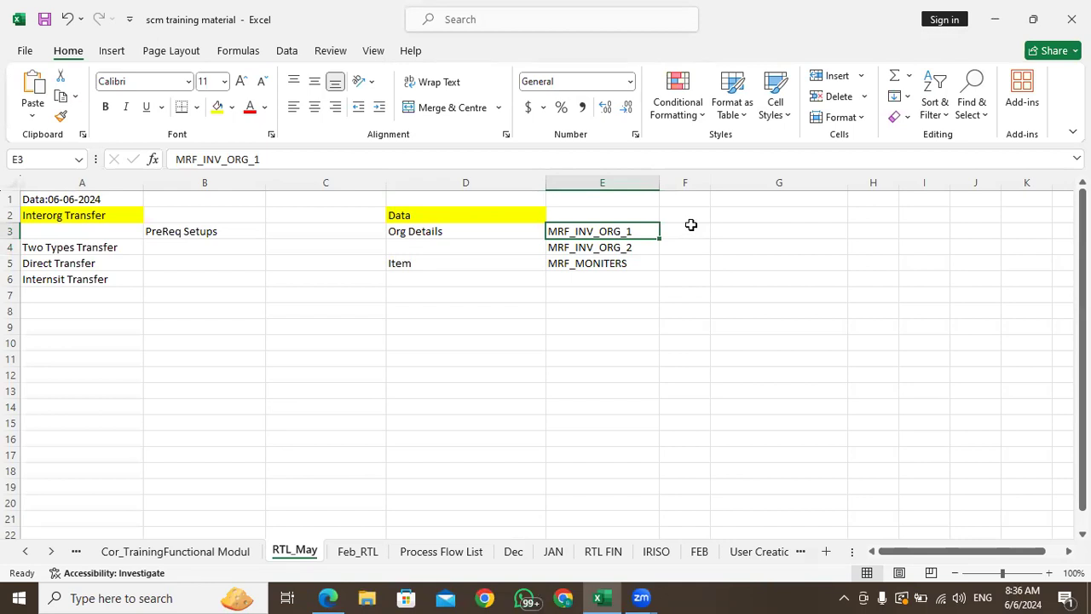
left_click(602, 216)
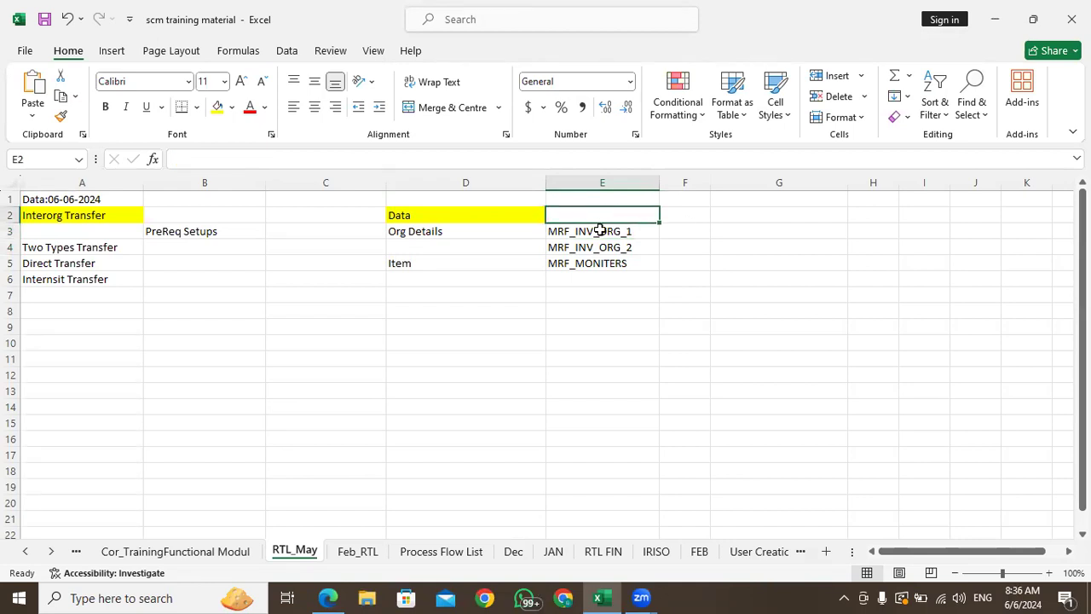
left_click(600, 227)
left_click(599, 248)
left_click(587, 229)
left_click(587, 264)
left_click(431, 215)
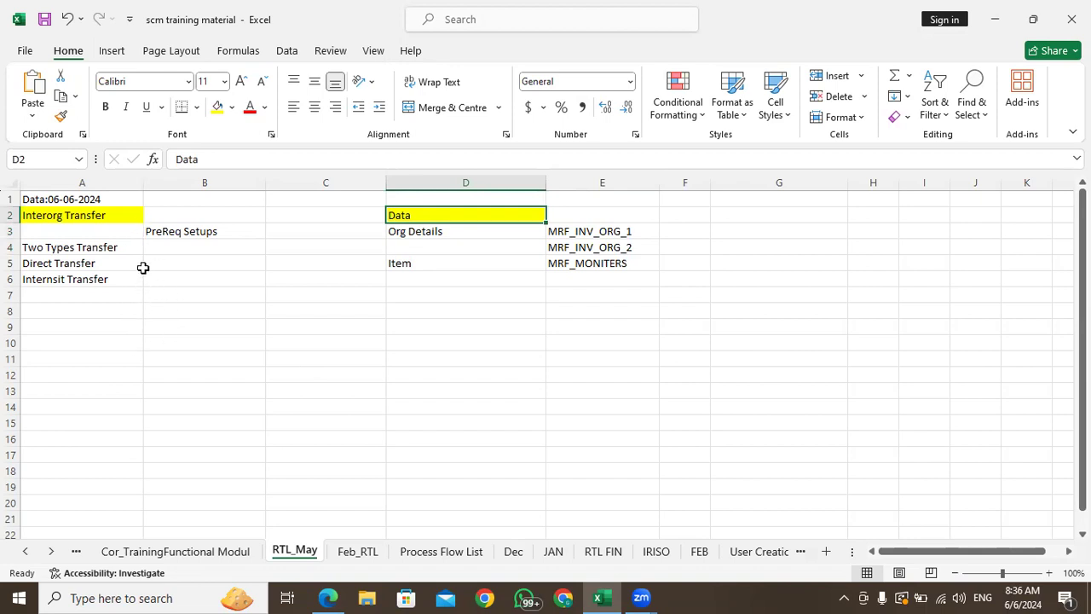
Clear the PreReq Setups entry from B3 and highlight the Two Types Transfer heading in A4 with yellow fill
left_click(179, 235)
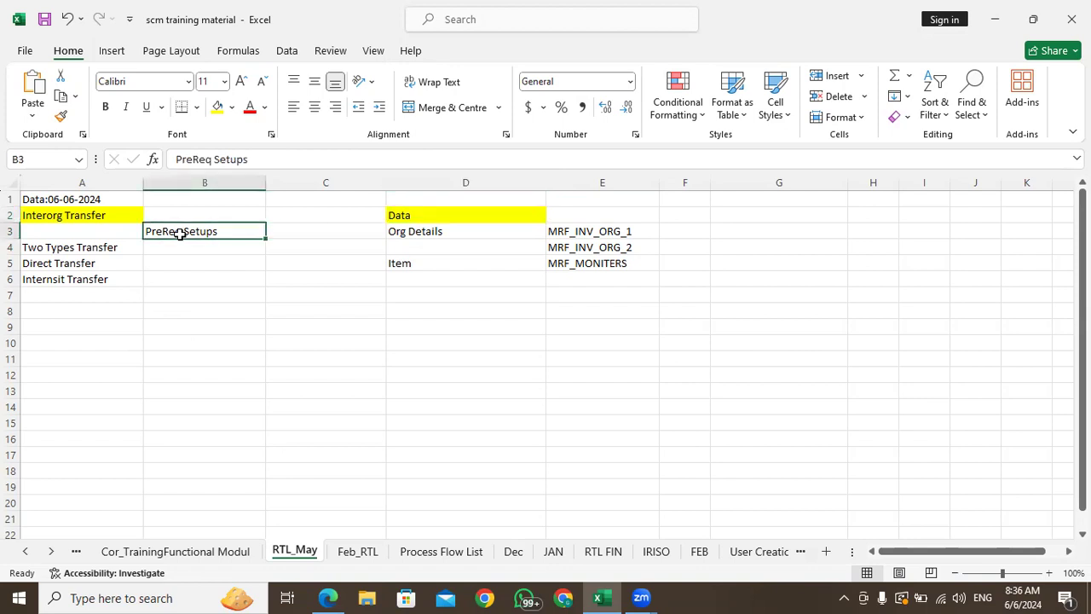
key("Delete")
left_click(73, 247)
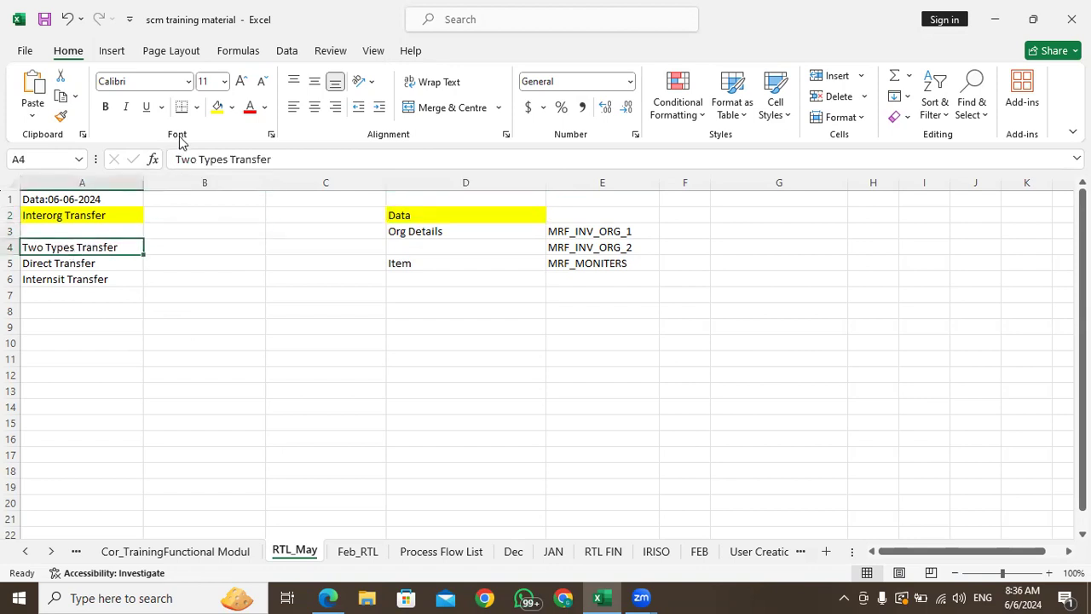
left_click(218, 108)
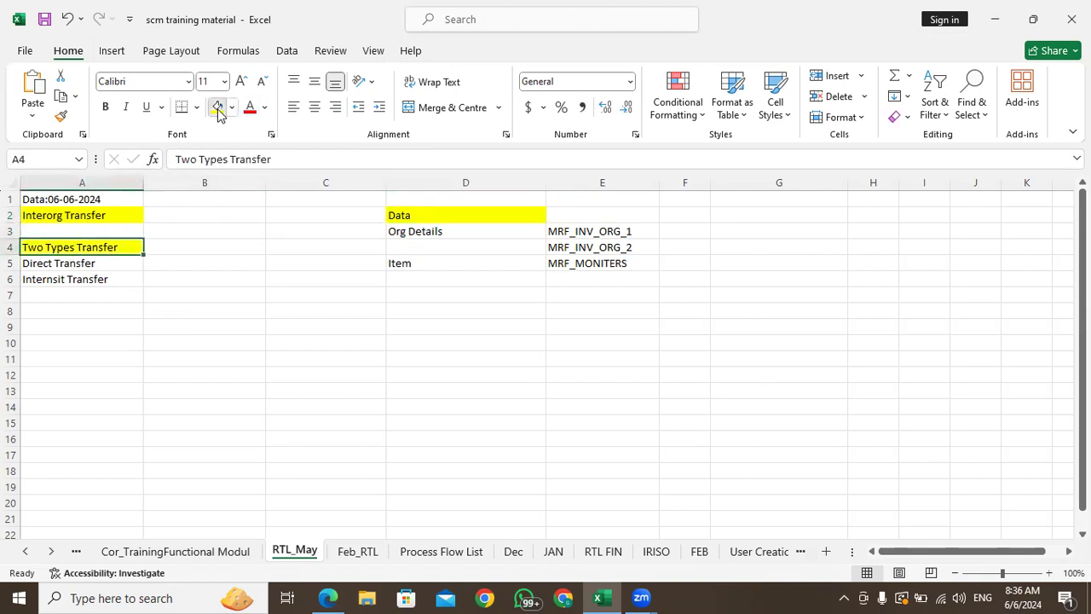
left_click(74, 313)
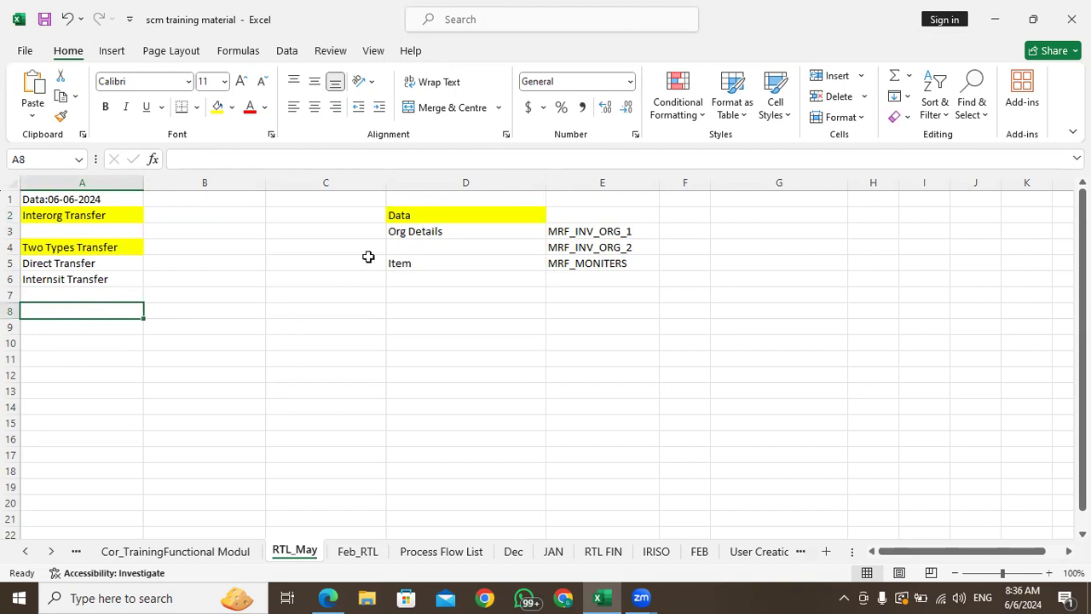
left_click(70, 264)
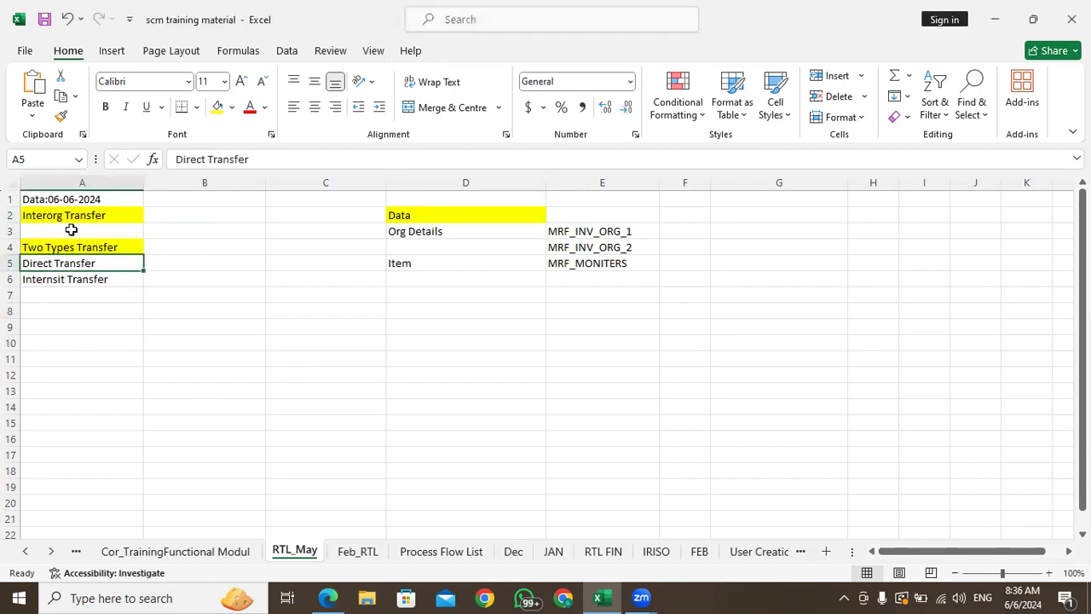
left_click(76, 278)
left_click(100, 262)
left_click(183, 274)
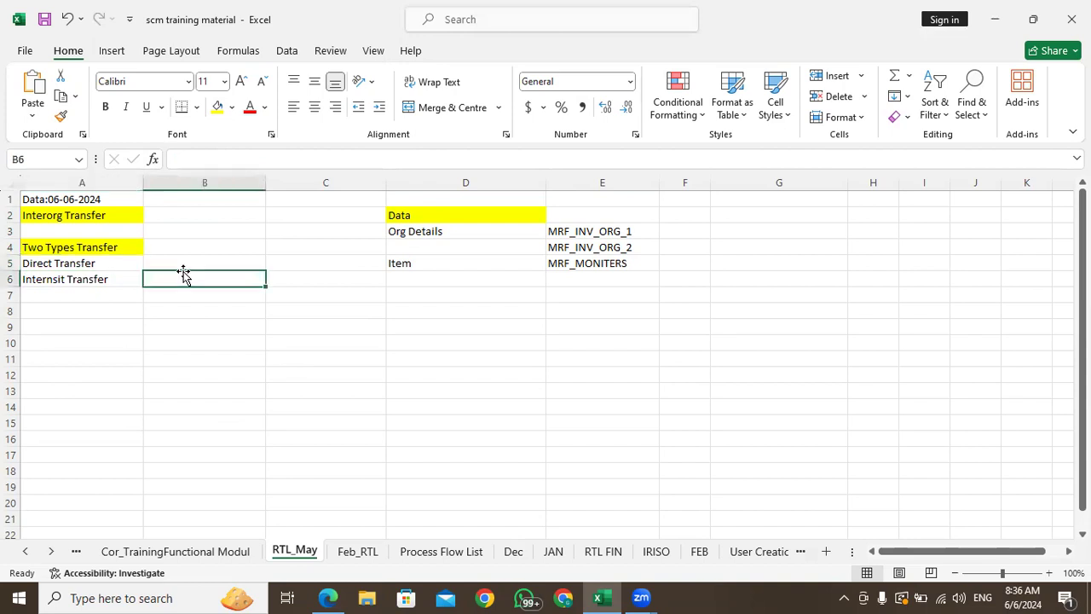
left_click(229, 307)
left_click(231, 294)
Enter the heading Direct in cell B8, below the list of transfer types
left_click(228, 315)
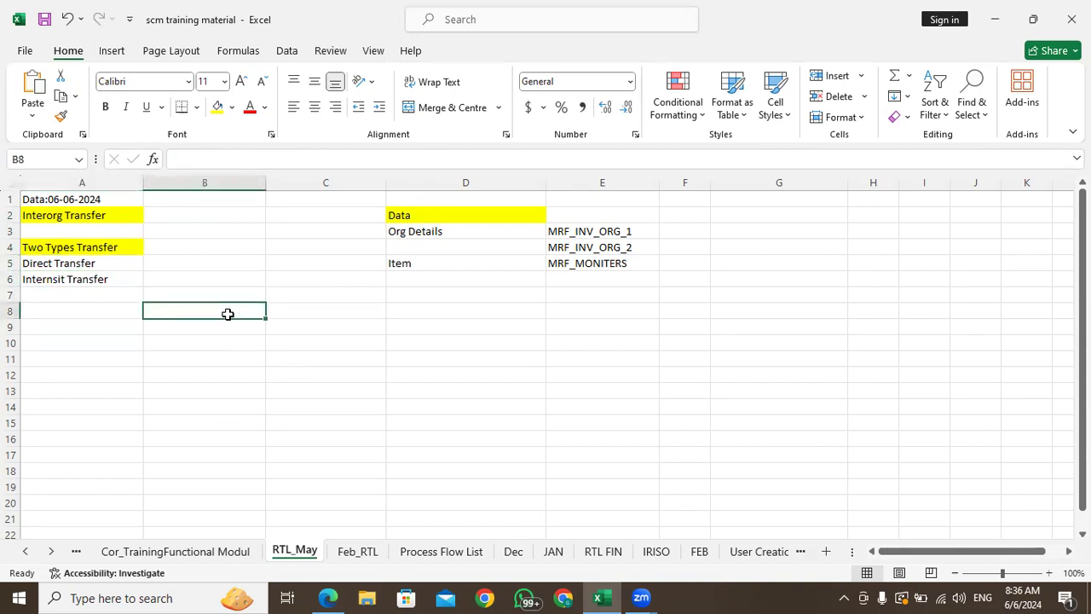
type("Direc")
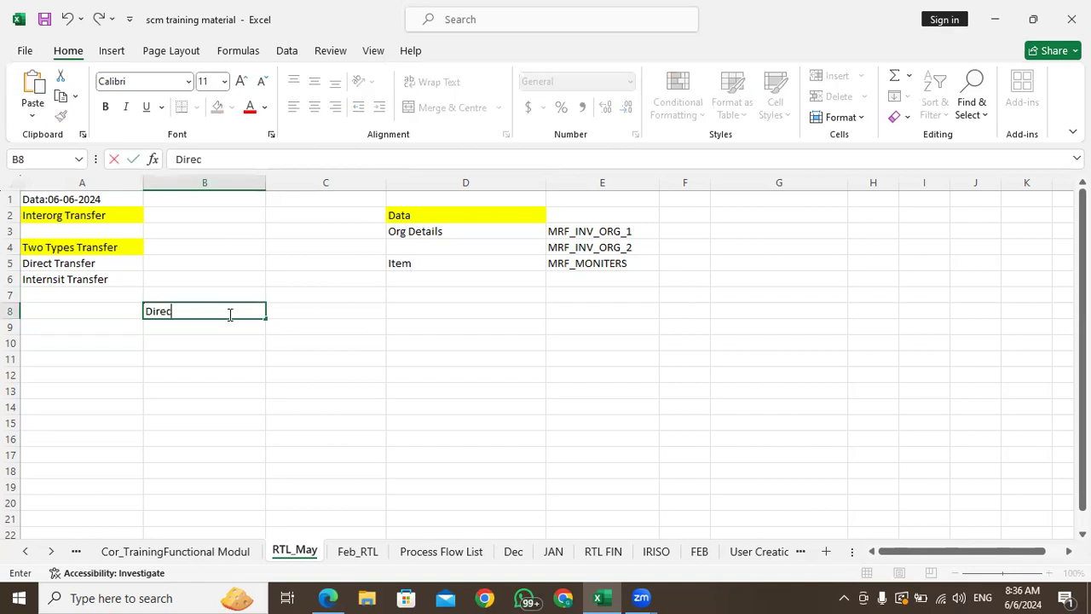
type("t")
left_click(227, 329)
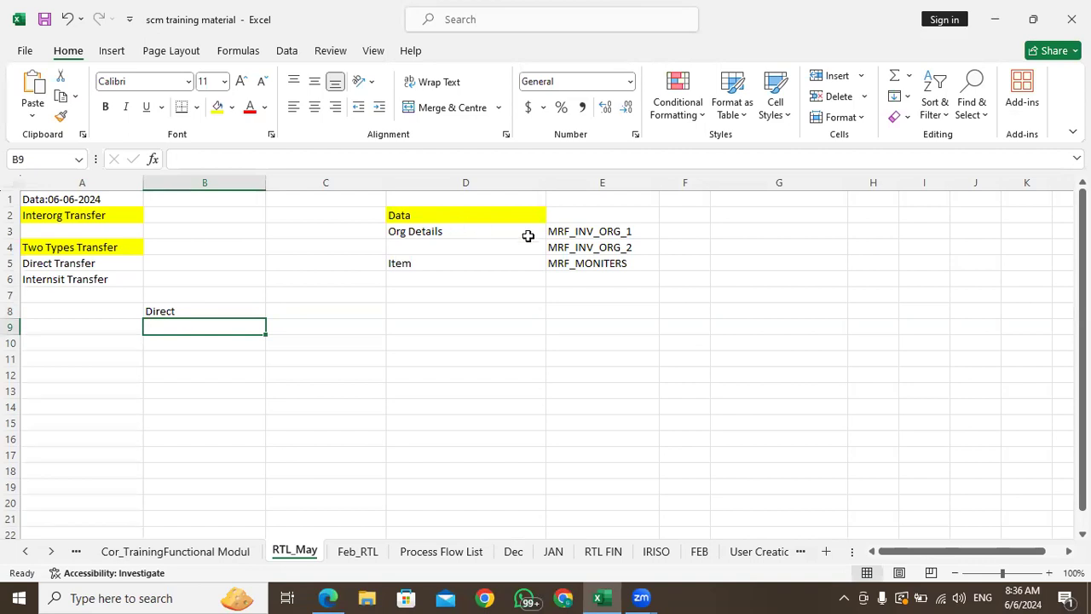
Copy the organization MRF_INV_ORG_1 from E3 into B9 under the Direct heading
left_click(610, 230)
key("ctrl+c")
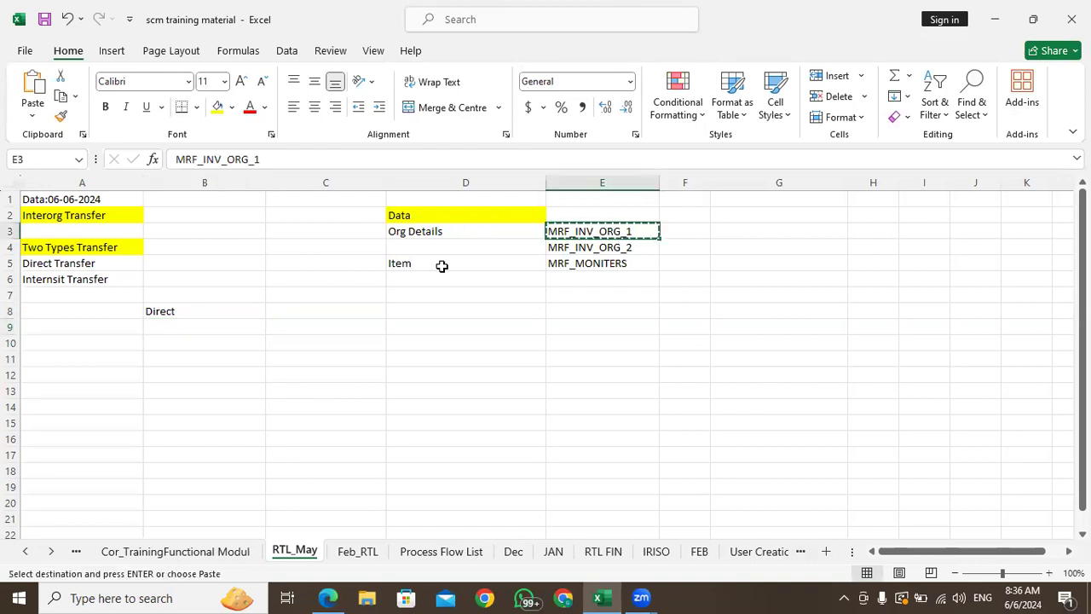
left_click(204, 332)
key("ctrl+v")
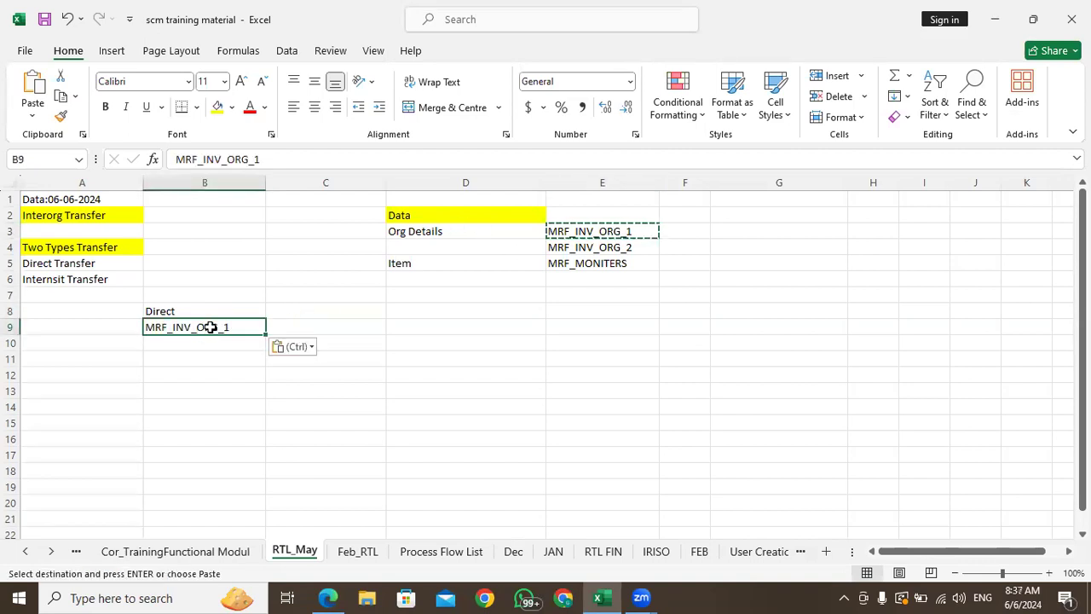
left_click(223, 346)
left_click(215, 311)
left_click(173, 342)
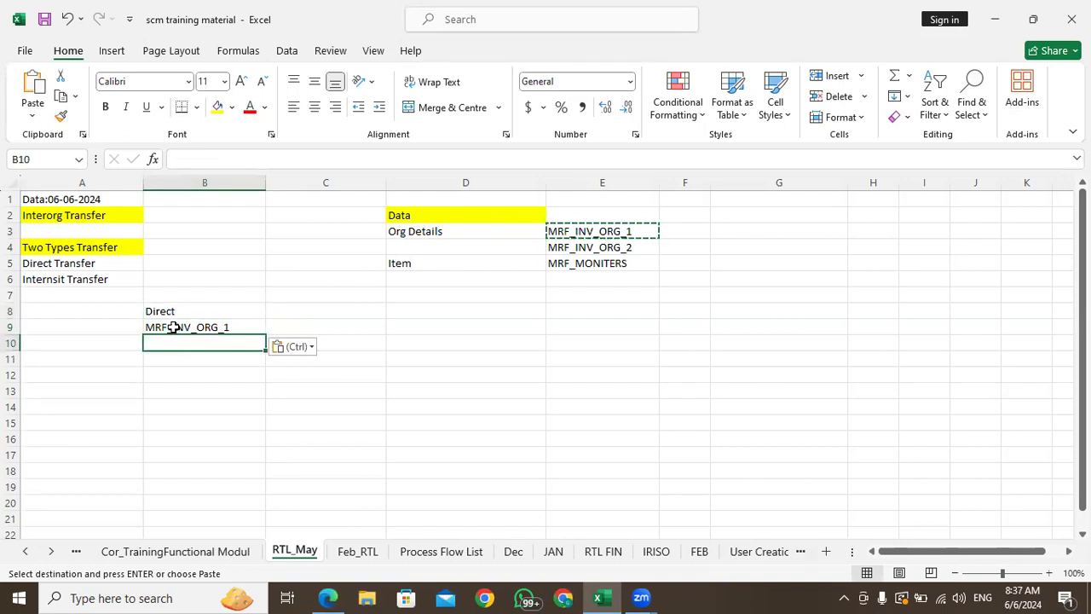
Copy the organization MRF_INV_ORG_2 from E4 into C9, beside MRF_INV_ORG_1
left_click(304, 311)
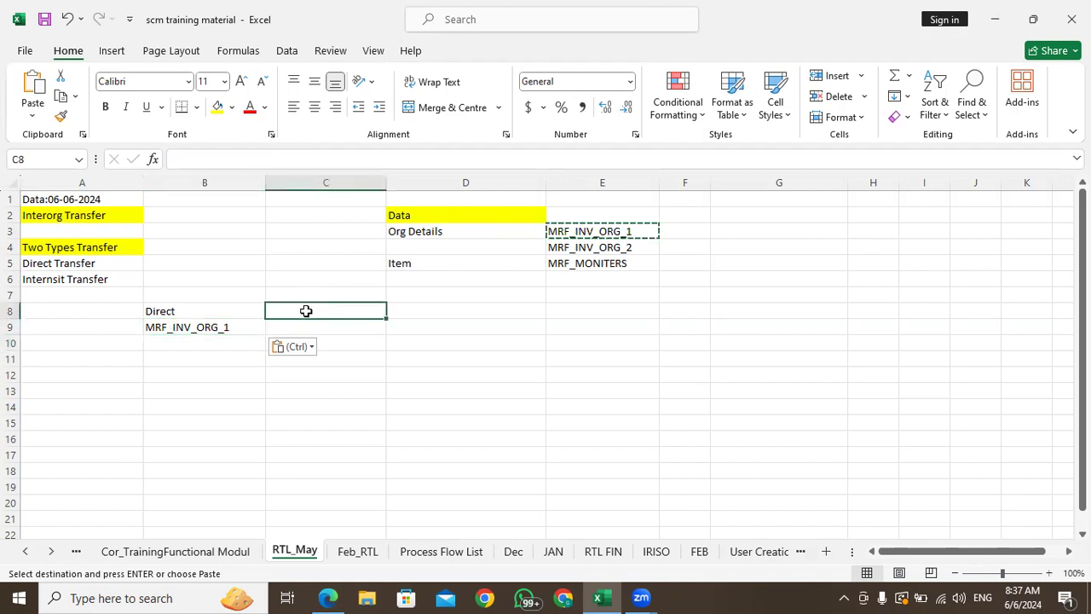
left_click(605, 247)
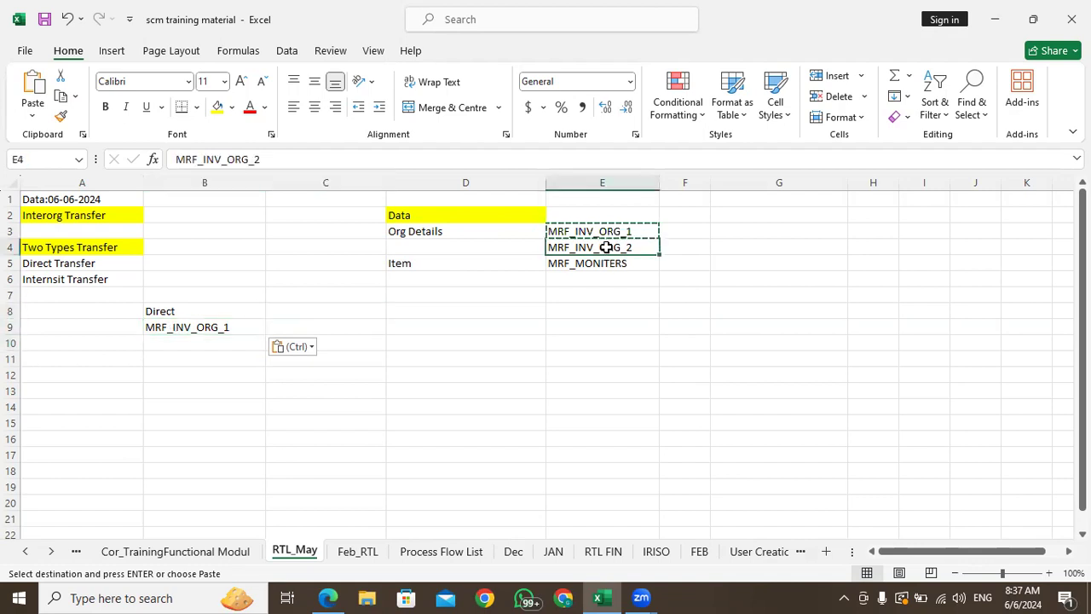
left_click(320, 330)
key("ctrl+v")
Widen columns B and C to make room between the two organization names in row 9
left_click(253, 326)
left_click_drag(262, 184, 281, 186)
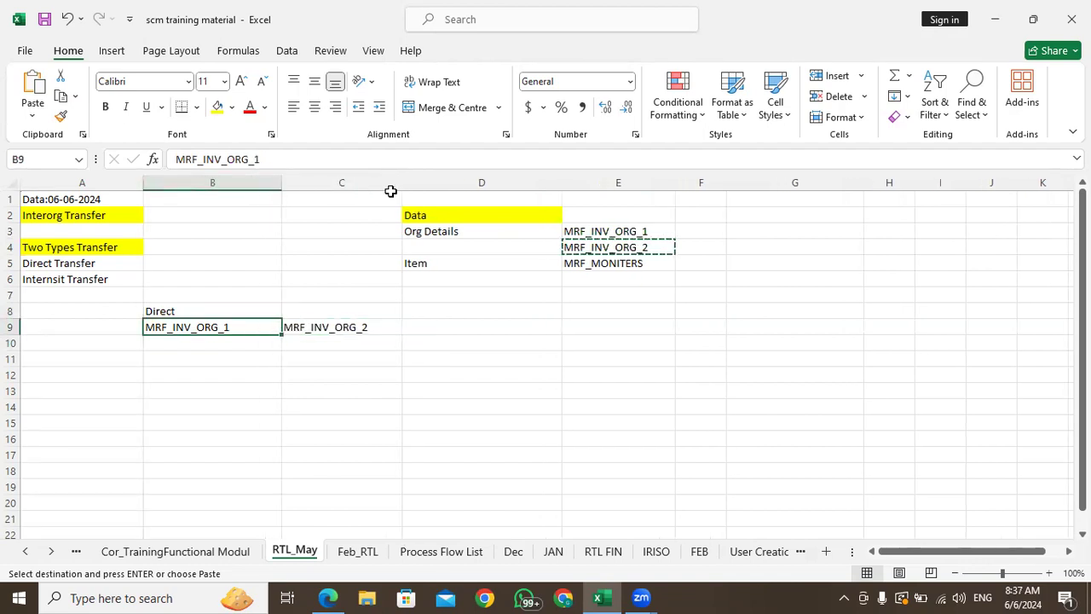
left_click_drag(402, 183, 442, 192)
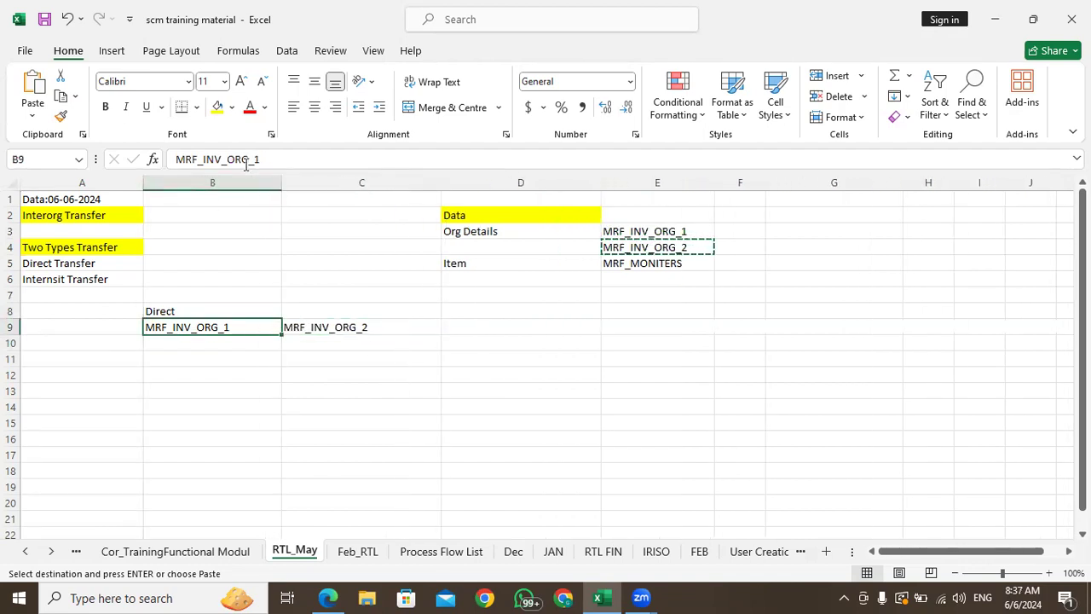
Draw a straight arrow about 0.46 inches long from MRF_INV_ORG_1 in B9 to MRF_INV_ORG_2 in C9
left_click(111, 53)
left_click(198, 85)
left_click(267, 79)
left_click(267, 79)
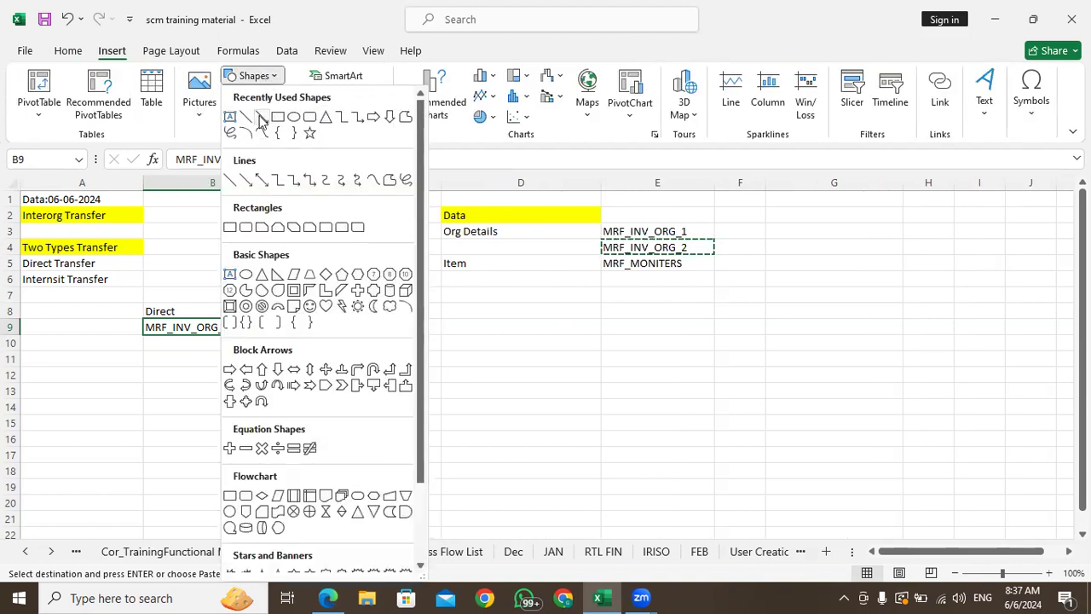
left_click(263, 115)
left_click_drag(248, 327, 282, 327)
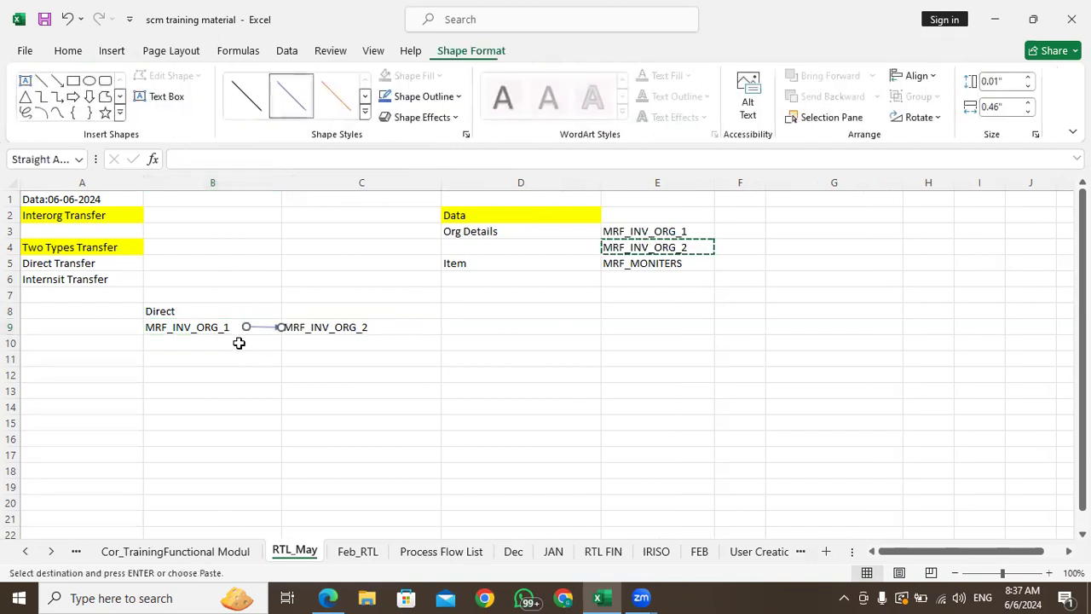
left_click(264, 337)
left_click(263, 327)
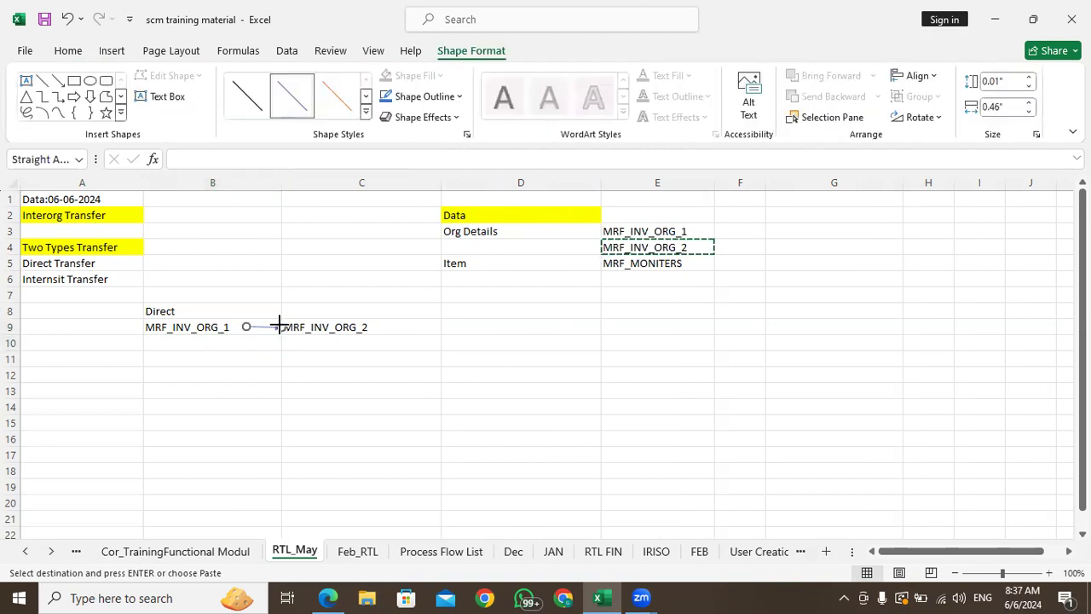
left_click(205, 329)
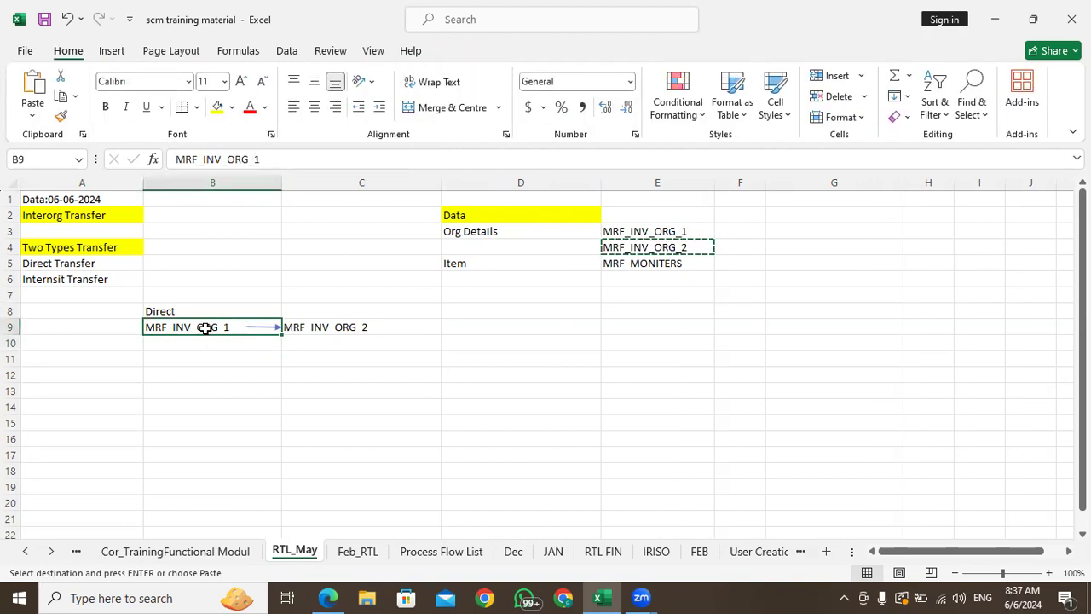
left_click(350, 326)
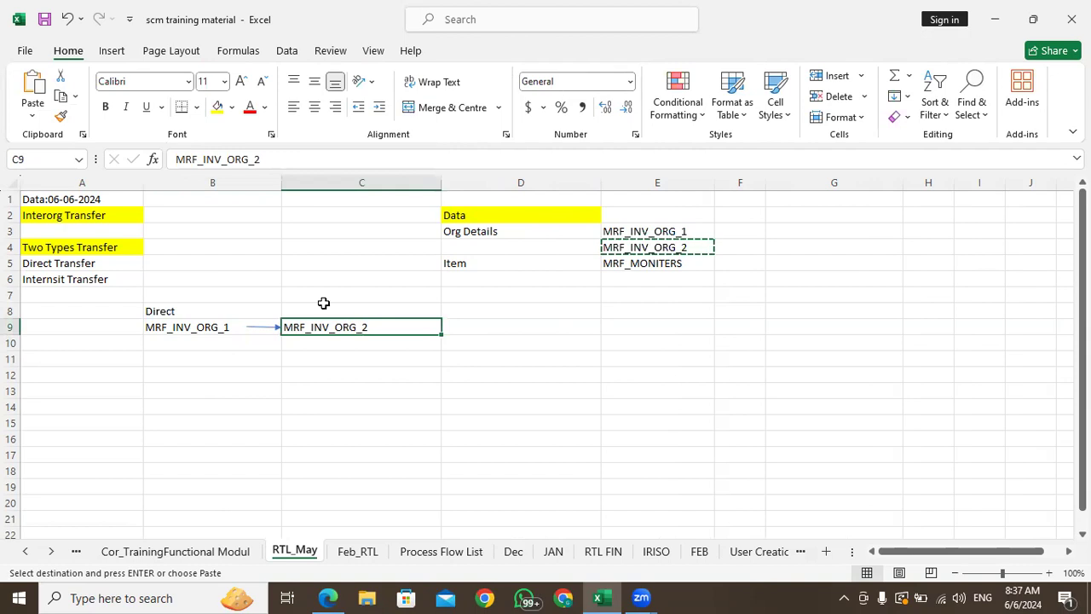
left_click(324, 307)
left_click(312, 341)
left_click(236, 346)
left_click(329, 327)
Enter Subinv in C10, below the destination organization MRF_INV_ORG_2
left_click(328, 346)
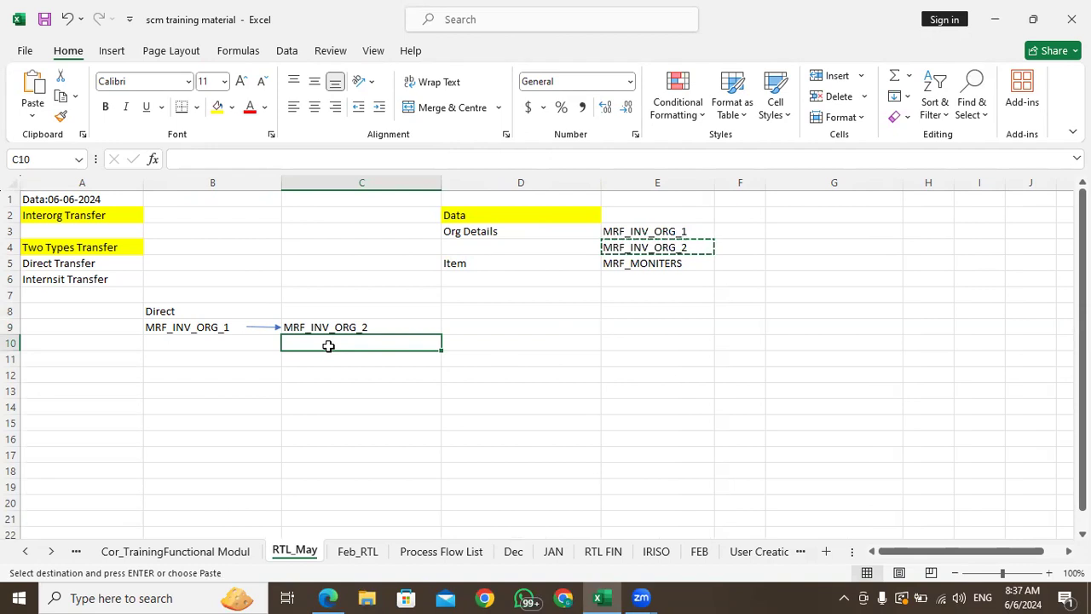
type("Subinv")
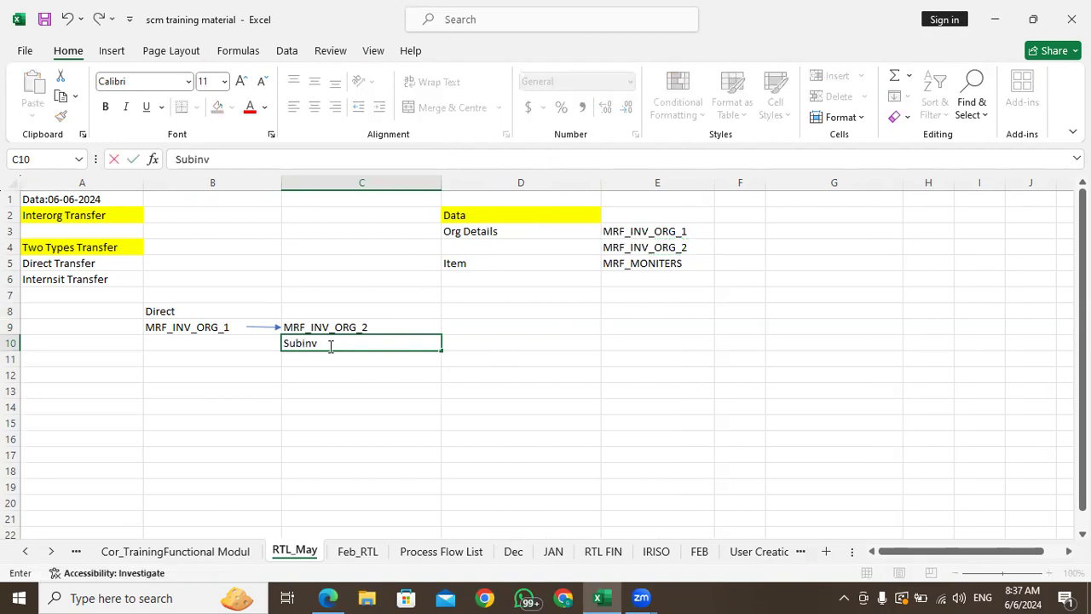
key("Return")
left_click(202, 309)
left_click(298, 331)
left_click(306, 342)
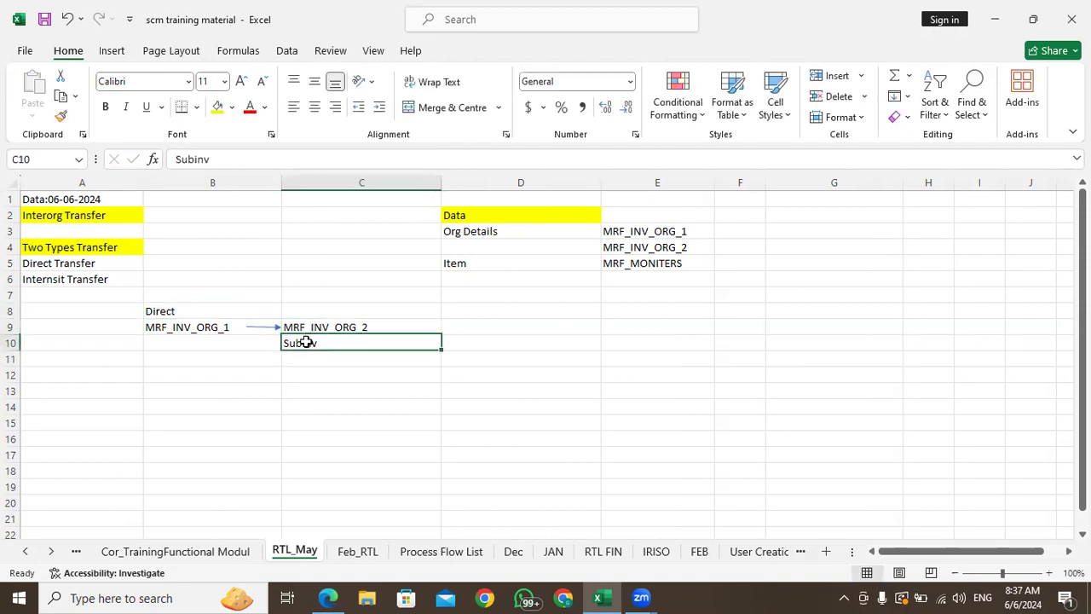
left_click(316, 357)
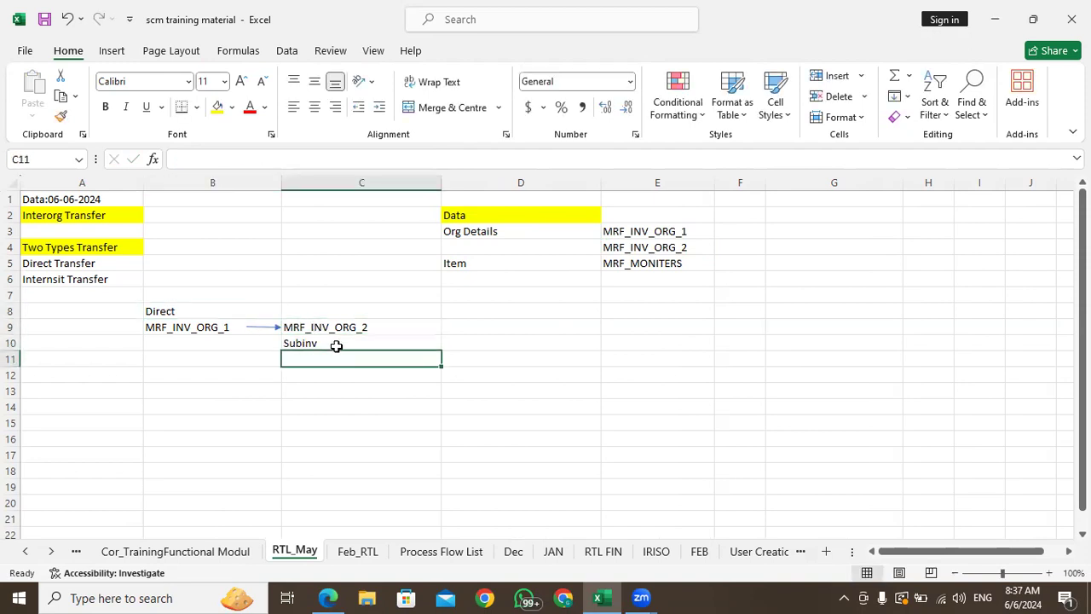
left_click(198, 327)
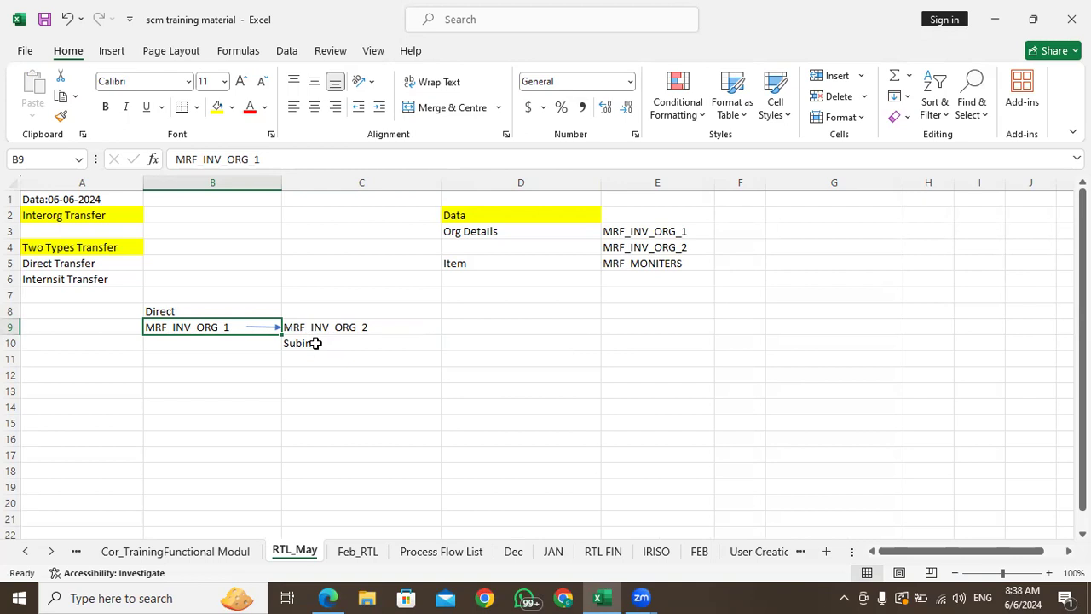
left_click(182, 308)
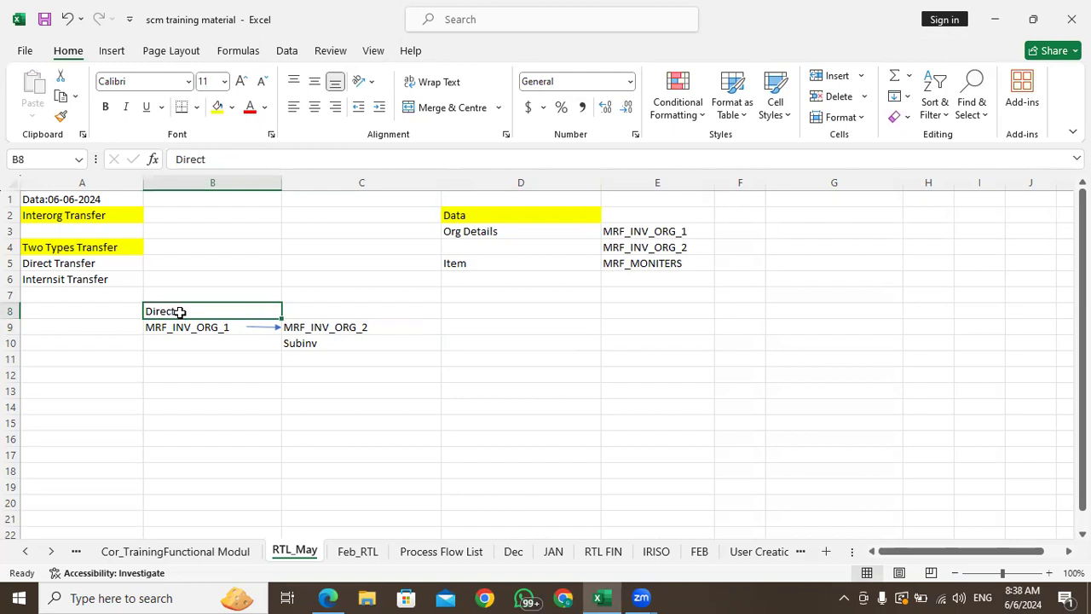
Copy the Internsit Transfer label from A6 into B12 as the heading of the second transfer flow
left_click(175, 375)
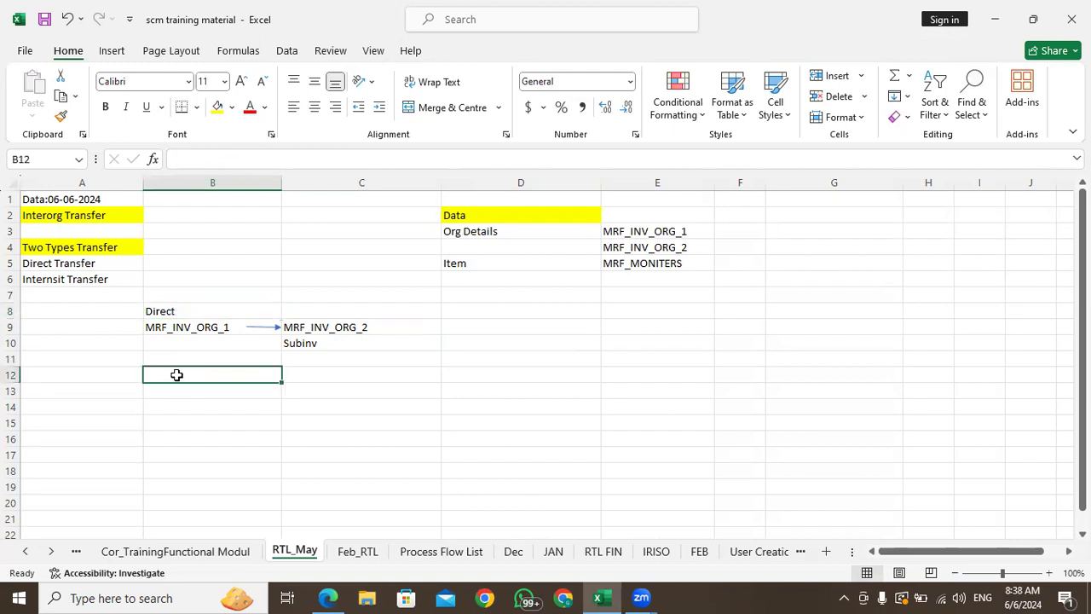
left_click(94, 281)
key("ctrl+c")
left_click(192, 371)
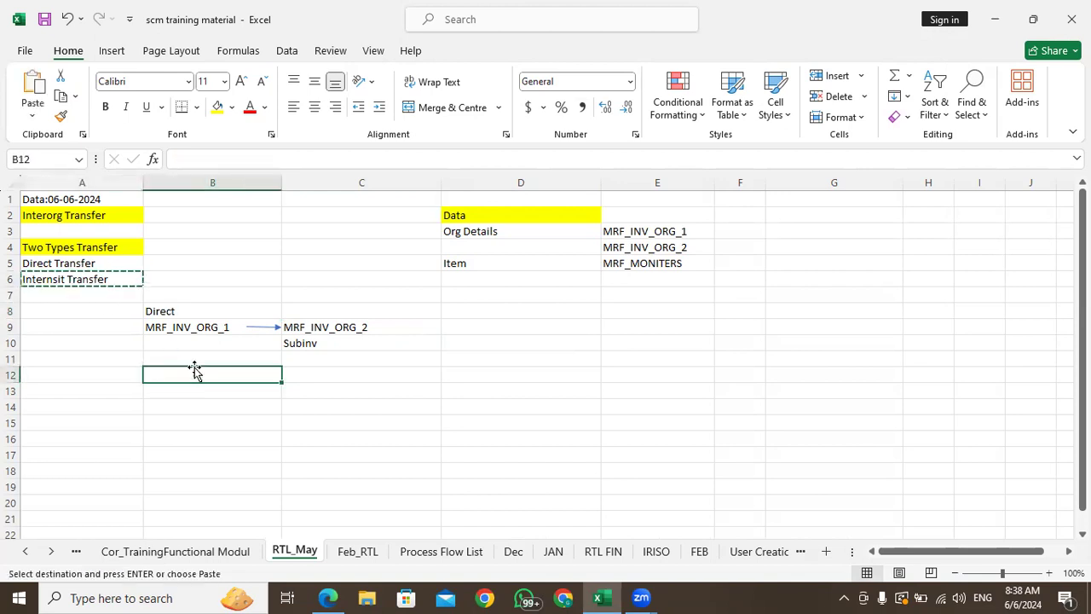
key("ctrl+v")
left_click(343, 374)
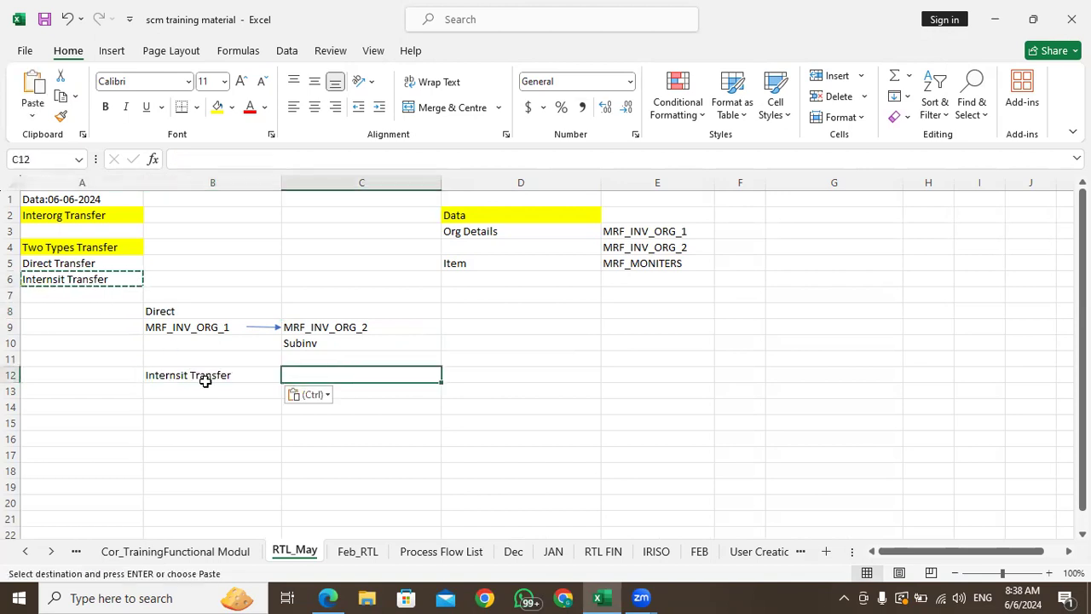
Copy MRF_INV_ORG_1 together with its arrow from B9 into B13 under the Internsit Transfer heading
left_click(197, 329)
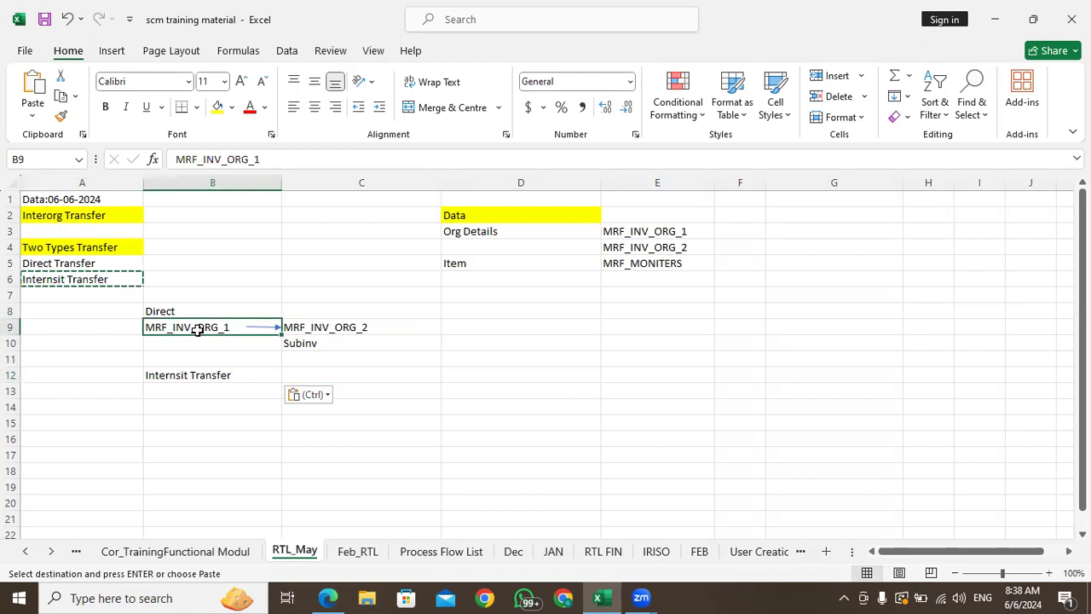
key("ctrl+c")
left_click(207, 392)
key("ctrl+v")
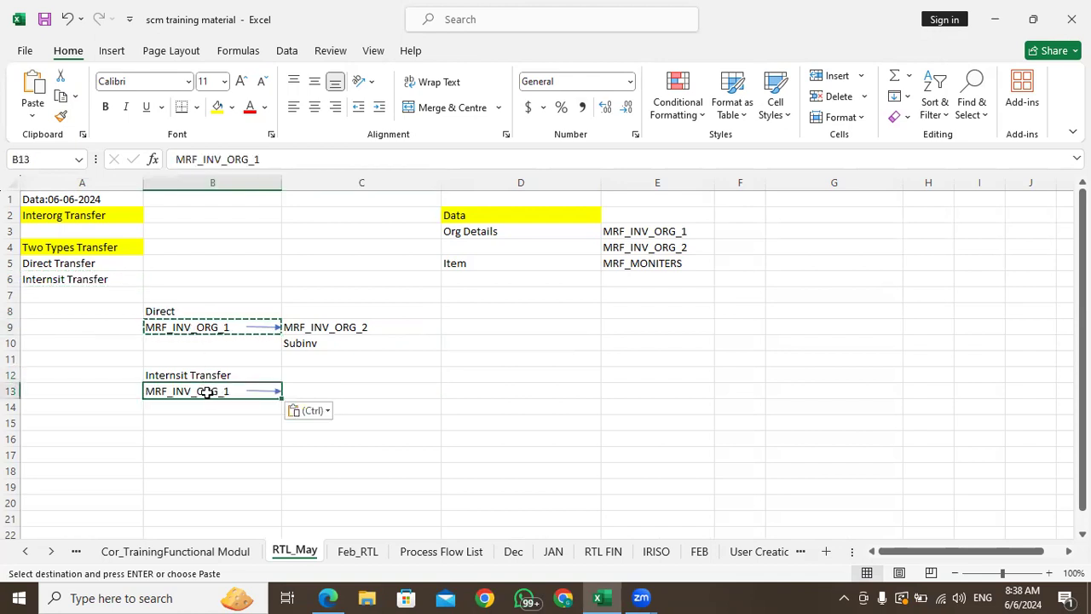
left_click(308, 394)
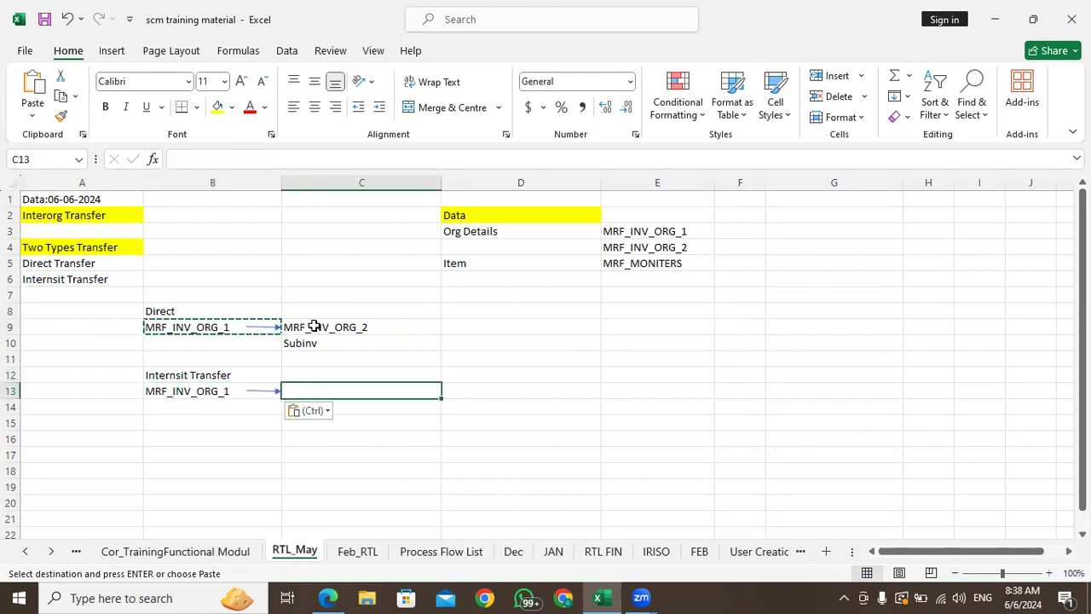
Copy MRF_INV_ORG_2 from C9 into C13 as the destination organization of the Internsit Transfer flow
left_click(312, 326)
key("ctrl+c")
left_click(334, 392)
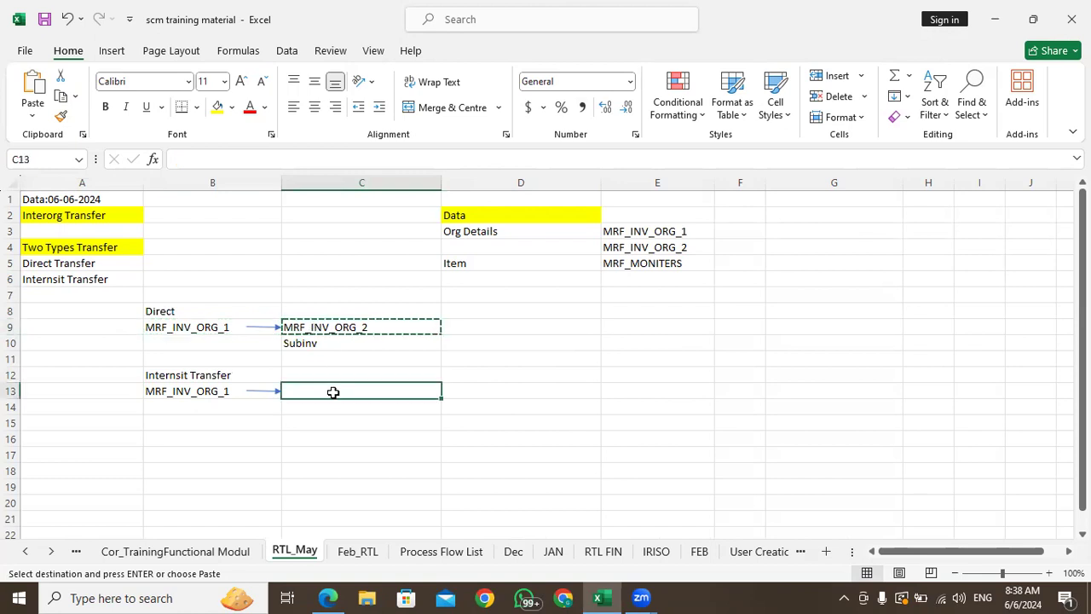
key("ctrl+v")
Enter "Recevie the Staging Subinv" in C14, below the in-transit destination organization
left_click(334, 406)
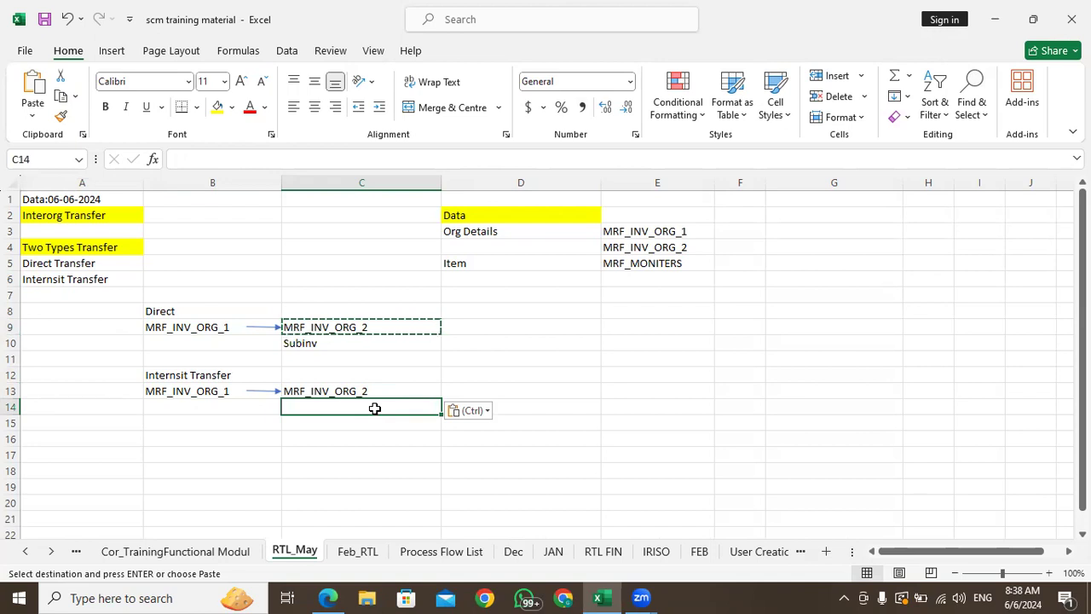
key("Escape")
type("Recevie")
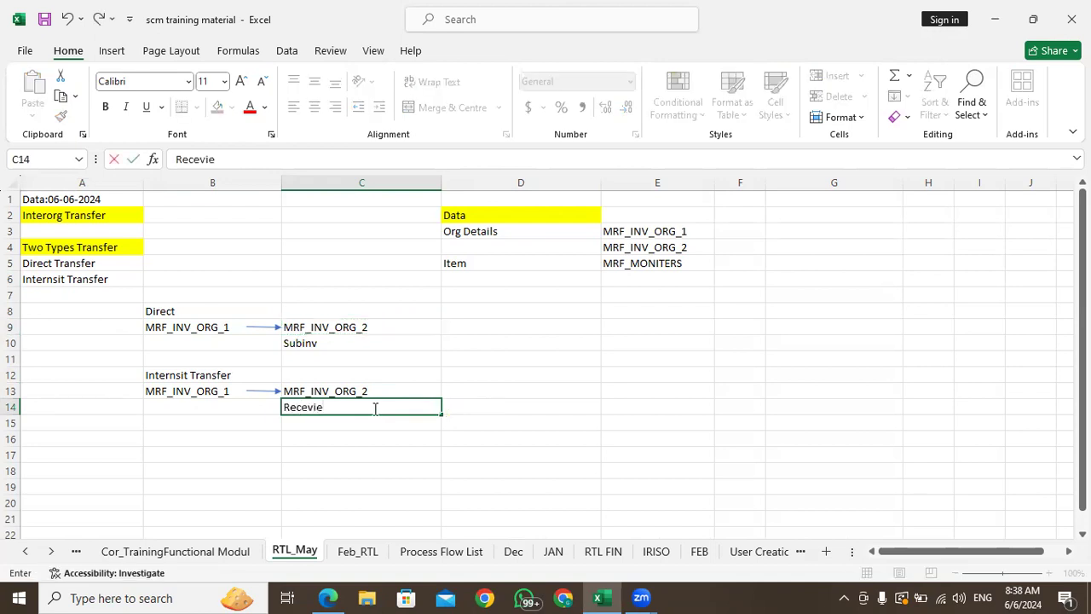
type(" the Staging Subinv")
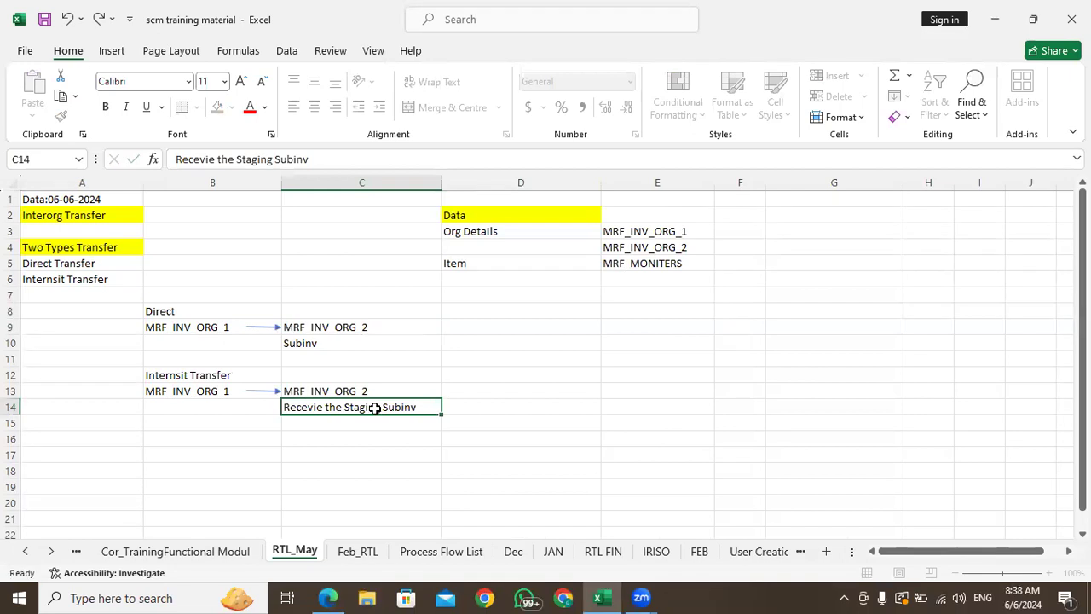
key("Return")
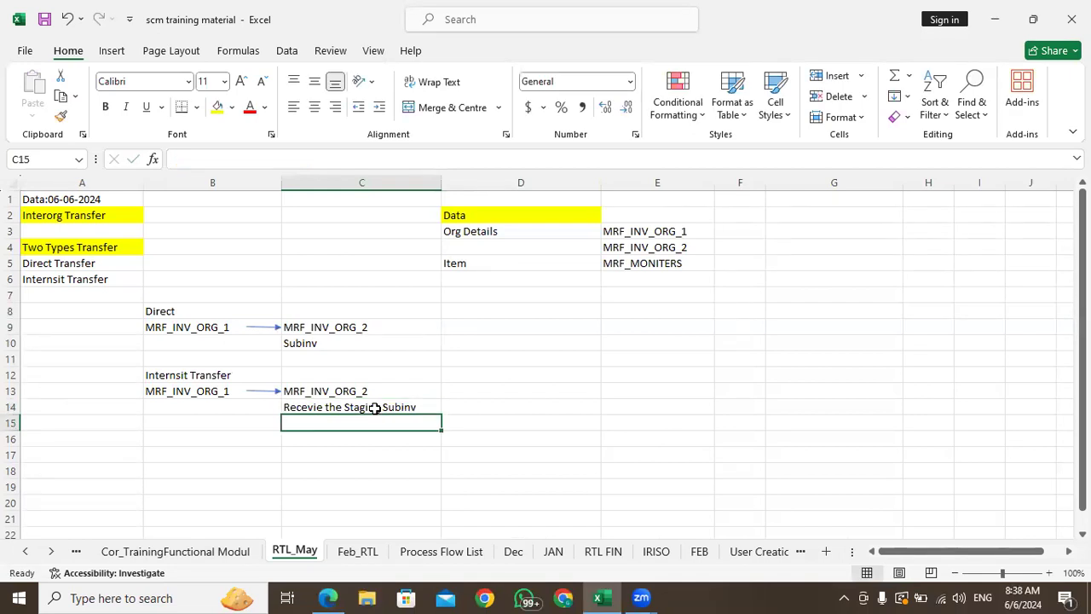
Enter "Staging to Stores" in C15, below the staging receipt note
type("Staging")
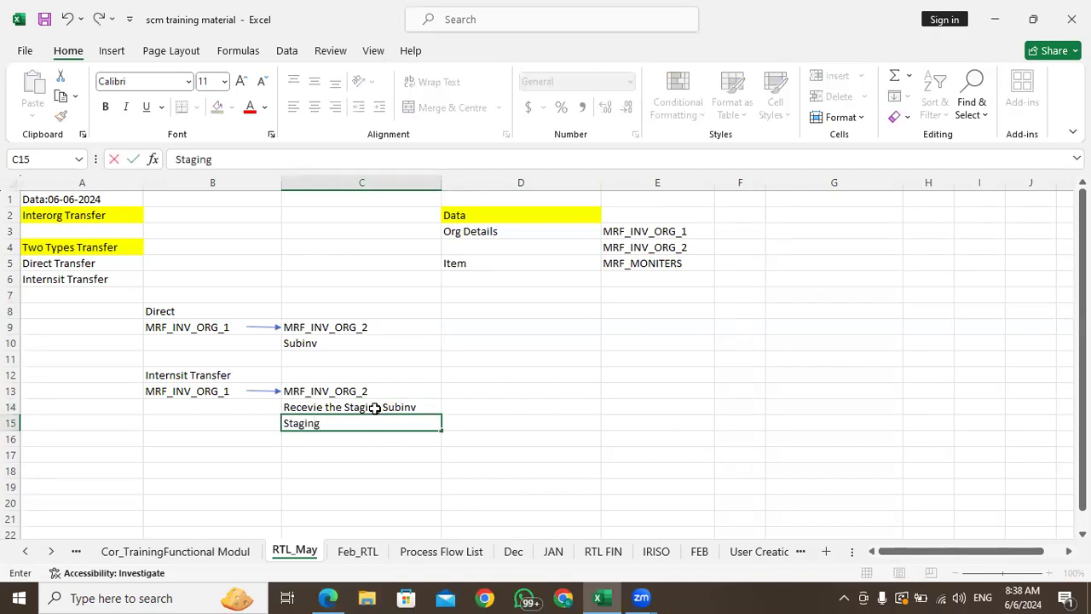
type(" to Stores")
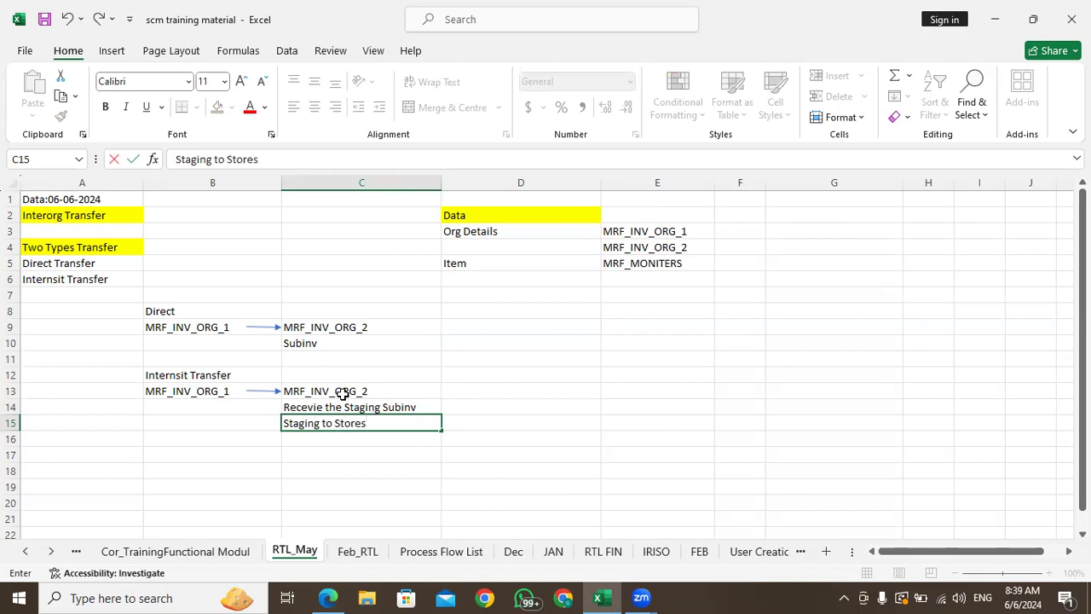
left_click(332, 438)
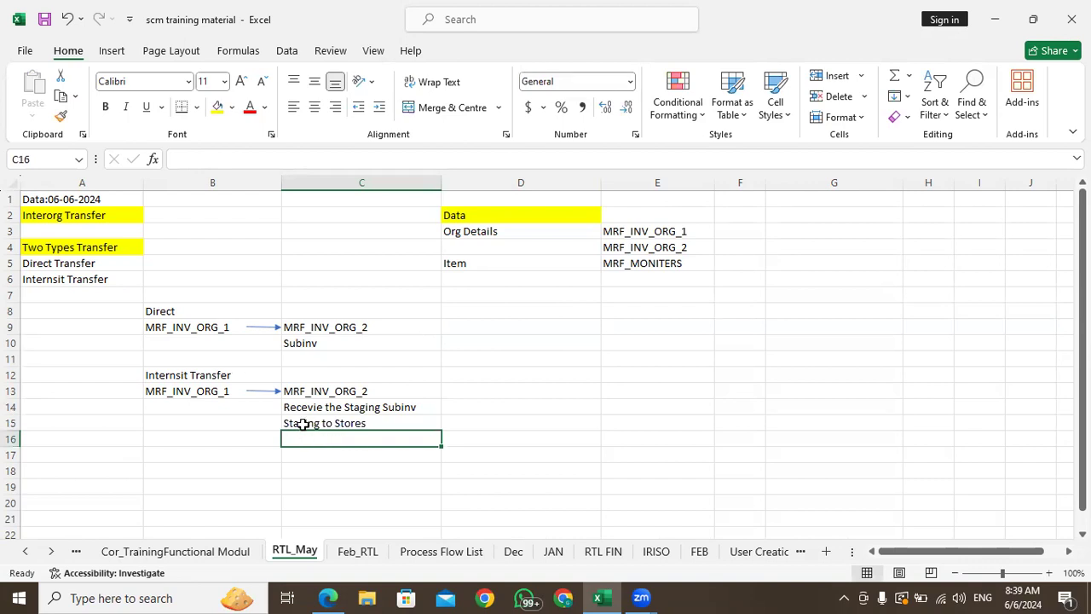
left_click(302, 424)
left_click(341, 438)
Fill the Direct heading in B8 and the Internsit Transfer heading in B12 with yellow
left_click(160, 311)
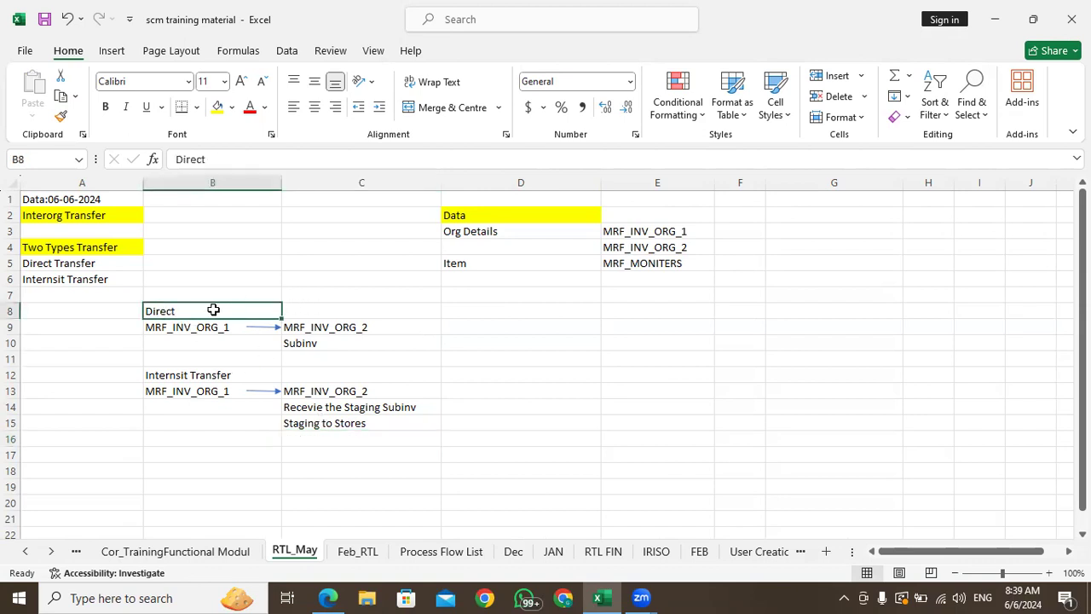
left_click(182, 310)
left_click(216, 114)
left_click(205, 375)
left_click(218, 109)
left_click(186, 311)
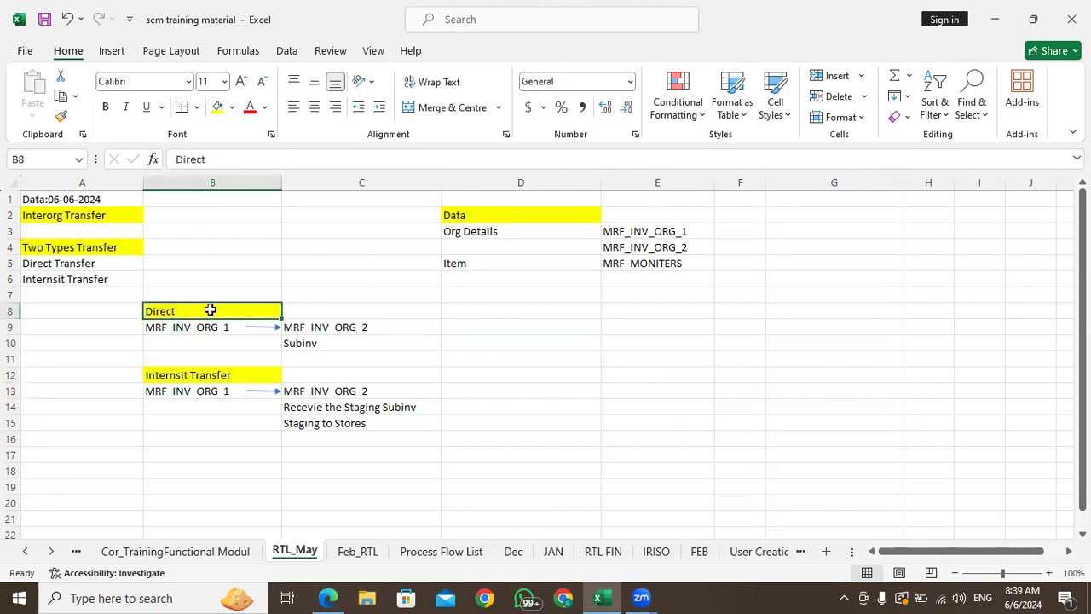
left_click(304, 311)
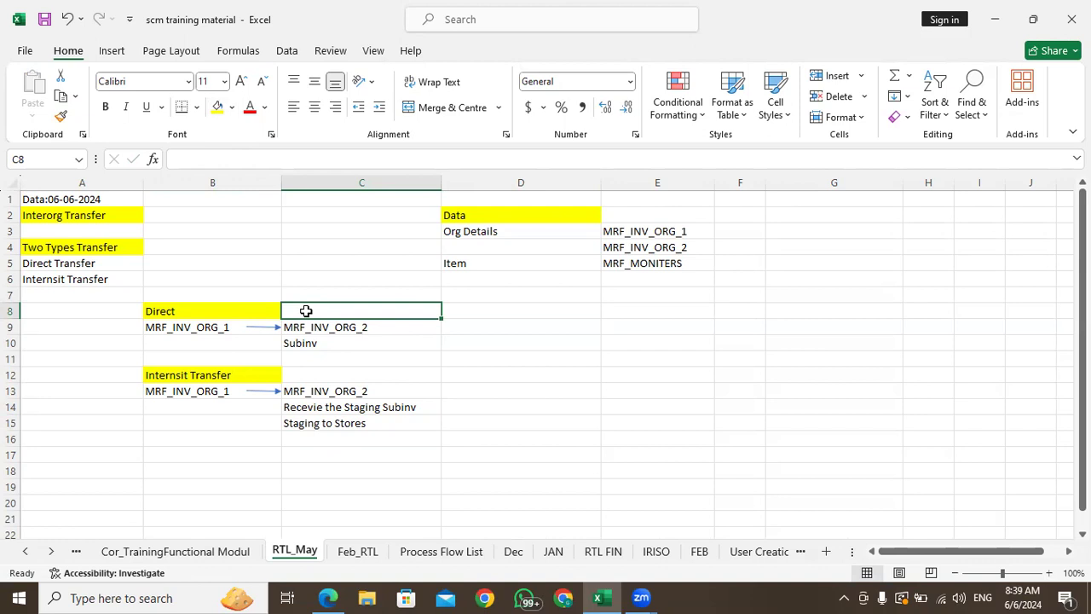
left_click(310, 342)
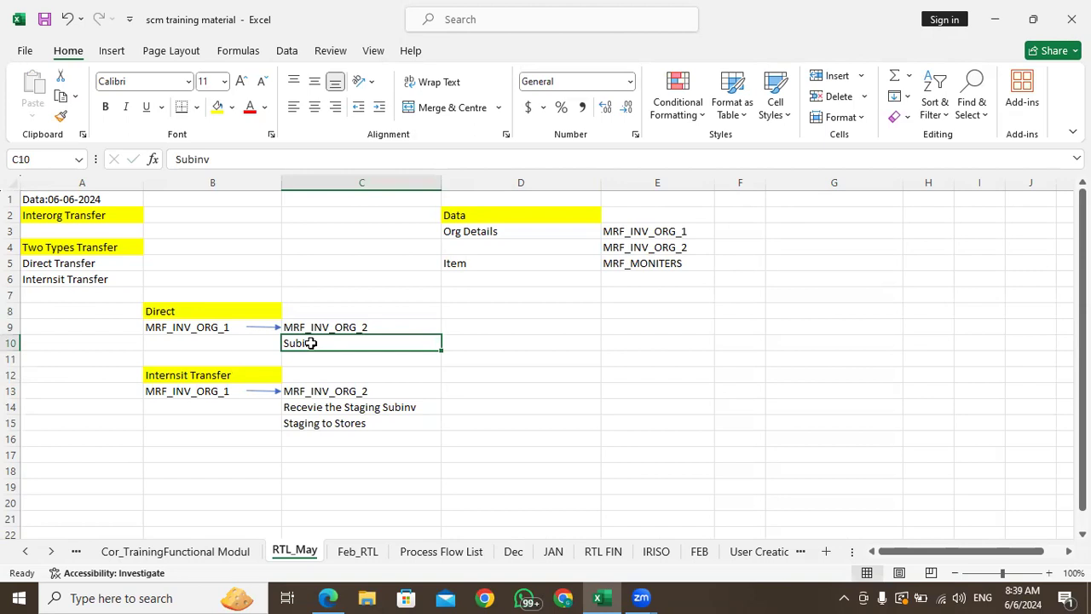
left_click(197, 377)
left_click(309, 377)
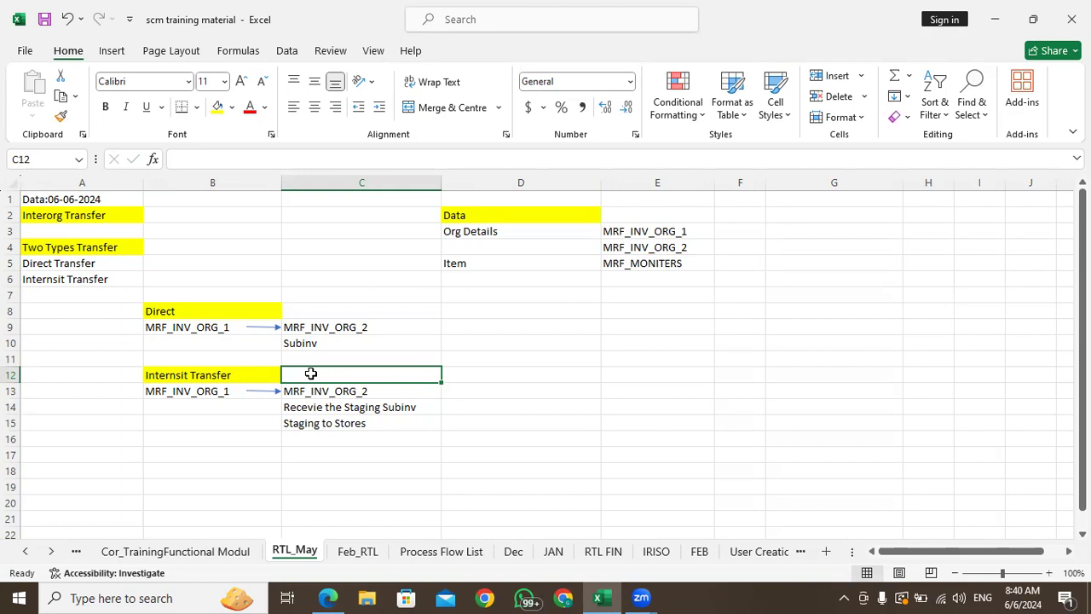
left_click(344, 414)
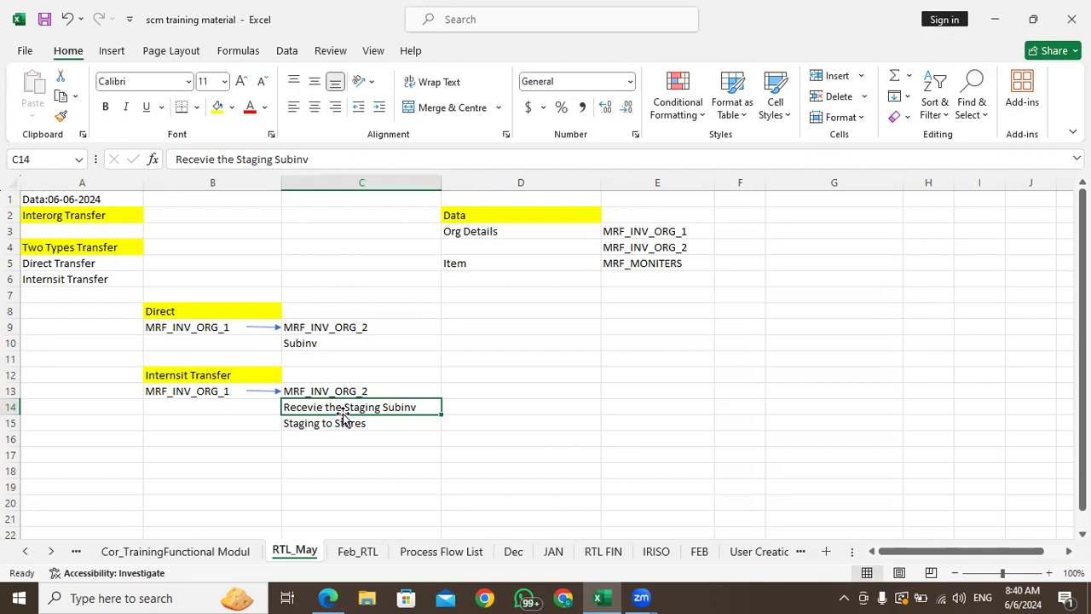
left_click(196, 452)
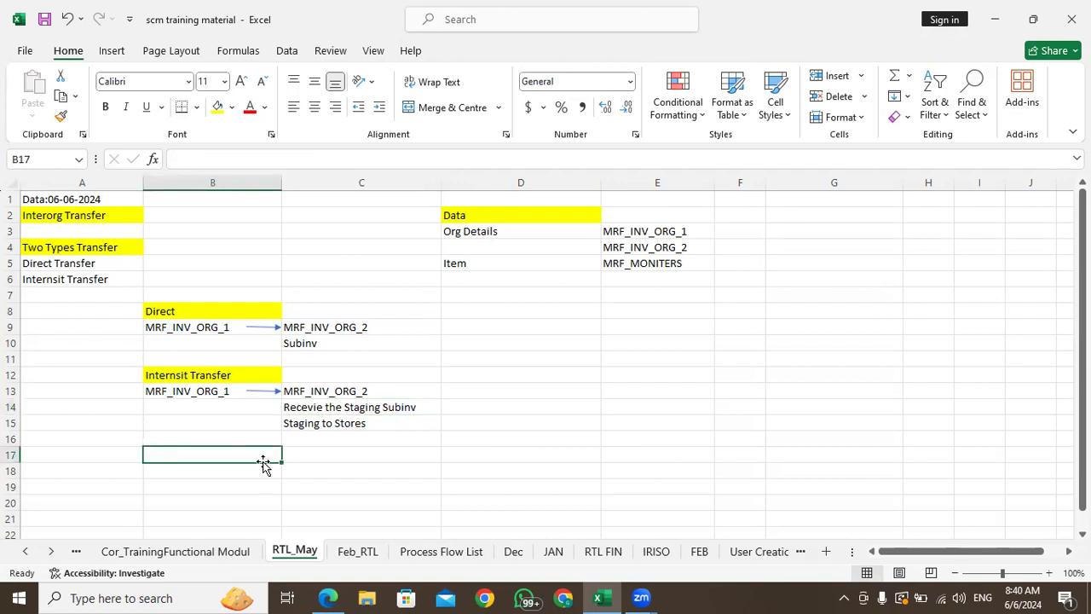
left_click(307, 450)
left_click(257, 458)
left_click(300, 456)
left_click(251, 456)
left_click(225, 380)
left_click(308, 460)
Enter "Pre Req Setups" in B17 as the heading of a new section below the transfer flows
left_click(247, 458)
type("Pre Req")
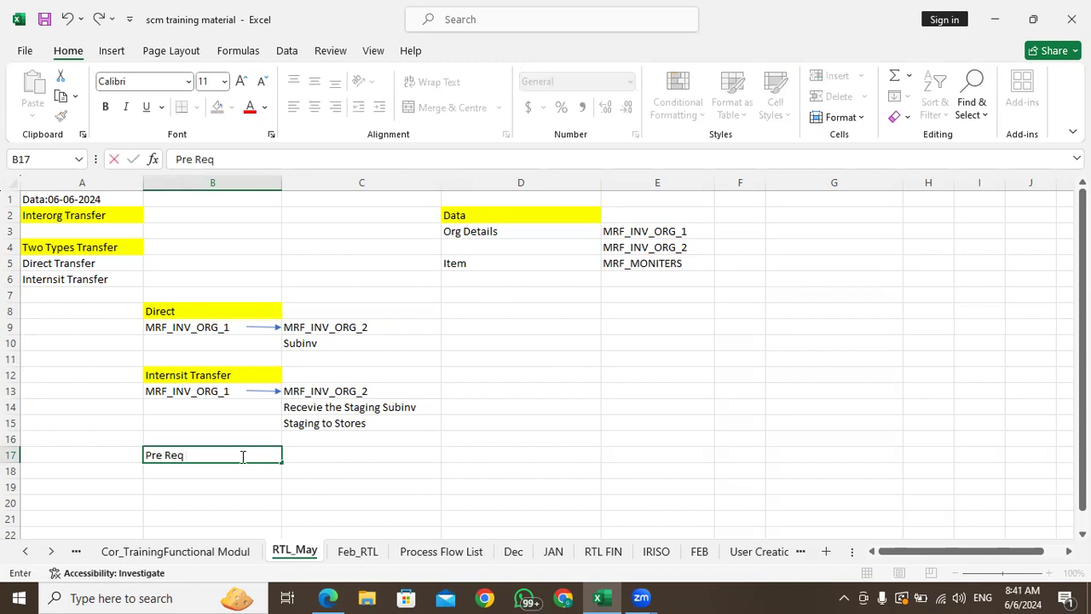
type(" Setups")
left_click(299, 451)
left_click(254, 450)
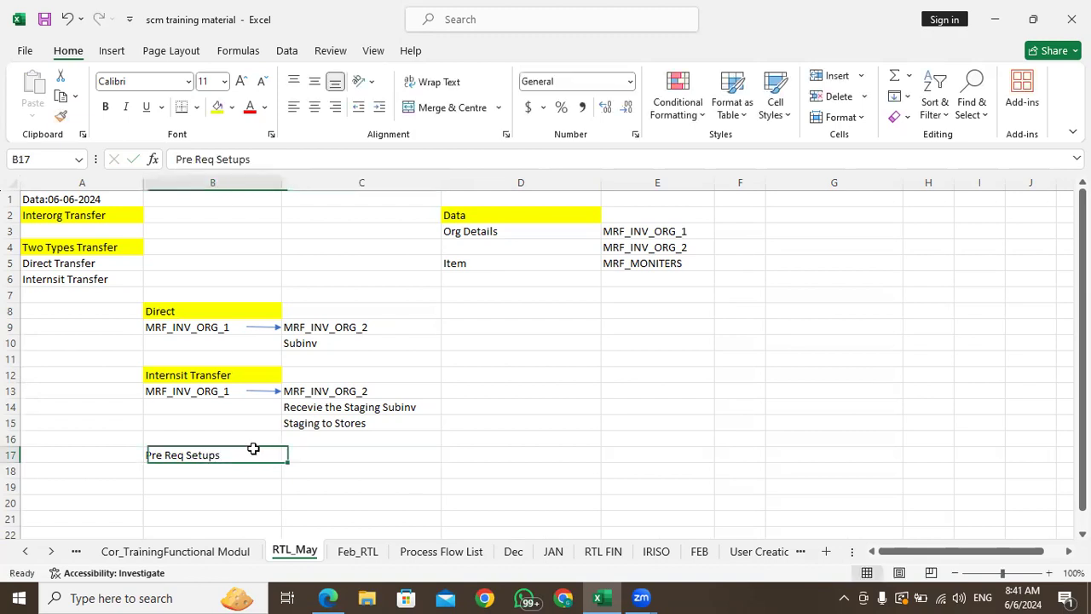
left_click(184, 312)
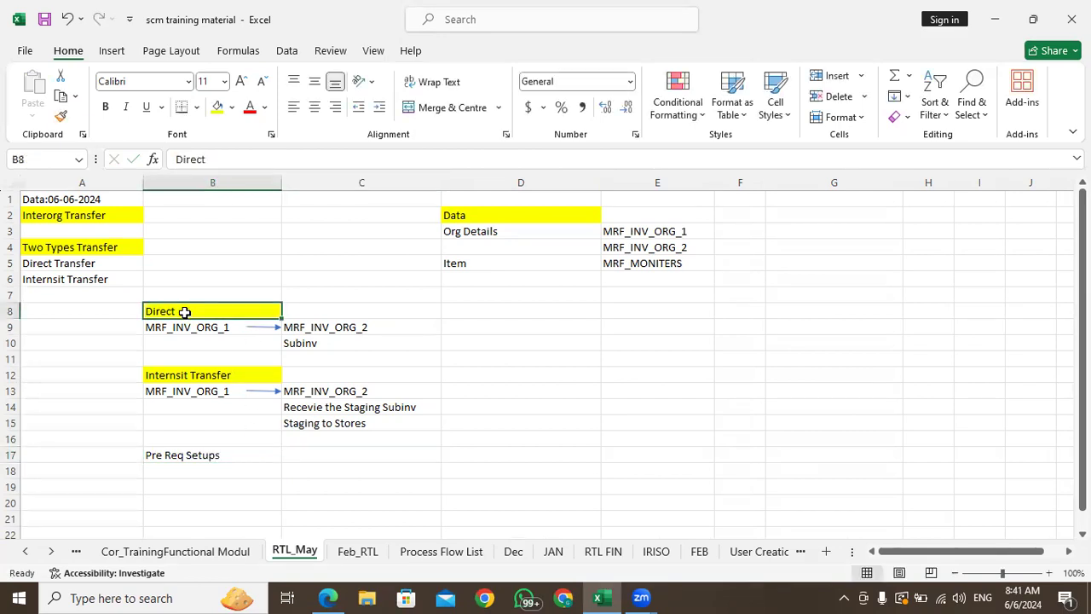
left_click(195, 326)
left_click(294, 329)
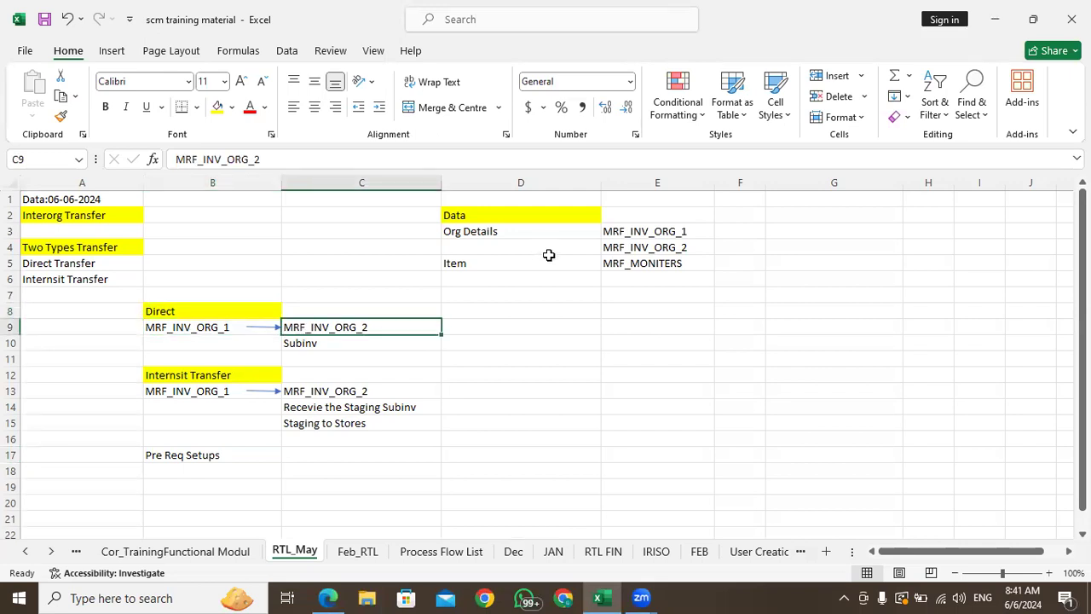
left_click(506, 265)
left_click(629, 262)
Fill the Pre Req Setups heading in B17 with yellow
left_click(176, 459)
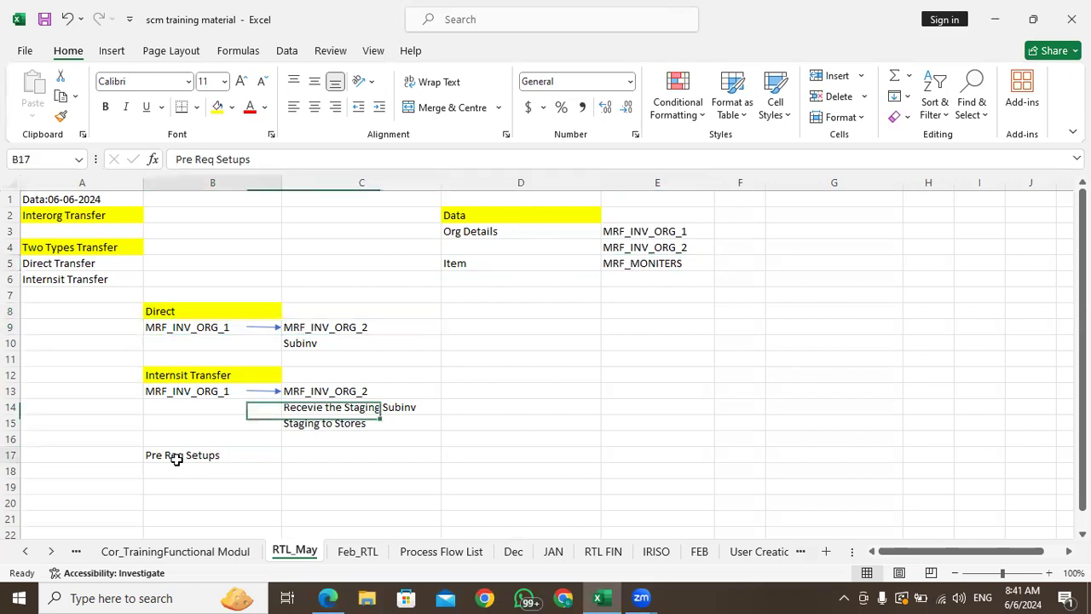
left_click(217, 106)
left_click(304, 457)
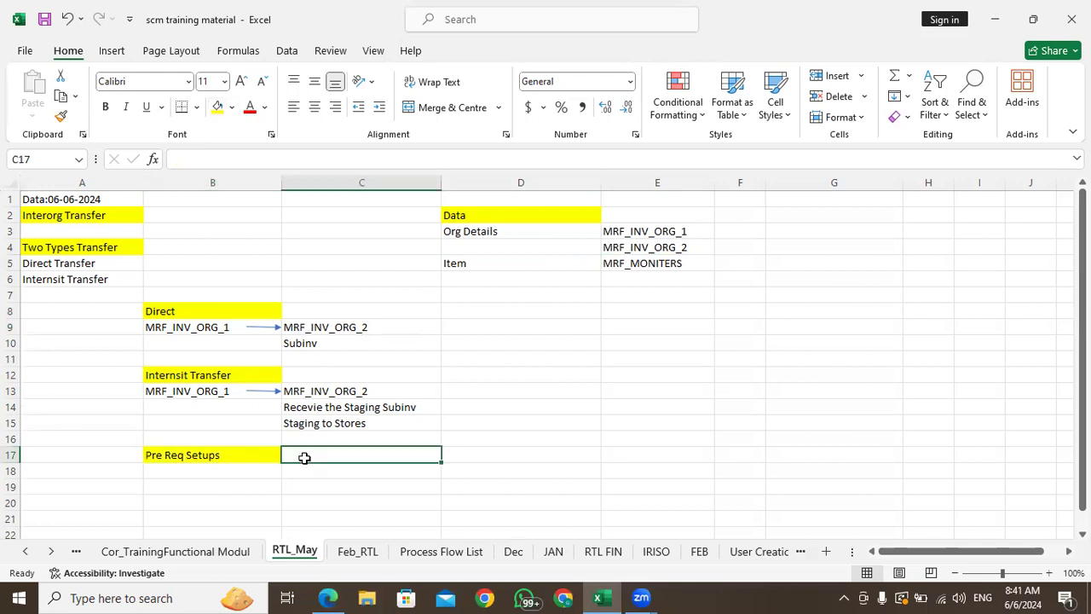
Enter "Item Level" in B18, below the Pre Req Setups heading
left_click(226, 469)
scroll(225, 470, "down", 5)
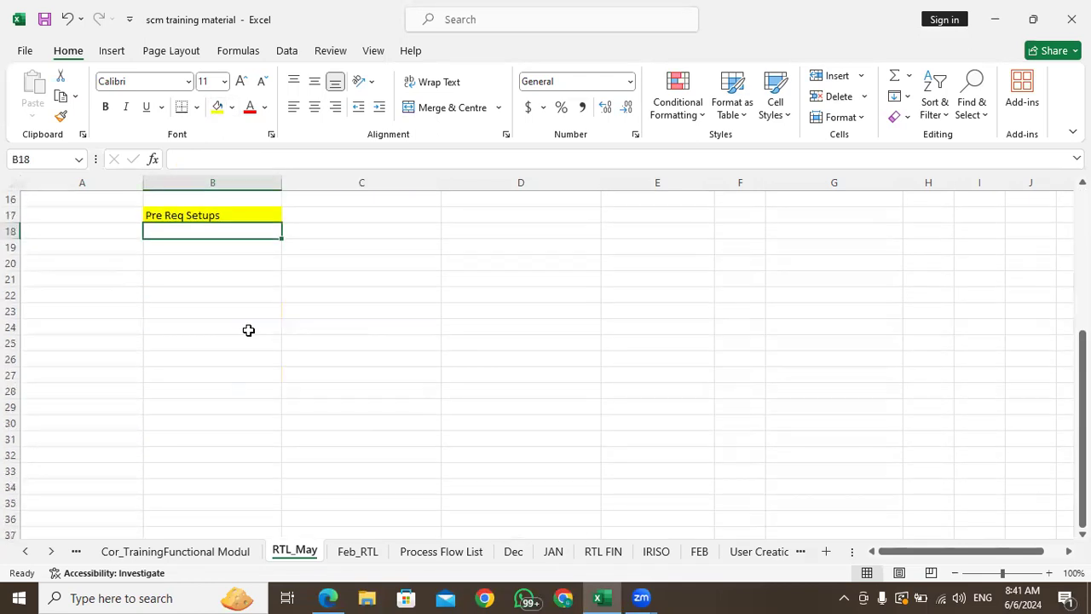
scroll(247, 470, "up", 5)
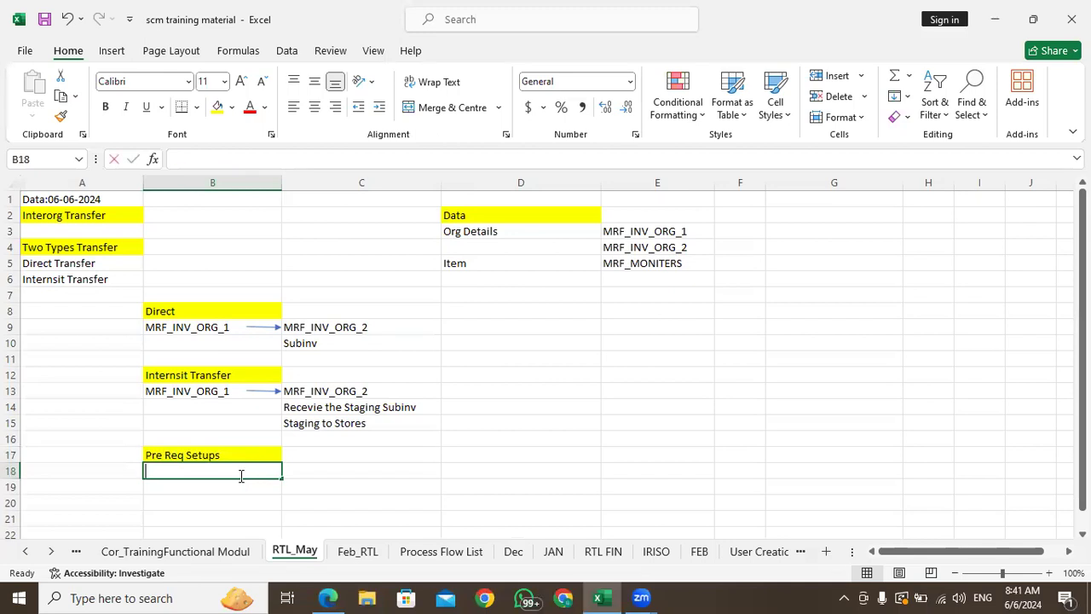
type("Item Level")
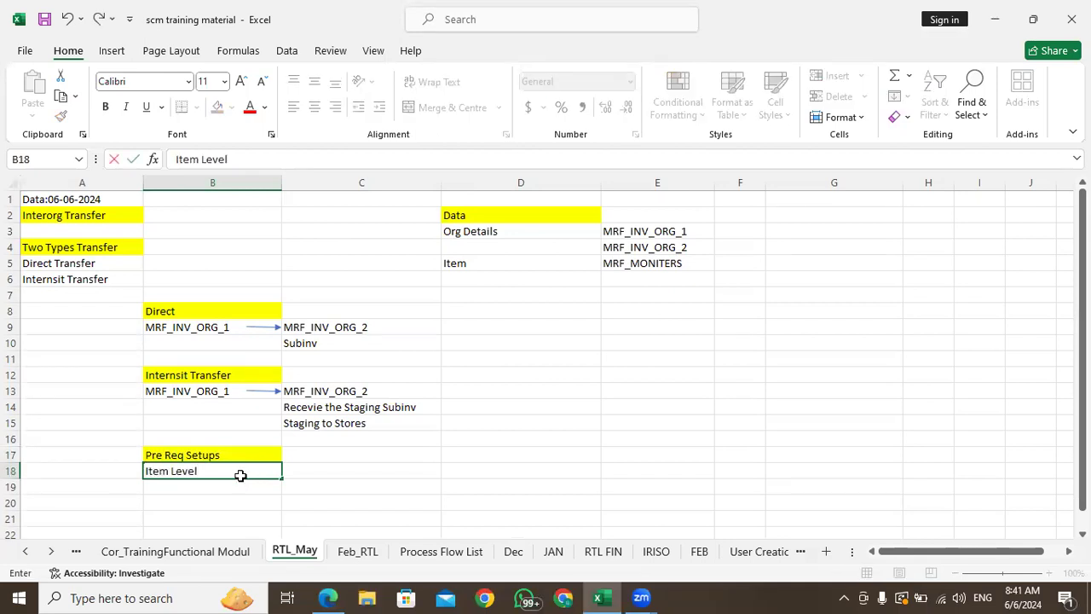
key("Tab")
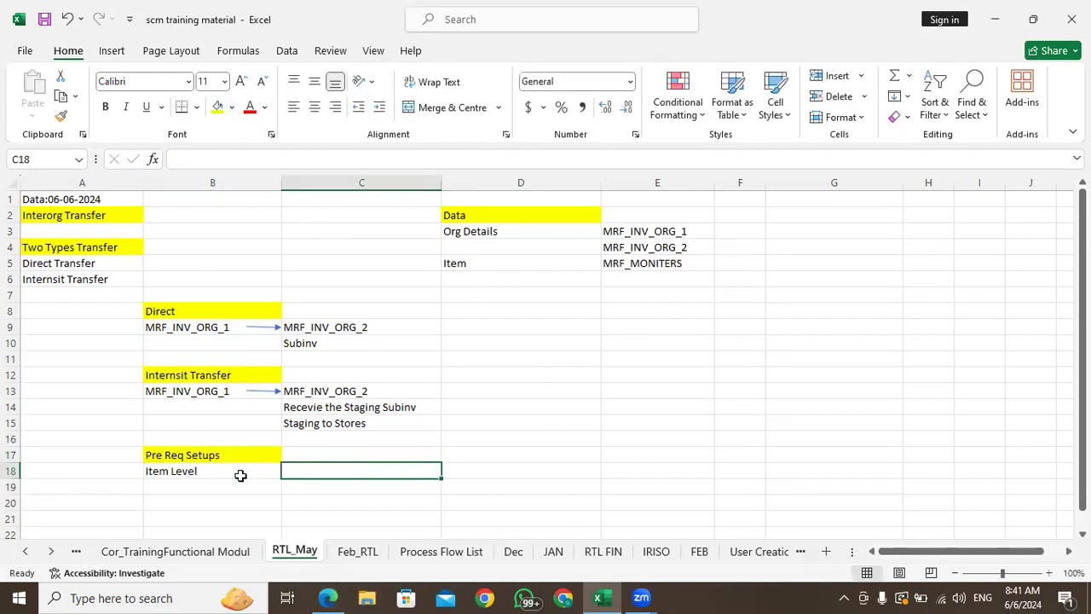
Enter Internal Transfer flag "Yes" in C18 beside Item Level, and move on to C19
type("In")
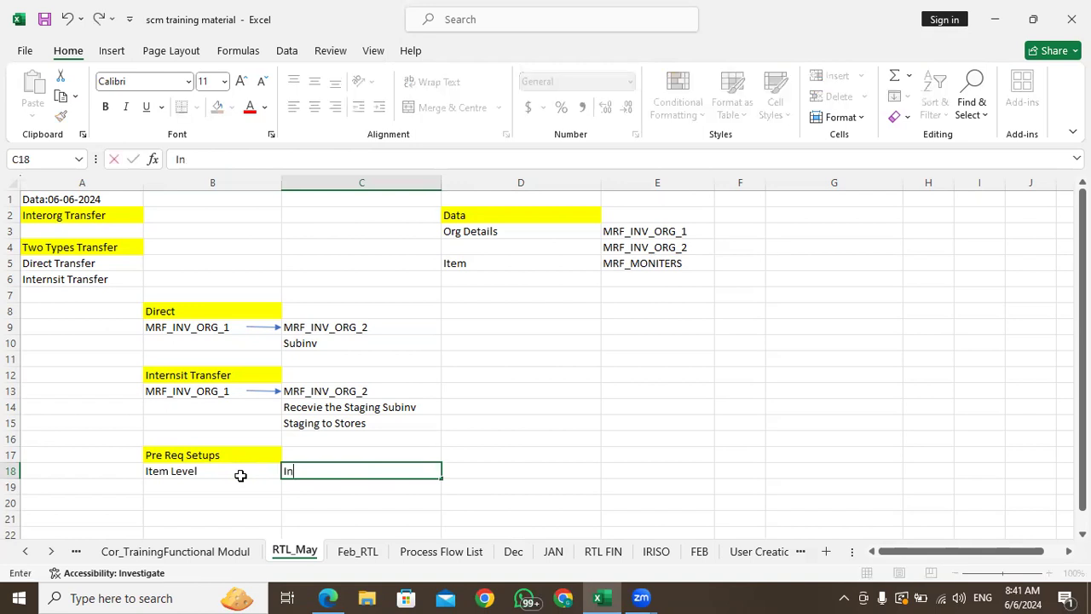
type("ternal Transfer")
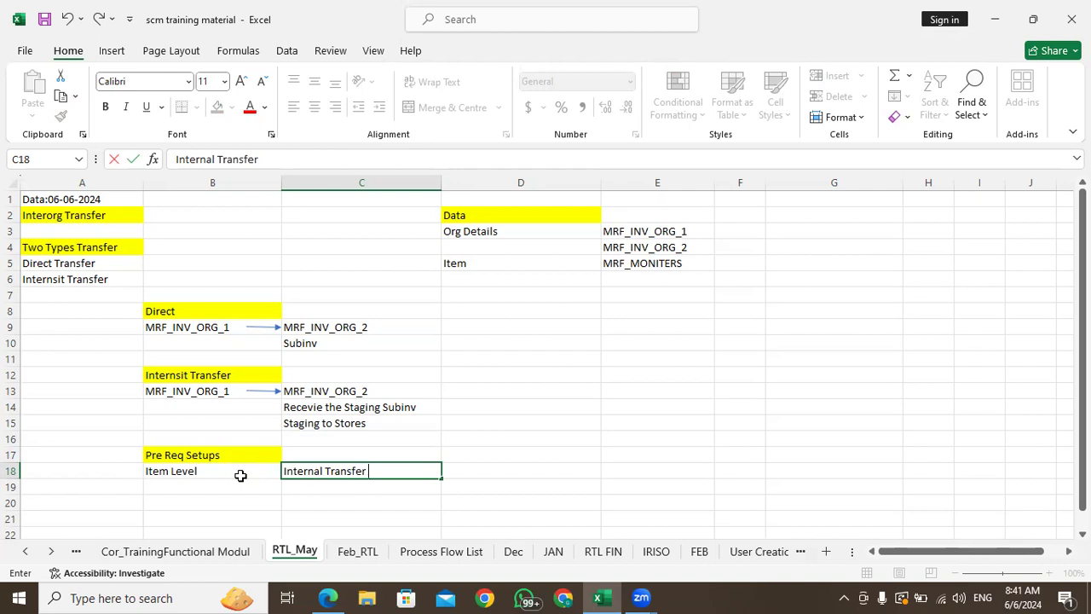
type(" flag \"Yes\"")
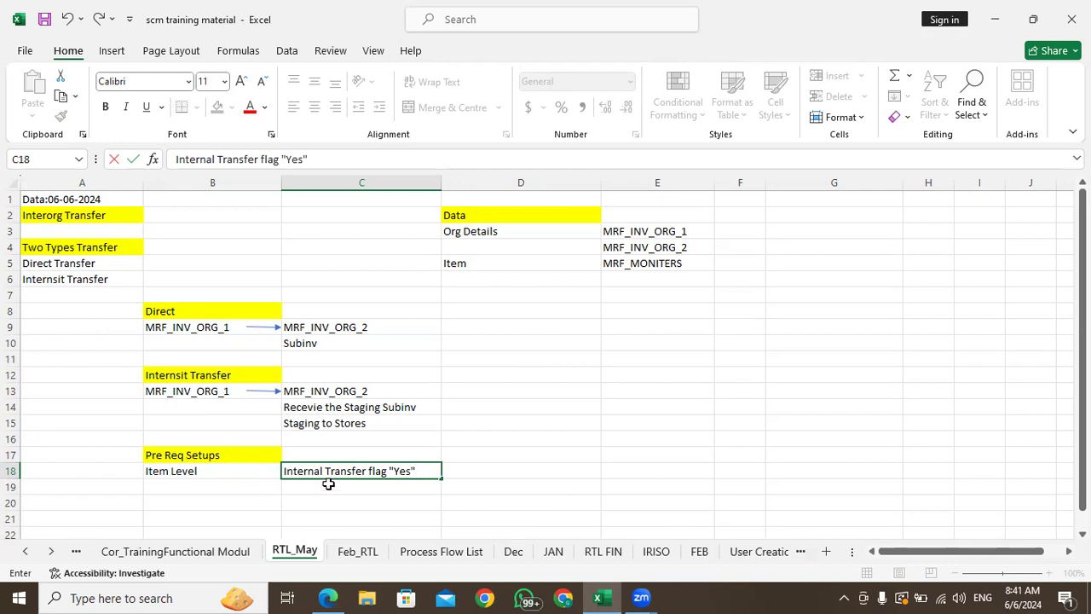
left_click(207, 472)
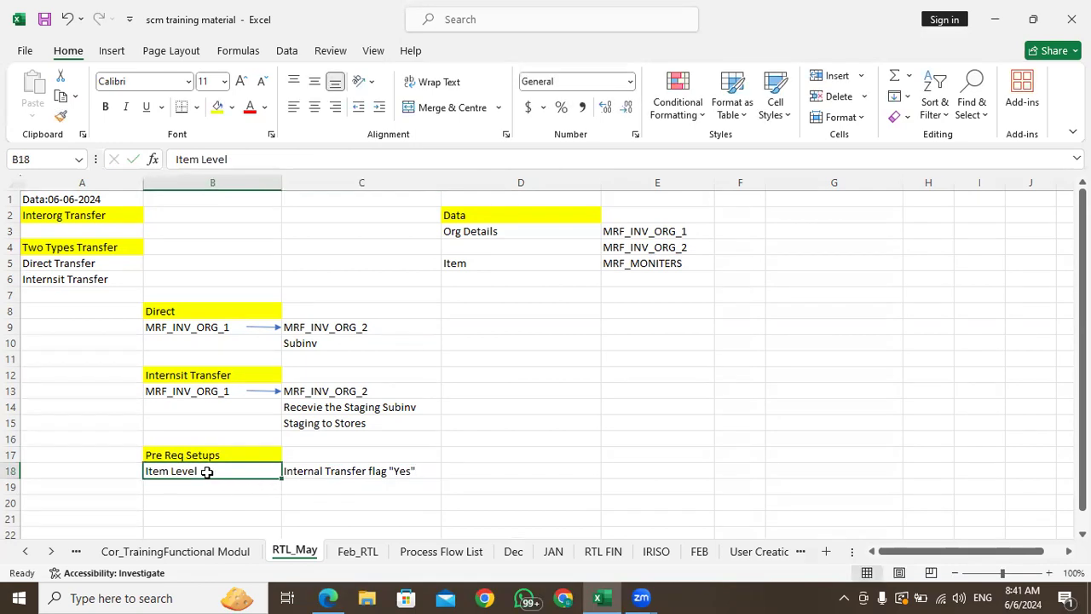
left_click(312, 470)
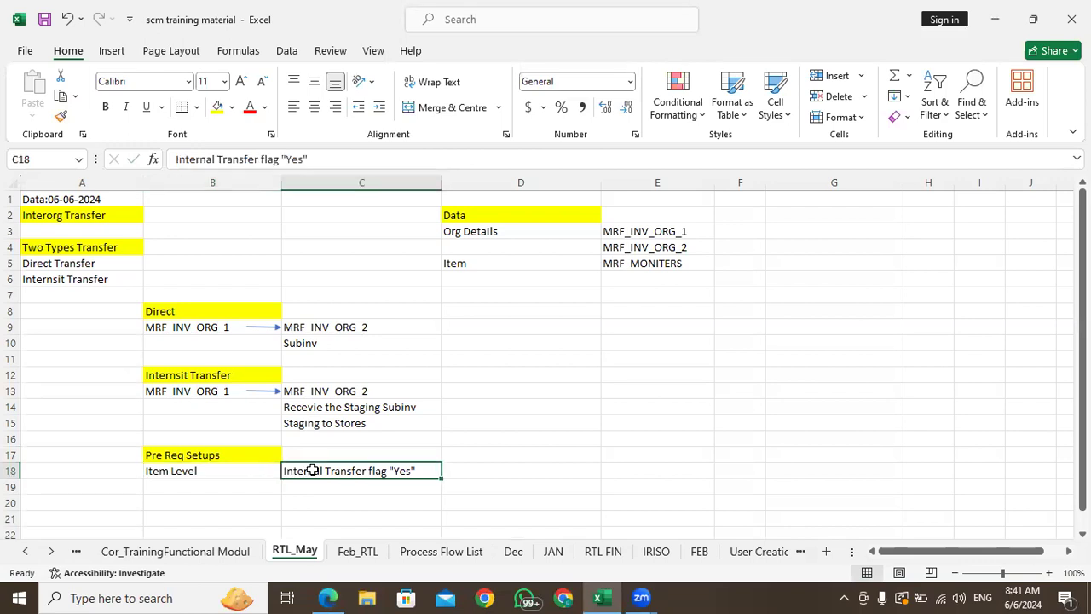
left_click(381, 483)
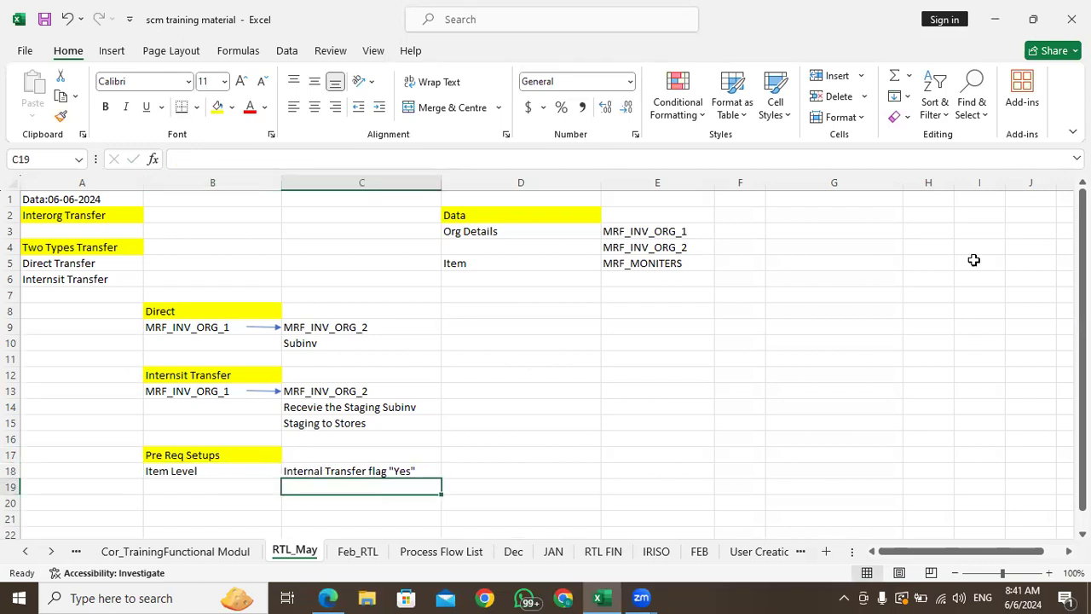
scroll(748, 299, "down", 1)
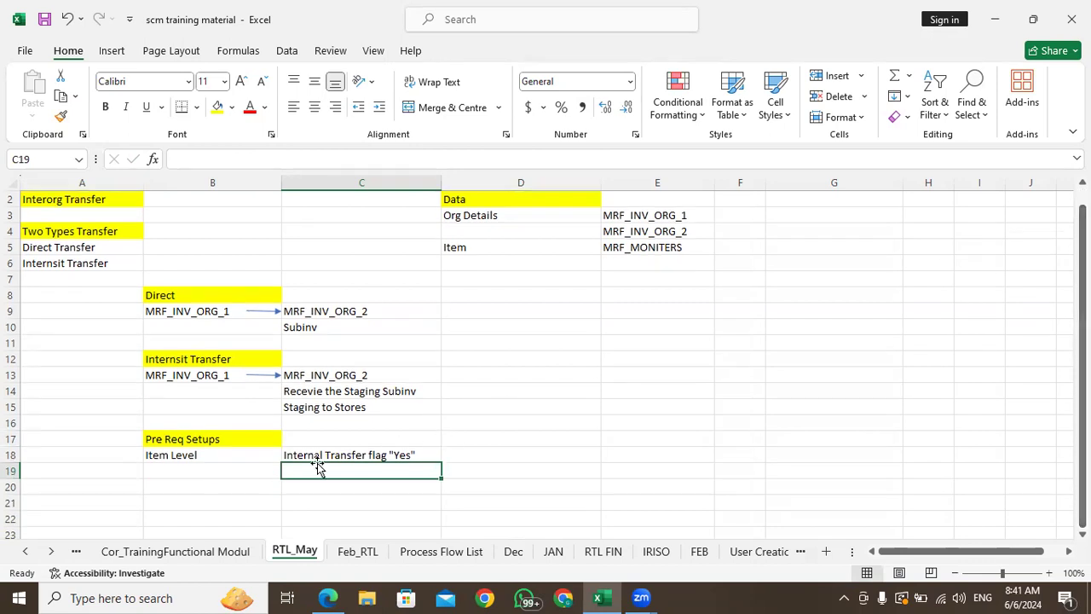
type("Inter")
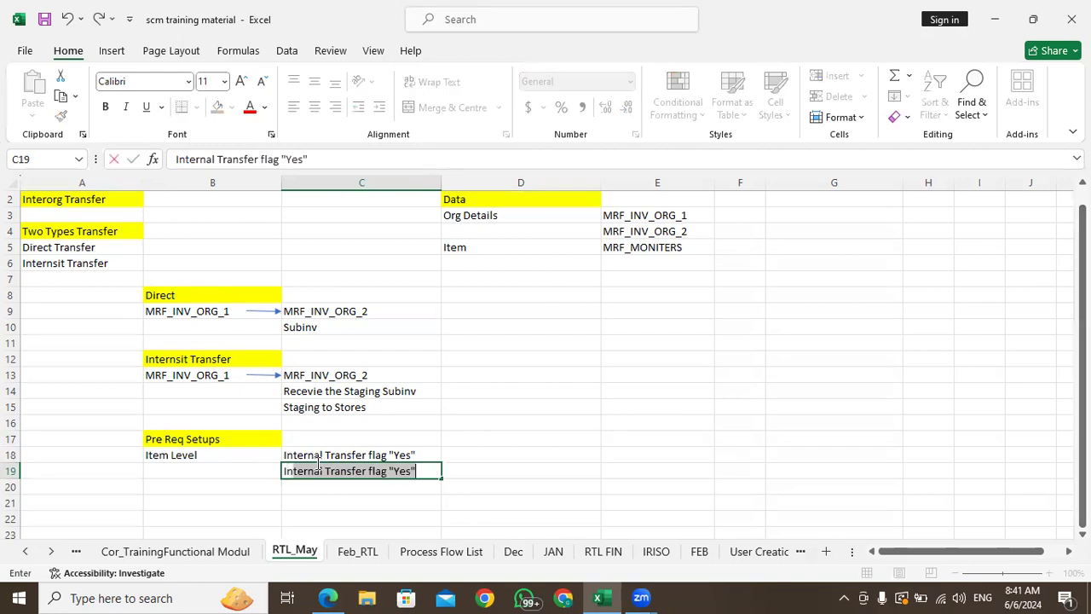
type("org")
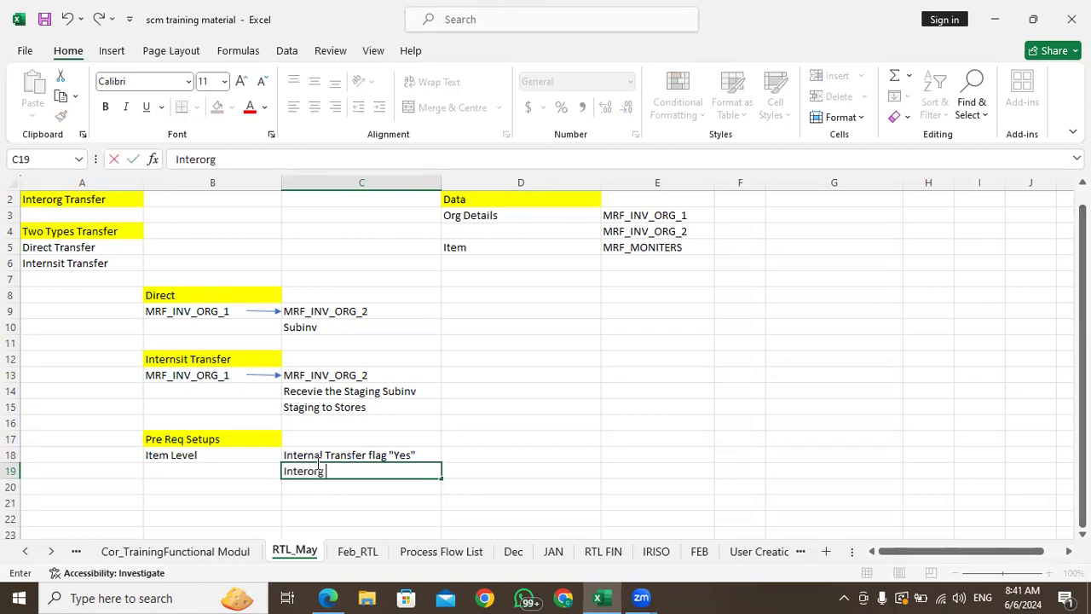
type(" Para")
key("BackSpace")
key("BackSpace")
key("BackSpace")
key("BackSpace")
key("BackSpace")
key("BackSpace")
key("BackSpace")
key("BackSpace")
key("BackSpace")
key("BackSpace")
key("BackSpace")
key("BackSpace")
key("BackSpace")
Enter "Manage Interorg Parameters" in C19, below the internal transfer flag note
type("Manage i")
key("BackSpace")
type("Interorg Parameters")
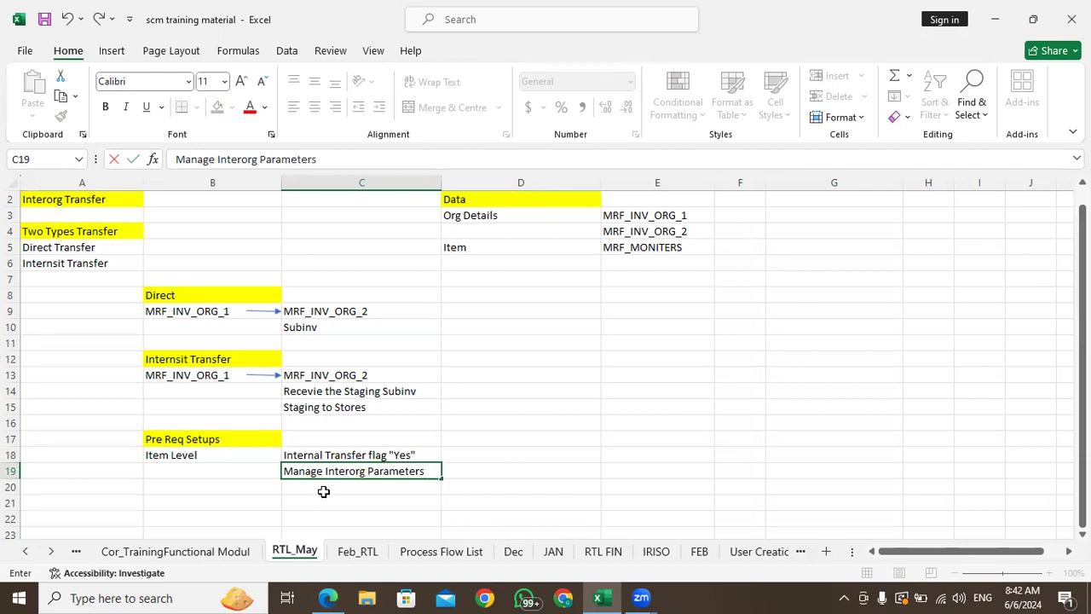
Enter "Manage Shipping Parameters" in C20, below Manage Interorg Parameters
left_click(324, 487)
type("S")
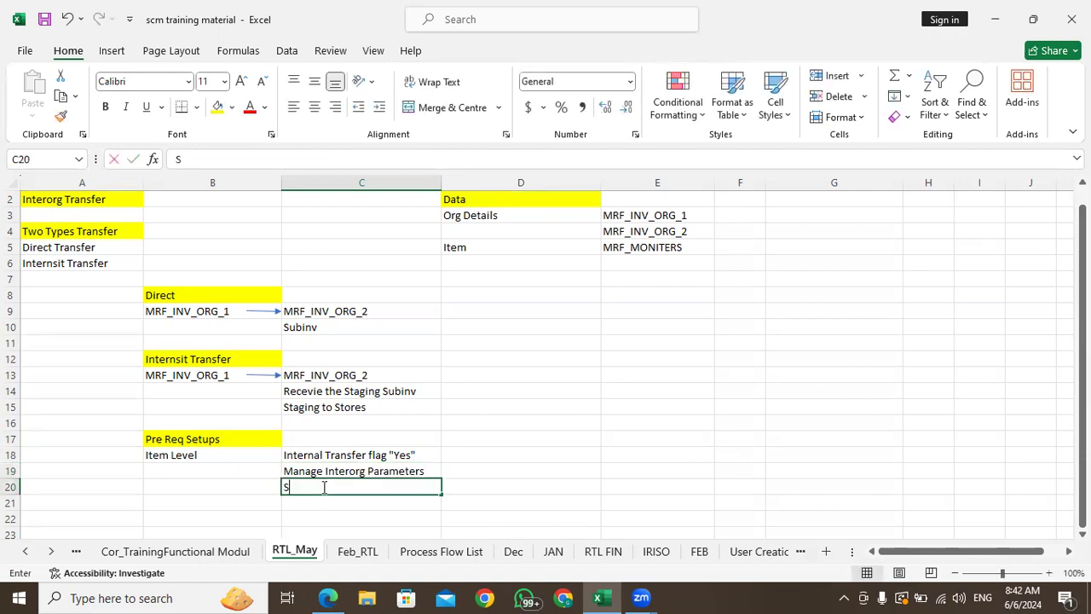
type("hipping")
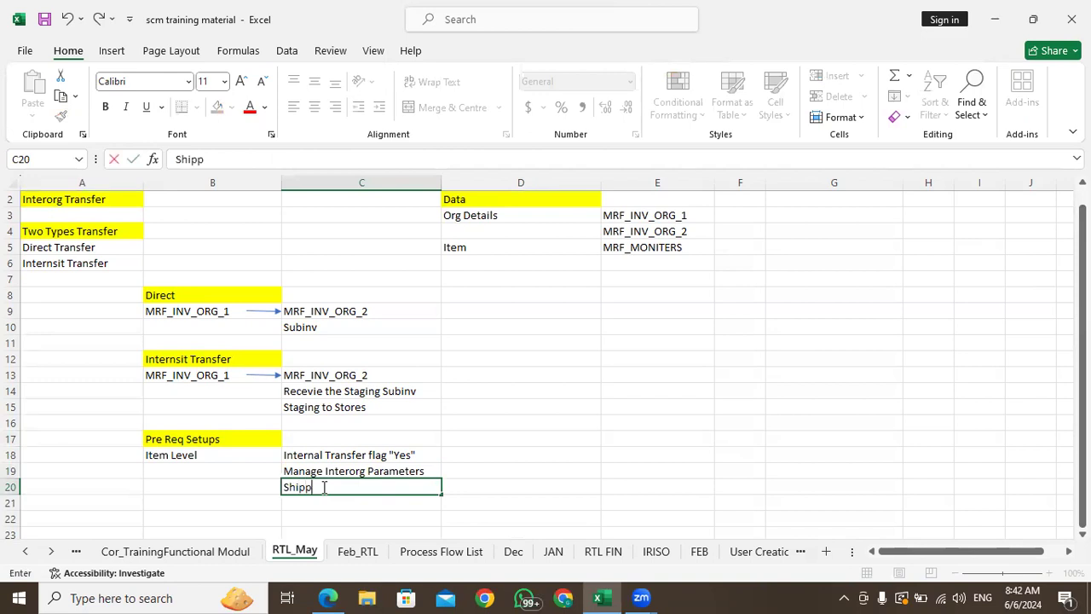
key("BackSpace")
key("BackSpace")
key("BackSpace")
key("BackSpace")
key("BackSpace")
key("BackSpace")
key("BackSpace")
key("BackSpace")
type("Manage ")
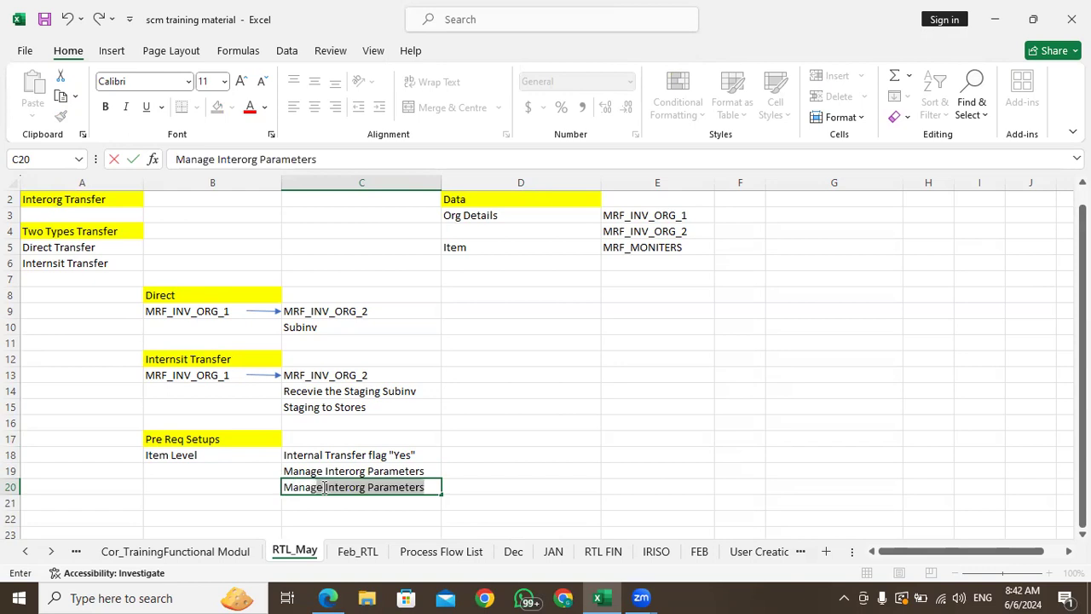
type("Shippi")
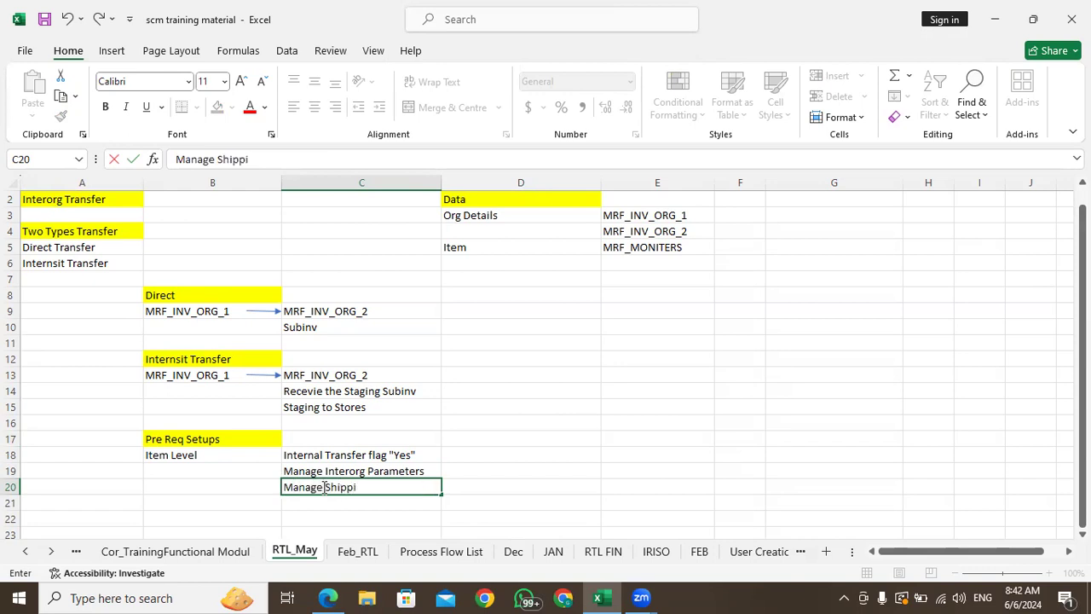
type("ng Parameters")
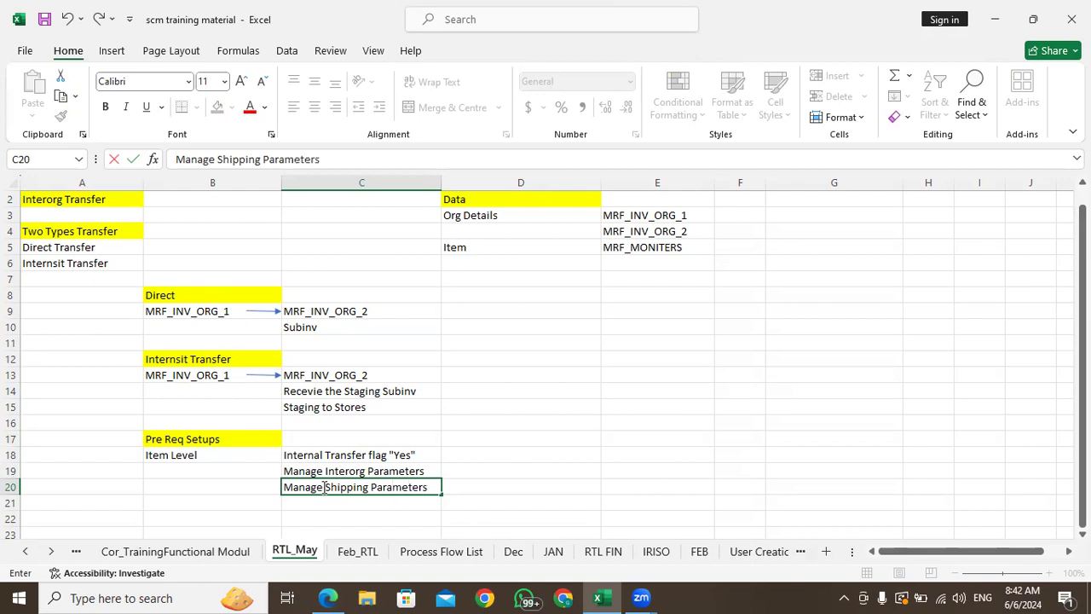
key("Return")
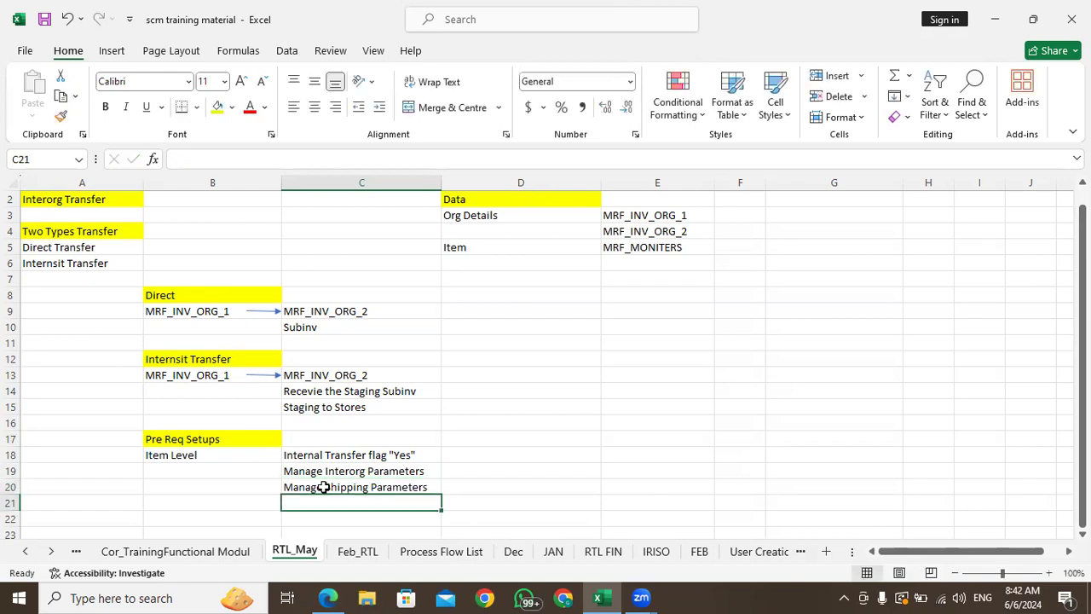
Enter "Manage Receving Paramters" in C21, below the shipping parameters entry
left_click(342, 378)
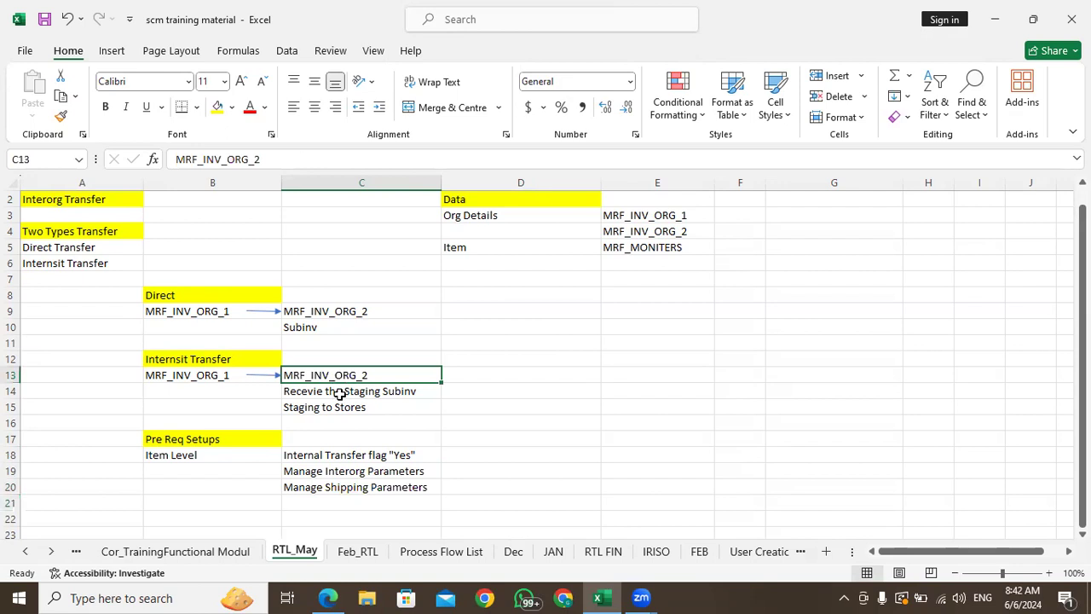
left_click(345, 501)
type("Manage")
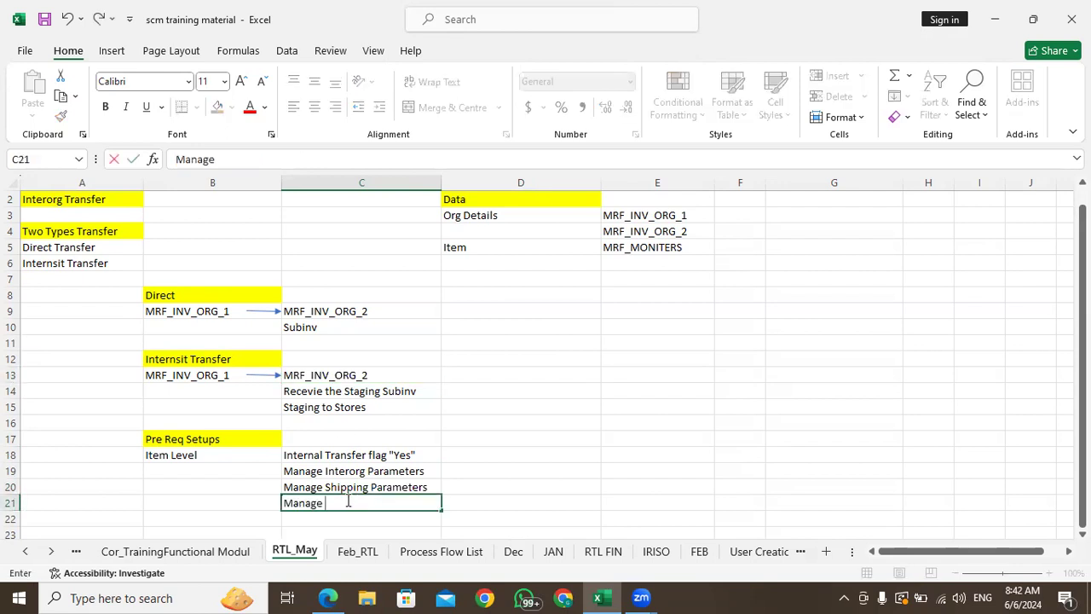
type(" Receving Para")
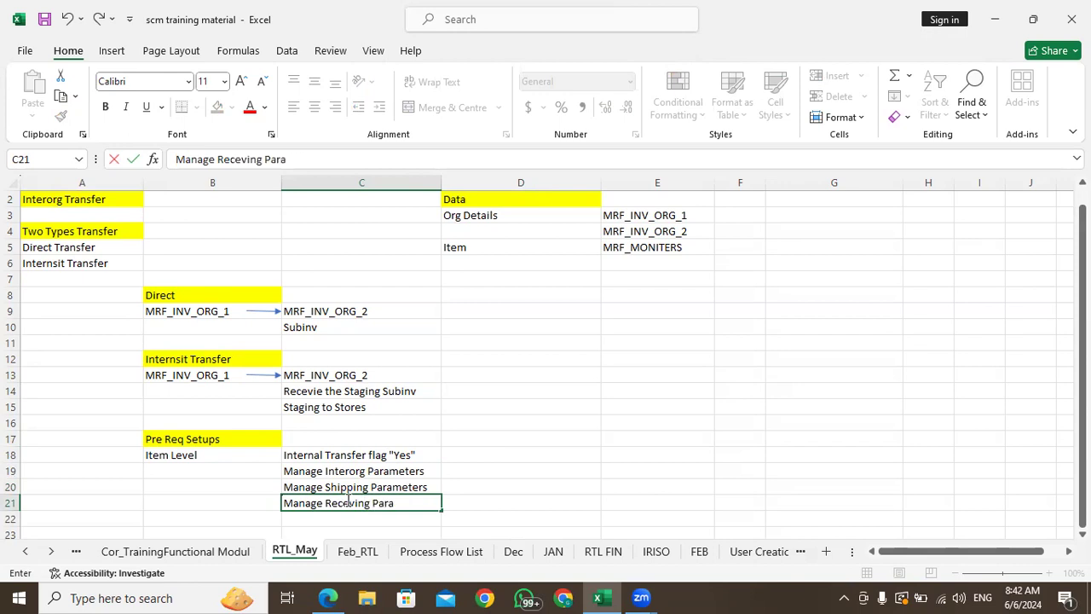
type("mters")
left_click(344, 515)
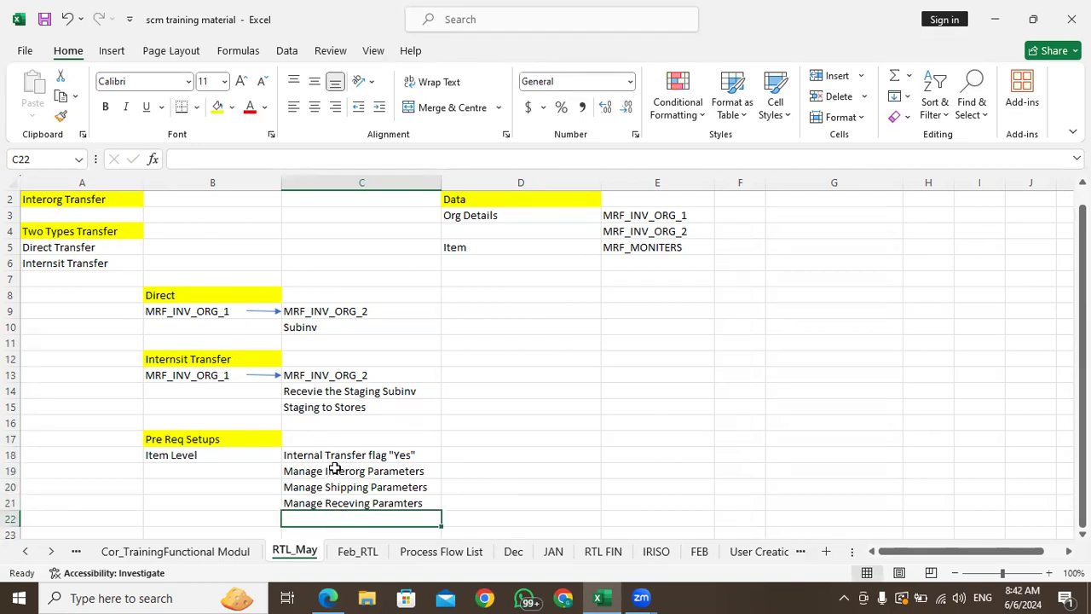
Review the Internsit Transfer notes and the Pre Req Setups list in rows 12 to 21
scroll(341, 461, "down", 5)
left_click_drag(1082, 369, 1082, 331)
left_click(190, 282)
left_click(294, 280)
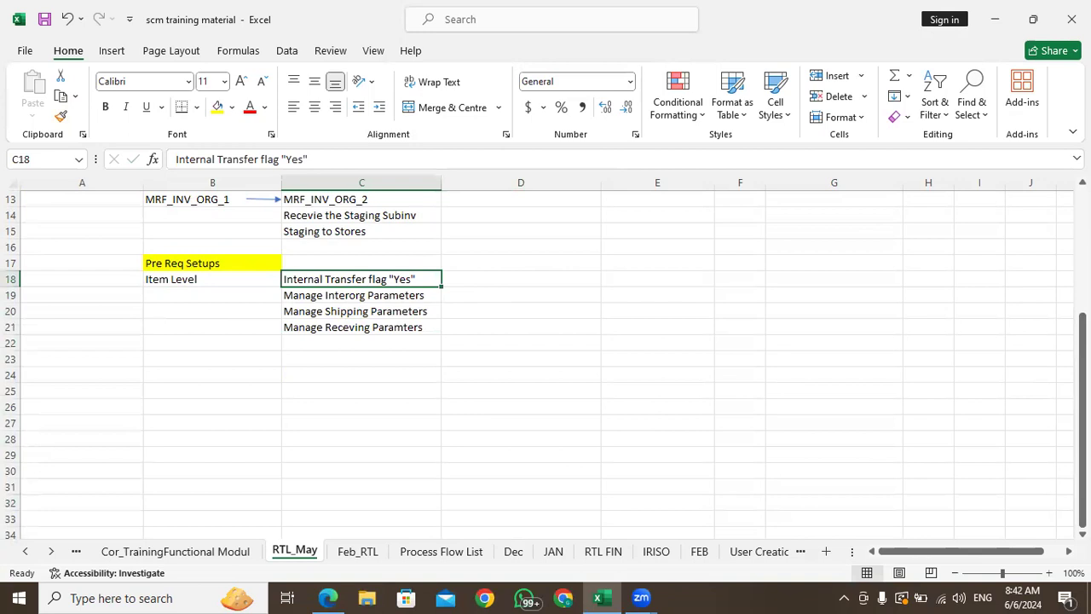
left_click_drag(1083, 369, 1083, 330)
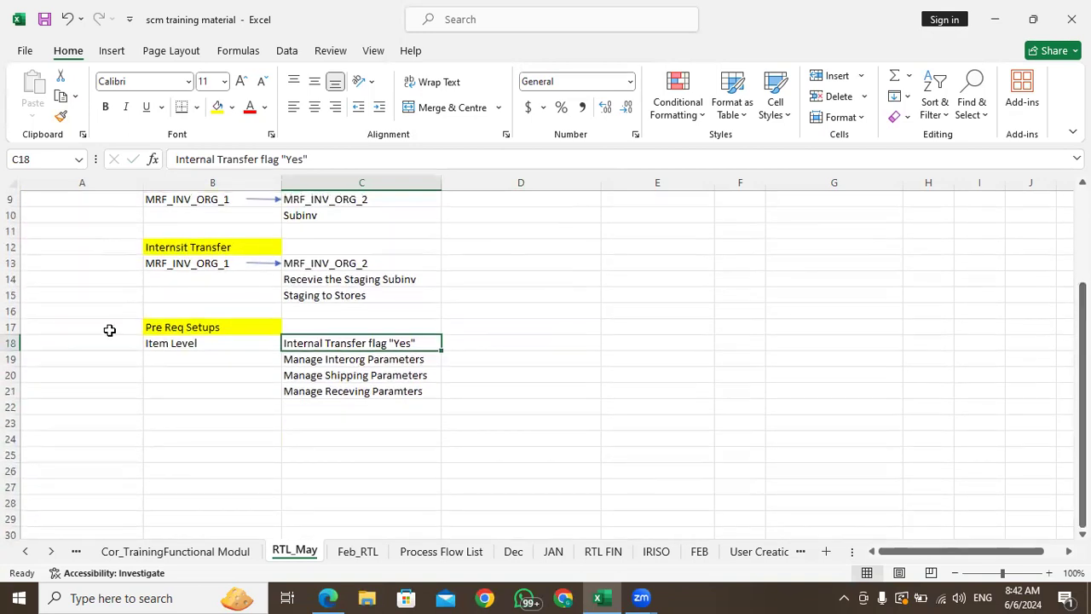
left_click(178, 245)
left_click(361, 342)
left_click(343, 407)
left_click(343, 429)
left_click(343, 342)
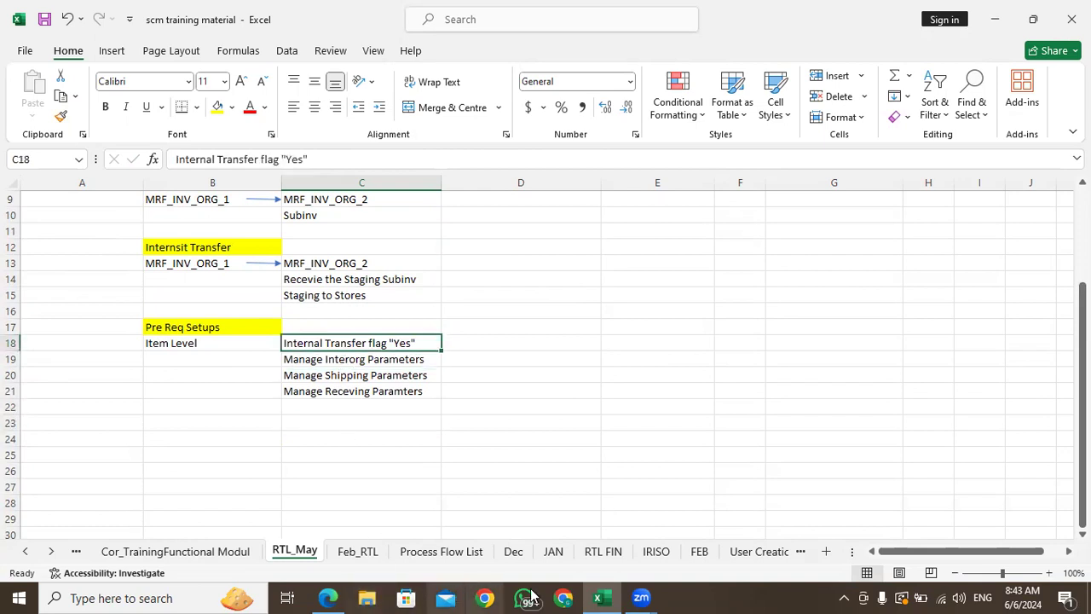
left_click(565, 598)
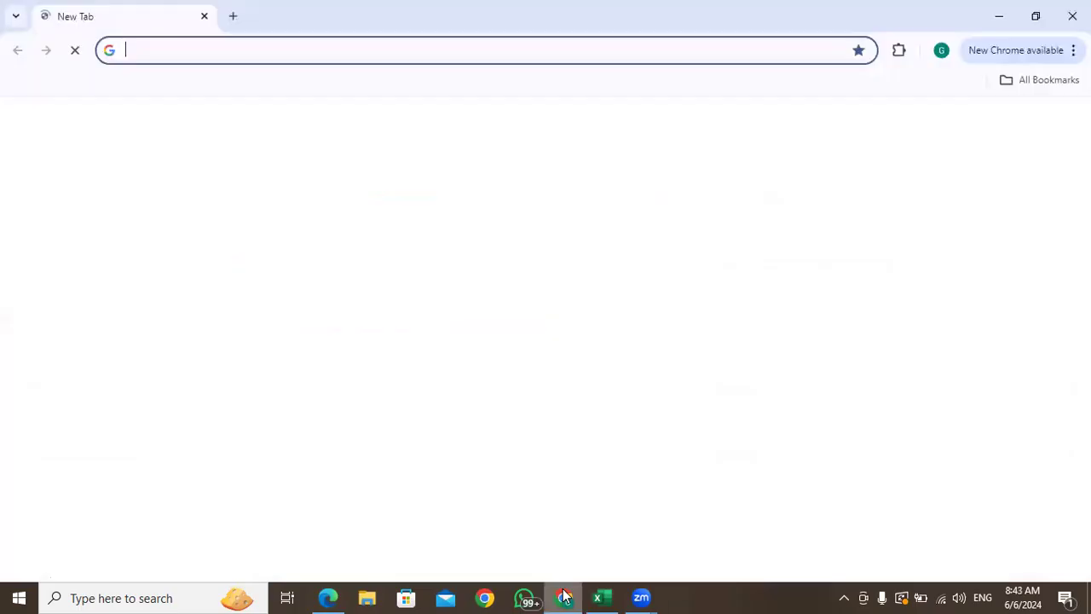
left_click(1072, 16)
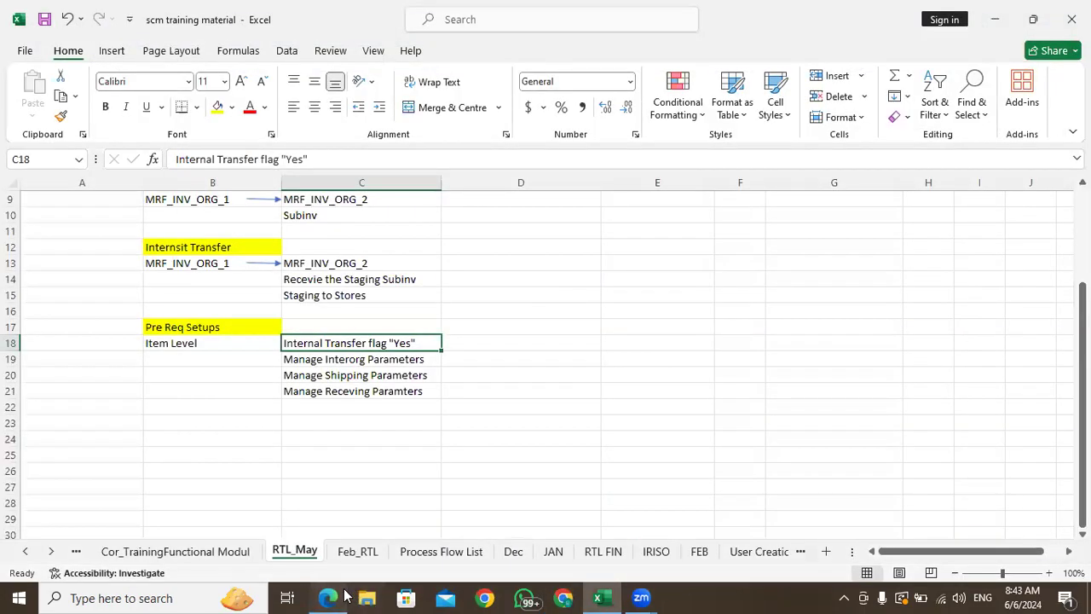
left_click(328, 598)
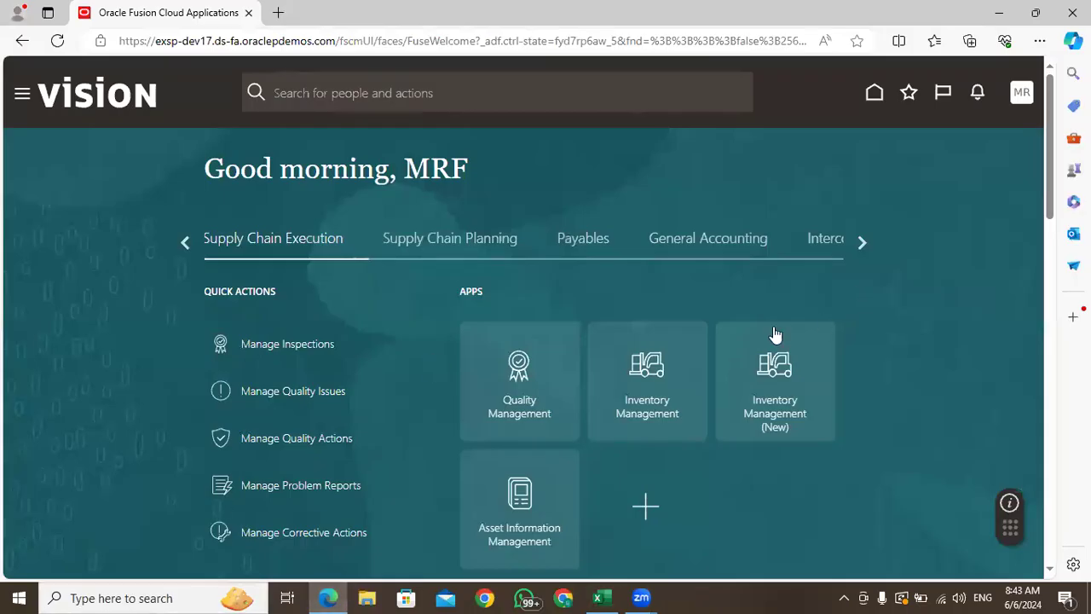
left_click(597, 598)
Enter "Setup" in B19, below Item Level, as the label for the manage parameters entries
left_click(331, 372)
left_click(332, 342)
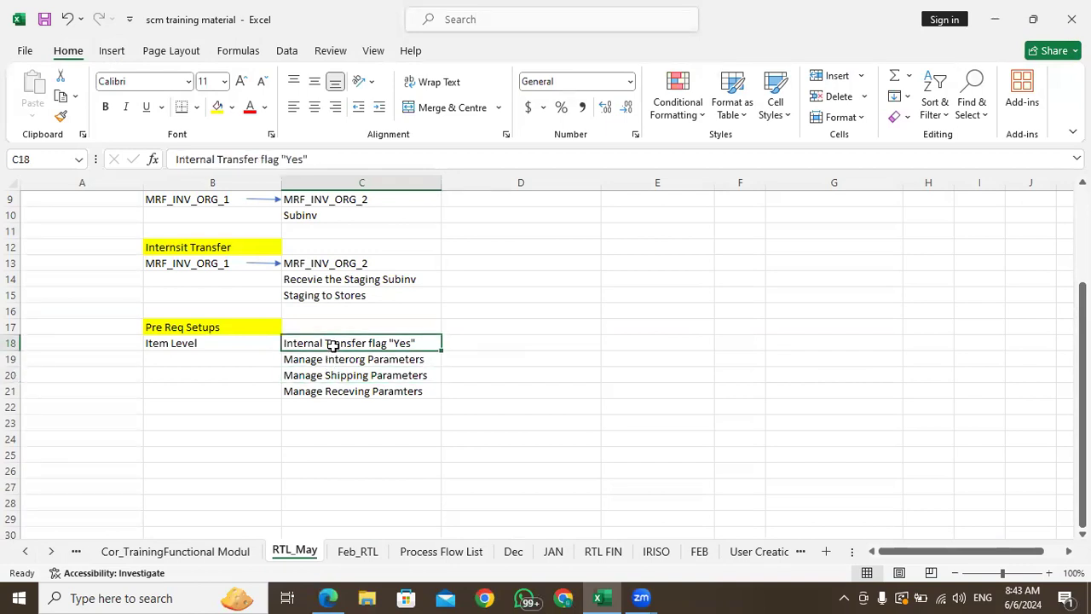
left_click(204, 344)
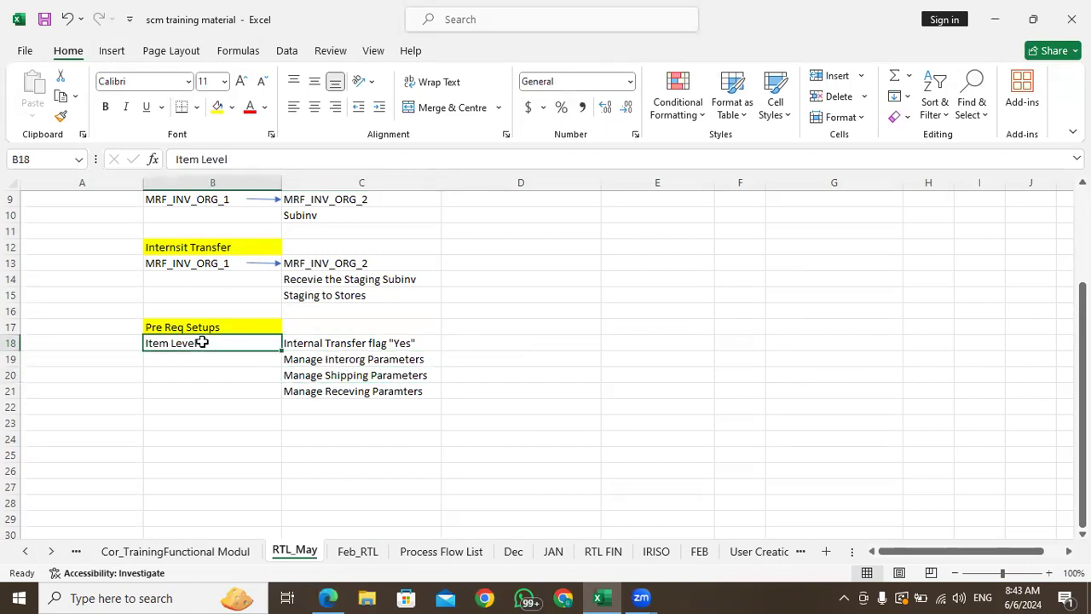
left_click(334, 344)
left_click(239, 359)
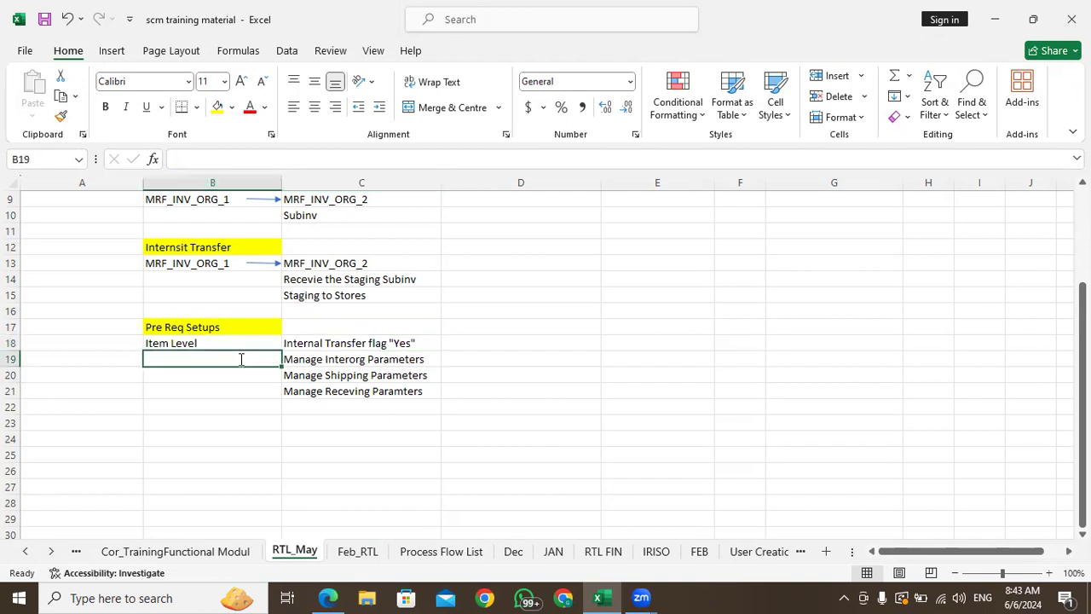
type("Setup")
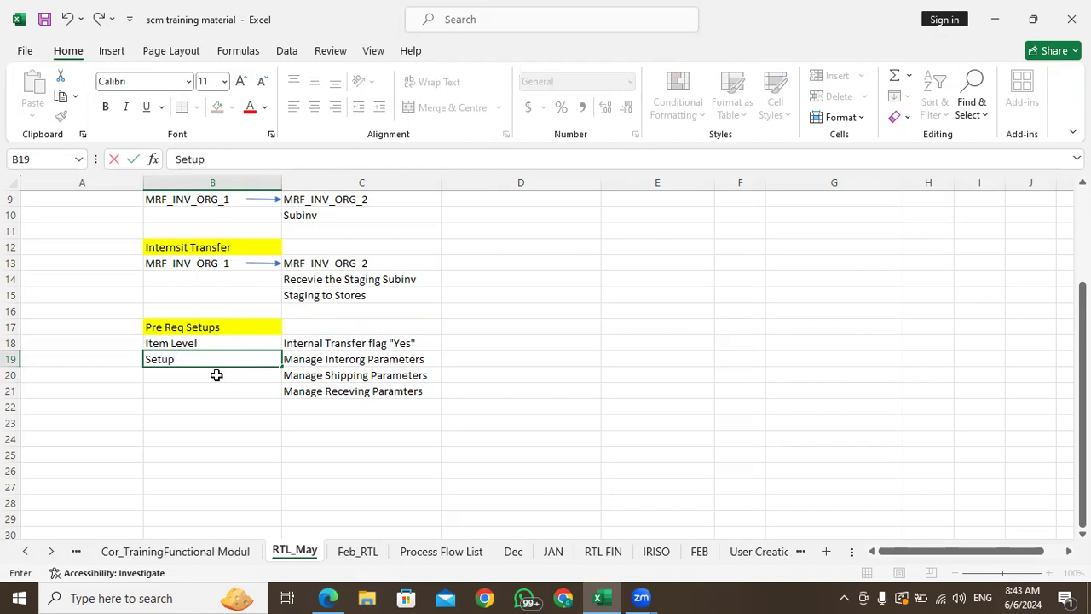
key("Return")
left_click(190, 358)
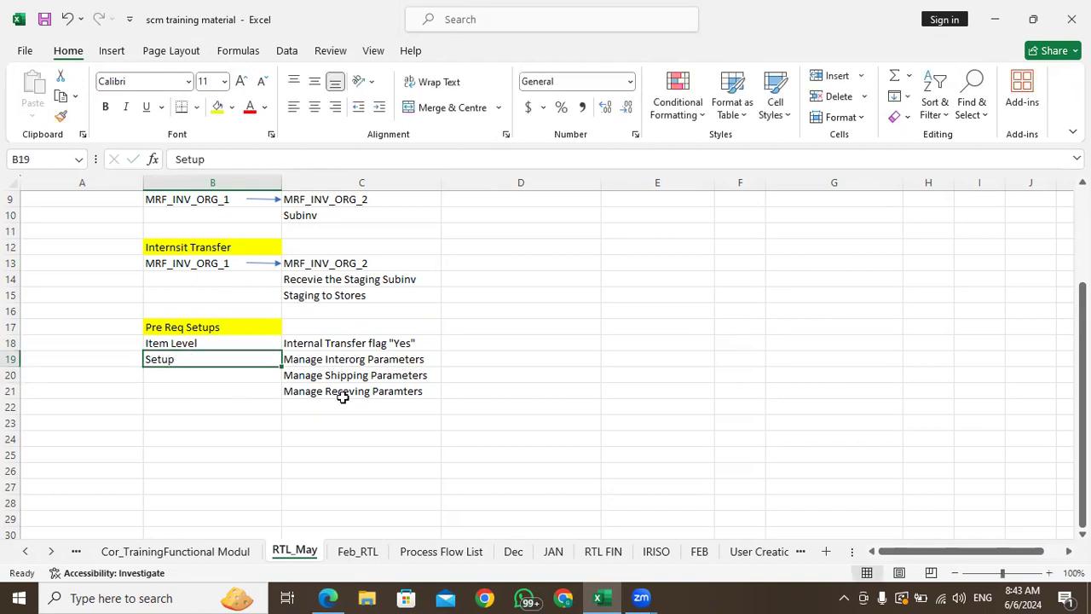
Switch to Oracle Fusion Cloud Applications in Edge and show the Product Management apps on the home page
left_click(328, 597)
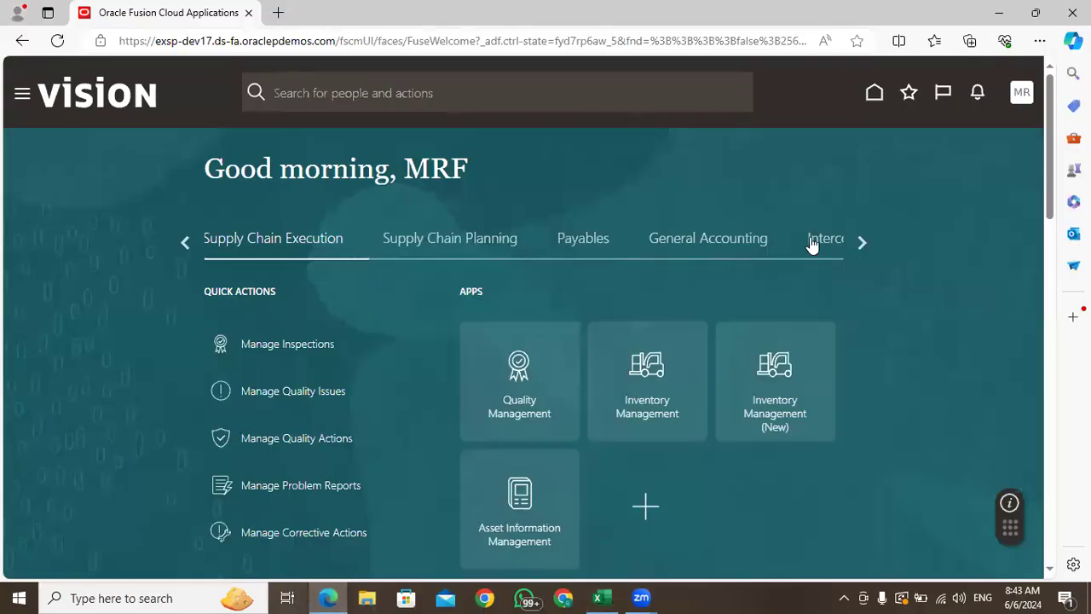
left_click(862, 243)
left_click(863, 242)
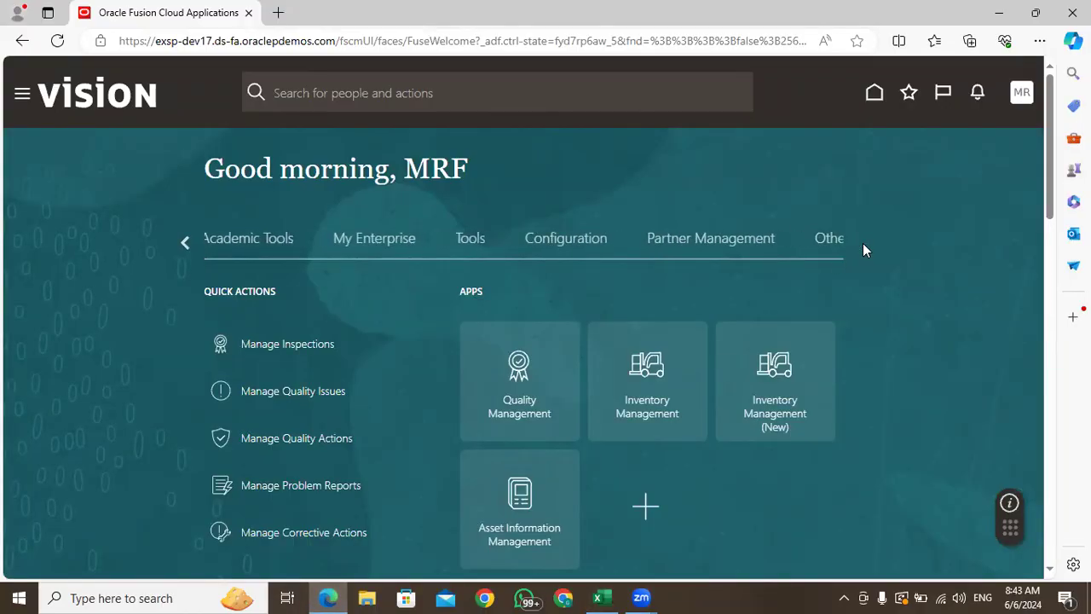
left_click(863, 243)
left_click(184, 243)
left_click(184, 243)
left_click(184, 243)
left_click(184, 242)
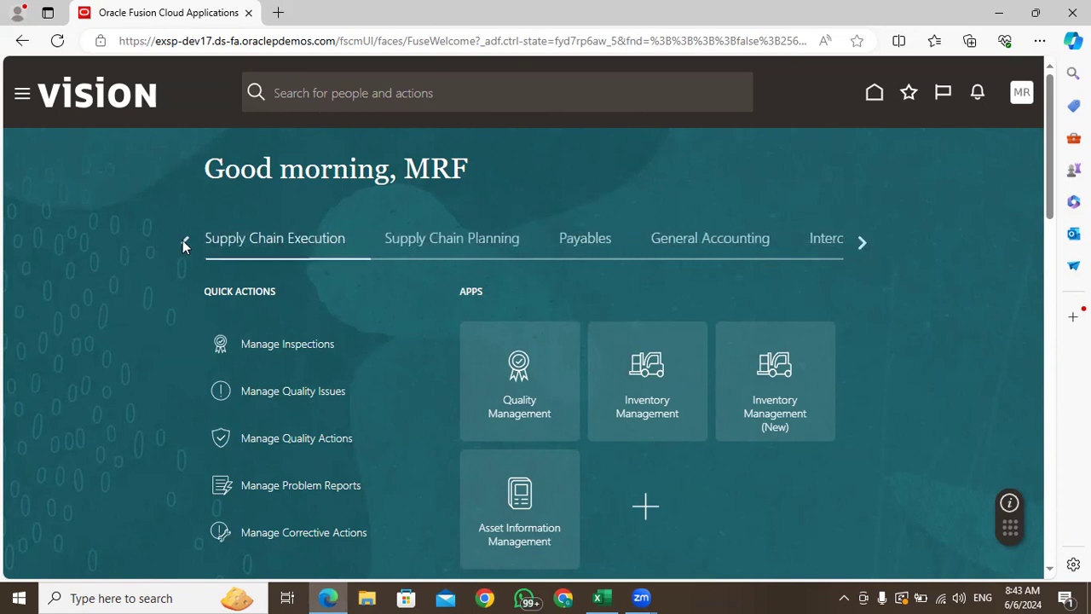
left_click(184, 243)
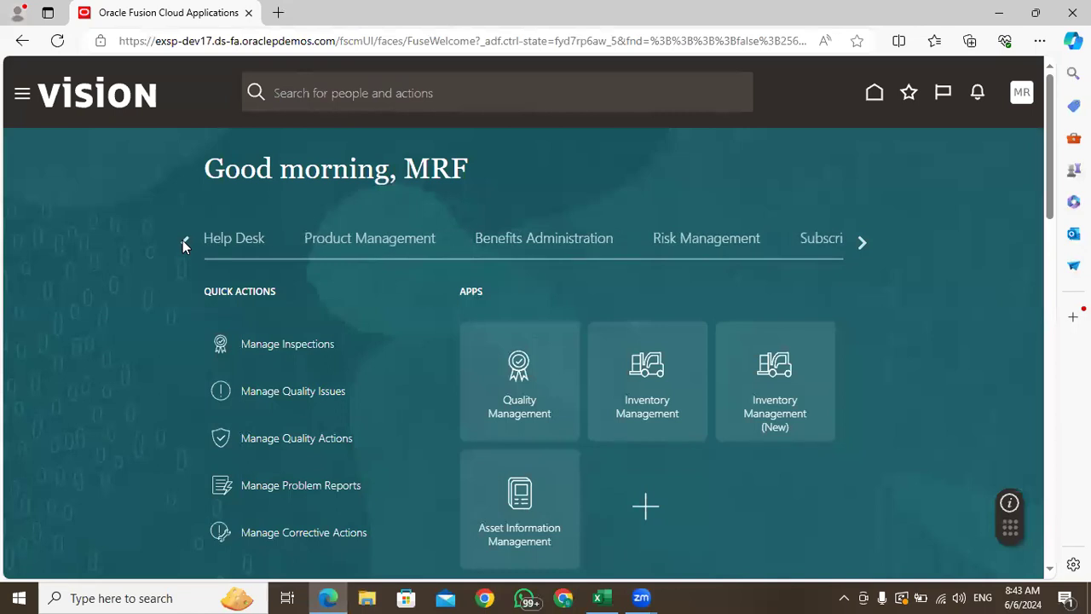
left_click(359, 239)
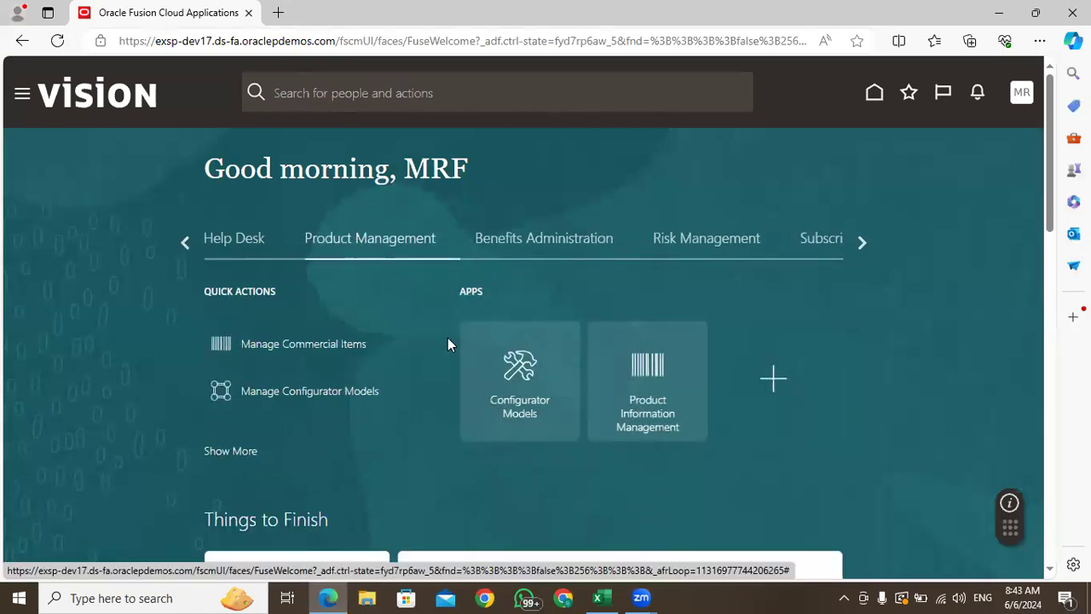
Open Product Information Management and go to its Manage Items page
left_click(654, 364)
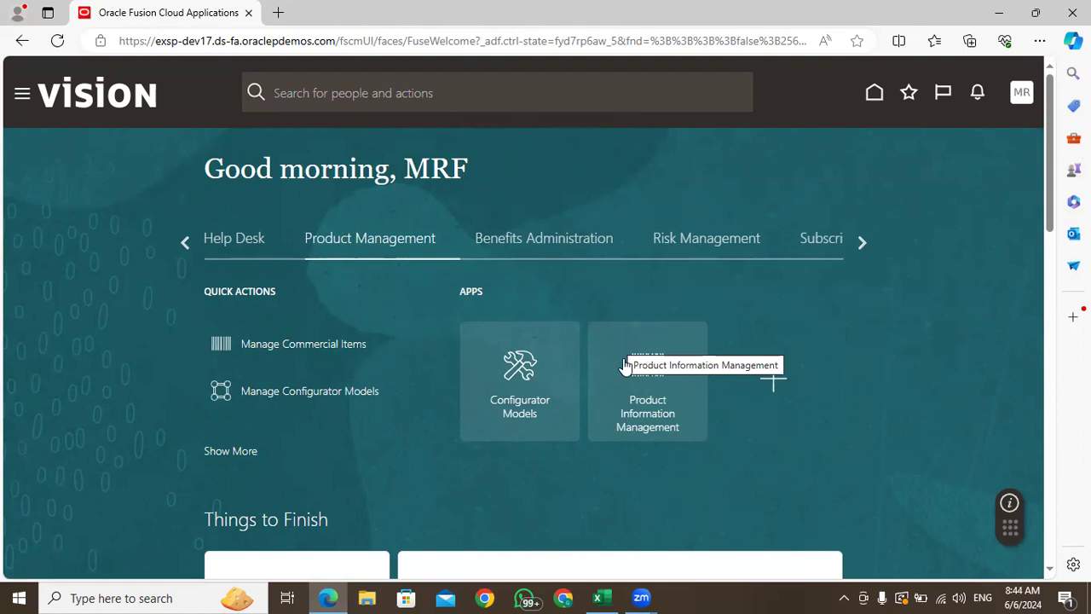
left_click(629, 413)
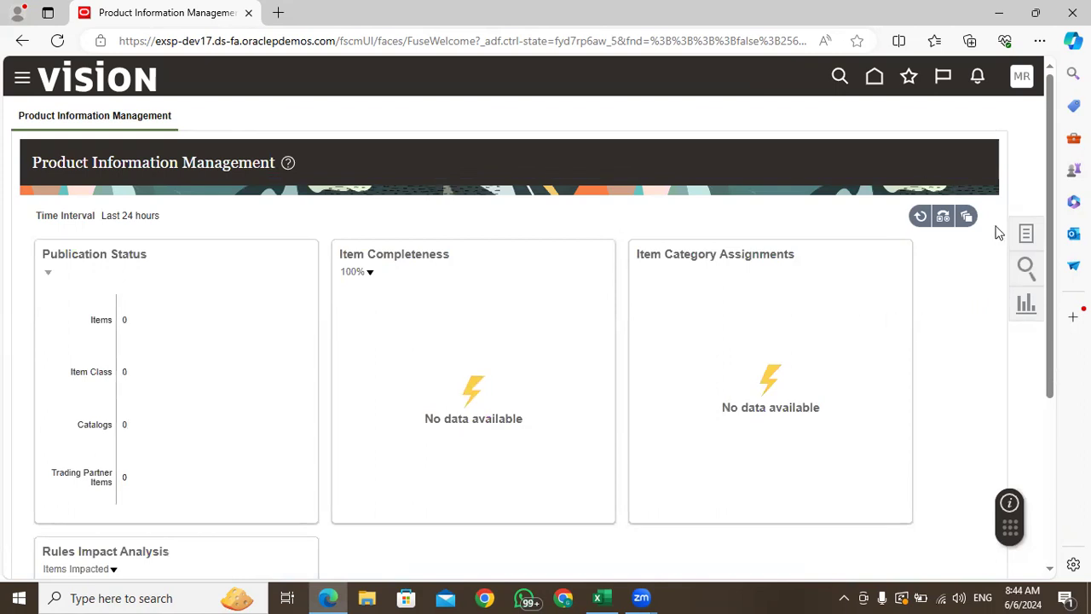
left_click(1026, 239)
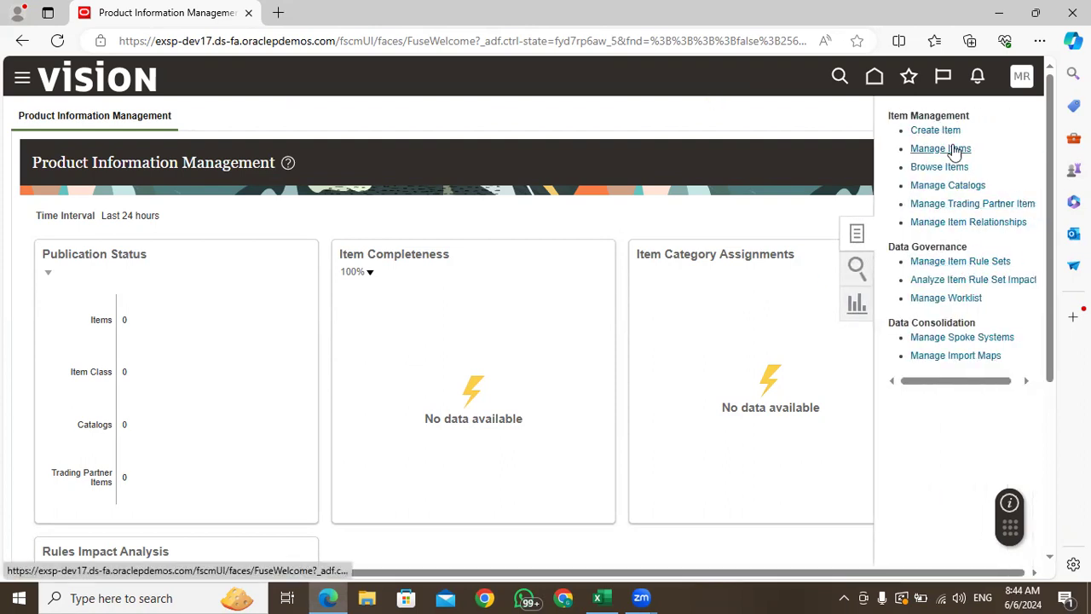
left_click(953, 149)
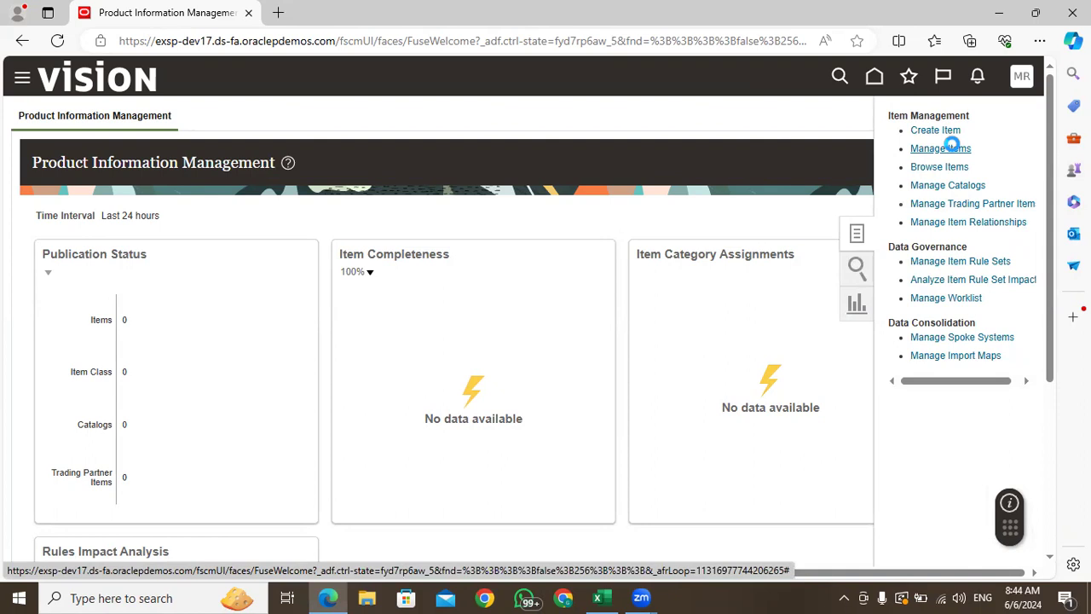
Switch to the Excel workbook and copy the item name MRF_MONITERS from E5
left_click(599, 598)
scroll(443, 348, "up", 3)
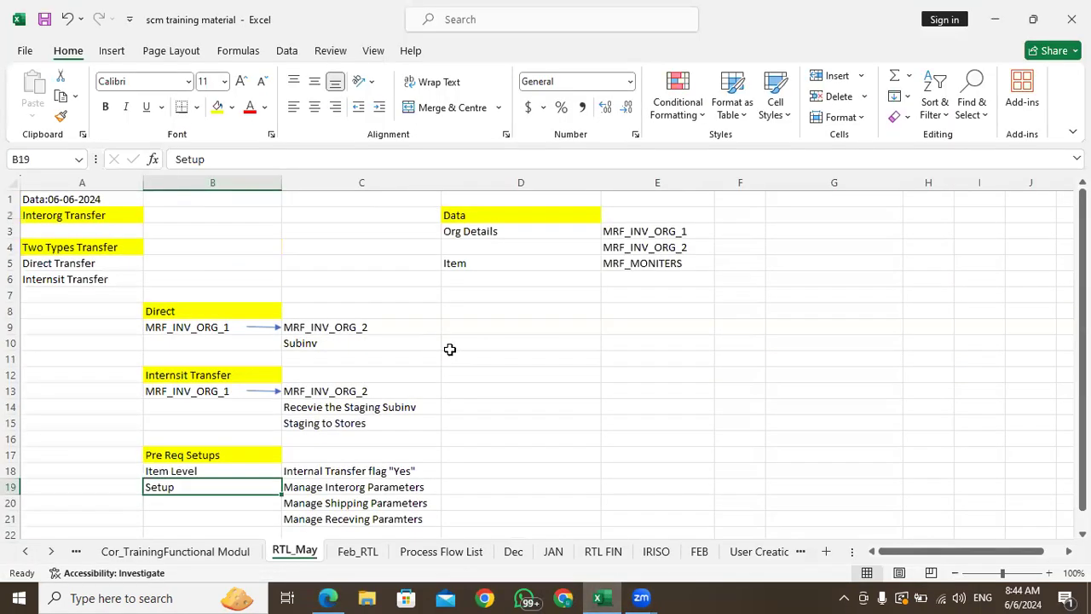
left_click(631, 263)
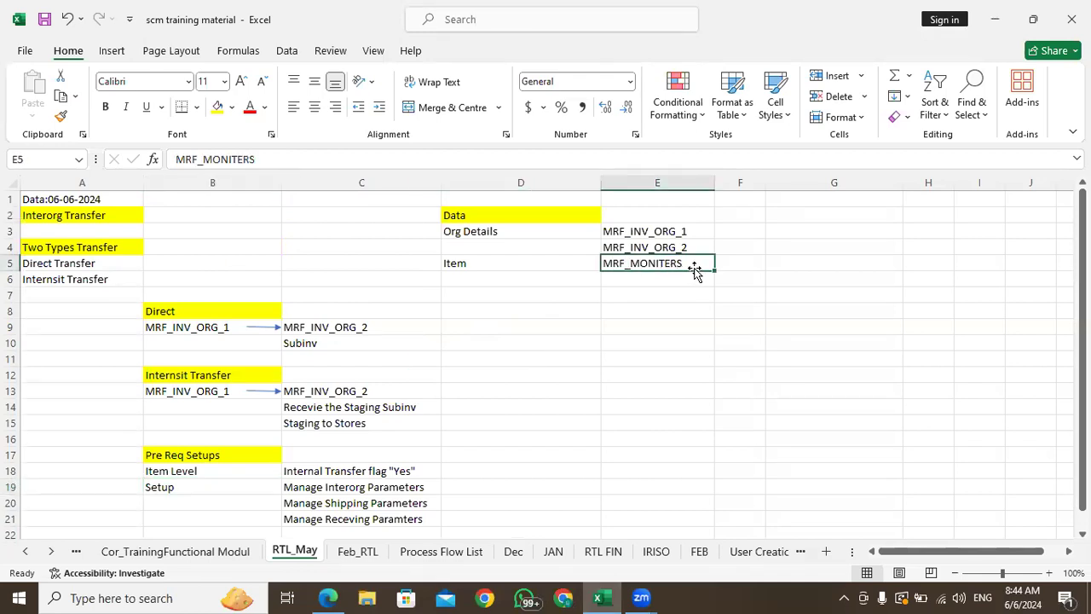
key("ctrl+c")
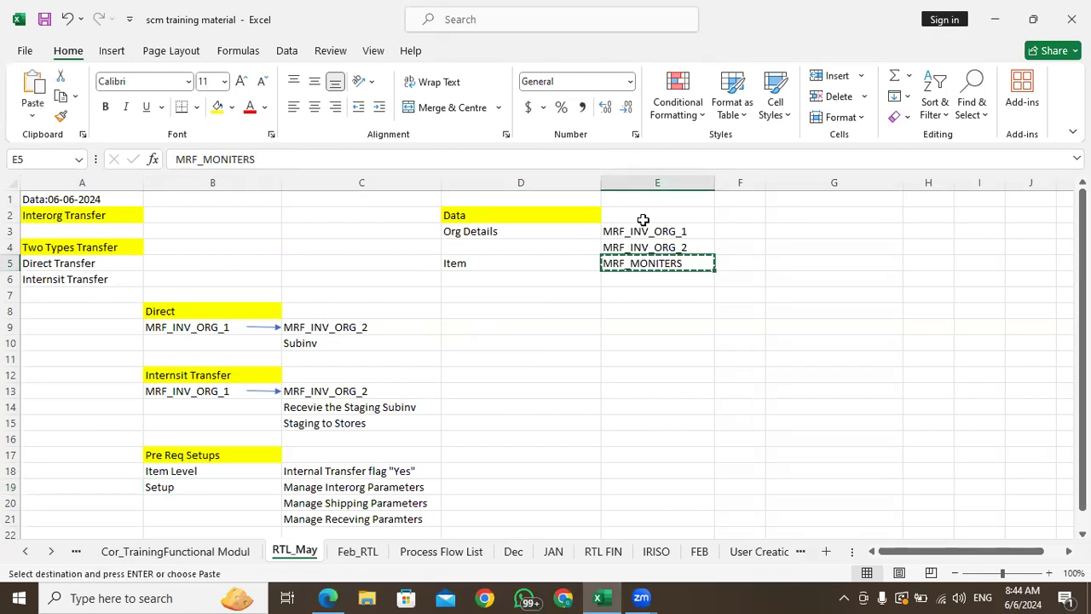
Switch back to Oracle Fusion in Edge and search Manage Items for items starting with MRF_MONITERS
left_click(327, 597)
left_click(249, 253)
key("ctrl+v")
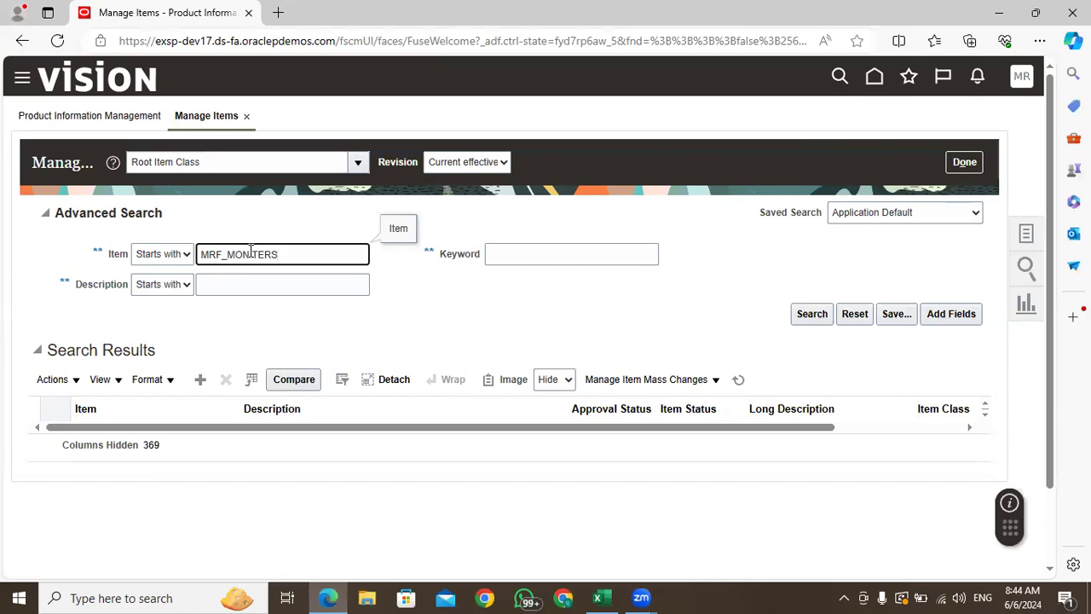
key("Return")
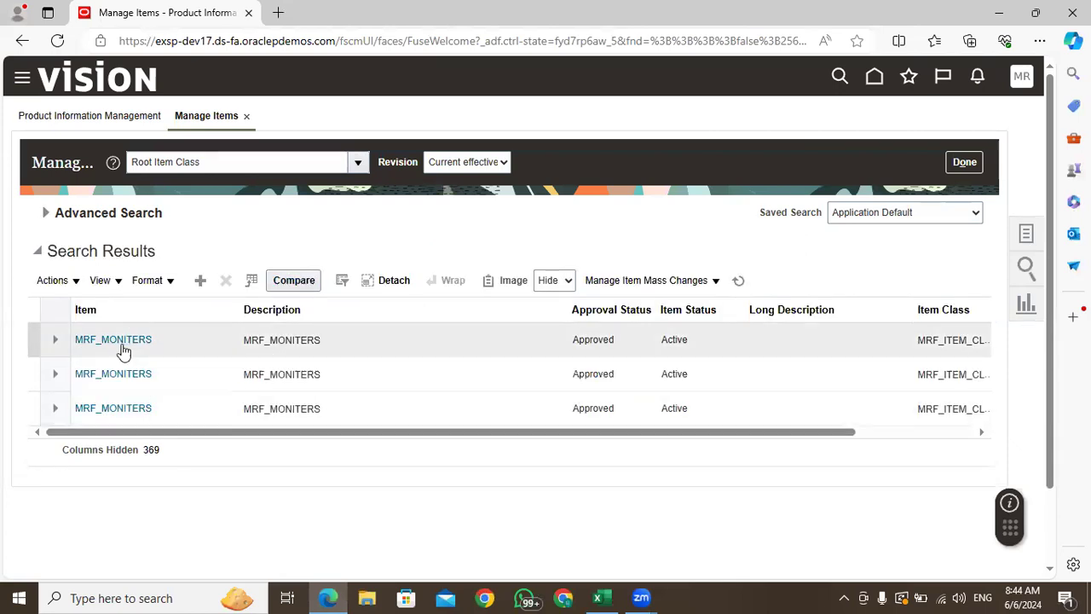
Open the first MRF_MONITERS item in the search results and show its Specifications
left_click_drag(229, 432, 185, 428)
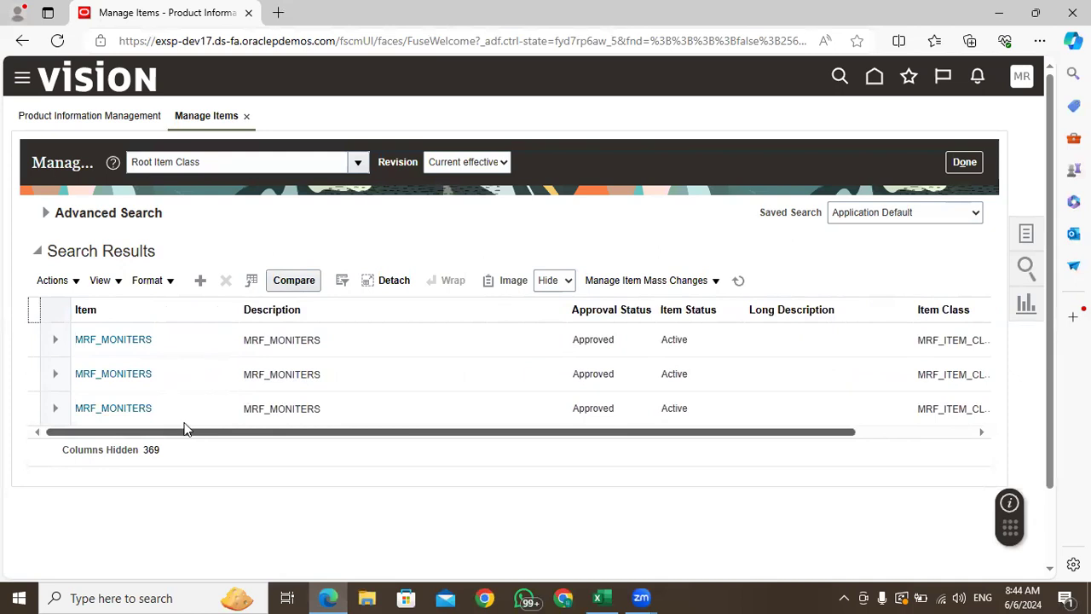
left_click(111, 340)
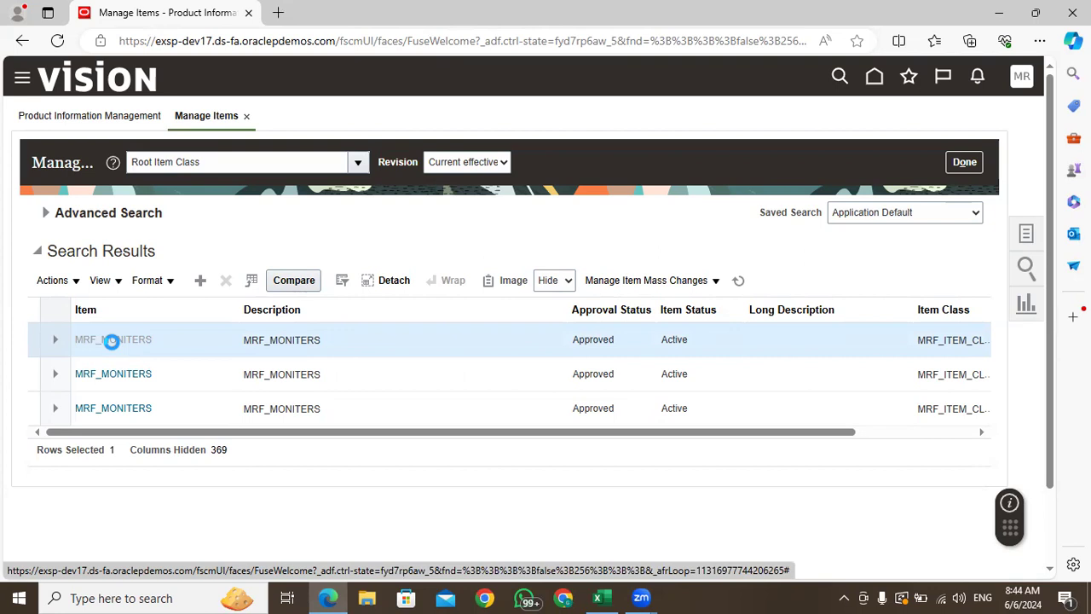
scroll(134, 346, "down", 4)
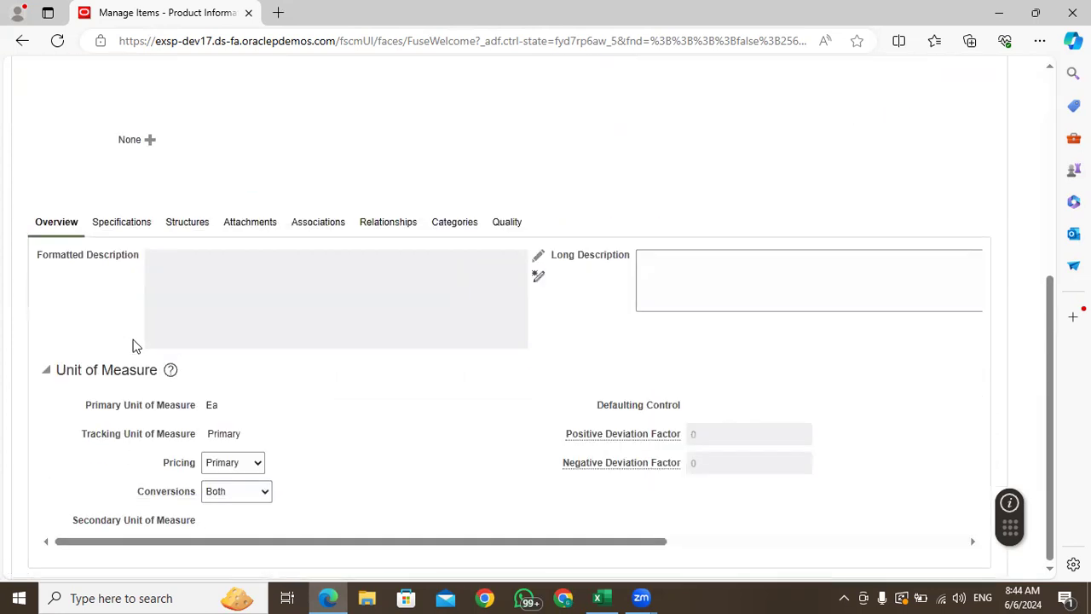
left_click(120, 223)
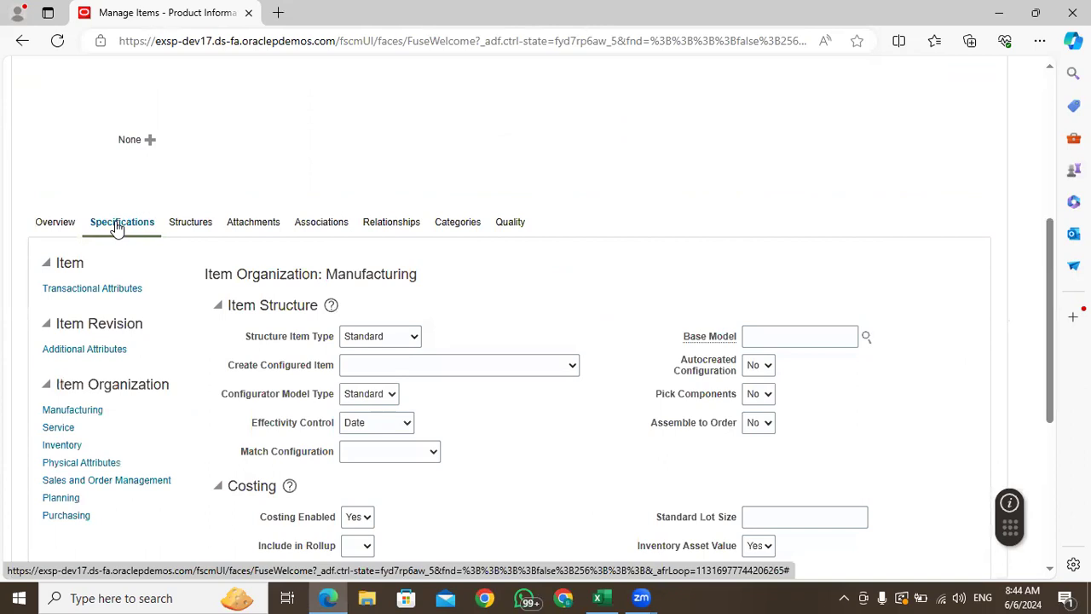
scroll(171, 256, "down", 4)
scroll(162, 255, "up", 5)
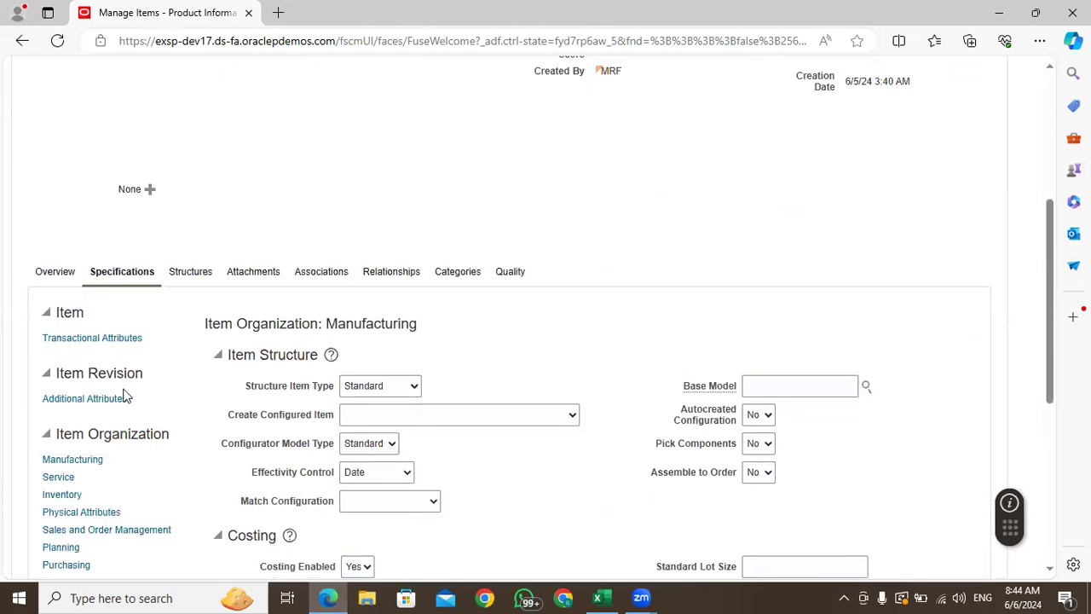
left_click_drag(1050, 224, 1055, 299)
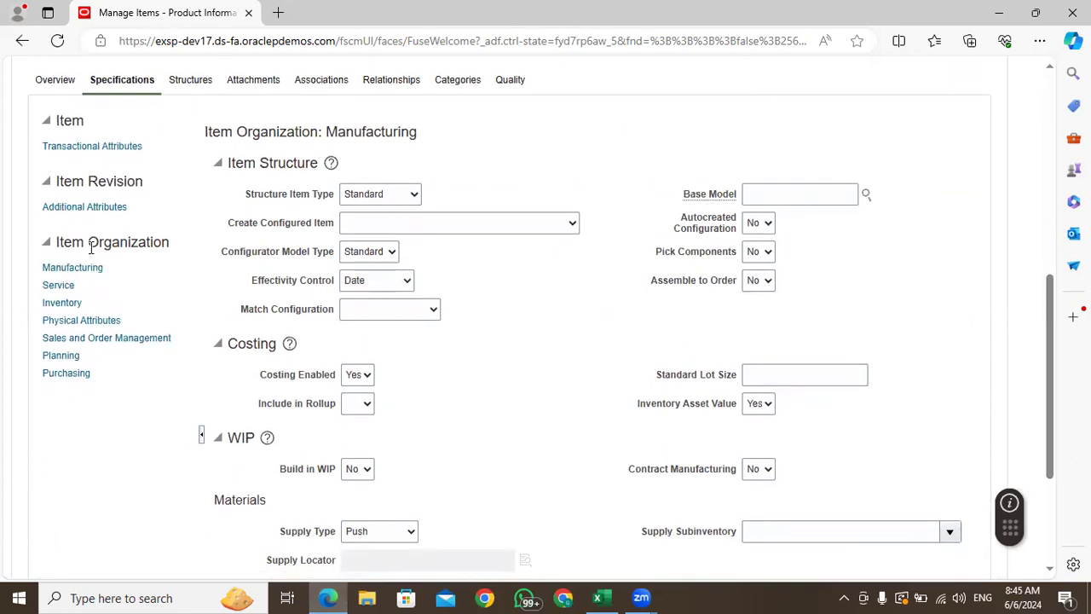
Show the item organization's Inventory attributes and examine the Inventory Item setting and its options under Material Control
left_click_drag(171, 242, 56, 243)
left_click(57, 303)
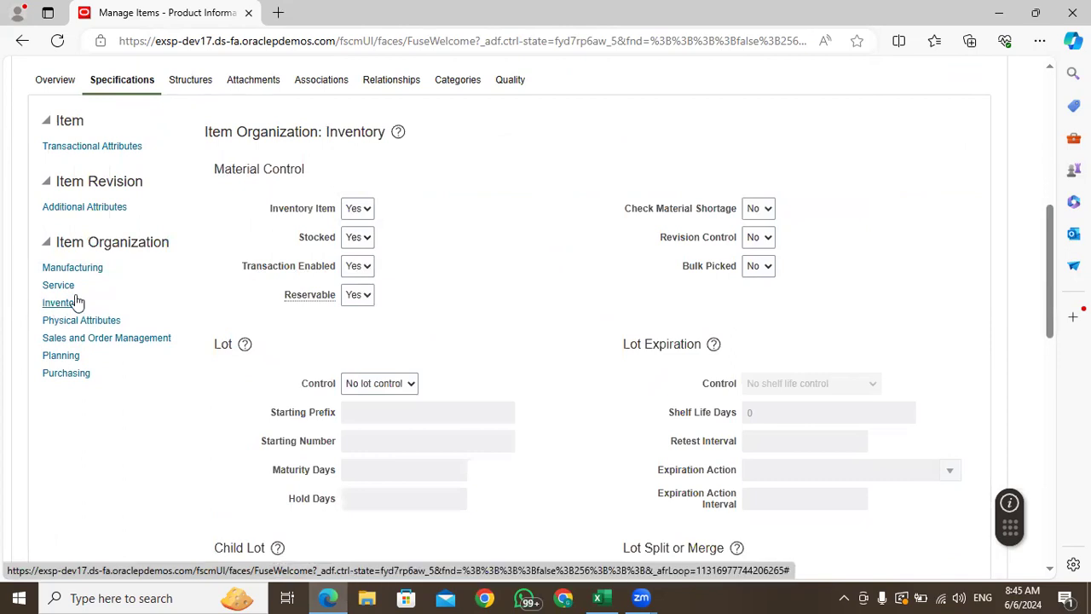
mouse_move(270, 215)
left_mouse_down()
mouse_move(345, 222)
mouse_move(273, 215)
left_mouse_up()
left_click(300, 226)
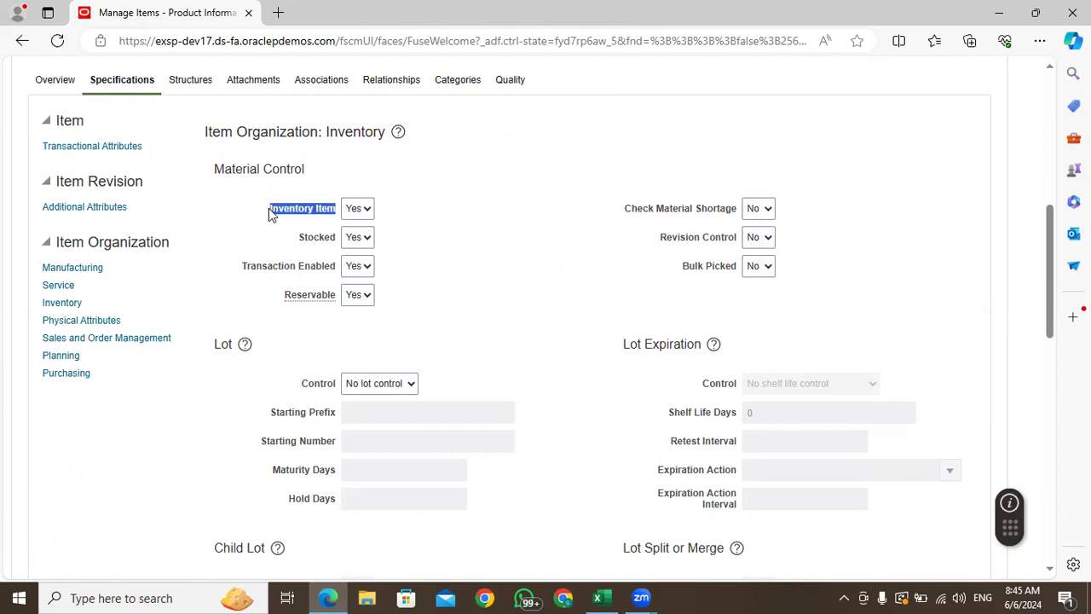
left_click(289, 226)
left_click(358, 209)
left_click(358, 208)
left_click(358, 209)
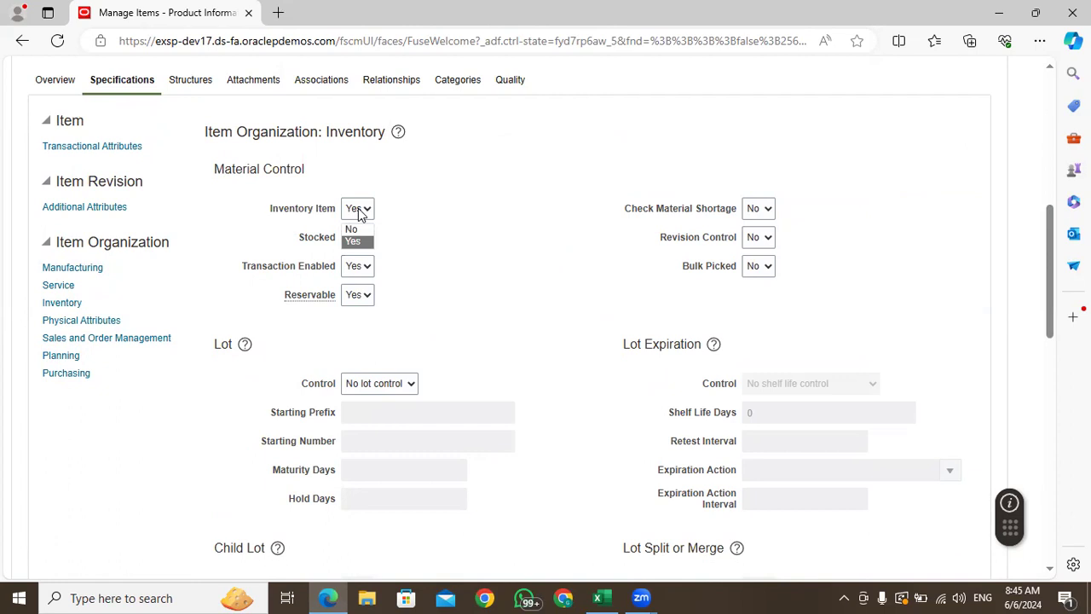
left_click(452, 226)
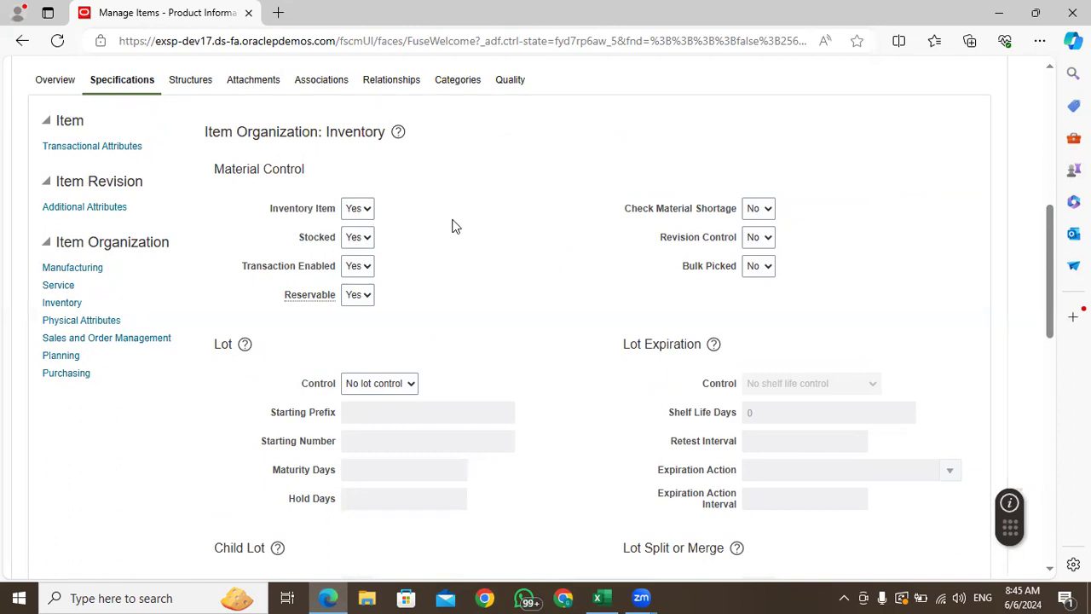
Try setting Inventory Item to No to see how the dependent Material Control options react, and restore it to Yes
left_click(359, 216)
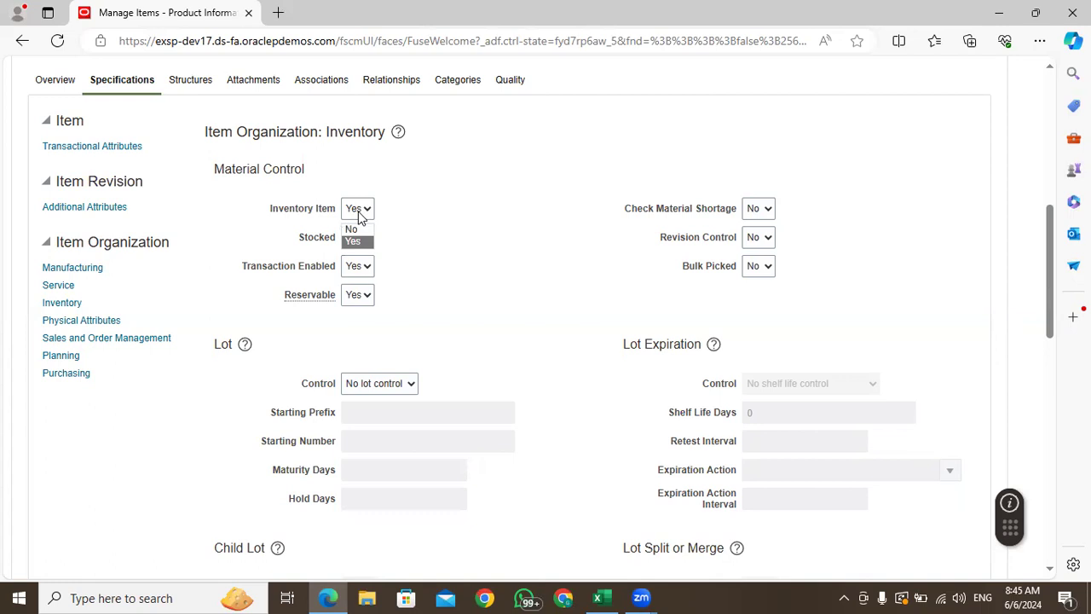
left_click(358, 238)
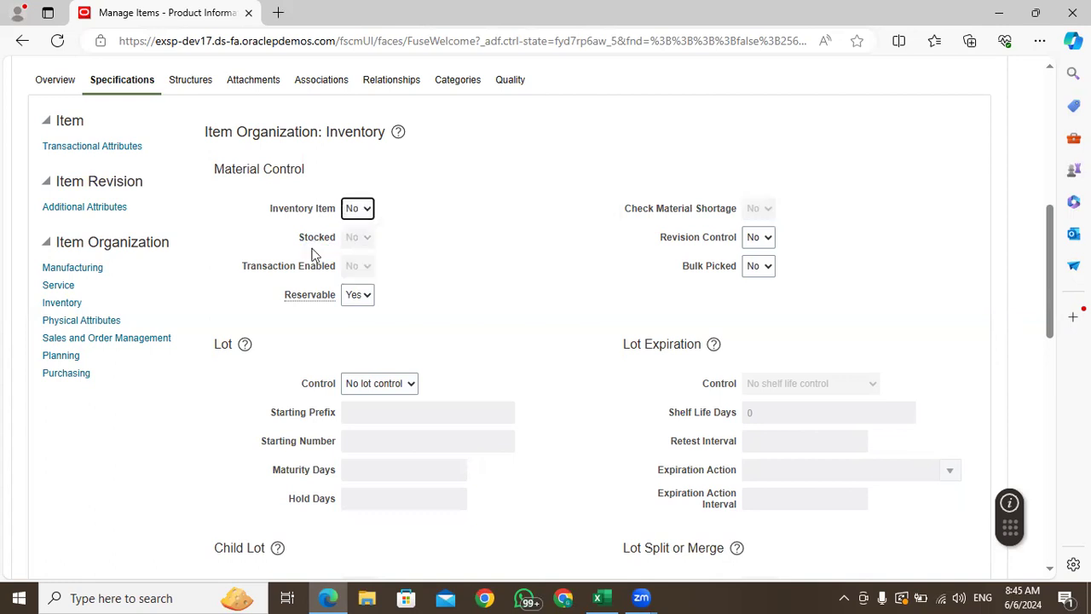
left_click(356, 210)
left_click(359, 243)
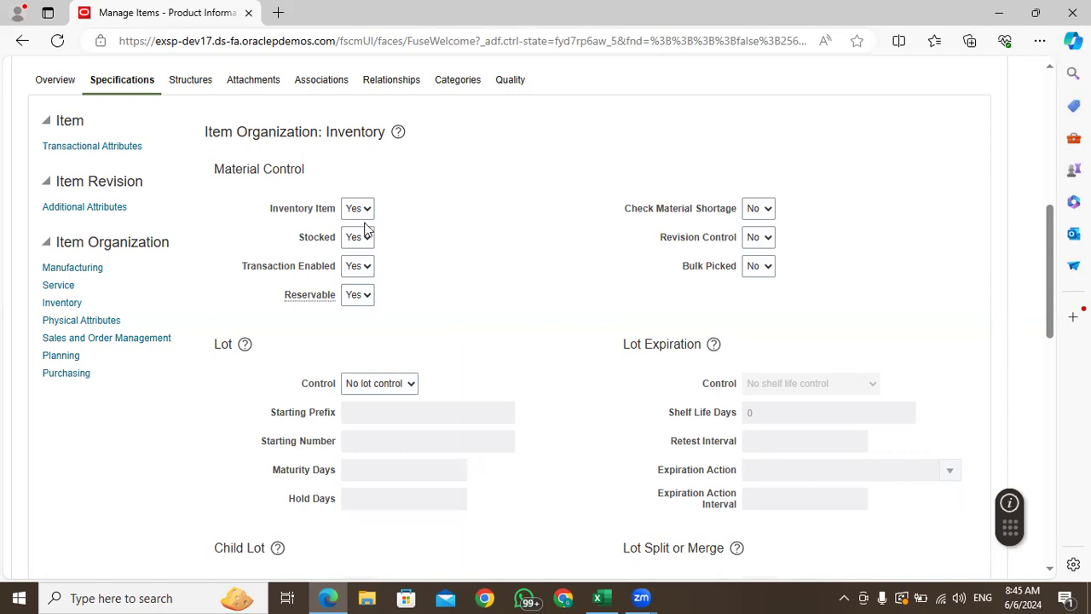
Review the Inventory Item and Transaction Enabled attributes, and look through the item's lot, grade and serial settings
left_click_drag(264, 218, 336, 218)
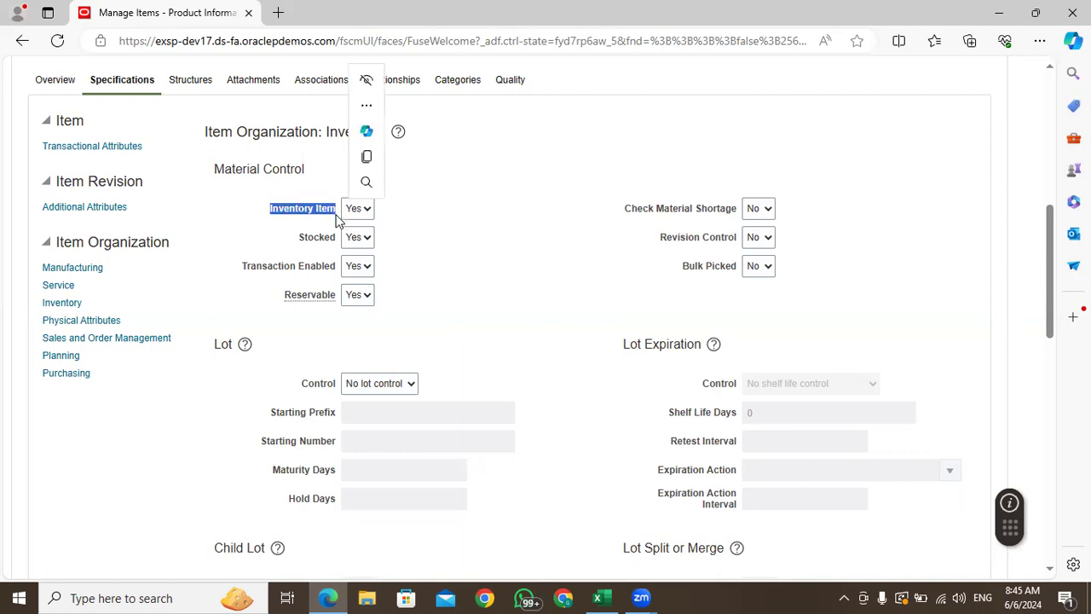
left_click(426, 269)
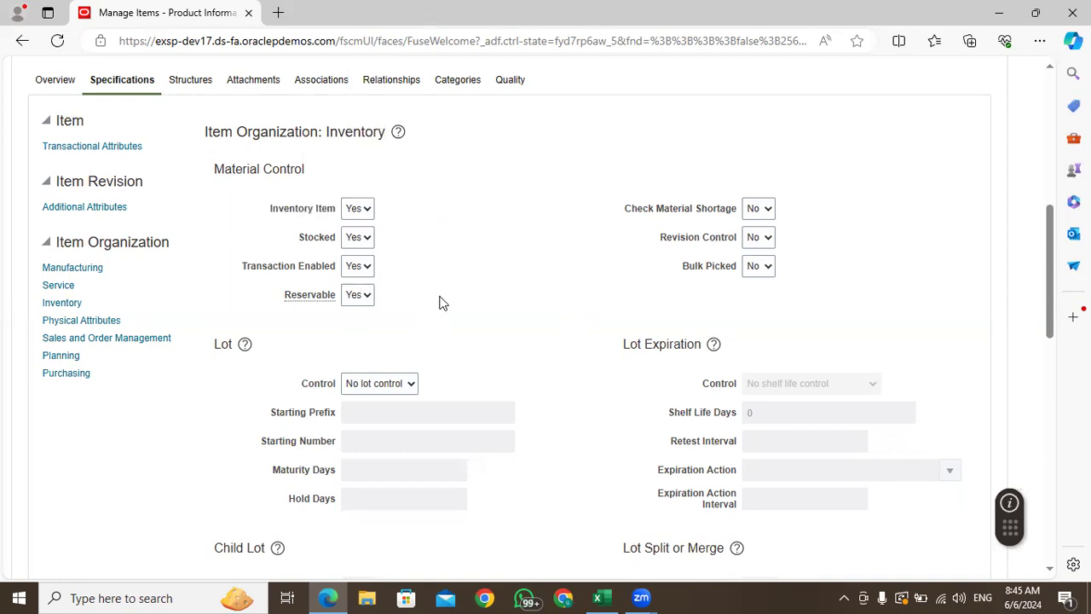
left_click_drag(238, 266, 341, 270)
left_click(493, 319)
scroll(458, 288, "down", 5)
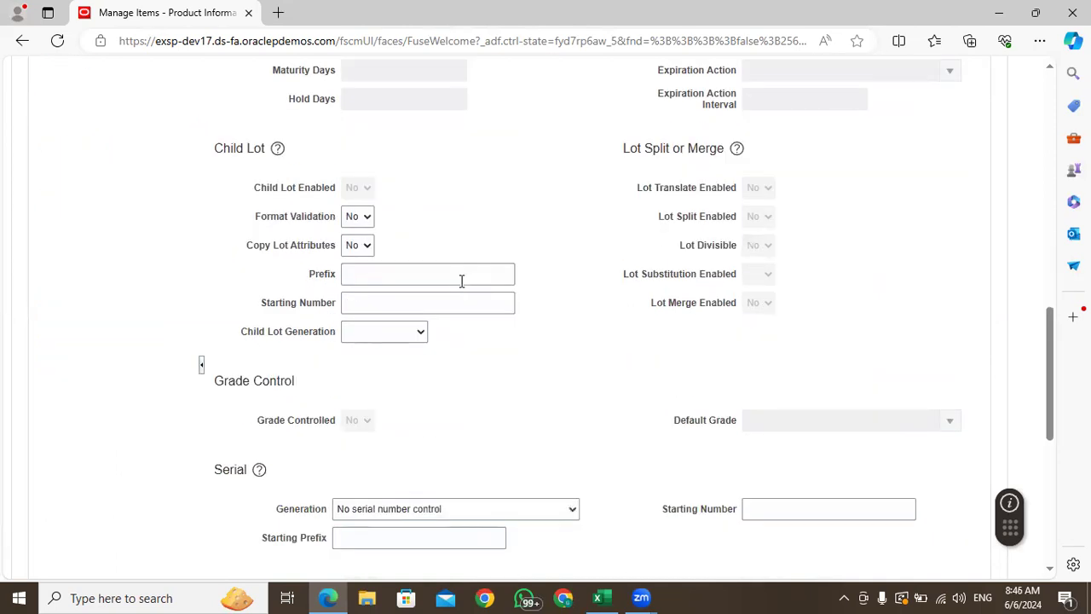
scroll(369, 294, "up", 9)
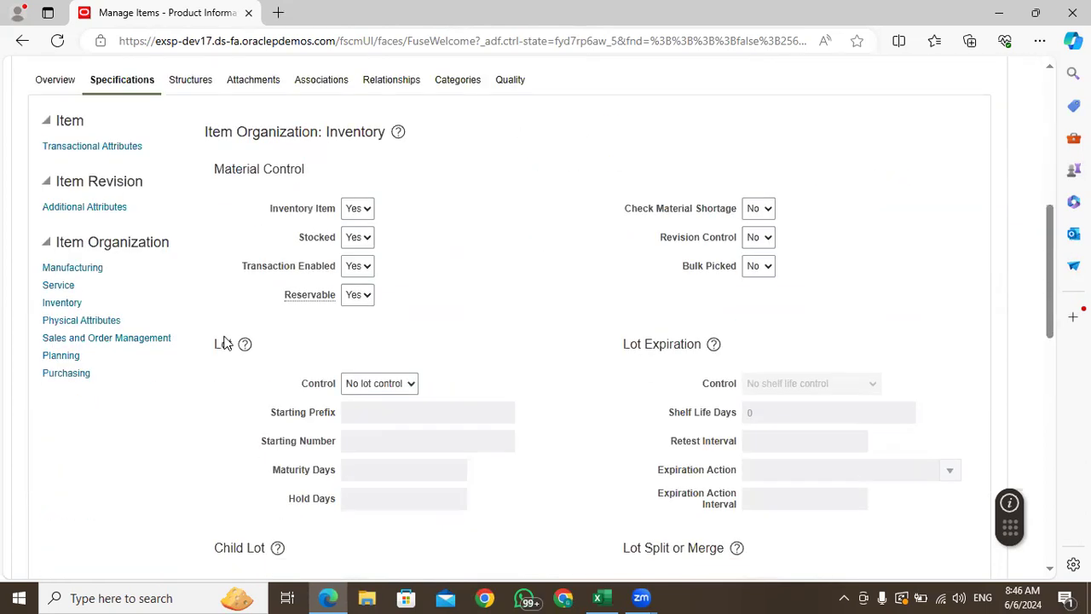
In the Sales and Order Management attributes, set Internally Transferable to Yes and check the Transfer Orders Enabled setting
left_click(129, 338)
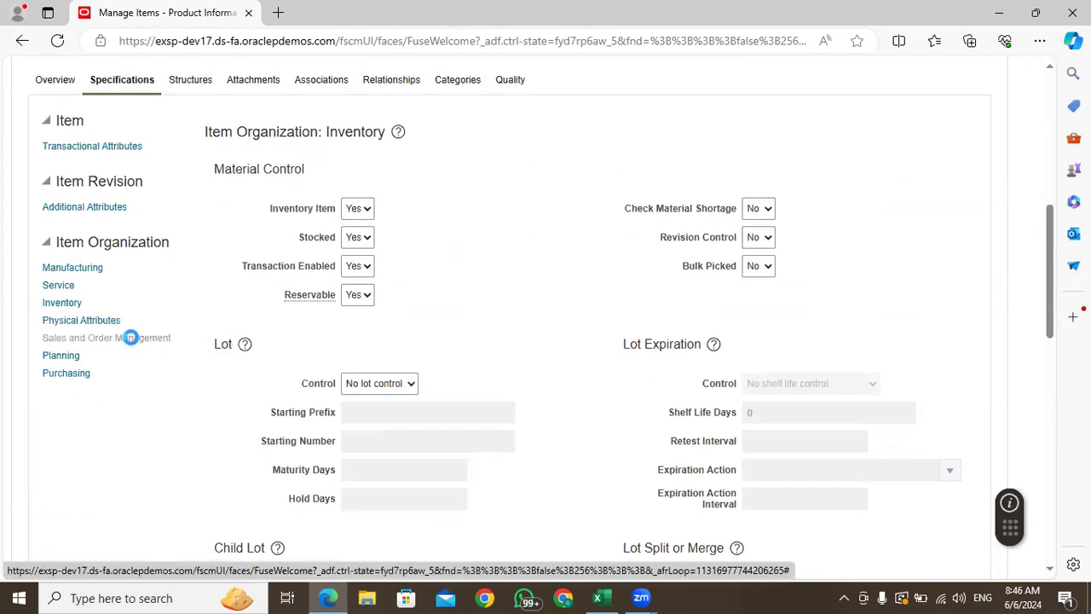
left_click_drag(227, 372, 341, 377)
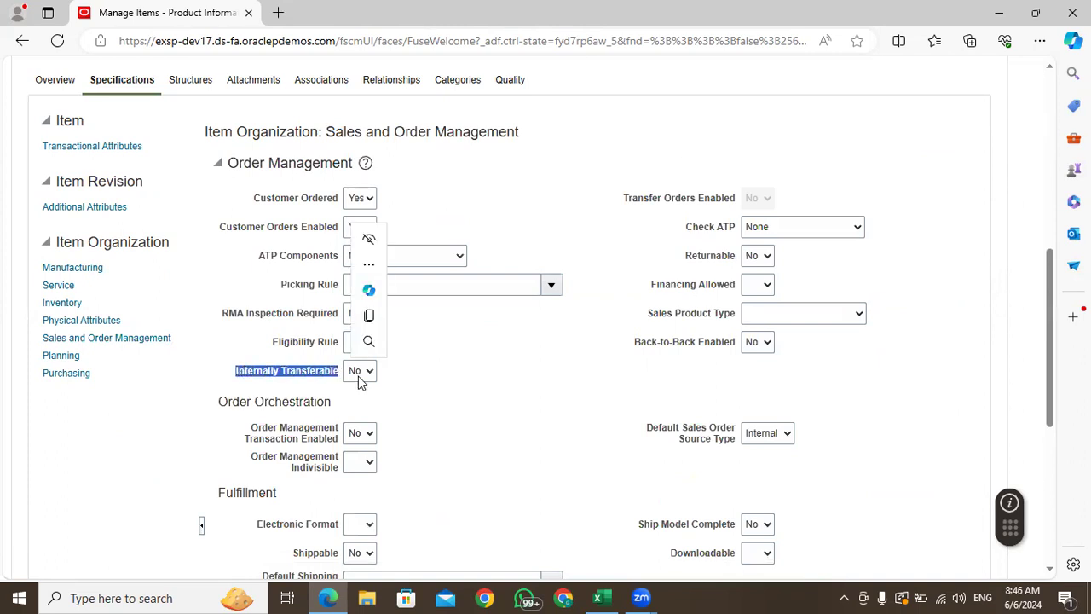
left_click(360, 375)
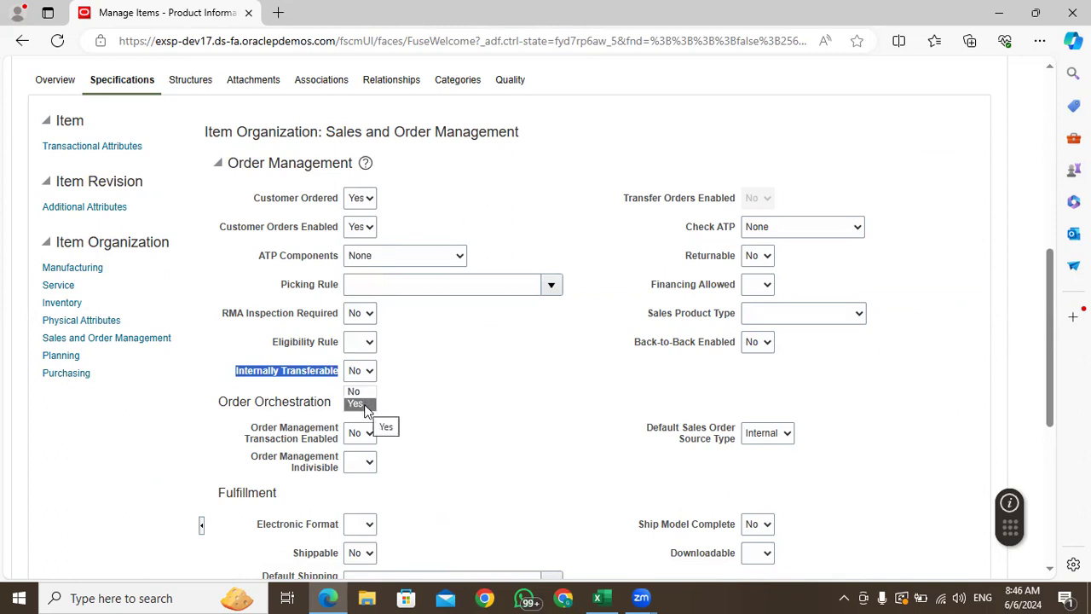
left_click(364, 408)
left_click(485, 396)
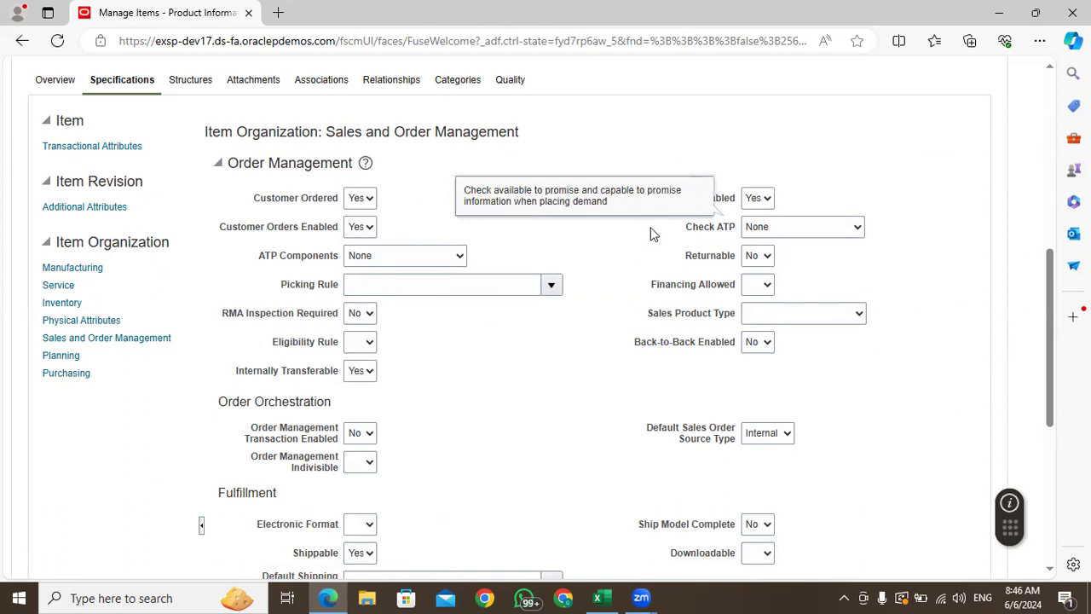
left_click(730, 222)
left_click_drag(737, 204, 622, 199)
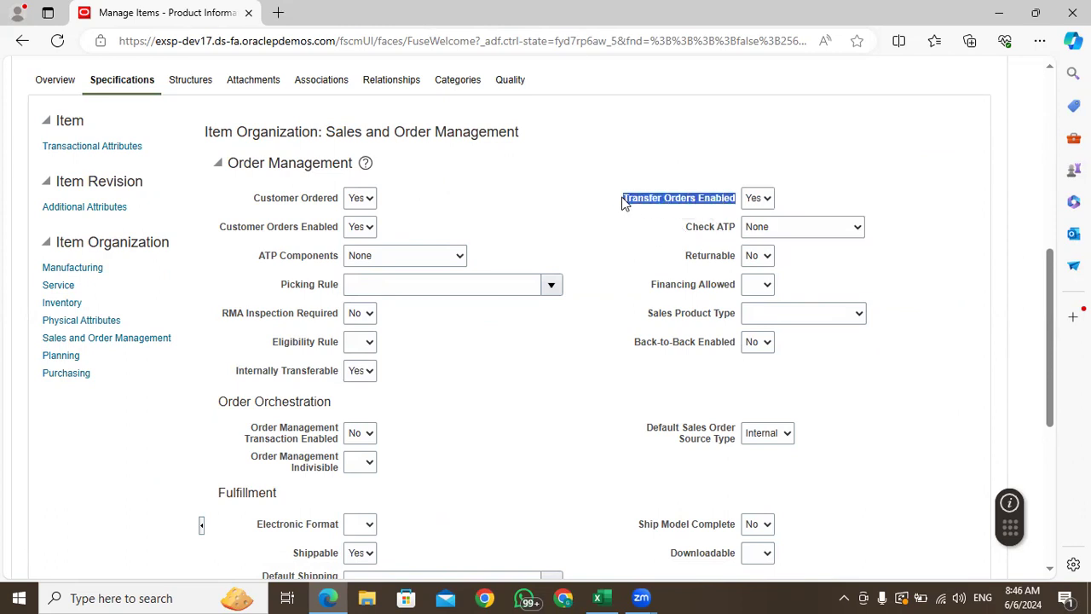
left_click(572, 254)
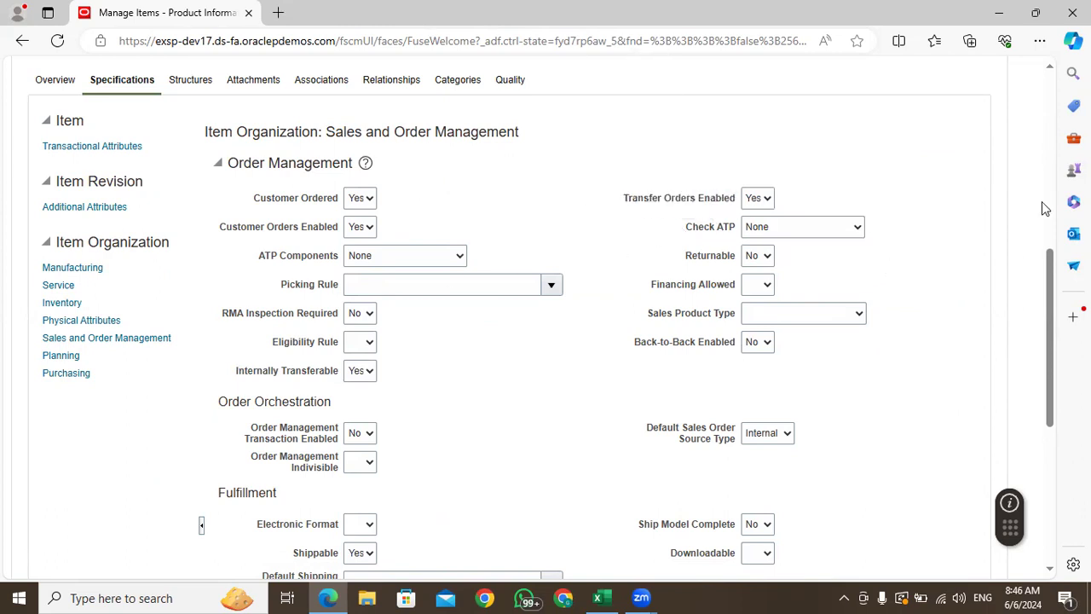
left_click_drag(1051, 255, 1051, 272)
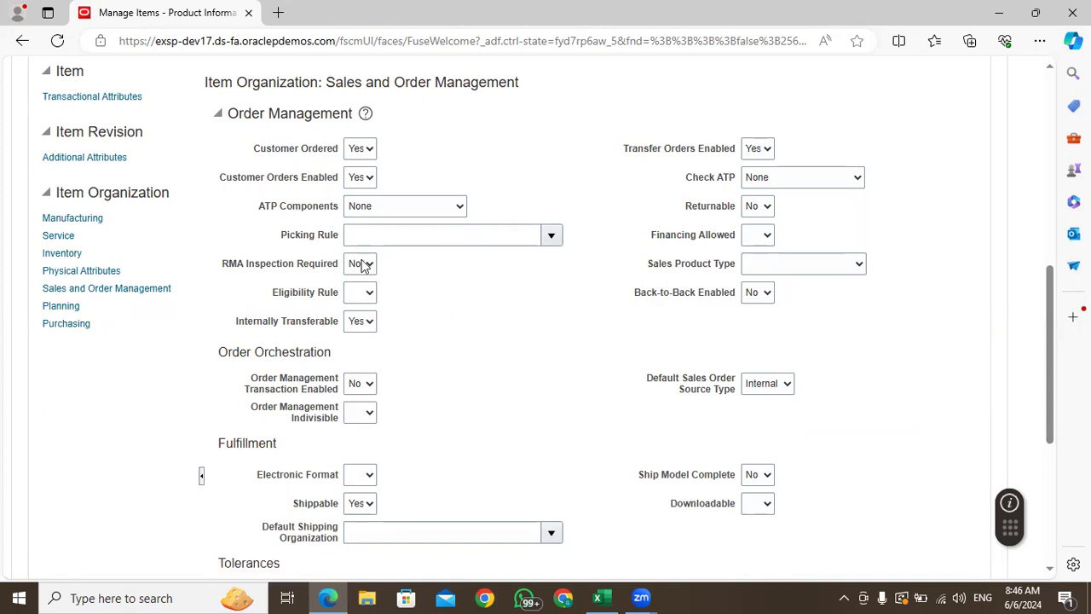
Show the item's associated organizations and open the MRF_MONITERS record for MRF_INV_ORG_1
scroll(463, 305, "up", 7)
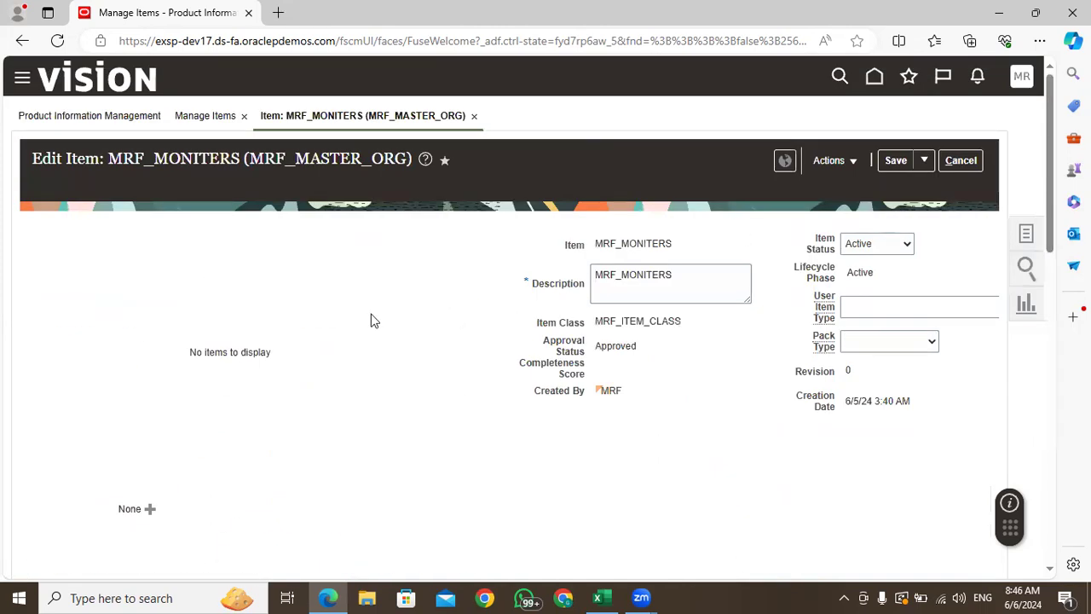
scroll(341, 282, "down", 10)
scroll(291, 231, "up", 5)
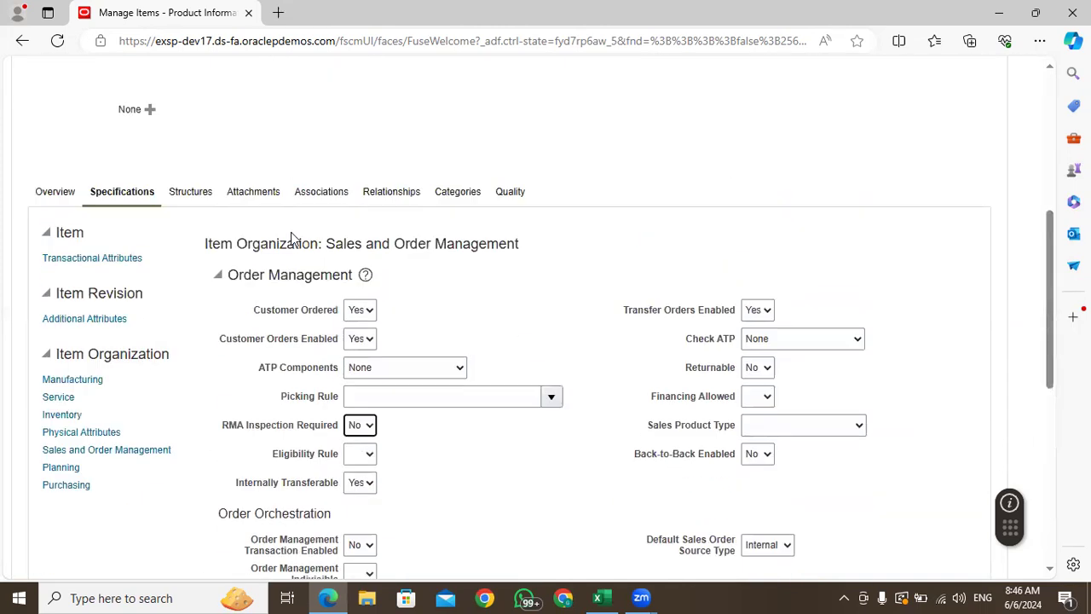
left_click(324, 196)
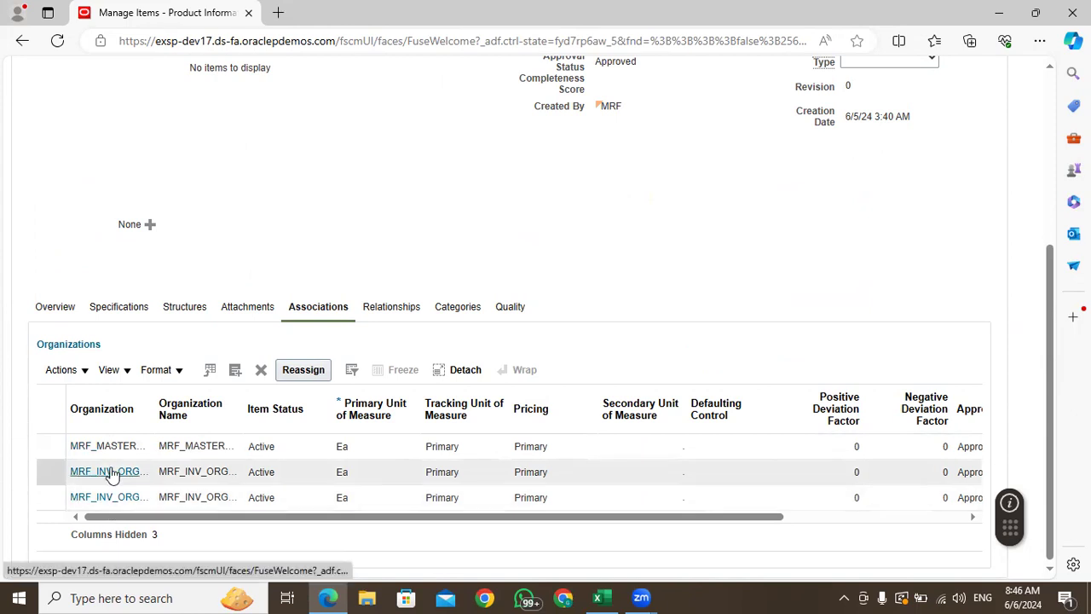
left_click_drag(156, 392, 168, 394)
left_click(127, 471)
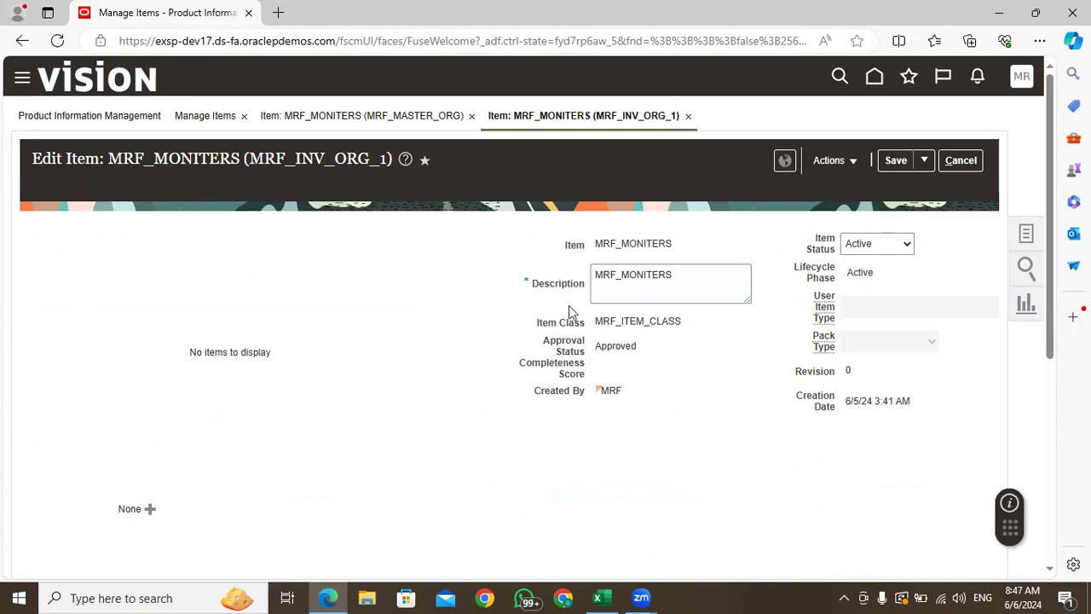
In the MRF_INV_ORG_1 item's Specifications, review the Inventory attributes and open the Sales and Order Management attributes
scroll(569, 305, "down", 5)
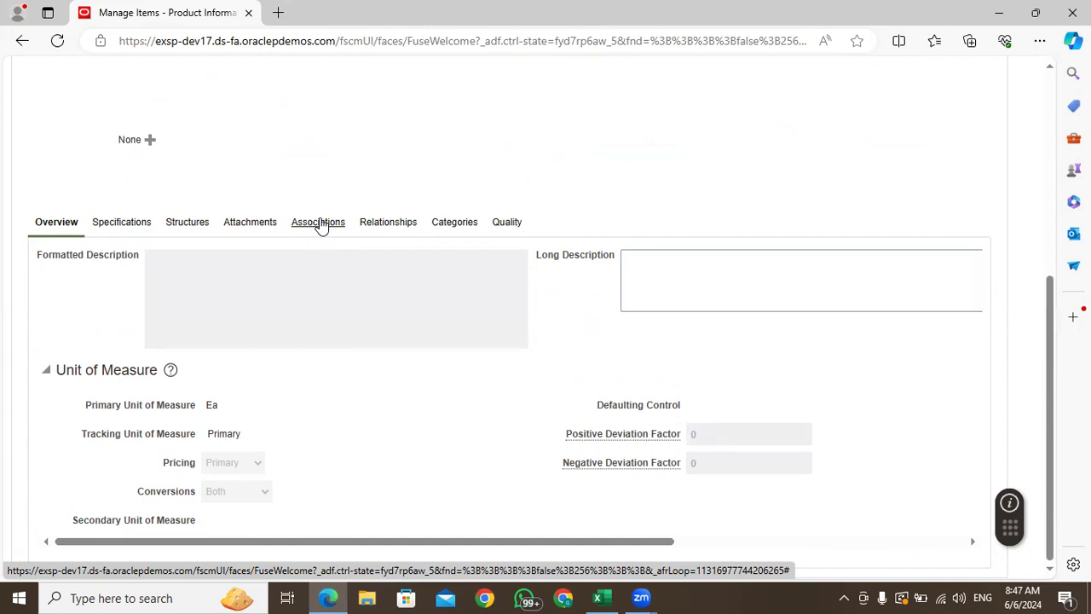
left_click(319, 224)
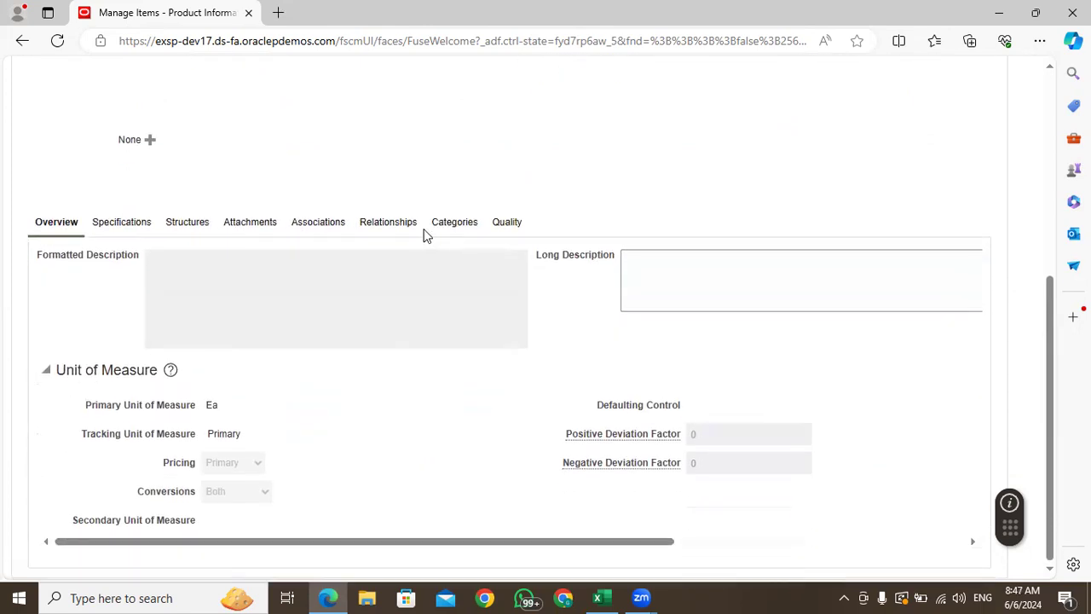
left_click(121, 225)
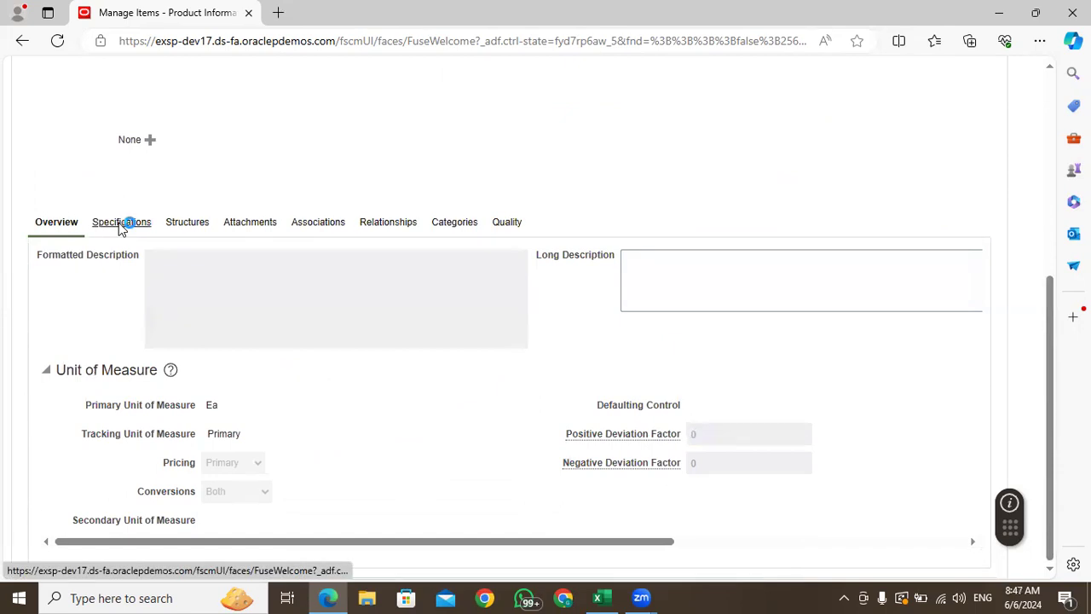
scroll(87, 137, "down", 2)
left_click(51, 95)
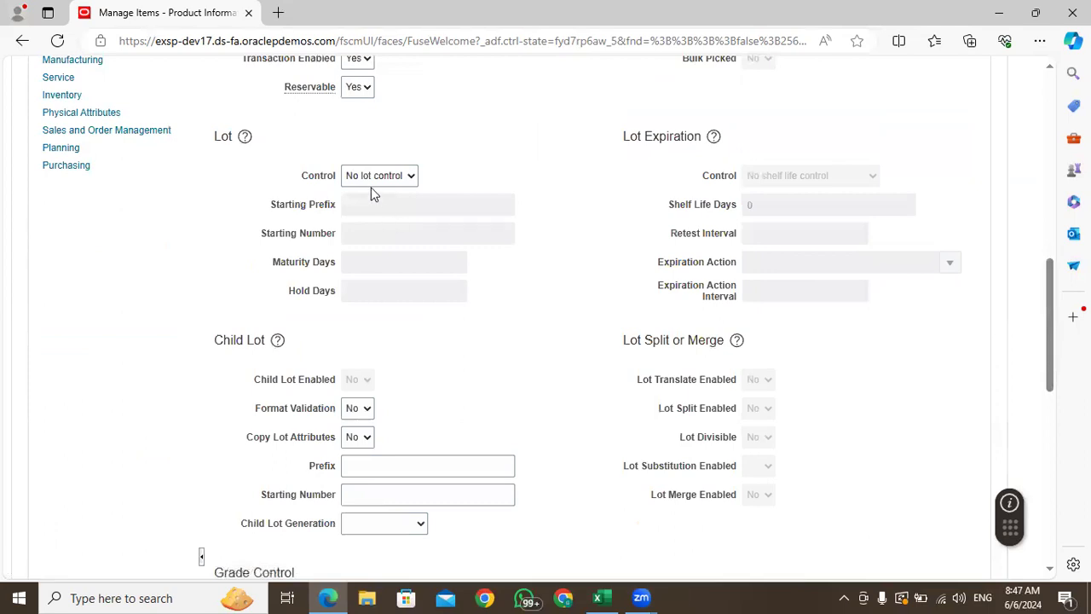
scroll(281, 110, "up", 5)
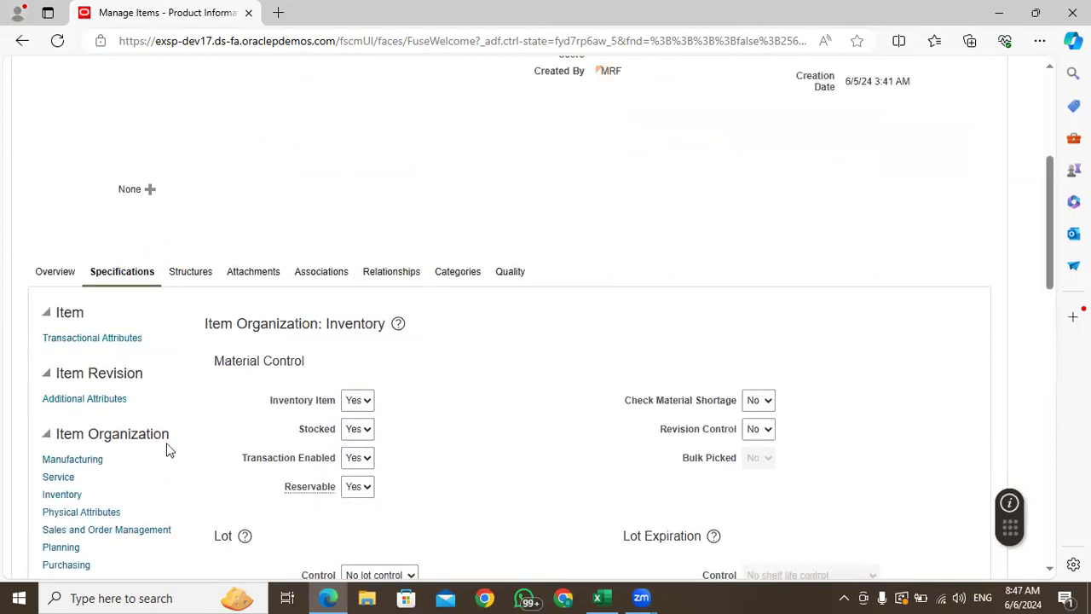
left_click(158, 531)
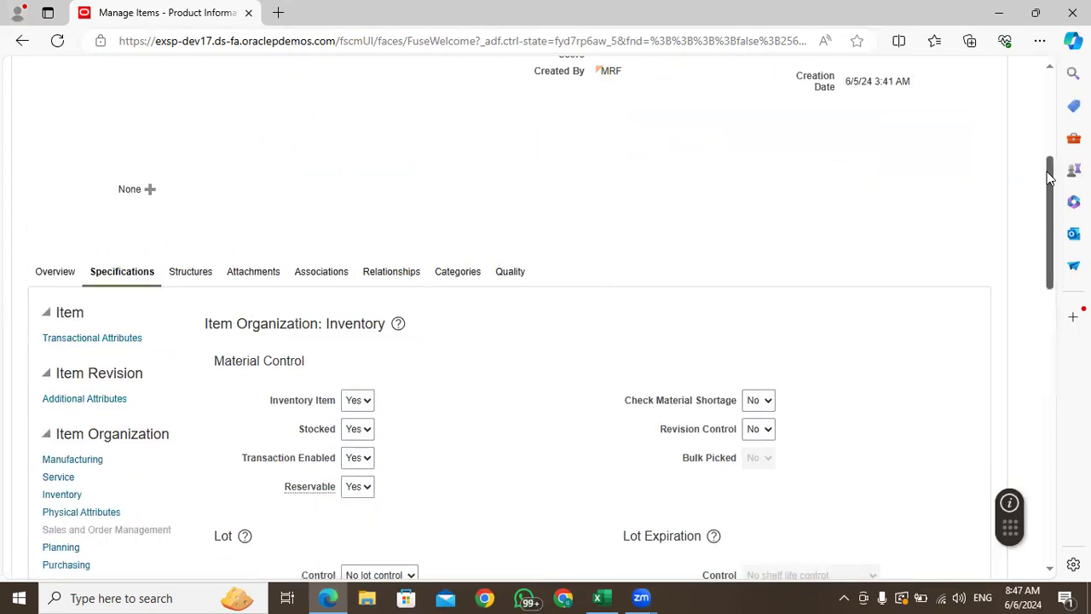
scroll(1054, 207, "down", 2)
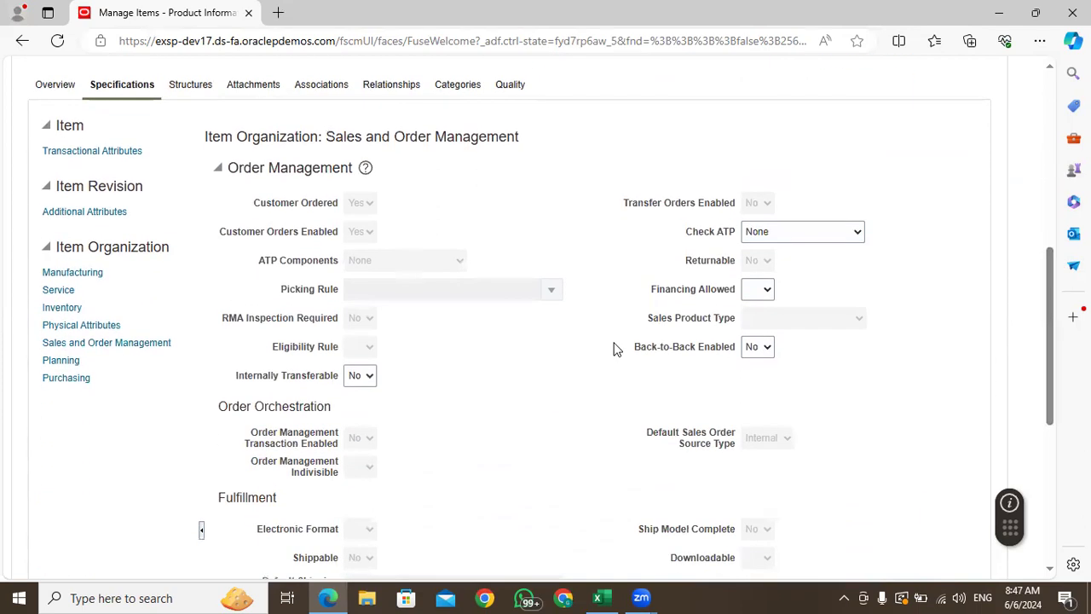
Set Internally Transferable to Yes in the MRF_INV_ORG_1 item's Sales and Order Management attributes and check Transfer Orders Enabled
left_click(356, 376)
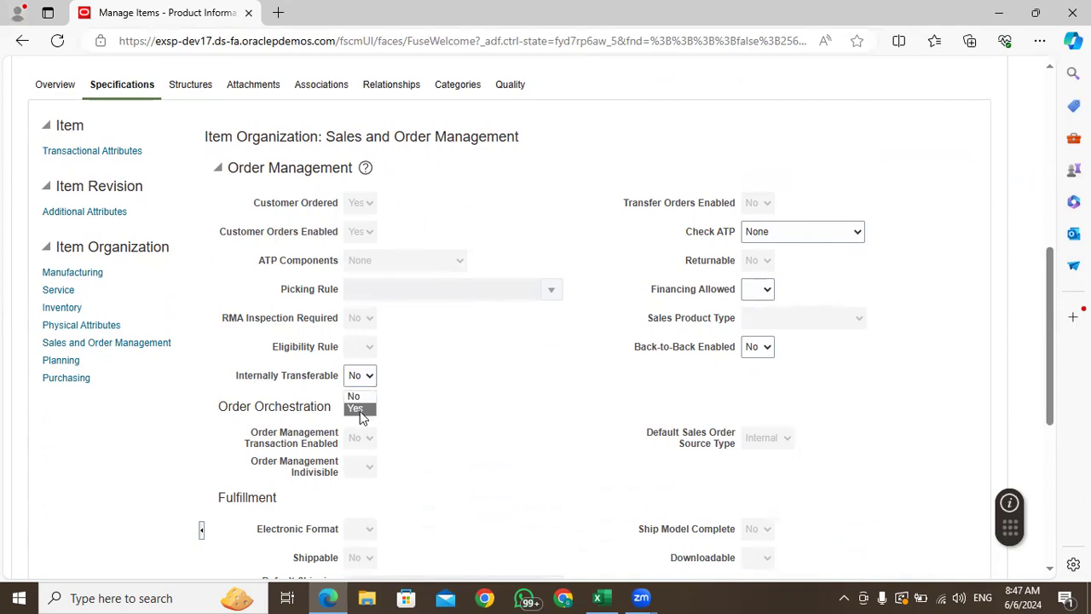
left_click(357, 410)
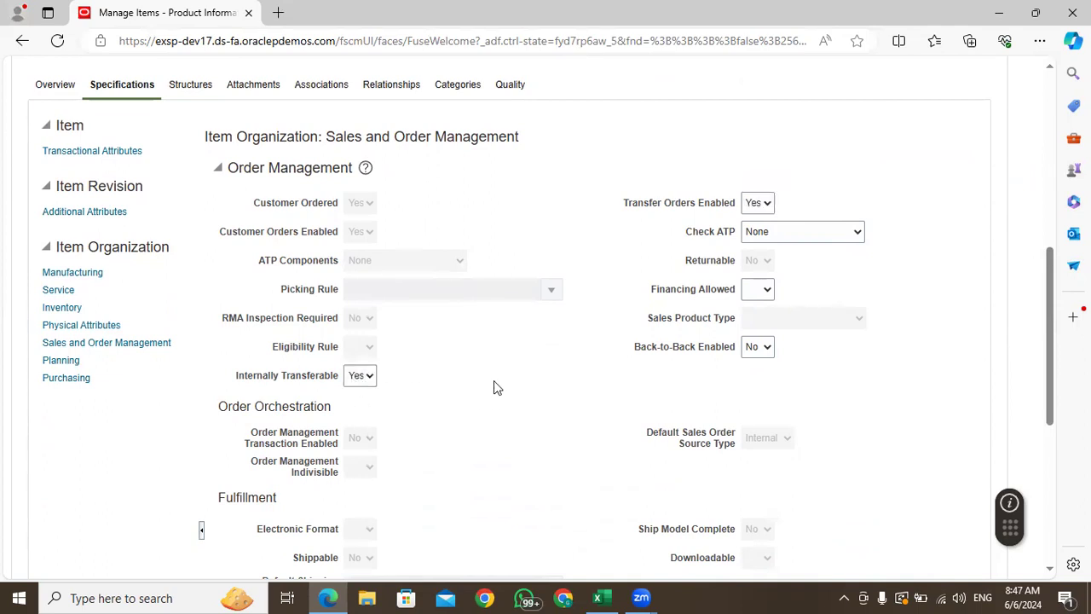
scroll(145, 391, "up", 5)
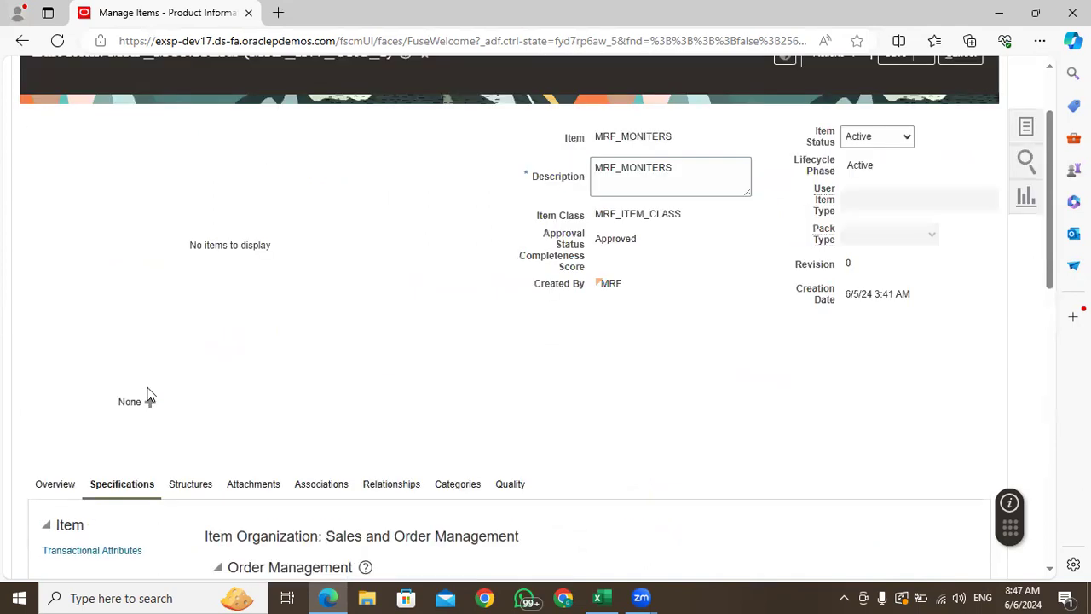
scroll(1057, 196, "down", 3)
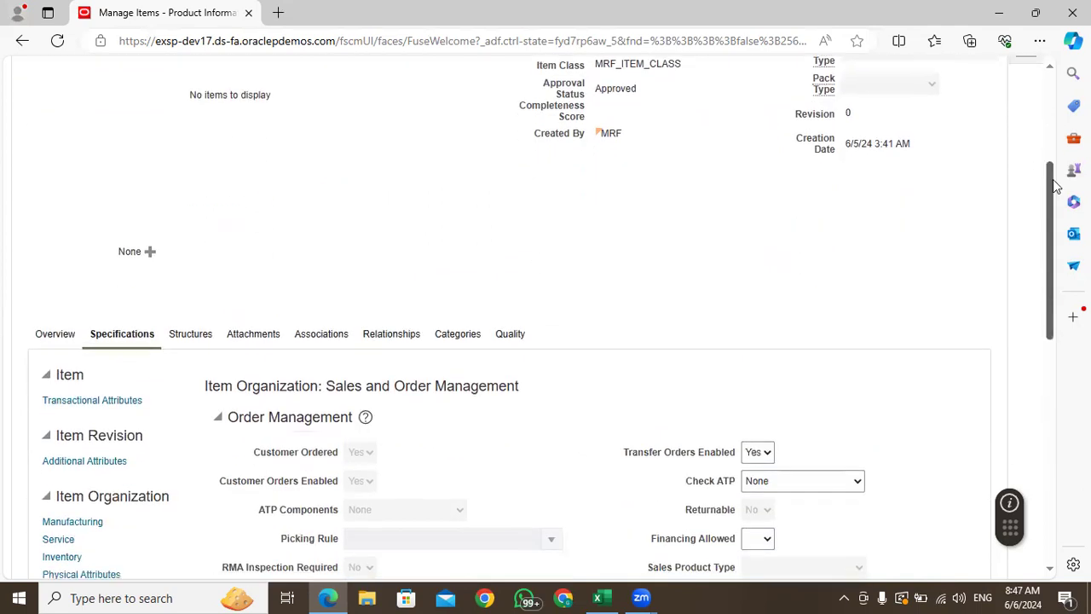
scroll(1057, 196, "down", 1)
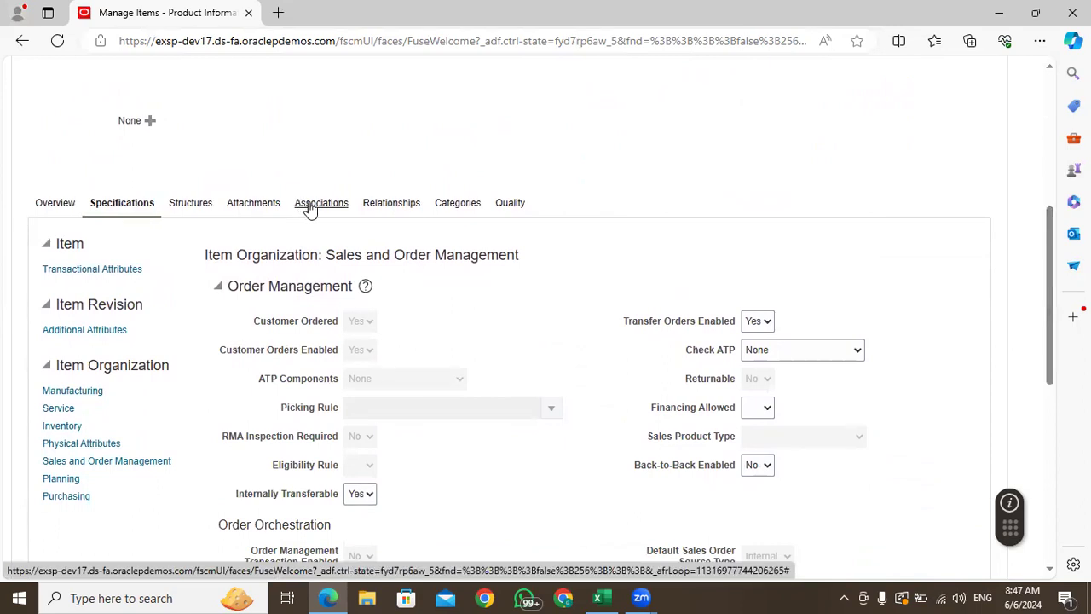
From the item's associated organizations, open the MRF_INV_ORG_2 record and show its Sales and Order Management specifications
left_click(313, 206)
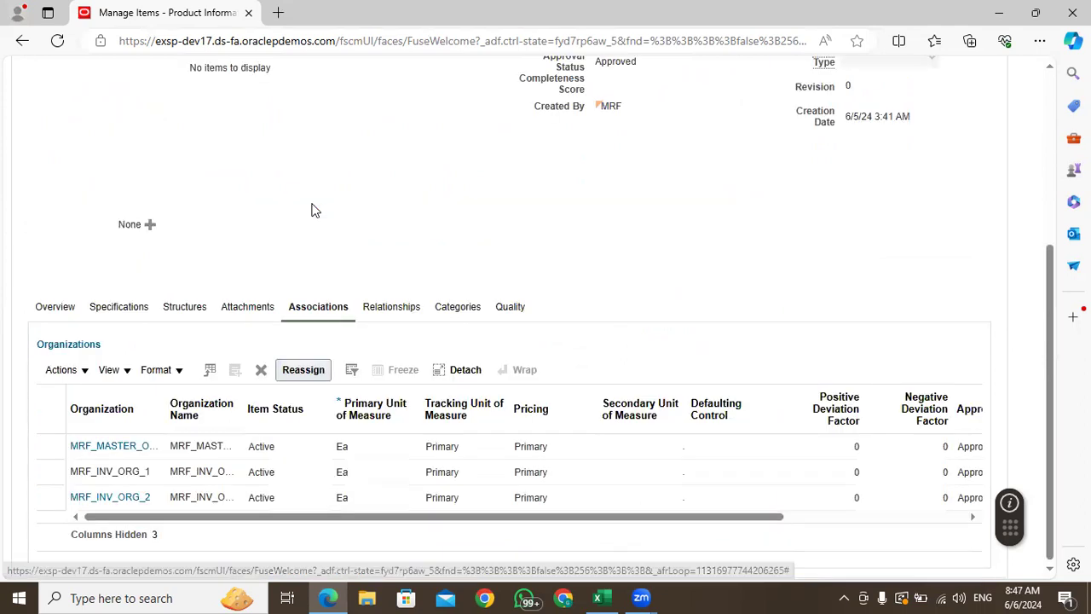
left_click(125, 504)
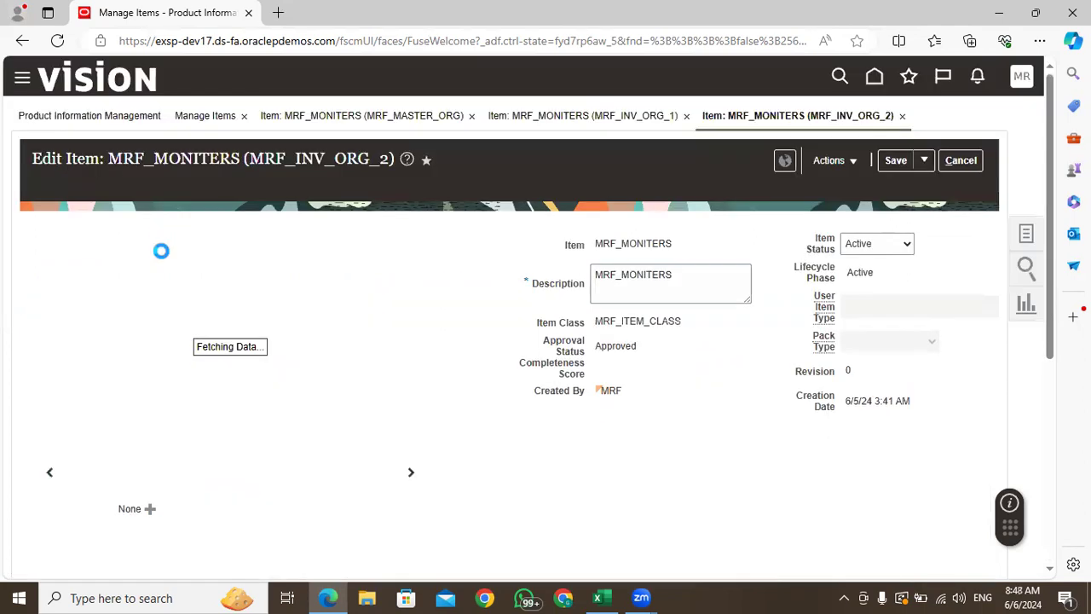
scroll(307, 304, "down", 5)
left_click(132, 227)
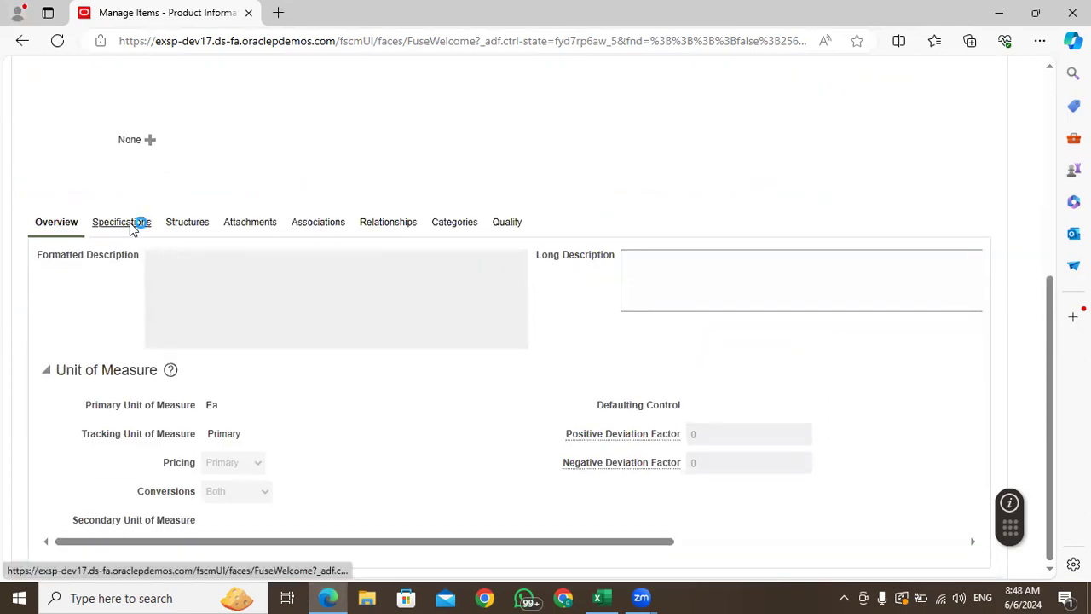
left_click(92, 484)
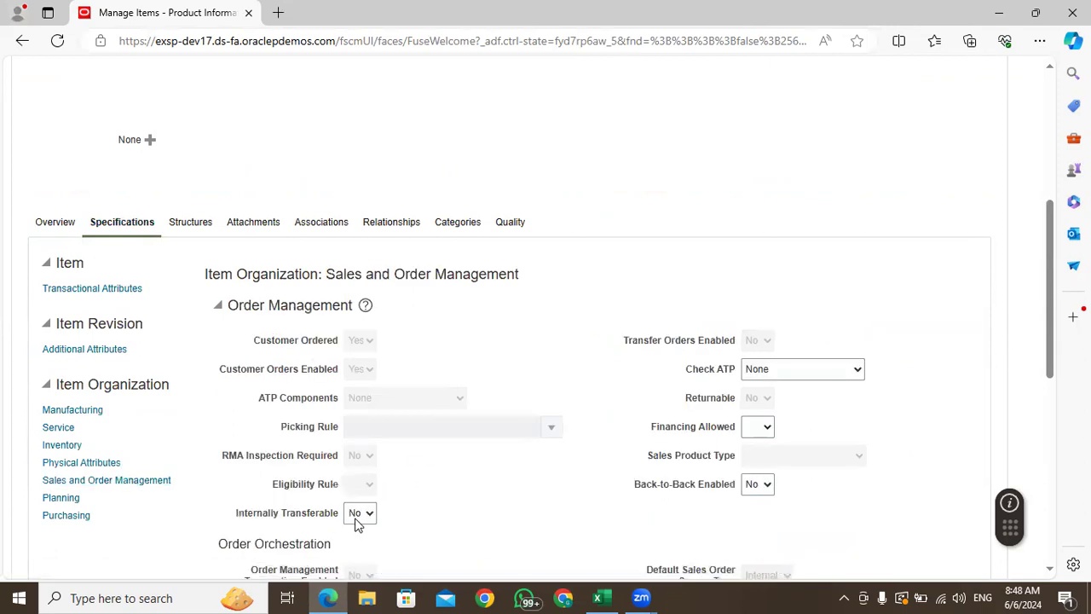
Set Internally Transferable to Yes for the MRF_INV_ORG_2 item and try to save and close it
left_click(360, 514)
left_click(358, 548)
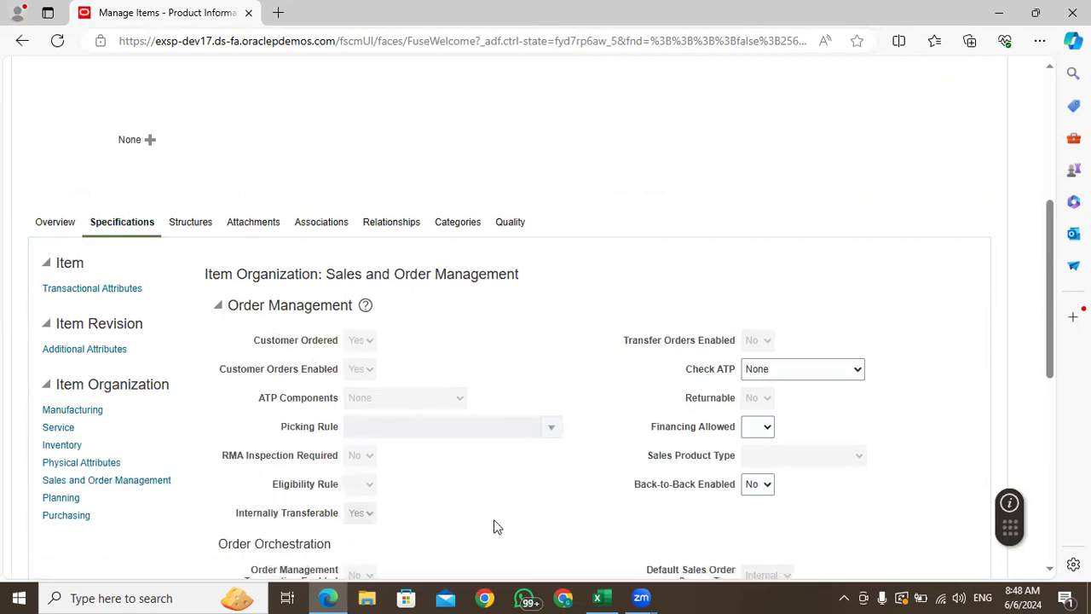
left_click_drag(1051, 215, 1040, 83)
left_click(928, 159)
left_click(923, 186)
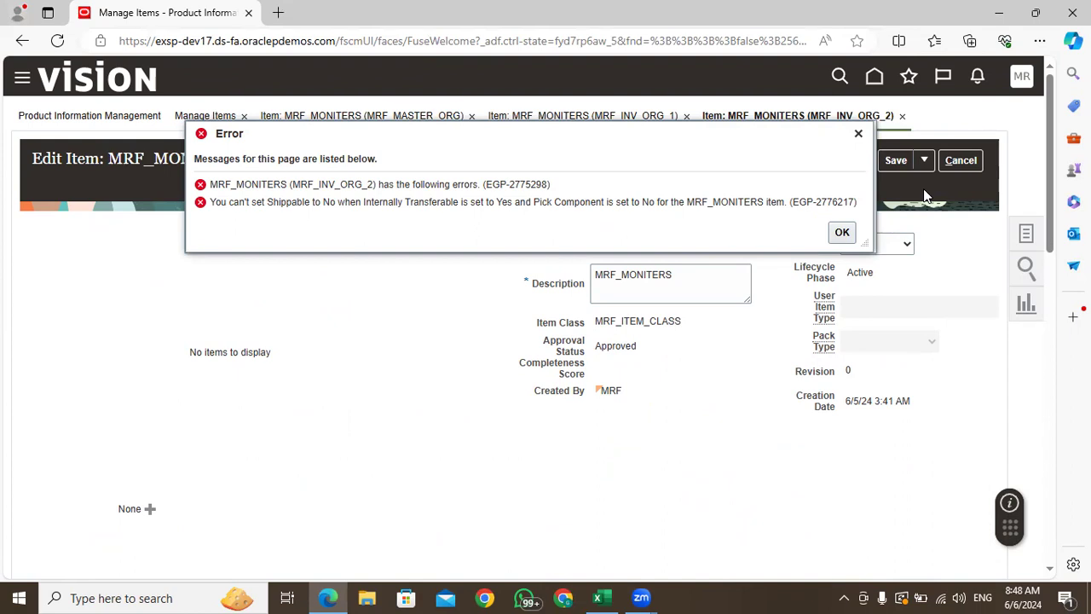
left_click(837, 236)
Examine the Shippable setting under Fulfillment in the MRF_INV_ORG_2 item's Sales and Order Management attributes
scroll(182, 336, "down", 5)
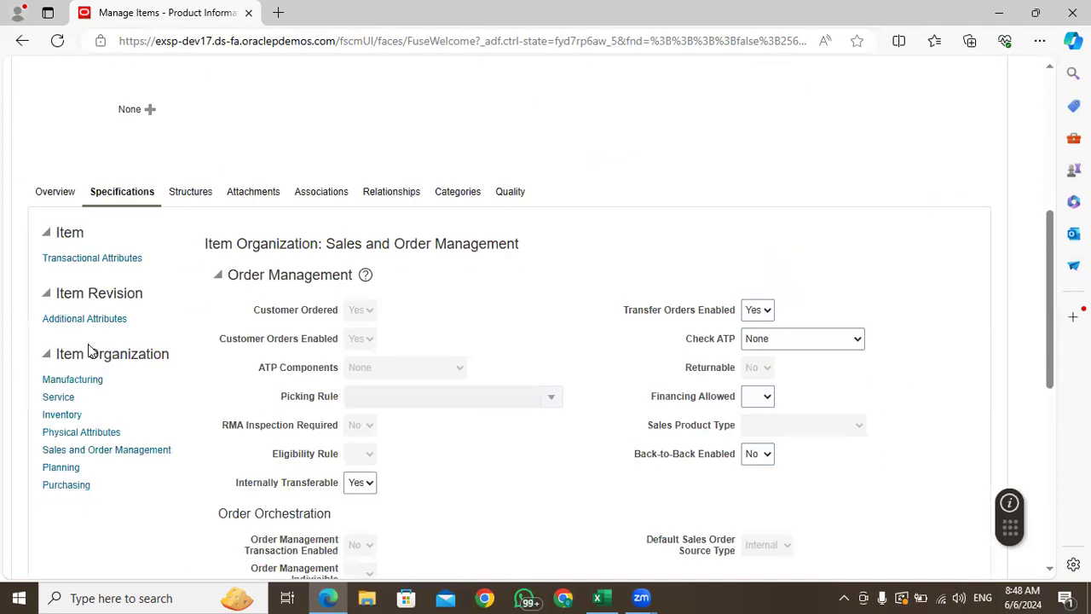
left_click(97, 450)
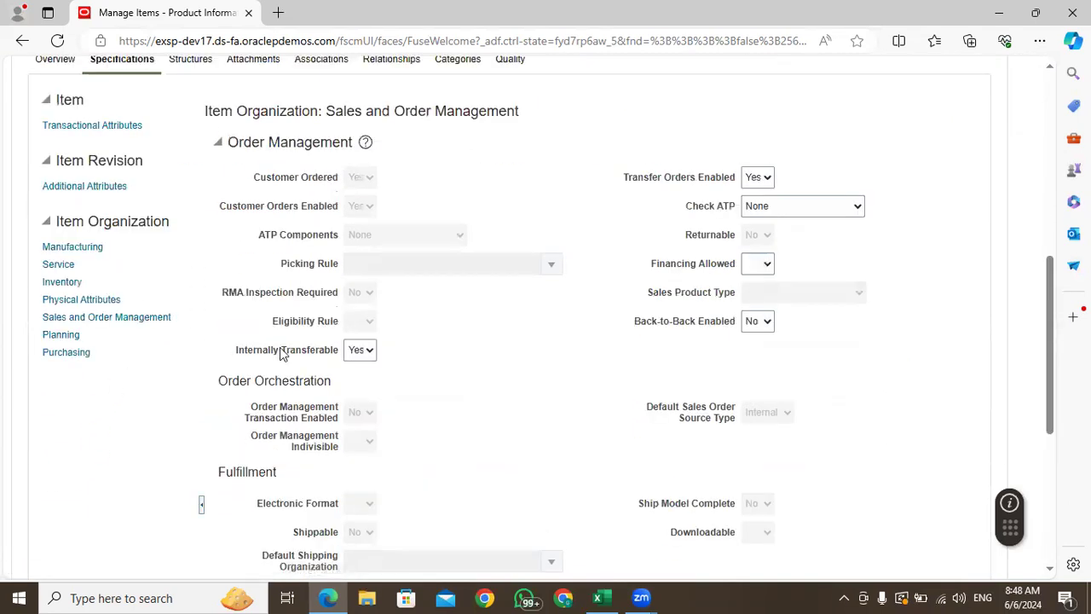
scroll(384, 354, "down", 4)
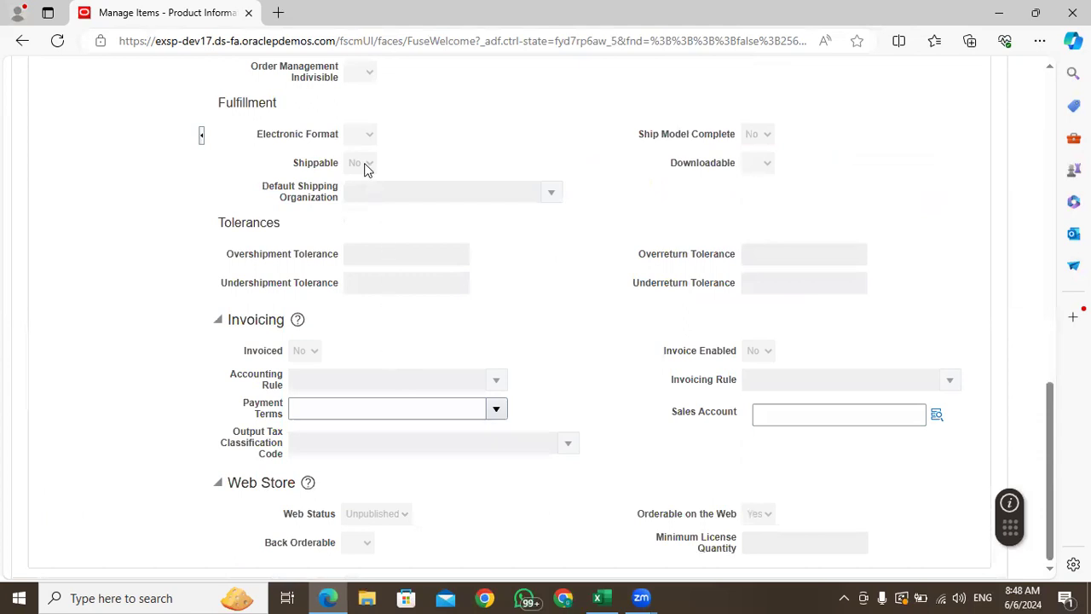
scroll(218, 255, "up", 11)
scroll(362, 279, "down", 10)
scroll(358, 271, "up", 10)
scroll(359, 258, "down", 10)
scroll(742, 236, "up", 10)
left_click_drag(1050, 156, 1050, 244)
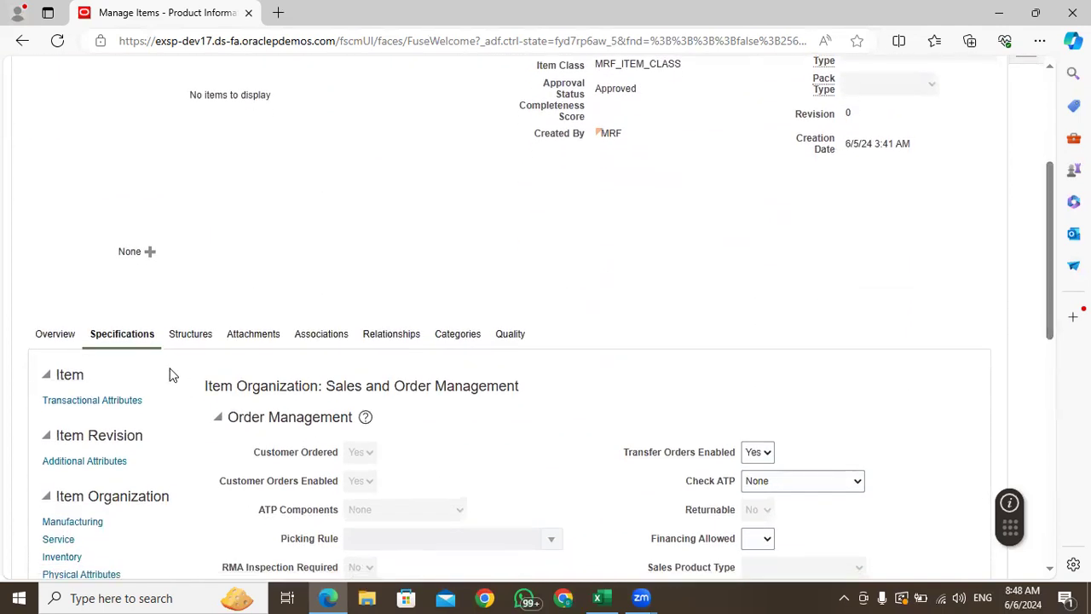
Open the MRF_MASTER_ORG record from the associated organizations and show its Sales and Order Management attributes
left_click(319, 337)
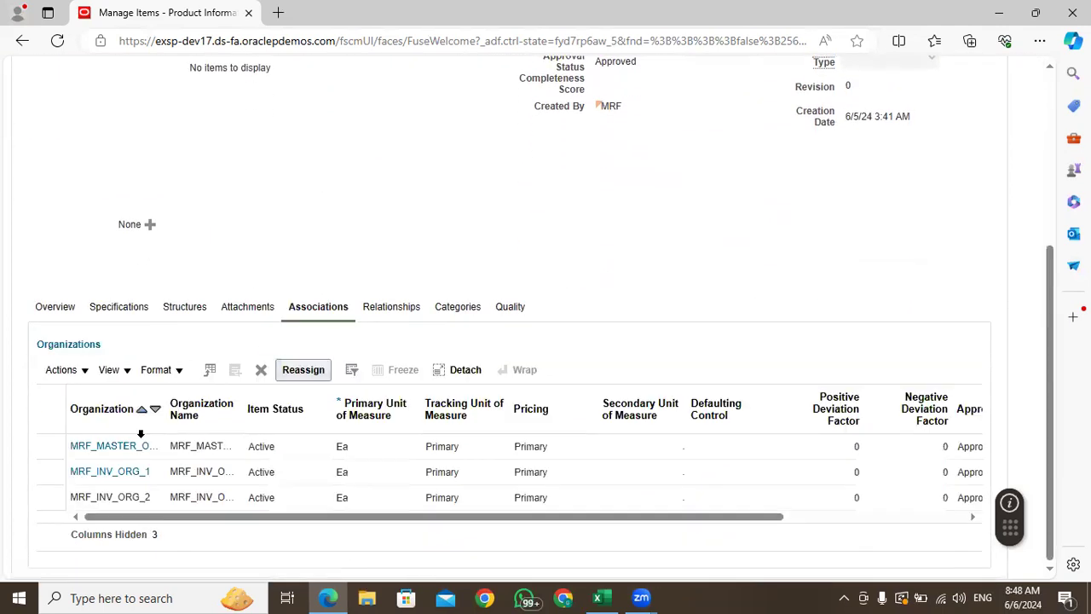
left_click(127, 446)
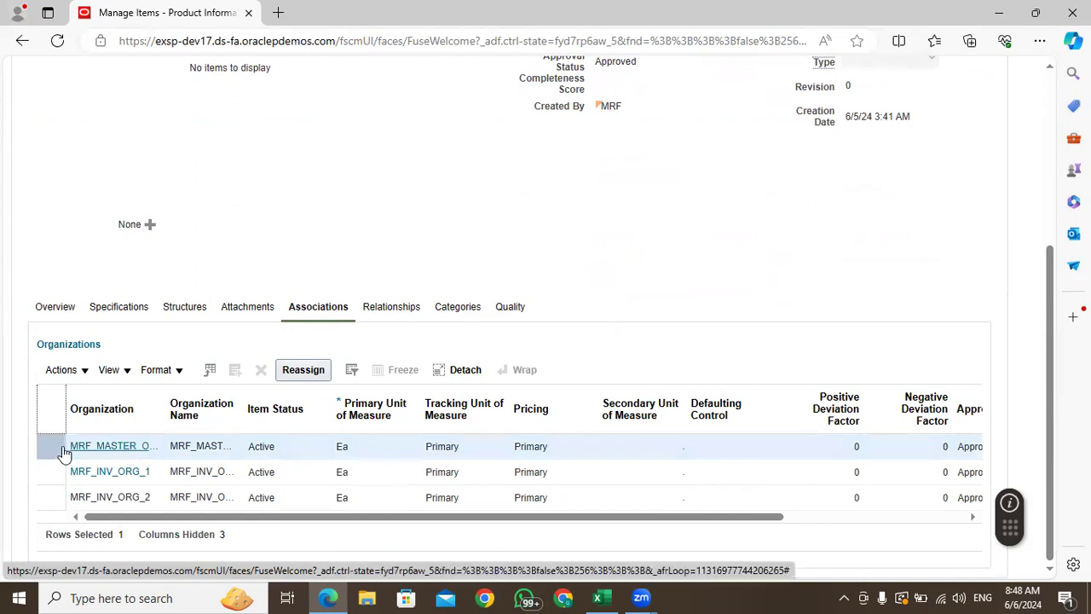
scroll(463, 314, "down", 5)
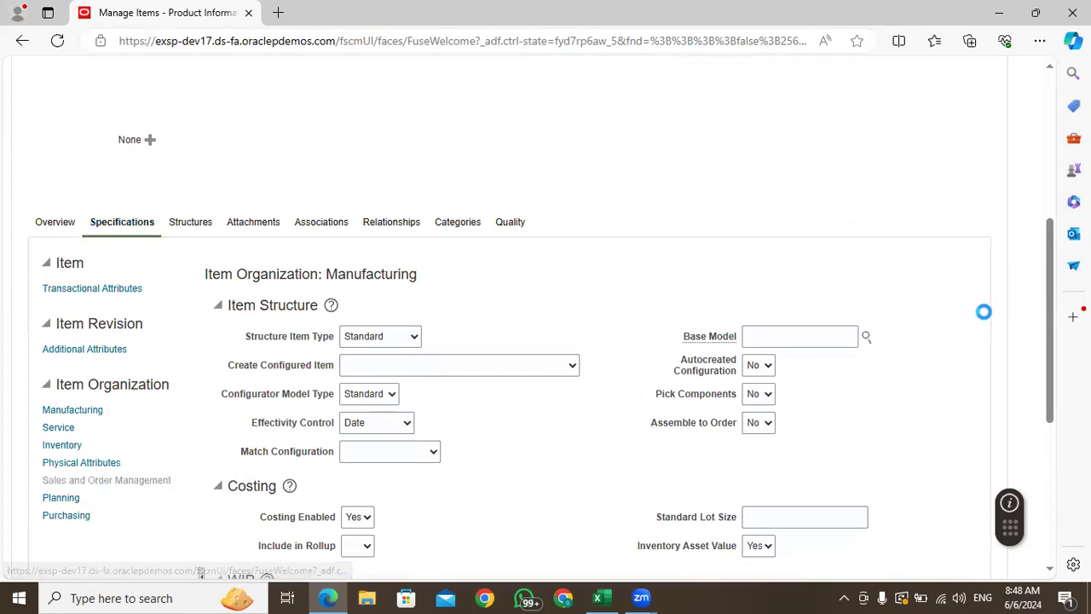
left_click_drag(1049, 242, 1042, 383)
Set both Shippable and Internally Transferable to Yes for the MRF_MONITERS item in MRF_MASTER_ORG
left_click(358, 332)
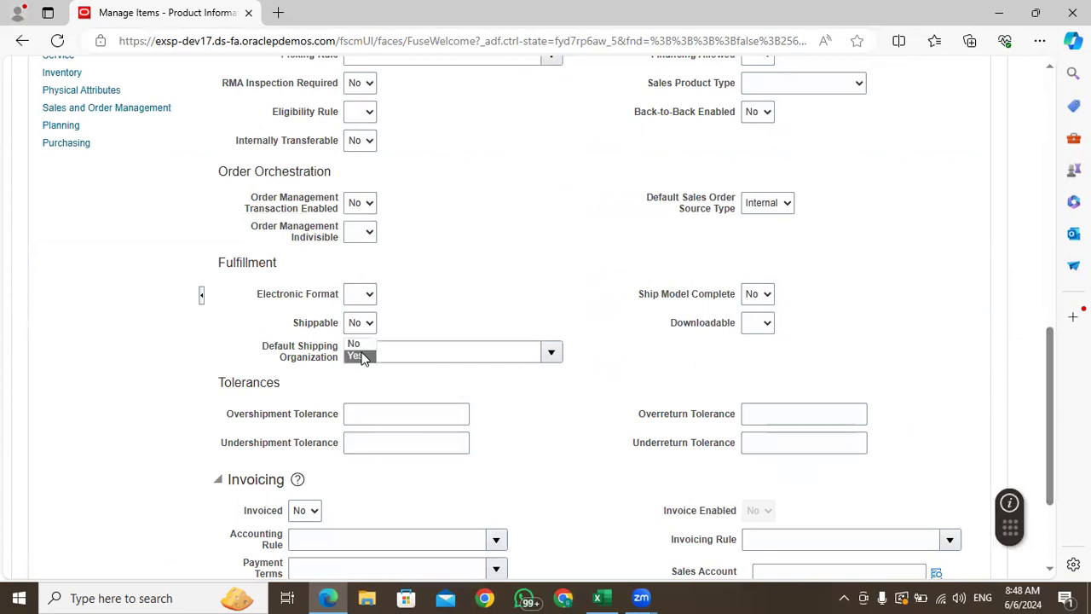
left_click(360, 355)
left_click_drag(1047, 350, 1053, 273)
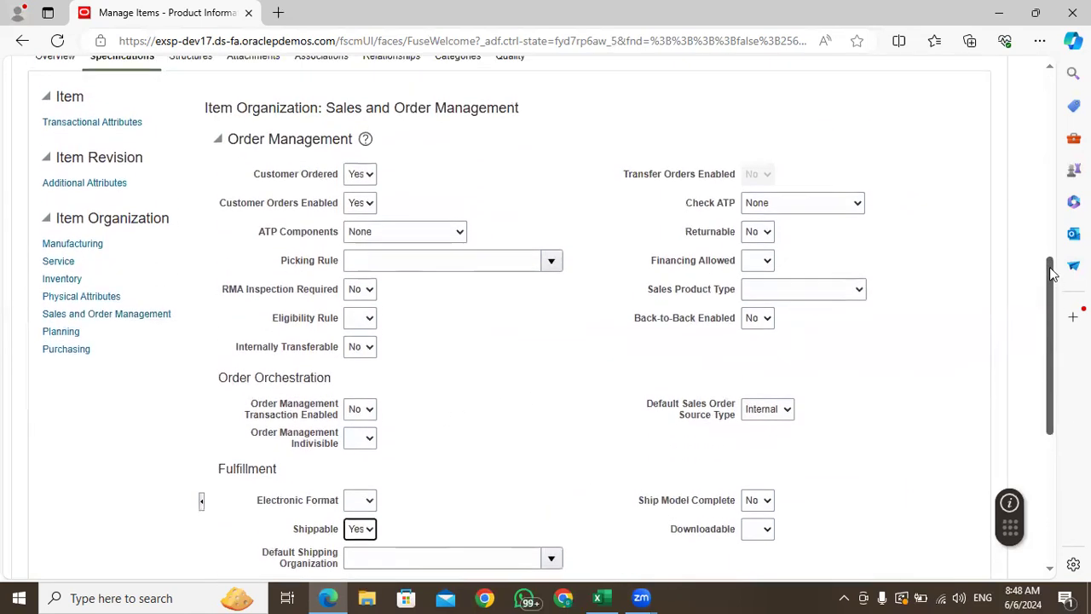
left_click(361, 384)
left_click(359, 420)
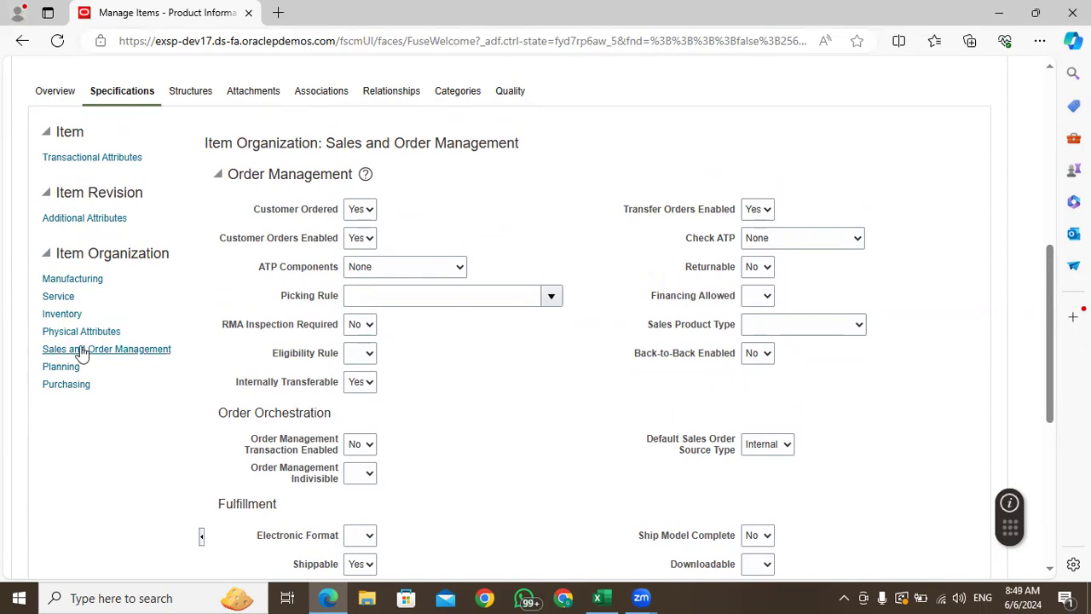
Save the MRF_MASTER_ORG item, check its order management attributes, and save and close the record
left_click_drag(1052, 273, 1050, 120)
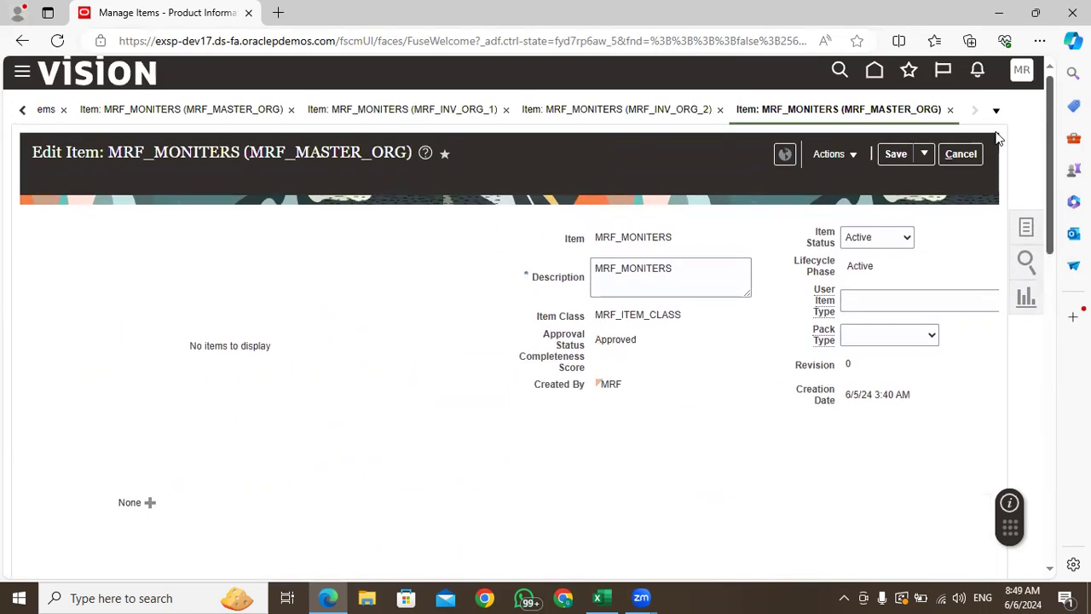
left_click(896, 156)
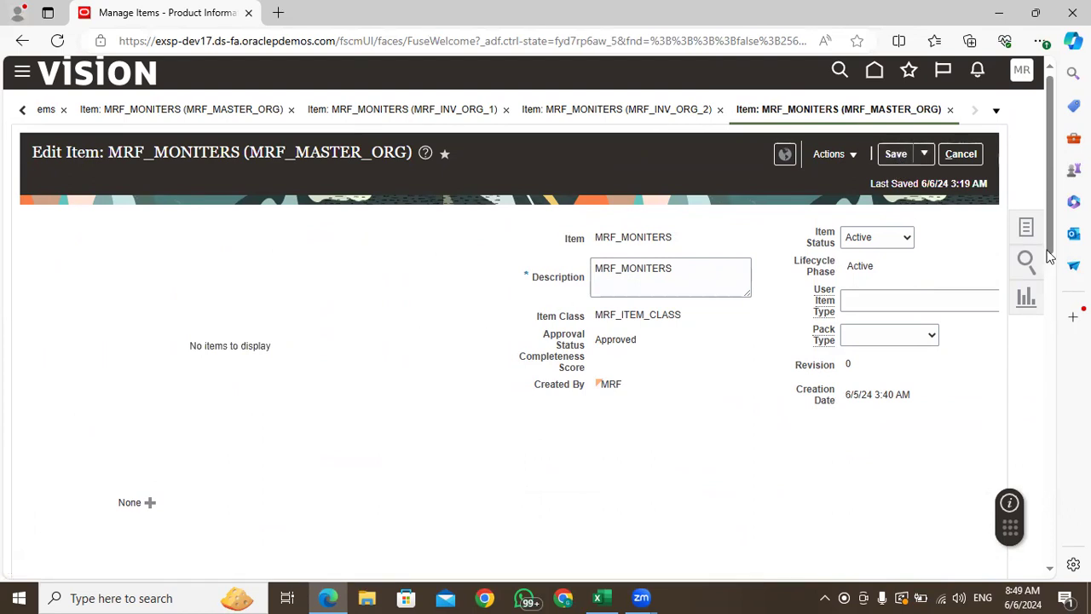
scroll(363, 260, "down", 5)
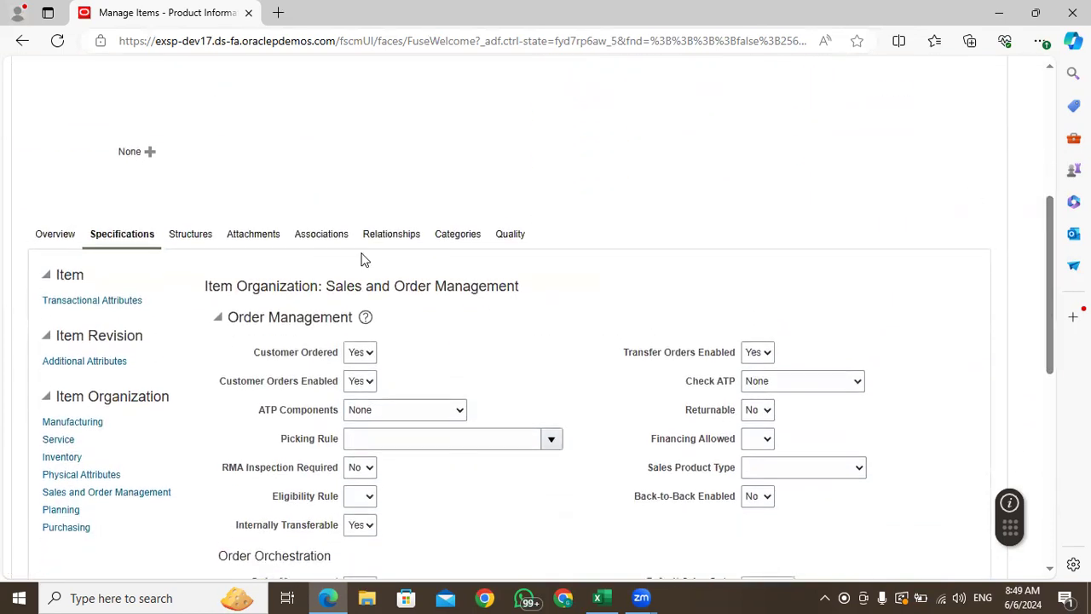
scroll(1043, 226, "up", 4)
left_click(923, 91)
left_click(921, 117)
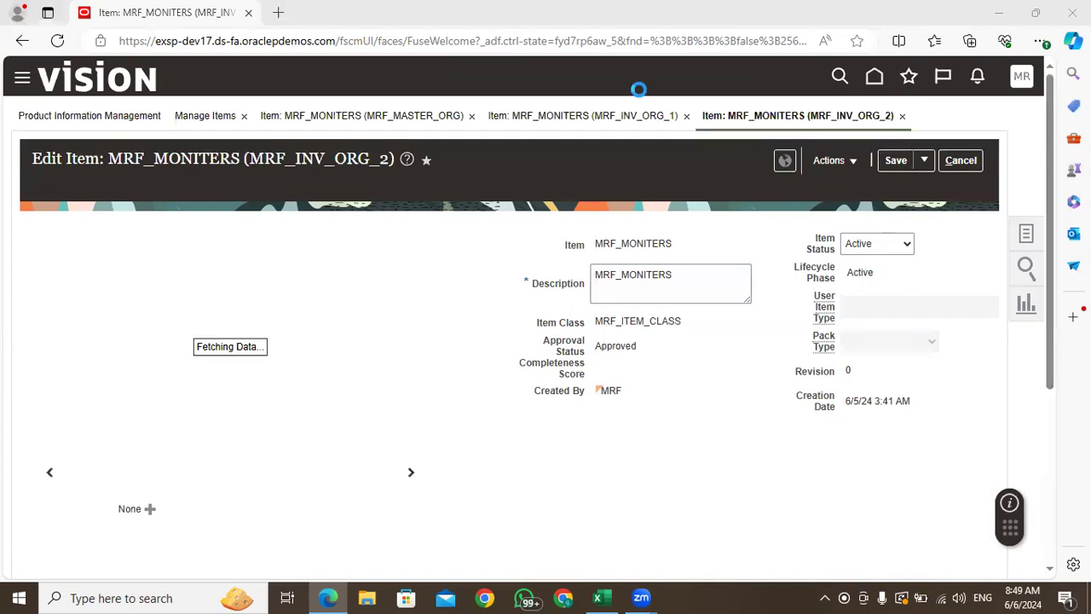
Try again to save and close the MRF_MONITERS item in MRF_INV_ORG_2
left_click(924, 161)
left_click(923, 183)
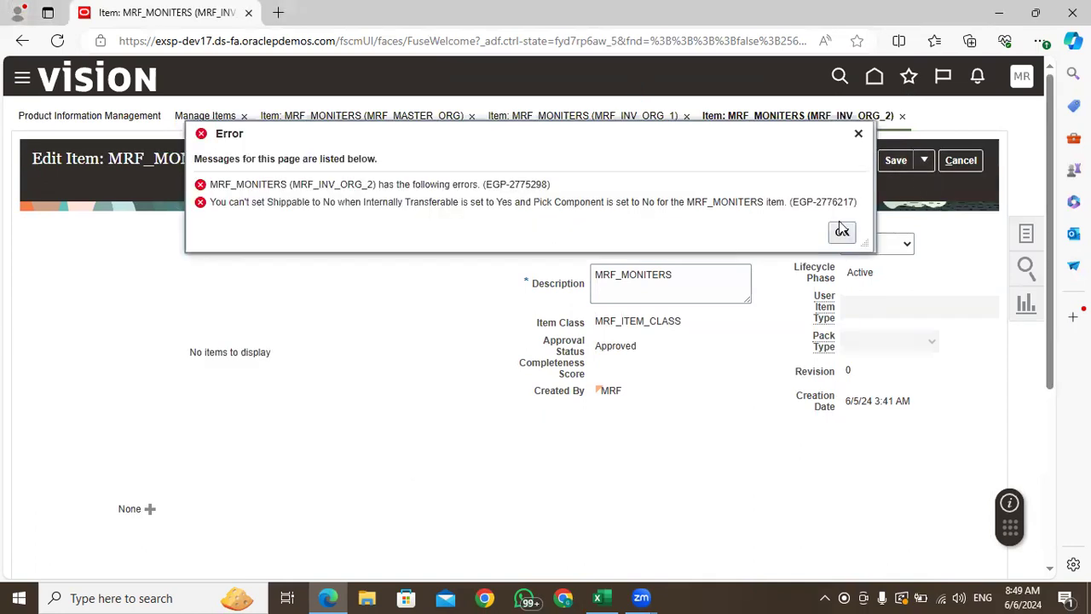
left_click(842, 235)
Return to the MRF_INV_ORG_1 record through the associated organizations and show its Specifications
left_click_drag(1052, 153, 1055, 358)
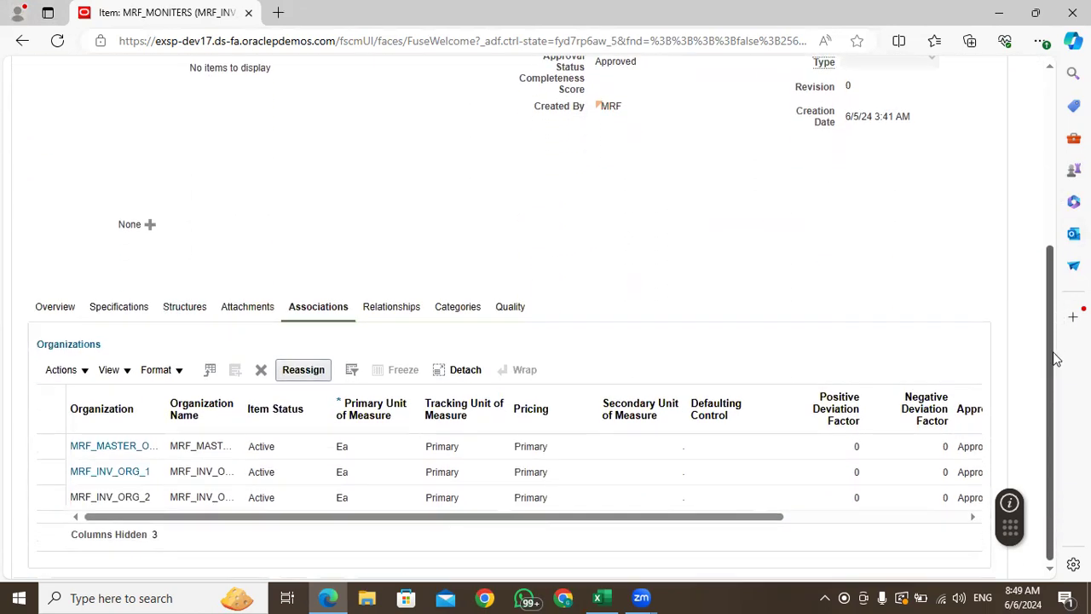
left_click(121, 471)
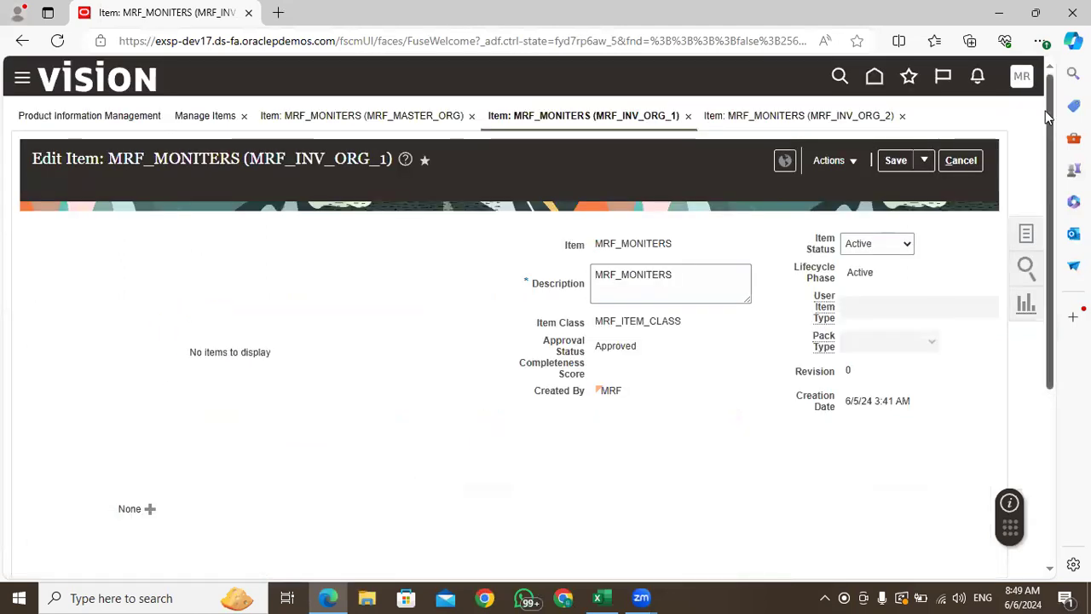
scroll(176, 435, "down", 3)
left_click(121, 410)
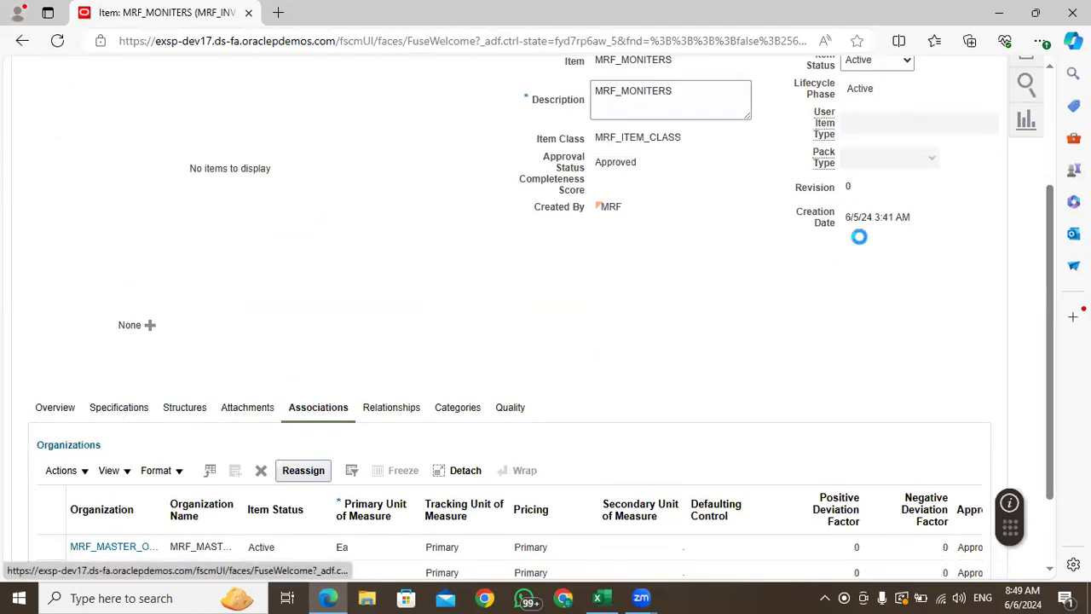
Examine the Shippable, Internally Transferable and Transfer Orders Enabled settings in the MRF_INV_ORG_1 item's Sales and Order Management attributes
scroll(1054, 339, "down", 3)
scroll(640, 175, "down", 3)
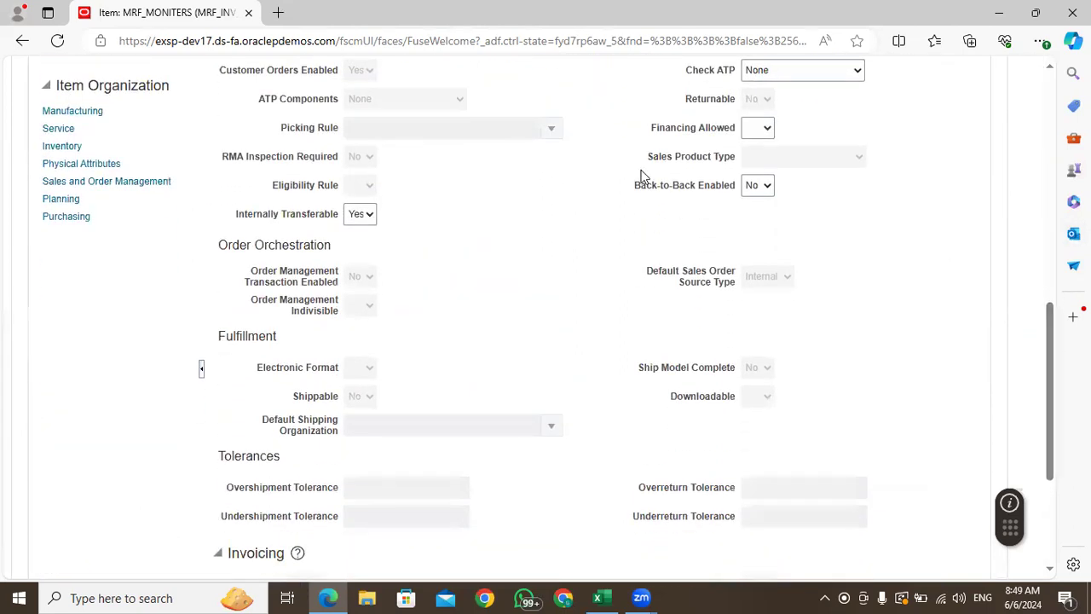
left_click(145, 183)
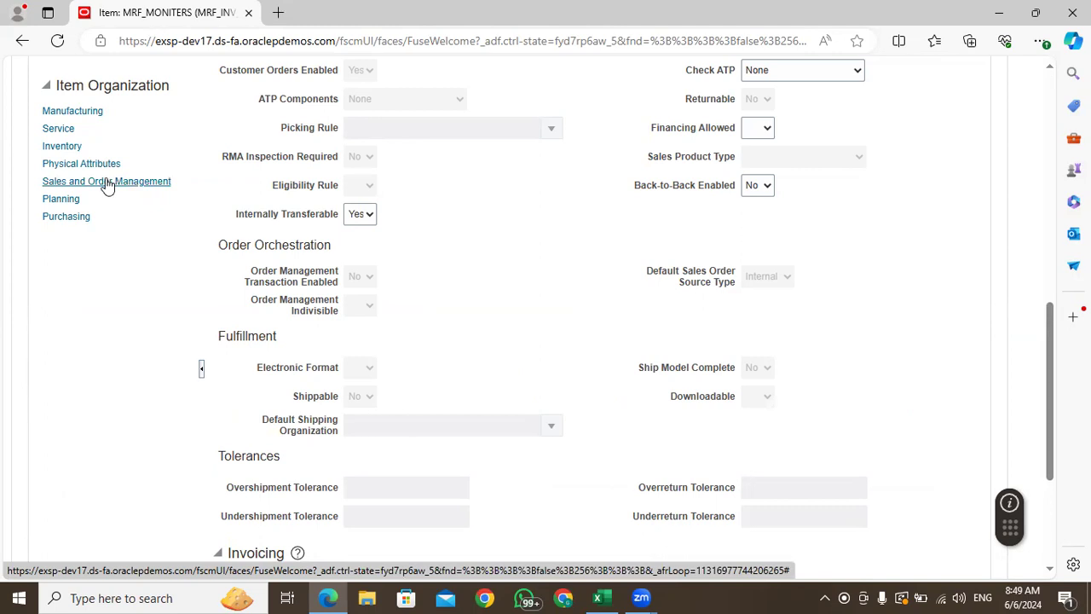
left_click(105, 181)
scroll(453, 364, "up", 10)
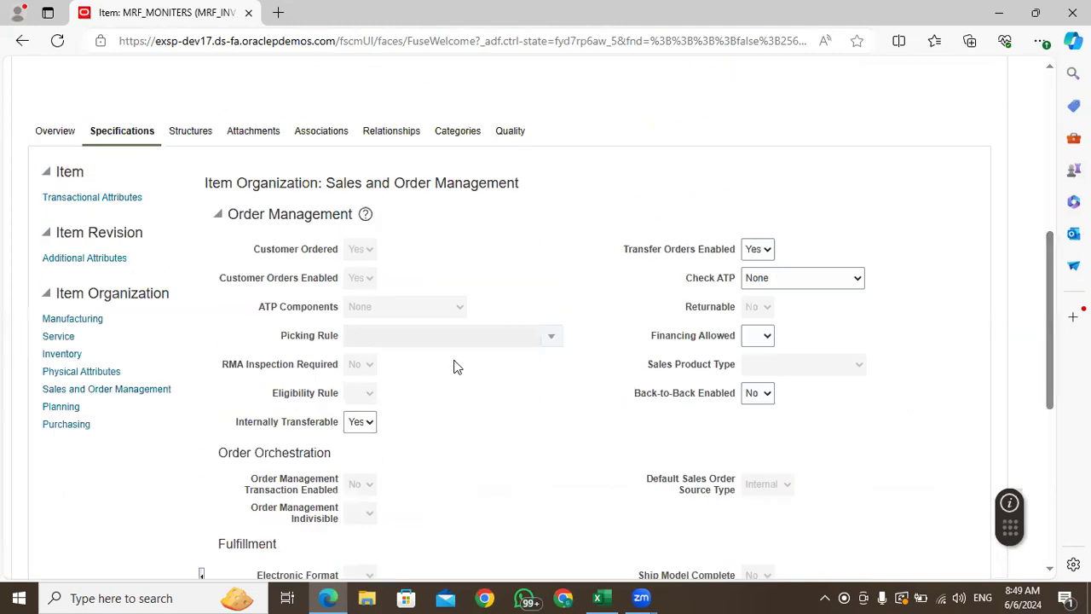
scroll(453, 340, "down", 10)
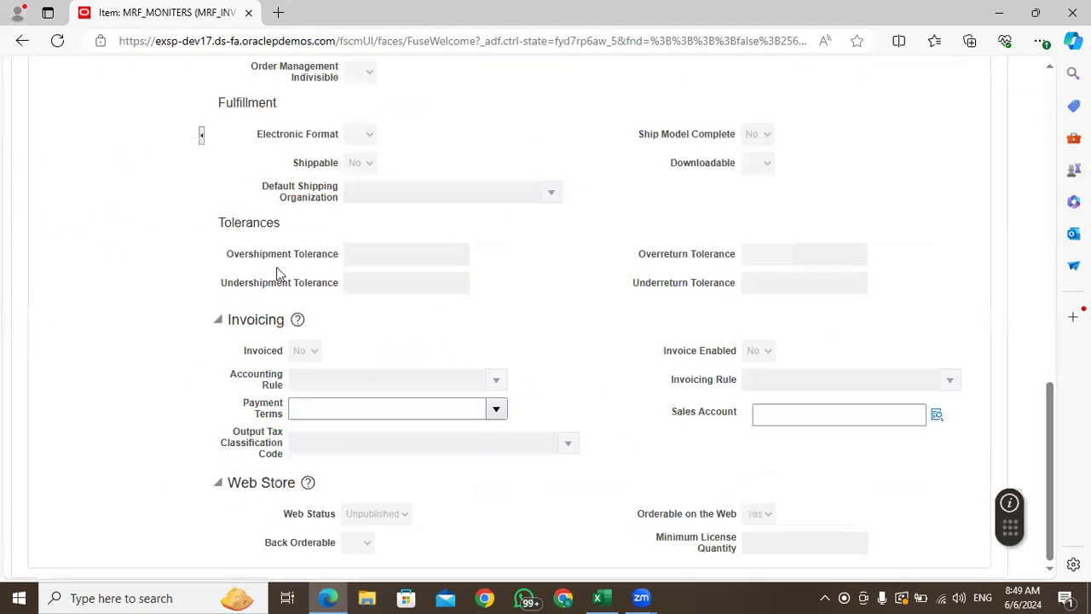
scroll(353, 274, "up", 5)
Check the associations of the MRF_INV_ORG_1 item and re-examine its Sales and Order Management attributes
left_click(331, 99)
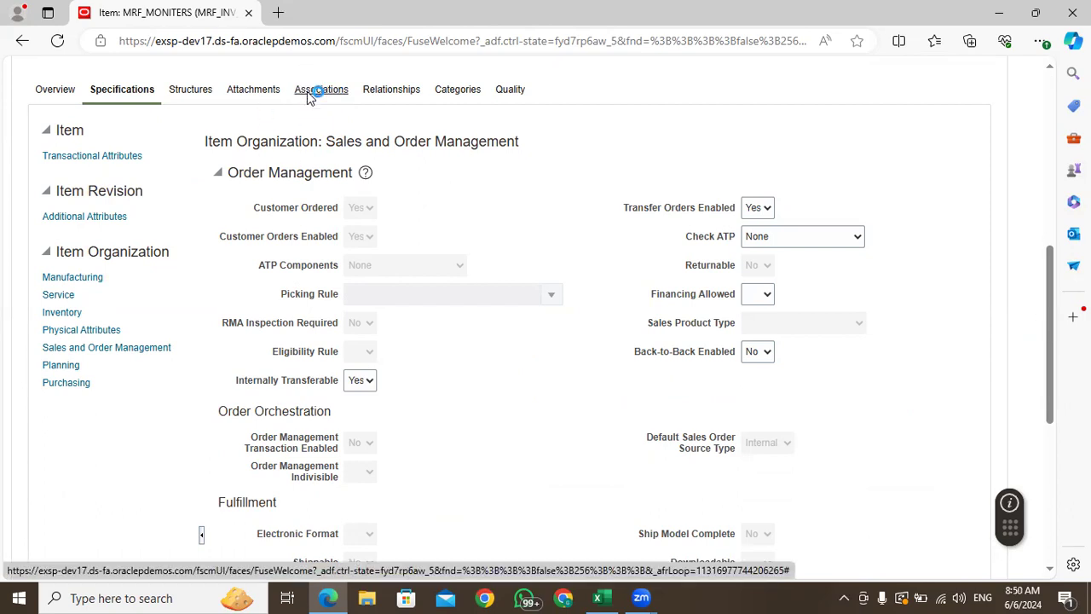
left_click_drag(1052, 259, 1051, 212)
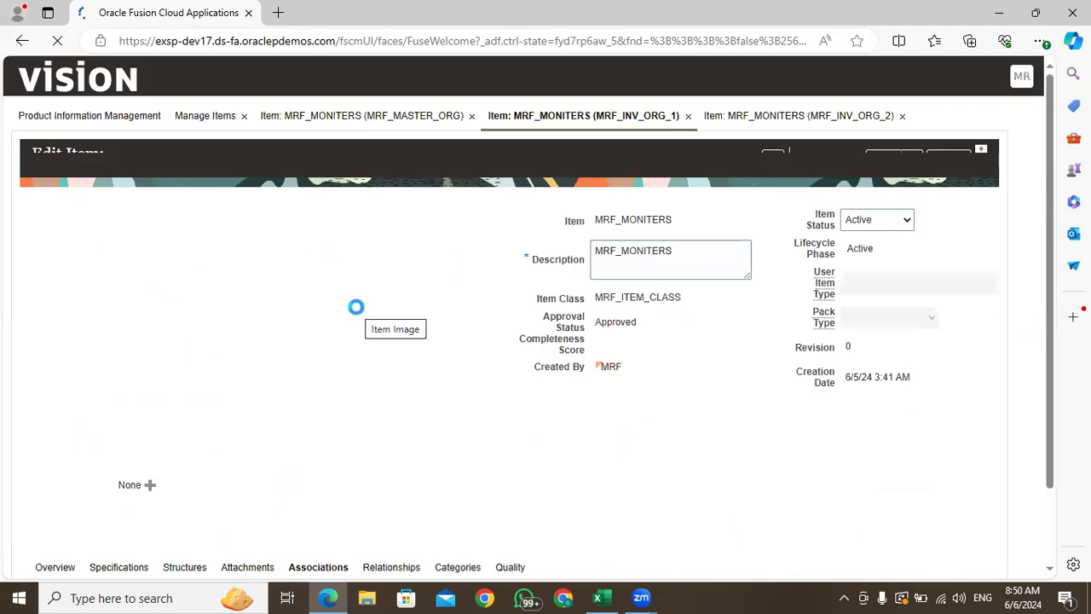
left_click_drag(1051, 126, 1058, 282)
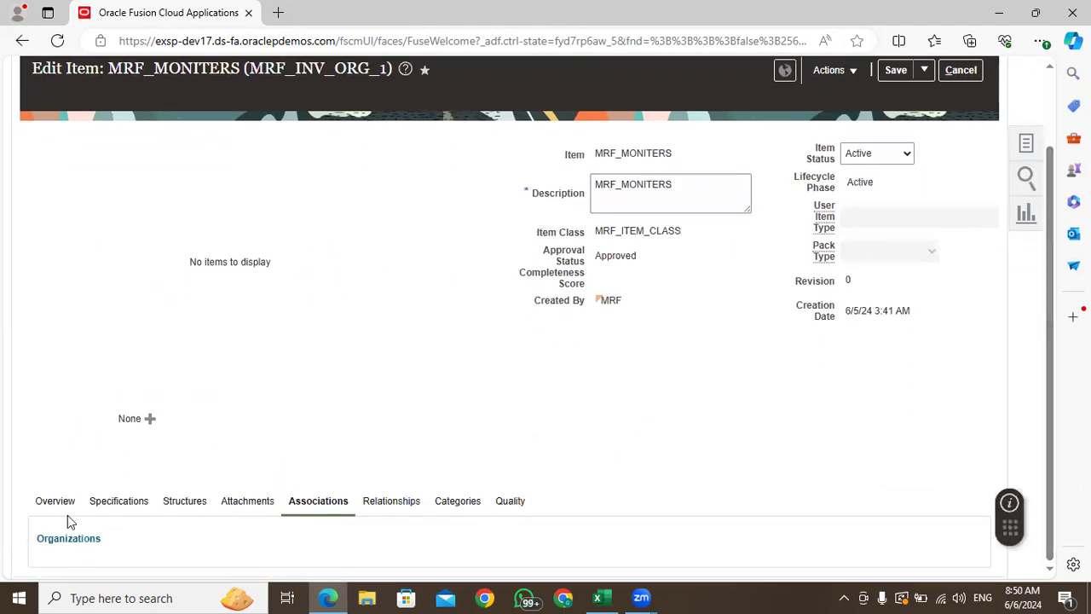
left_click(110, 503)
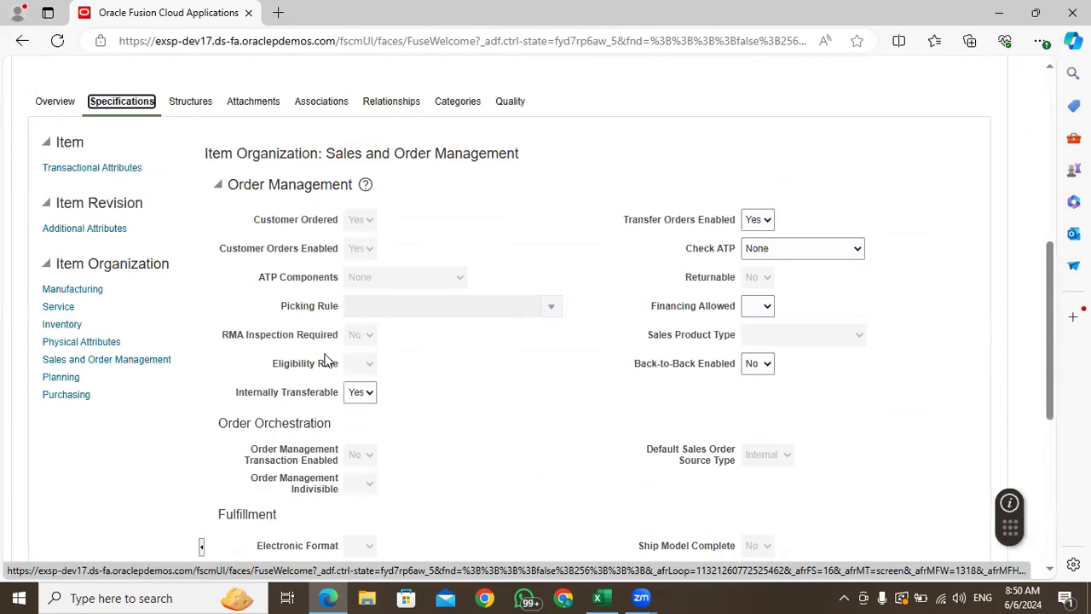
left_click(100, 364)
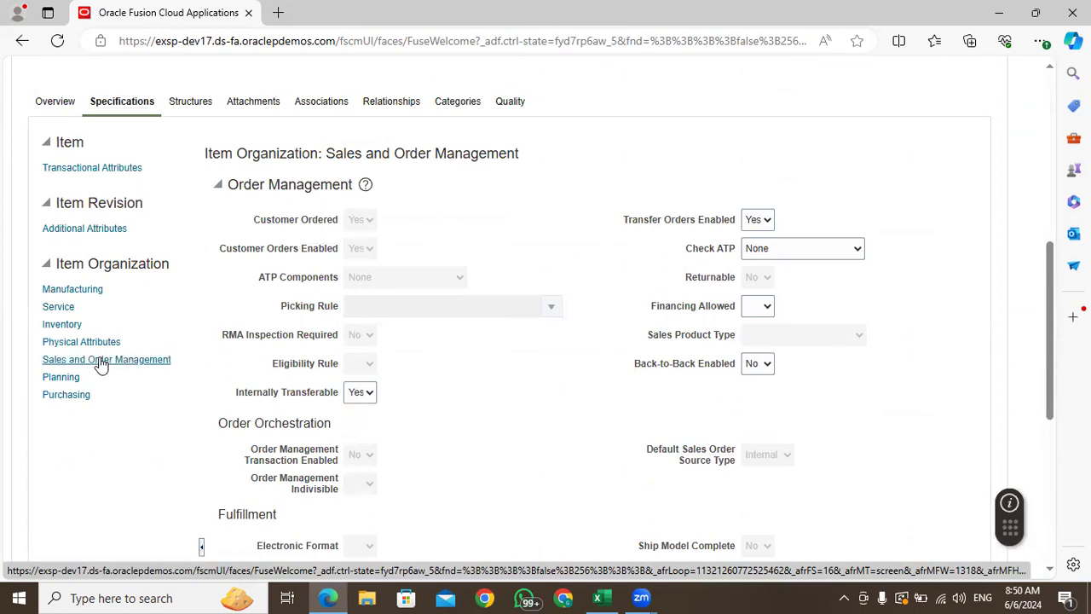
Open the MRF_MASTER_ORG record from the associated organizations and examine its Sales and Order Management attributes
left_click(312, 104)
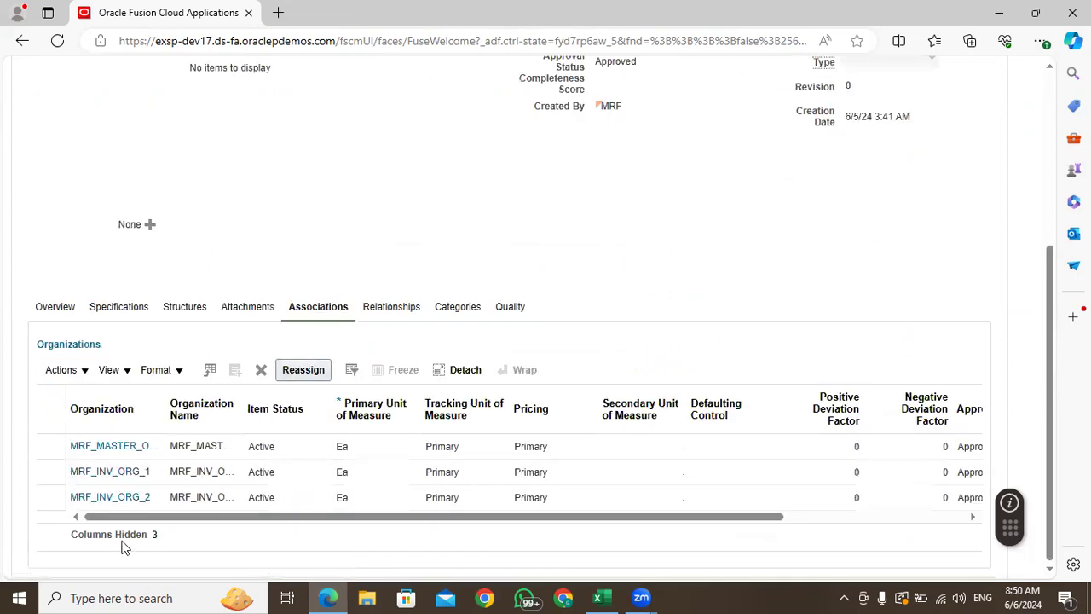
left_click(111, 450)
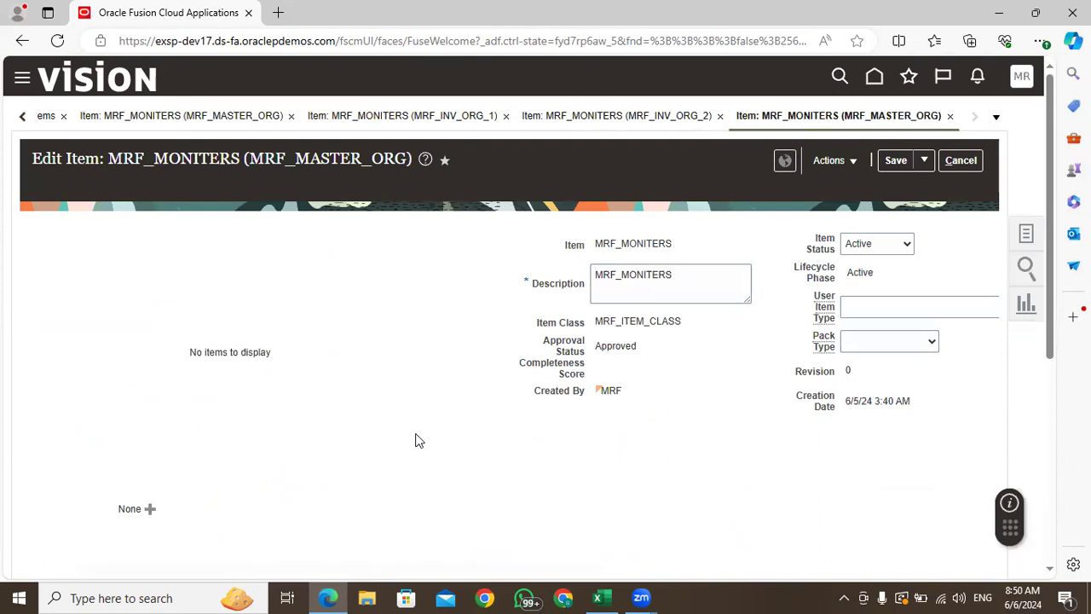
scroll(416, 441, "down", 5)
left_click(128, 222)
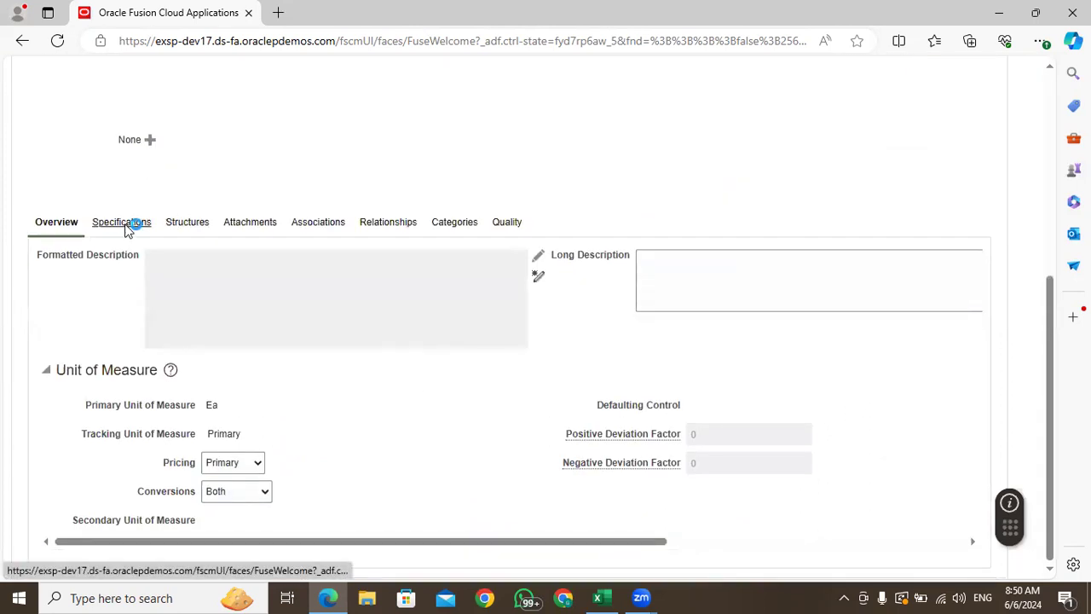
scroll(139, 407, "down", 4)
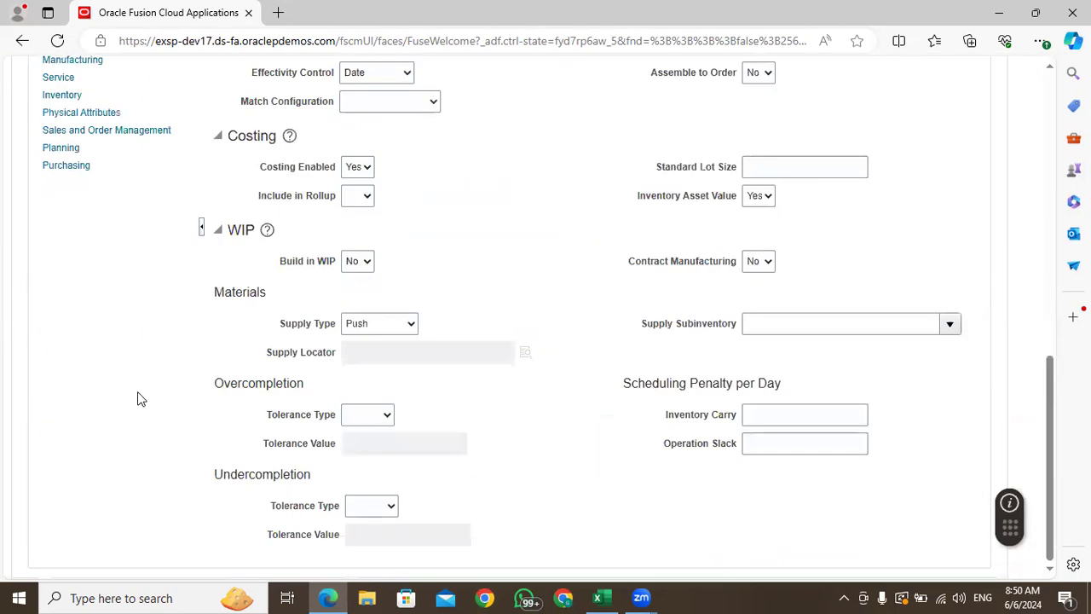
left_click(97, 132)
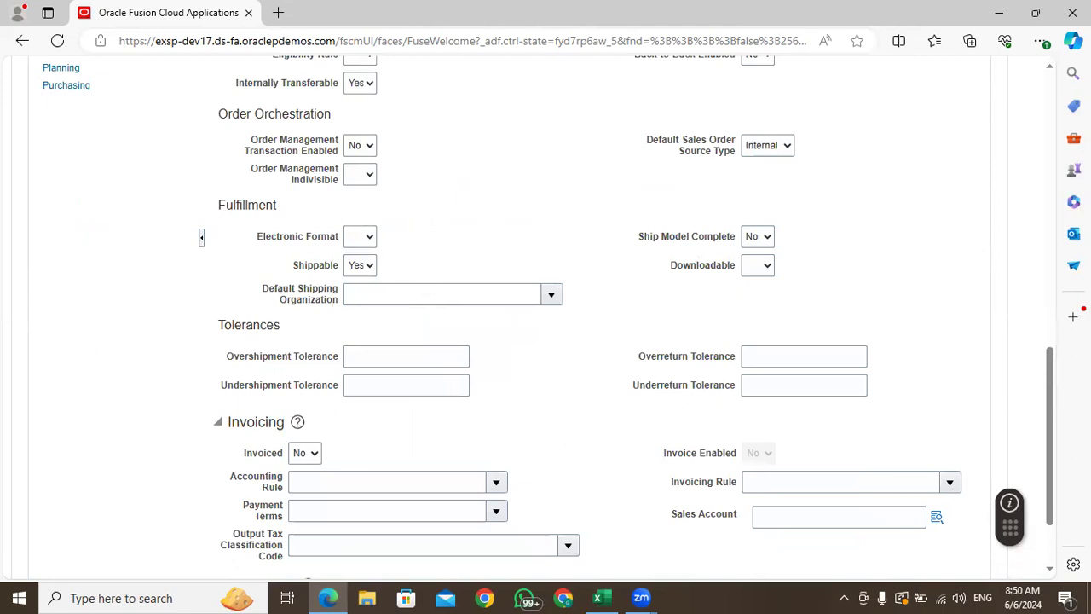
Save and close the MRF_MONITERS records in MRF_MASTER_ORG and MRF_INV_ORG_1
left_click_drag(1050, 365, 1018, 109)
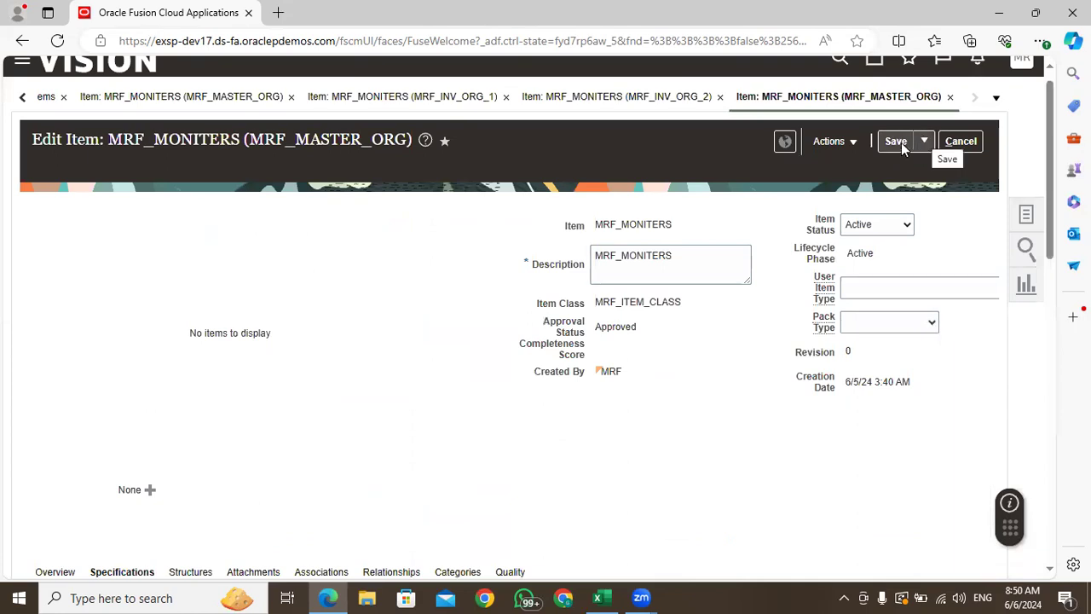
left_click(894, 144)
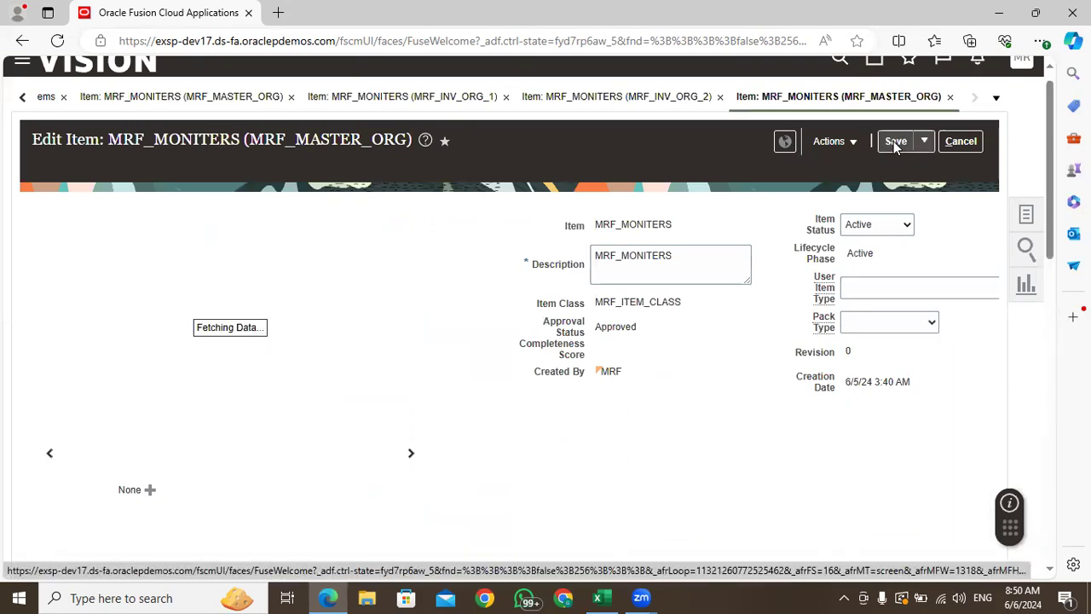
left_click(923, 142)
left_click(927, 170)
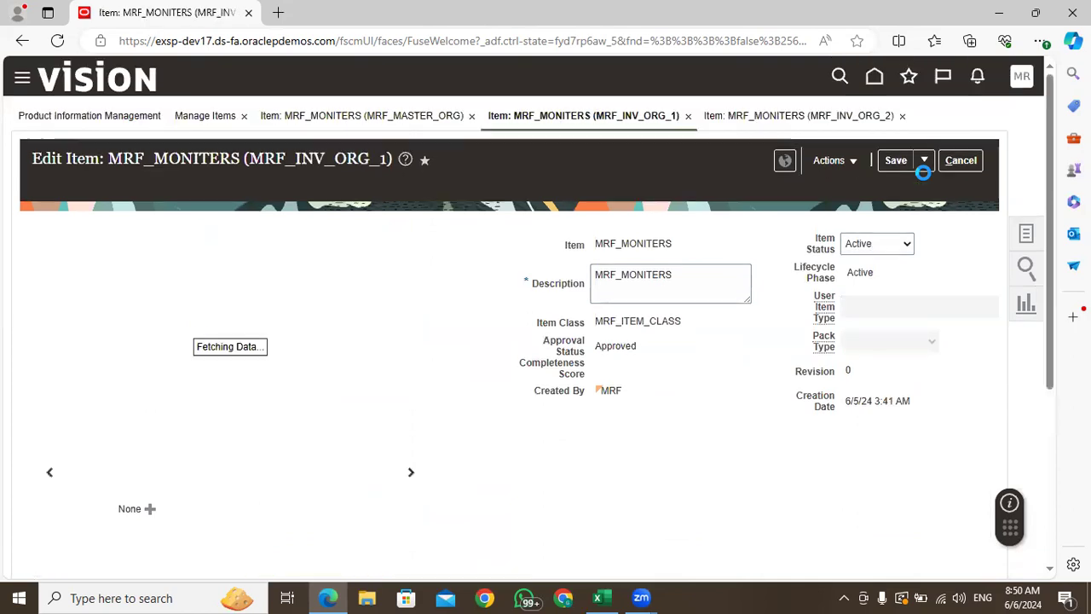
left_click(923, 164)
left_click(927, 186)
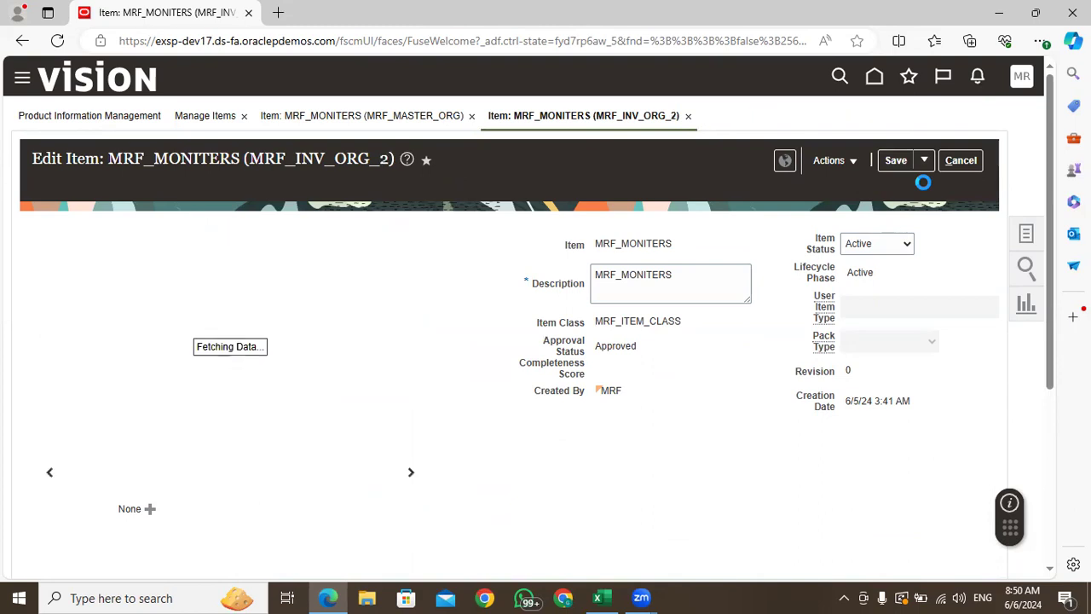
Try to save and close the MRF_MONITERS item in MRF_INV_ORG_2
left_click(923, 163)
left_click(925, 189)
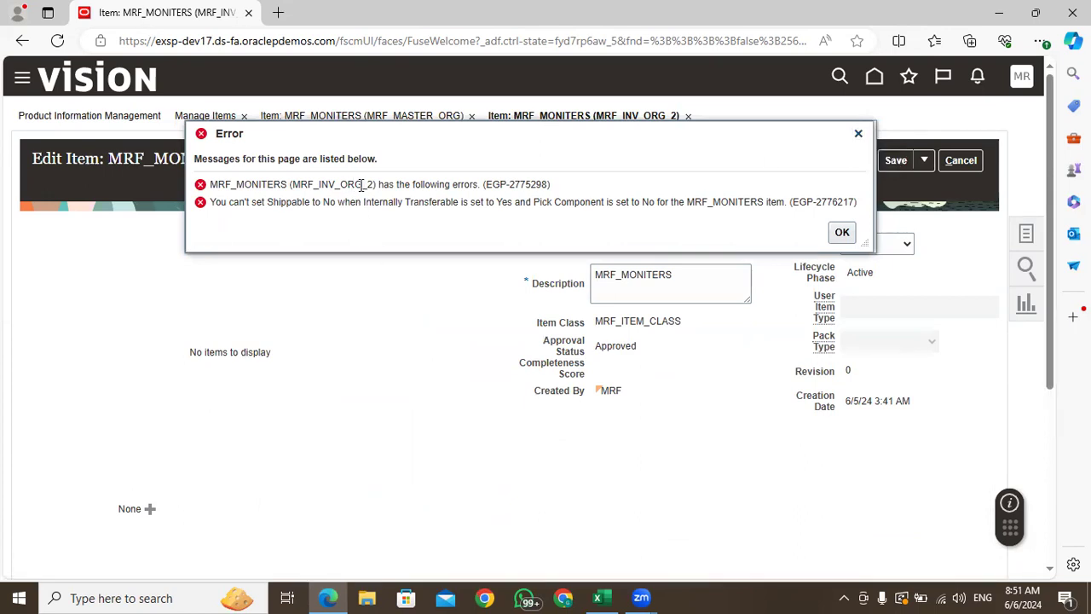
left_click(858, 134)
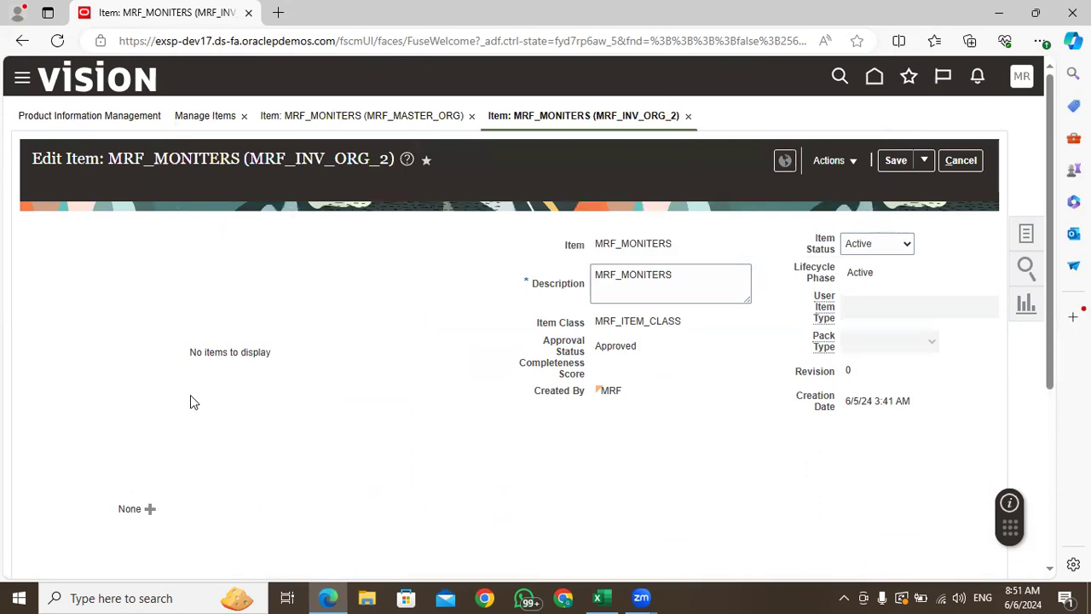
Examine the Shippable and Internally Transferable settings in the MRF_INV_ORG_2 item's Sales and Order Management specifications
scroll(191, 395, "down", 3)
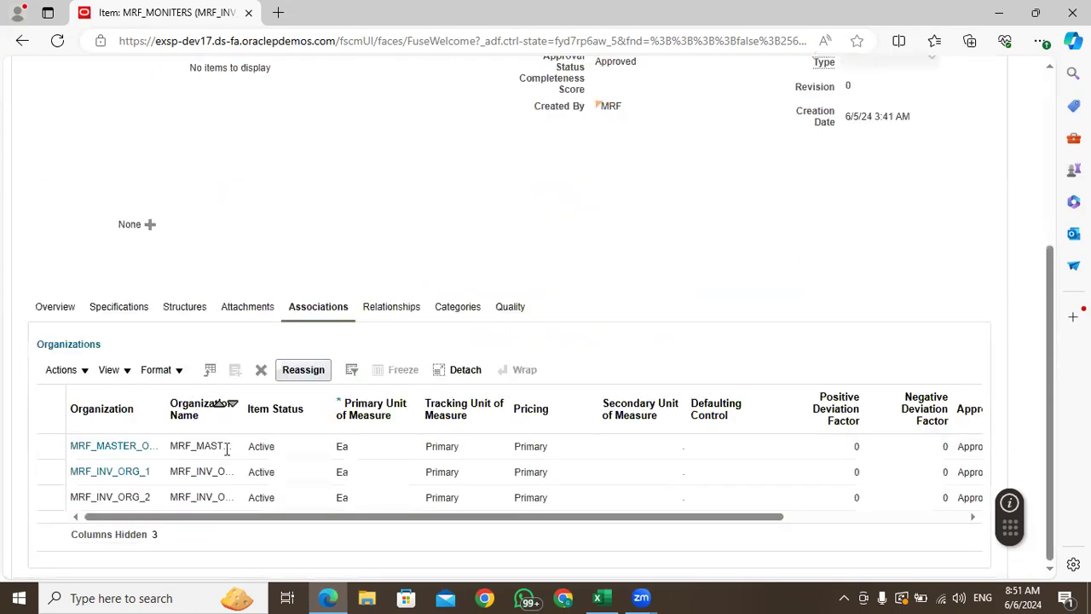
left_click(119, 497)
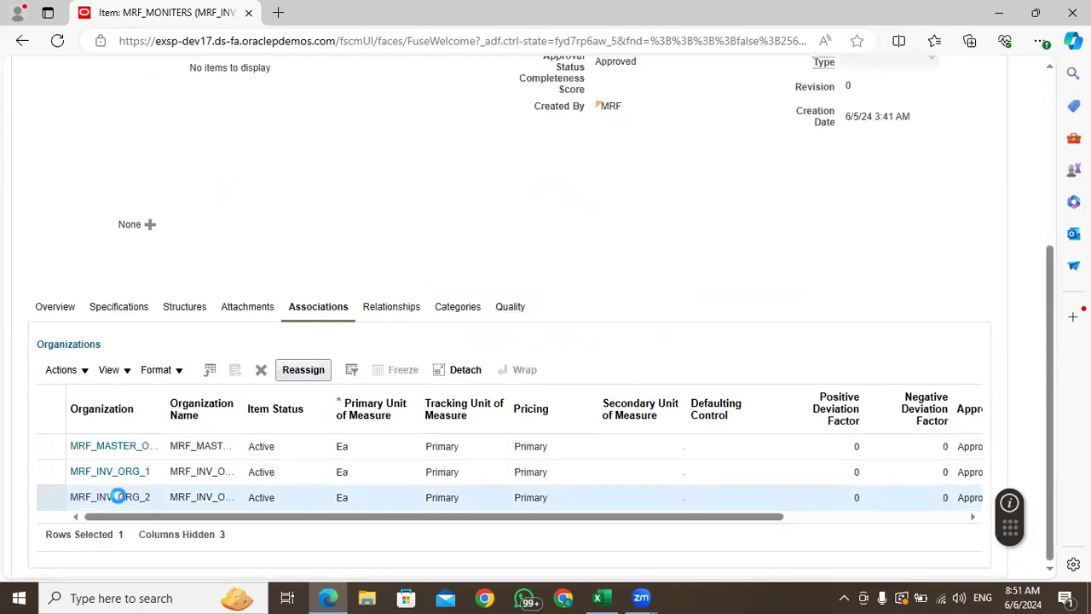
left_click(118, 308)
scroll(121, 295, "down", 5)
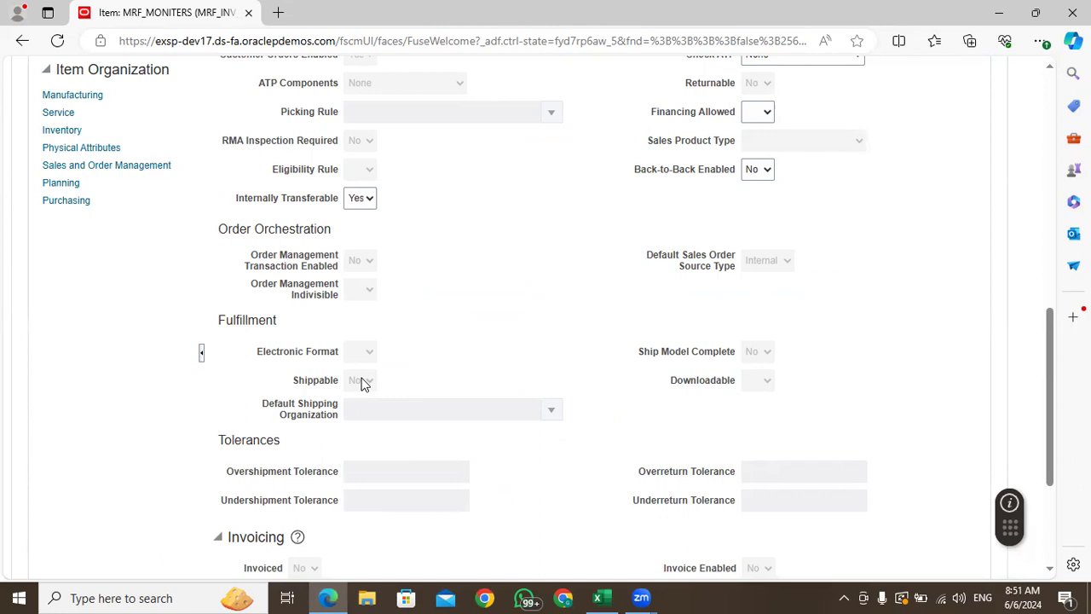
scroll(397, 383, "up", 15)
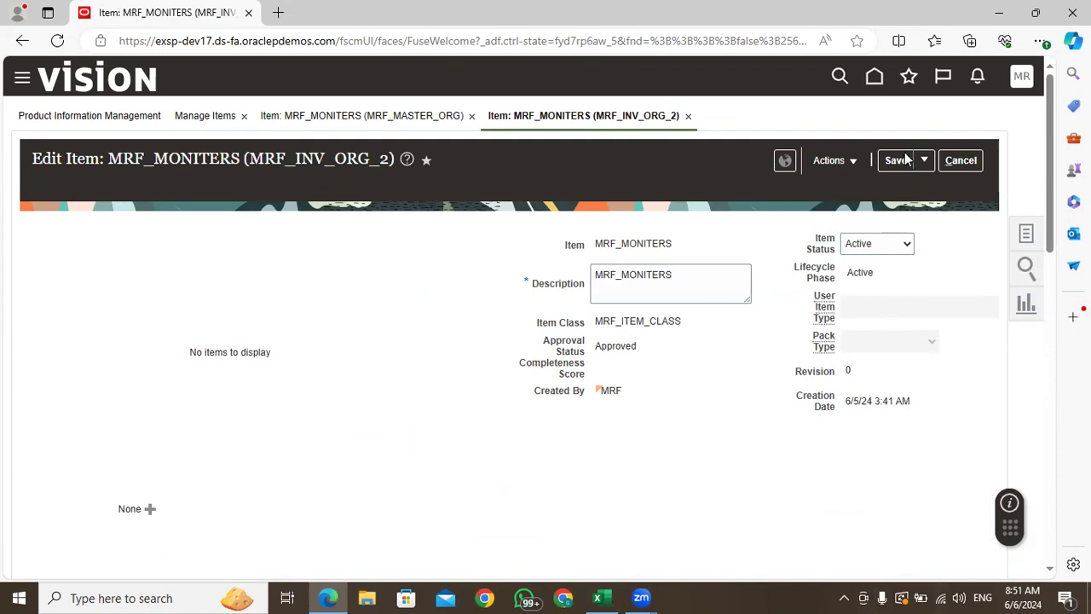
scroll(272, 424, "down", 10)
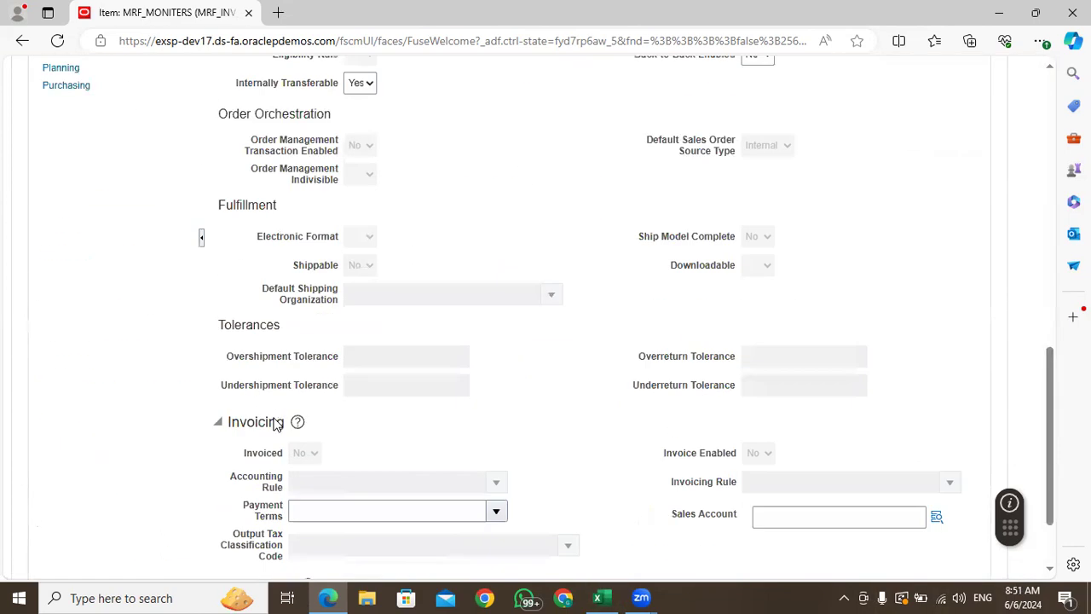
scroll(275, 417, "up", 6)
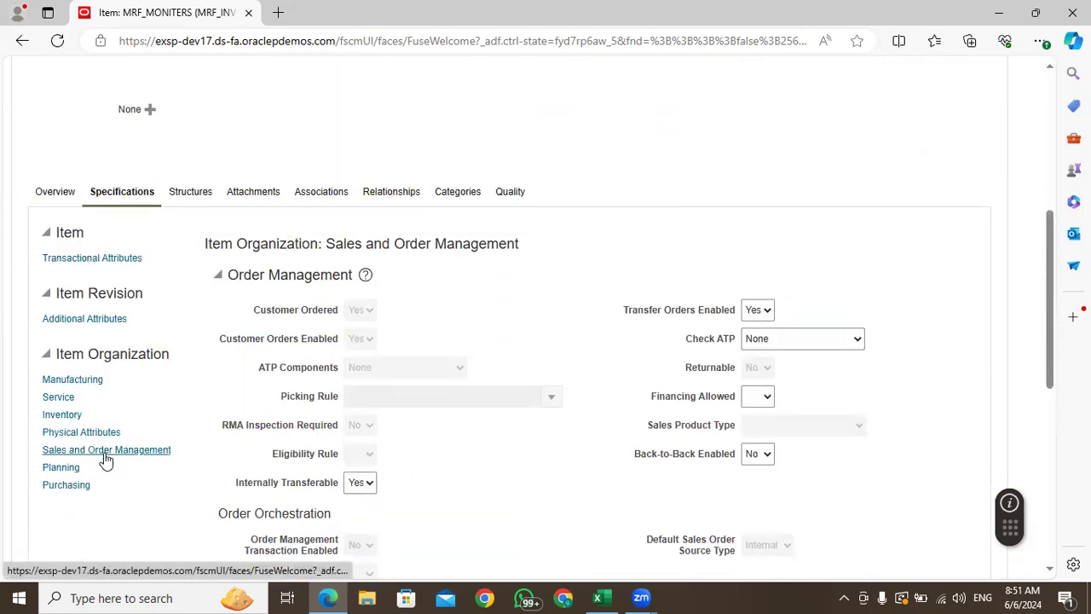
Look through the Inventory specifications of the MRF_INV_ORG_2 item
left_click(62, 413)
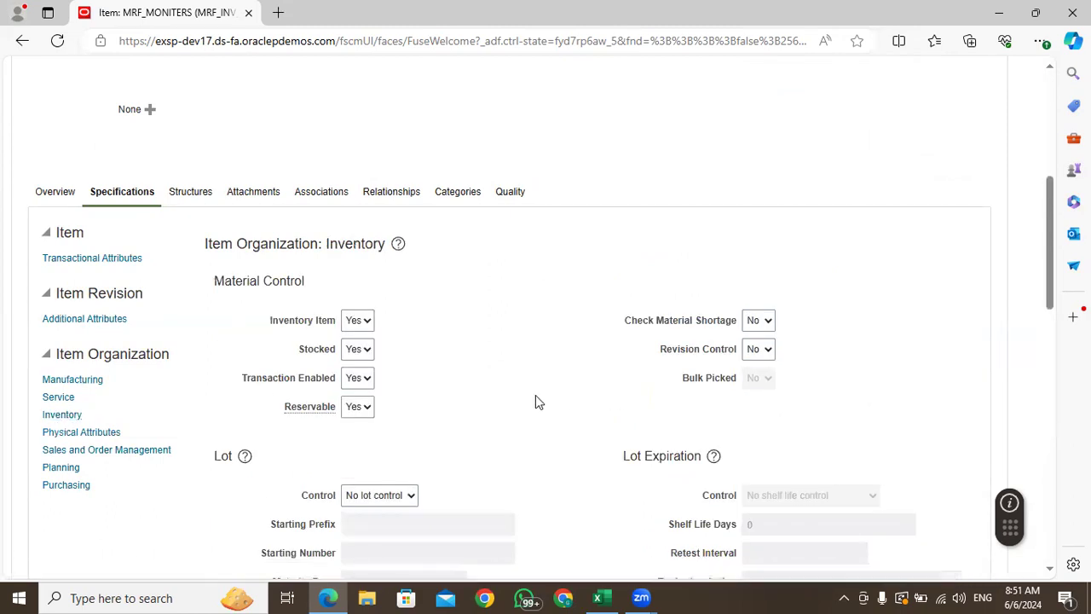
scroll(536, 401, "down", 5)
scroll(535, 397, "down", 6)
scroll(542, 366, "up", 20)
Close the remaining MRF_INV_ORG_2 and MRF_MASTER_ORG item records, discarding their unsaved changes
left_click(970, 162)
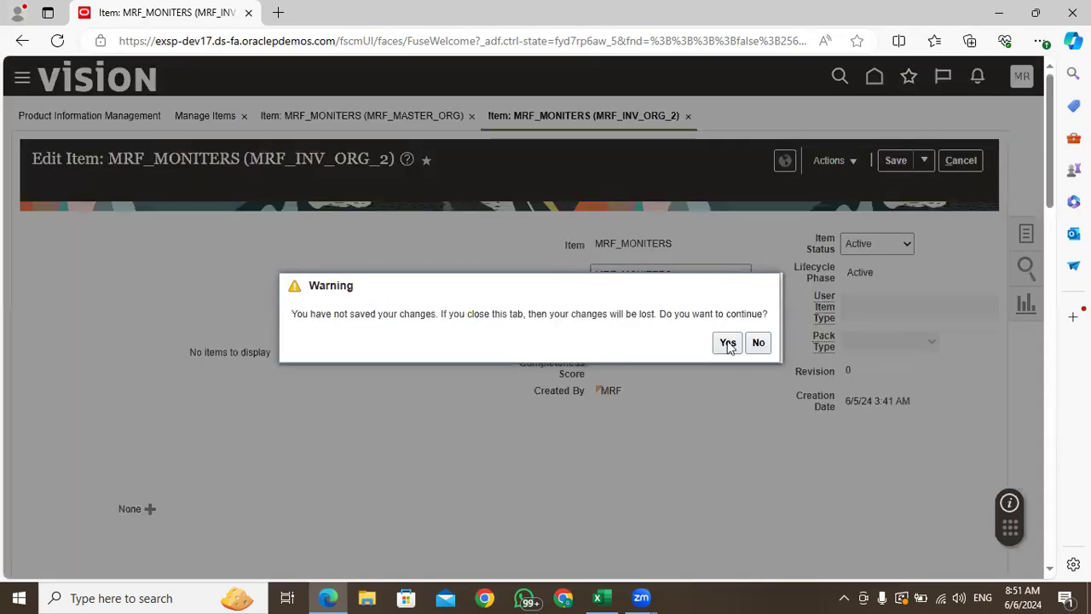
left_click(727, 343)
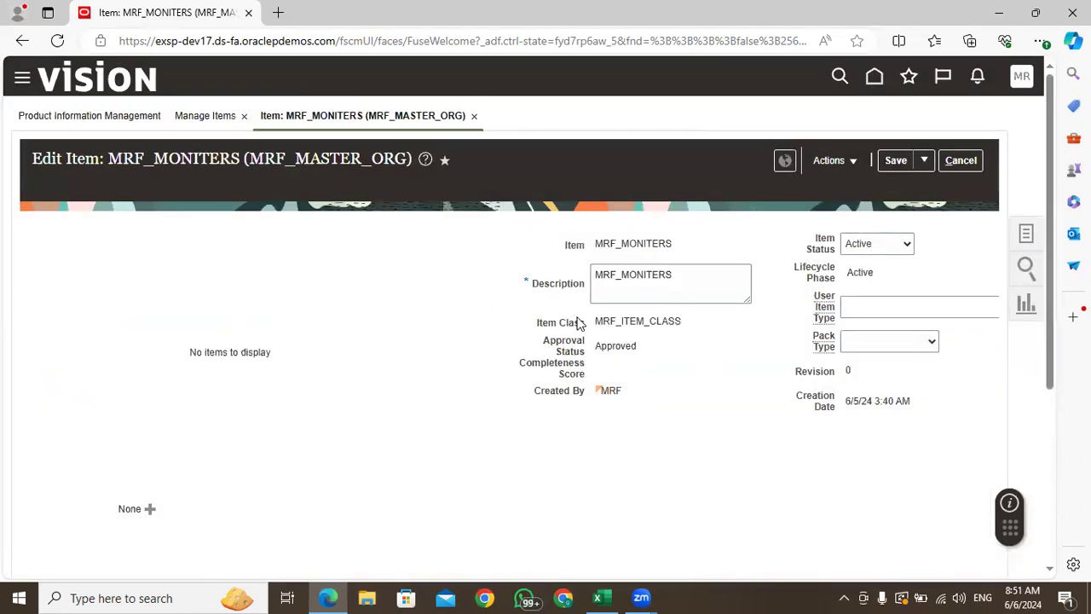
left_click(962, 157)
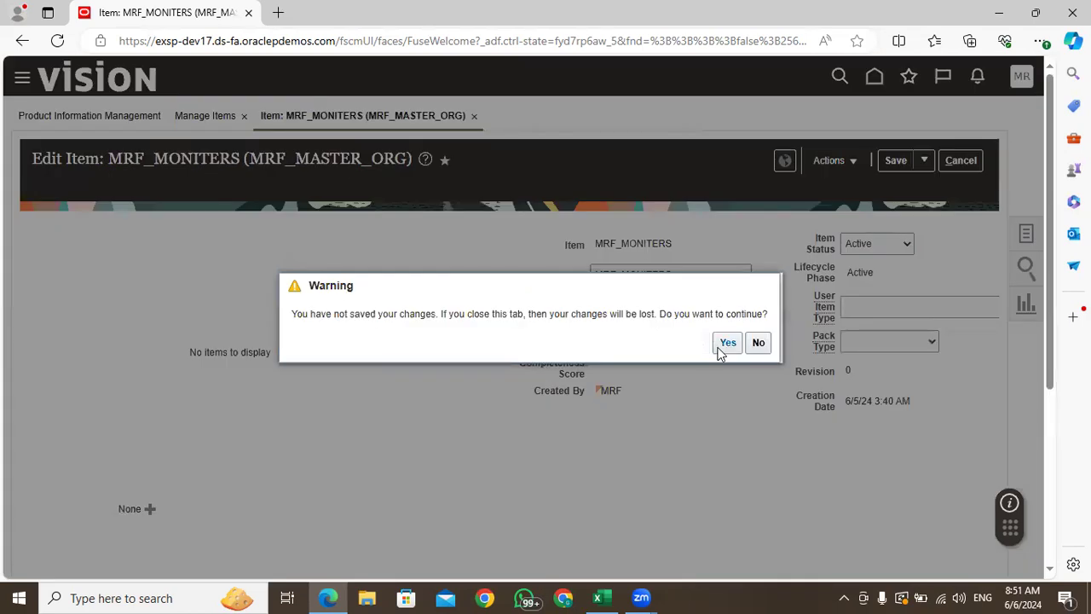
left_click(727, 344)
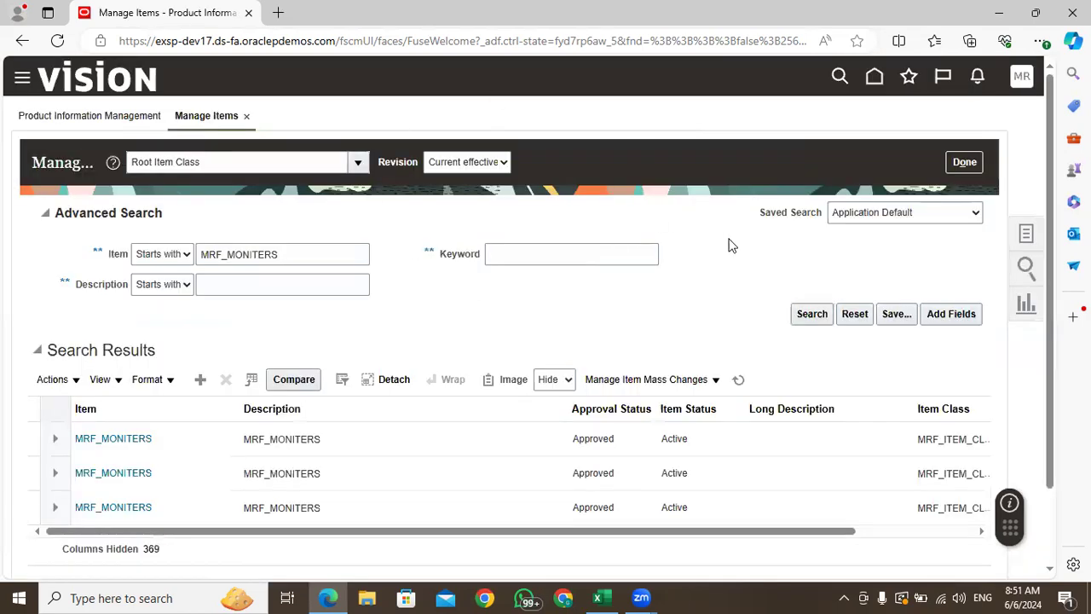
Start creating a new item with MRF_MASTER_ORG as its organization
left_click(200, 380)
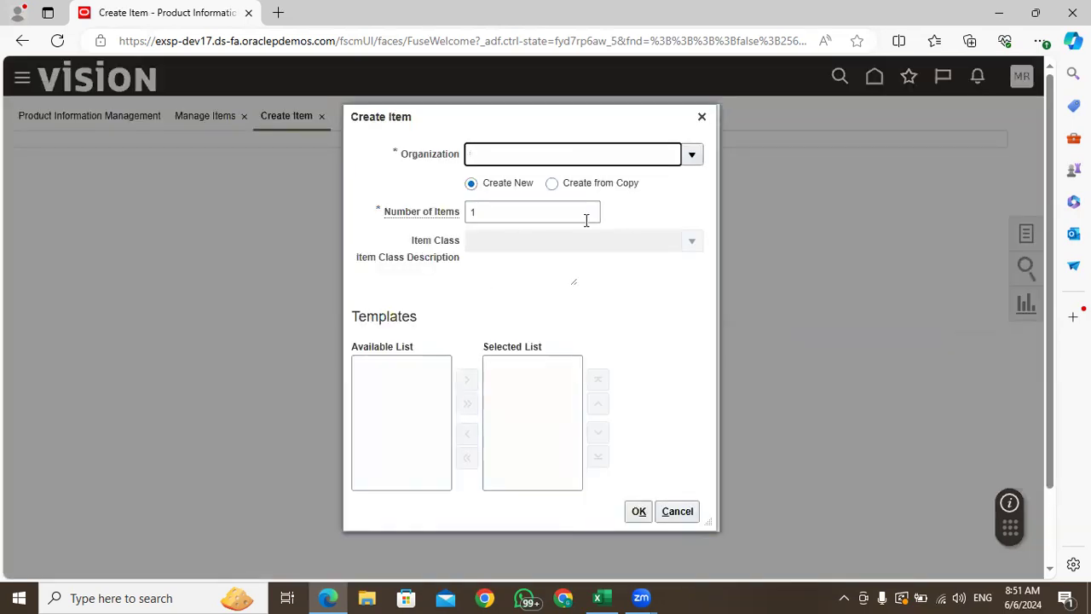
left_click(693, 157)
left_click(589, 183)
left_click(693, 241)
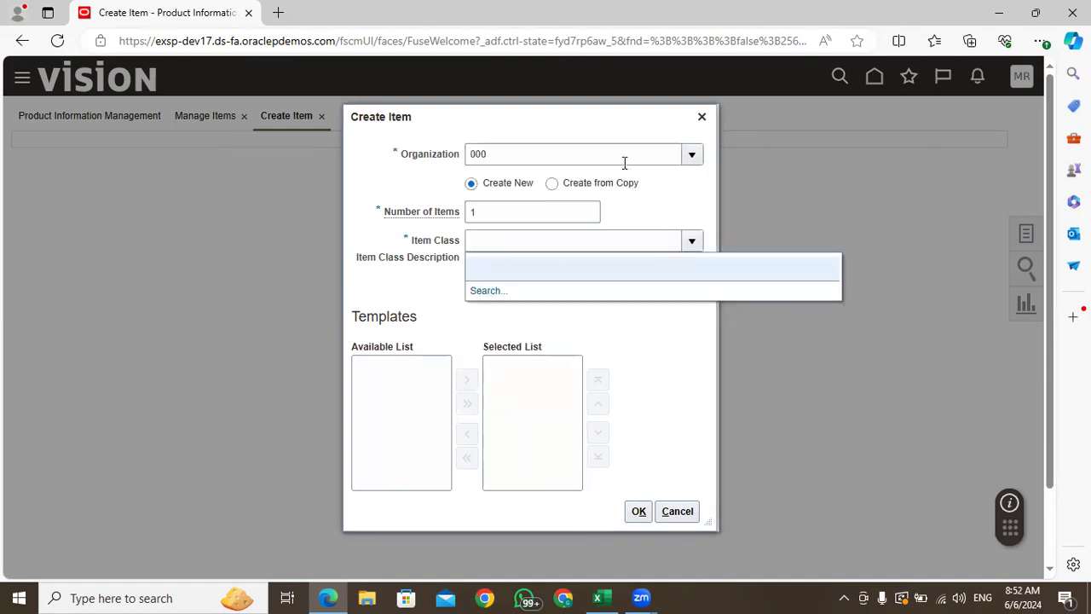
left_click(691, 158)
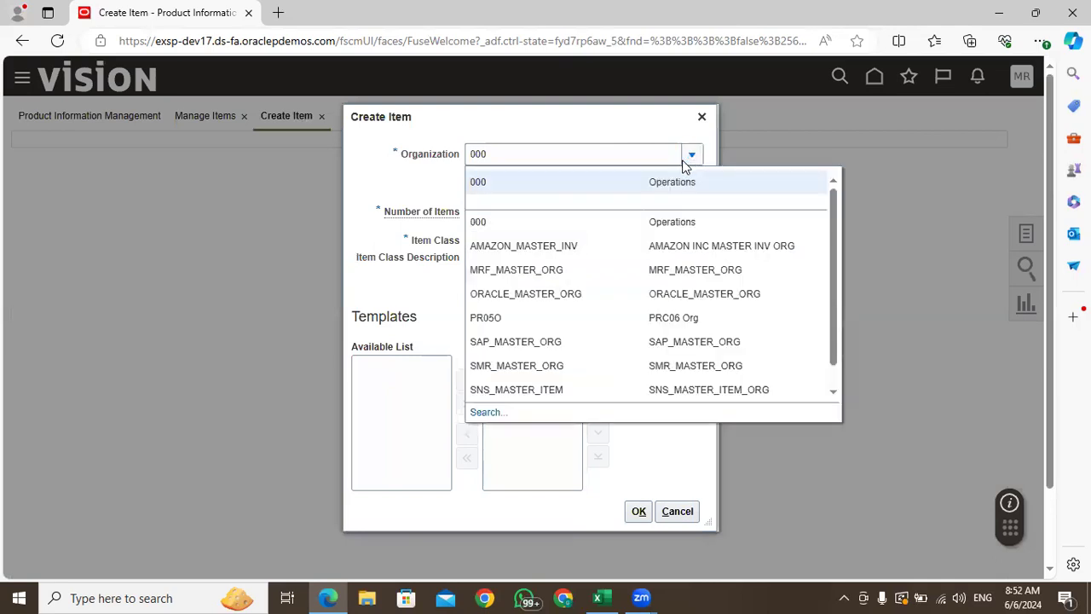
left_click(582, 271)
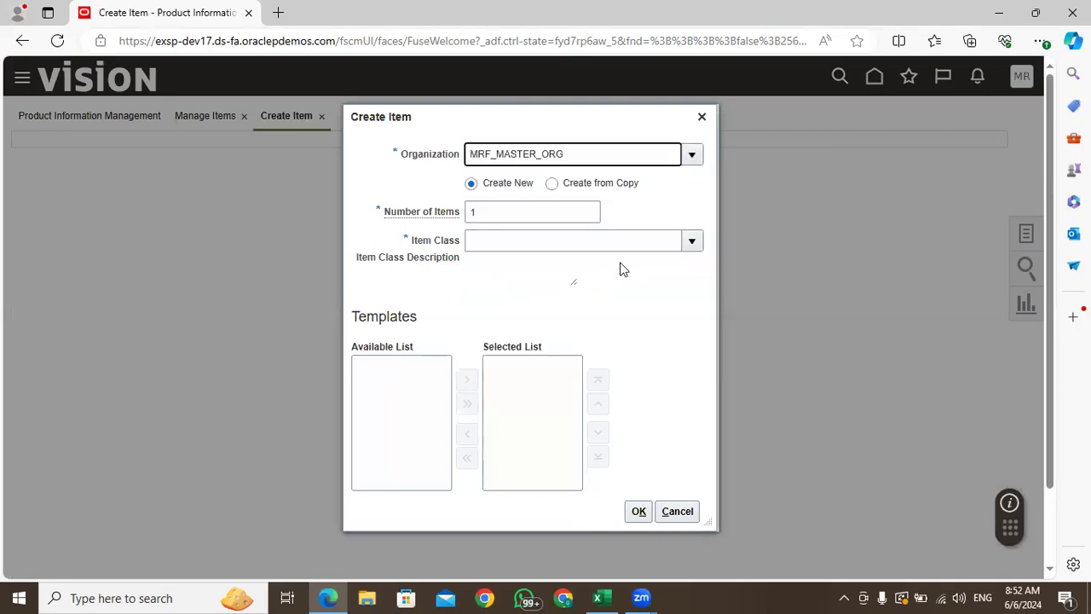
Set the new item's class to MRF_ITEM_CLASS and select the Finished Goods template
left_click(691, 241)
left_click(579, 286)
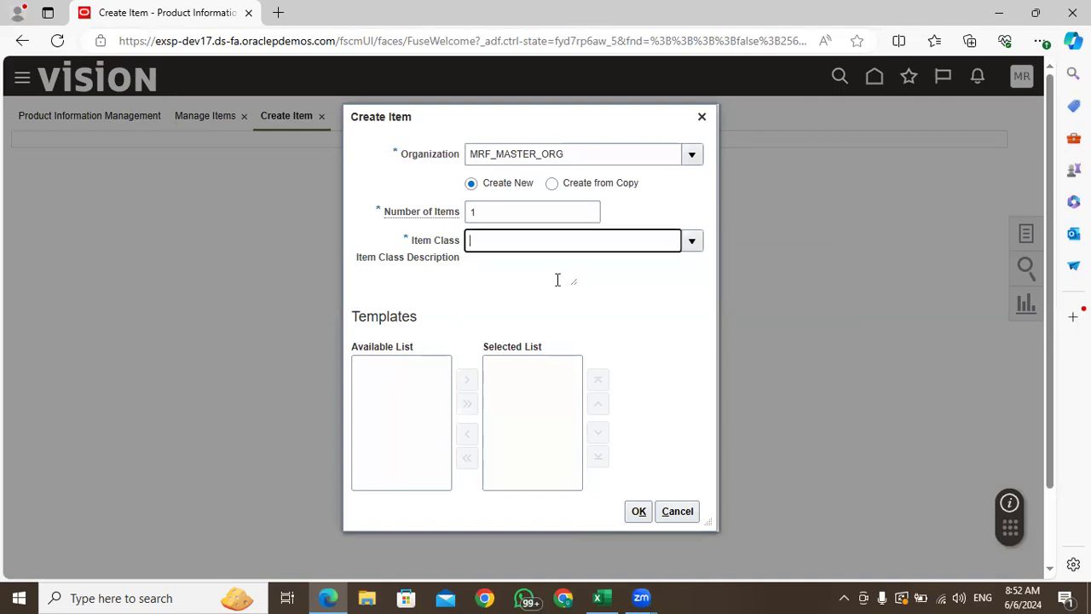
left_click_drag(491, 388, 495, 409)
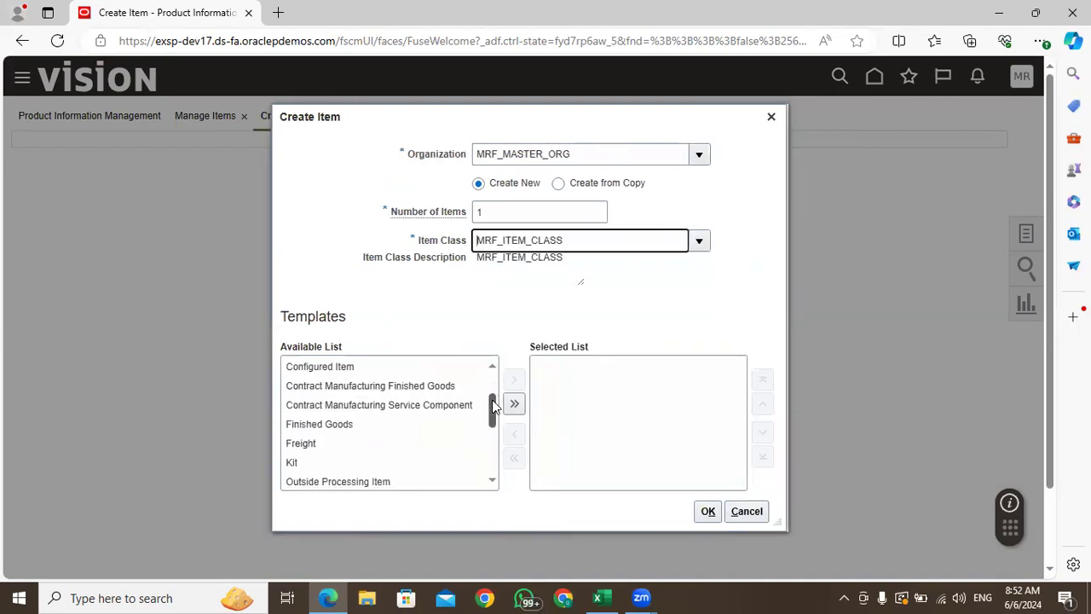
left_click(406, 425)
left_click(514, 380)
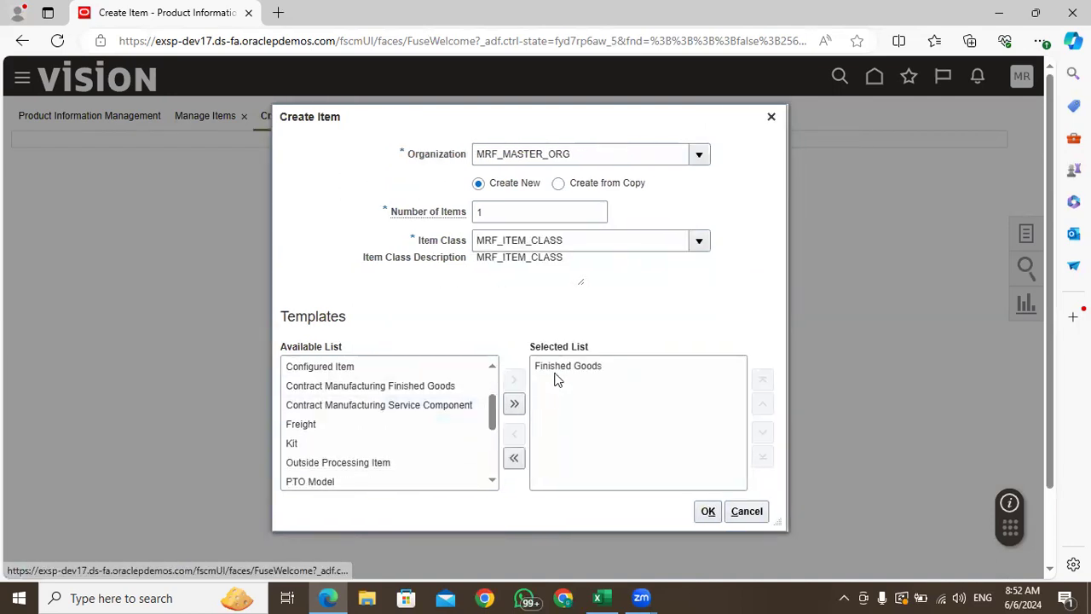
left_click_drag(564, 241, 472, 245)
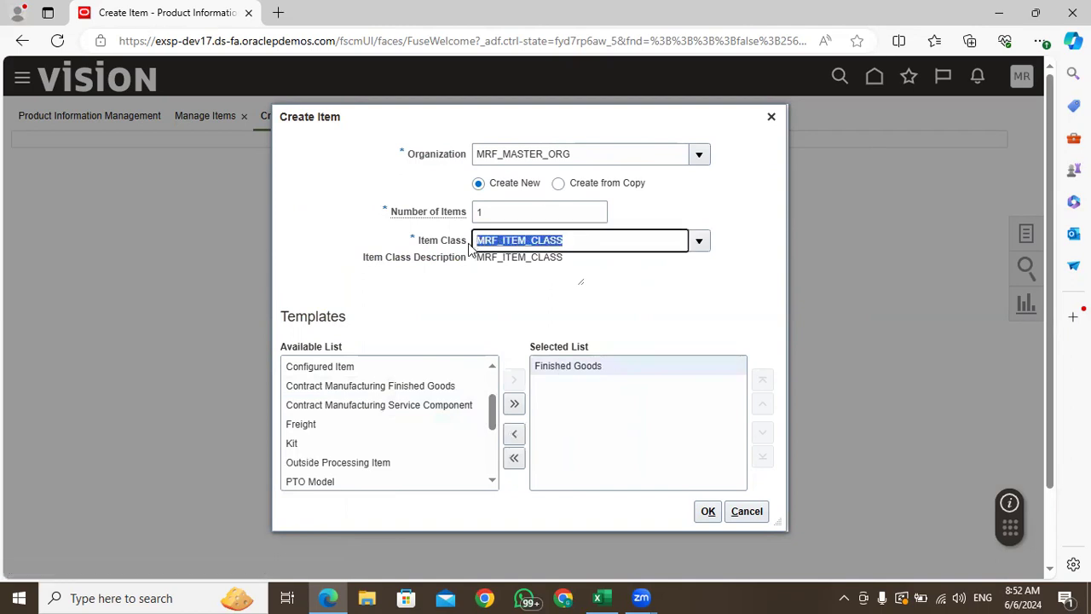
Accept the new item's setup and enter InterOrg Transfer Item as both its item name and description
left_click(615, 364)
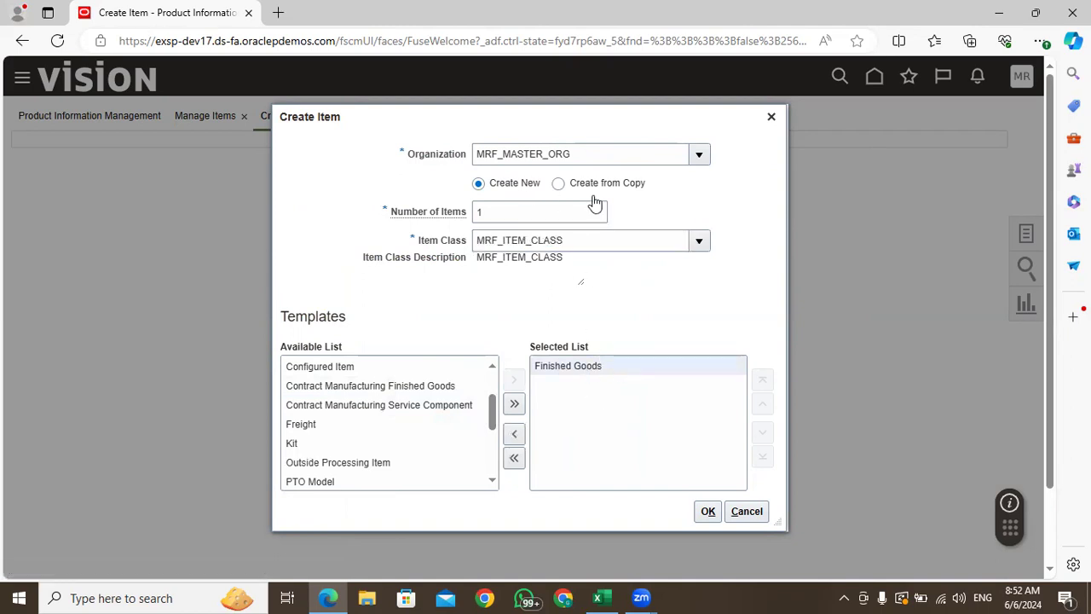
left_click(707, 511)
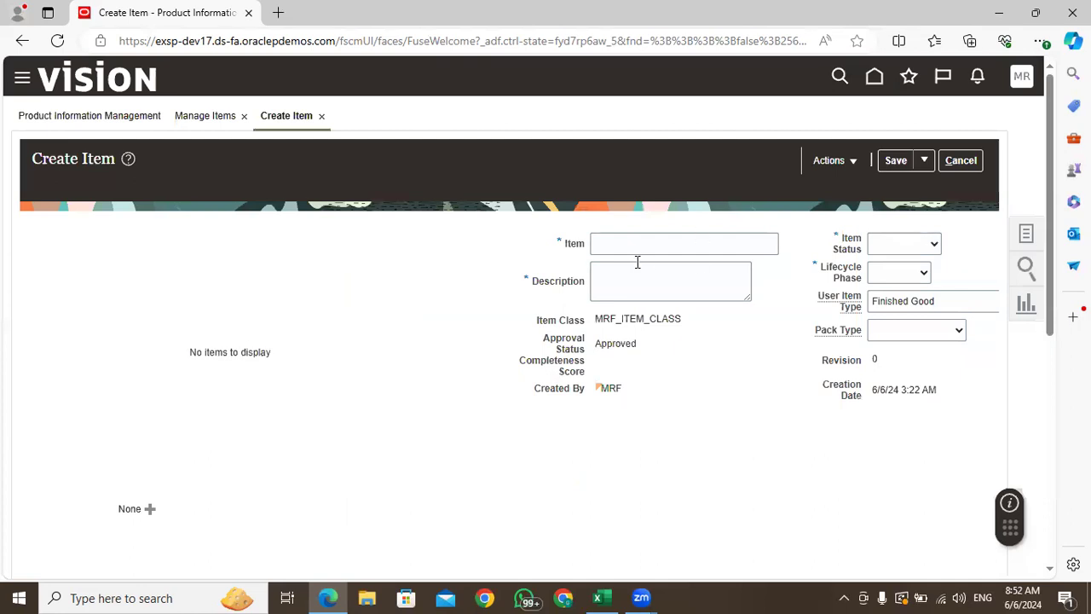
left_click(623, 251)
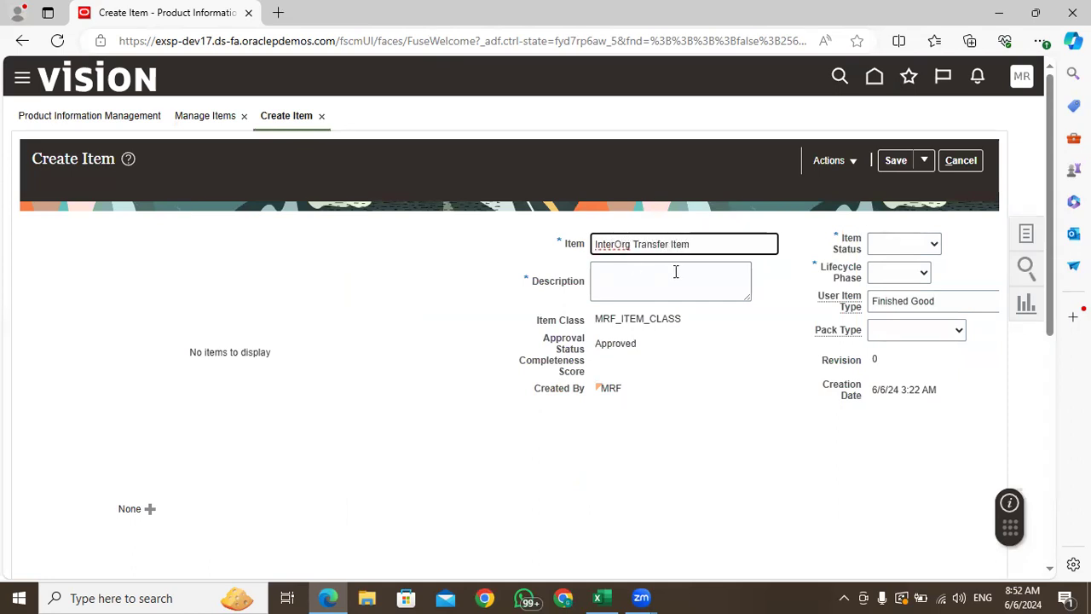
left_click_drag(715, 244, 539, 245)
key("ctrl+c")
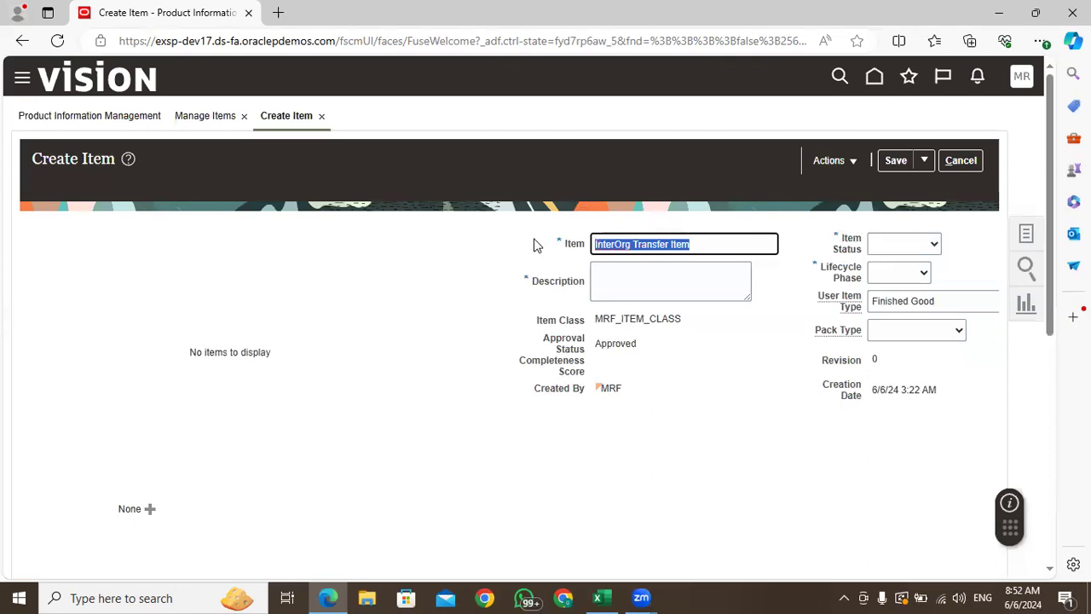
left_click(623, 281)
key("ctrl+v")
Set the item status to Active, the lifecycle phase to Active, and the pack type to Base Unit or Each
left_click(899, 247)
left_click(901, 274)
left_click(903, 272)
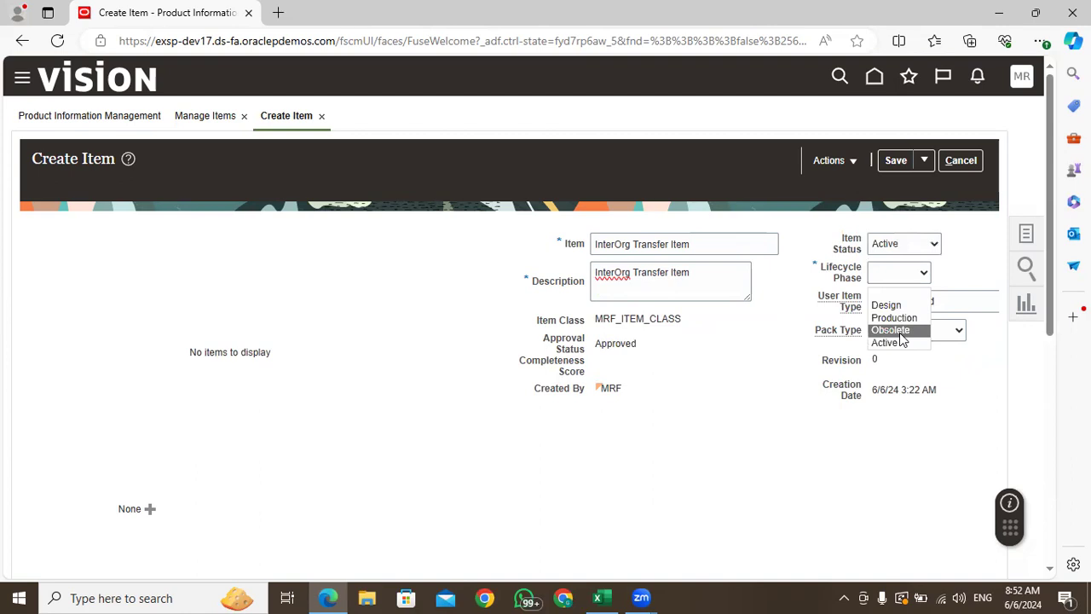
left_click(895, 318)
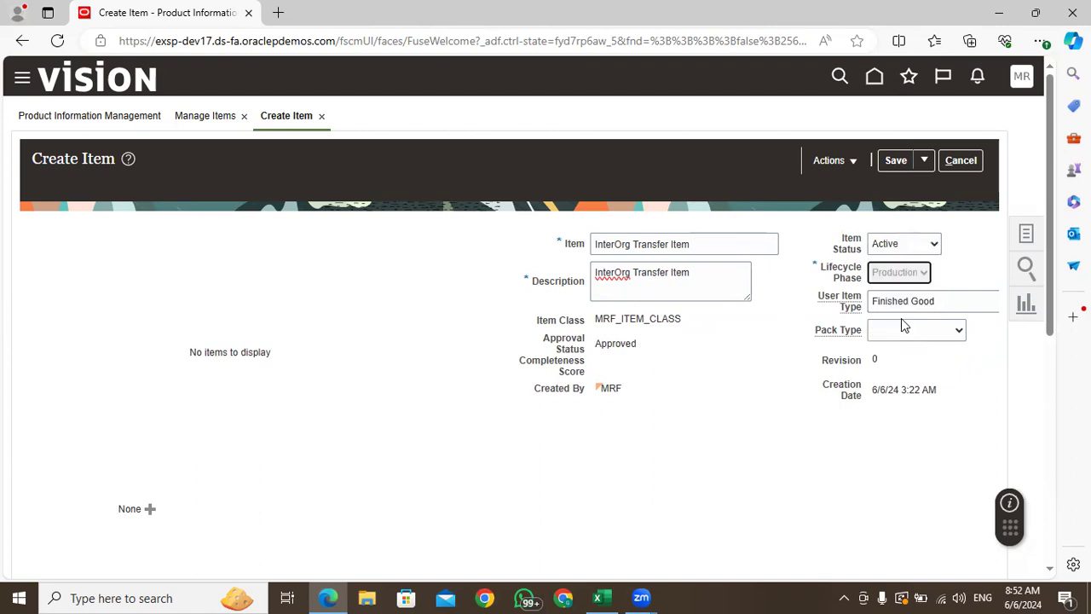
left_click(909, 274)
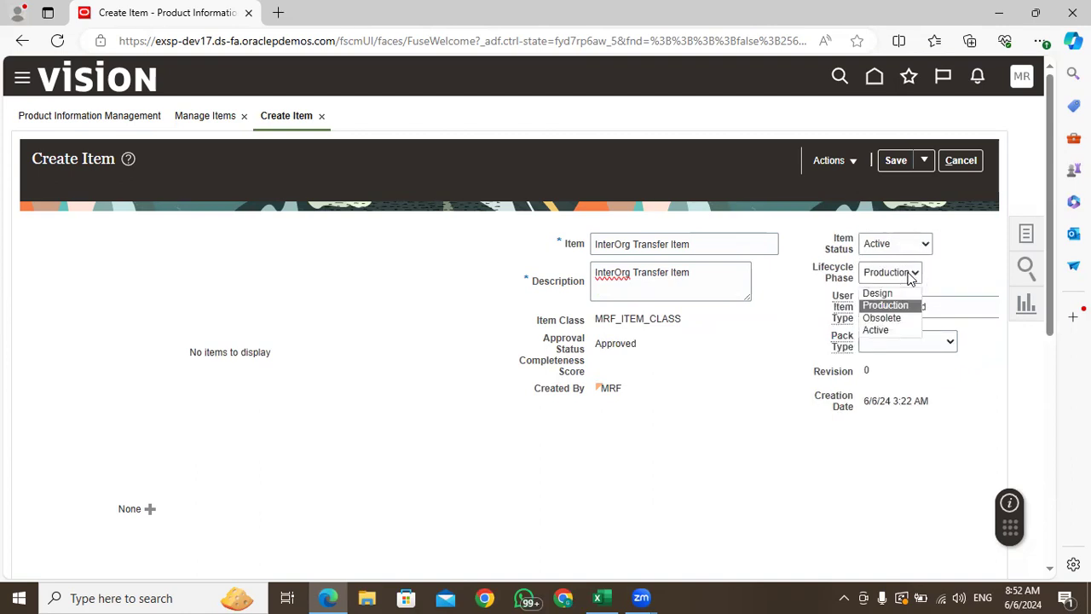
left_click(891, 330)
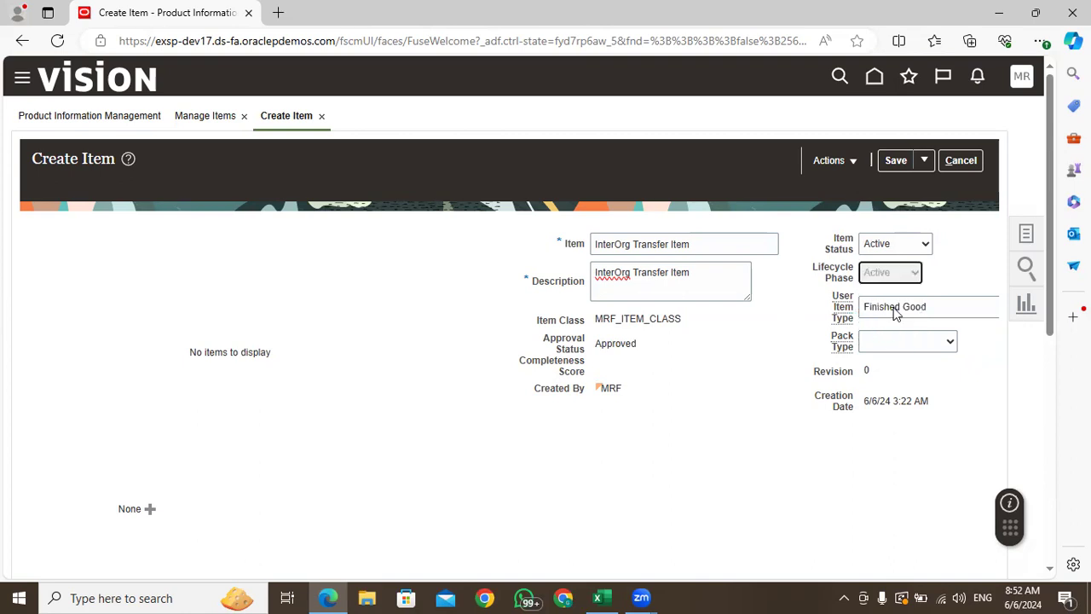
left_click(924, 342)
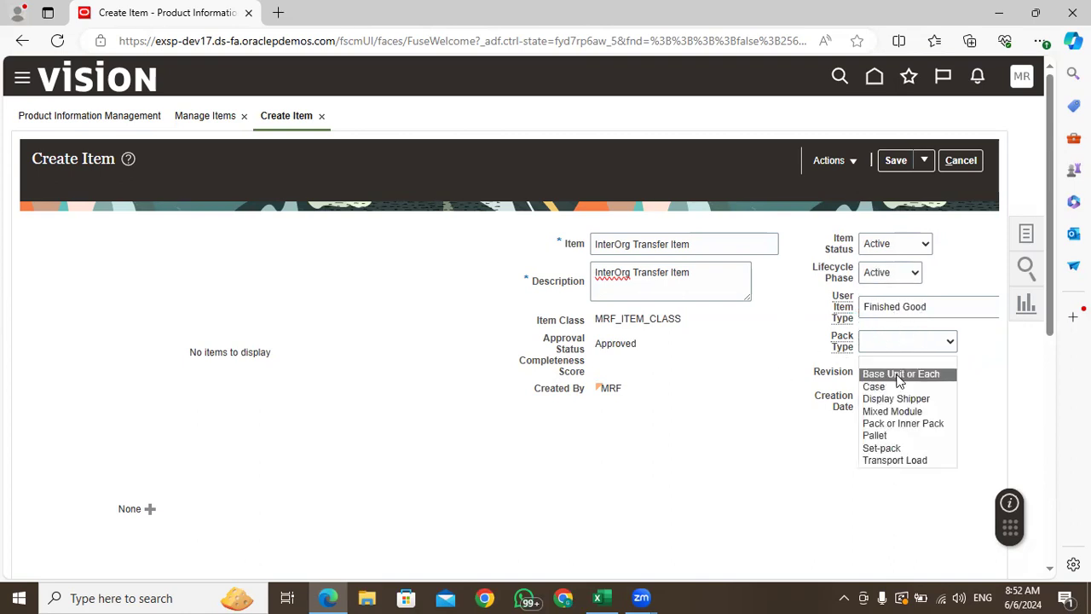
left_click(897, 375)
Set the item's primary unit of measure to Ea
scroll(380, 349, "down", 5)
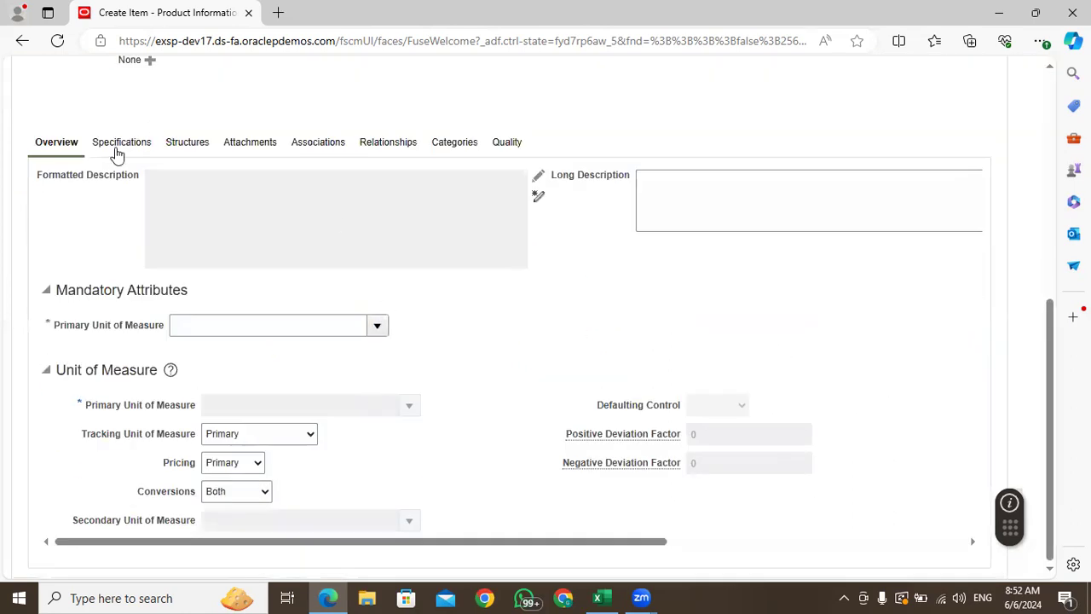
left_click(378, 325)
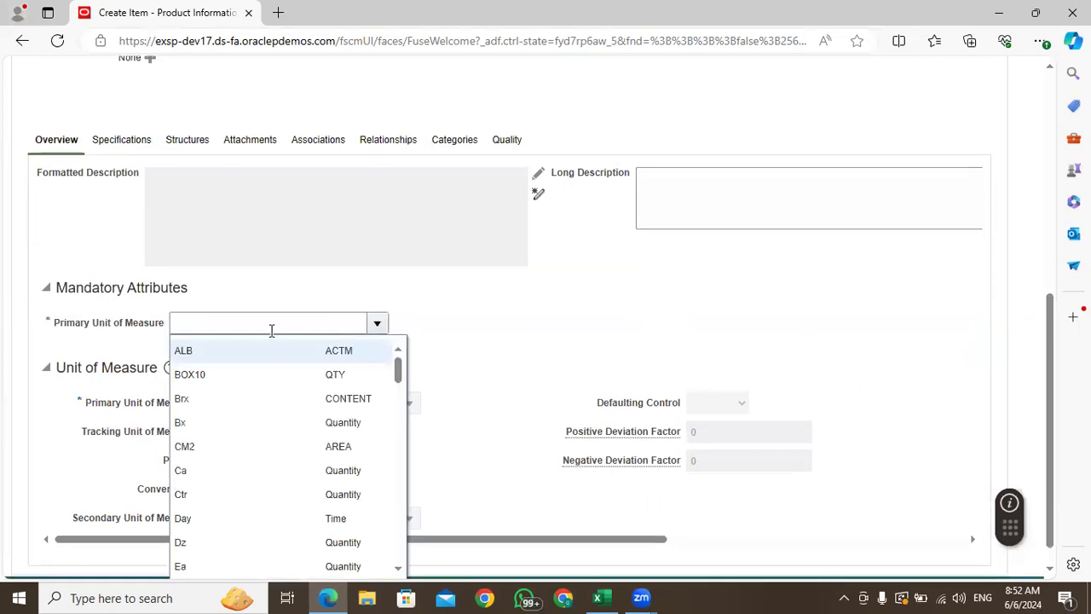
left_click(210, 566)
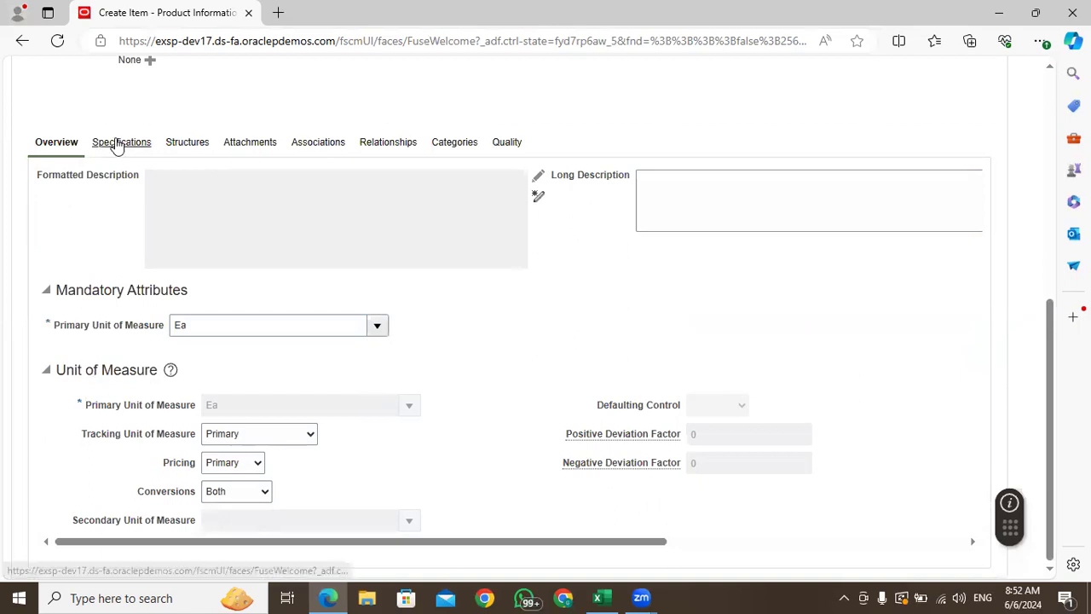
Check the item's Inventory specifications and set Internally Transferable to Yes in its Sales and Order Management specifications
left_click(120, 143)
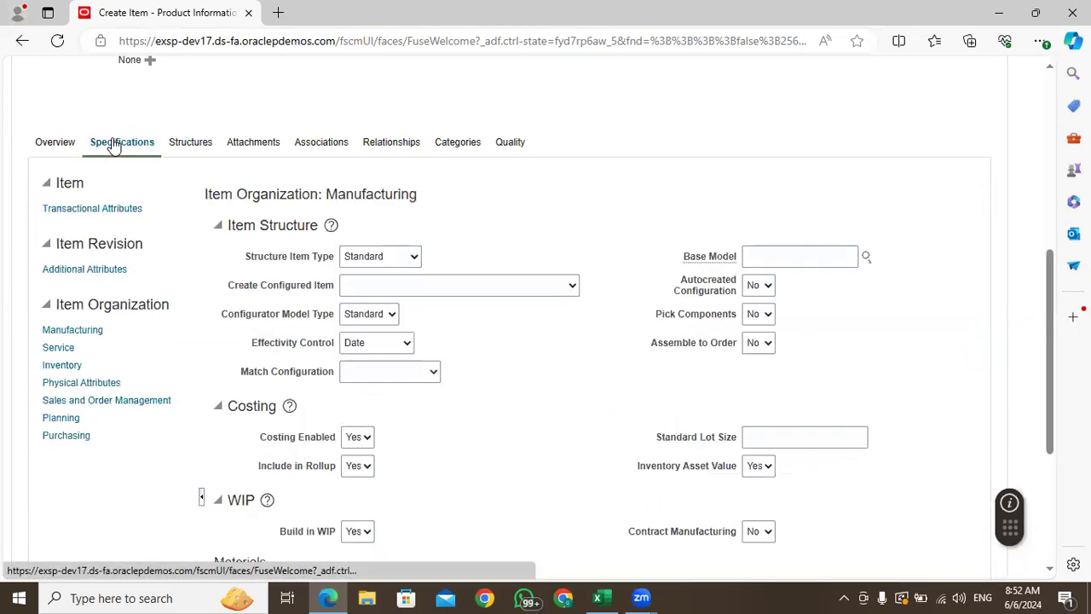
left_click(64, 365)
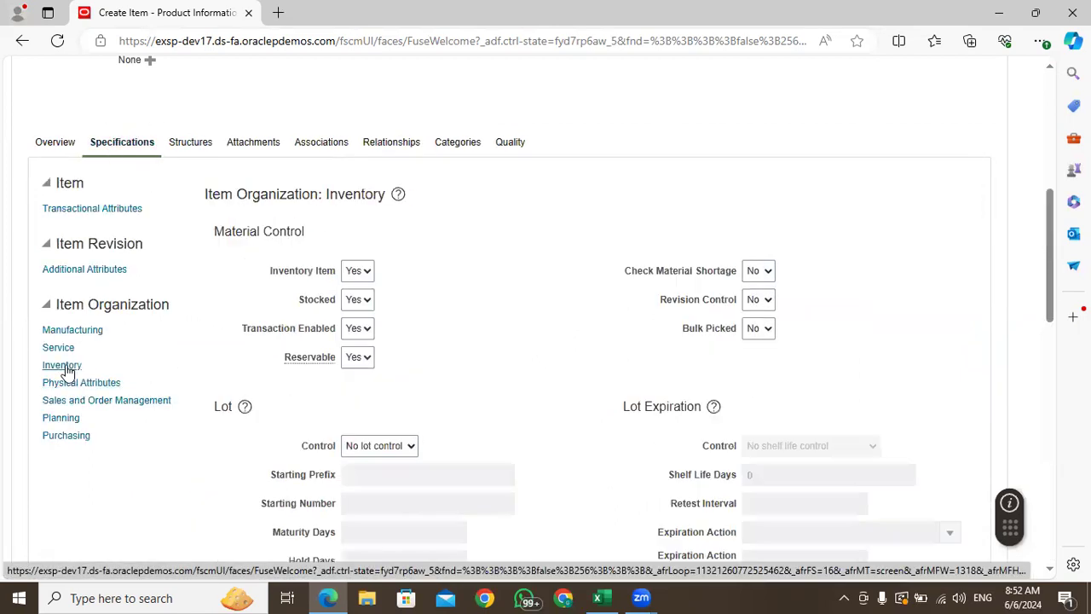
scroll(418, 228, "down", 5)
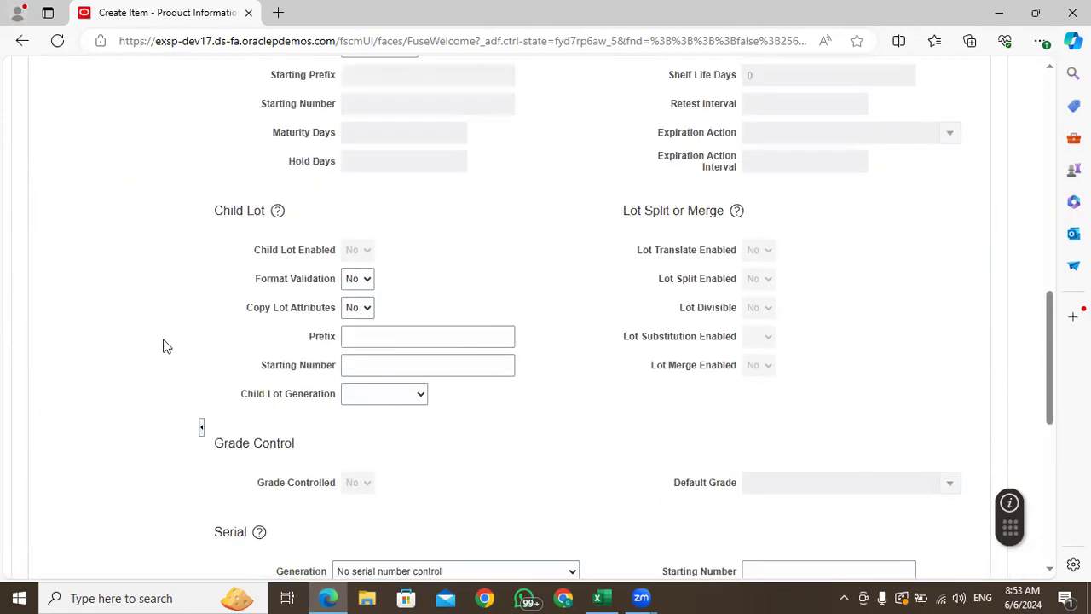
scroll(166, 346, "up", 5)
left_click(77, 401)
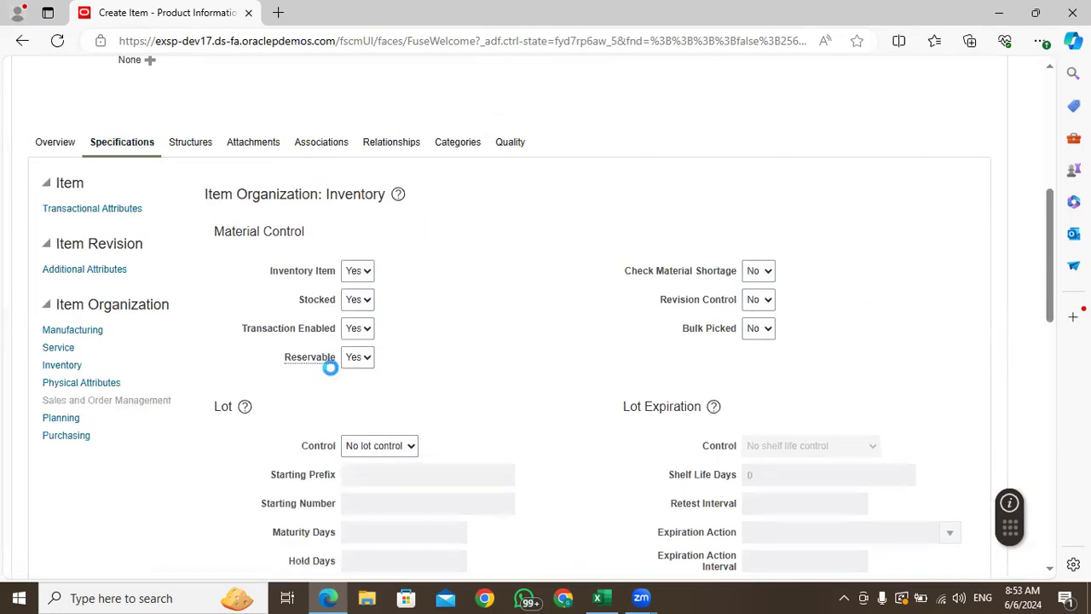
left_click(356, 434)
left_click(358, 465)
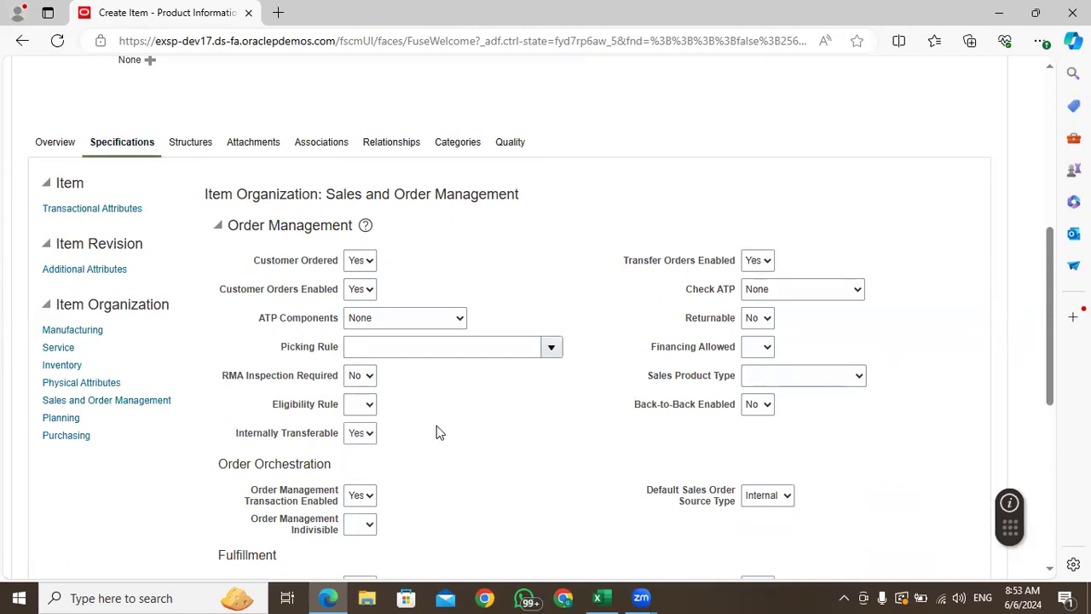
Start adding an organization association to the item and search for MRF_INV_ORG_1, copying the name from the Excel training sheet
mouse_move(1054, 249)
left_mouse_down()
mouse_move(1049, 341)
mouse_move(1048, 239)
left_mouse_up()
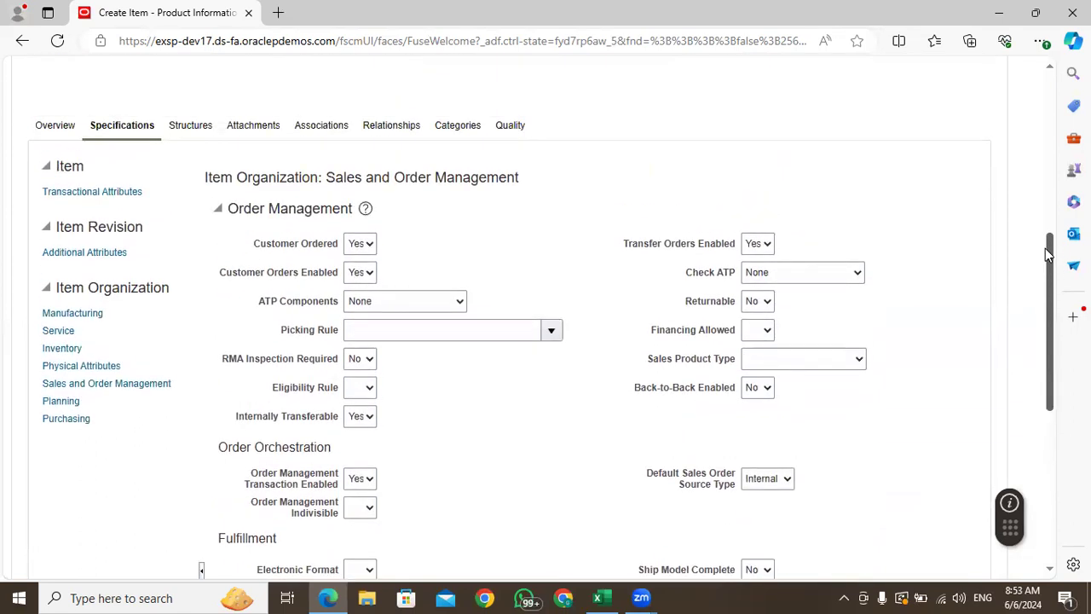
left_click(316, 127)
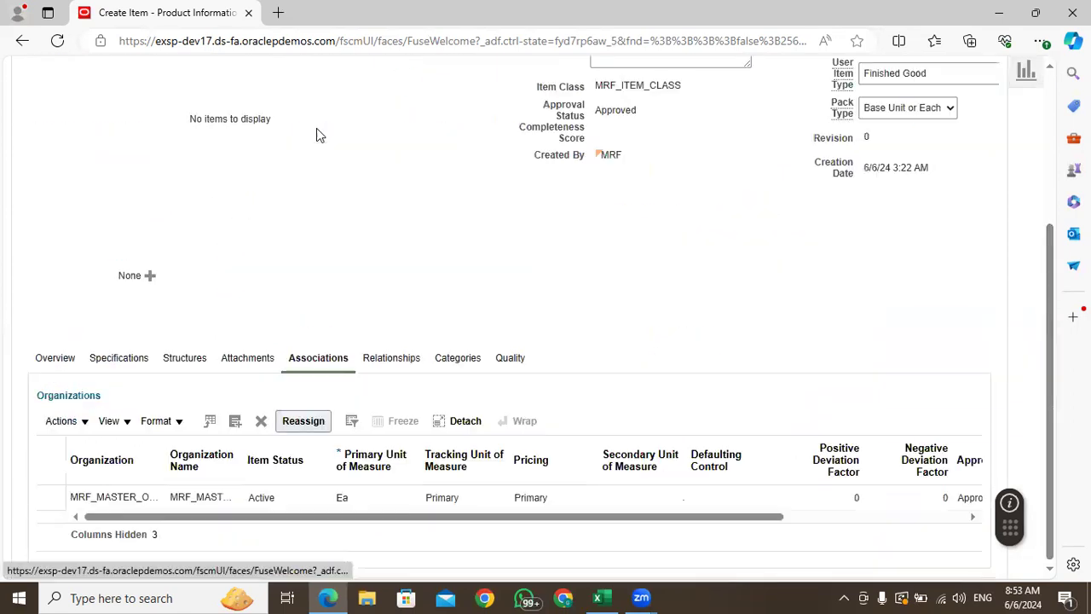
left_click(243, 422)
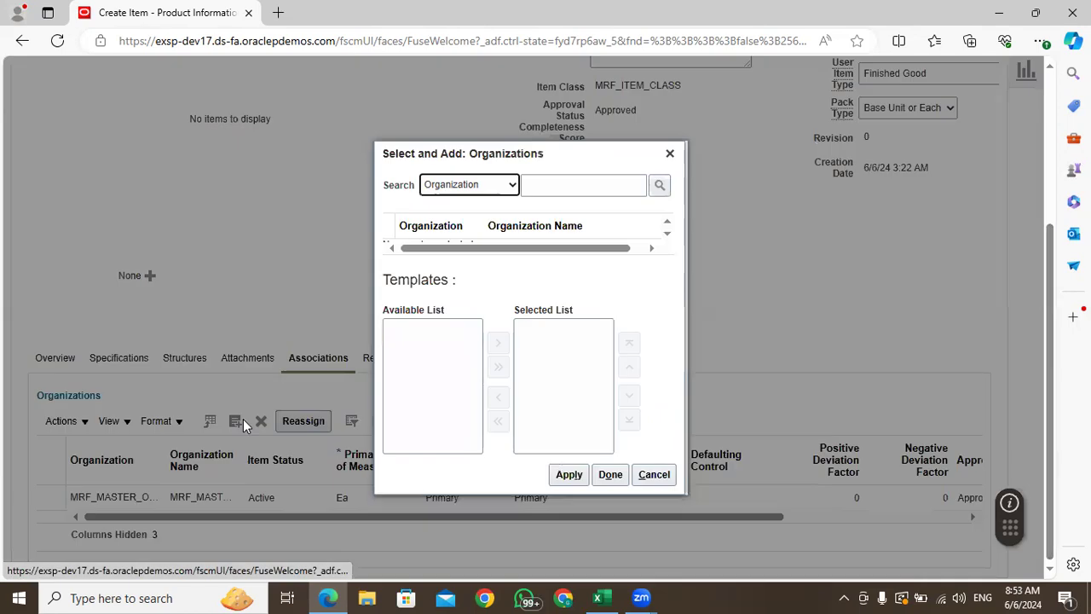
left_click(601, 597)
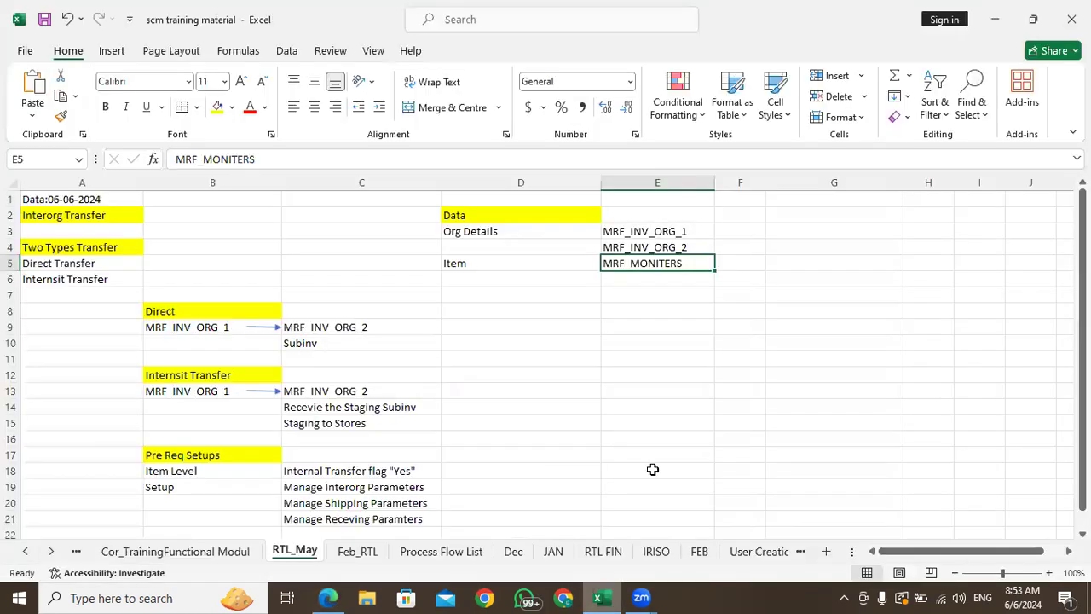
left_click(646, 231)
key("ctrl+c")
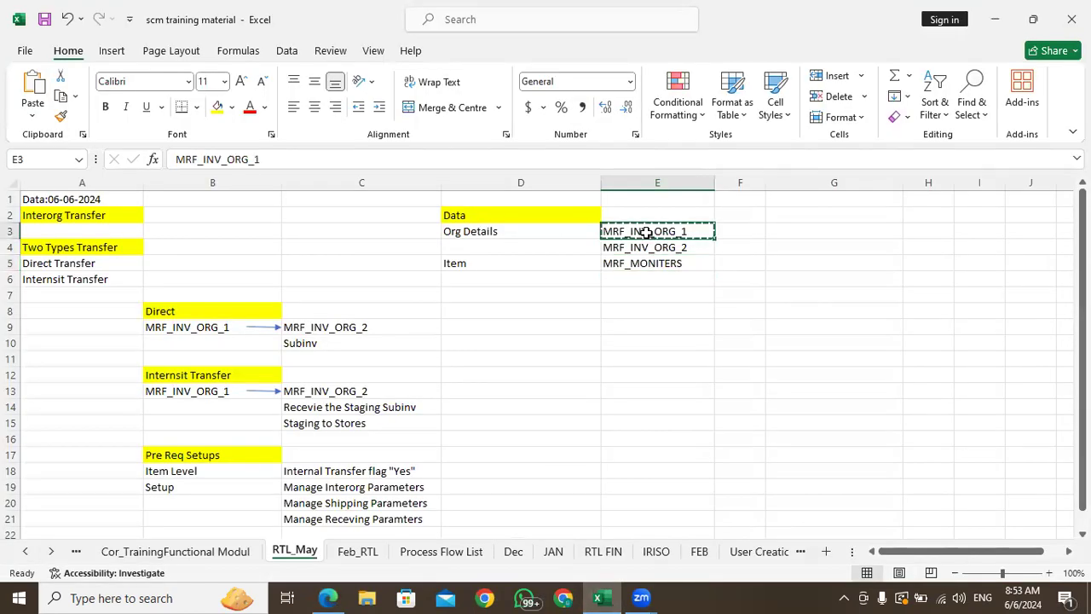
left_click(328, 596)
key("ctrl+v")
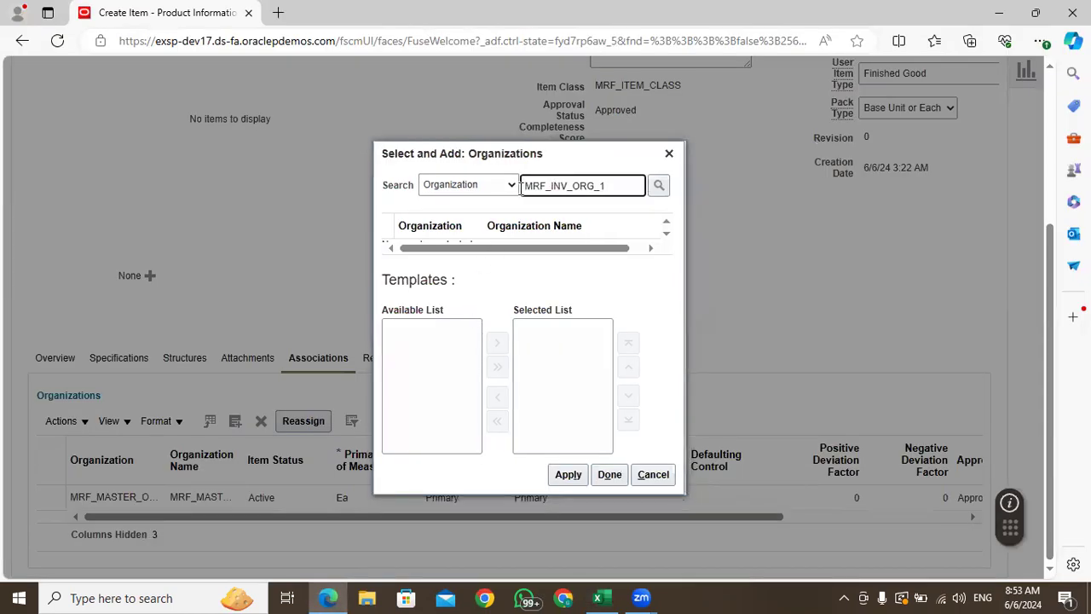
key("Return")
Associate the item with MRF_INV_ORG_1 using the Finished Goods template
left_click(550, 239)
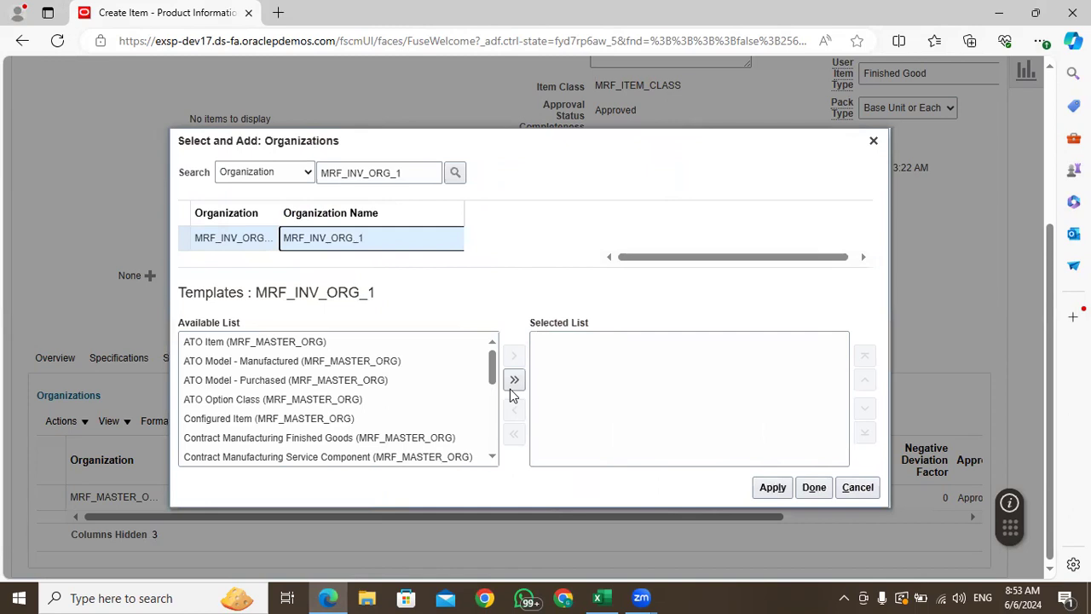
left_click_drag(492, 365, 492, 392)
left_click_drag(390, 378, 577, 349)
left_click(772, 487)
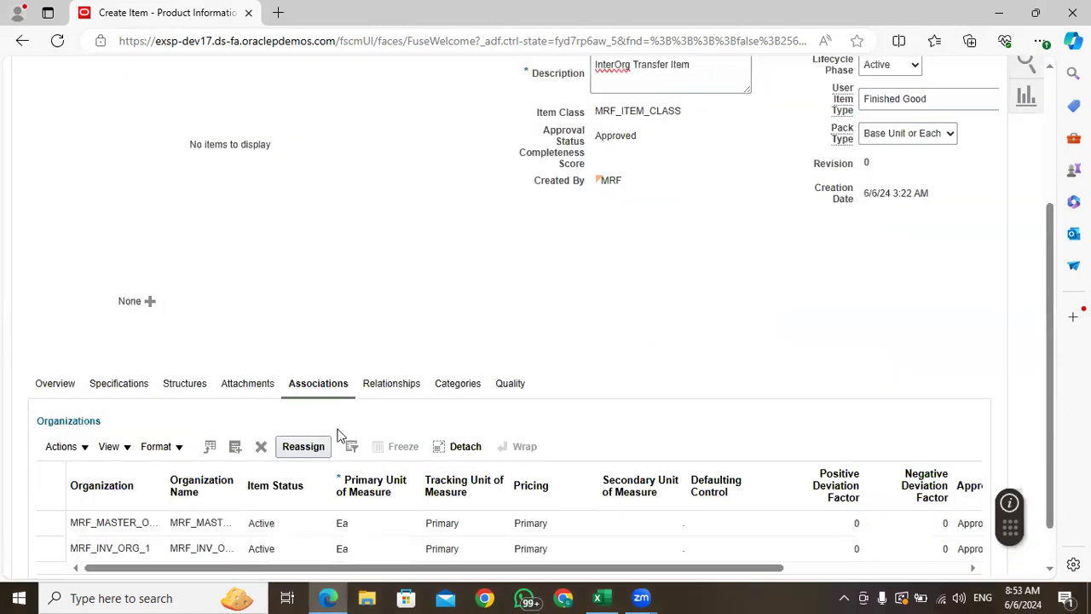
Associate the item with MRF_INV_ORG_2 using the Finished Goods template, and save and close the item
left_click(235, 446)
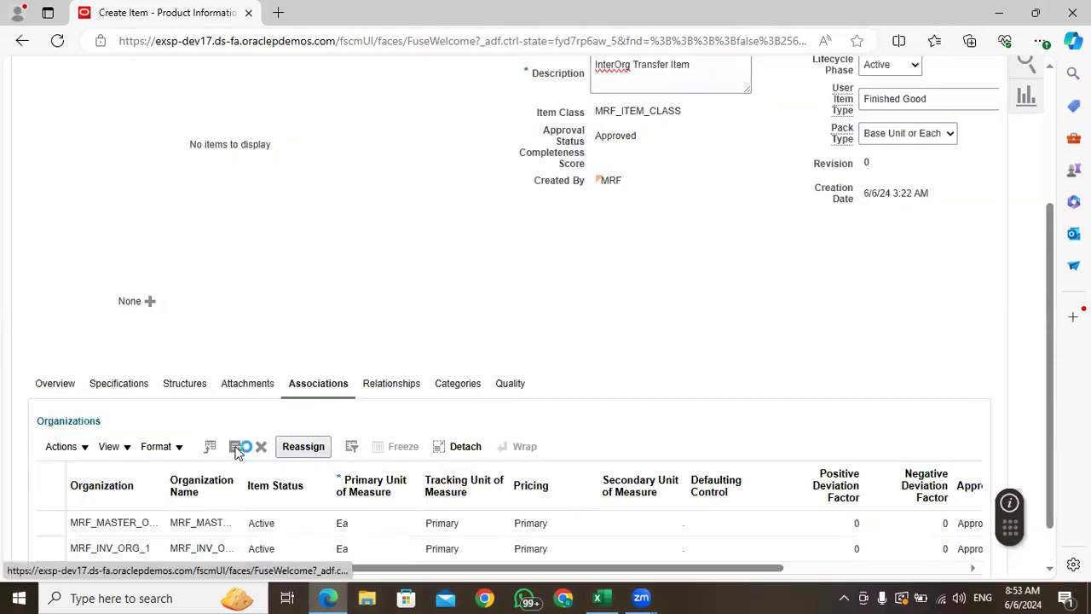
left_click(611, 177)
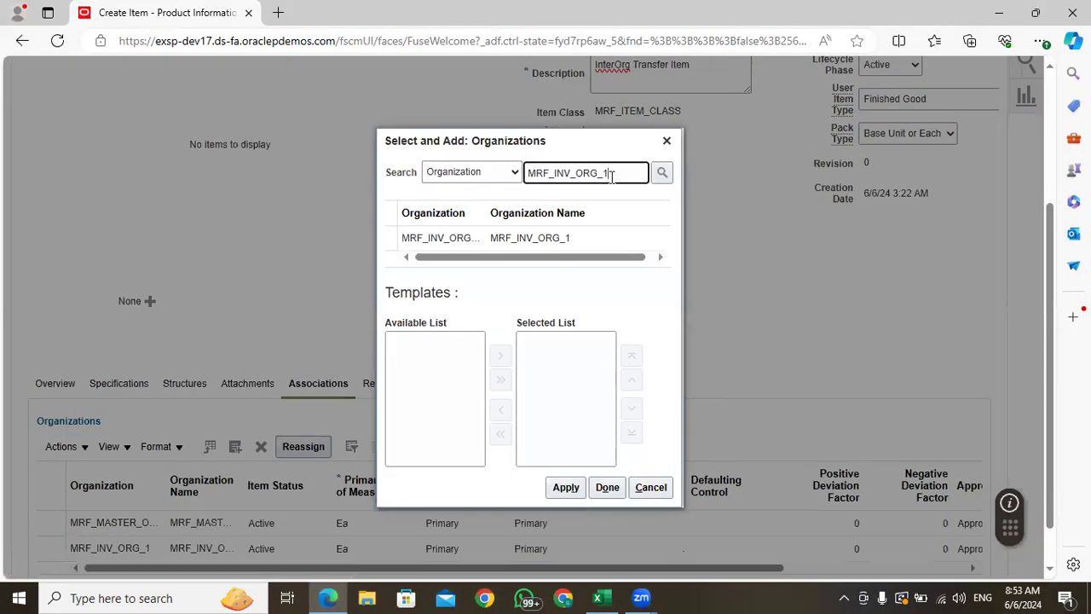
type("2")
key("Return")
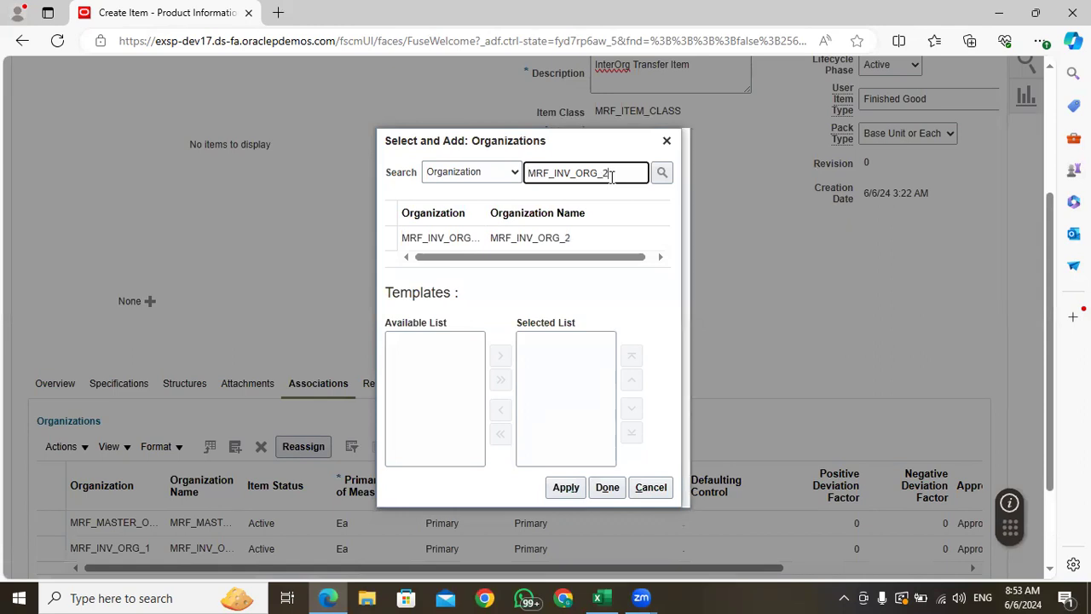
left_click(568, 239)
left_click_drag(492, 366, 492, 388)
left_click(370, 381)
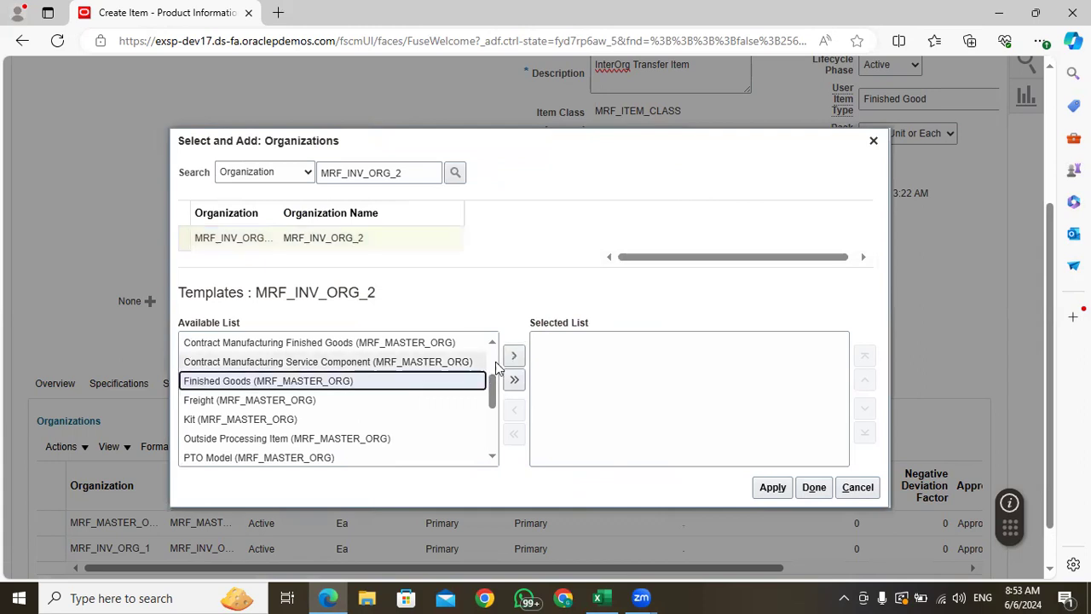
left_click(514, 355)
left_click(577, 343)
left_click(773, 487)
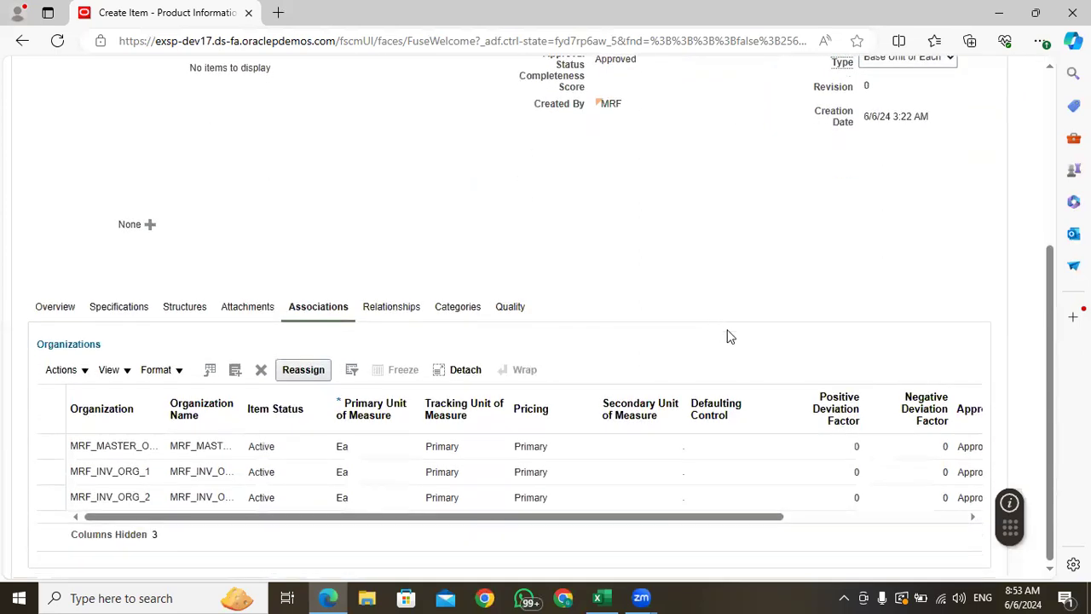
left_click(927, 163)
left_click(911, 183)
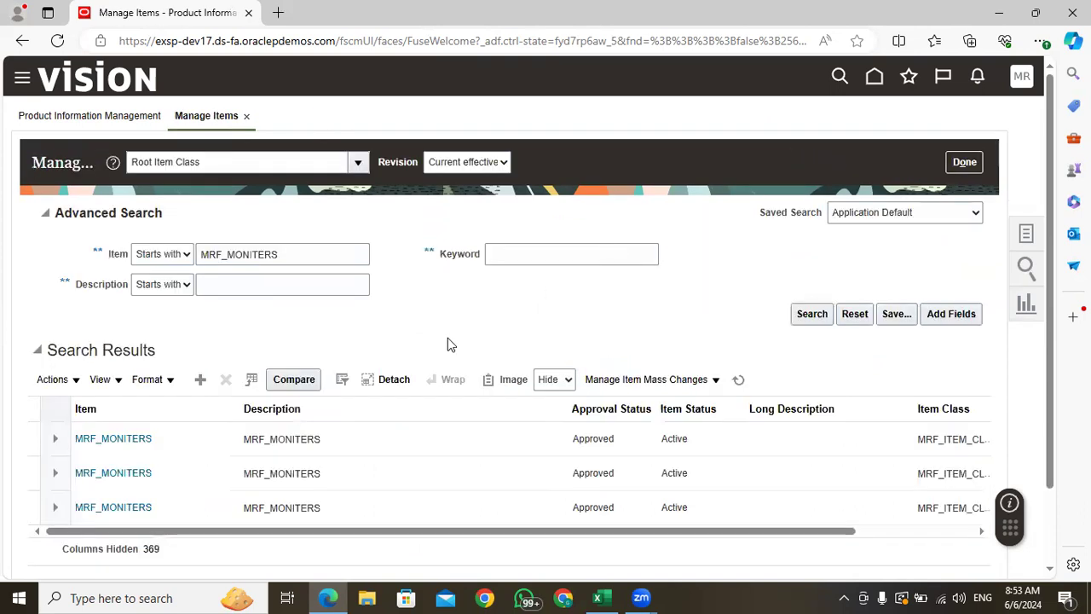
Search the items for names starting with Interorg and check the organizations of the matching records
left_click_drag(287, 253, 151, 263)
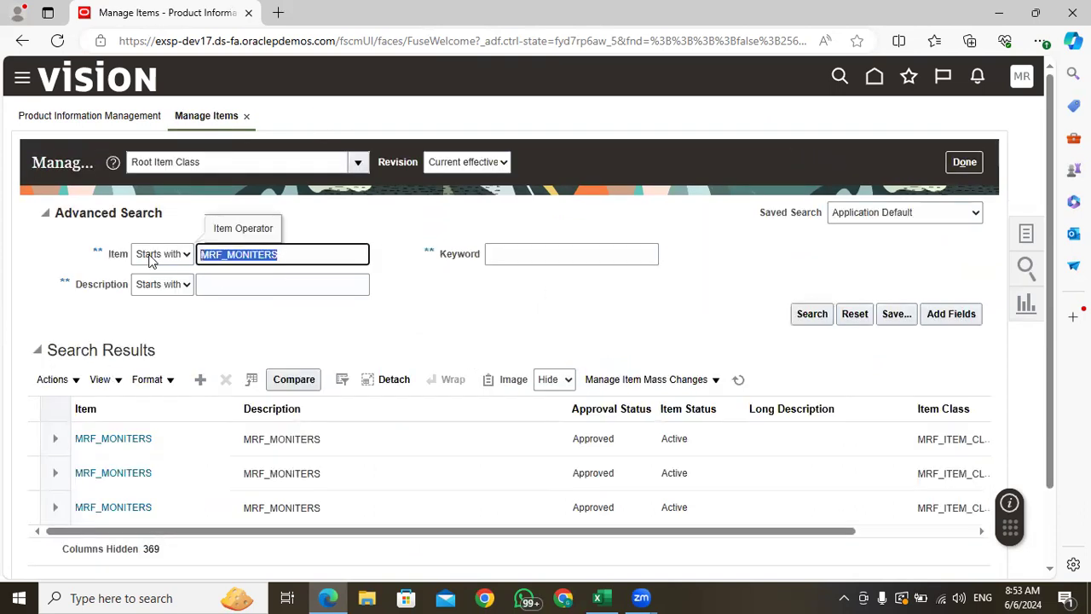
key("BackSpace")
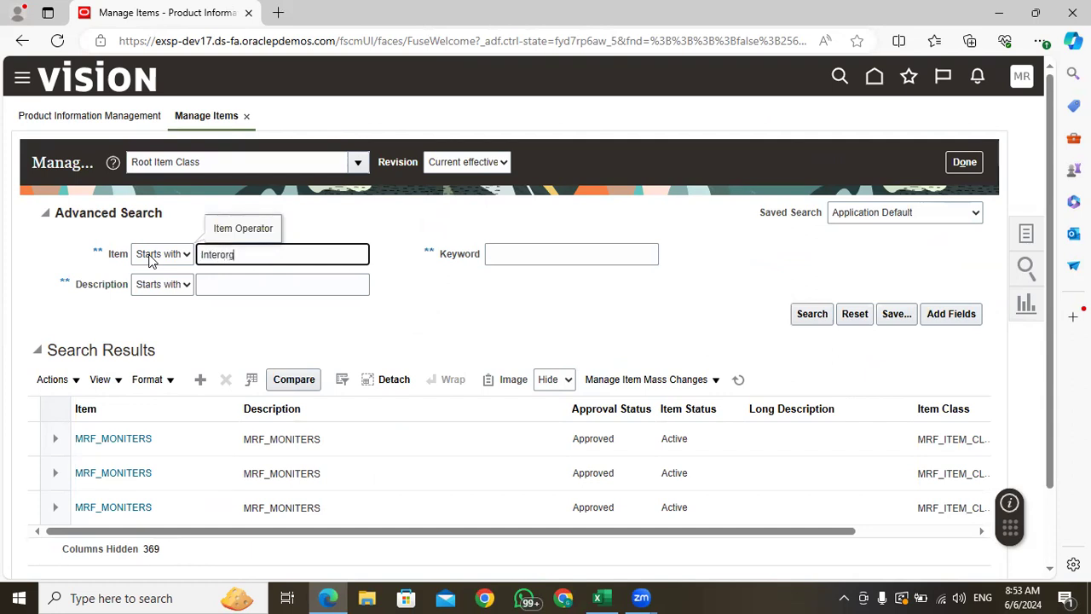
type("Interorg")
key("Return")
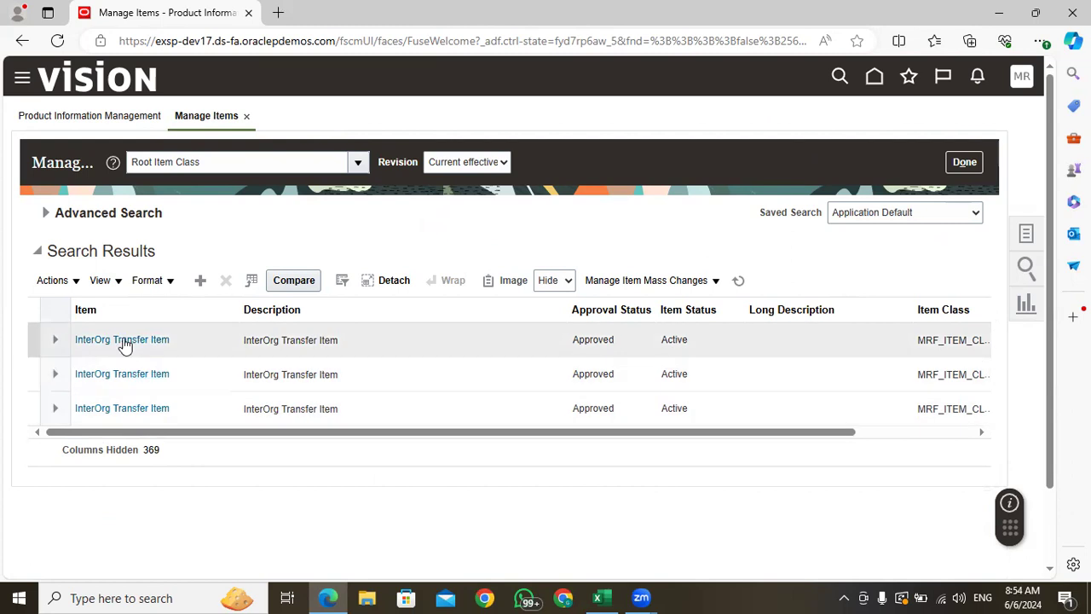
left_click_drag(231, 433, 333, 440)
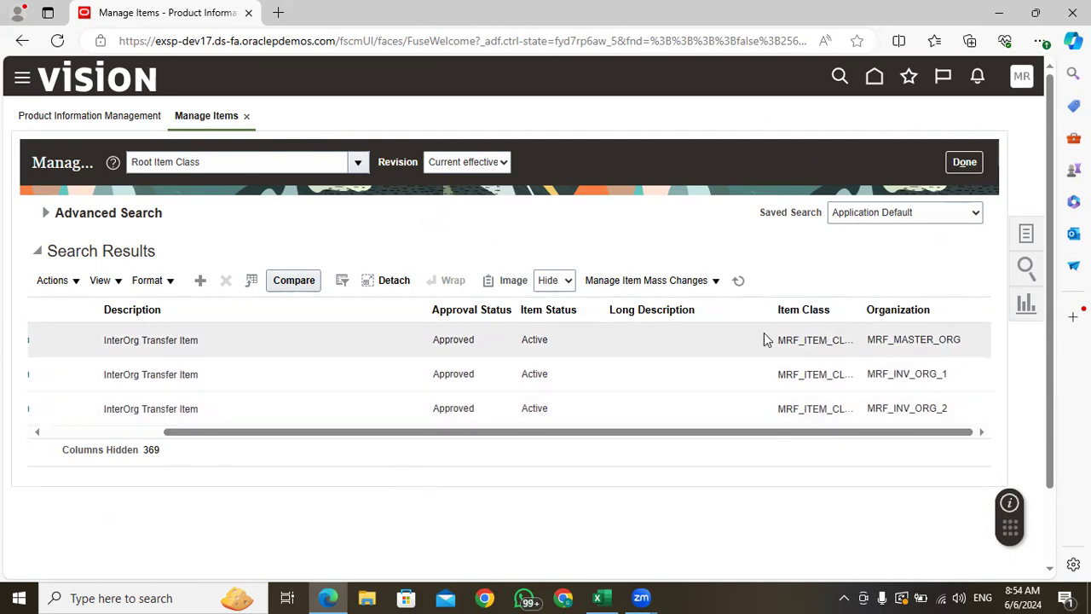
Close the item search and open Inventory Management from the Supply Chain Execution apps on the home page
mouse_move(957, 339)
left_mouse_down()
mouse_move(870, 340)
mouse_move(958, 339)
left_mouse_up()
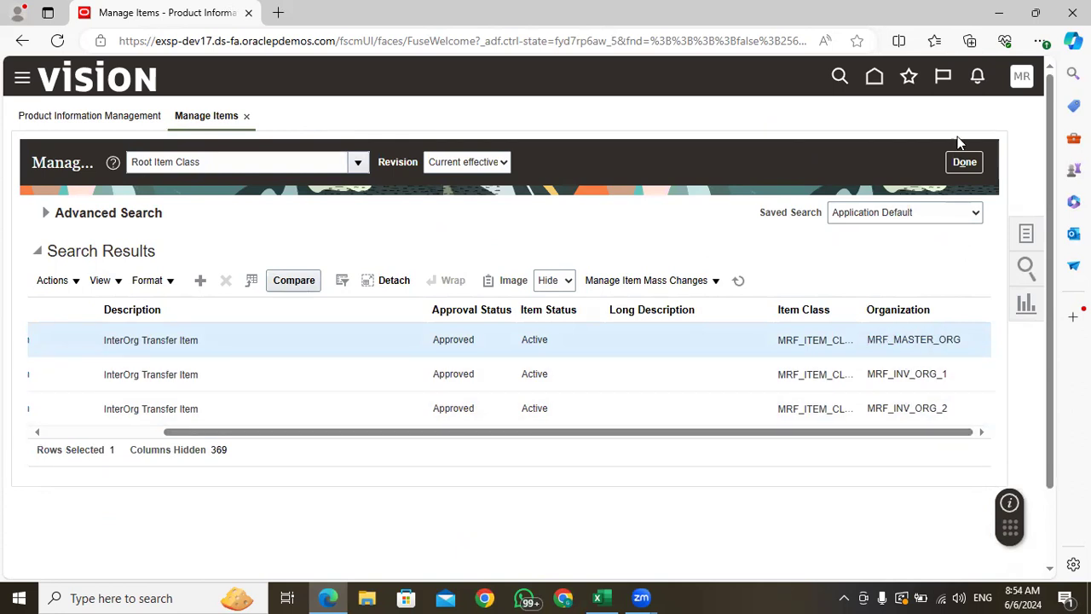
left_click(961, 181)
left_click(964, 164)
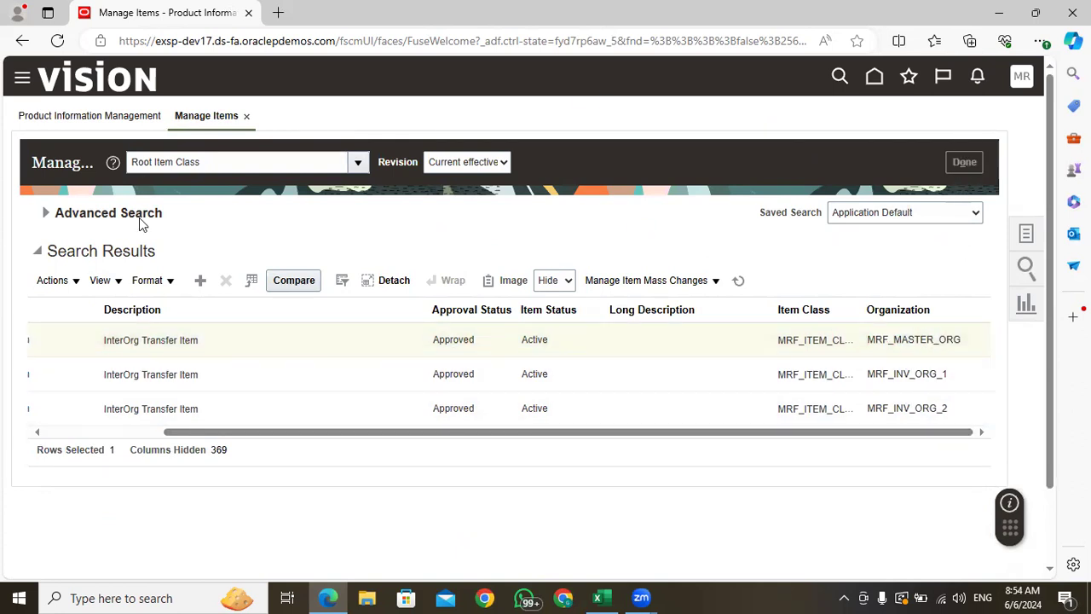
left_click(874, 79)
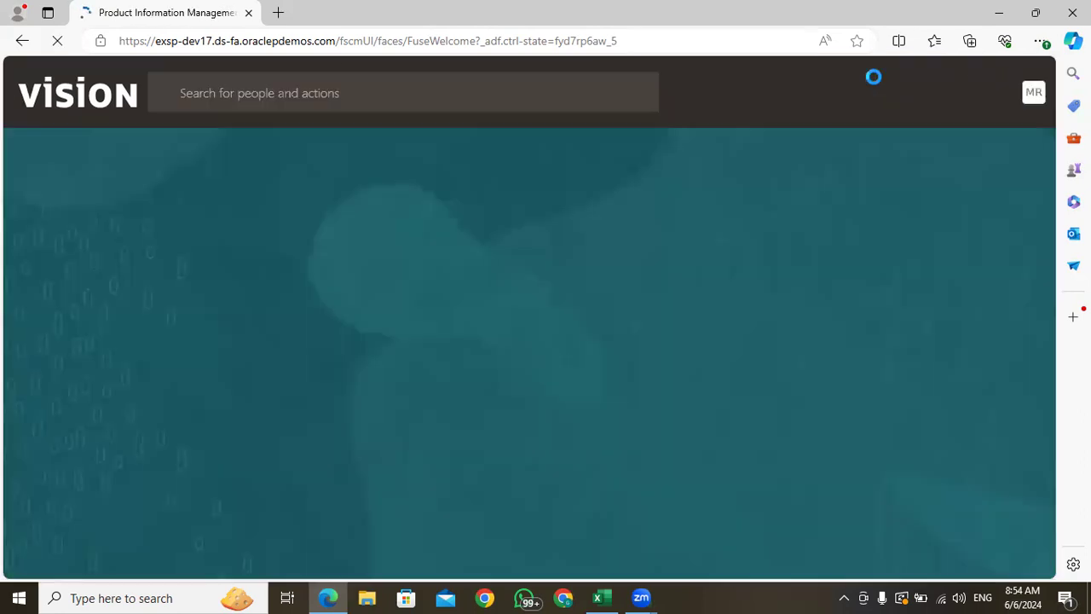
left_click(862, 242)
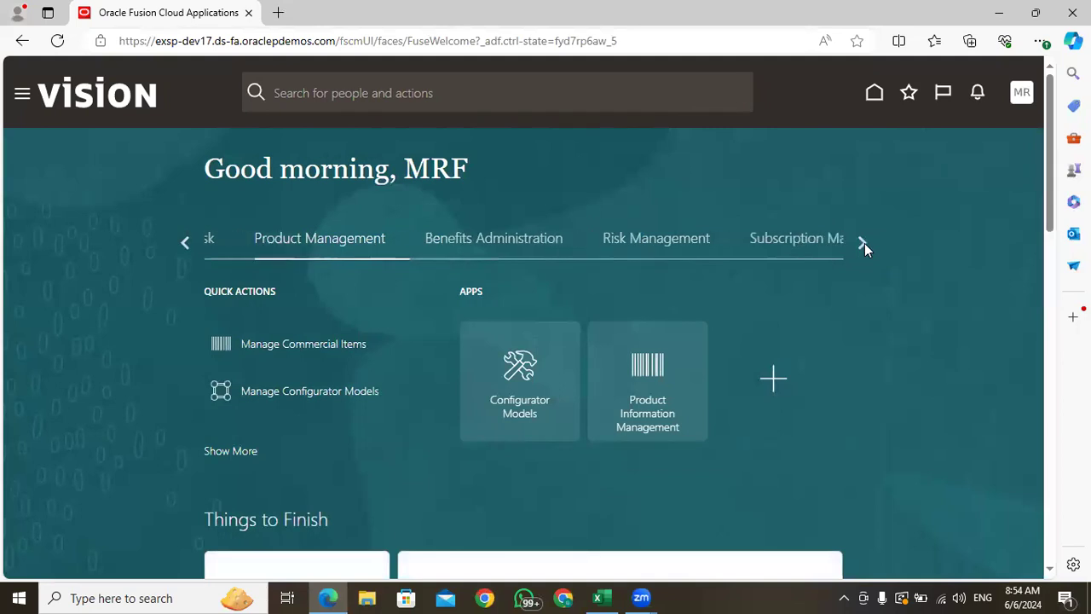
left_click(862, 242)
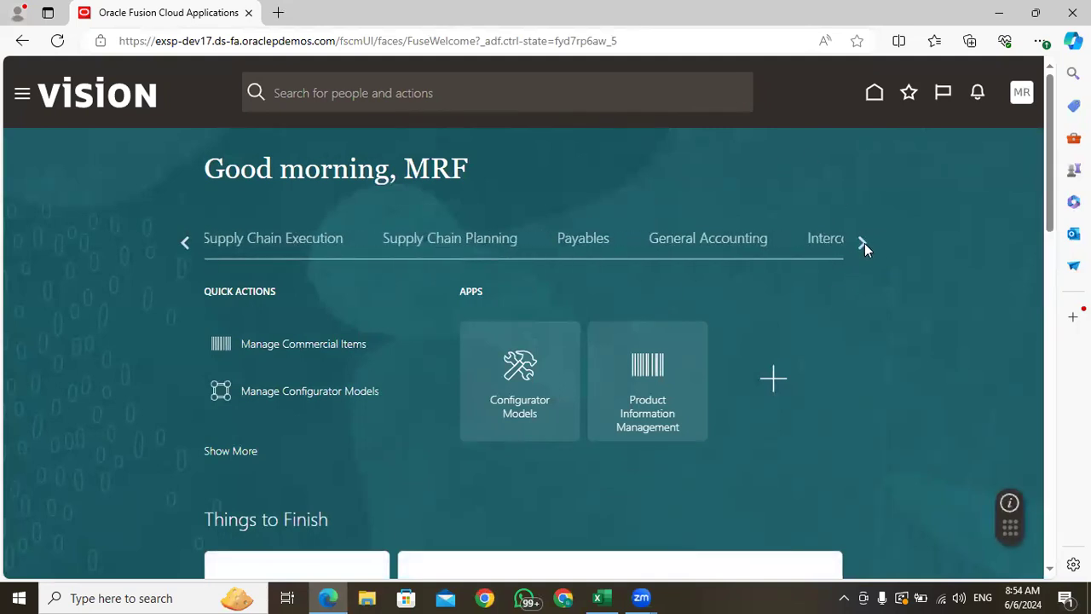
left_click(276, 241)
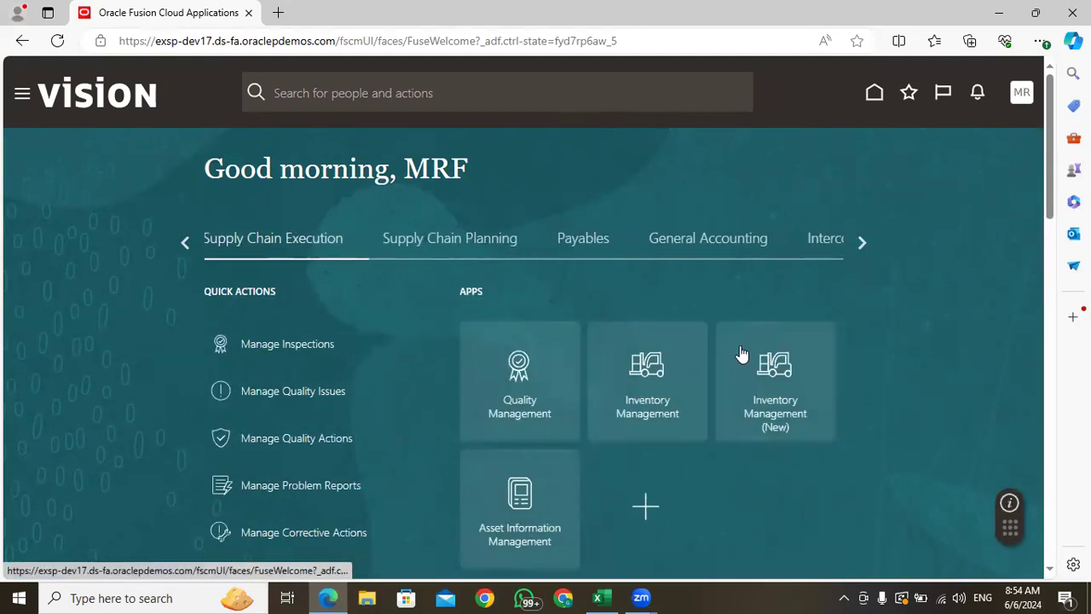
scroll(1040, 154, "down", 1)
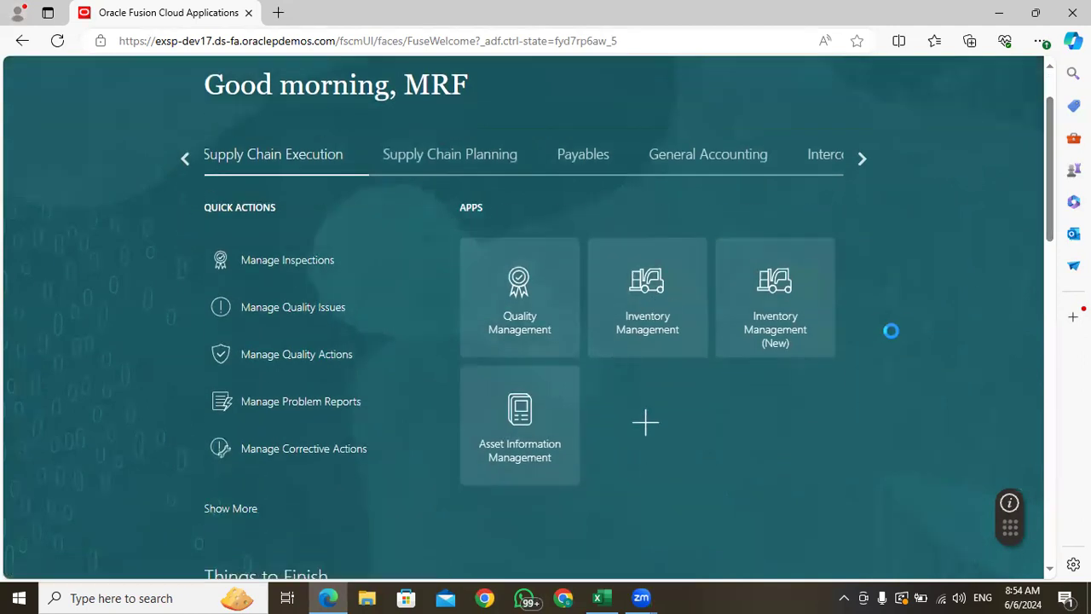
Switch to the Excel training sheet and review the Internsit Transfer flow and the prerequisite setups
left_click(600, 598)
left_click(195, 391)
left_click(348, 391)
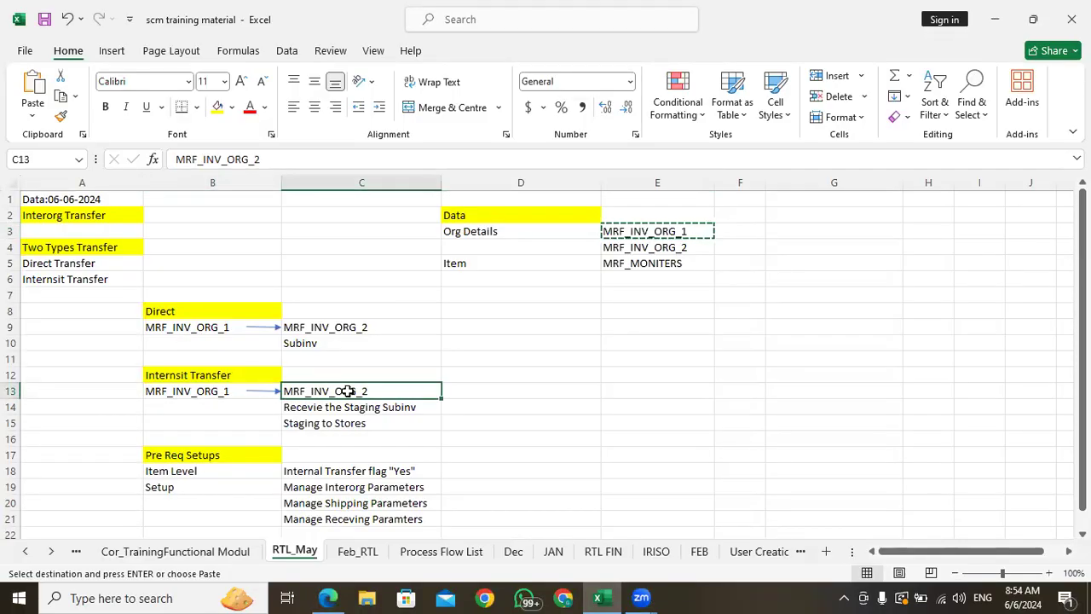
left_click(184, 391)
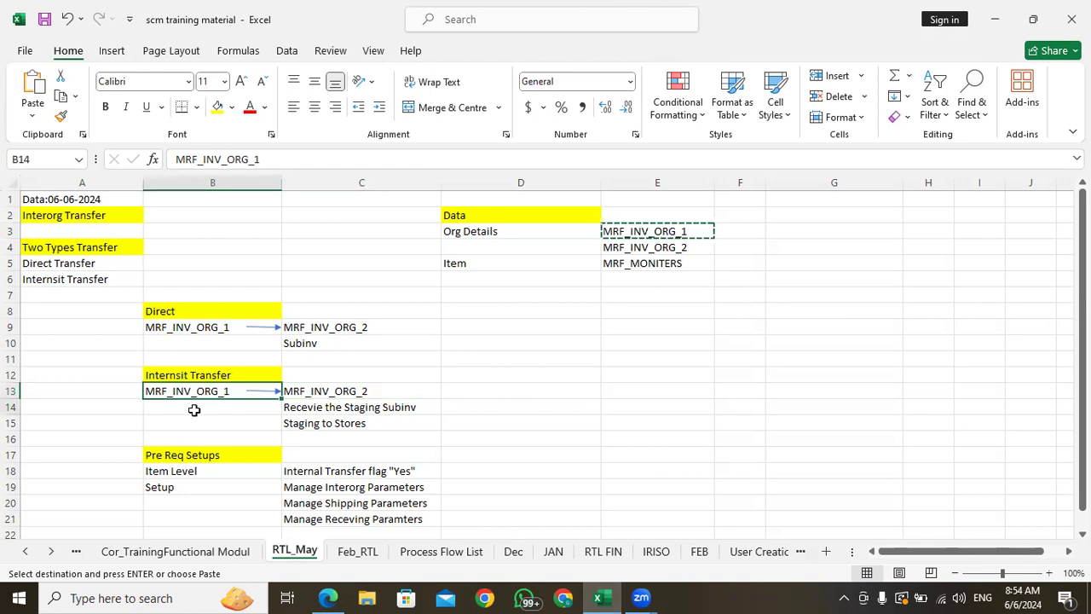
left_click(193, 408)
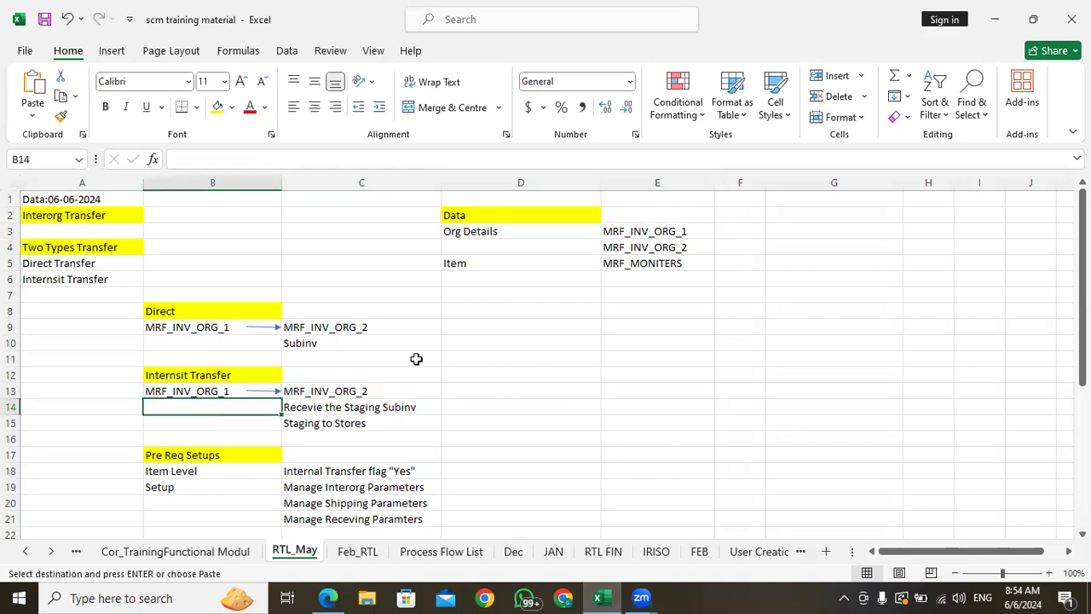
scroll(413, 351, "down", 5)
left_click(195, 328)
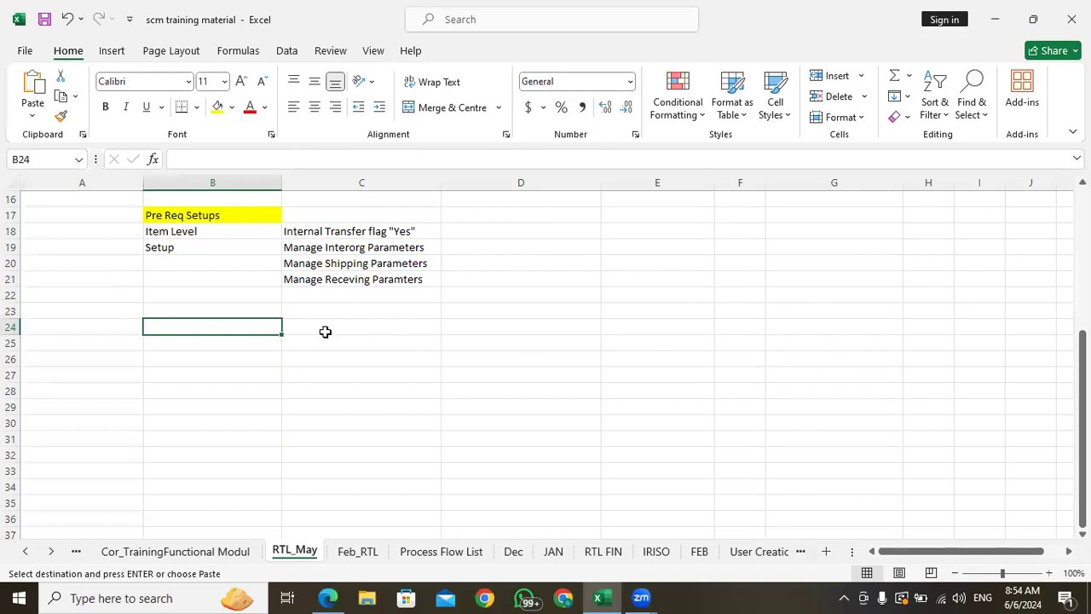
left_click(313, 323)
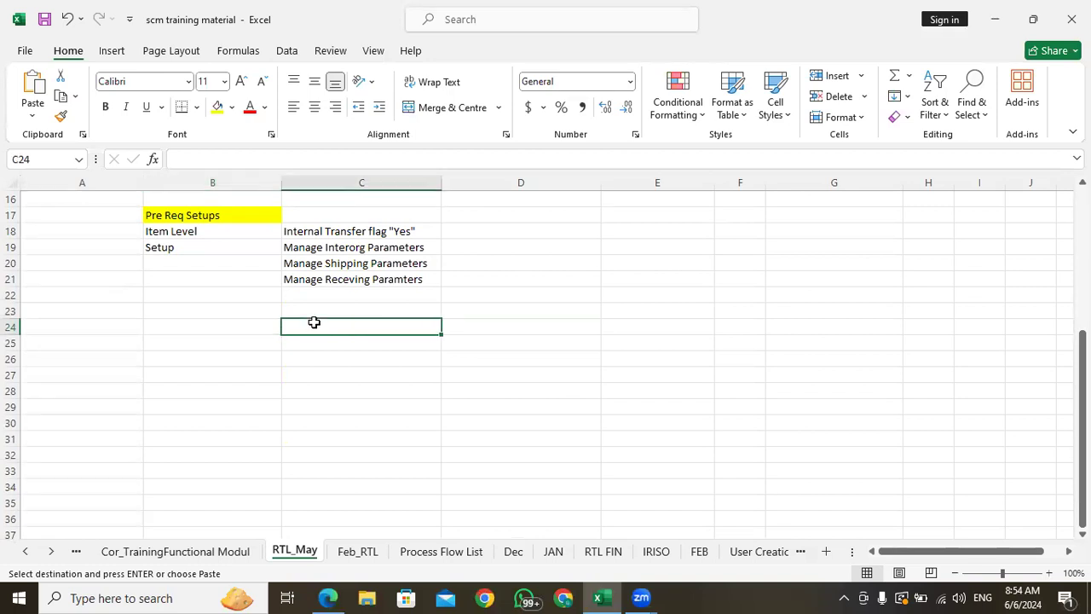
left_click(252, 311)
left_click(321, 314)
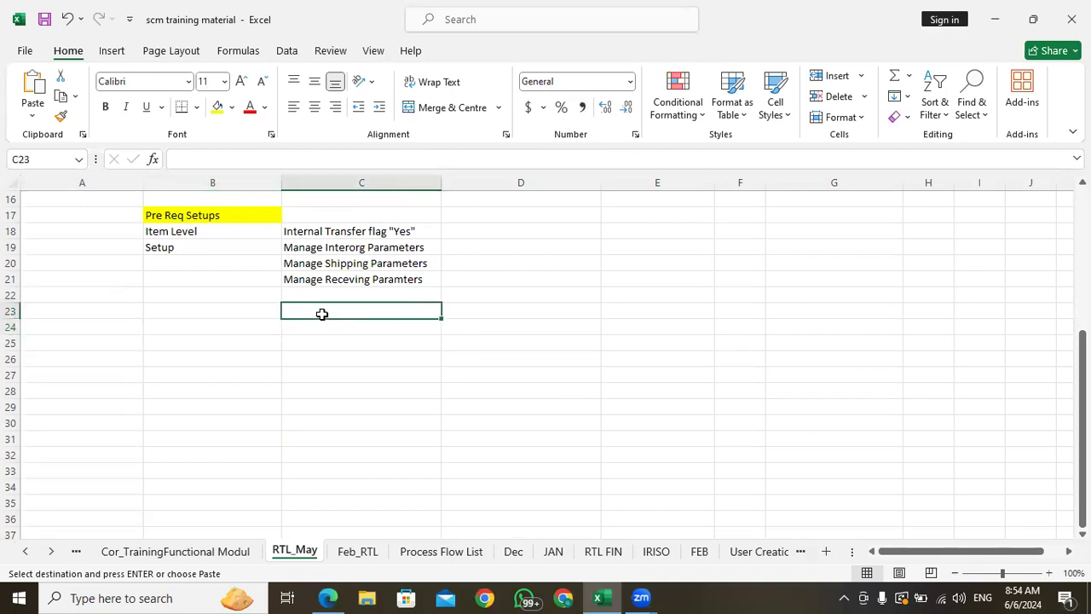
Enter Process Flow in B23, with Item Created with Specifications in C23 and Create Misc Trans(Receipts) in C24
left_click(250, 308)
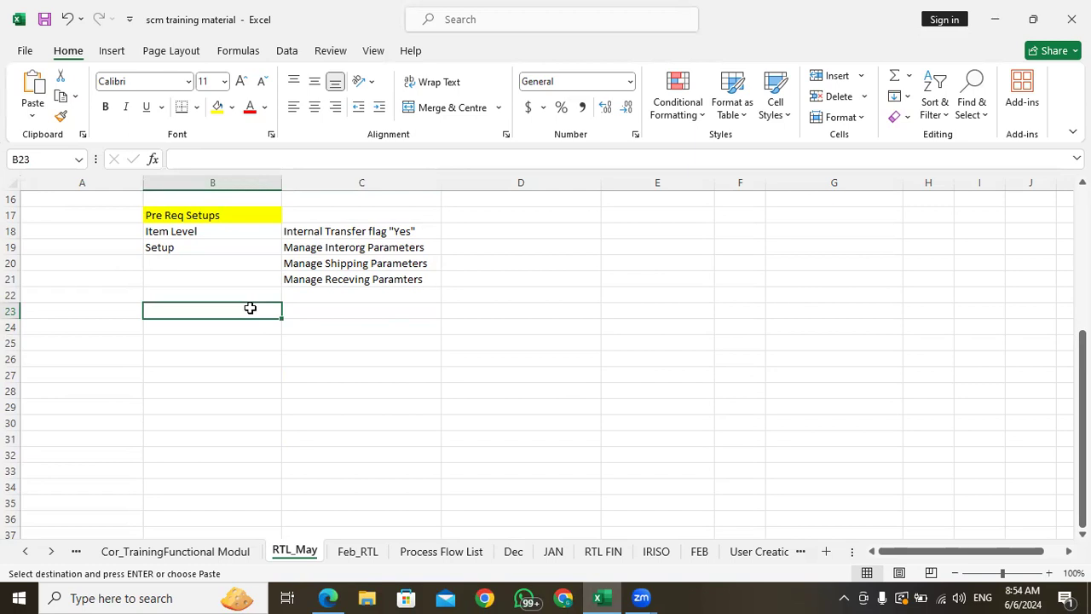
type("Process Flow")
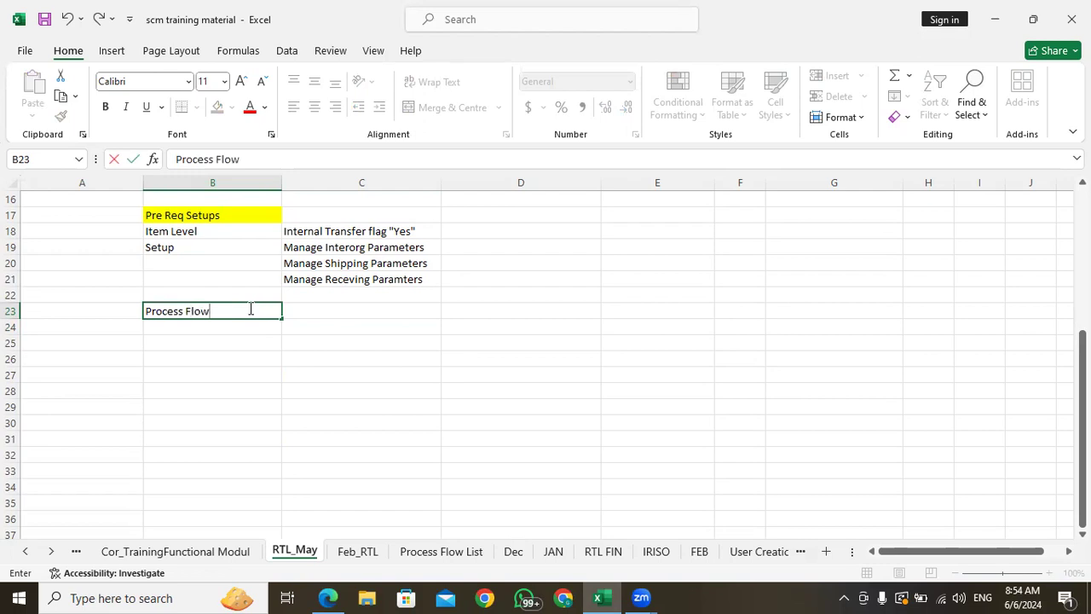
key("Tab")
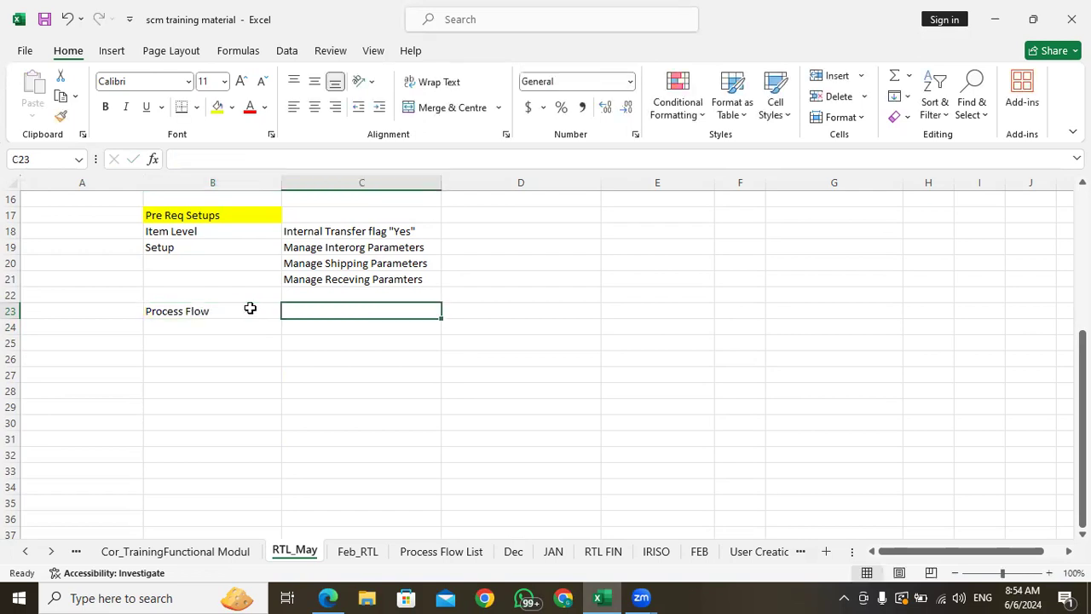
type("Item Cr")
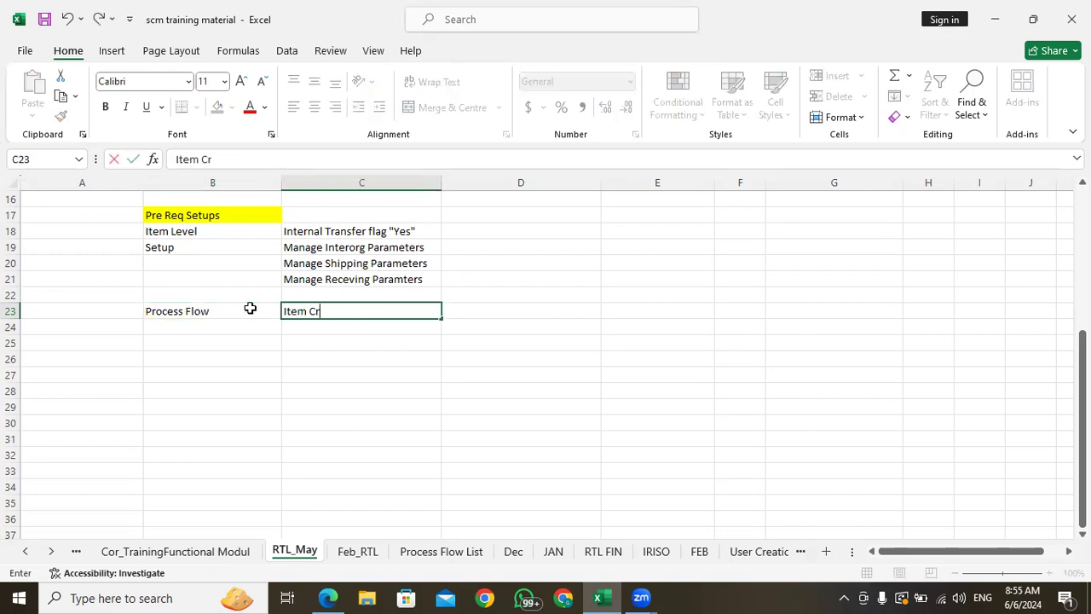
type("eated with Specifications")
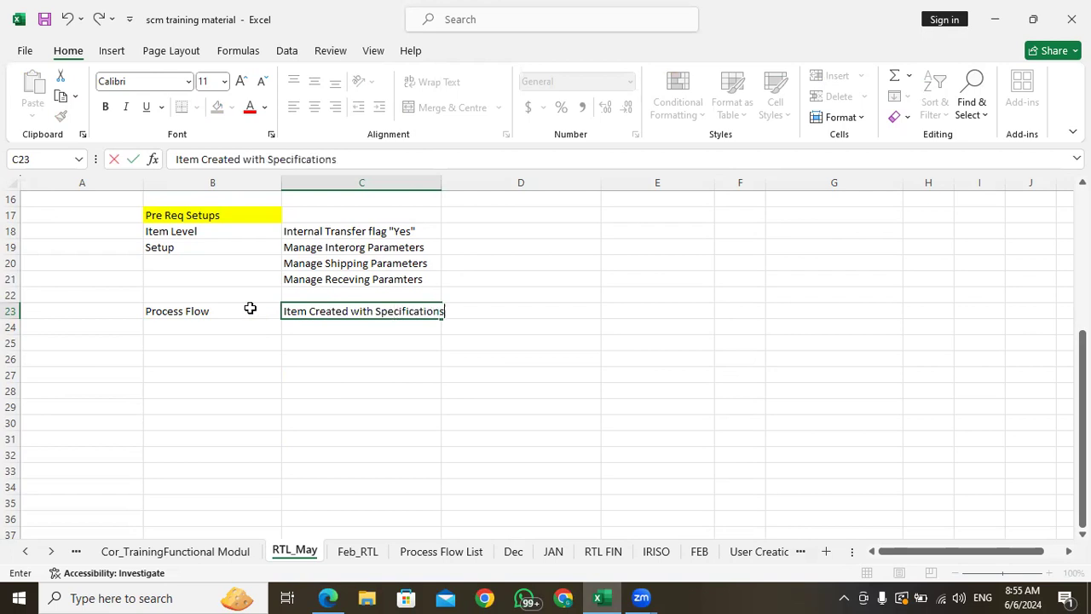
left_click(305, 325)
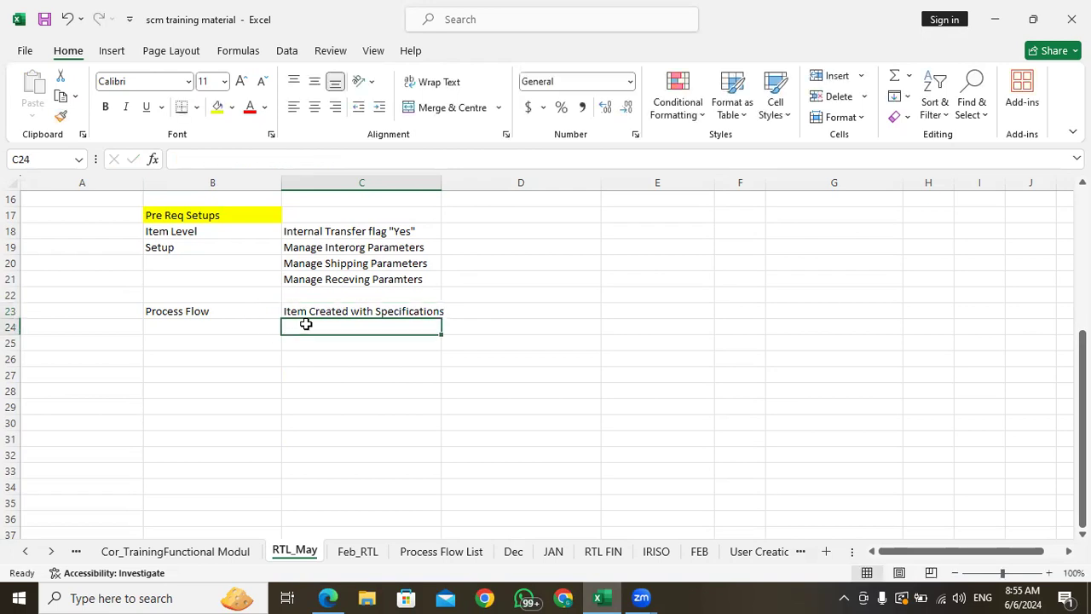
type("Create Misc Trans(Receipts")
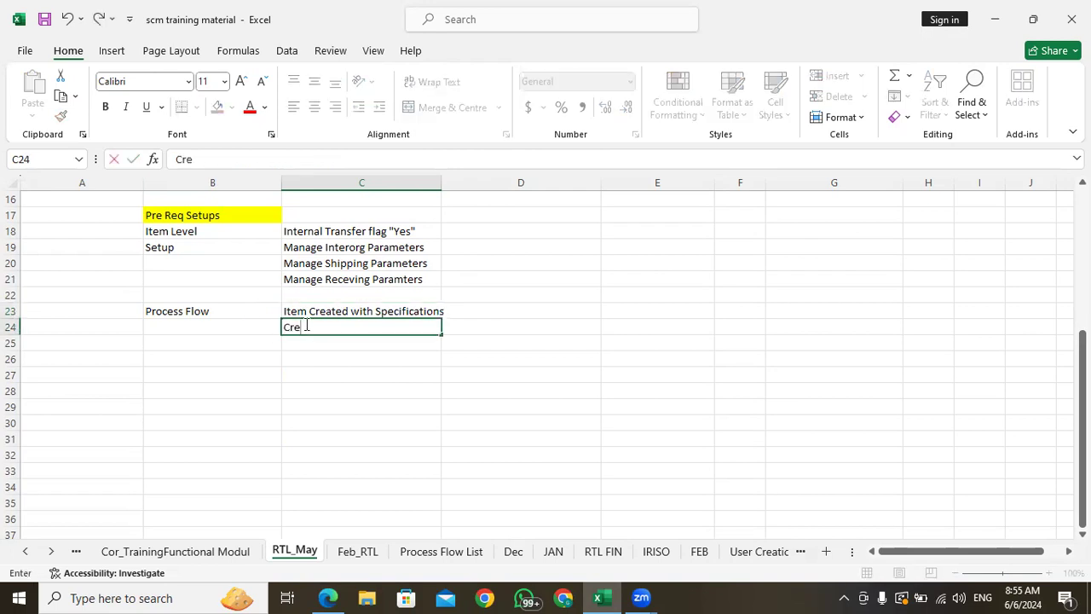
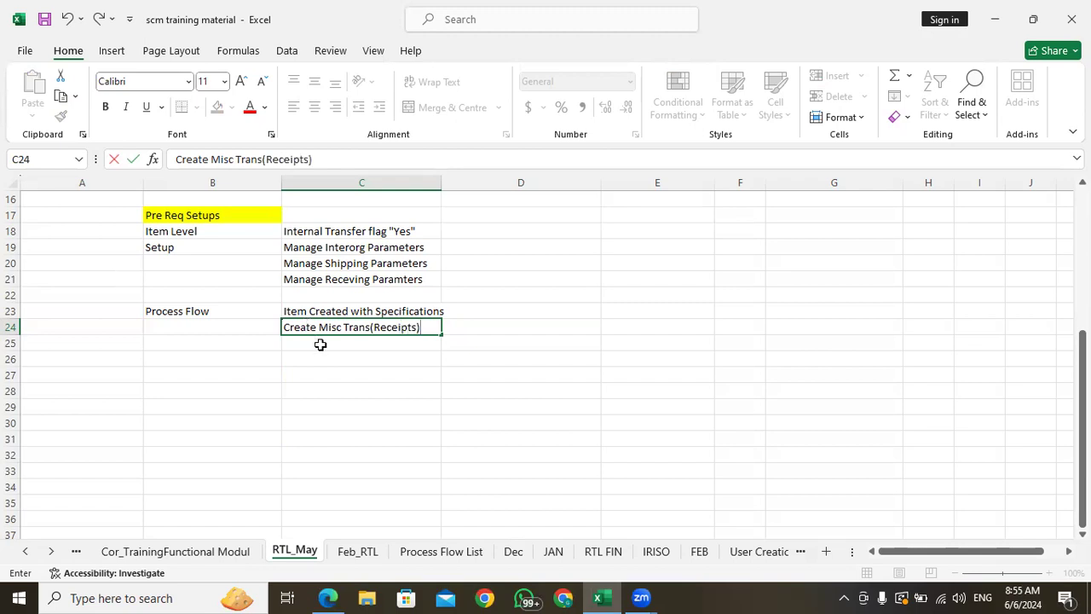
left_click(320, 344)
left_click(336, 327)
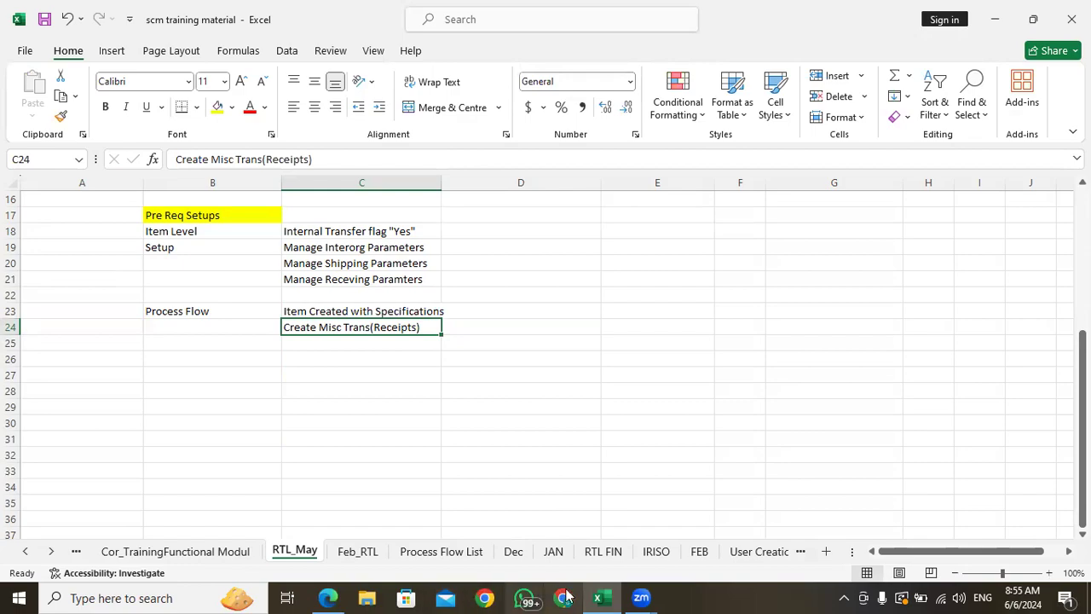
Switch back to Oracle Inventory Management and set the inventory organization to MRF_INV_ORG_1, copying the name from the Excel sheet
left_click(328, 597)
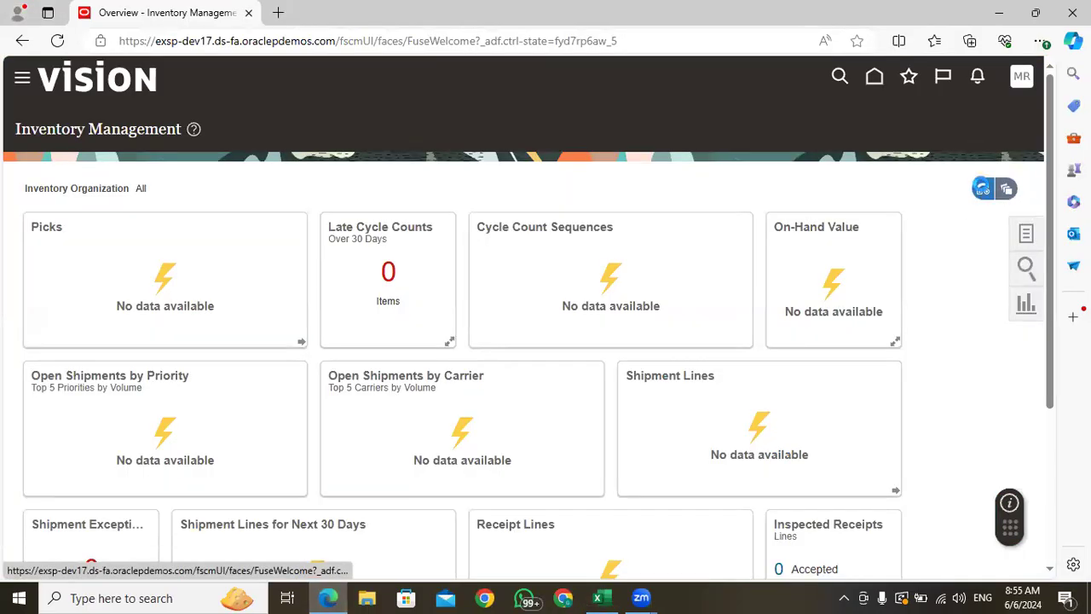
left_click(983, 190)
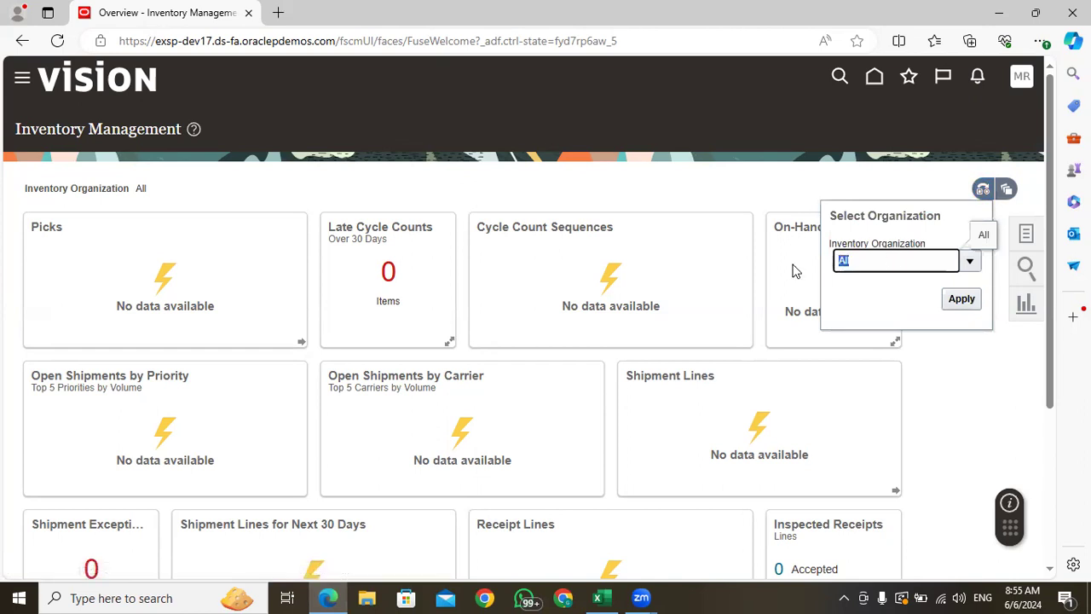
left_click(598, 598)
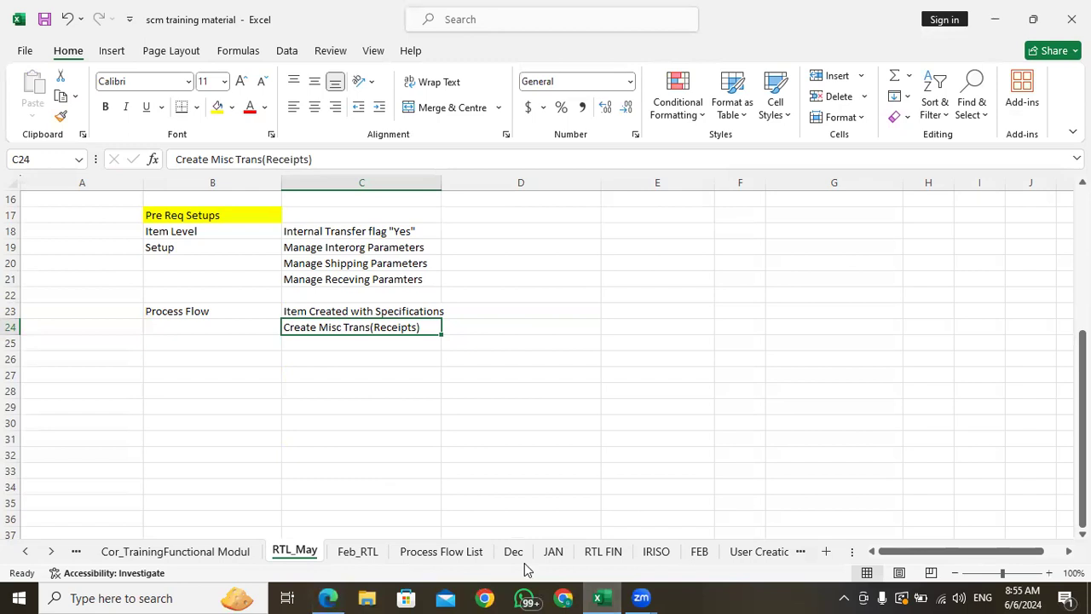
scroll(418, 288, "up", 5)
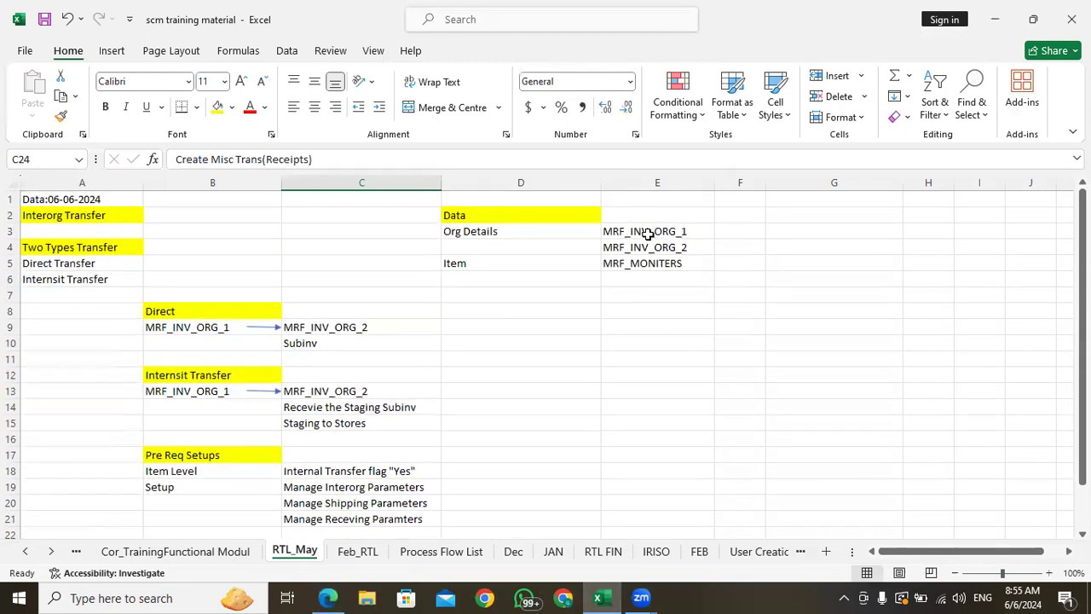
left_click(648, 234)
key("ctrl+c")
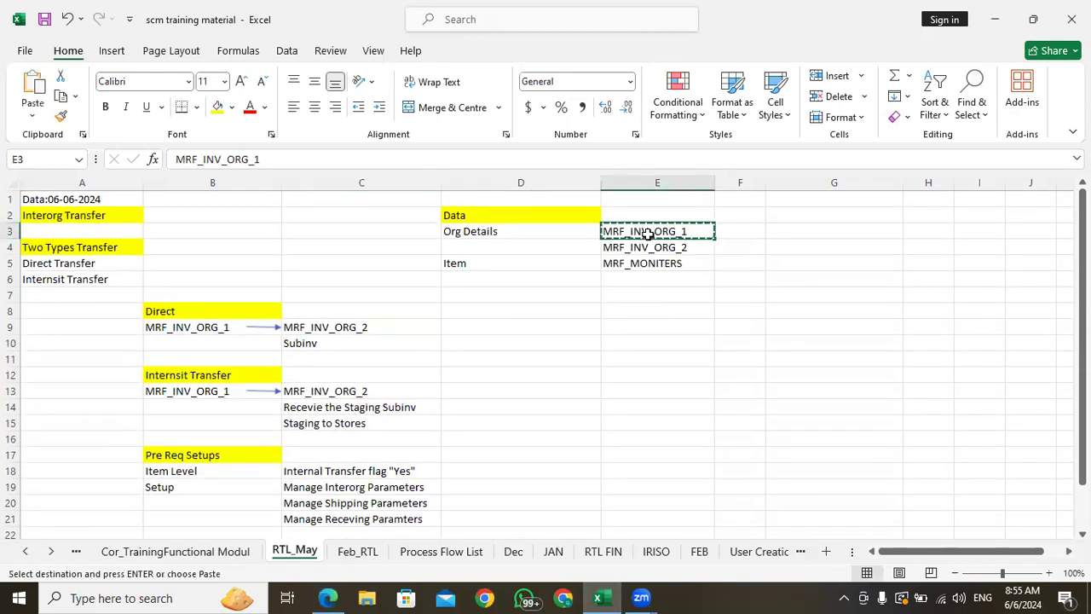
left_click(327, 598)
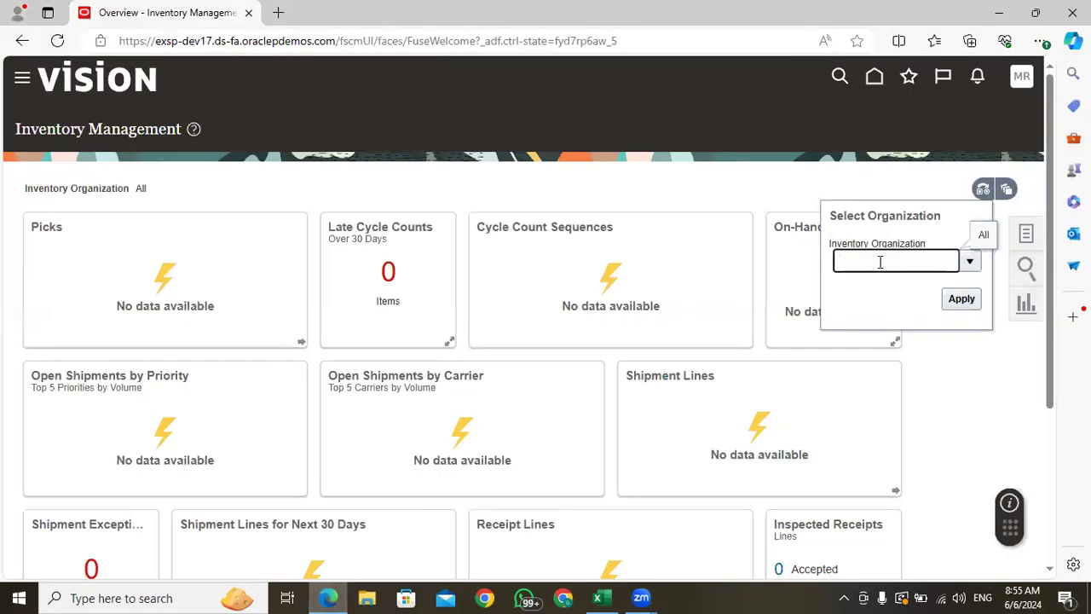
key("ctrl+v")
left_click(961, 298)
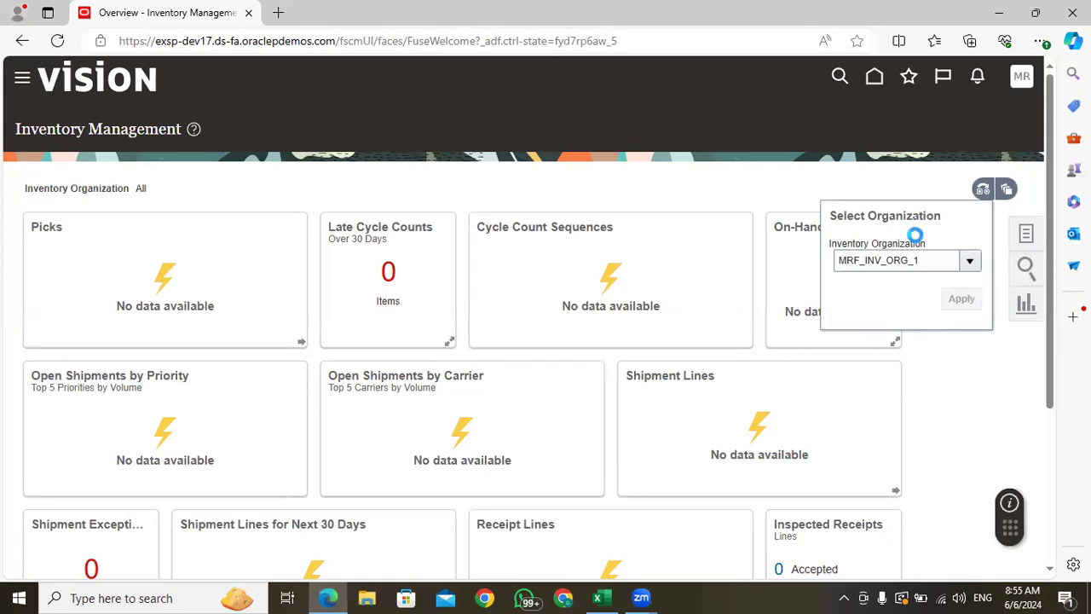
Start a miscellaneous transaction with the type Miscellaneous Receipt and Use Current Item Cost set to No
left_click(1026, 234)
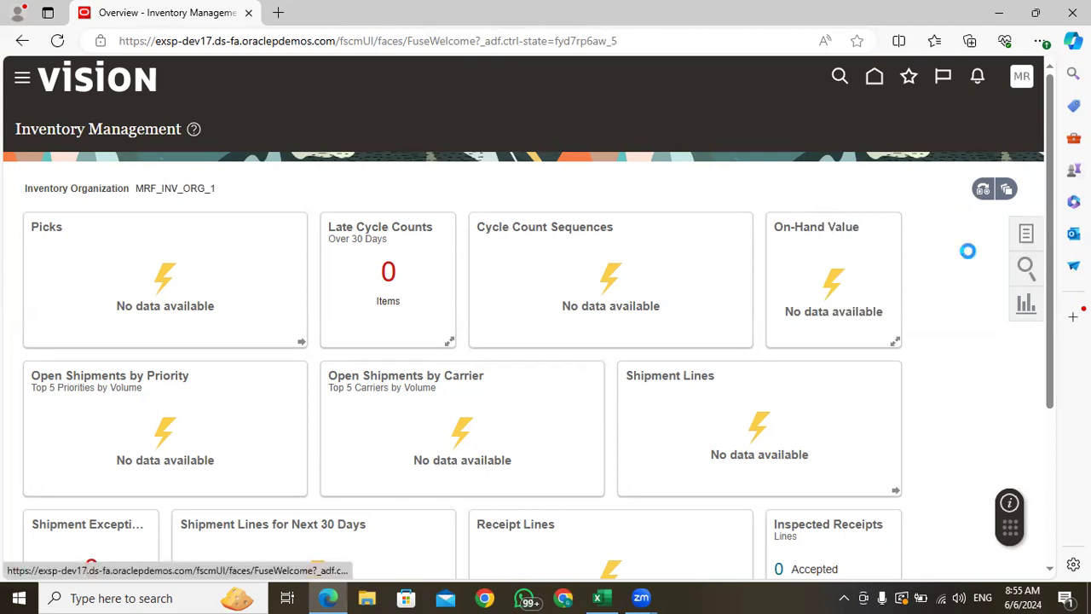
left_click(971, 171)
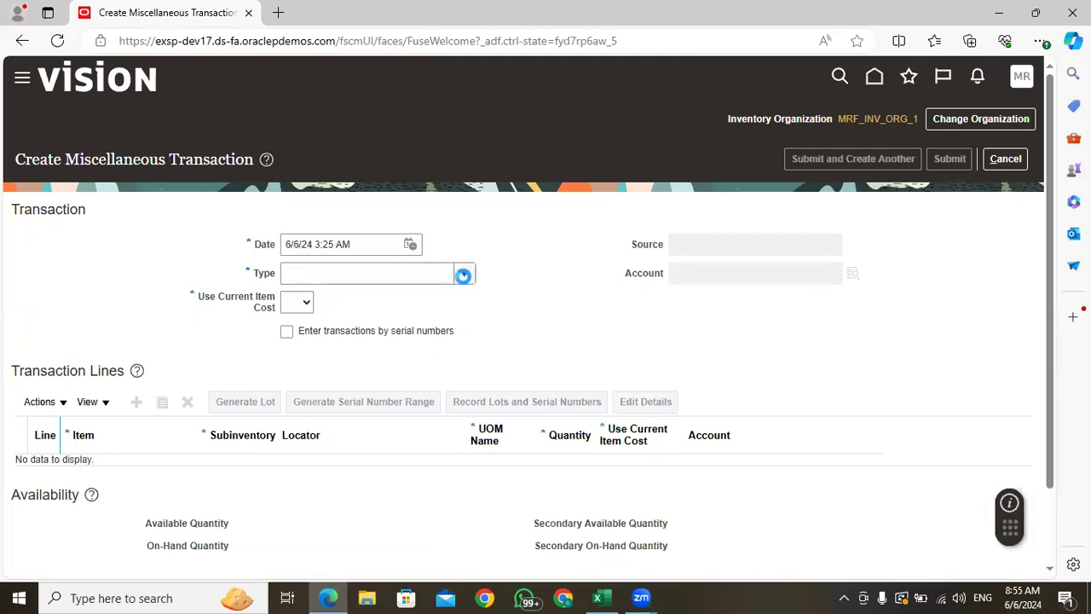
left_click(463, 276)
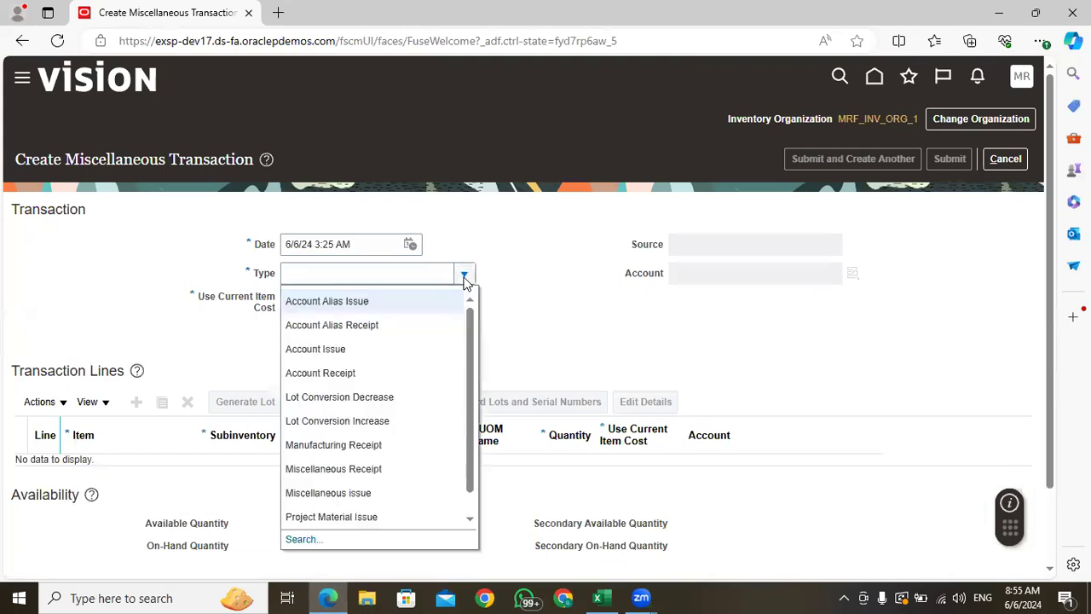
left_click(344, 468)
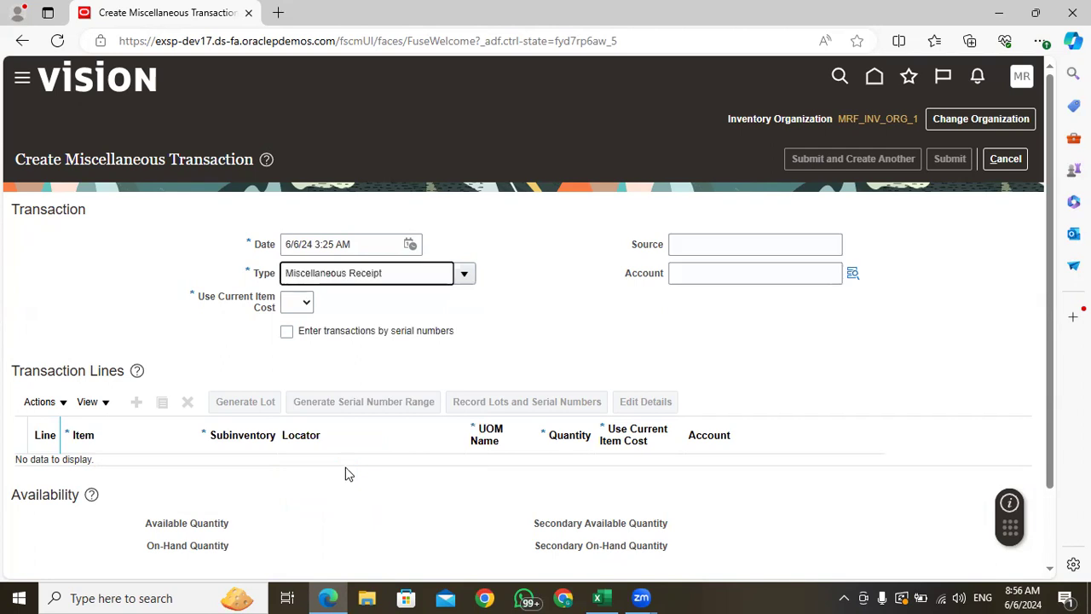
left_click(304, 304)
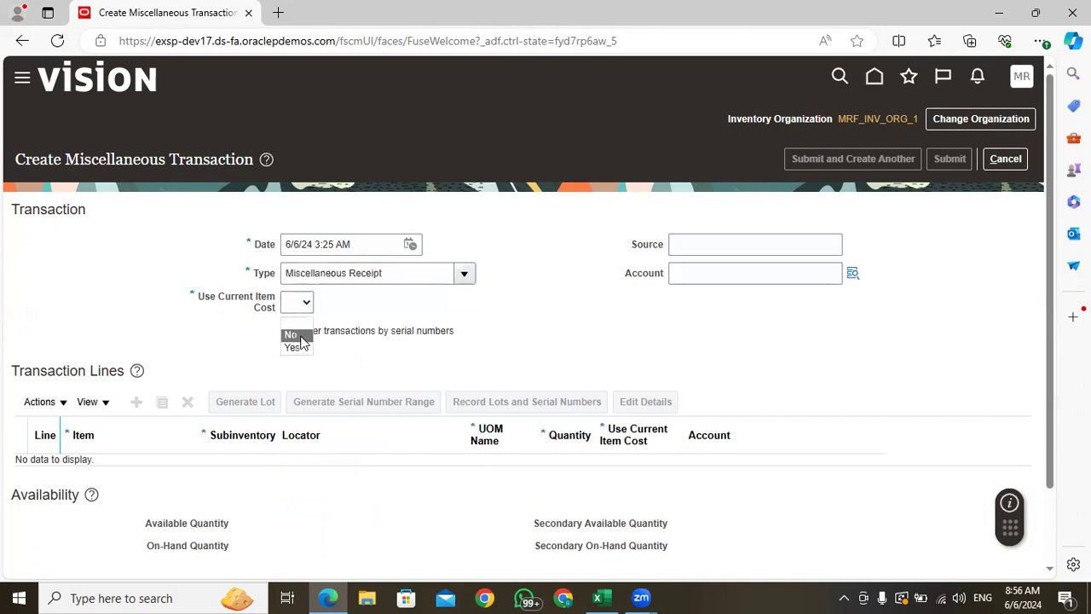
left_click_drag(390, 276, 272, 280)
left_click(298, 309)
left_click(294, 341)
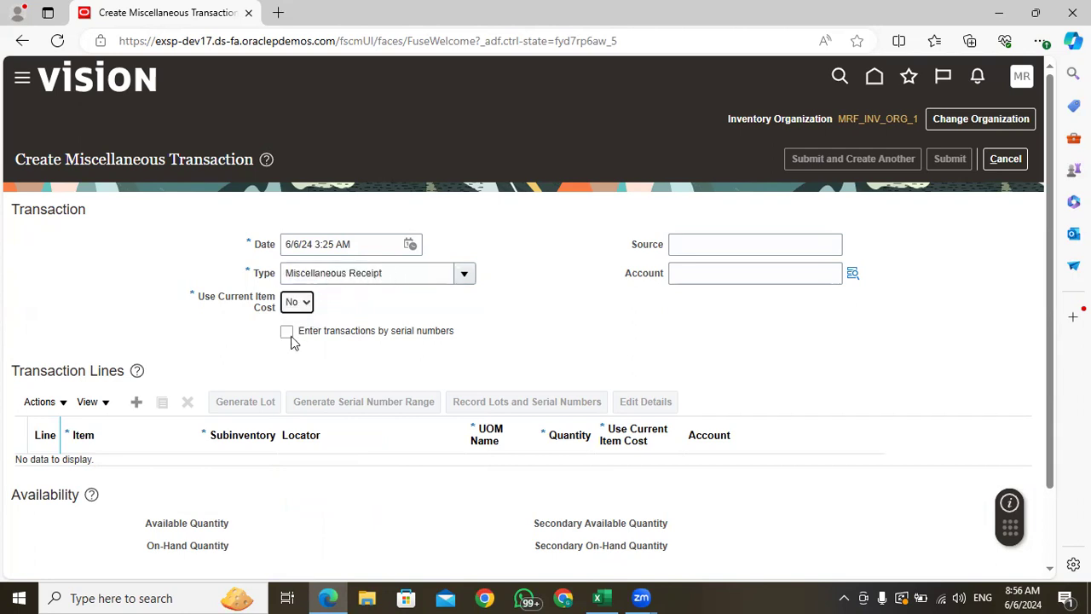
Add a transaction line for InterOrg Transfer Item with subinventory S1 and quantity 100
left_click(137, 404)
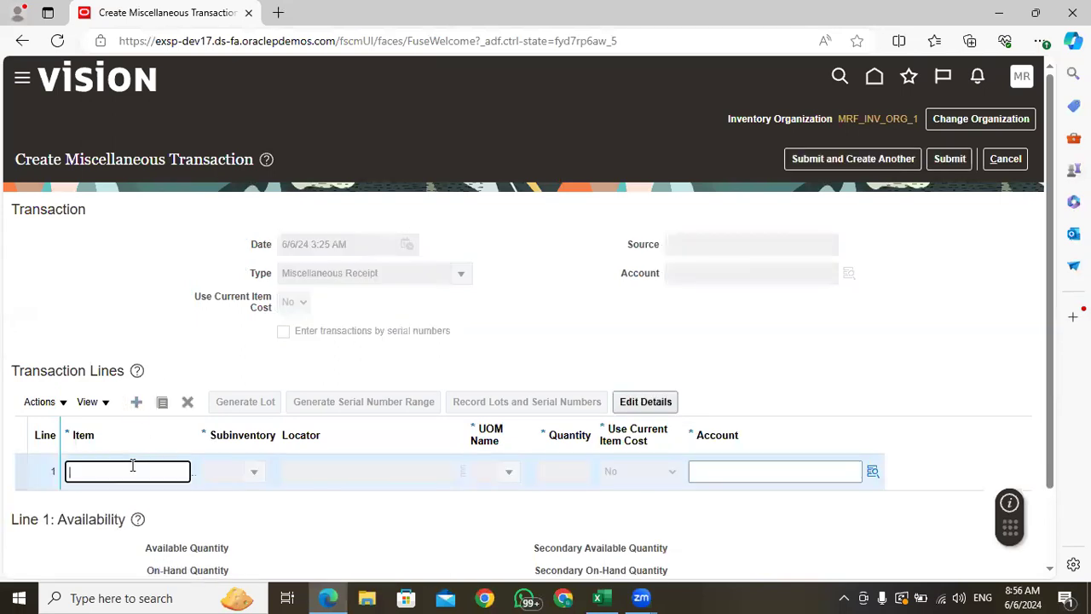
type("Interorg")
key("Tab")
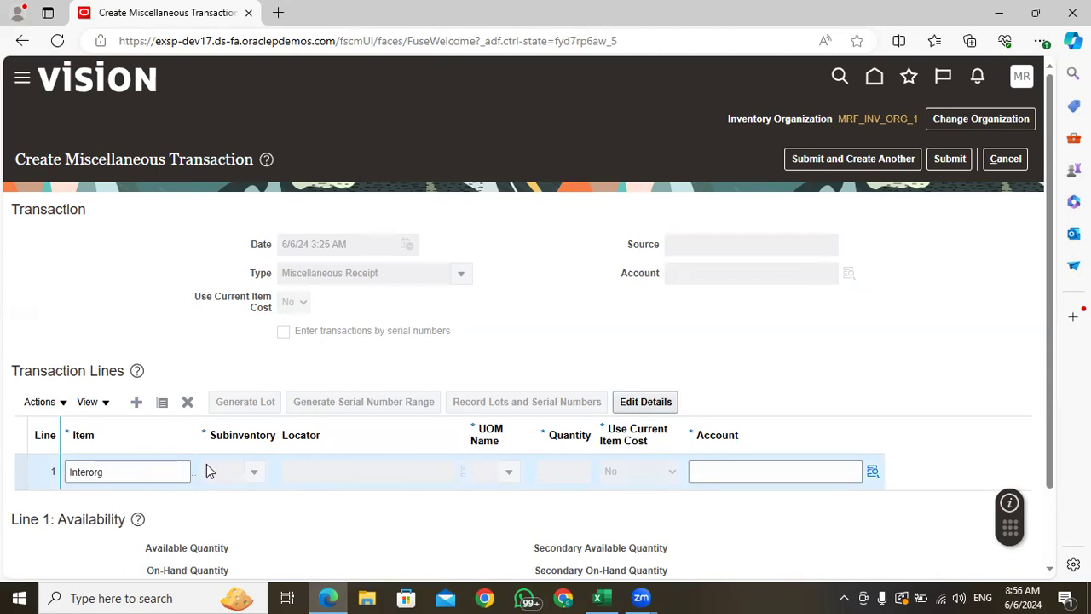
left_click(253, 474)
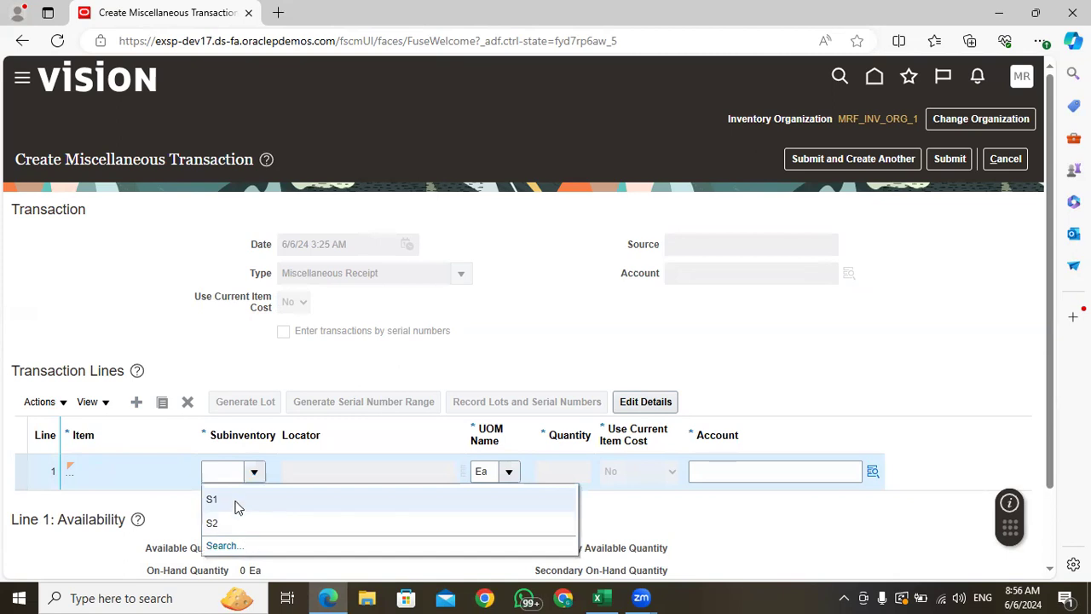
left_click(237, 503)
left_click(564, 471)
type("100")
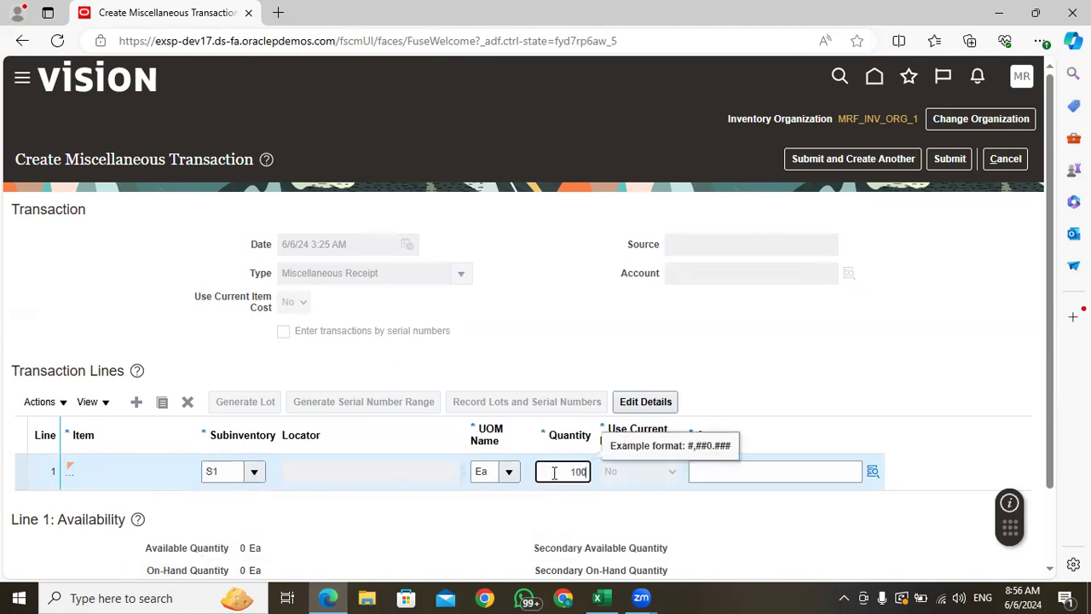
left_click(921, 358)
Look up the account combinations for the line and assign 101.10.63553.000.000.000
left_click(873, 471)
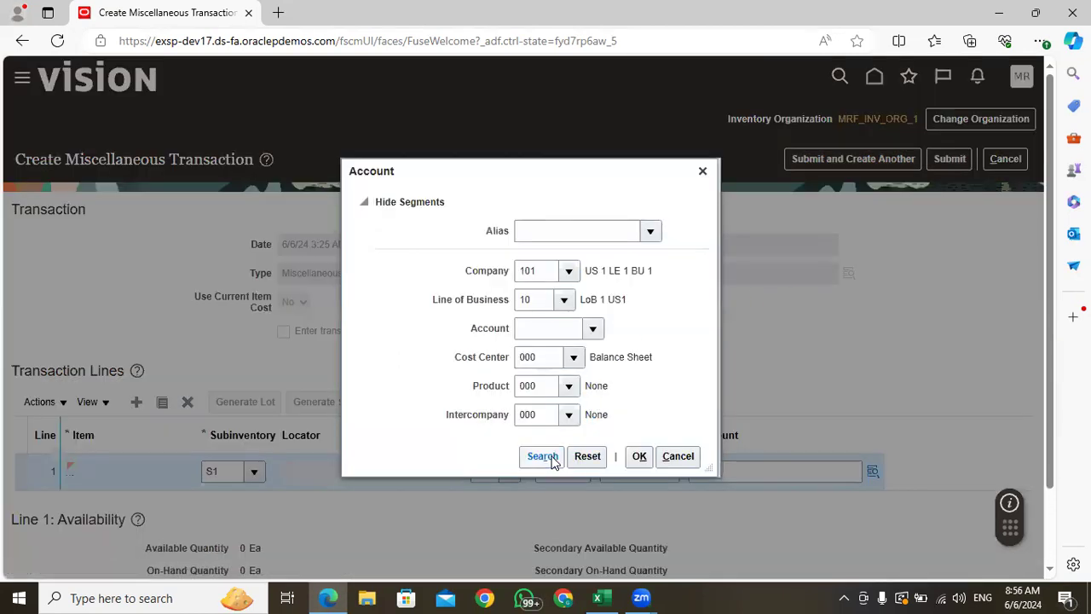
left_click(552, 461)
left_click(540, 350)
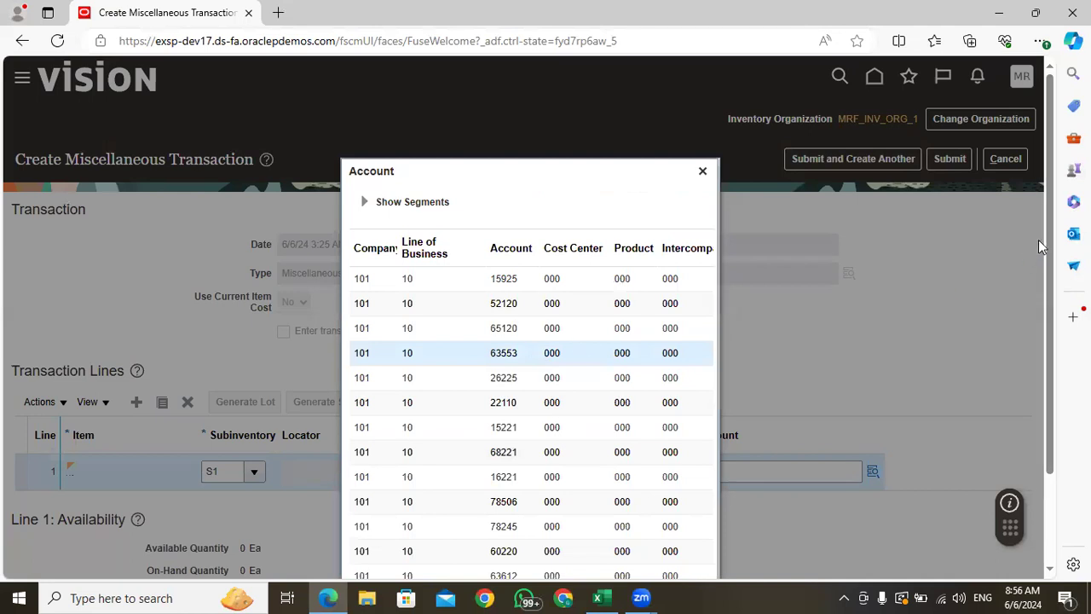
scroll(1051, 339, "down", 1)
scroll(1050, 338, "down", 1)
left_click(639, 557)
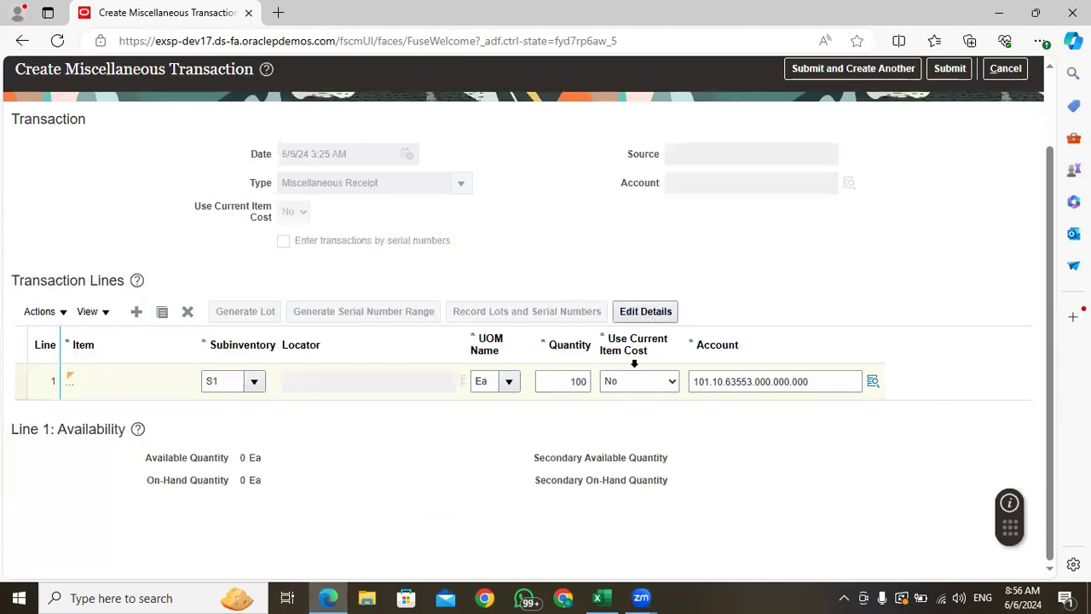
Enter an Item price unit cost of 100 USD in the line's cost details and submit the miscellaneous receipt
left_click(645, 313)
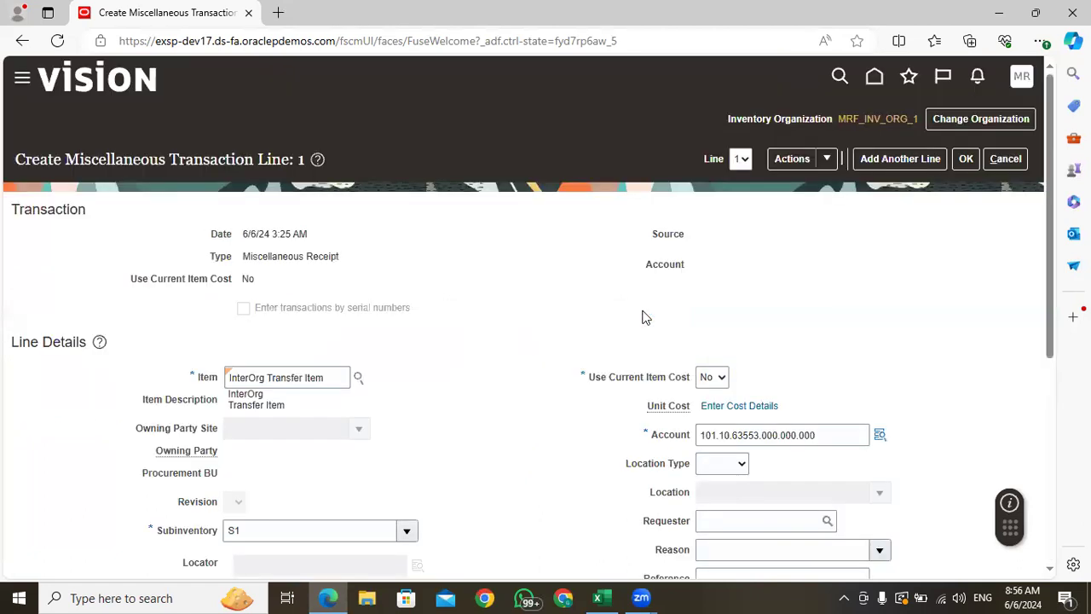
left_click(746, 406)
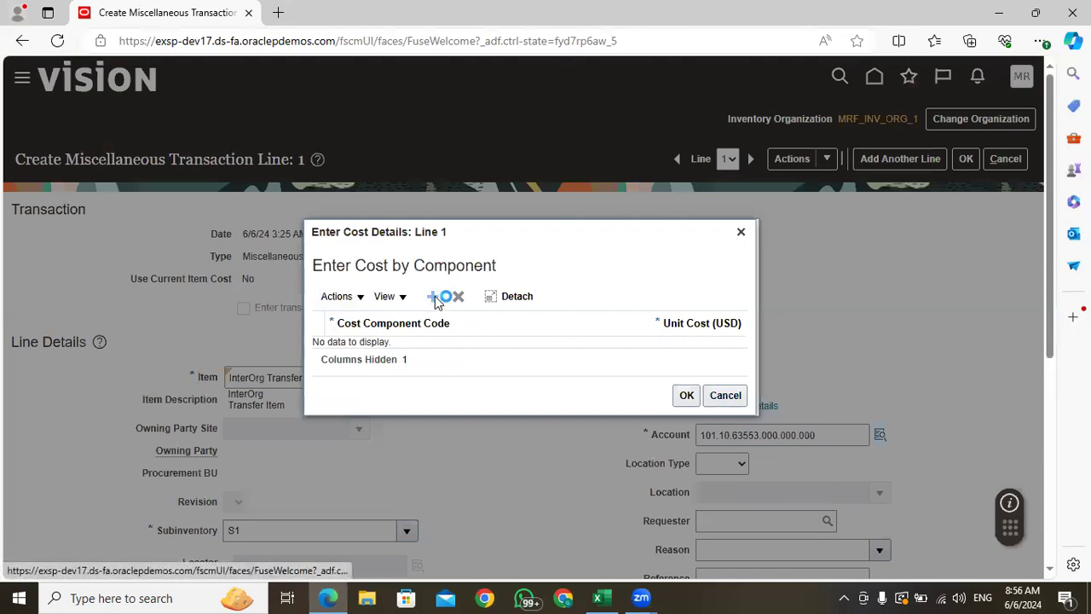
left_click(435, 300)
left_click(435, 342)
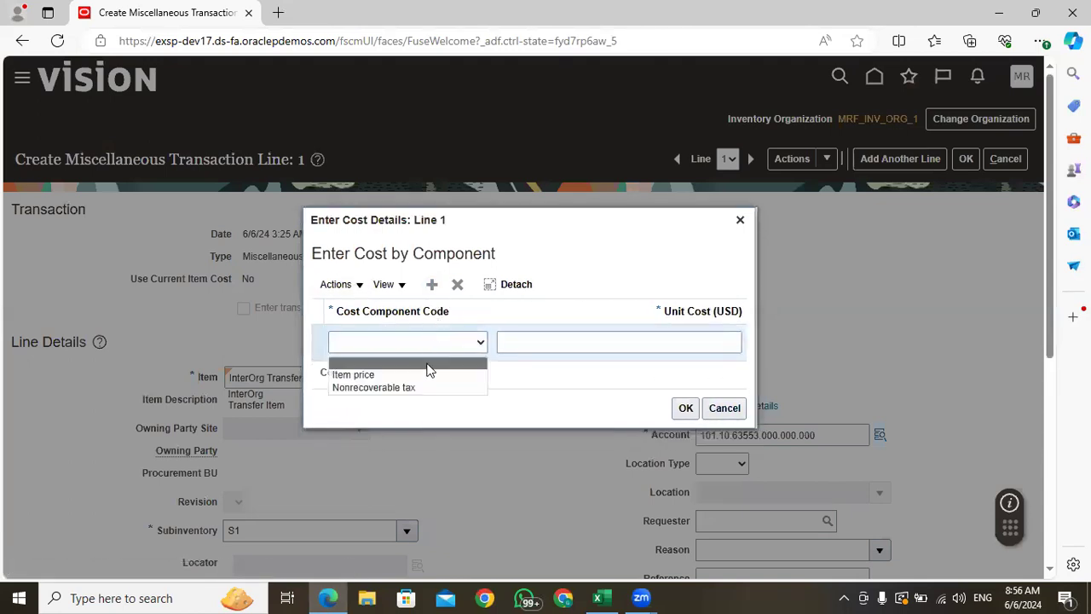
left_click(420, 379)
left_click(552, 343)
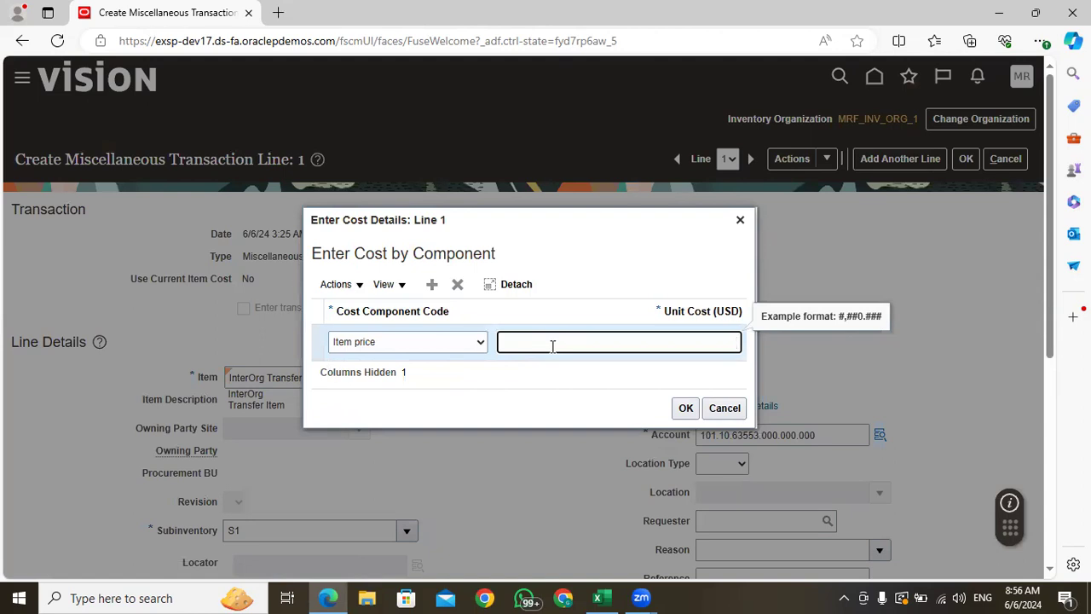
type("100")
left_click(685, 408)
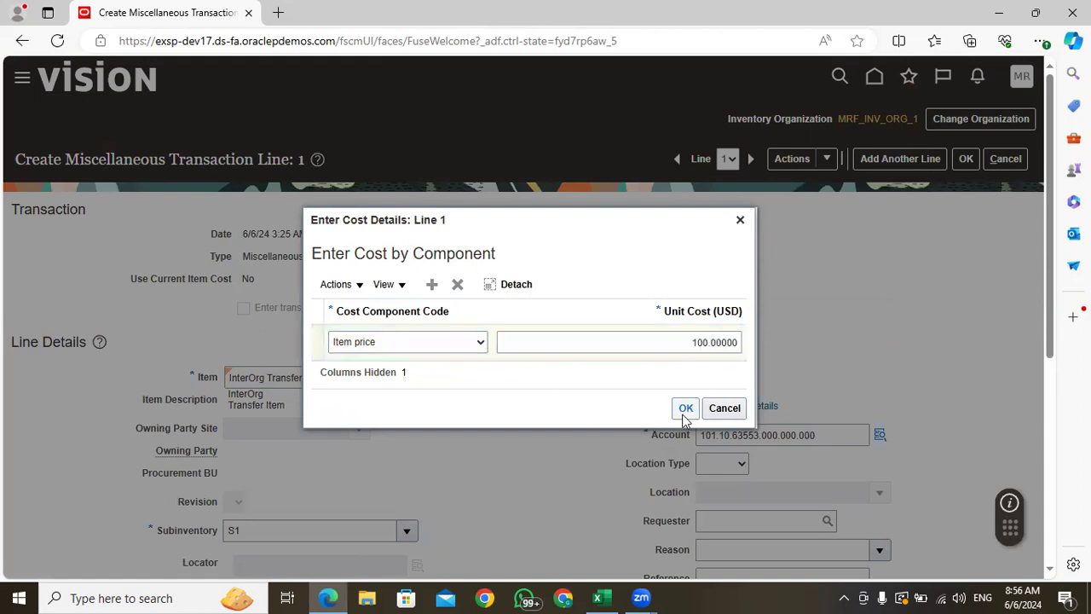
left_click(964, 160)
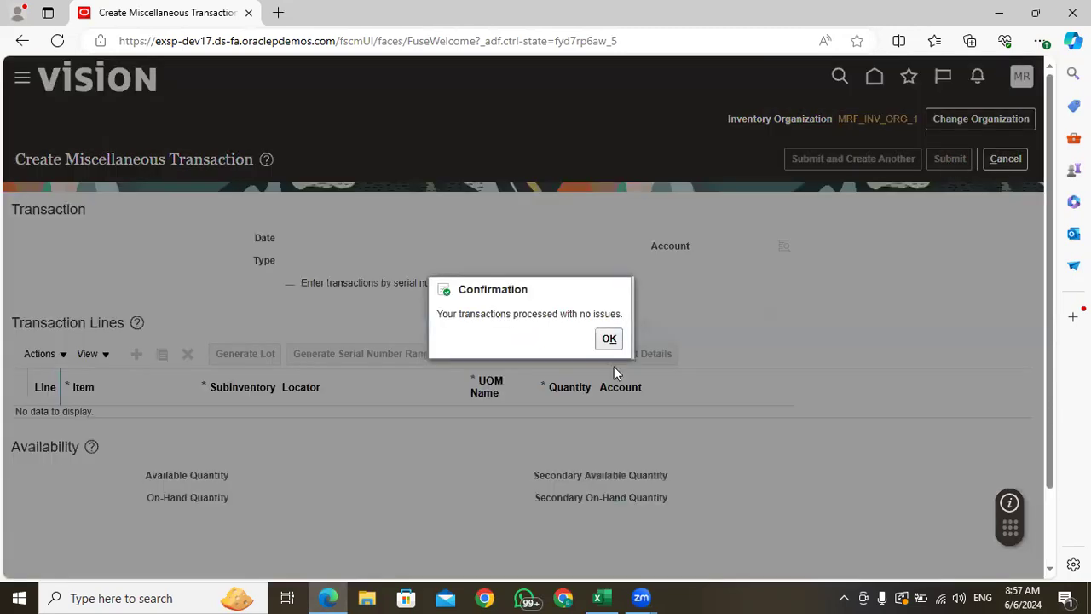
left_click(610, 339)
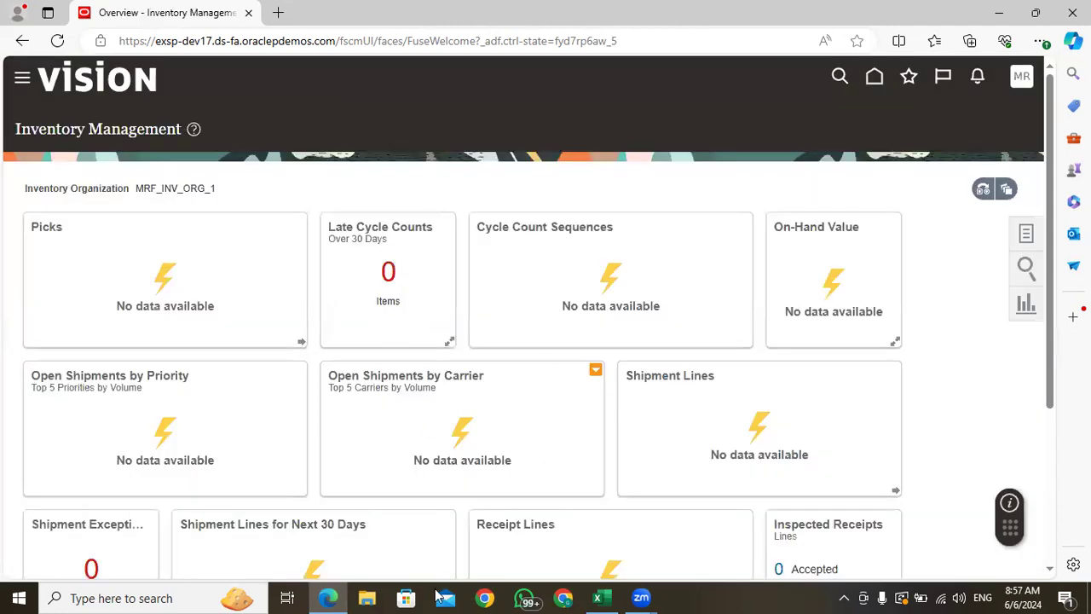
Switch to the Excel training sheet and enter Manage Interorg Parameters in C25 as the next process flow entry
left_click(600, 597)
left_click(206, 392)
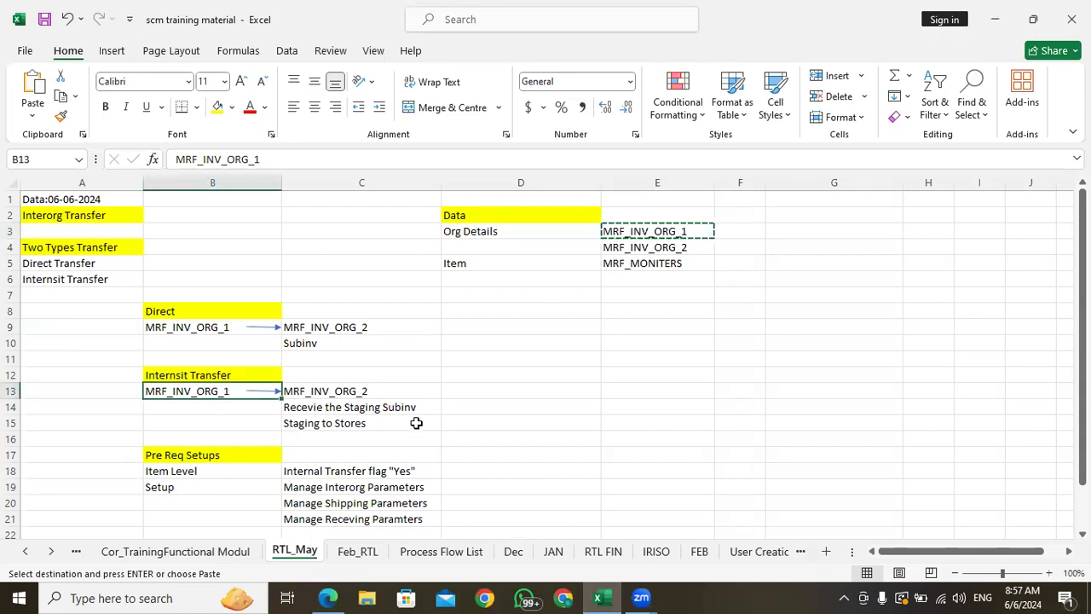
scroll(402, 408, "down", 5)
left_click(311, 247)
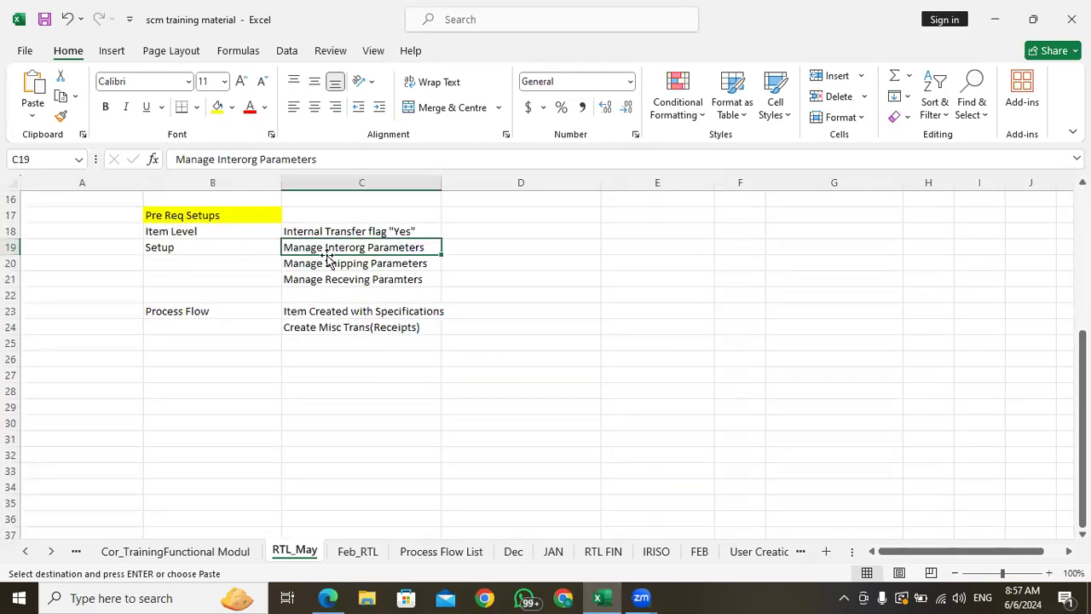
left_click(351, 332)
left_click(317, 346)
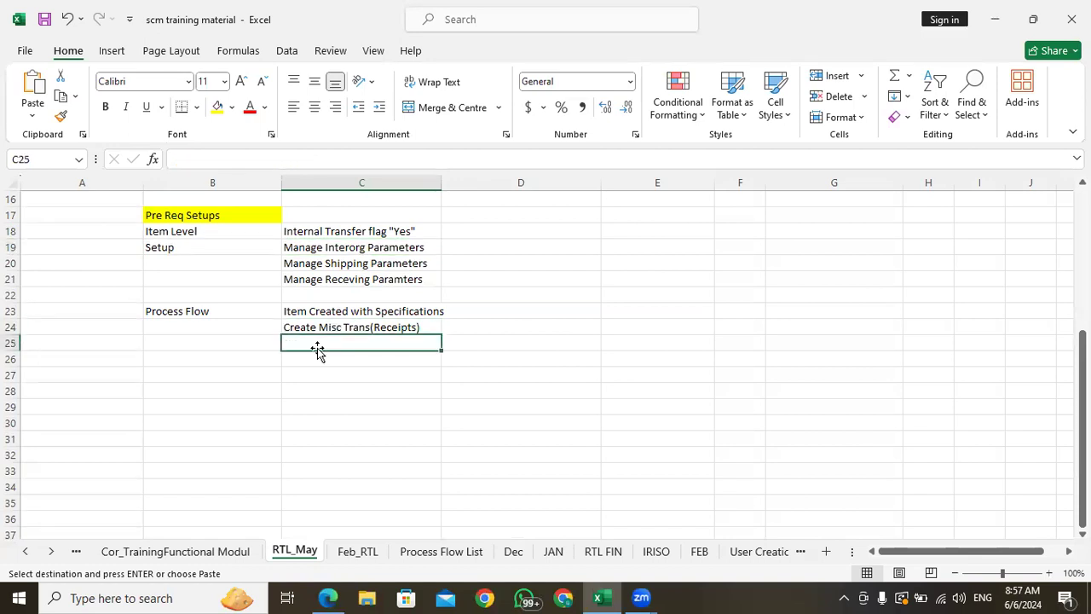
type("Manage")
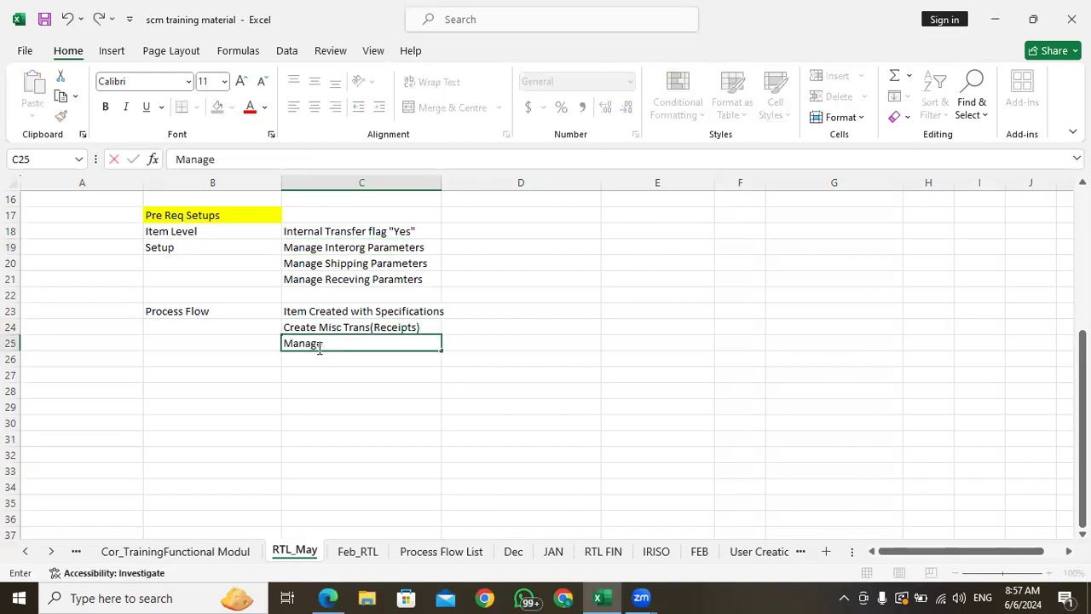
type(" Interorg Parameters")
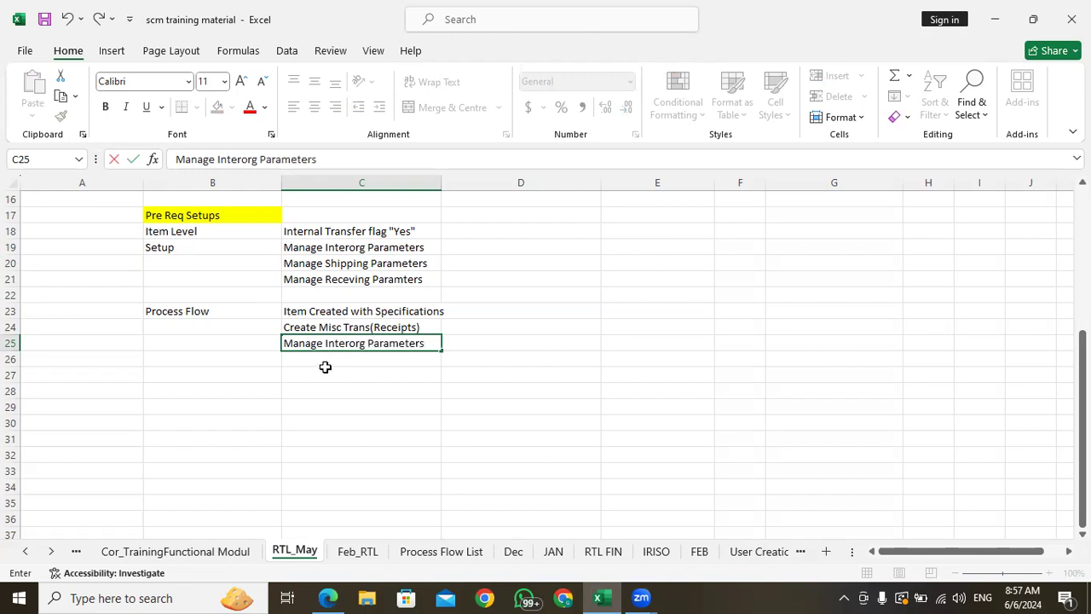
key("Return")
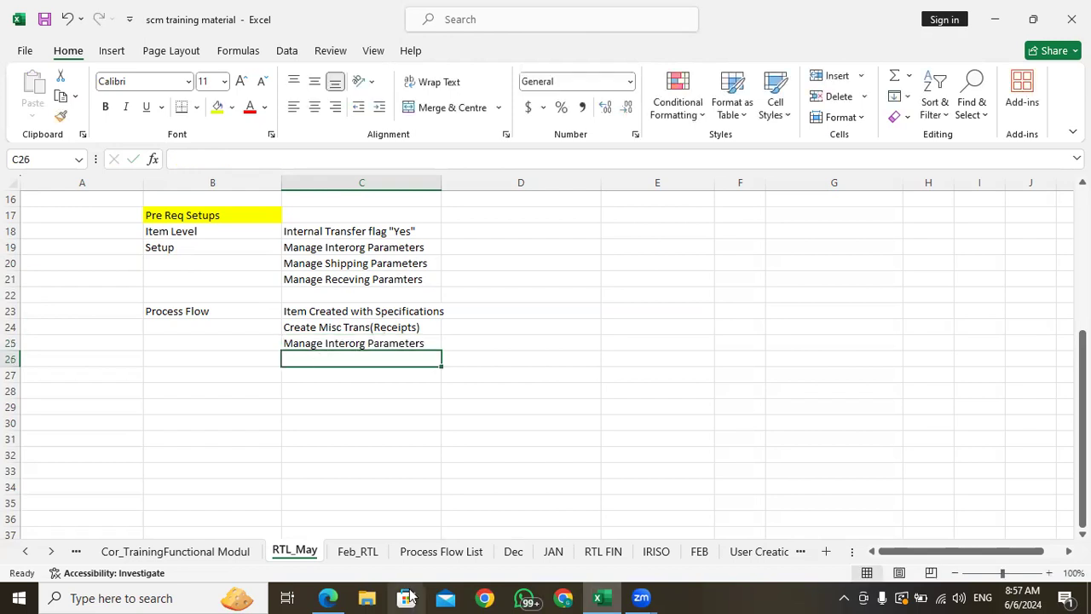
Switch back to Oracle Fusion, open Setup and Maintenance, and select the Manufacturing and Supply Chain Materials Management offering
left_click(328, 598)
left_click(1022, 81)
left_click(766, 319)
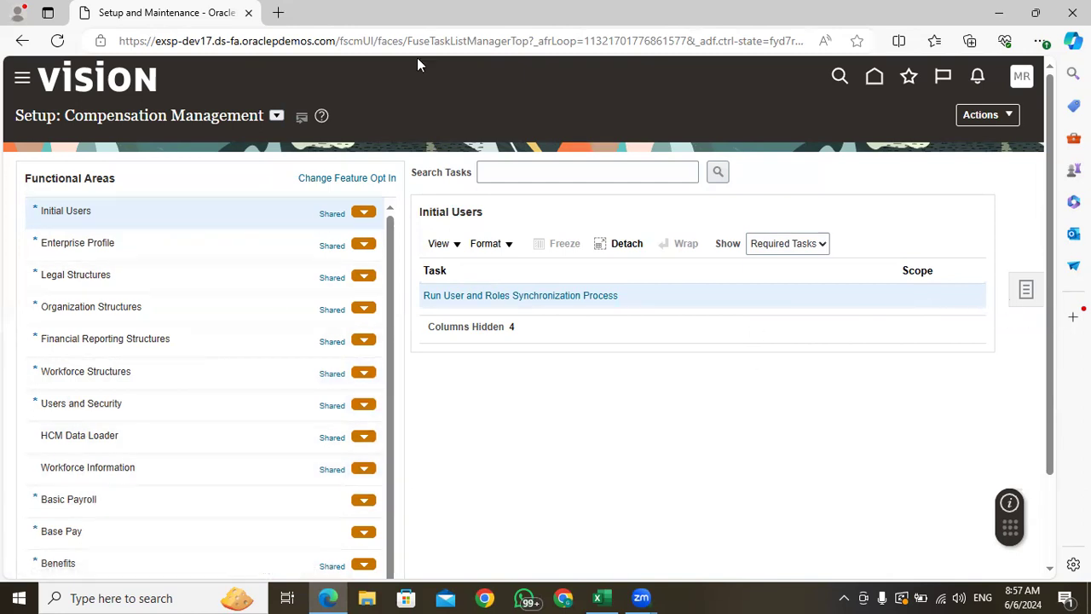
left_click(276, 115)
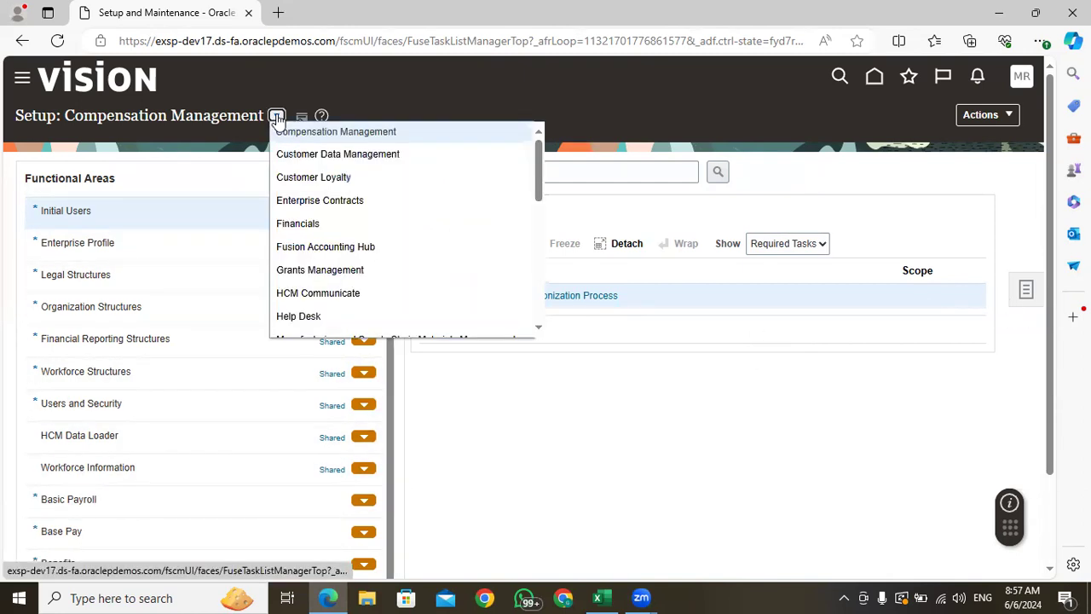
scroll(365, 238, "down", 5)
left_click_drag(539, 286, 543, 174)
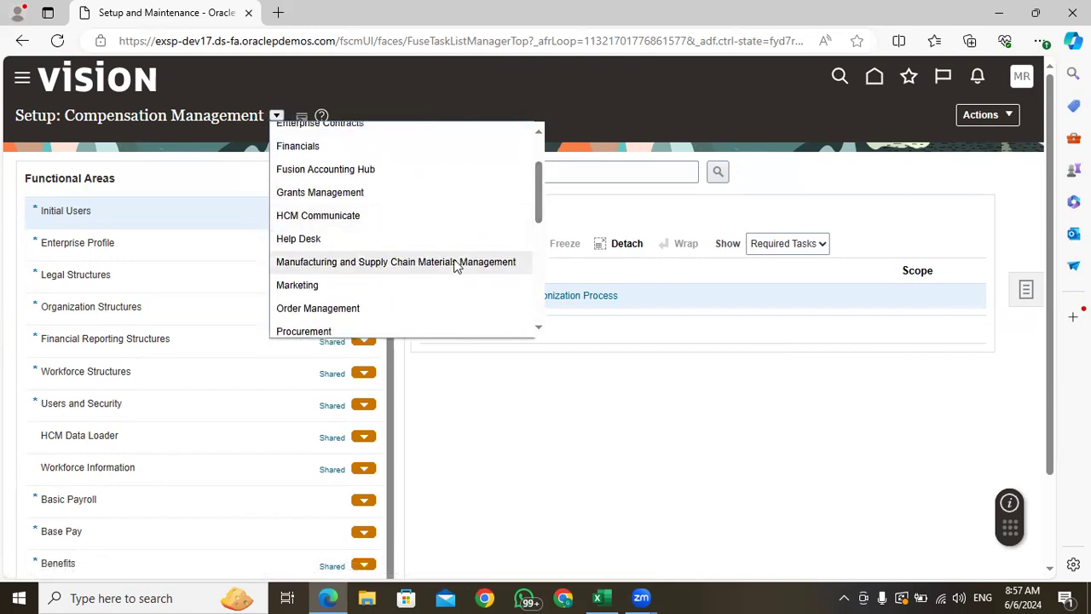
left_click(445, 261)
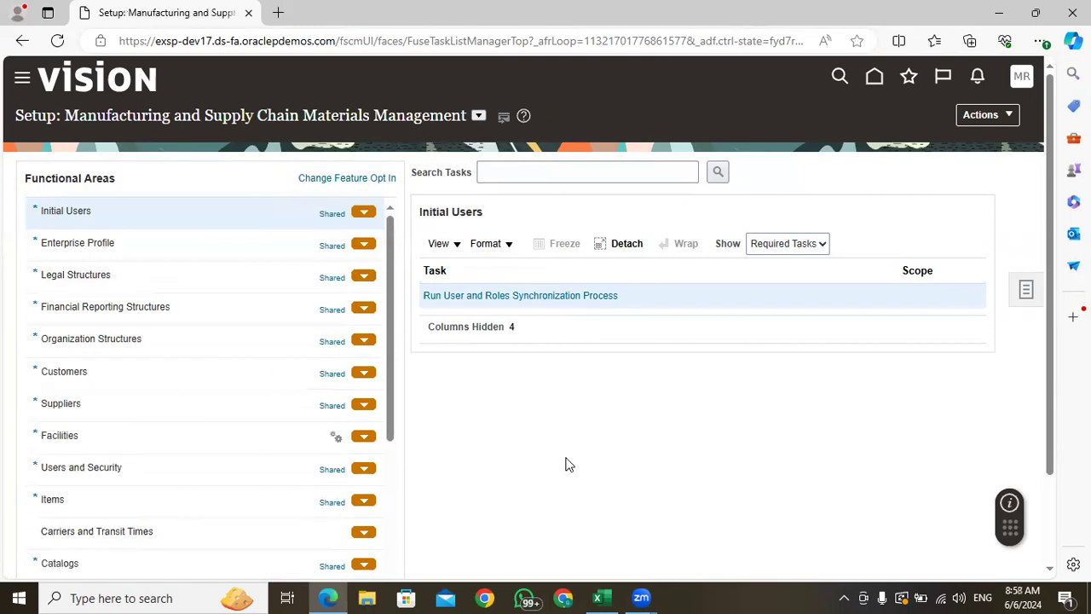
Open the Manage Interorganization Parameters task in the Inventory Management functional area
left_click_drag(390, 238, 391, 268)
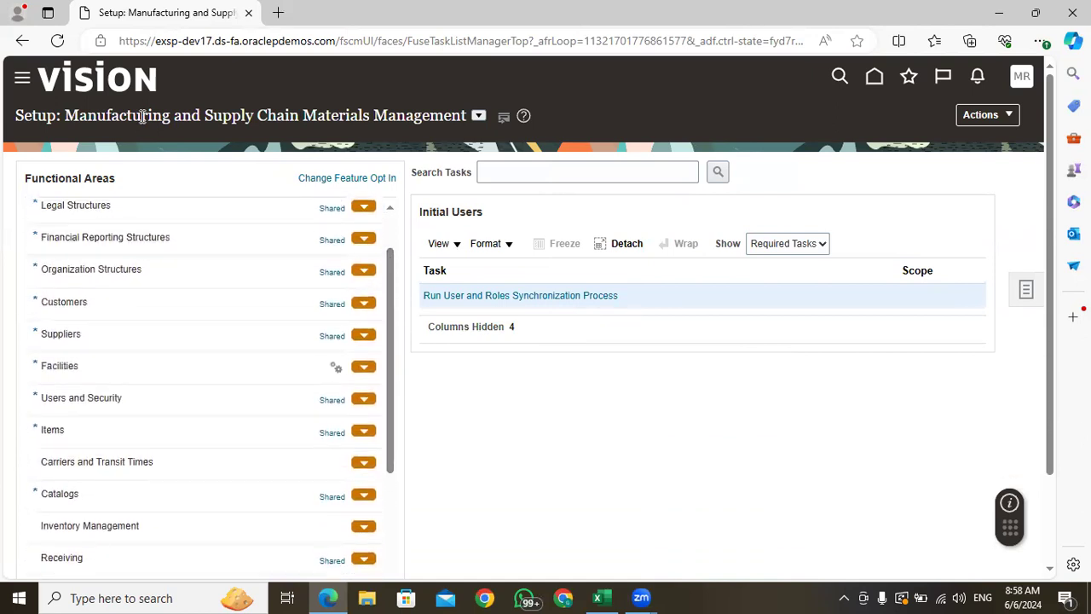
left_click_drag(392, 263, 391, 315)
left_click(83, 417)
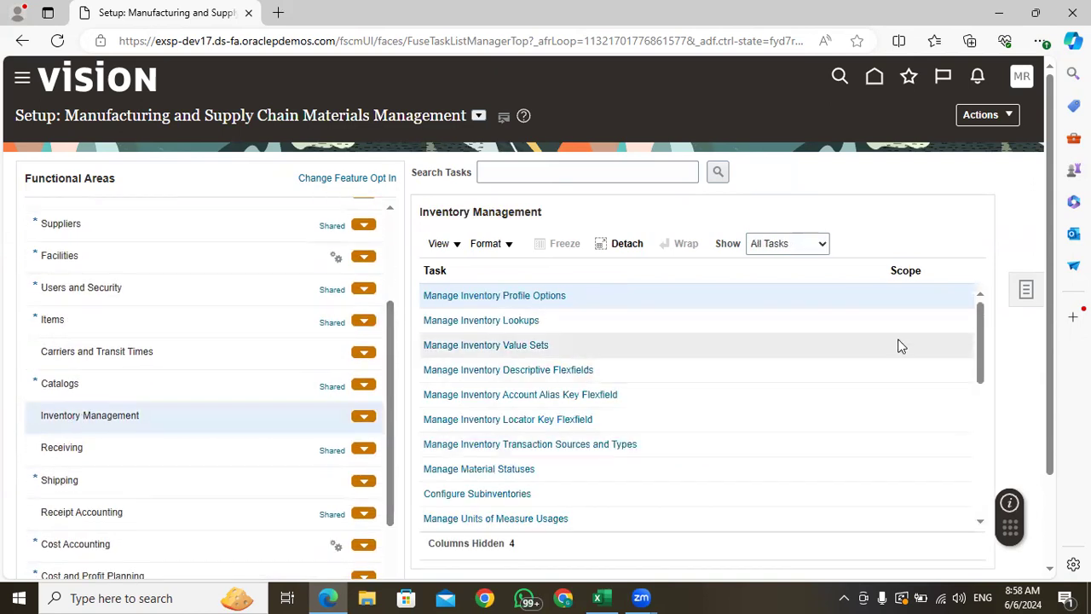
left_click_drag(980, 317, 981, 384)
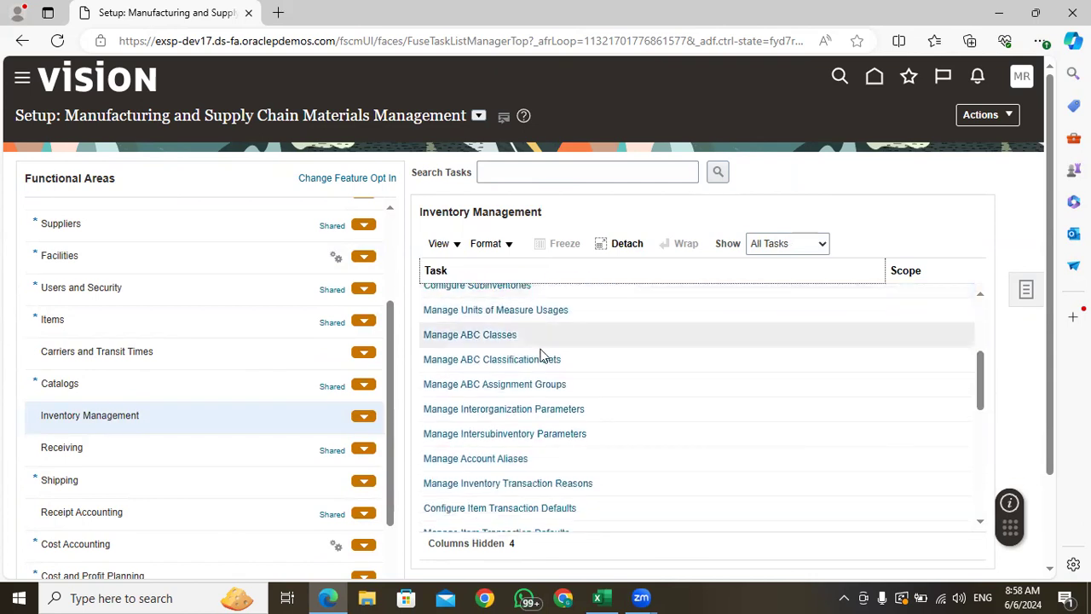
left_click(507, 410)
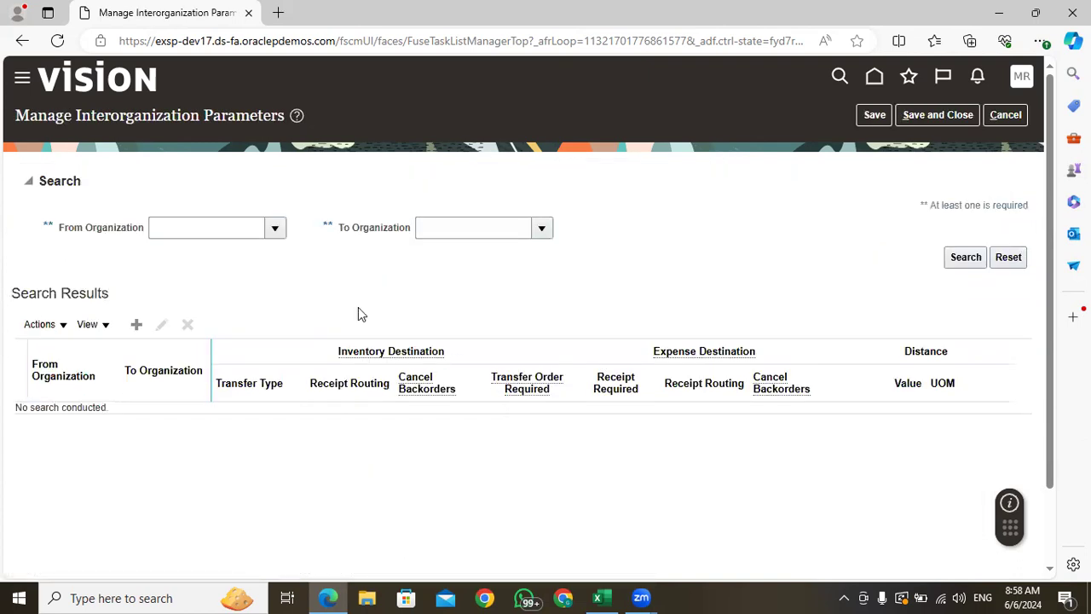
Open the From Organization search, and copy the organization code MRF_INV_ORG_1 from E3 of the Excel training sheet
left_click(280, 228)
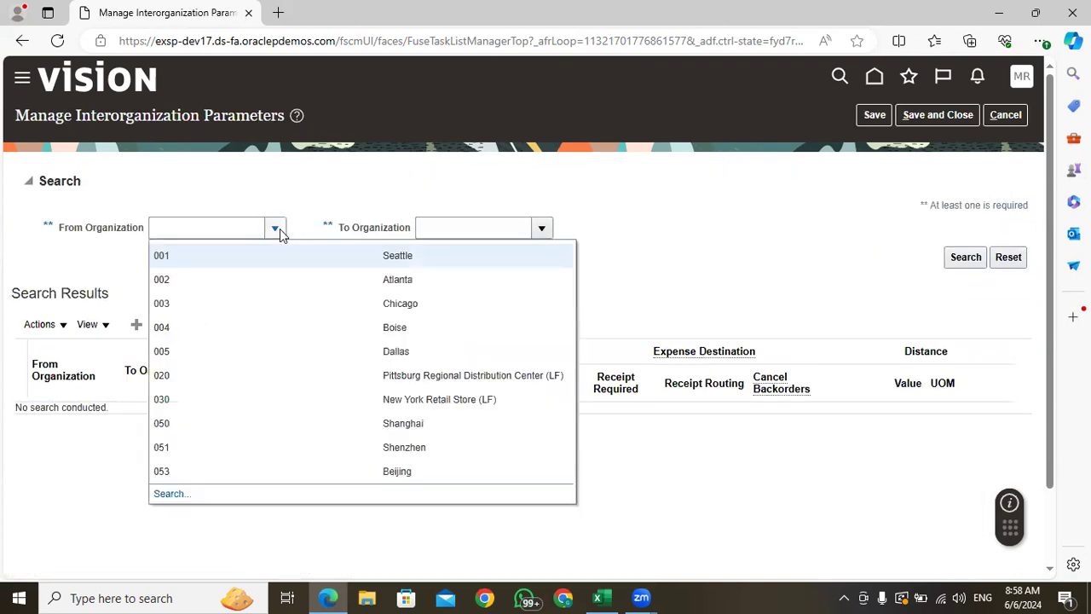
left_click(168, 493)
left_click(479, 274)
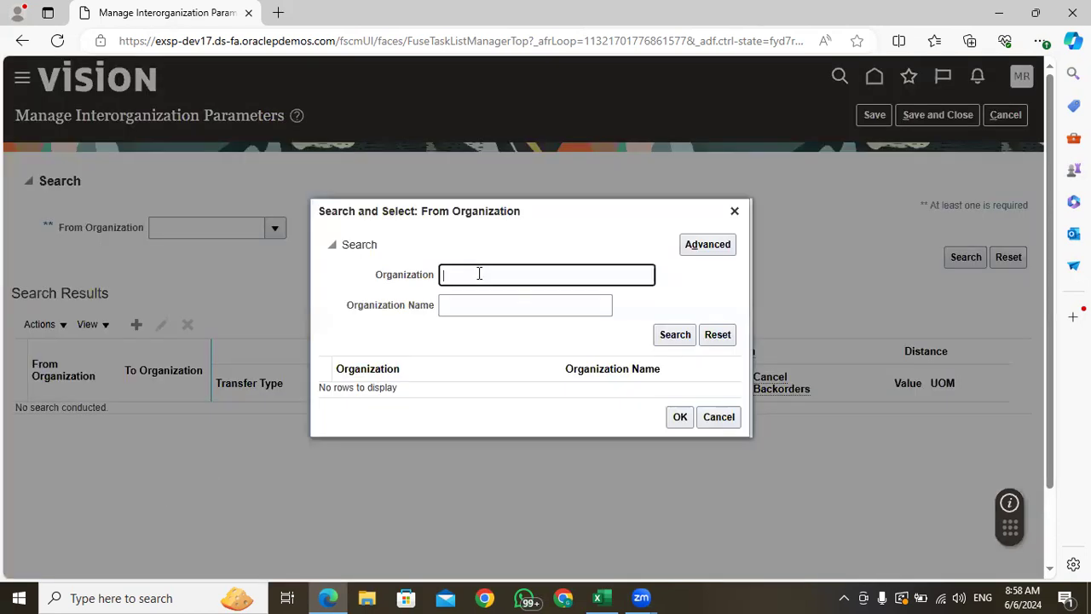
left_click(601, 598)
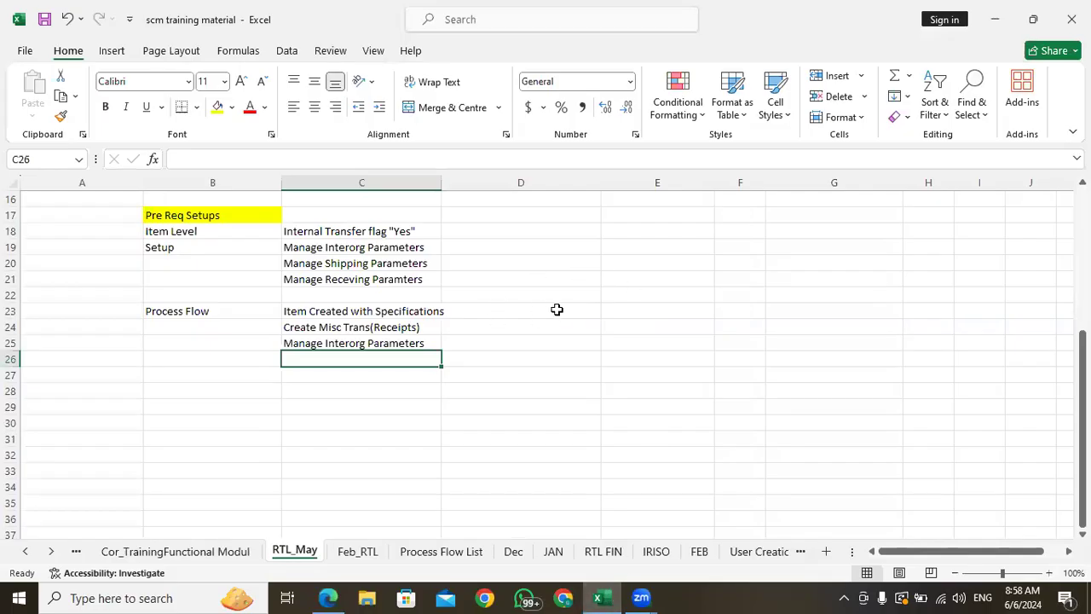
scroll(520, 307, "up", 5)
left_click(628, 231)
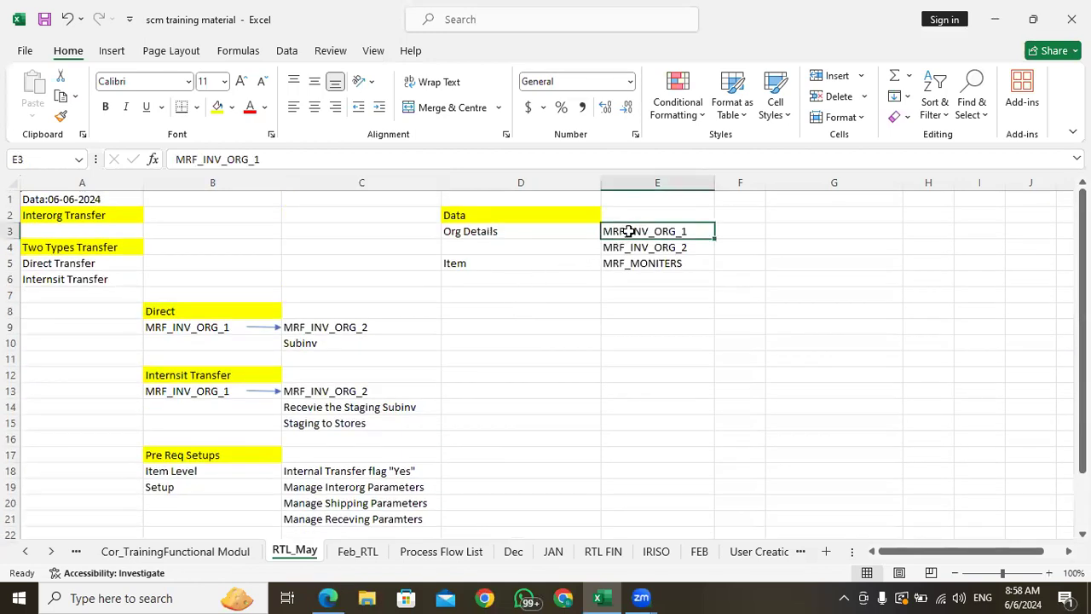
key("ctrl+c")
Switch back to Oracle Fusion and look up MRF_INV_ORG_1, selecting it as the From Organization
left_click(327, 598)
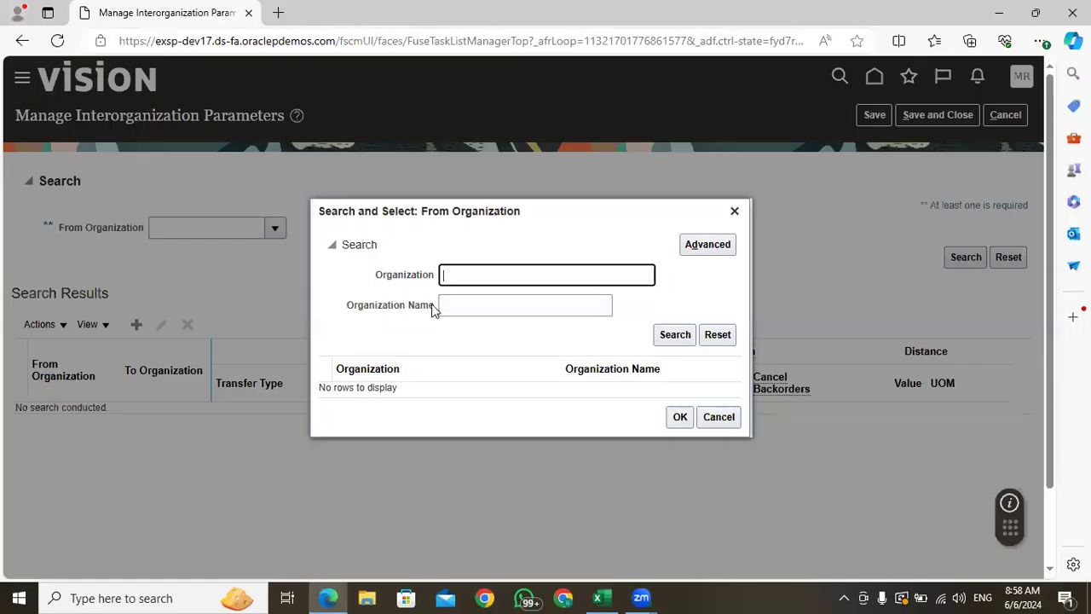
key("ctrl+v")
left_click(672, 334)
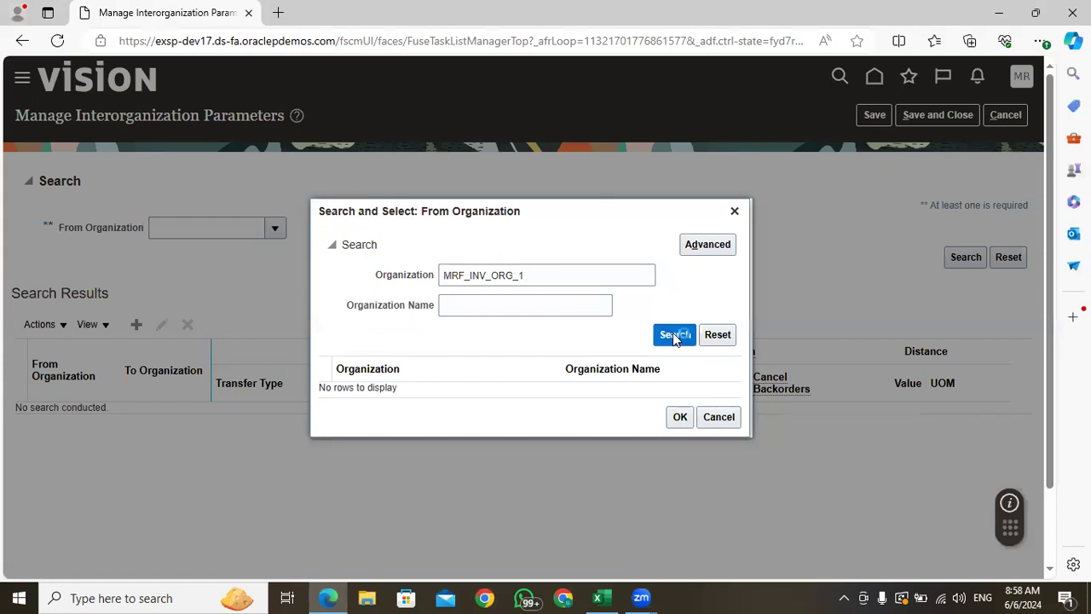
left_click(546, 389)
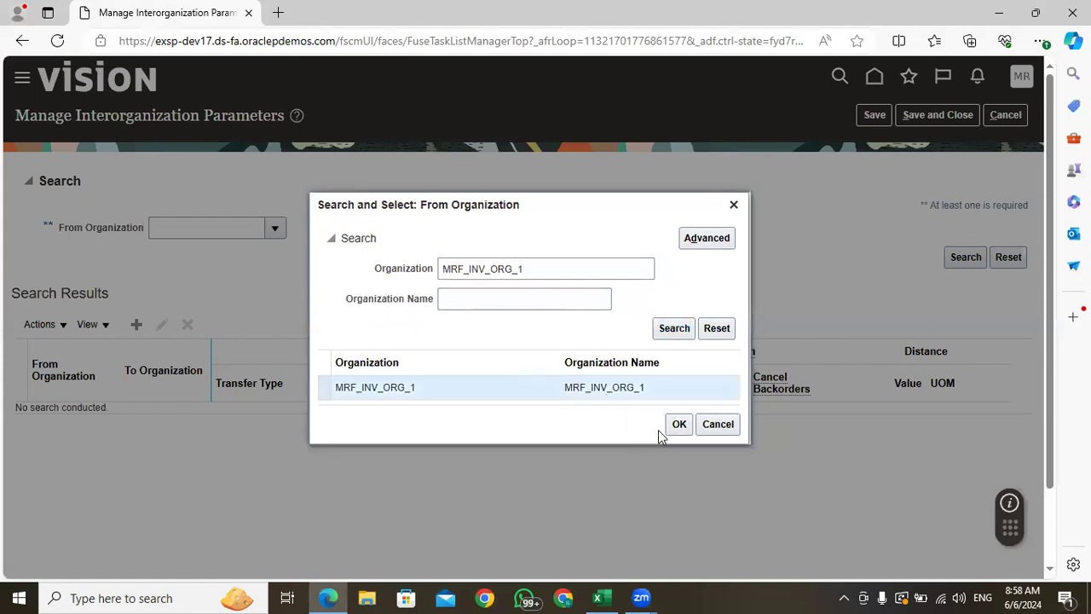
left_click(677, 423)
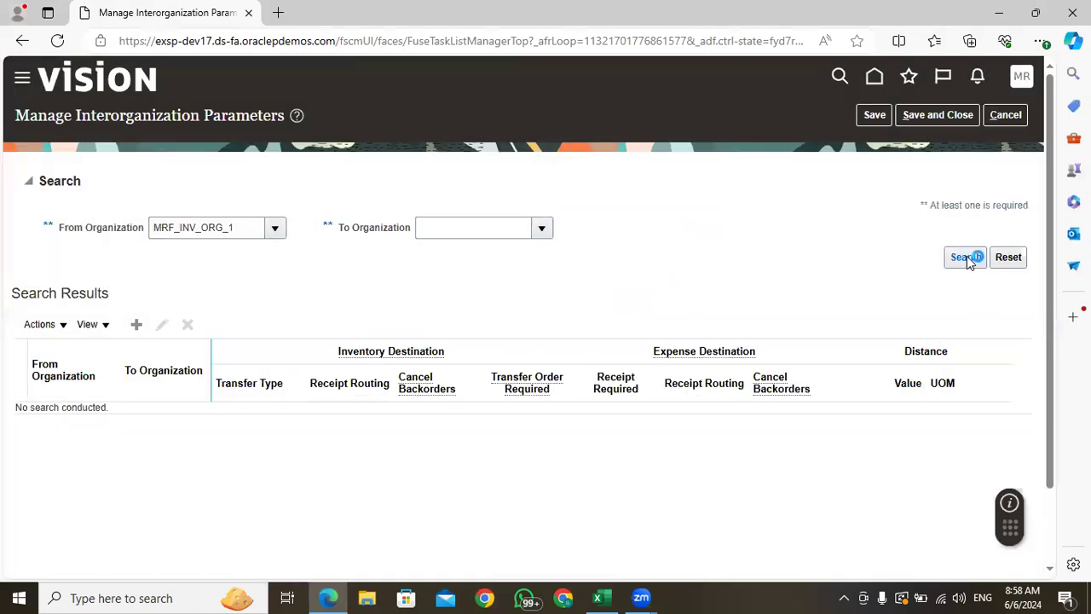
Search the interorganization parameters and open the MRF_INV_ORG_1 to MRF_INV_ORG_2 record for editing
left_click(966, 256)
left_click_drag(477, 345, 51, 345)
left_click(193, 399)
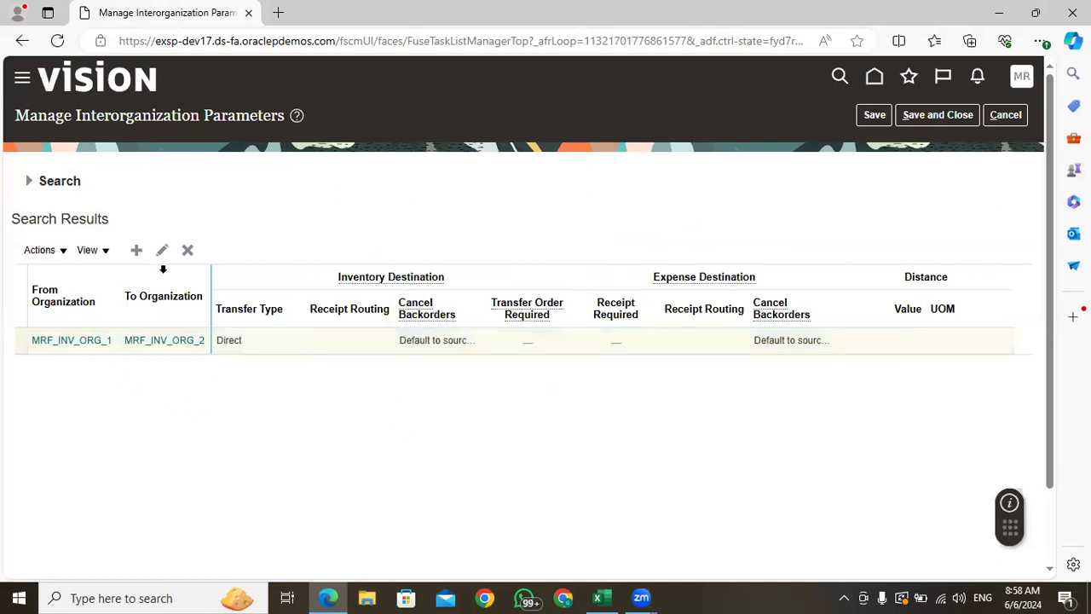
left_click(162, 250)
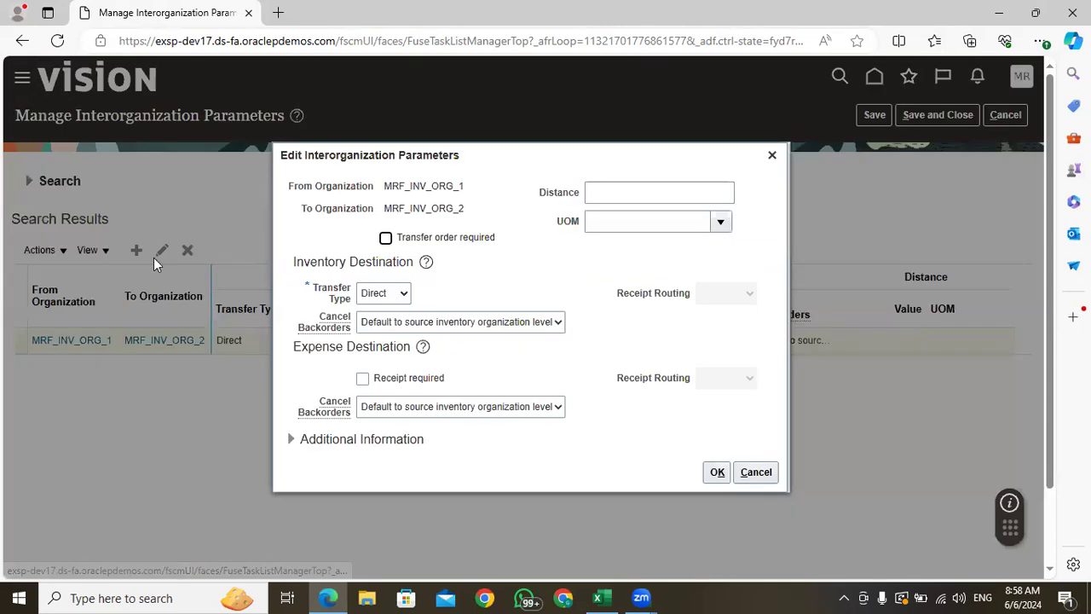
Set the inventory destination's transfer type to In transit with Standard receipt routing, and accept the edit
left_click(388, 297)
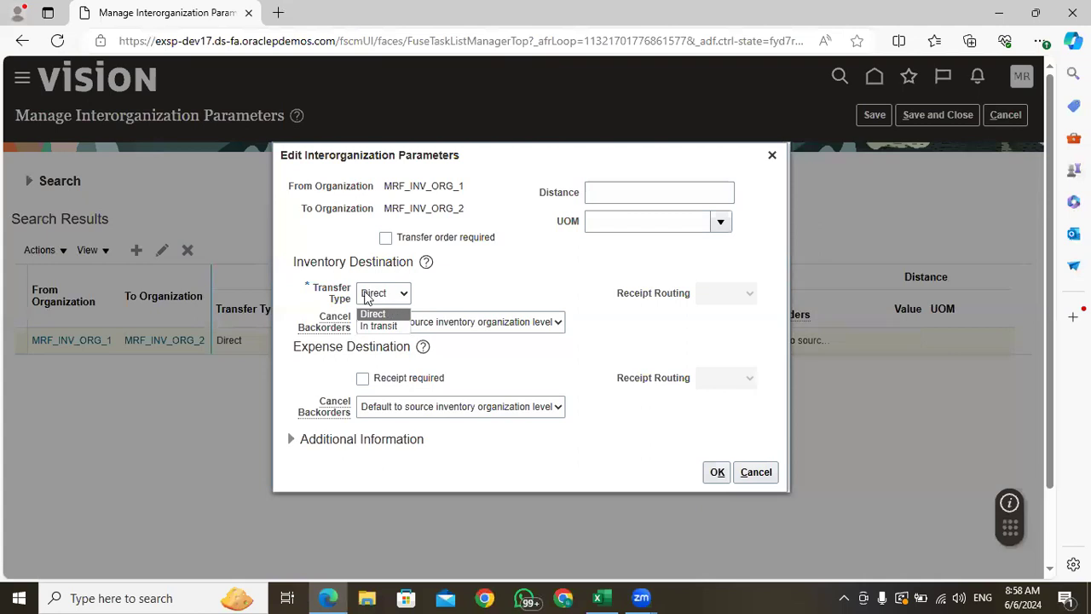
left_click(390, 331)
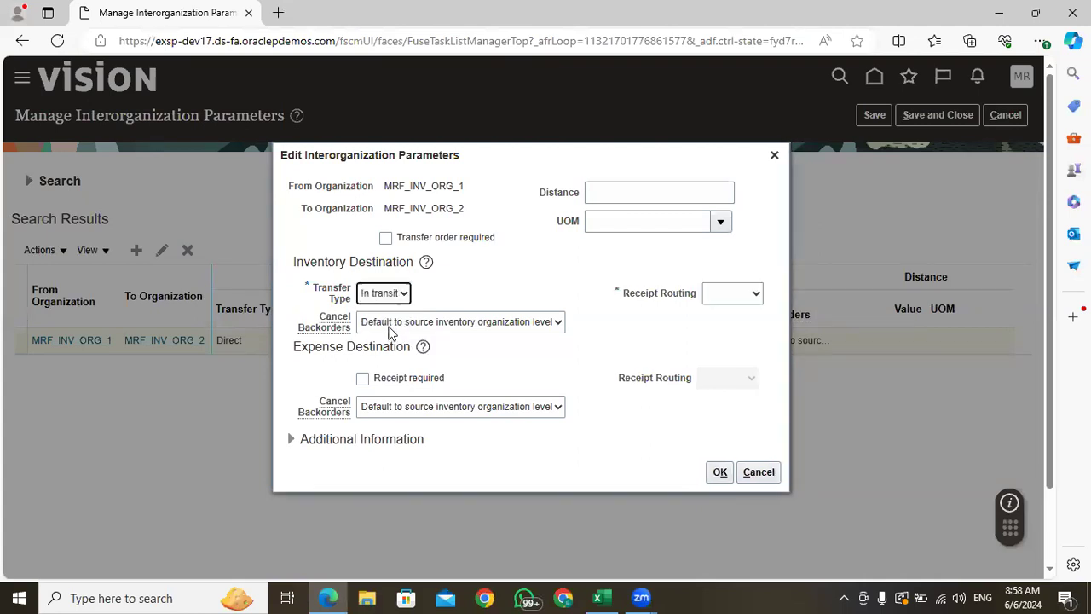
left_click(744, 295)
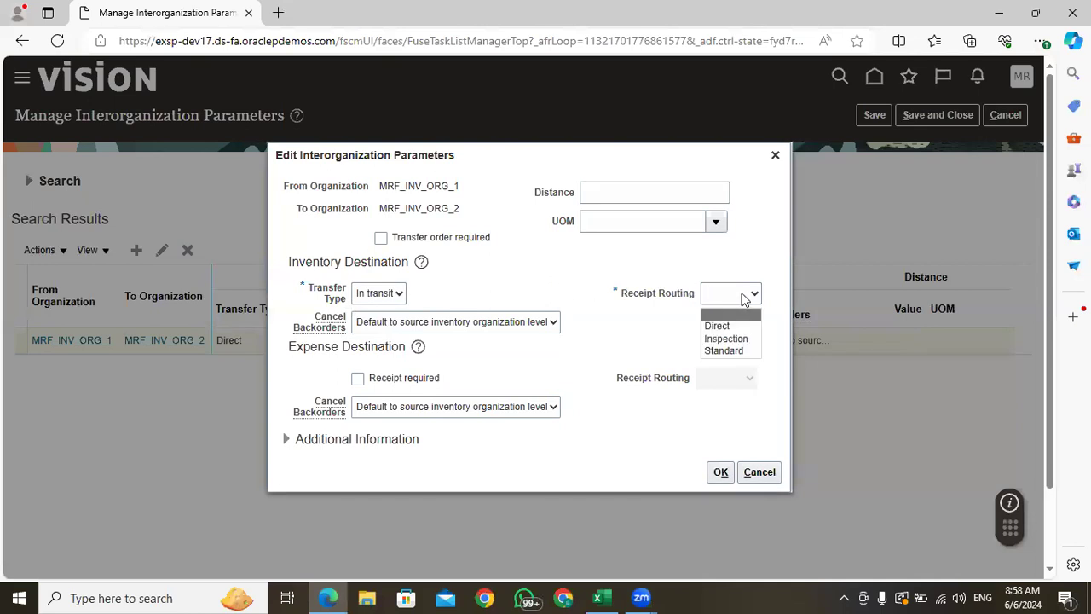
left_click(375, 294)
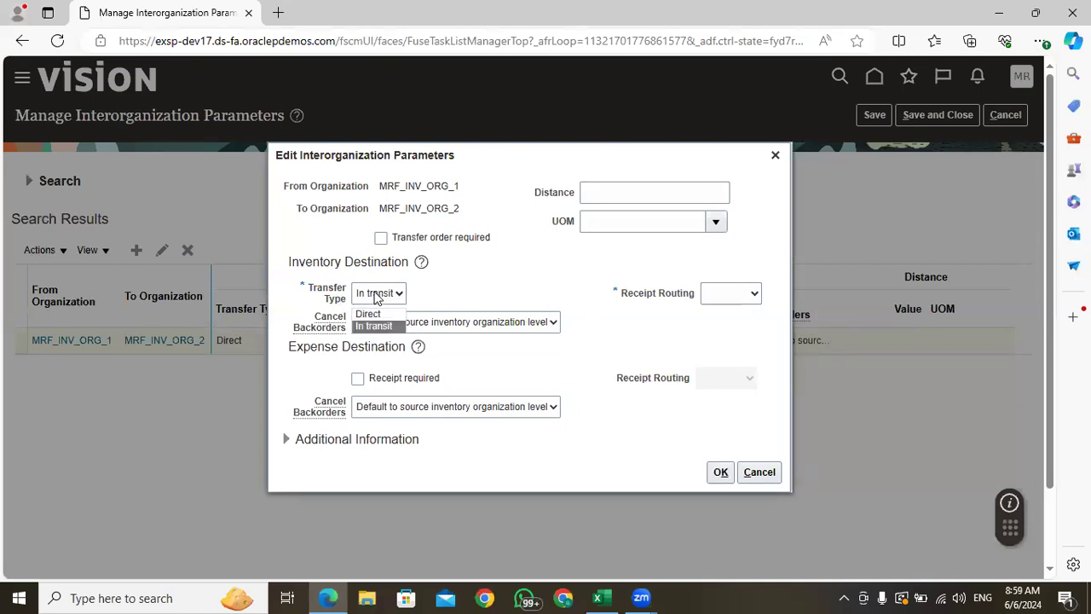
left_click(381, 329)
left_click(727, 298)
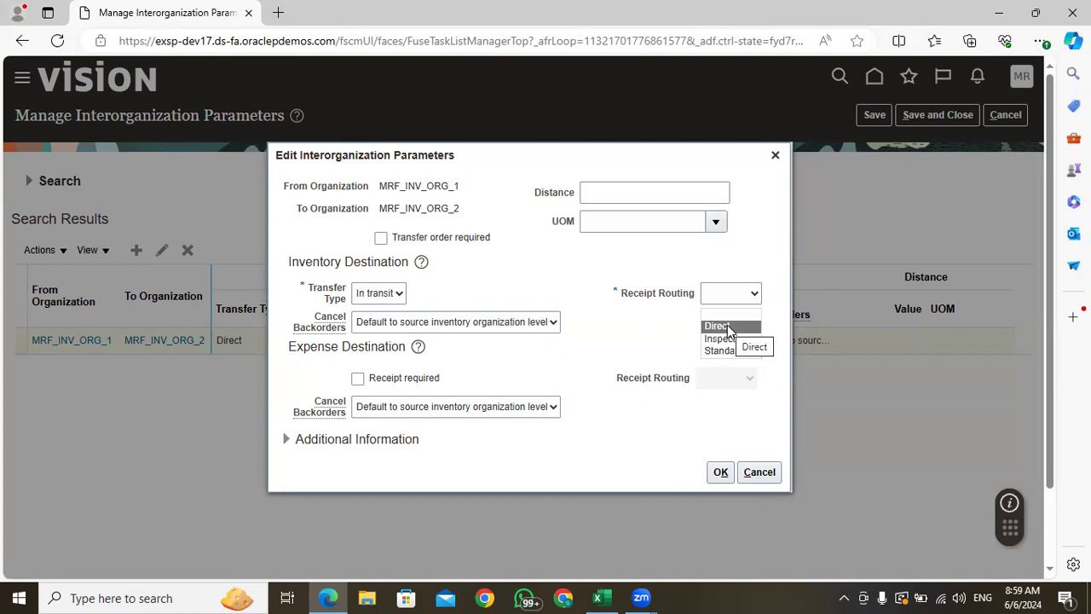
left_click(730, 350)
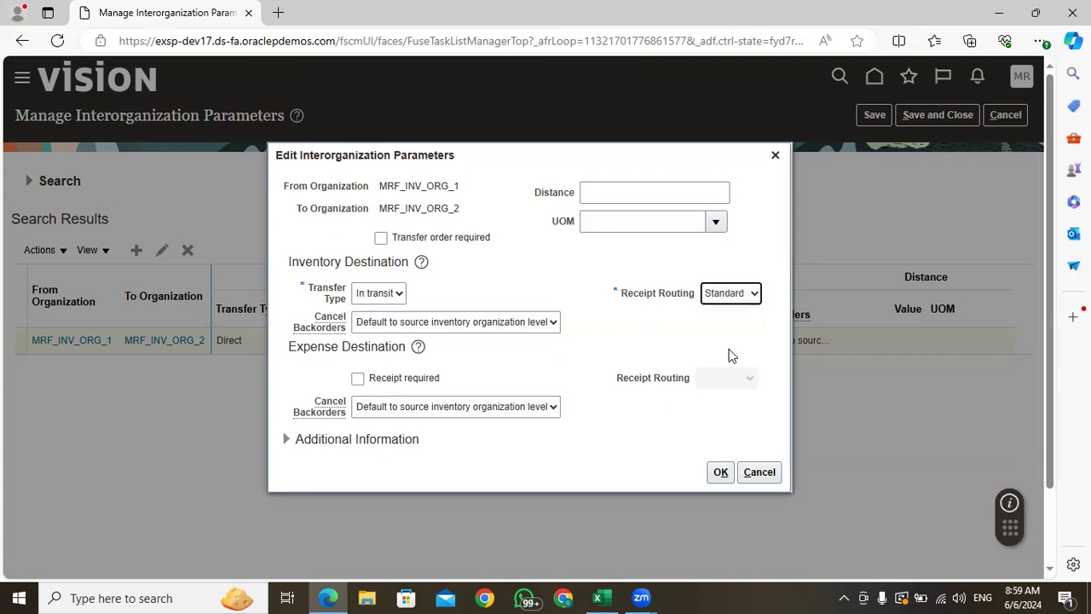
left_click(632, 342)
left_click(720, 472)
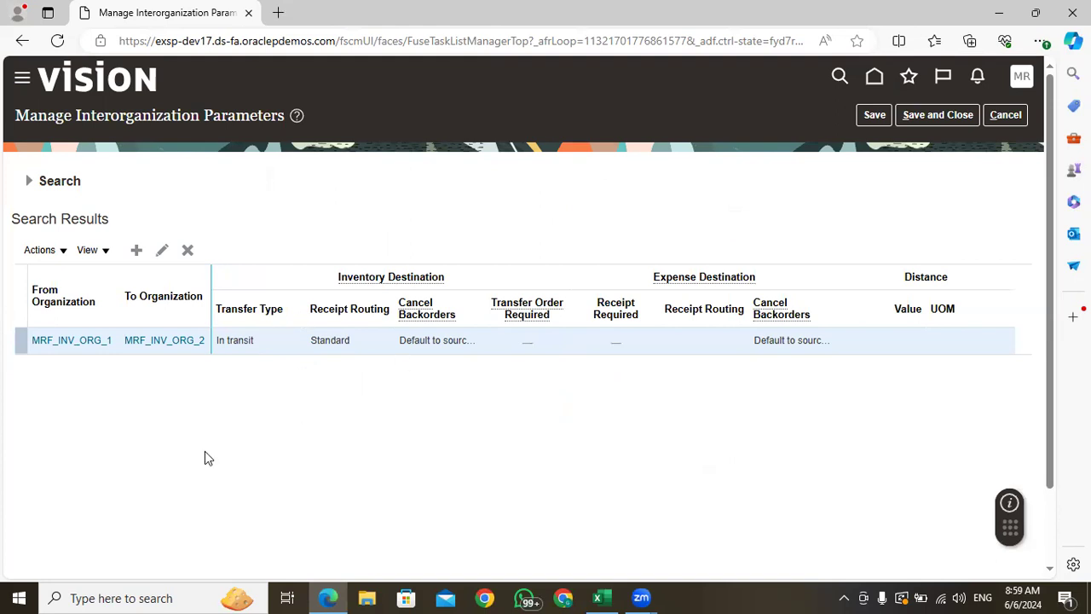
Reopen the MRF_INV_ORG_1 to MRF_INV_ORG_2 parameters and examine the available transfer type and receipt routing options
left_click(162, 251)
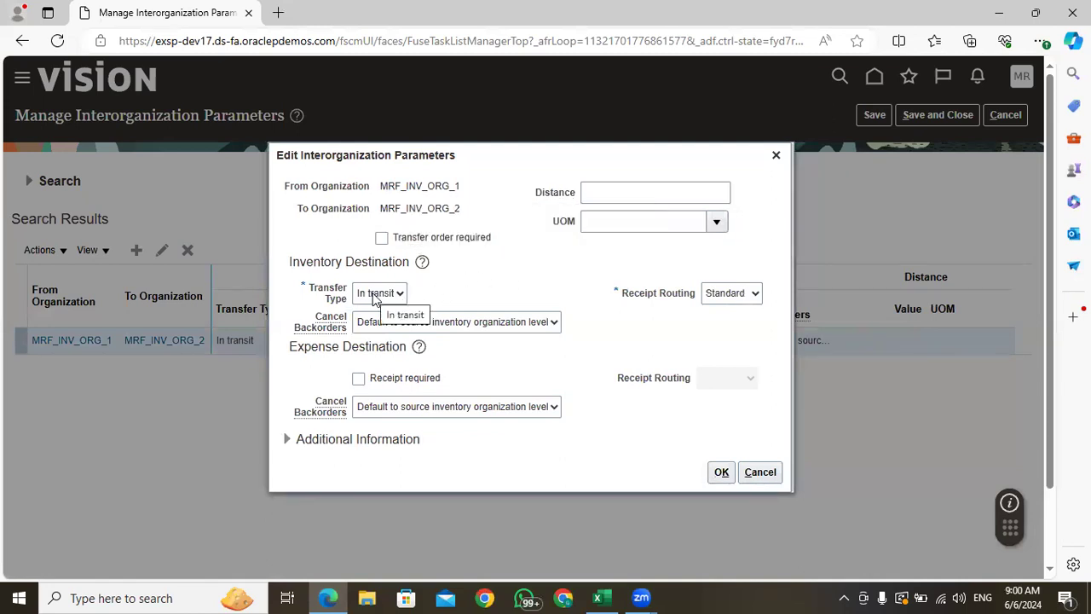
left_click(729, 295)
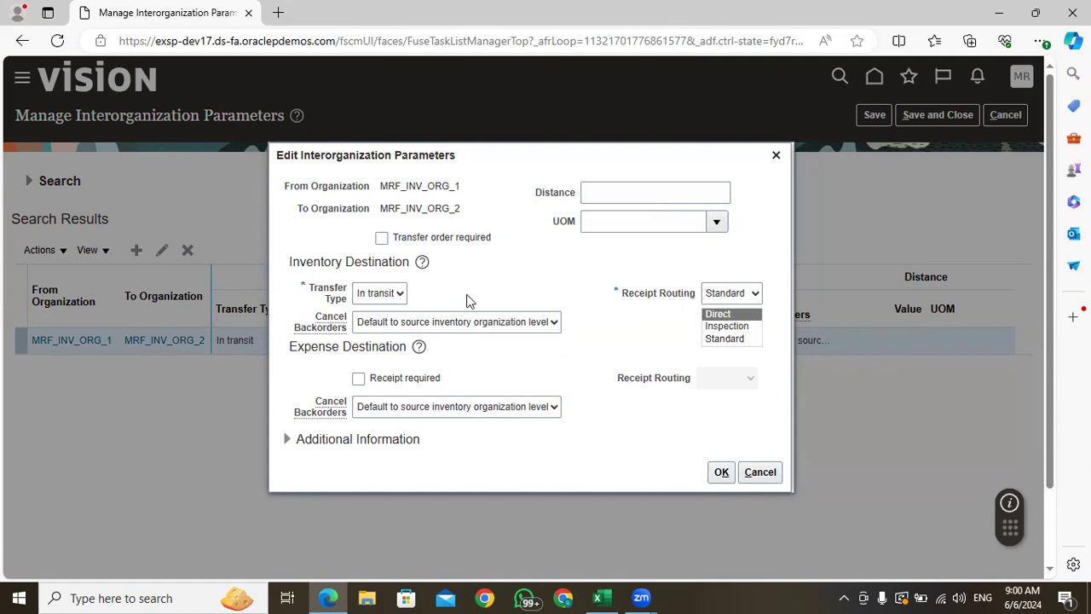
left_click(380, 290)
left_click(380, 292)
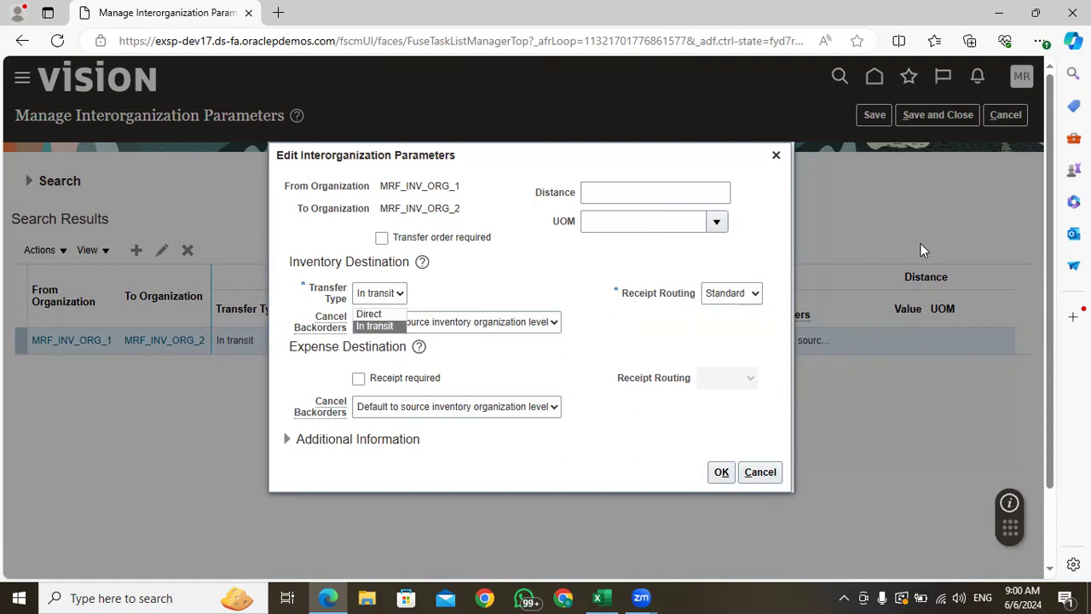
left_click(476, 287)
left_click(387, 289)
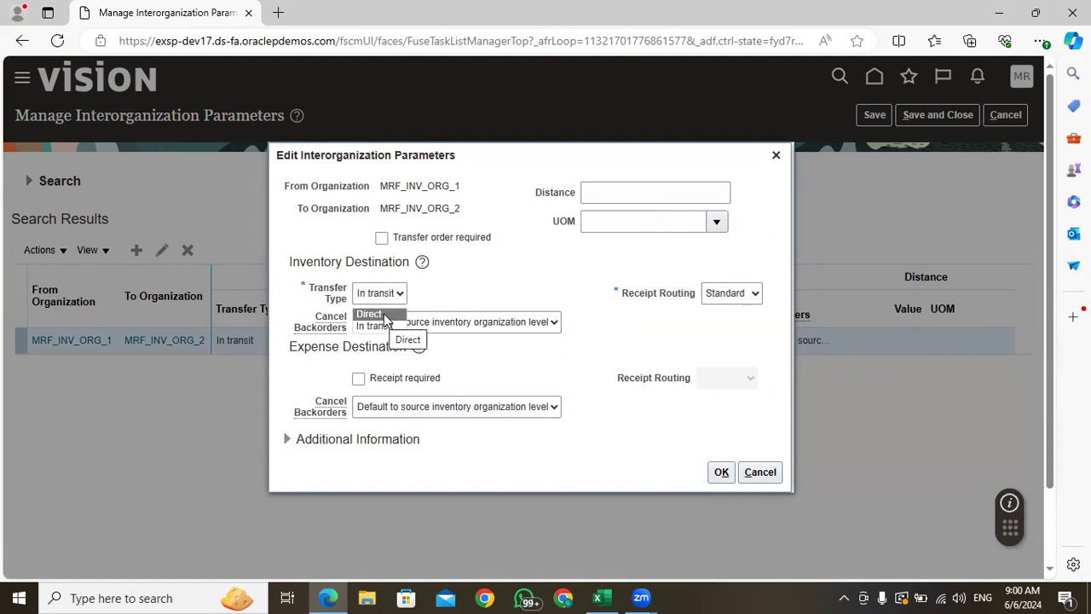
left_click(458, 290)
left_click(387, 298)
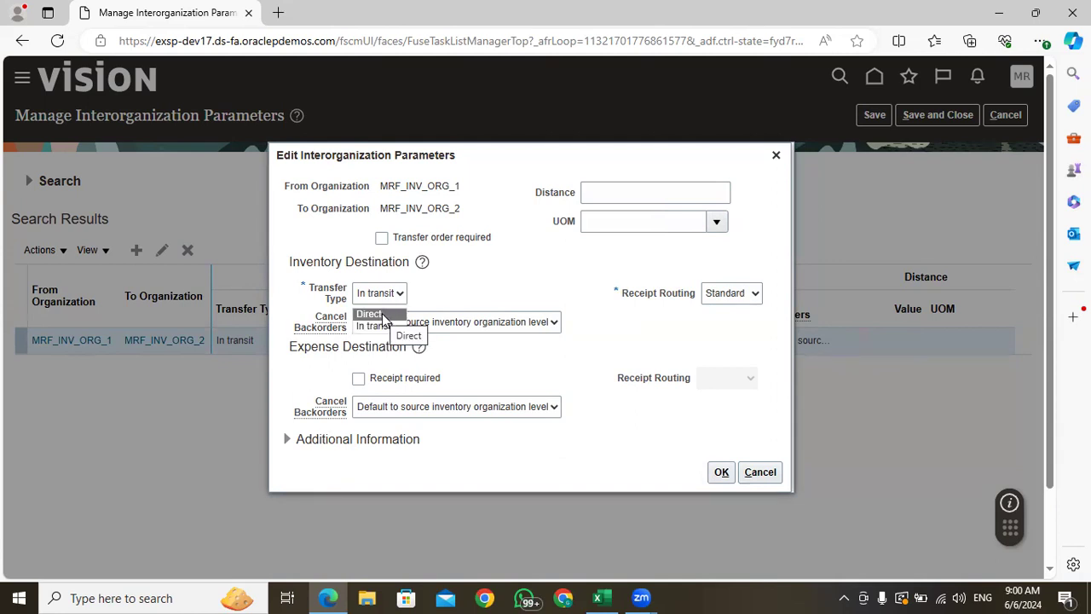
Try Direct as the transfer type, and return it to In transit with Standard receipt routing
left_click(383, 316)
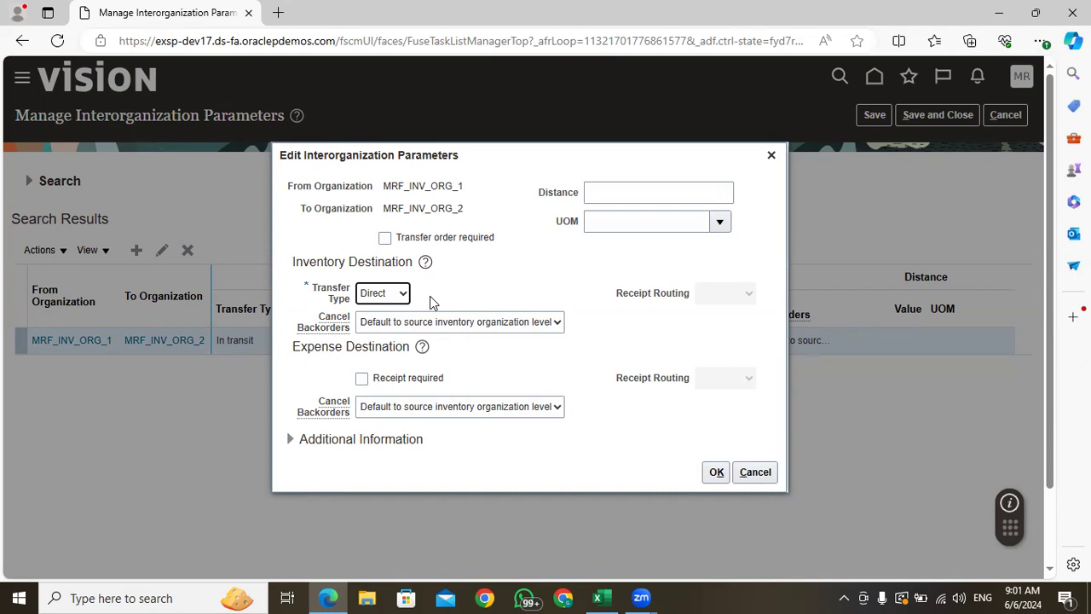
left_click(388, 294)
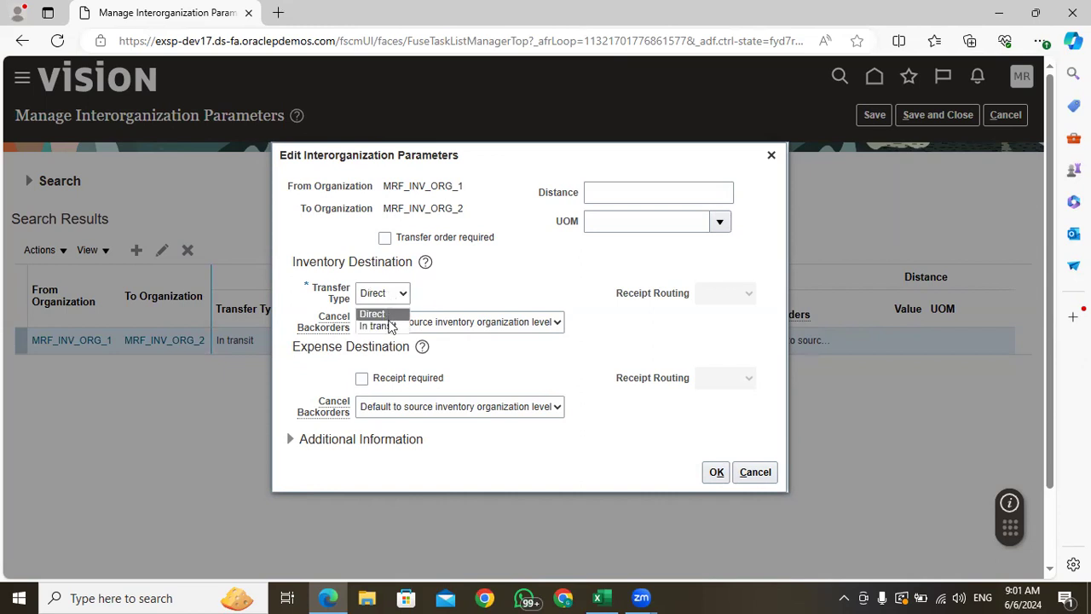
left_click(388, 327)
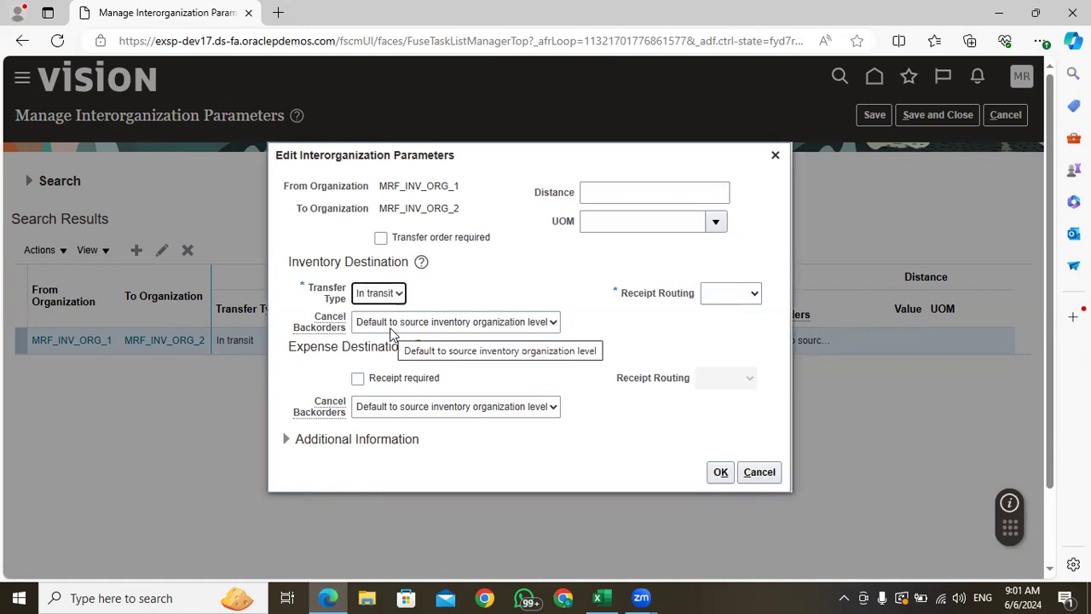
left_click(738, 295)
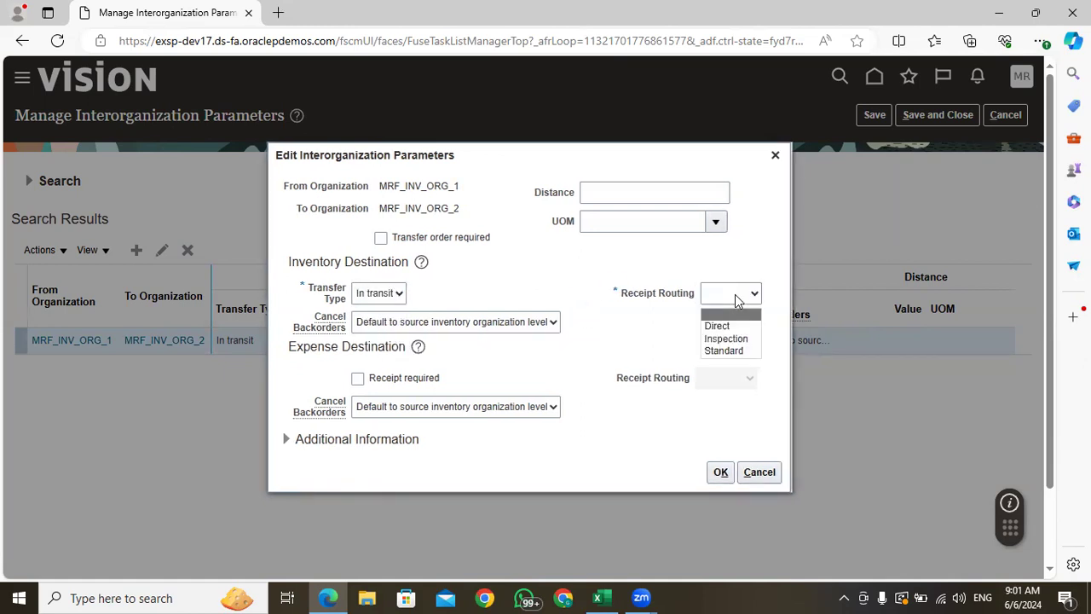
left_click(730, 351)
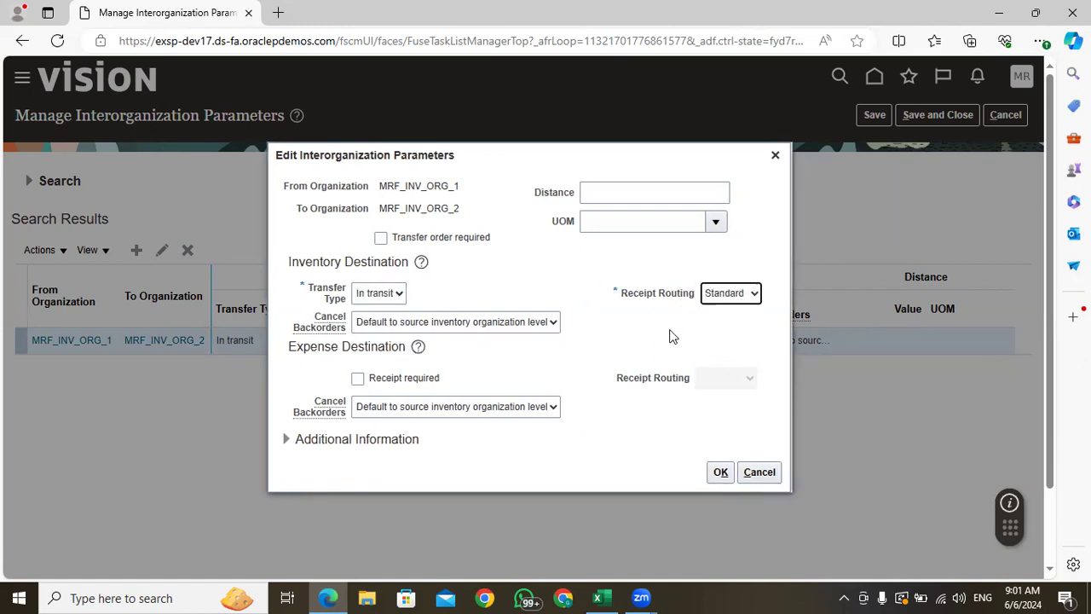
Switch to the Excel training sheet and review the staging and stores notes under Internsit Transfer
left_click(597, 597)
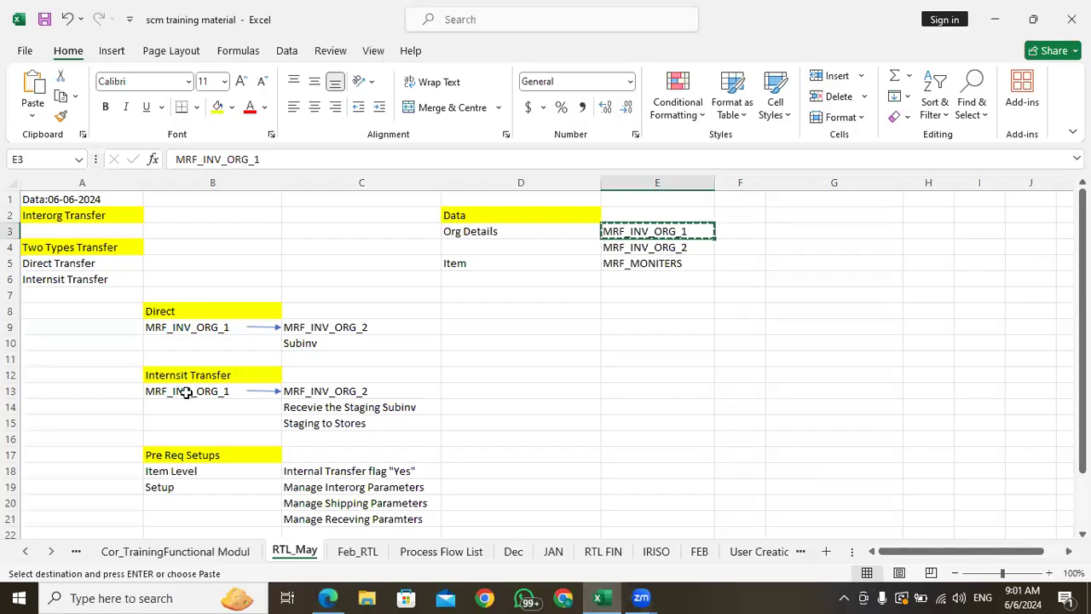
left_click(331, 408)
left_click(348, 422)
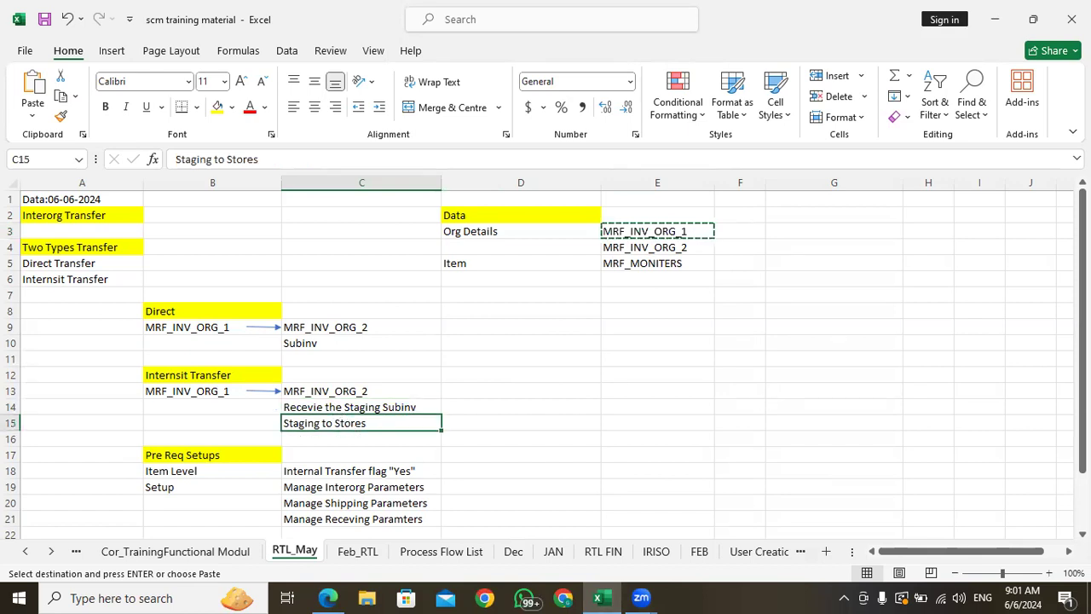
Enter WareHouse in E15 beside the Internsit Transfer notes and begin the entry in E16 with Se
left_click_drag(1083, 209, 1082, 266)
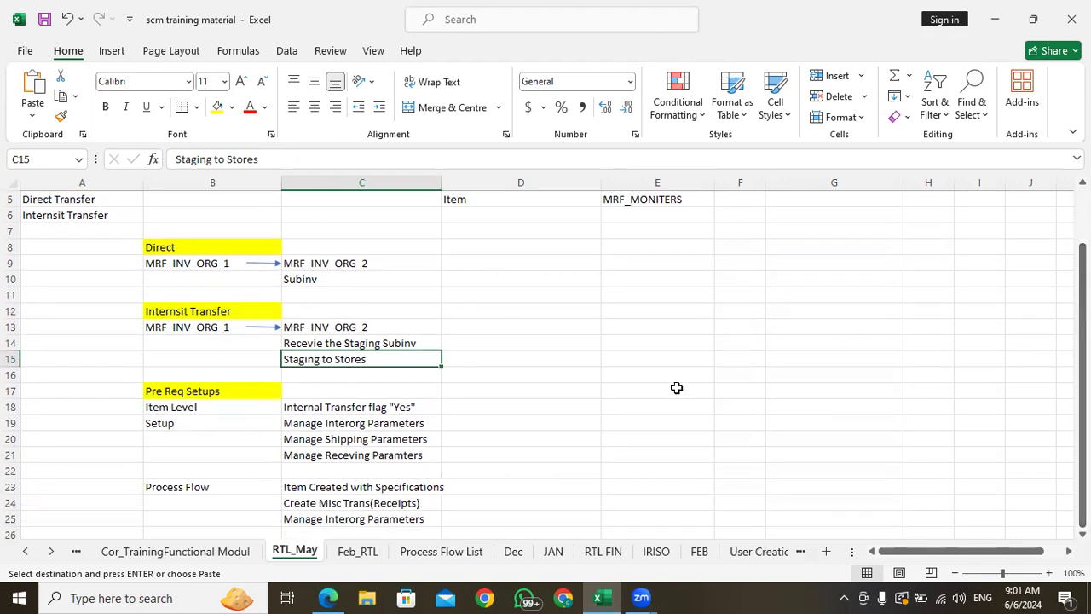
left_click(658, 375)
left_click(667, 359)
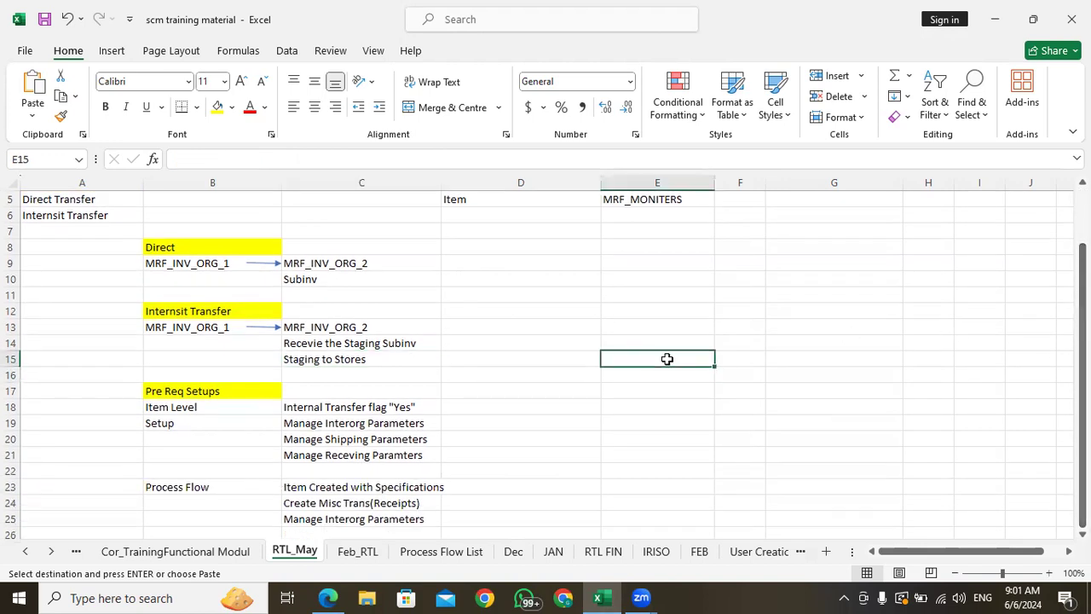
type("WareHouse")
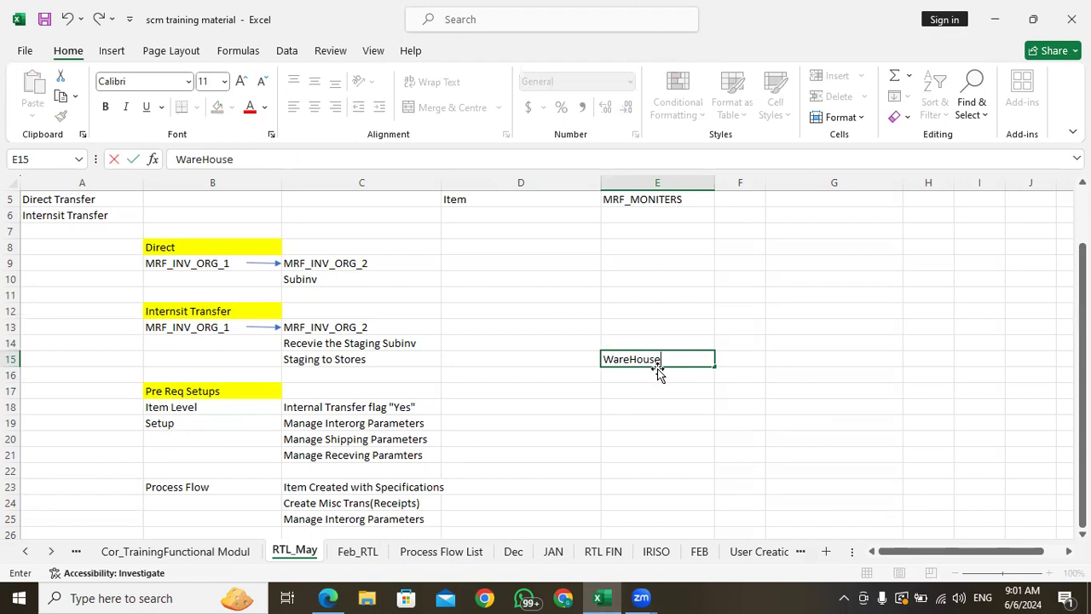
left_click(652, 375)
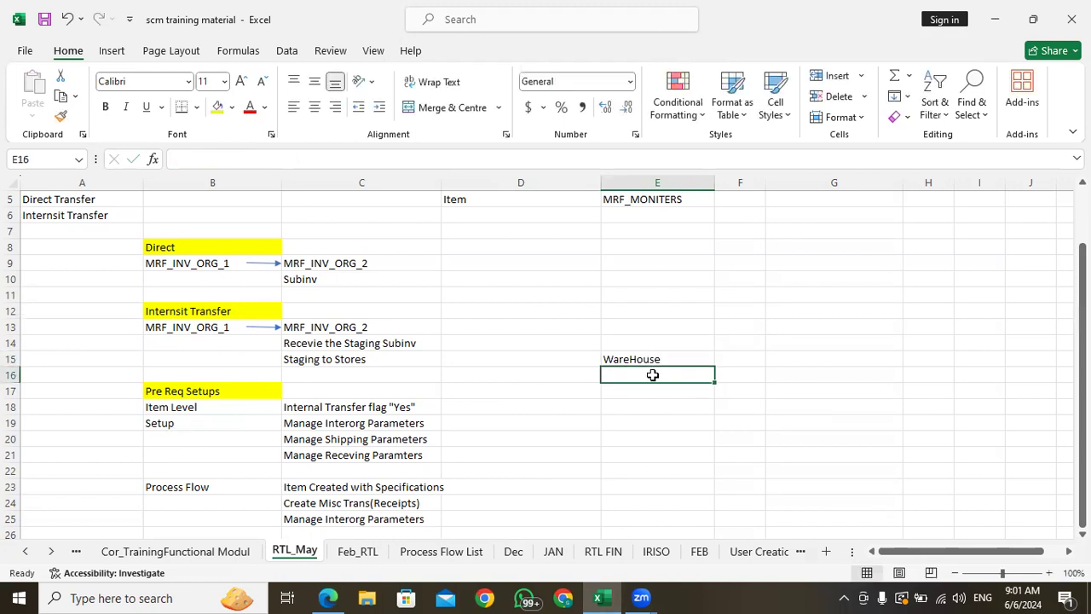
type("Se")
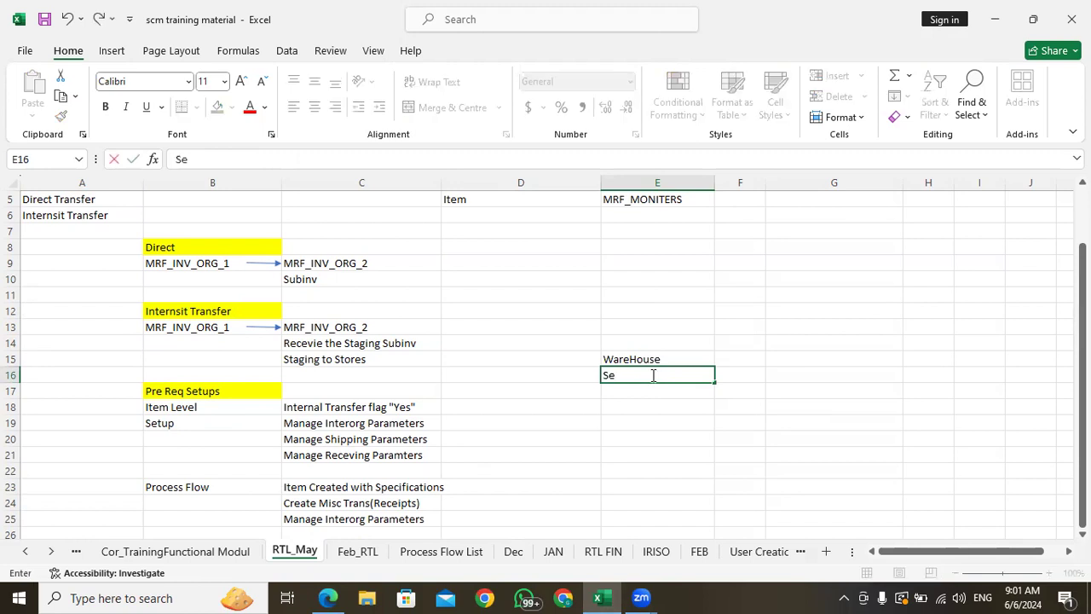
Fill row 16 under WareHouse with Security, Staging Subinv and Stores in columns E to G, widening column F to fit
type("curity")
left_click(749, 373)
left_click_drag(765, 180, 815, 181)
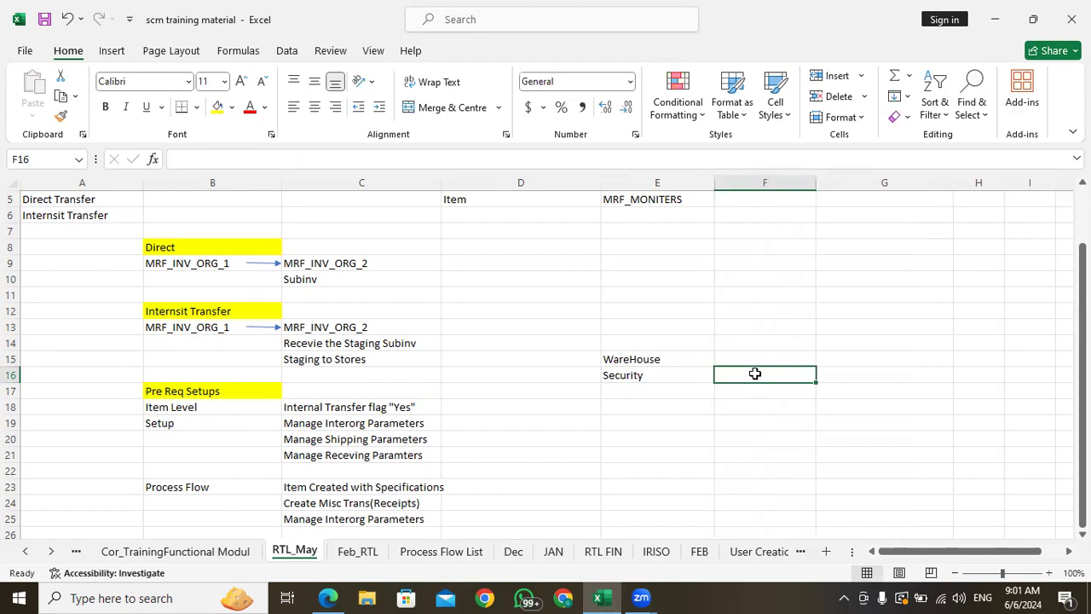
type("Staging")
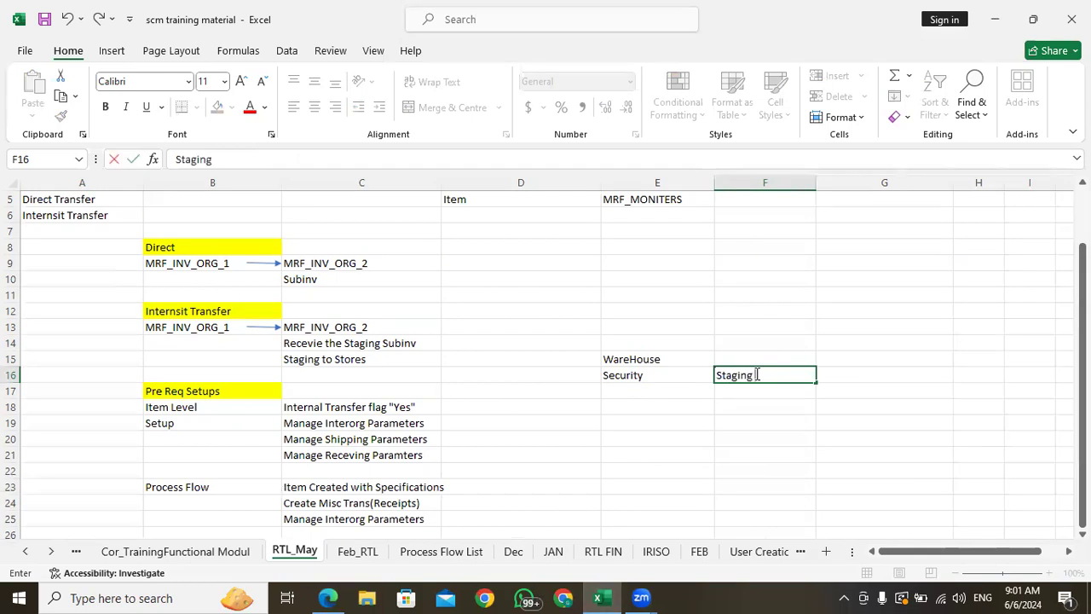
type(" Subinv")
key("Return")
left_click(770, 377)
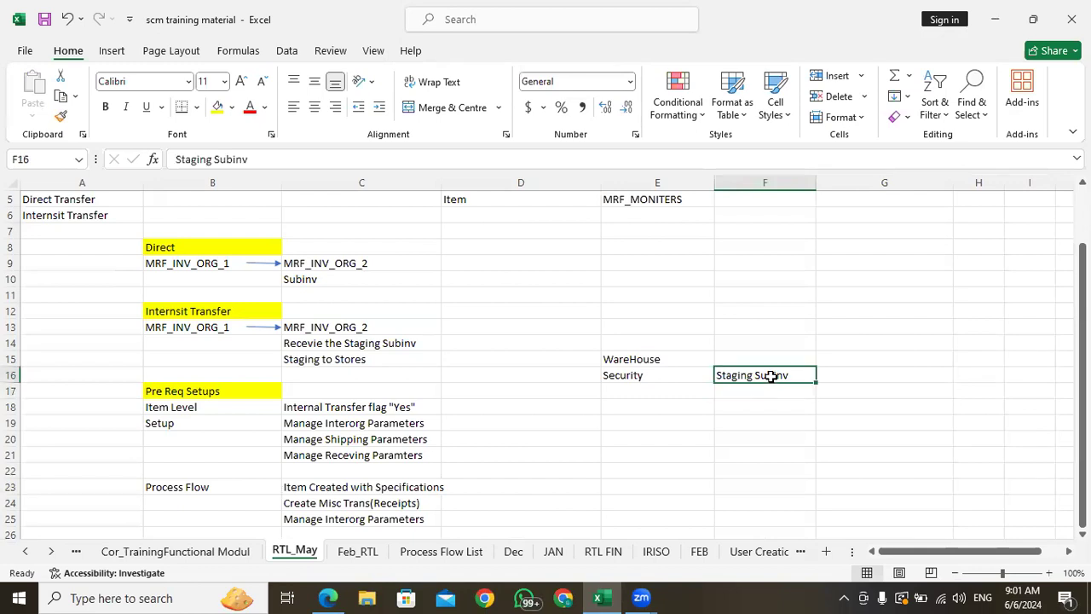
left_click(858, 375)
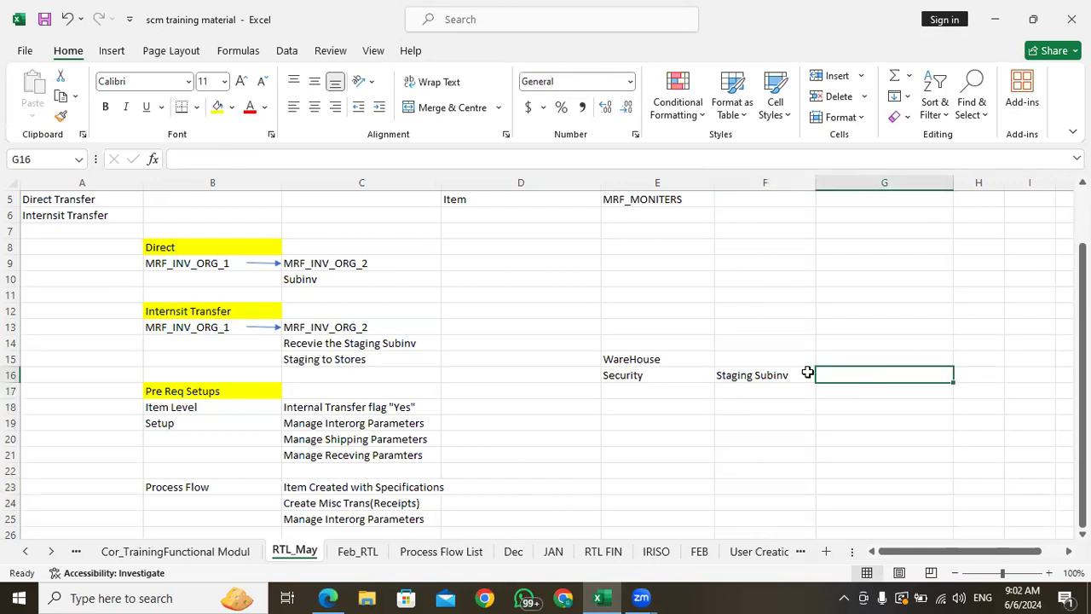
type("Stores")
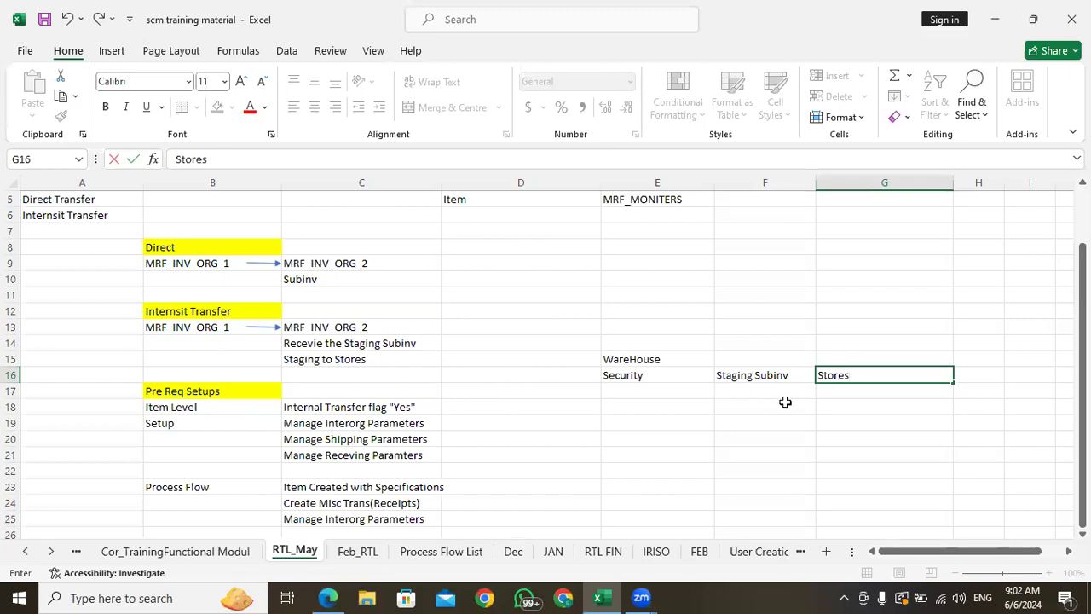
left_click(774, 395)
left_click(755, 373)
left_click(635, 359)
left_click(667, 376)
left_click(661, 388)
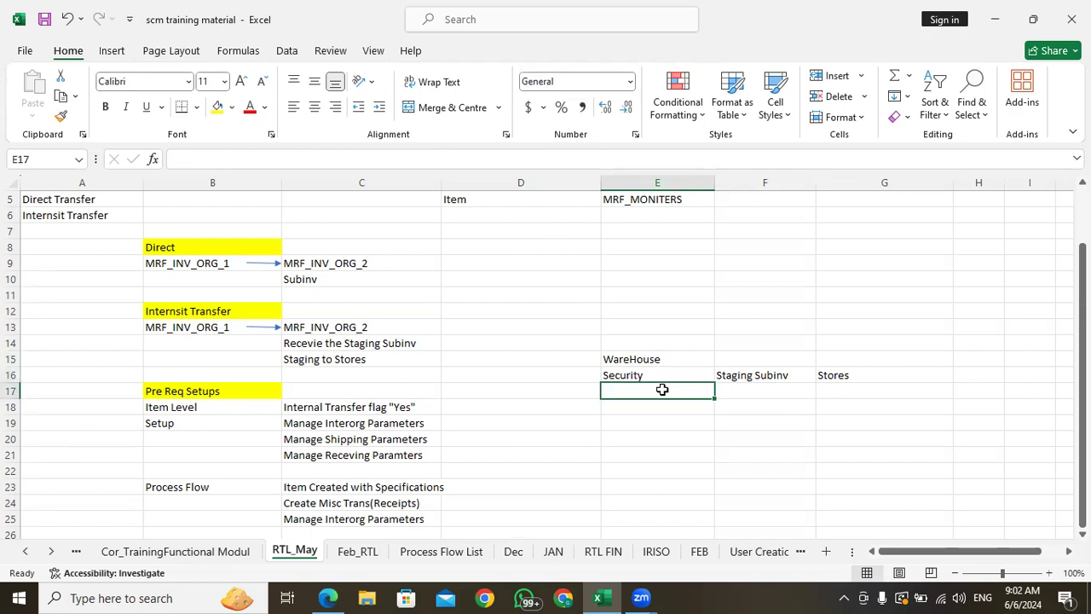
left_click(672, 375)
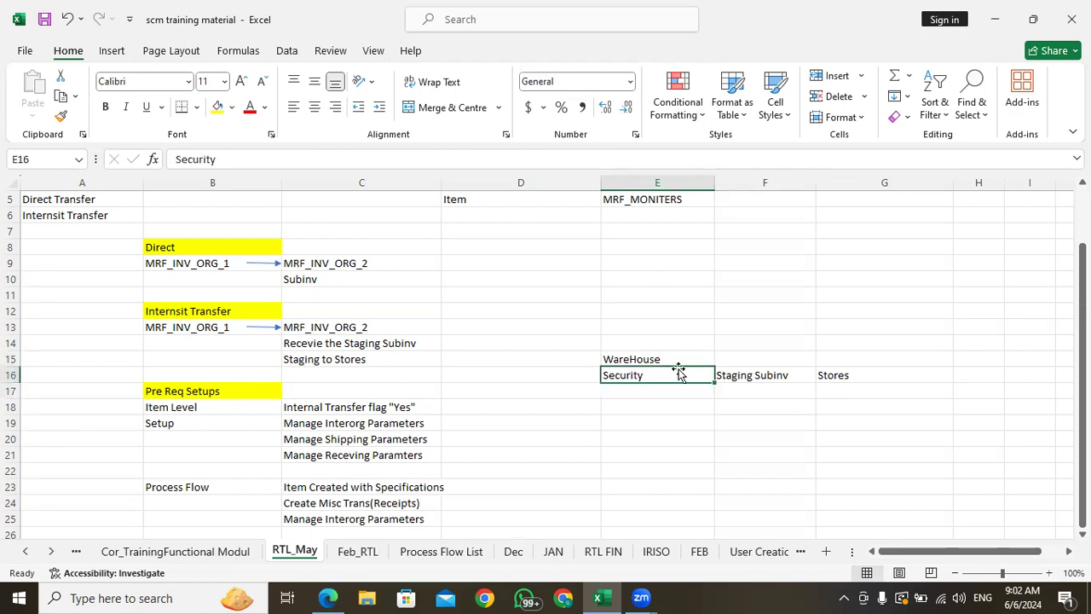
left_click(757, 376)
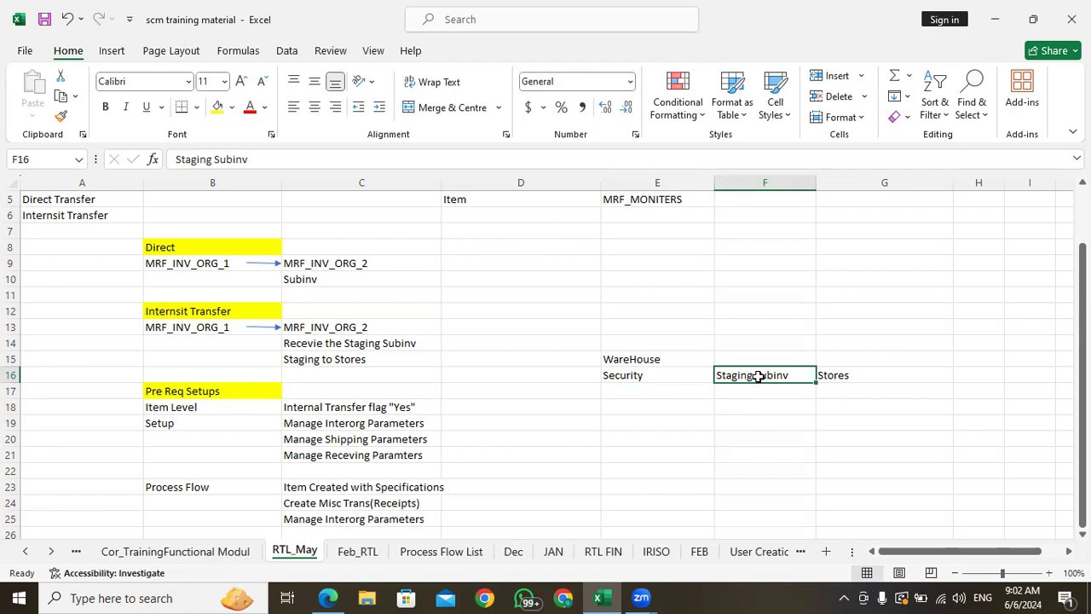
left_click(769, 386)
left_click(771, 378)
left_click(862, 376)
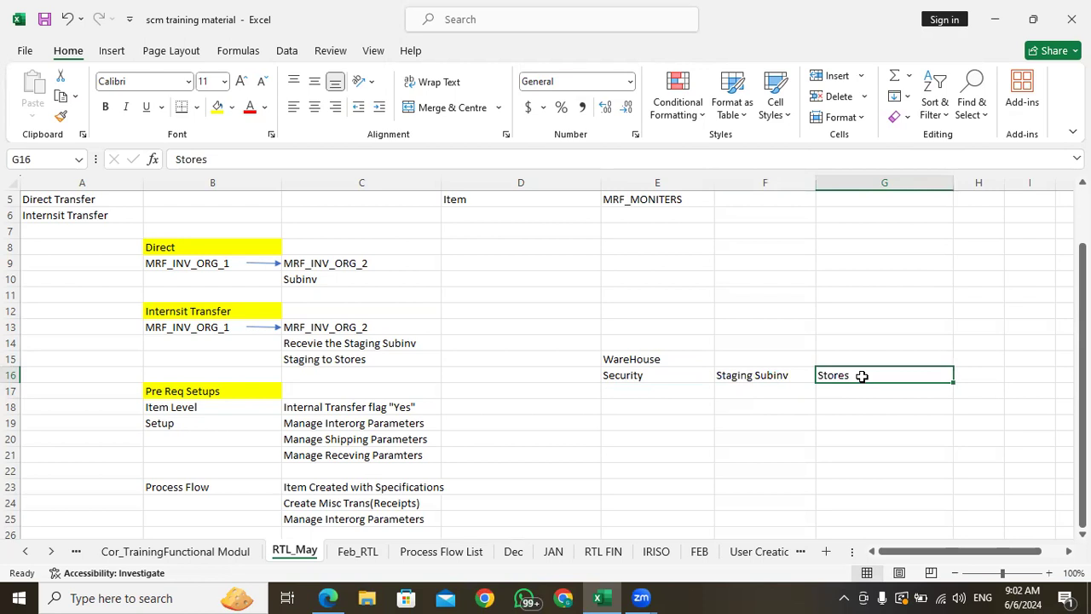
left_click(857, 394)
left_click(846, 372)
left_click(848, 389)
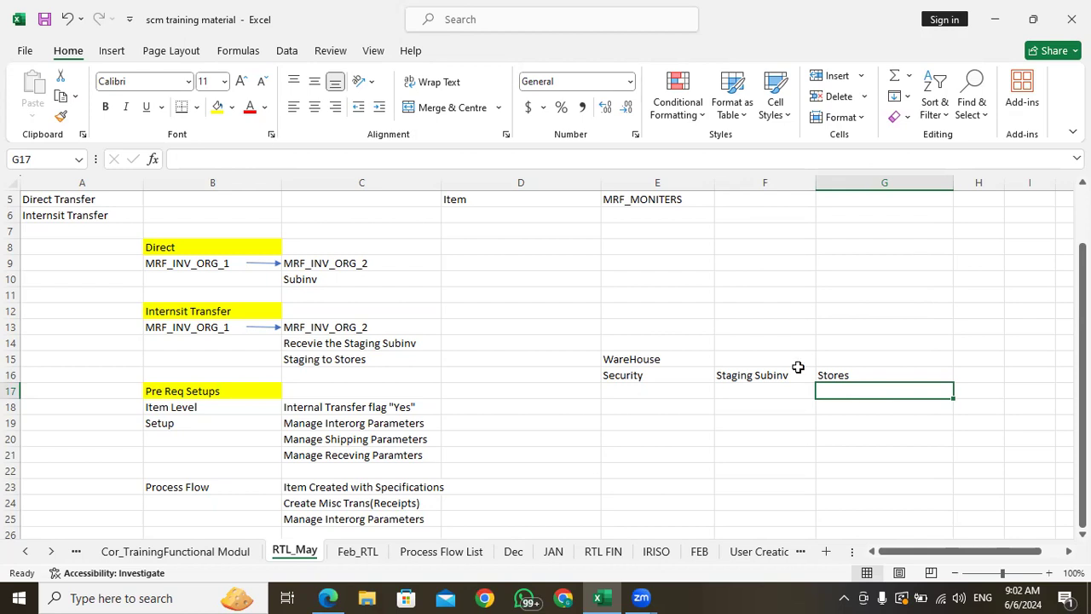
left_click(845, 376)
left_click(845, 362)
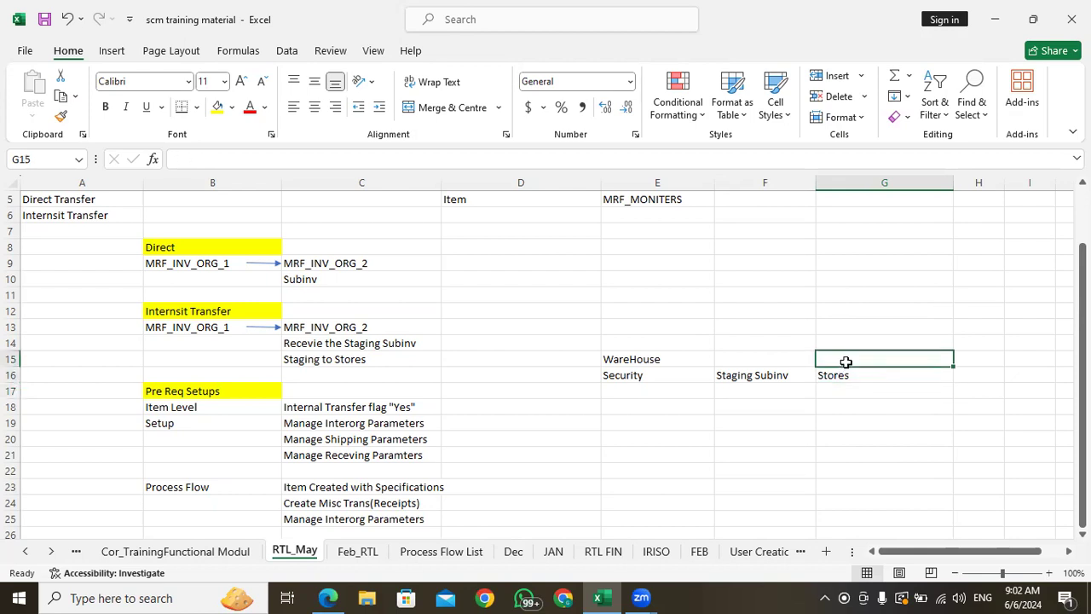
left_click(777, 360)
left_click(891, 375)
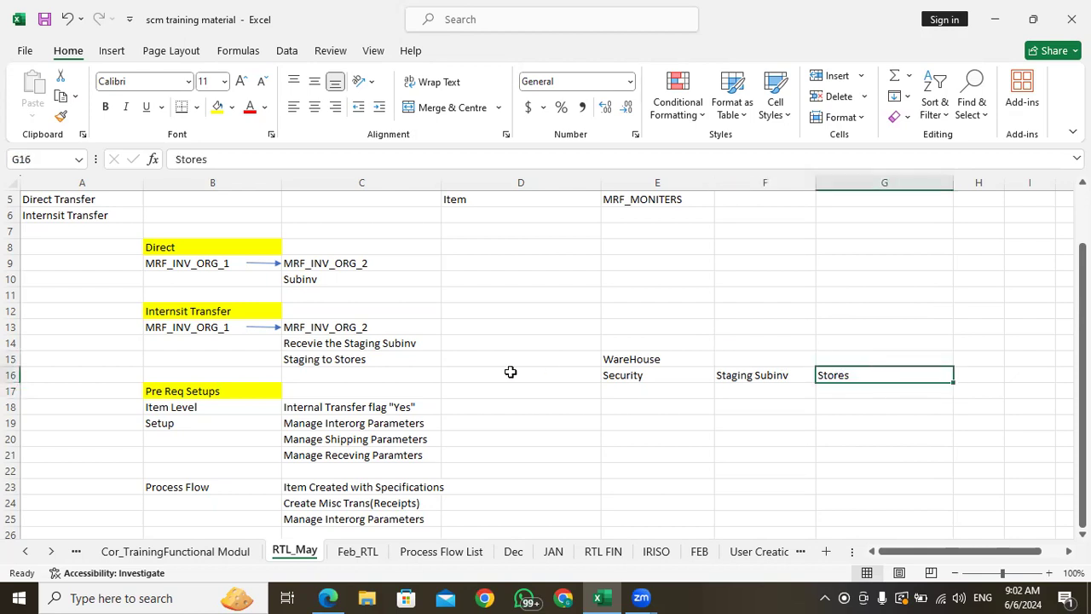
left_click(628, 376)
left_click(760, 377)
left_click(692, 374)
left_click(760, 376)
left_click(862, 373)
left_click(657, 375)
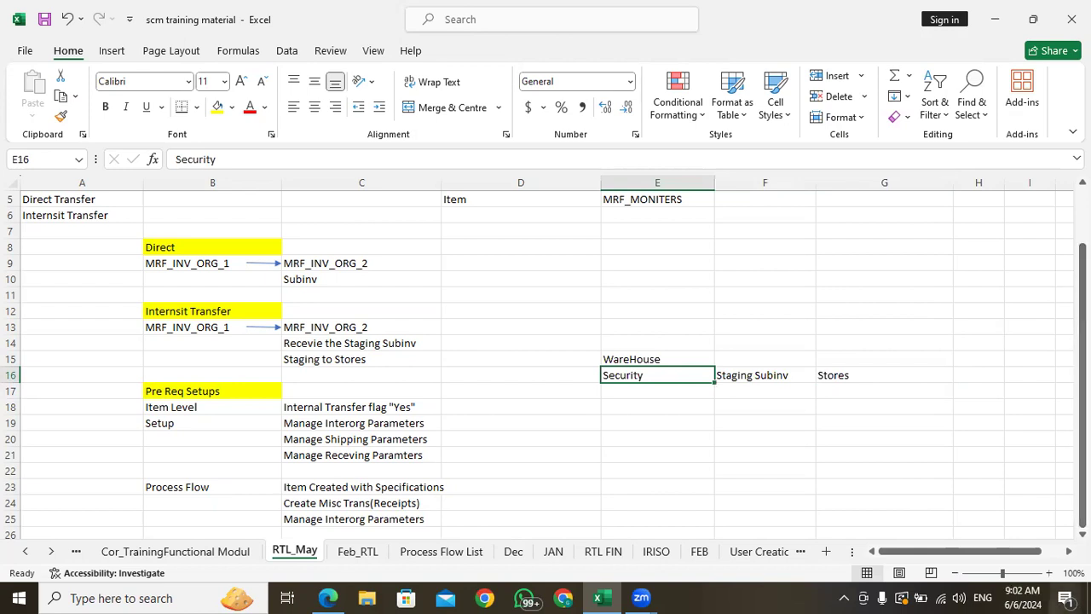
scroll(312, 397, "down", 5)
scroll(327, 395, "up", 5)
left_click(359, 421)
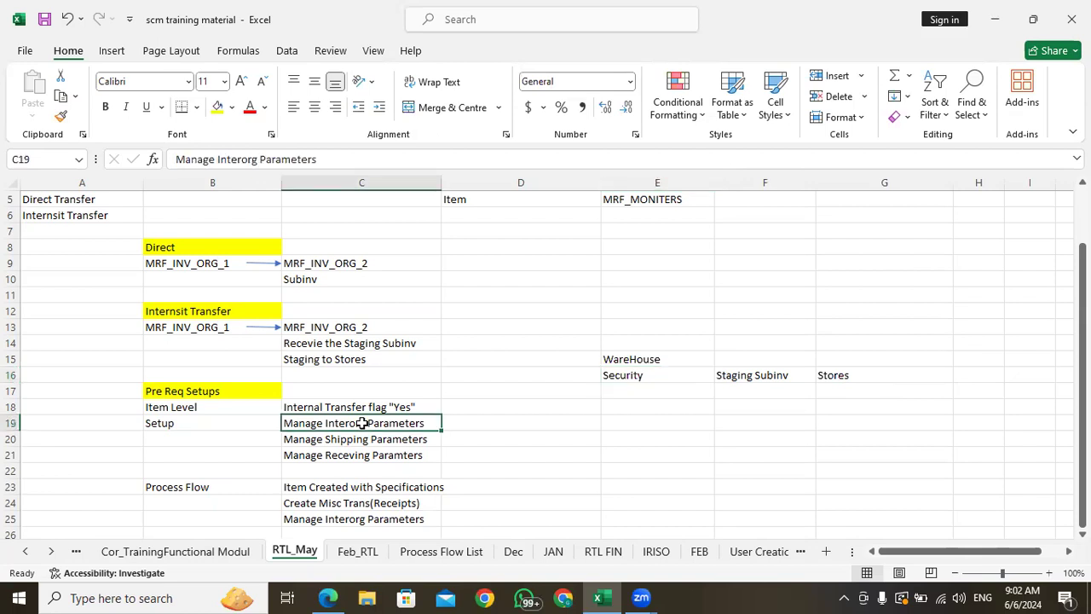
Widen column F slightly and narrow column G around the Staging Subinv and Stores entries
left_click(853, 372)
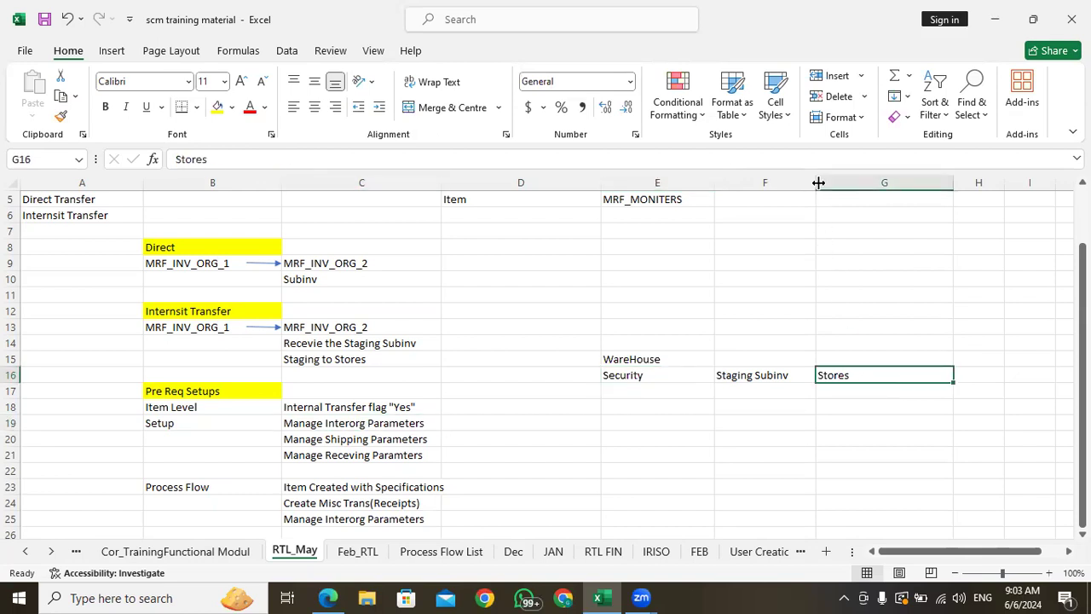
left_click_drag(816, 182, 827, 183)
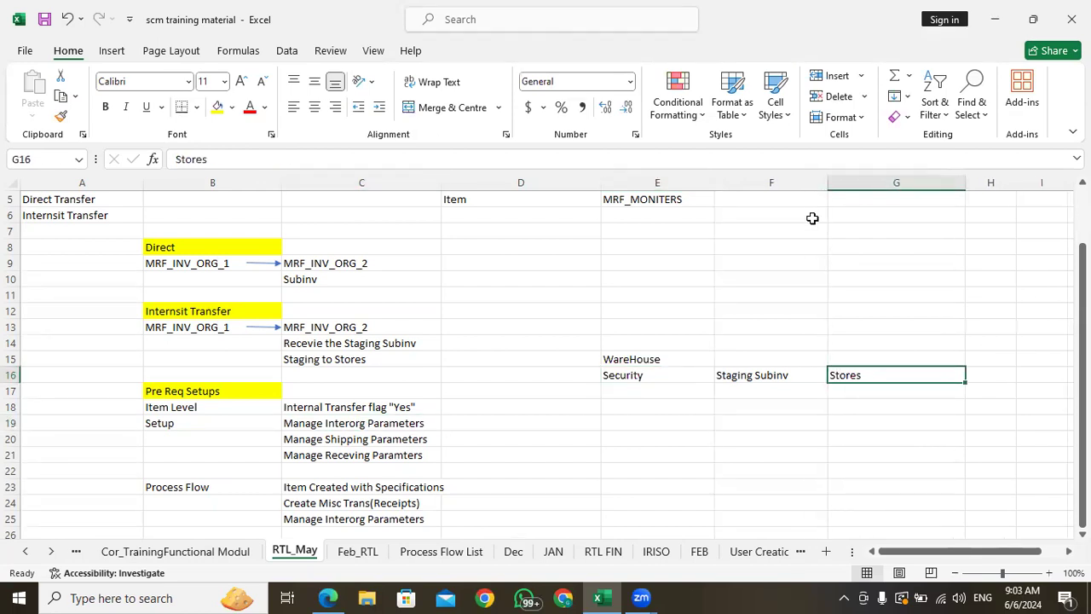
left_click_drag(964, 183, 903, 183)
left_click(855, 390)
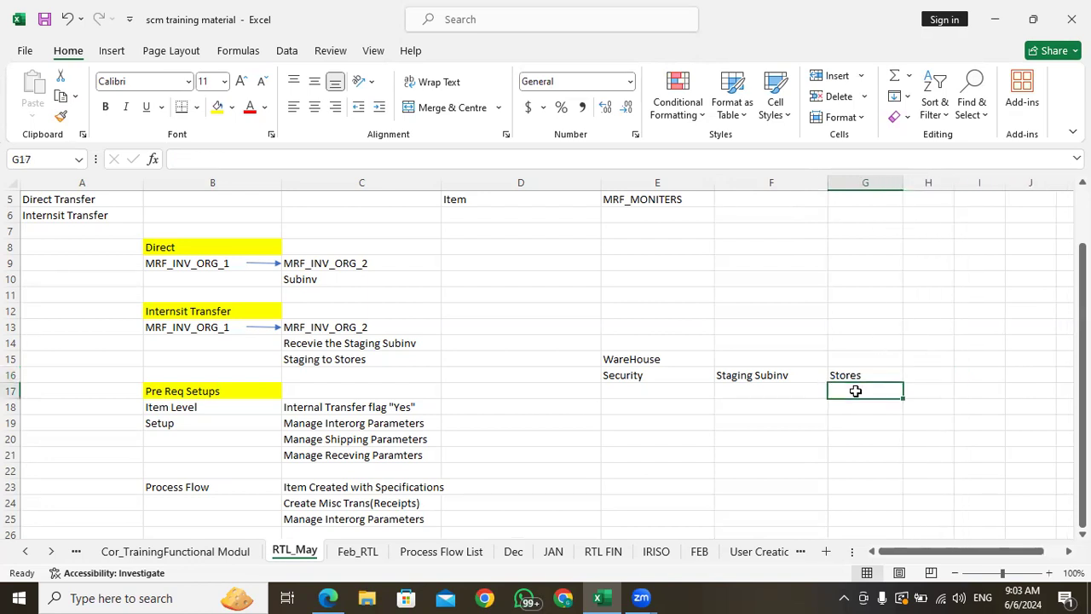
left_click_drag(903, 182, 919, 183)
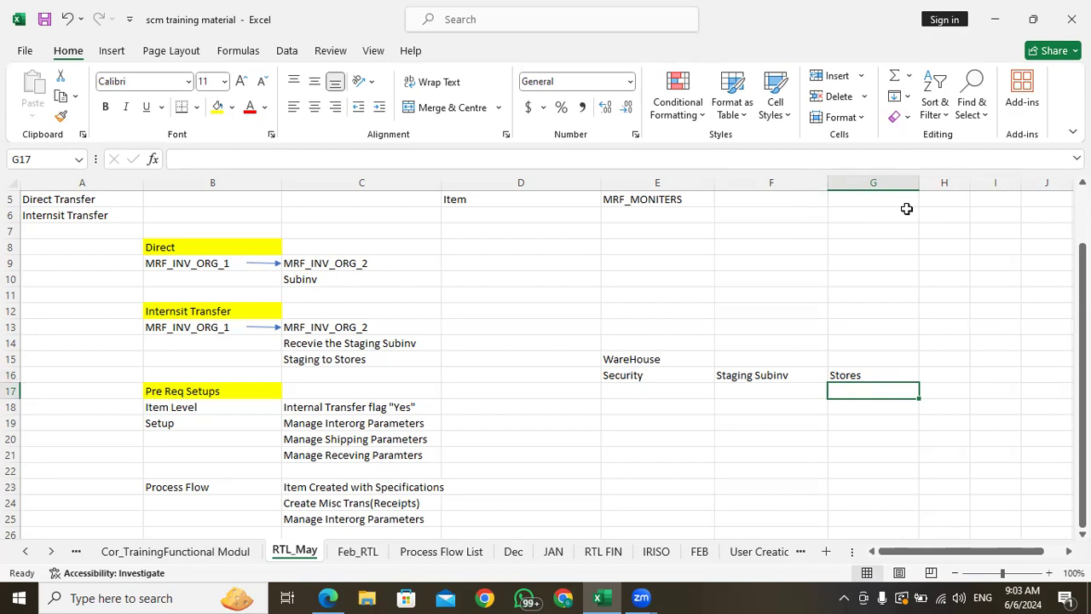
left_click(847, 377)
left_click(849, 361)
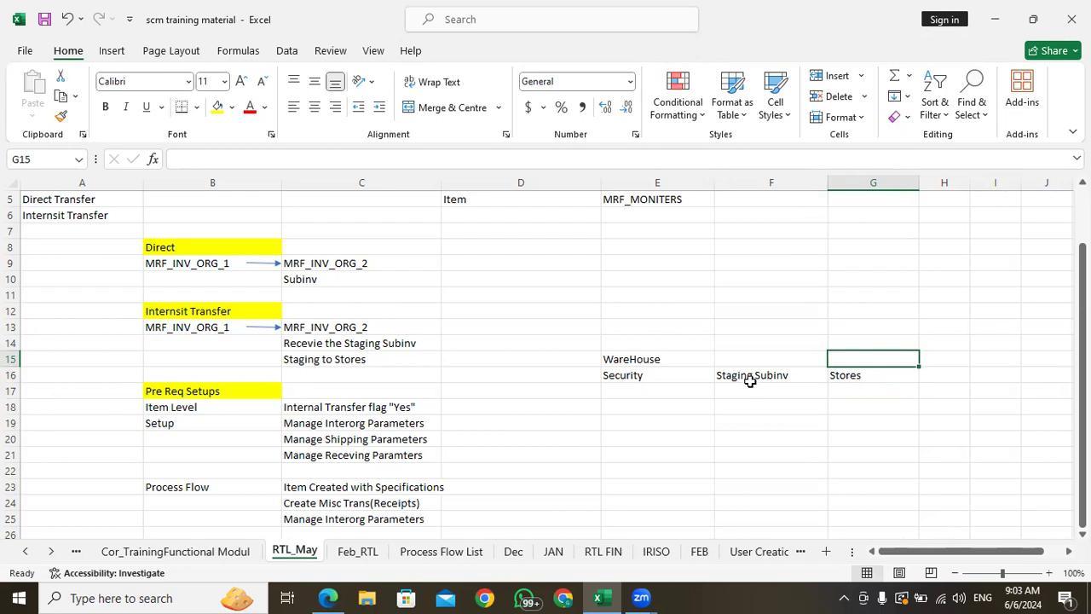
left_click(679, 381)
left_click(754, 377)
left_click(867, 375)
left_click(770, 375)
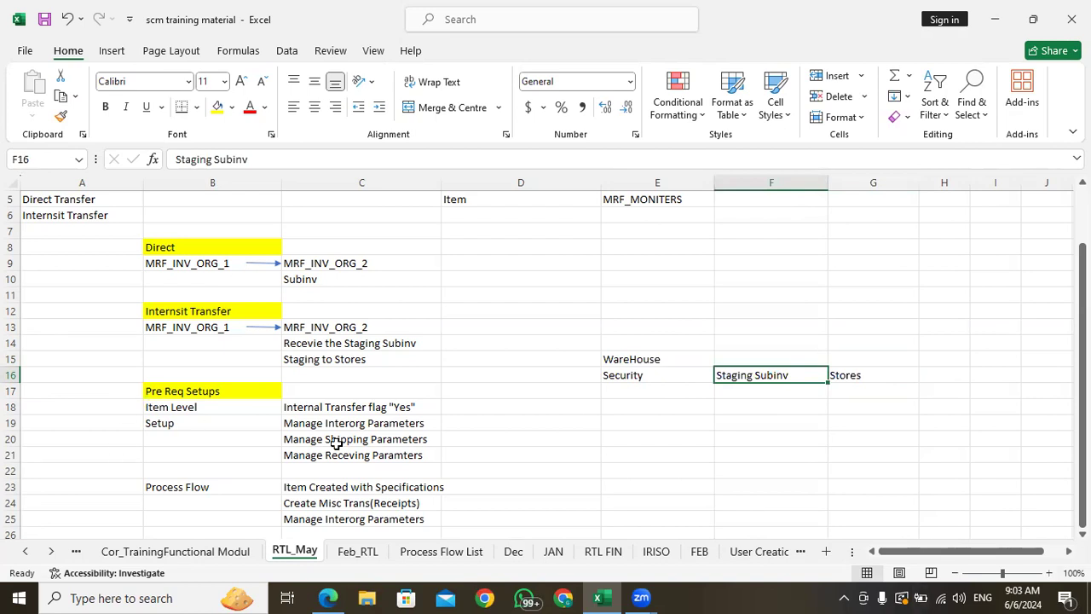
scroll(487, 375, "down", 5)
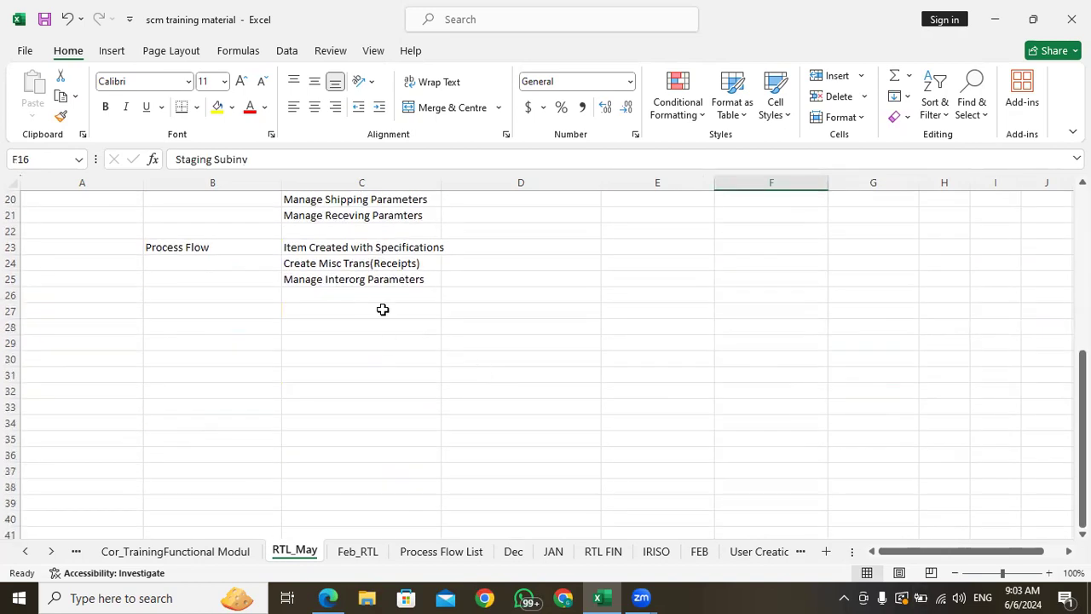
left_click(358, 293)
left_click(333, 280)
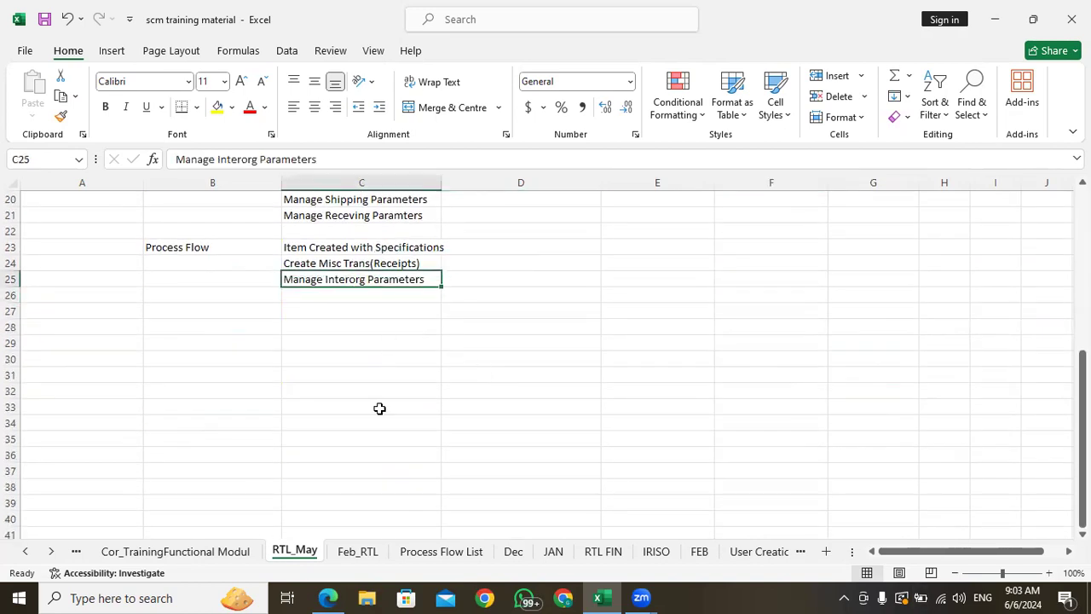
Switch to Oracle Fusion in Edge and save the interorganization parameters from MRF_INV_ORG_1 to MRF_INV_ORG_2, returning to the setup task list
left_click(327, 598)
left_click(721, 472)
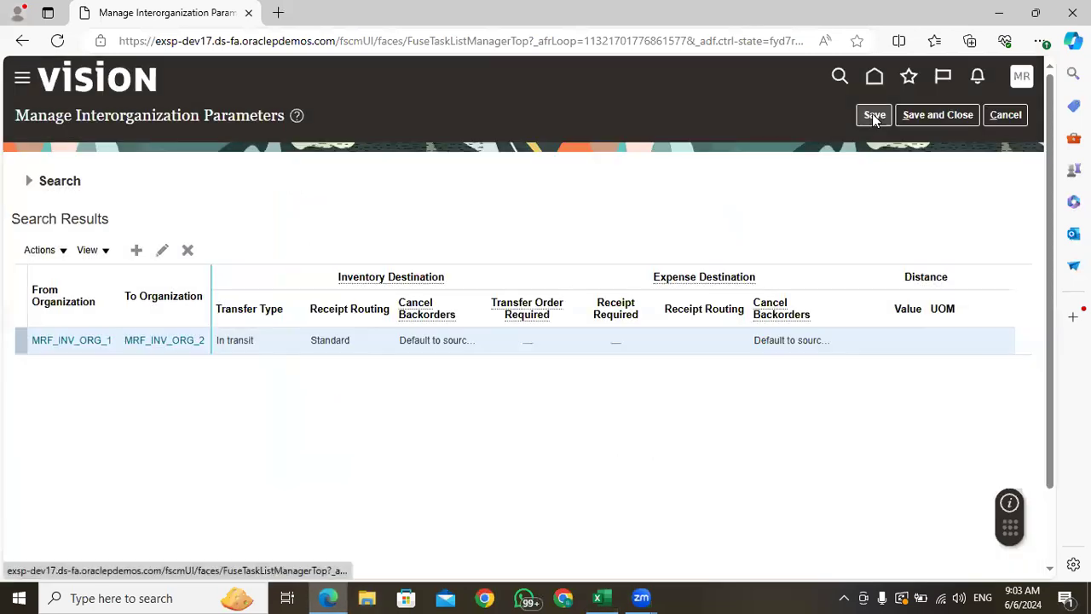
left_click(875, 114)
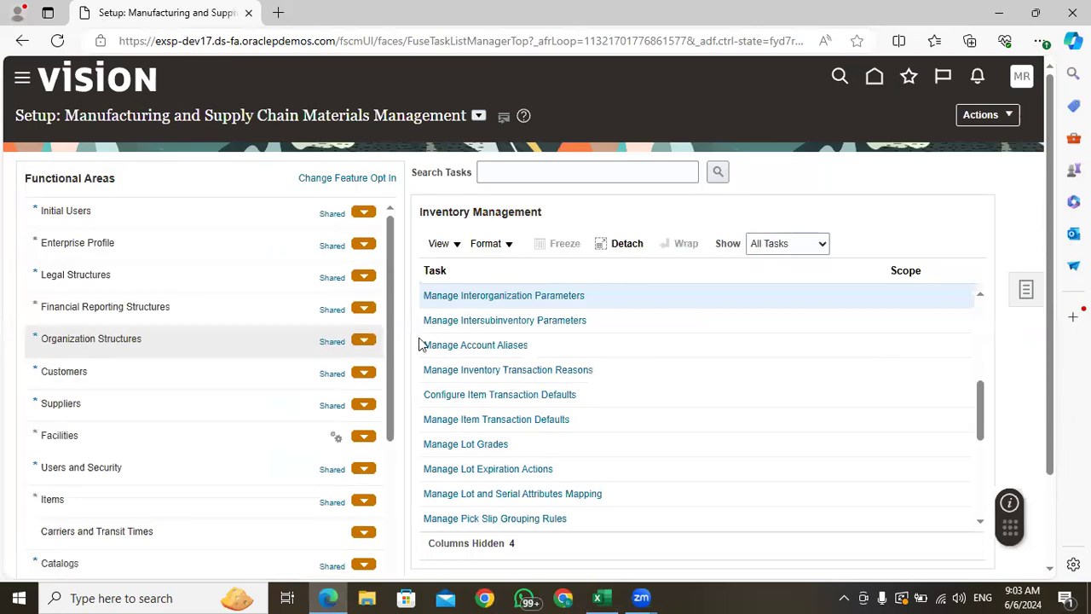
Switch to the scm training material workbook in Excel and check the first organization under Org Details
left_click(602, 598)
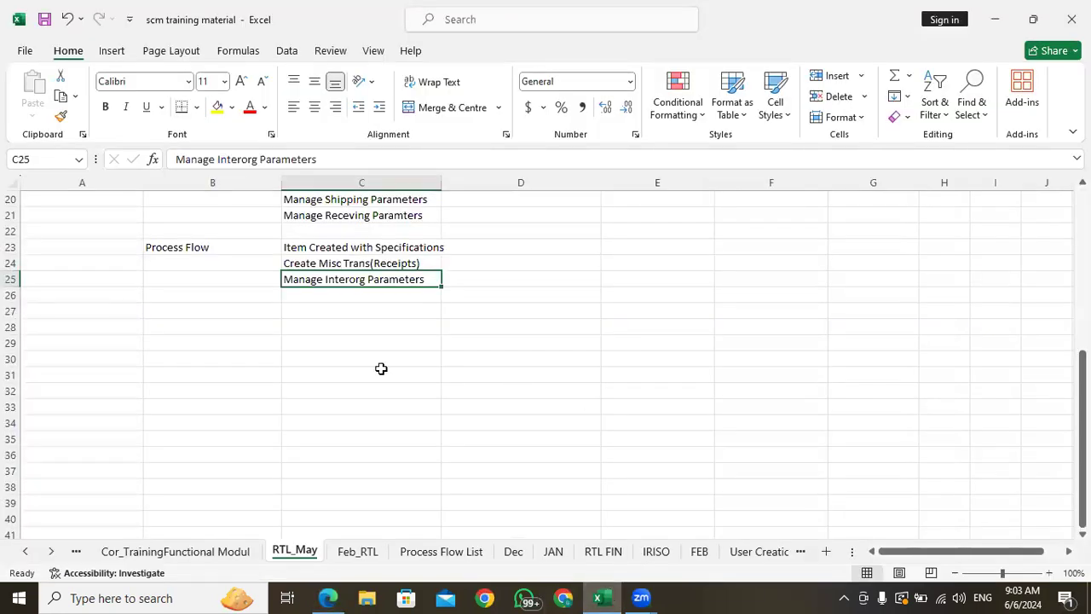
scroll(289, 345, "up", 7)
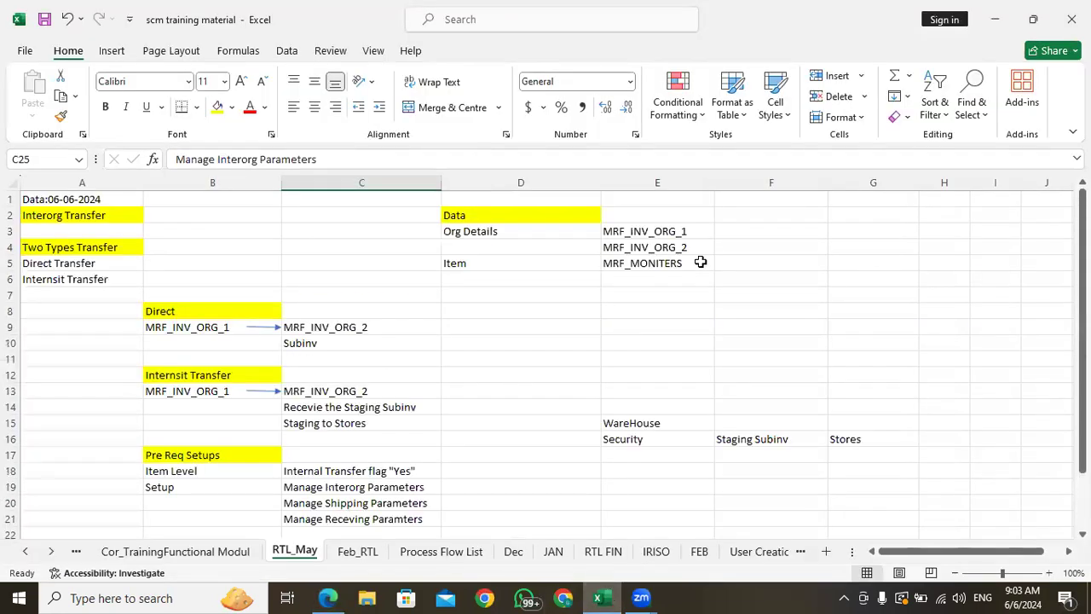
left_click(649, 231)
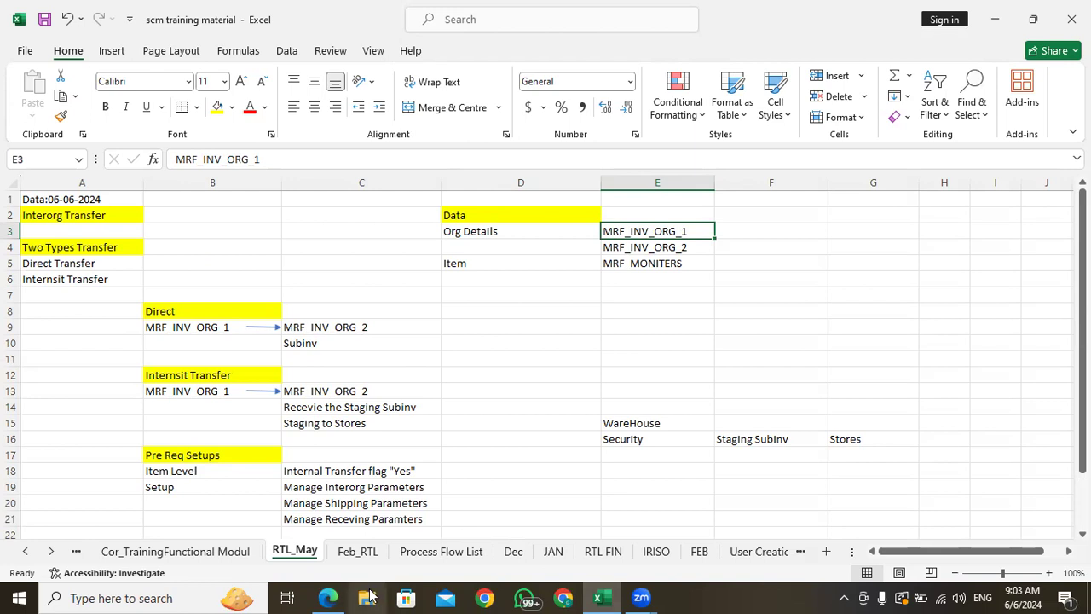
Switch back to Oracle Fusion in Edge and open the Manage Shipping Parameters task in the Shipping functional area
left_click(327, 597)
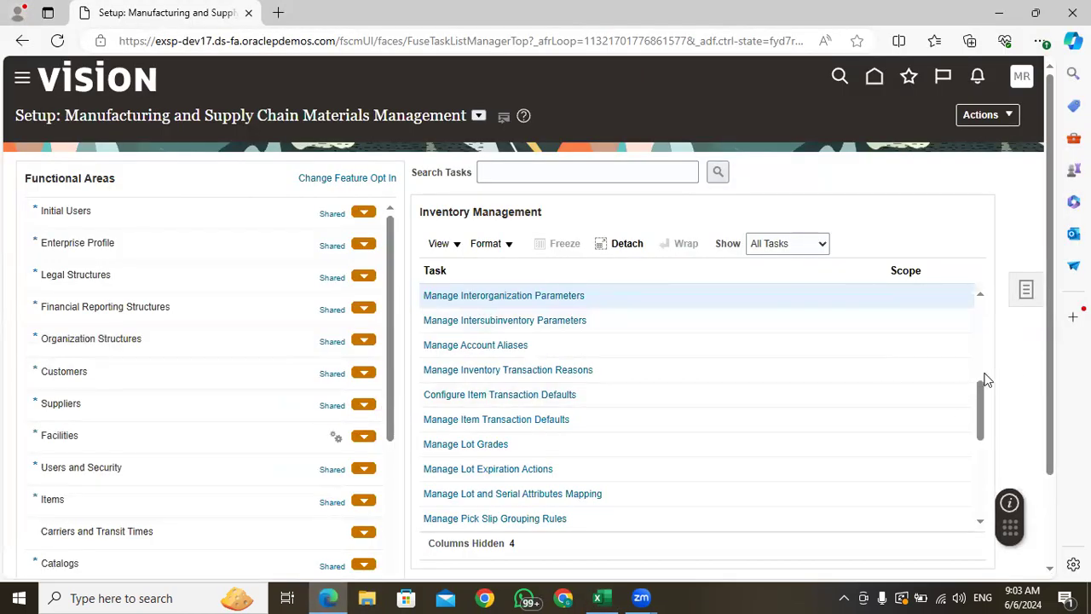
scroll(1055, 315, "down", 1)
left_click_drag(982, 331, 982, 362)
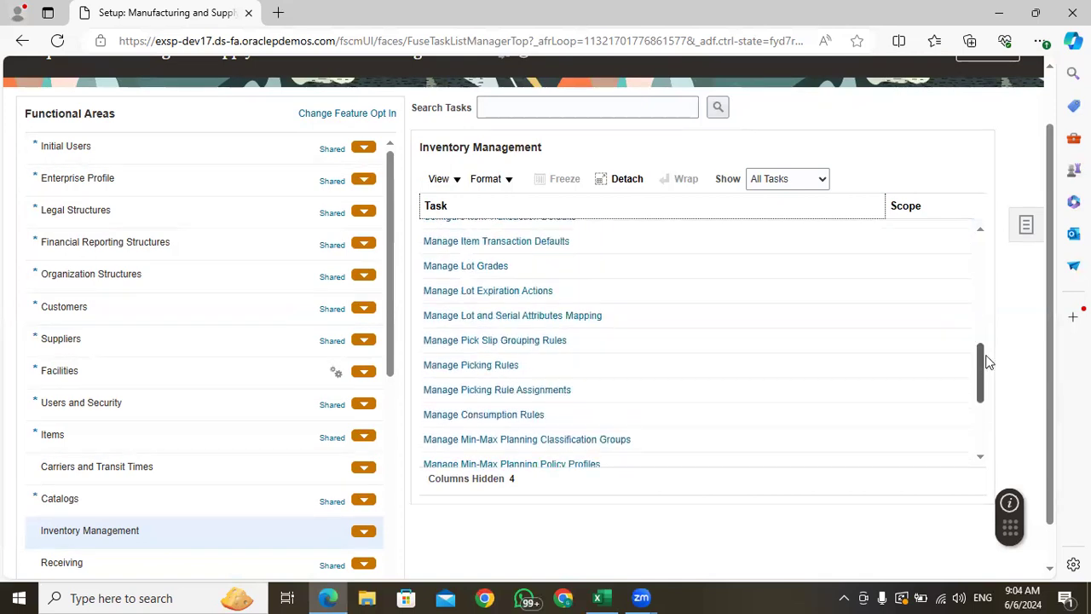
left_click_drag(394, 171, 394, 252)
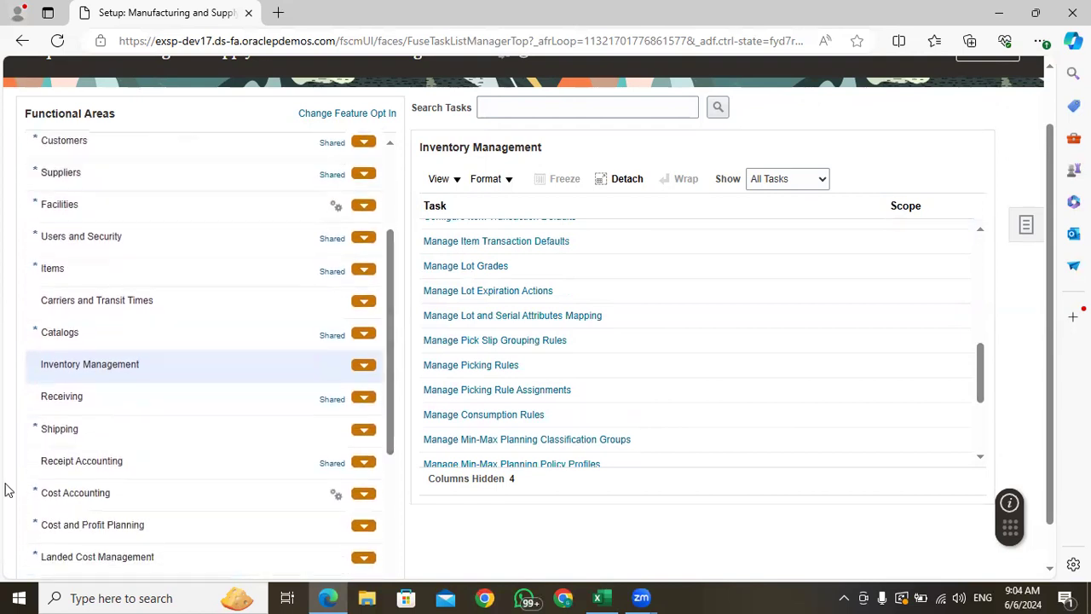
left_click(67, 441)
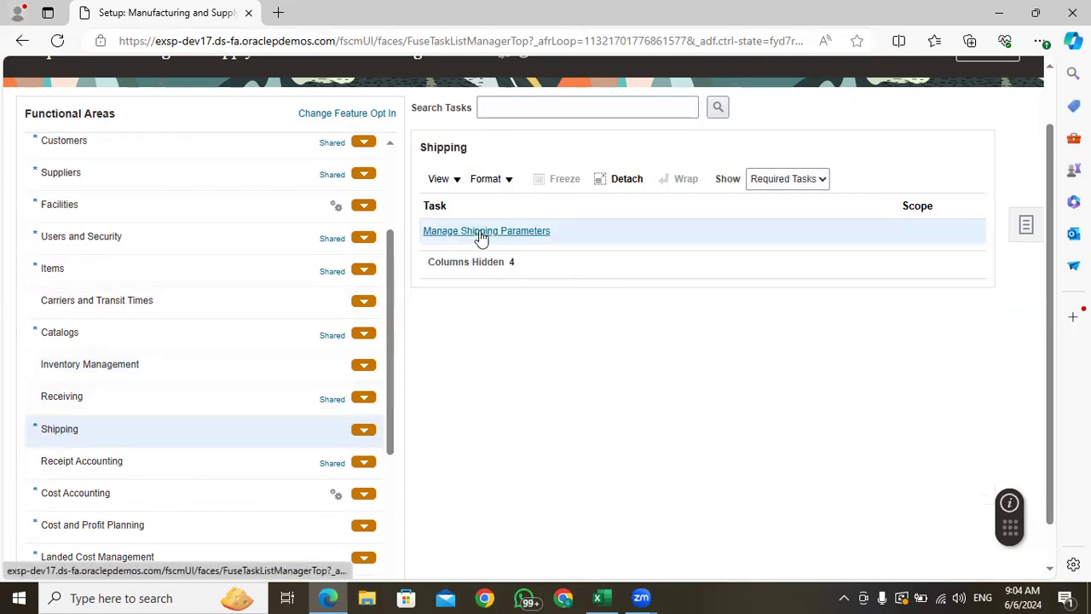
left_click(480, 231)
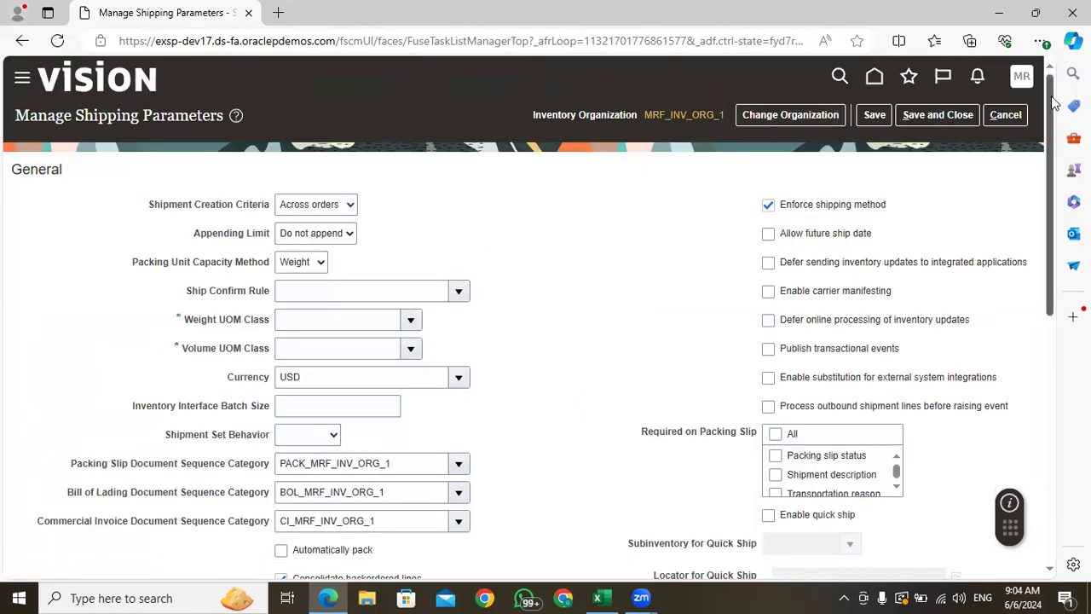
Set the shipping parameters' weight UOM class to Weight and the volume UOM class to Volume
mouse_move(1051, 97)
left_mouse_down()
mouse_move(1051, 161)
mouse_move(1052, 108)
left_mouse_up()
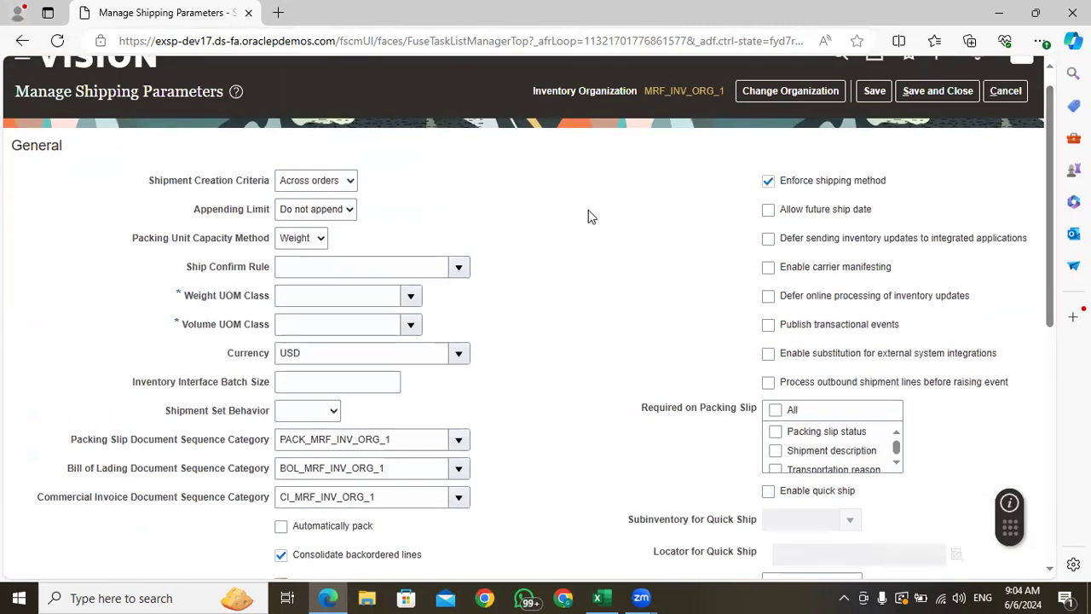
left_click_drag(1050, 127, 1052, 113)
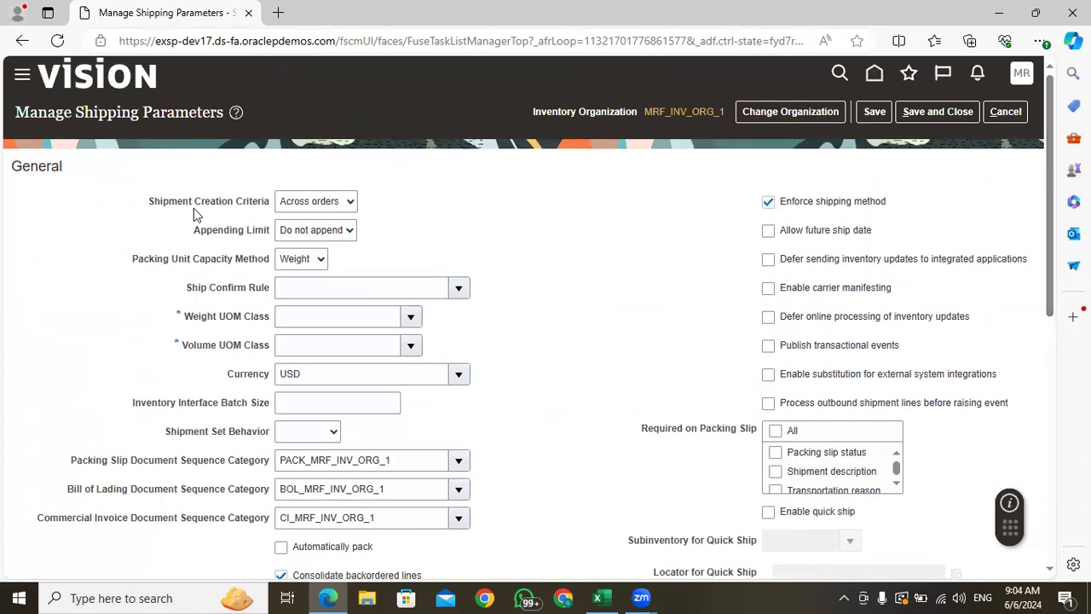
left_click(411, 317)
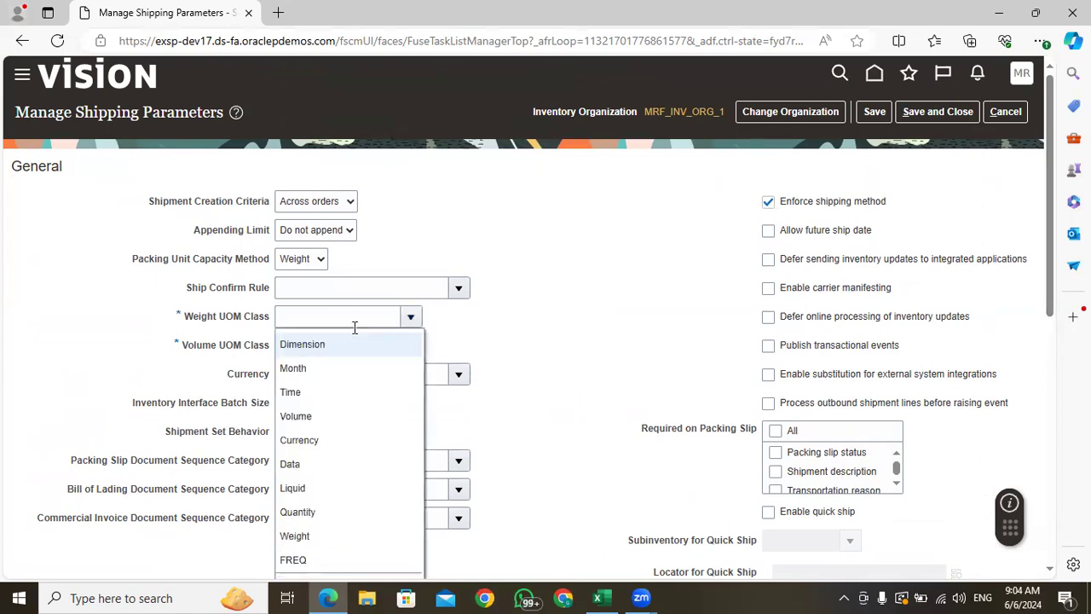
left_click(320, 537)
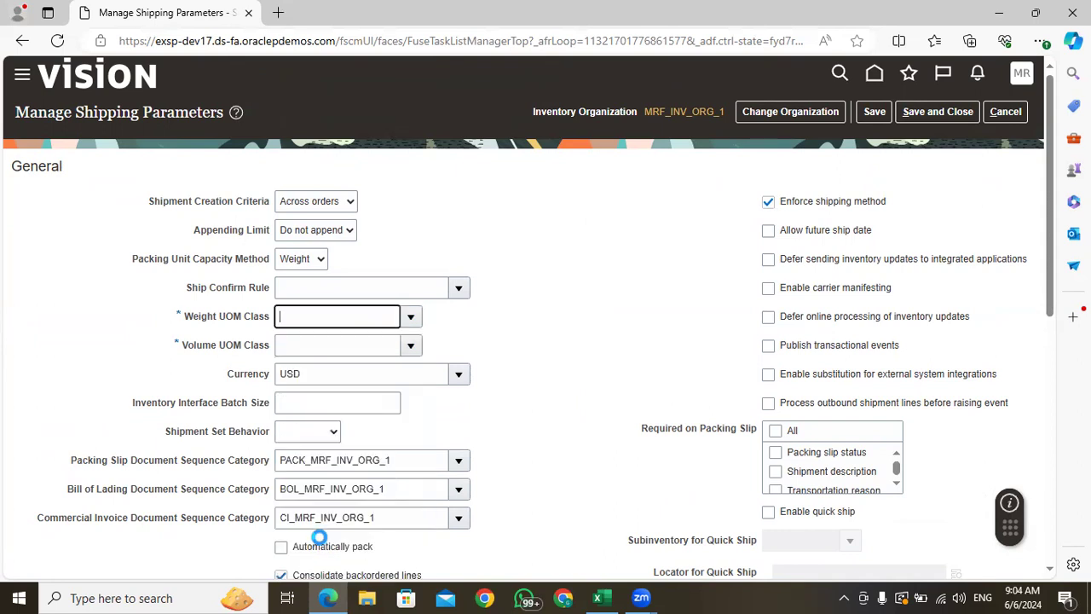
left_click(409, 345)
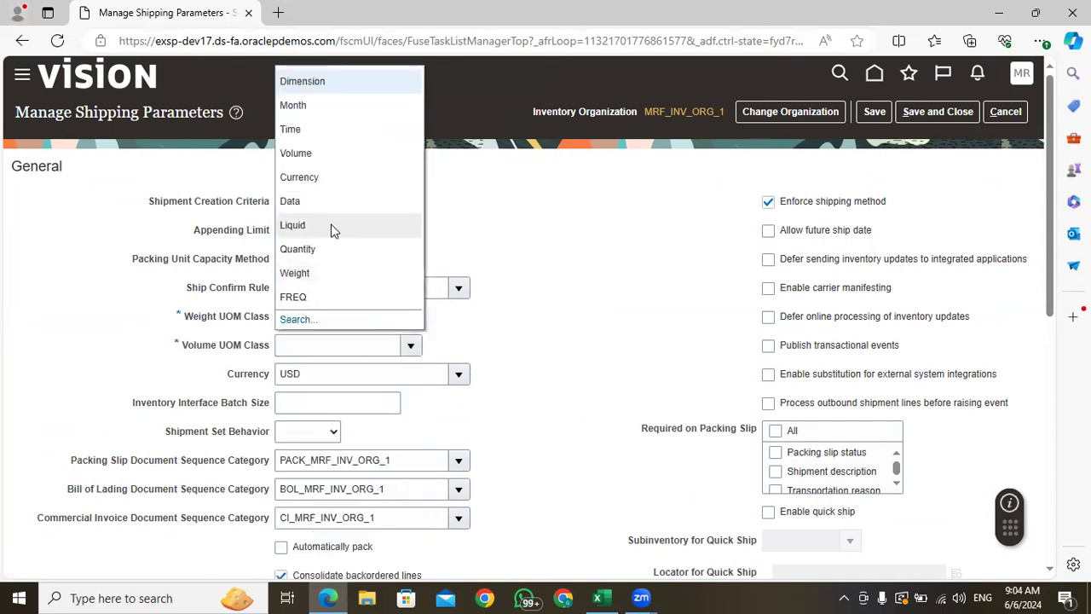
left_click(311, 154)
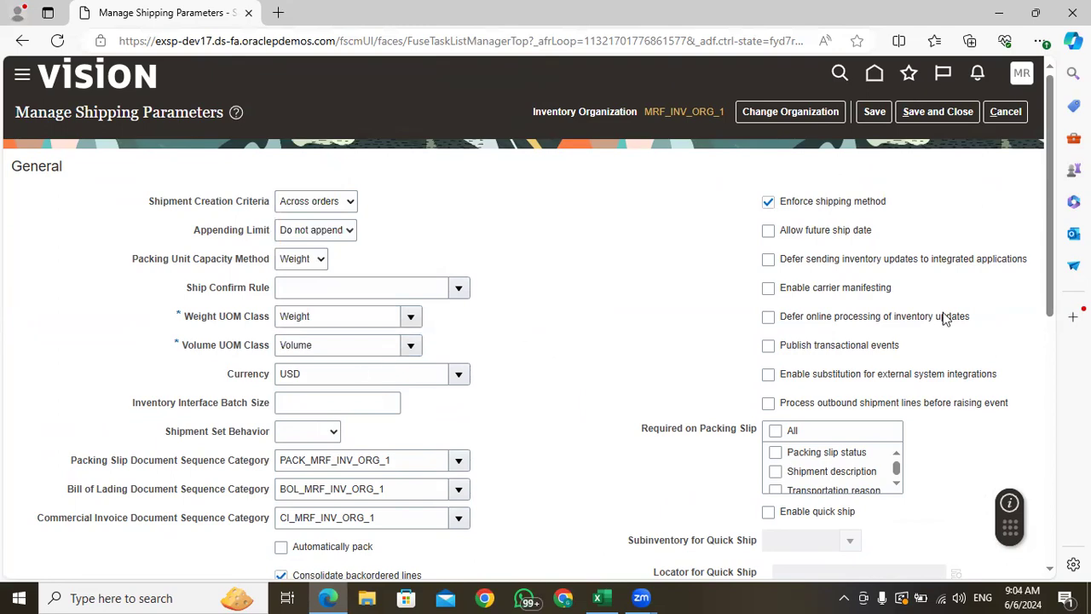
Fill in Pick Release with release sequence rule All Standard Orders, pick slip grouping rule Customer, Ship To, Carrier, and staging subinventory S1
scroll(1049, 195, "down", 3)
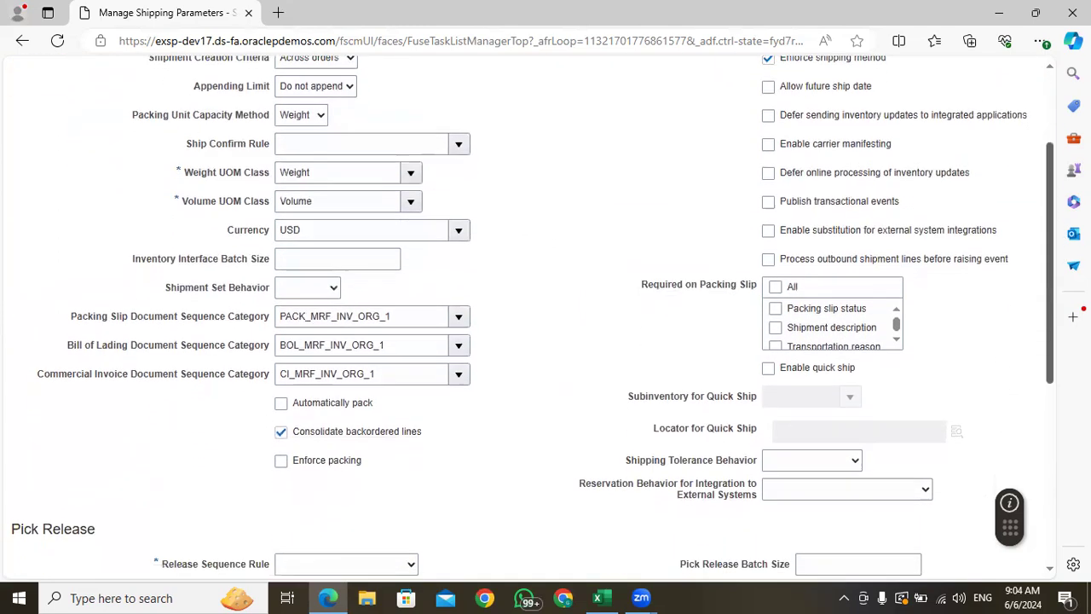
scroll(1049, 195, "down", 2)
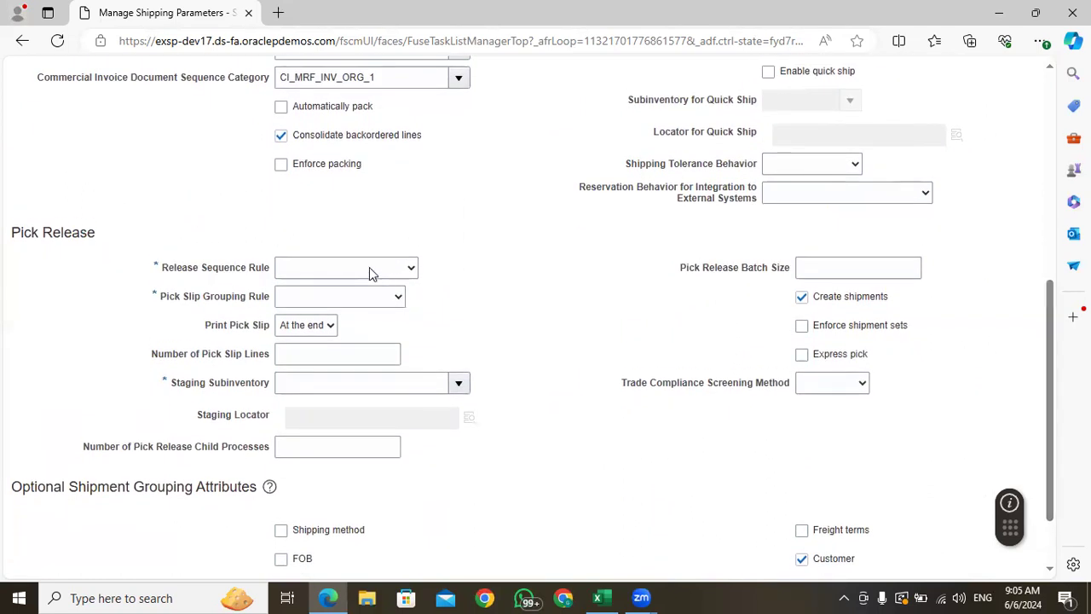
left_click(369, 270)
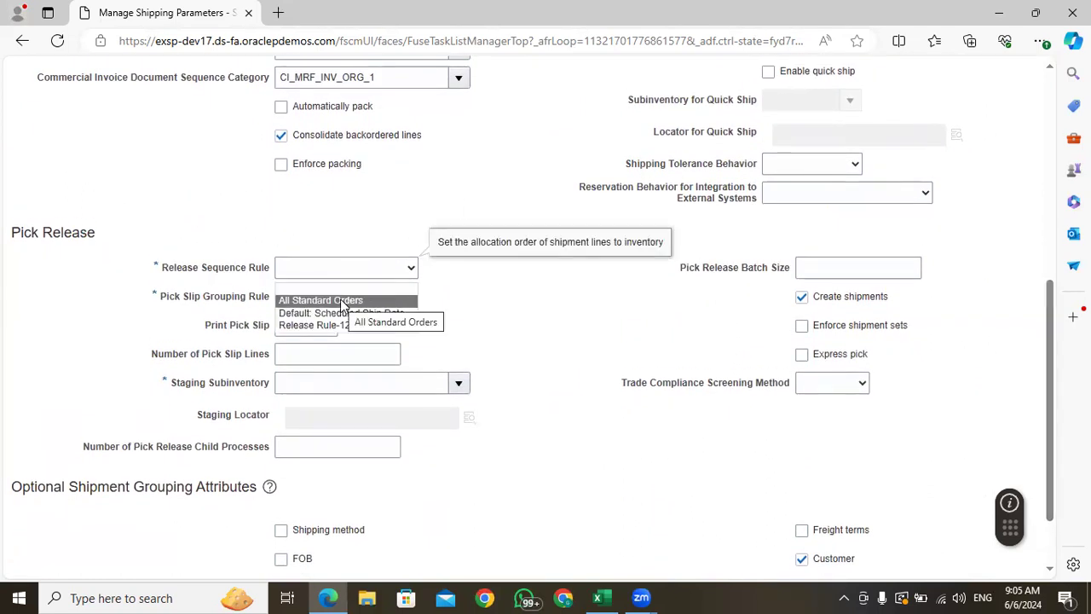
left_click(341, 301)
left_click(347, 305)
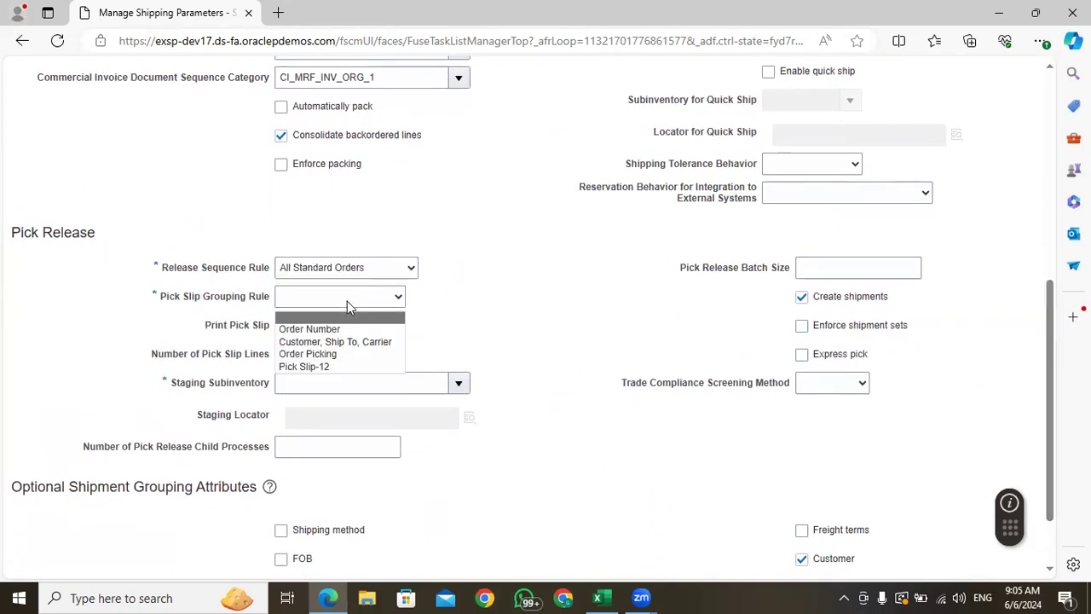
left_click(350, 349)
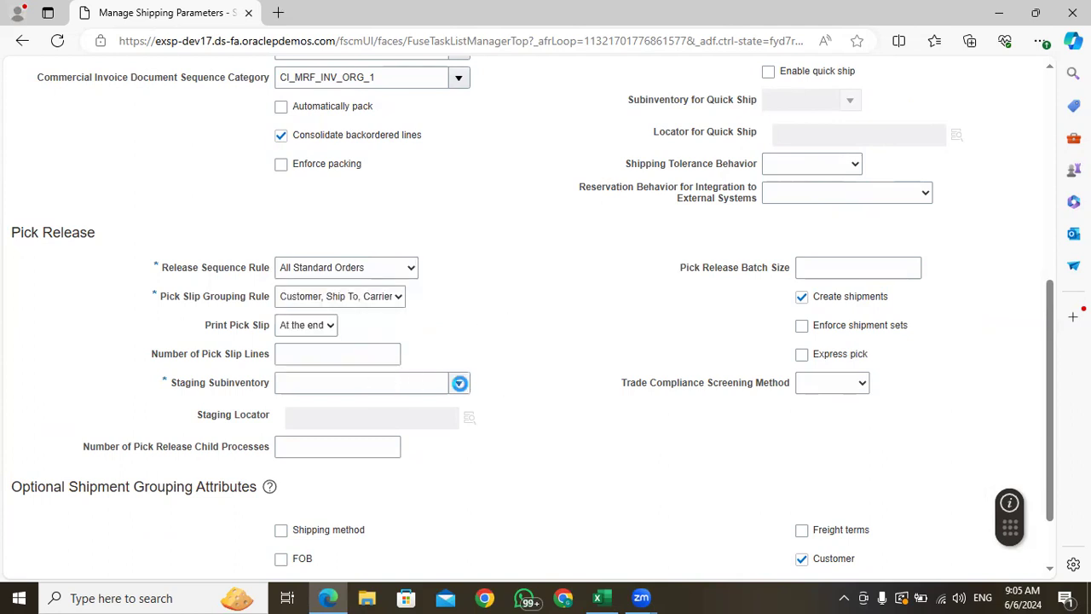
left_click(460, 383)
left_click(312, 412)
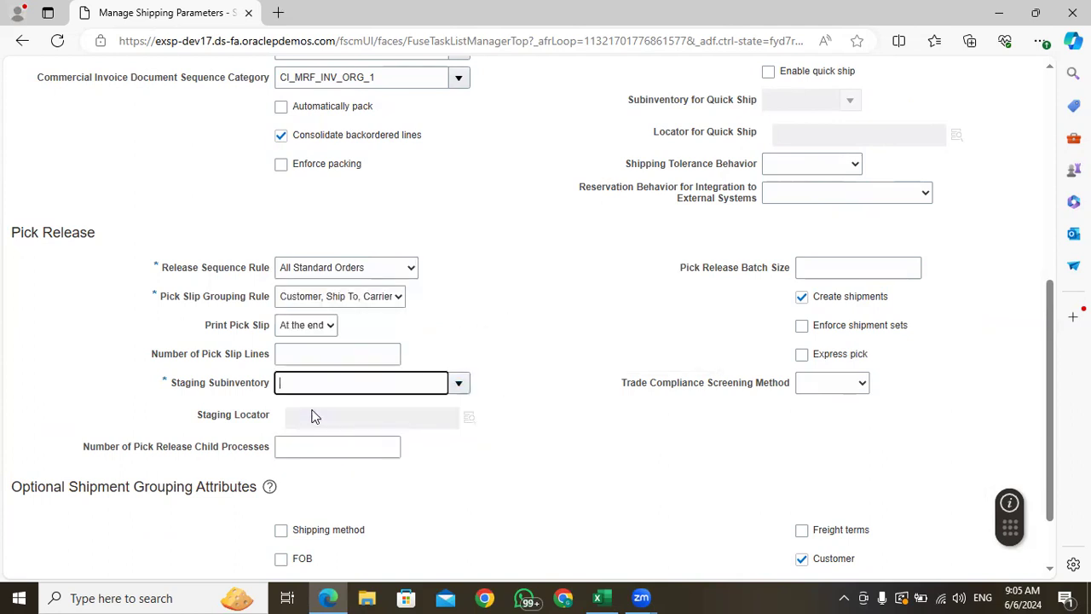
Review the completed shipping parameters for MRF_INV_ORG_1, examining the currency and the other General settings
scroll(614, 456, "down", 1)
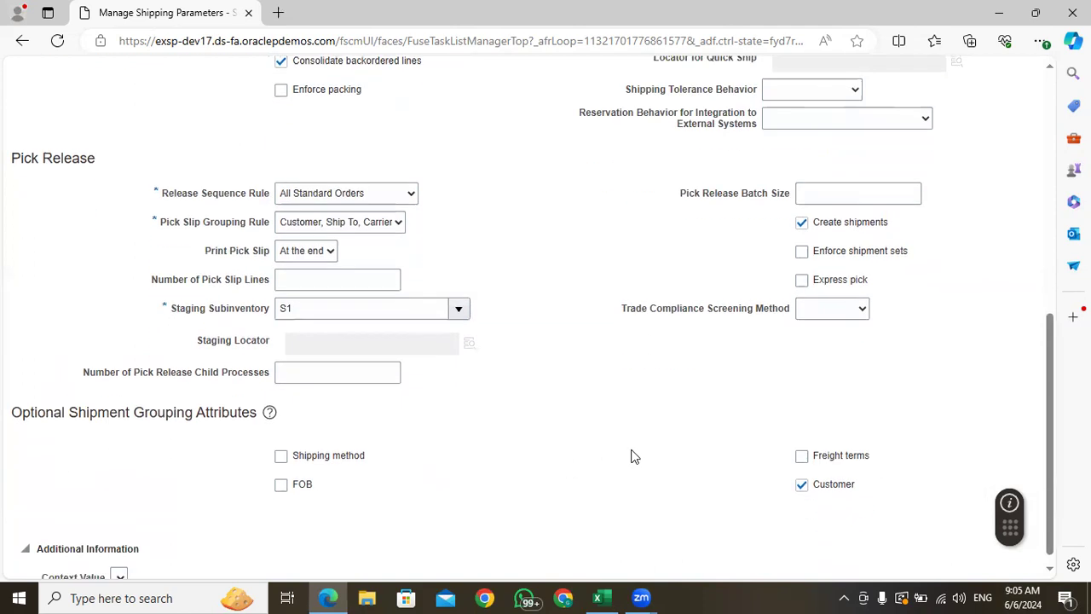
scroll(634, 456, "up", 7)
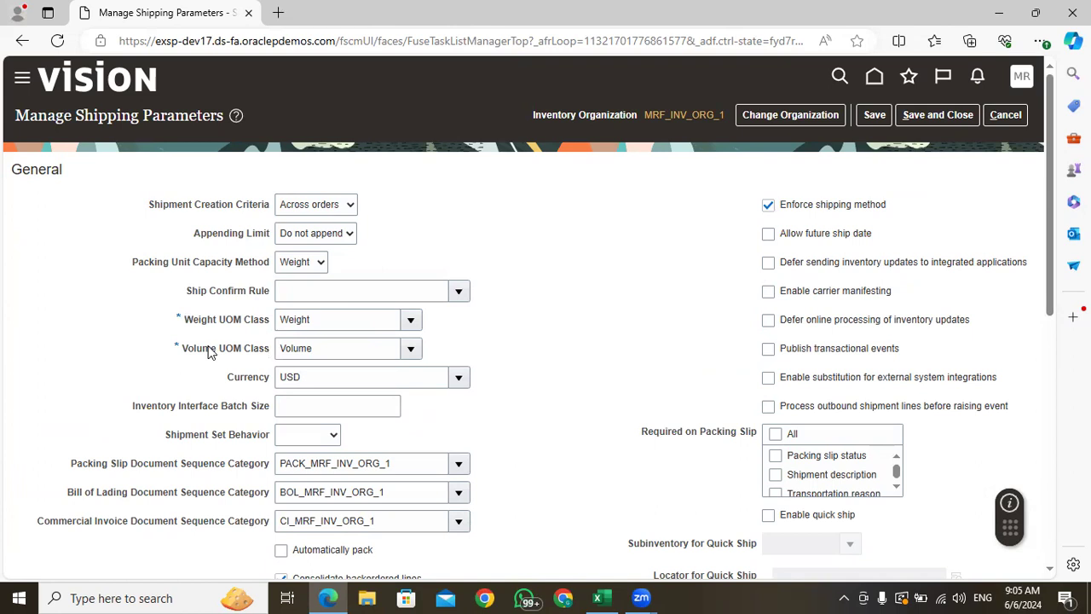
double_click(311, 377)
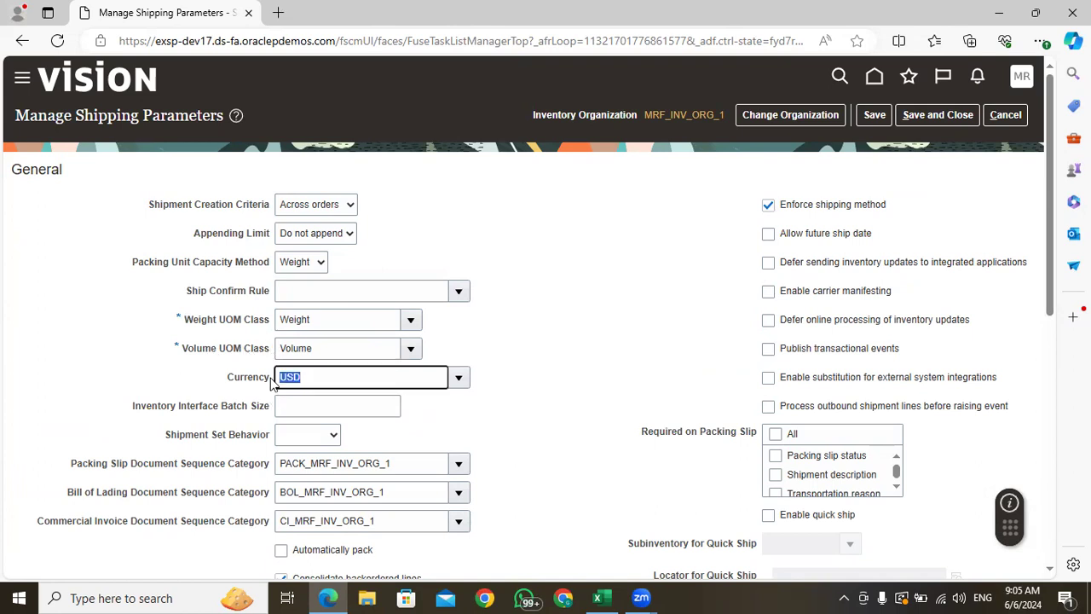
left_click(547, 382)
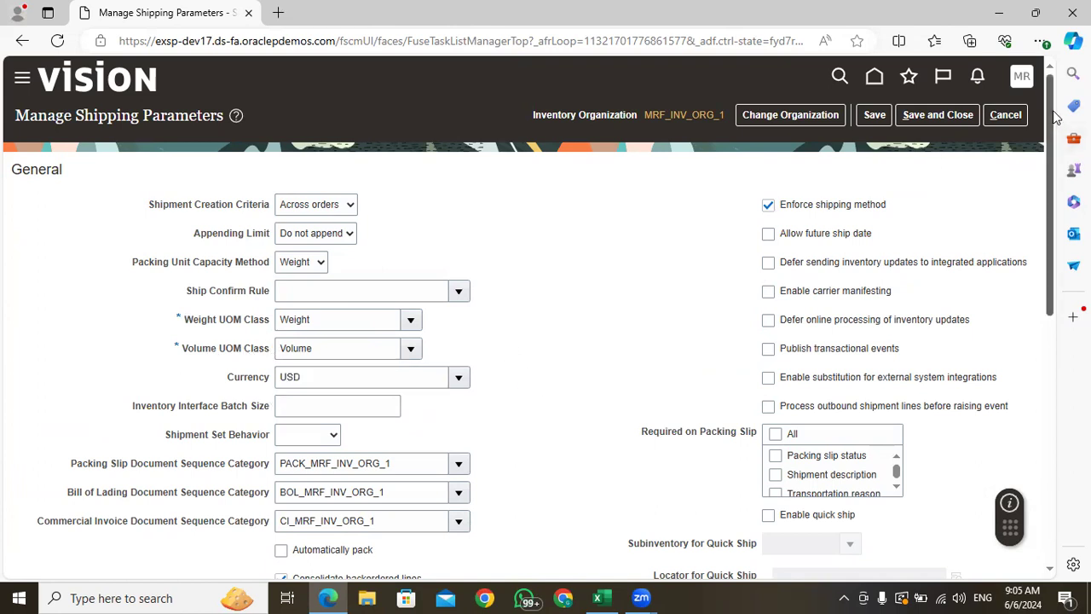
left_click_drag(1054, 120, 1054, 123)
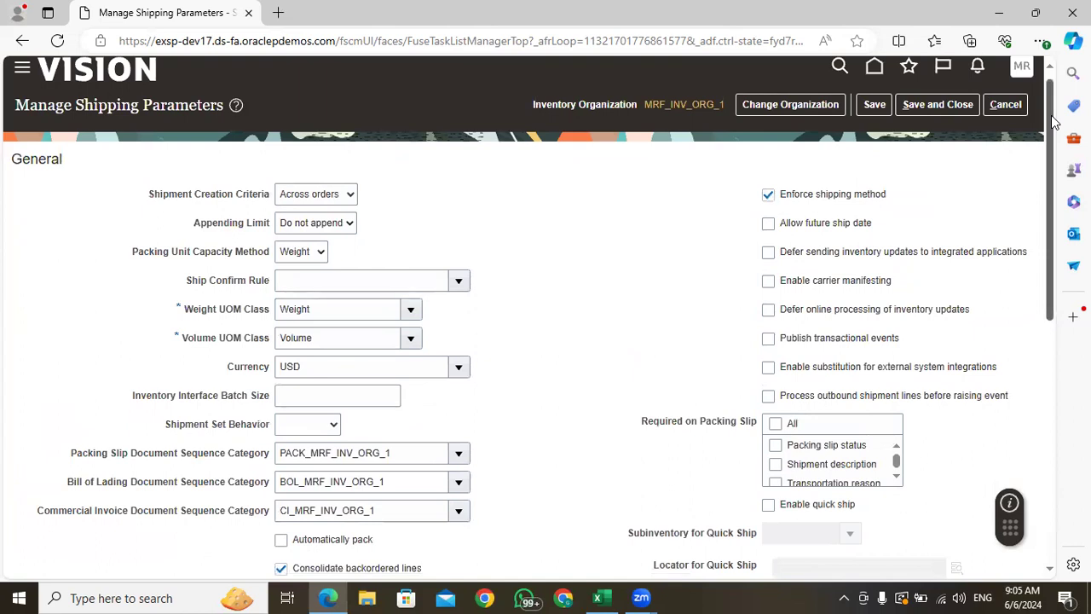
left_click_drag(298, 366, 281, 365)
left_click(585, 361)
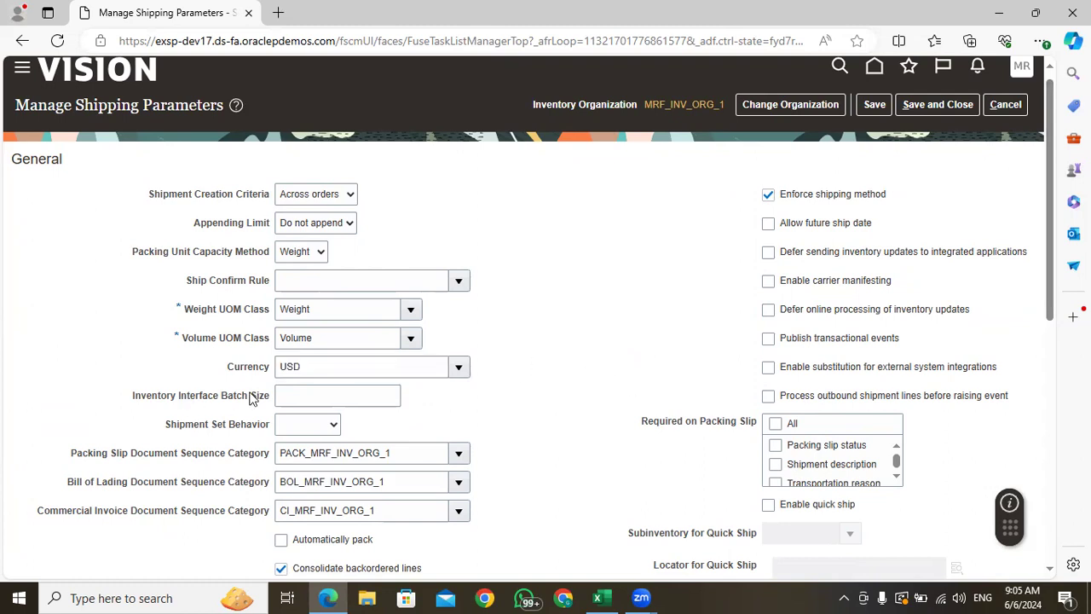
double_click(301, 368)
left_click(515, 414)
scroll(1058, 208, "down", 1)
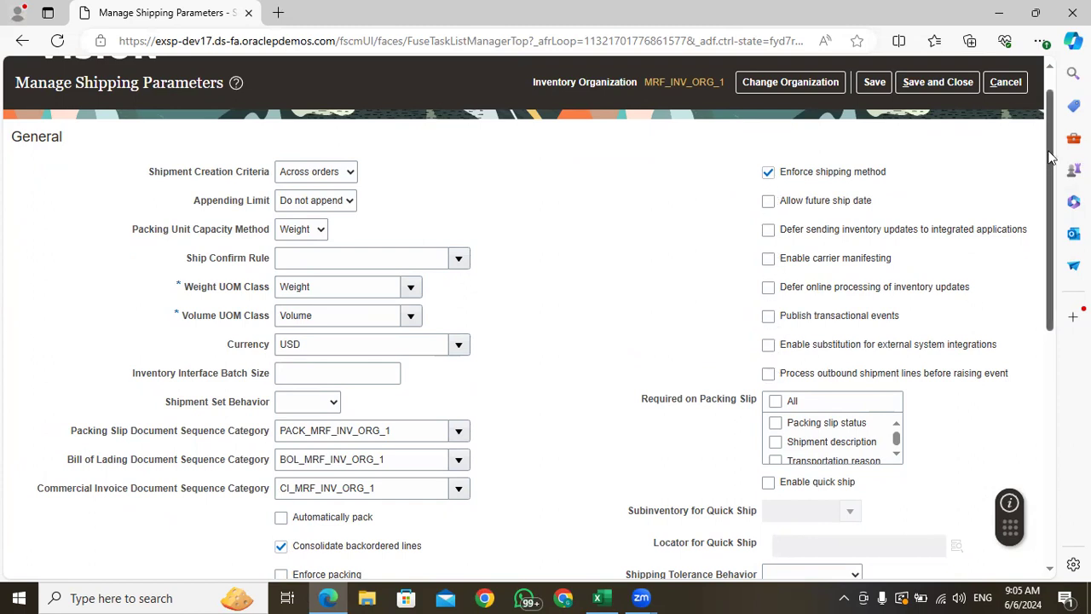
left_click_drag(1050, 156, 1050, 214)
left_click_drag(1050, 234, 1042, 96)
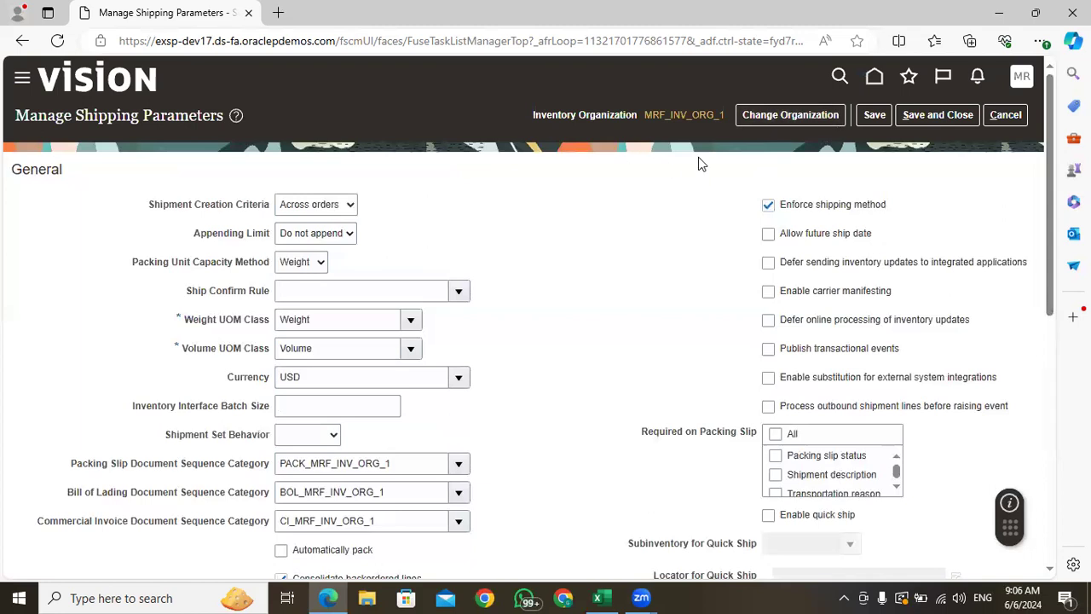
Save and close the shipping parameters for MRF_INV_ORG_1, returning to the setup task list
left_click(870, 121)
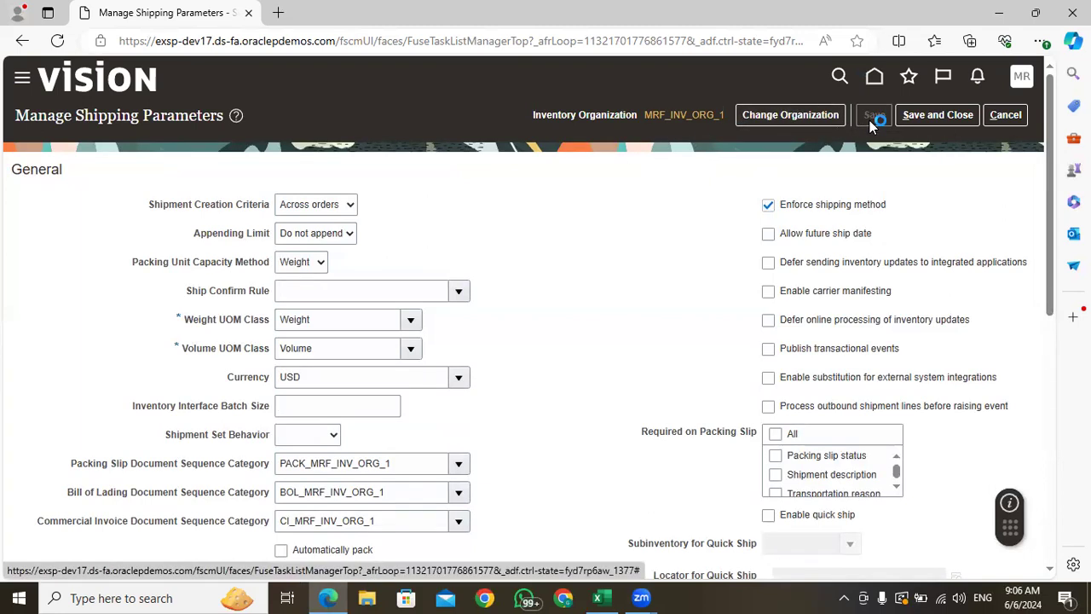
left_click(939, 121)
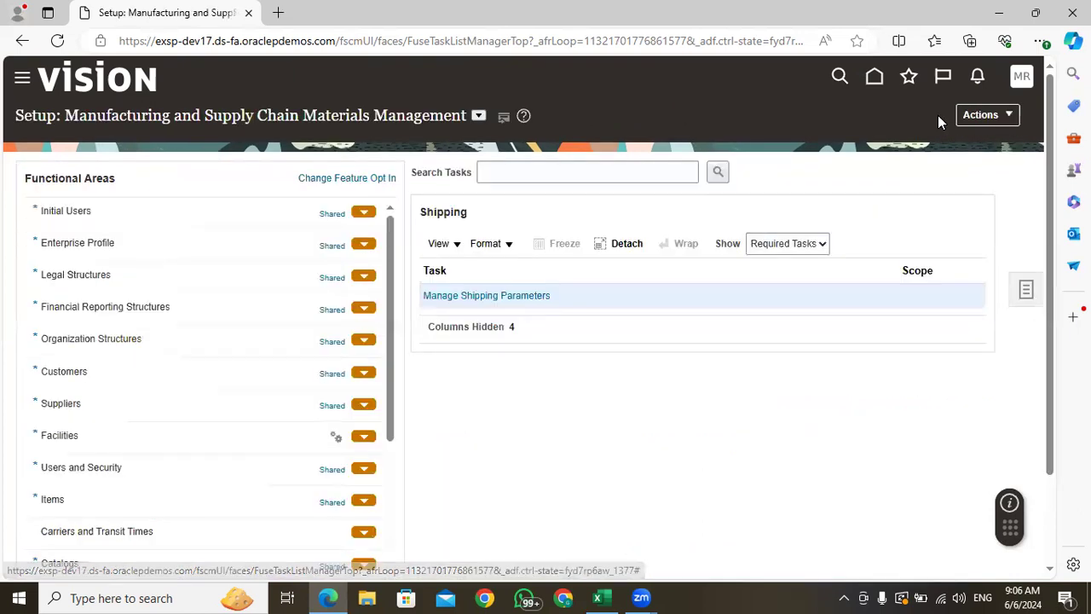
left_click_drag(1049, 142, 1055, 254)
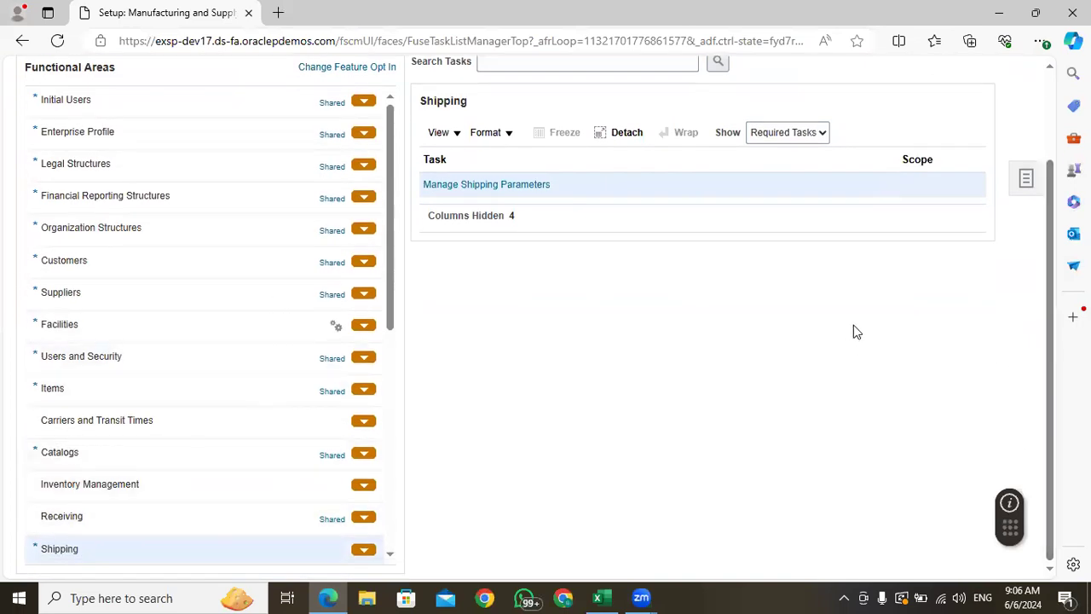
Switch to the scm training material workbook in Excel and label MRF_INV_ORG_1 as Source in F3 and MRF_INV_ORG_2 as Destination in F4
left_click(602, 597)
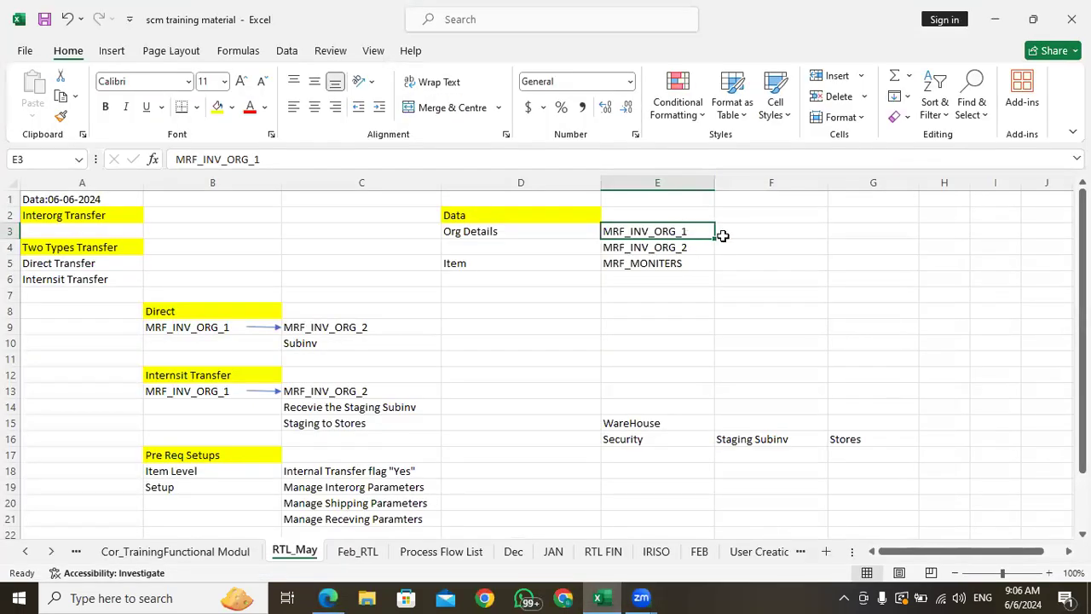
left_click(748, 231)
type("So")
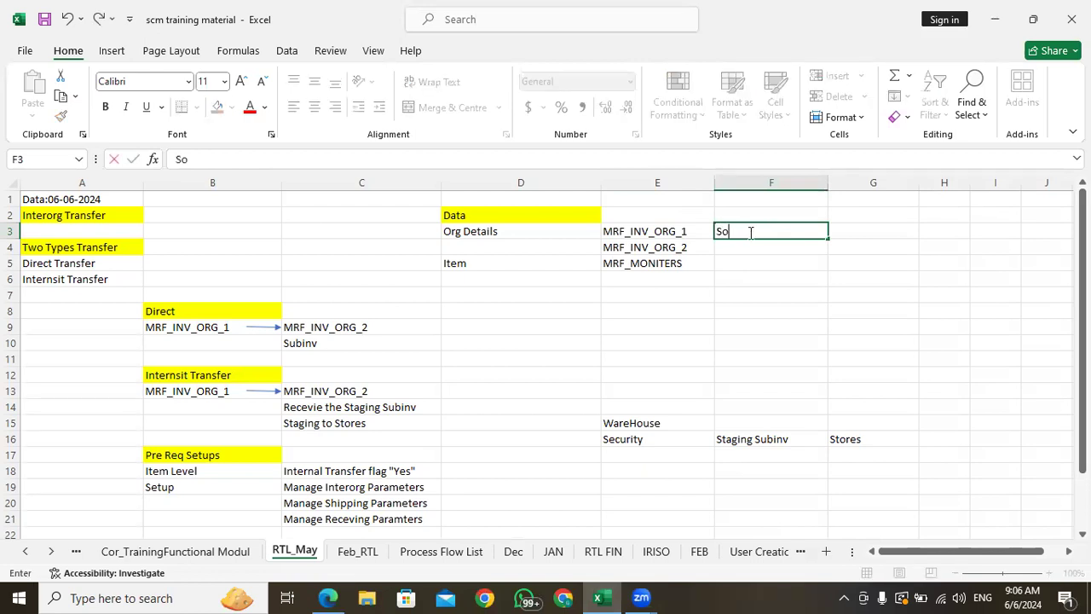
type("urce")
left_click(739, 247)
type("Destination")
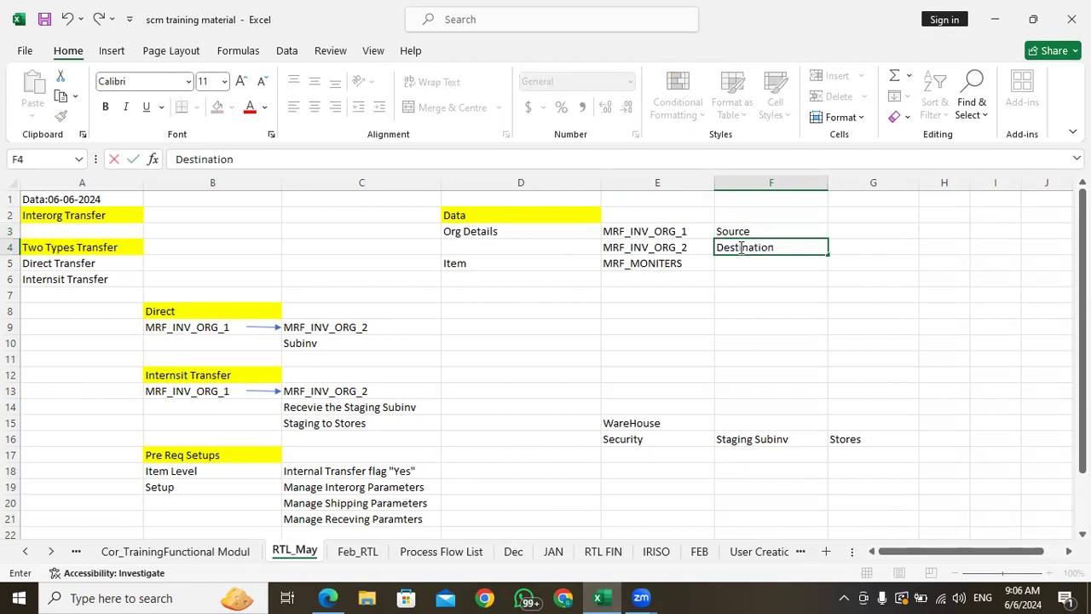
Check the Source and Destination labels against the two organizations under Org Details
left_click(743, 231)
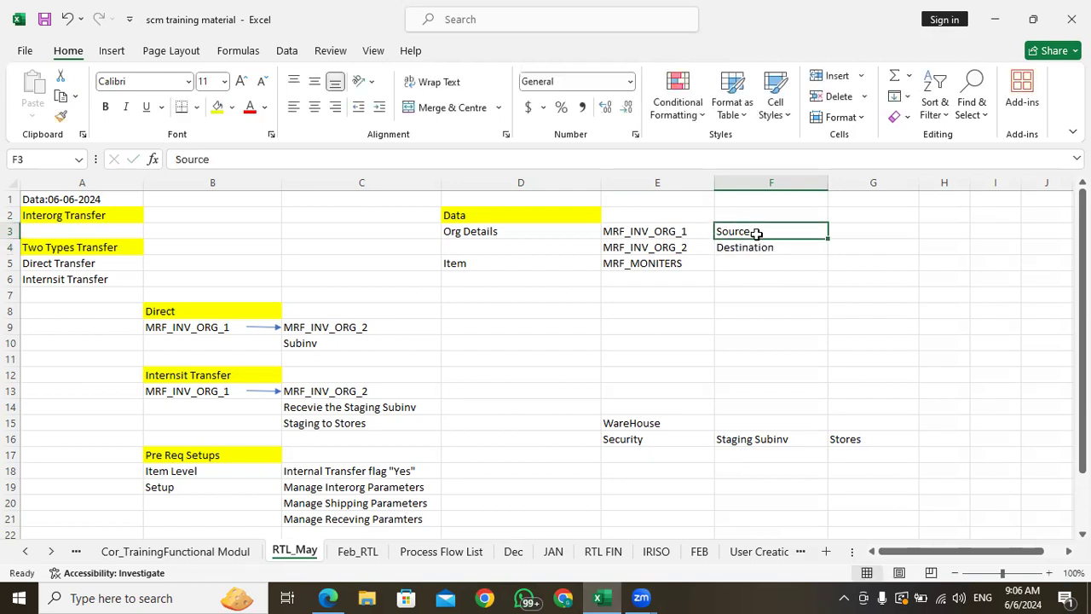
left_click(757, 247)
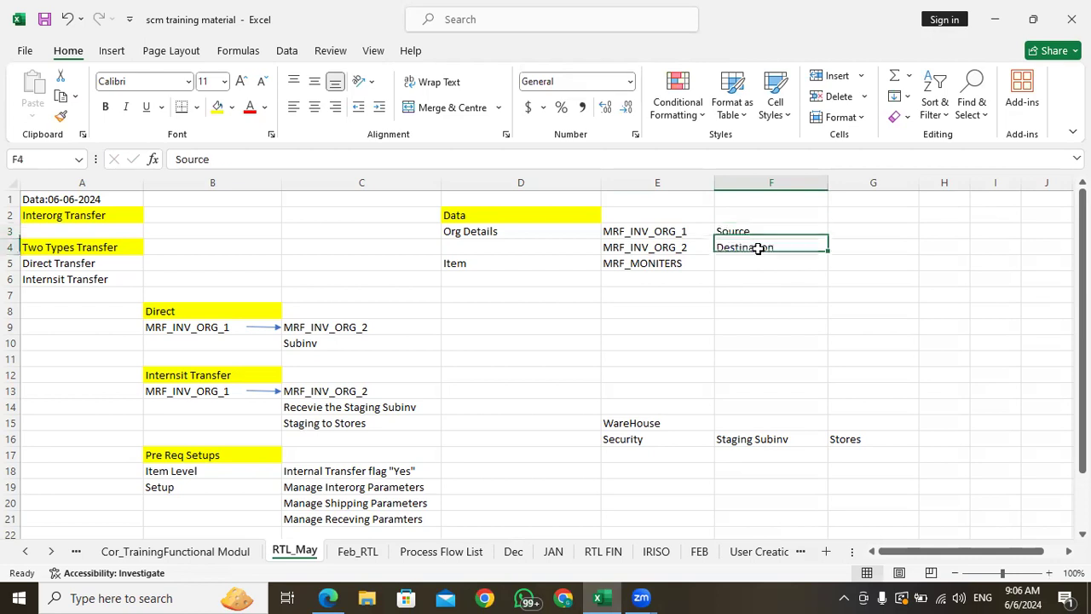
left_click(745, 231)
left_click(749, 247)
left_click(746, 232)
left_click(646, 231)
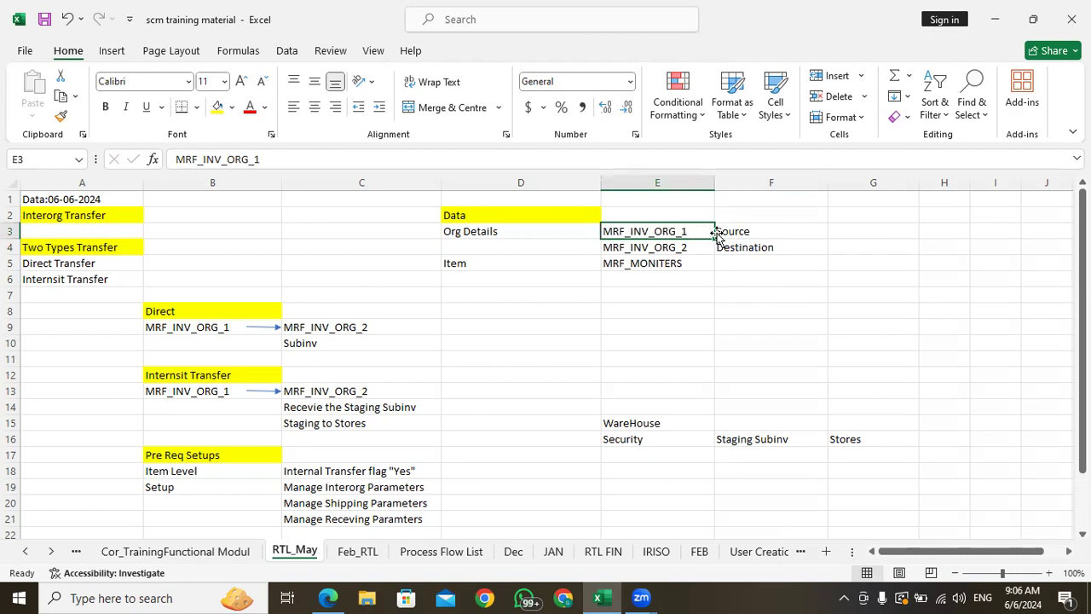
left_click(756, 230)
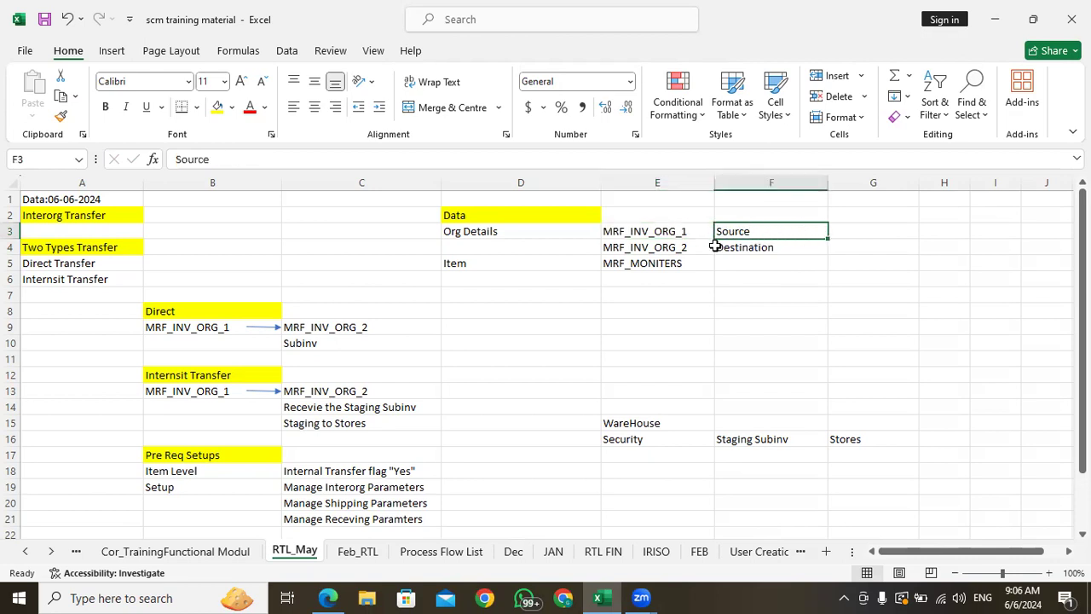
left_click(687, 249)
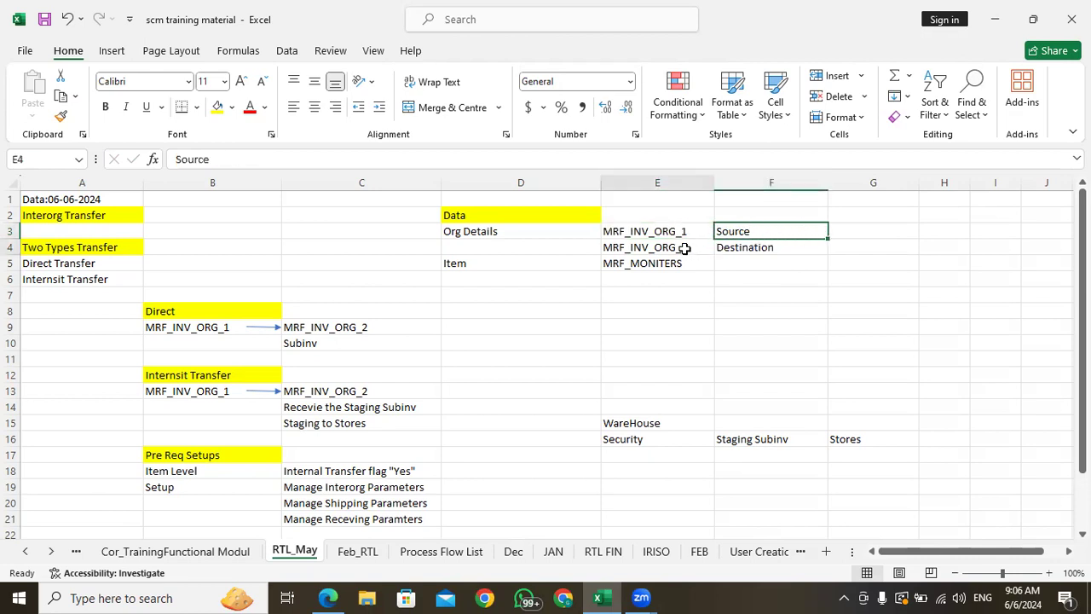
left_click(744, 246)
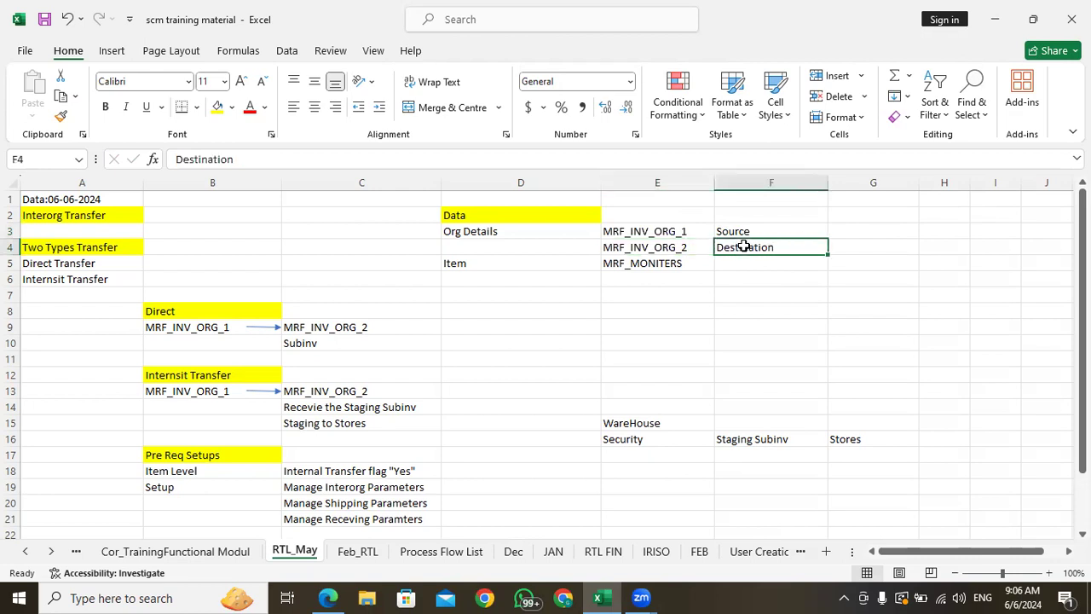
Switch back to Oracle Fusion in Edge and open the Manage Receiving Parameters task in the Receiving functional area
left_click(328, 597)
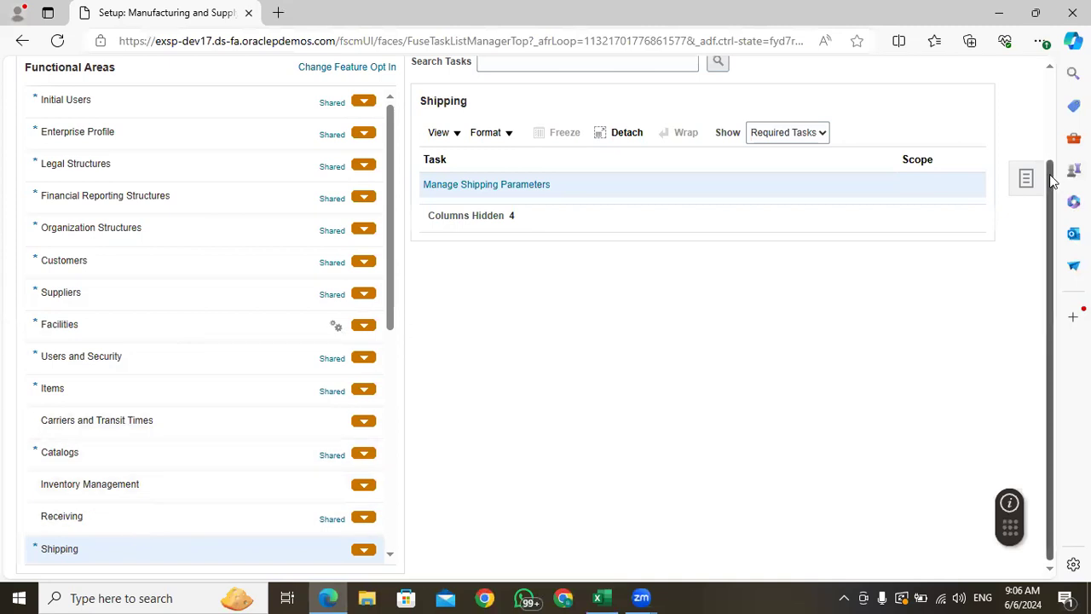
left_click(97, 520)
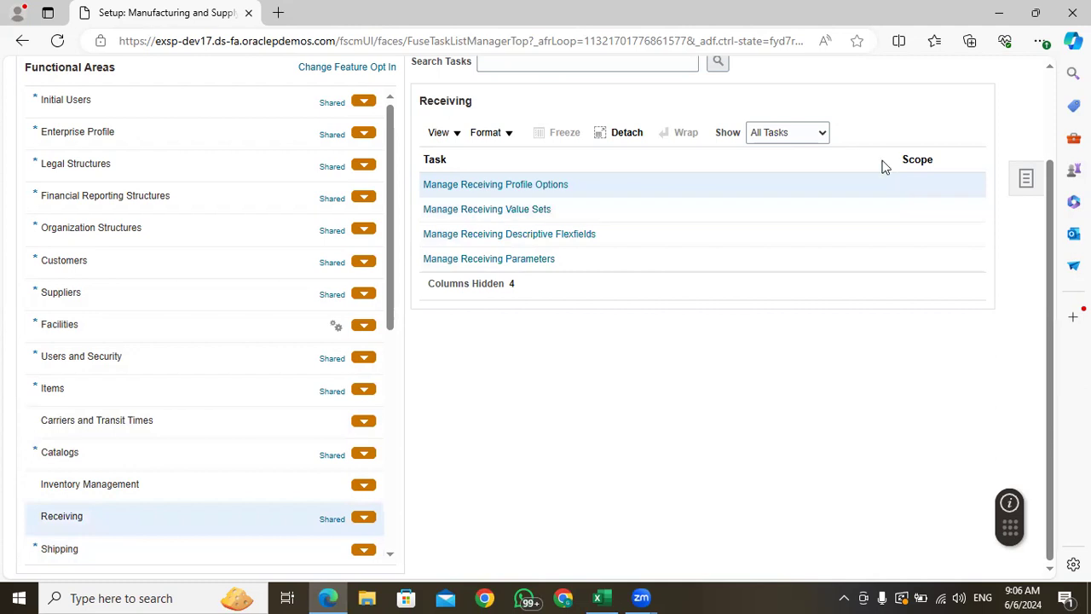
left_click(525, 261)
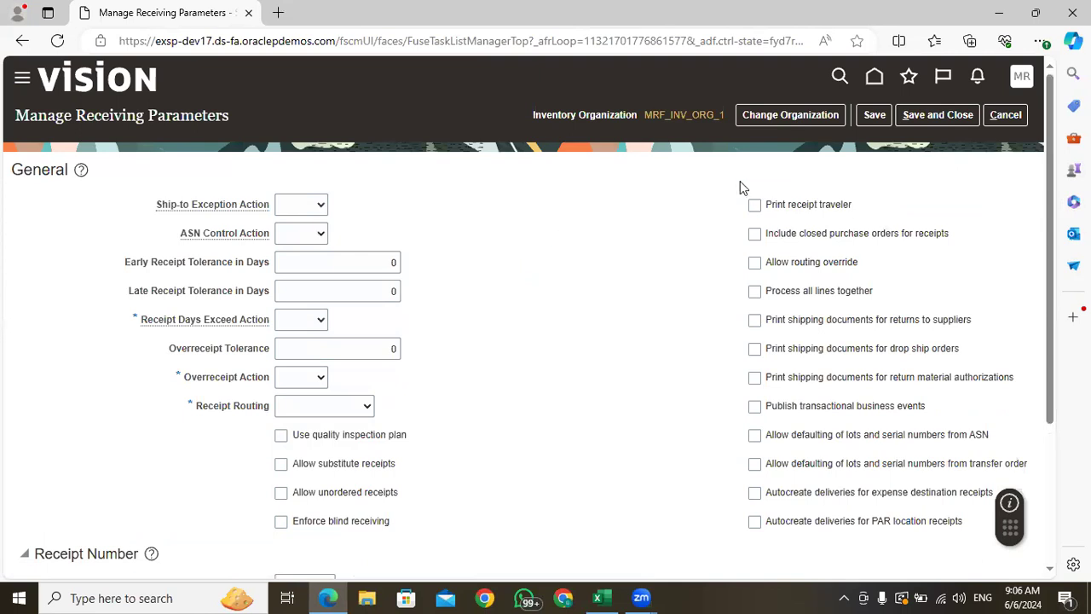
Start changing the inventory organization, accepting the loss of unsaved changes, and open the organization search
left_click(777, 112)
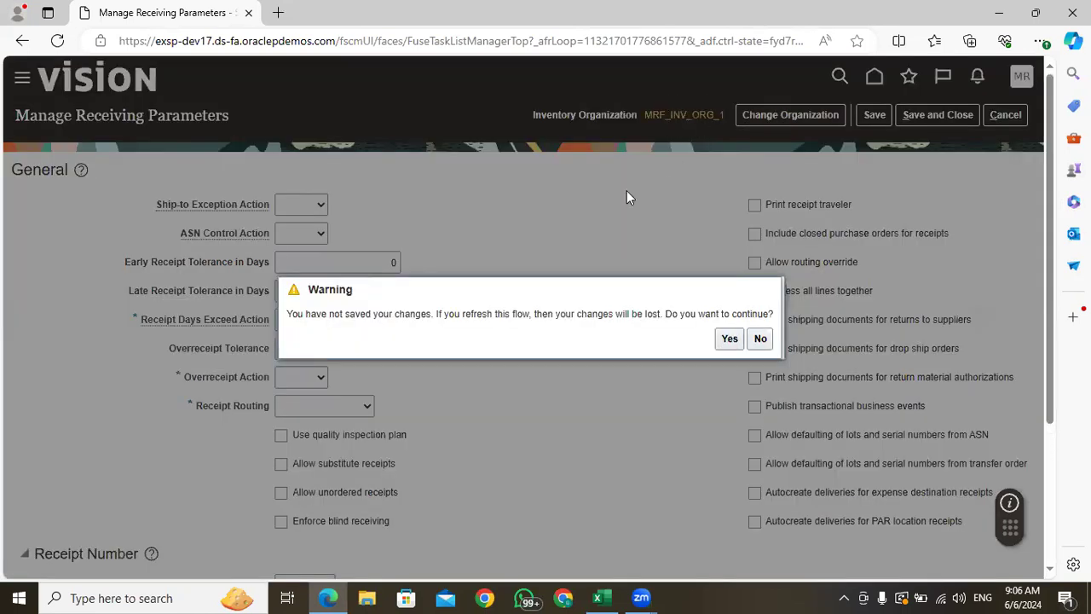
left_click(730, 338)
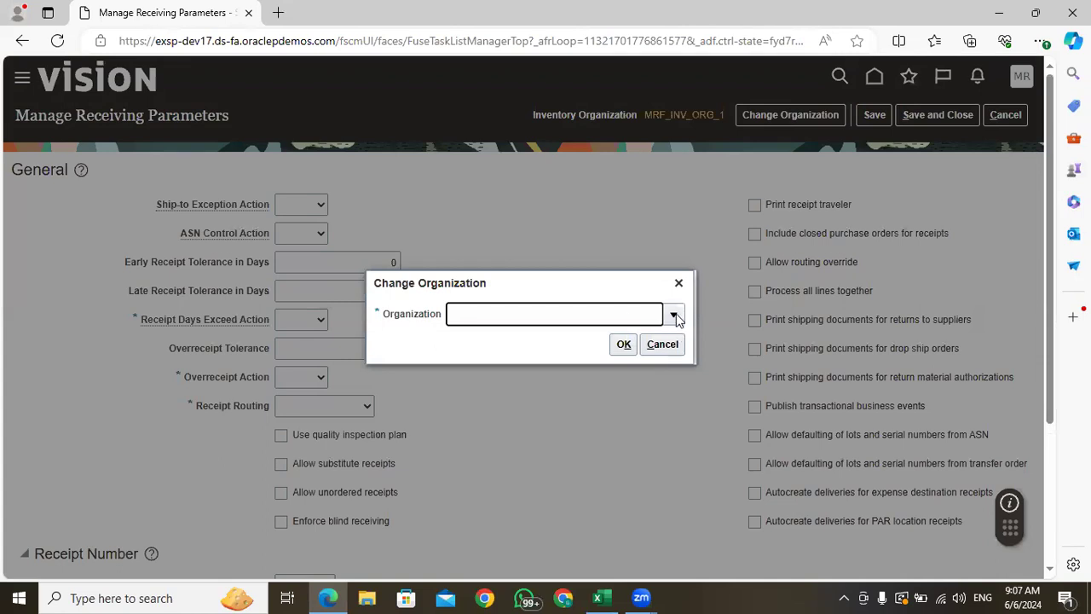
left_click(673, 316)
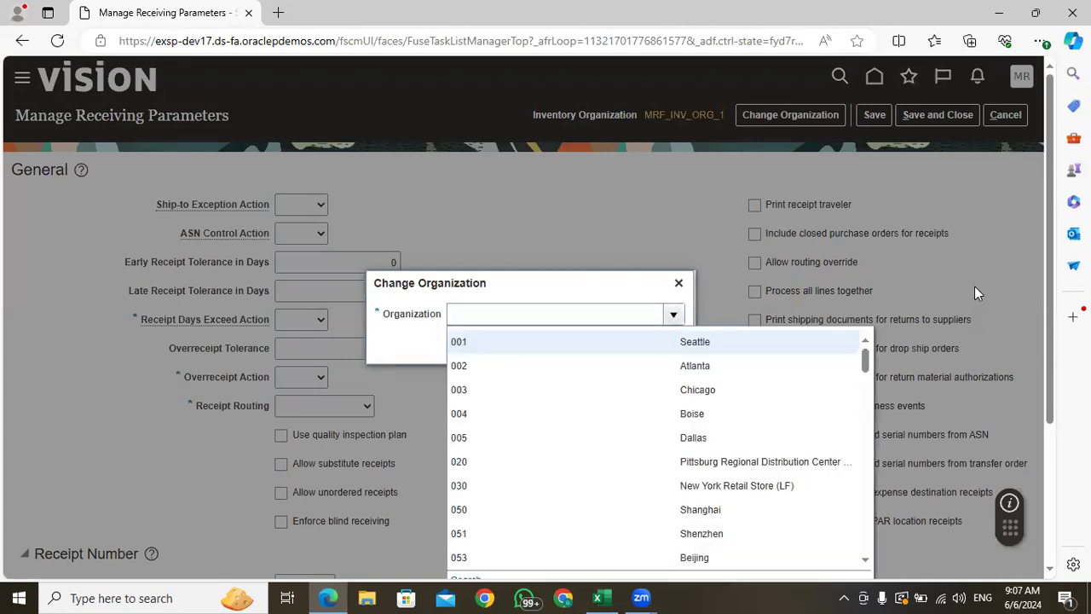
scroll(926, 235, "down", 2)
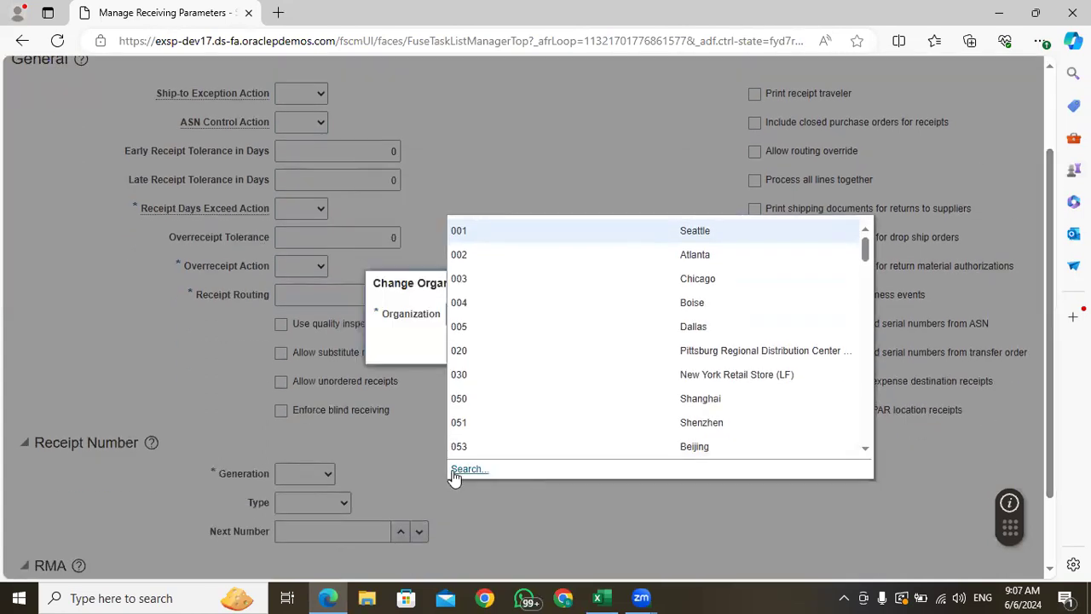
left_click(453, 469)
left_click(500, 269)
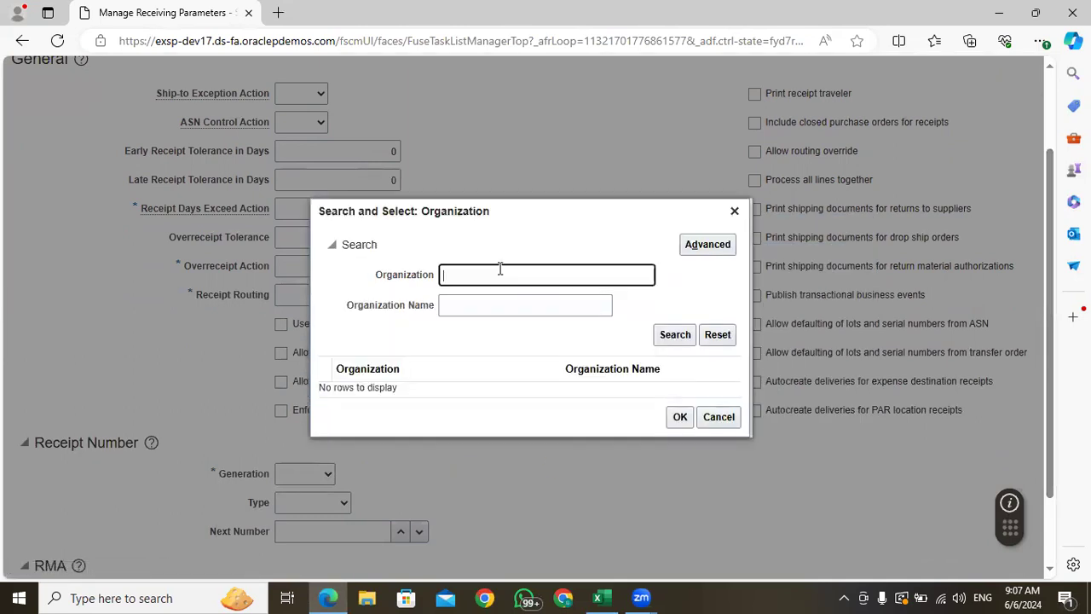
Copy the destination organization MRF_INV_ORG_2 from Org Details in the Excel workbook and return to Oracle Fusion in Edge
left_click(601, 596)
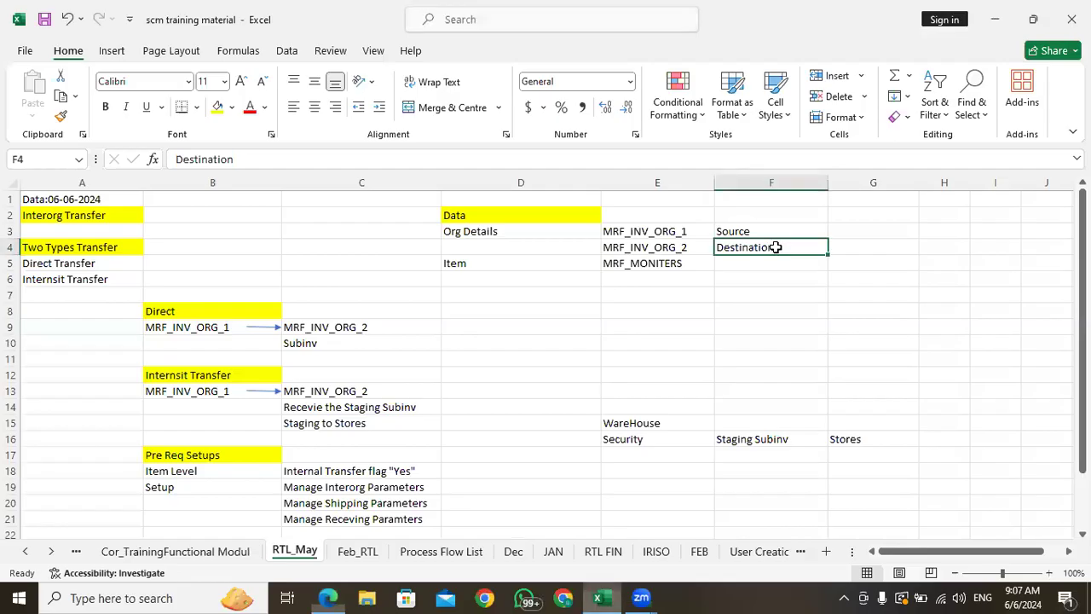
left_click(658, 251)
key("ctrl+c")
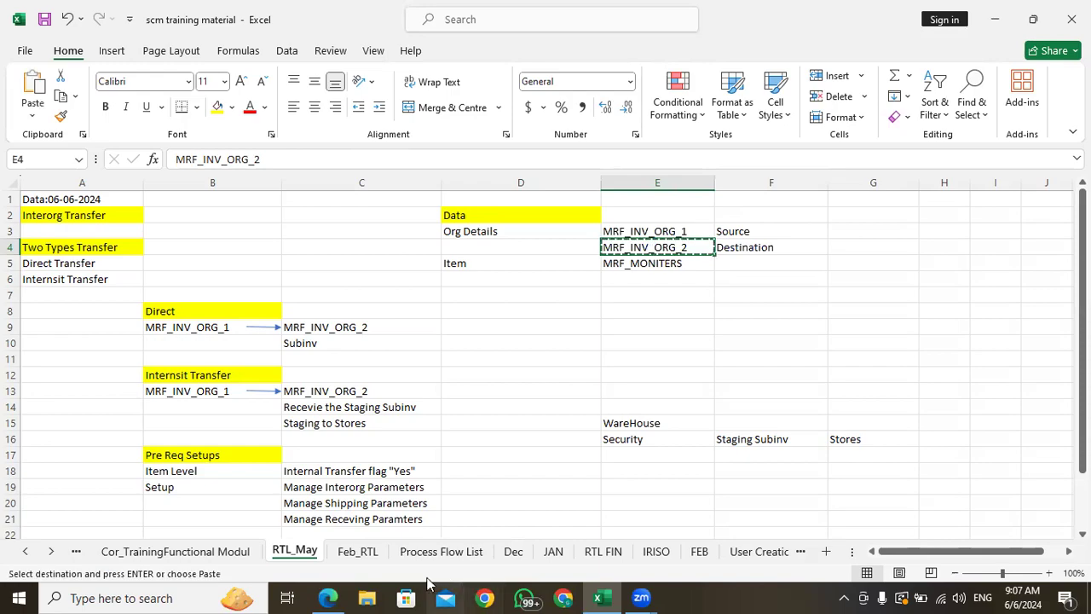
left_click(329, 597)
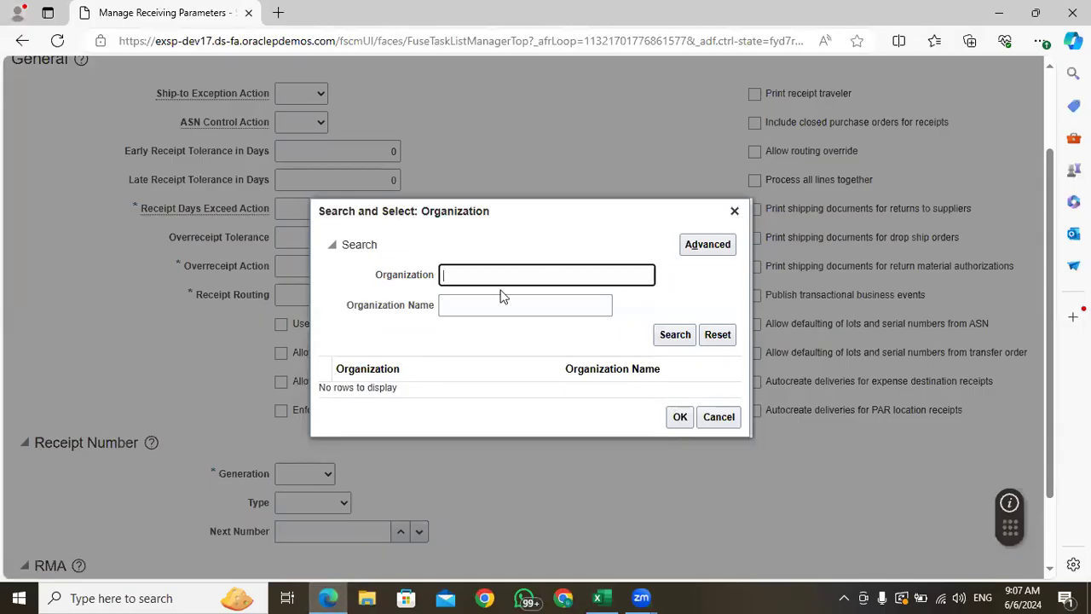
Search for organization MRF_INV_ORG_2 and select it as the inventory organization for the receiving parameters
key("ctrl+v")
left_click(673, 335)
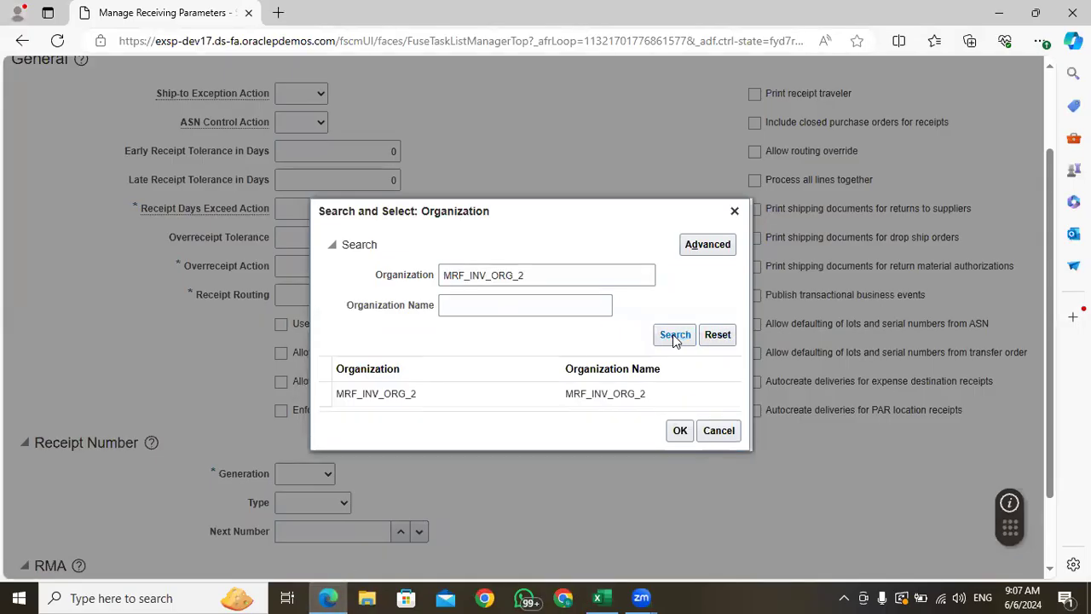
left_click(680, 423)
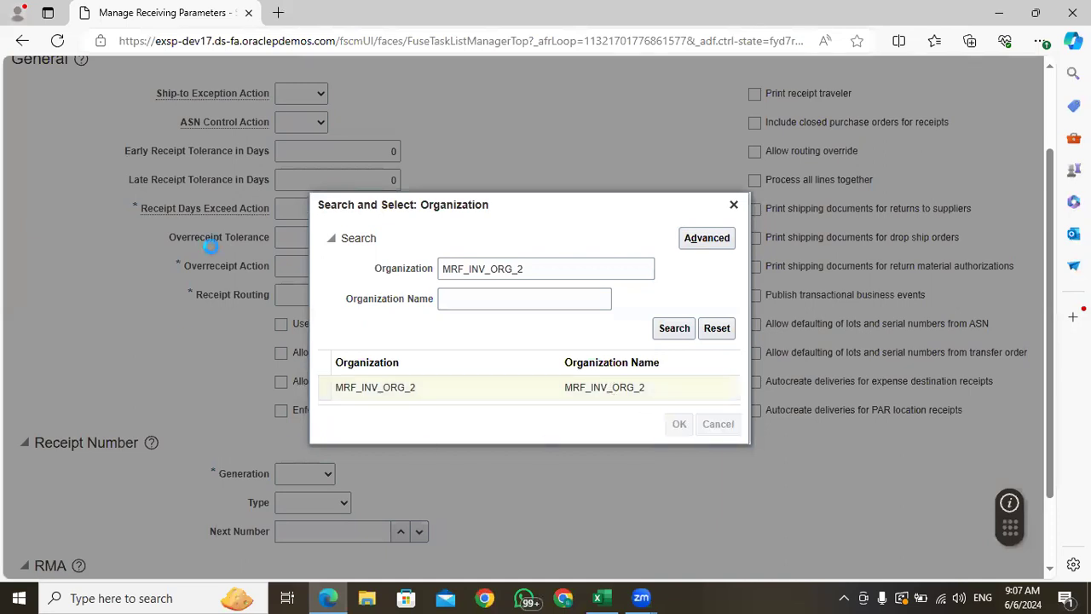
left_click(621, 345)
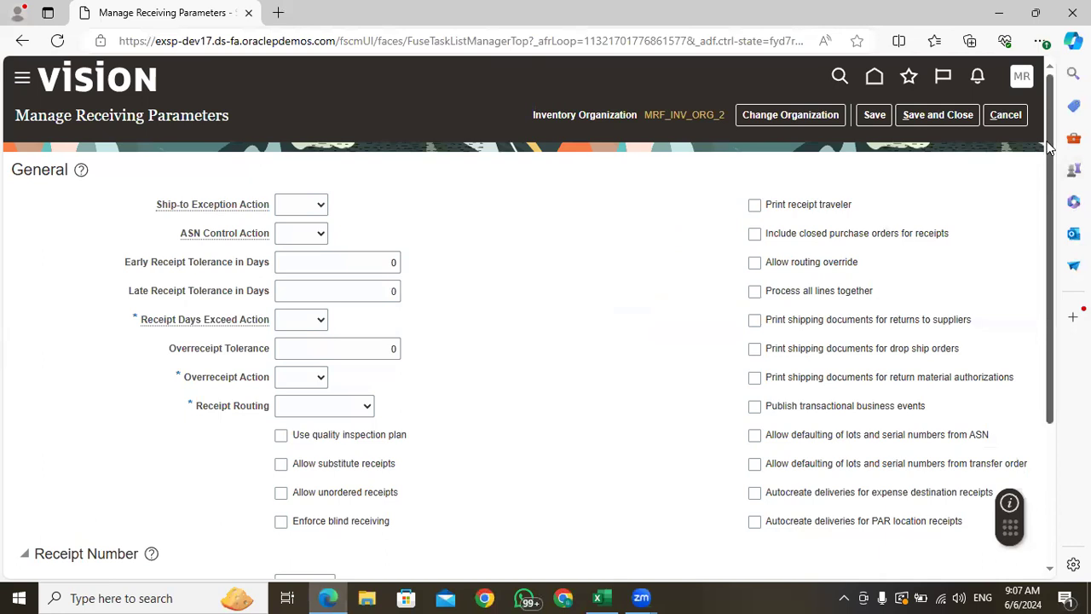
Set the Ship-to Exception Action, ASN Control Action and Receipt Days Exceed Action to Warning in the General section
mouse_move(1050, 149)
left_mouse_down()
mouse_move(1055, 319)
mouse_move(1054, 168)
left_mouse_up()
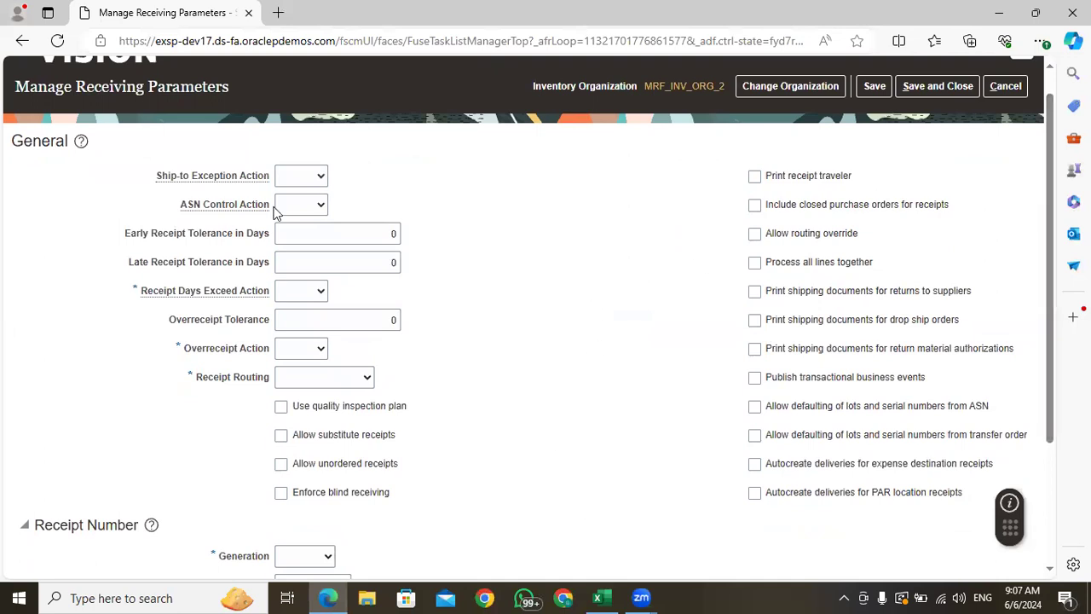
left_click(302, 176)
left_click(312, 235)
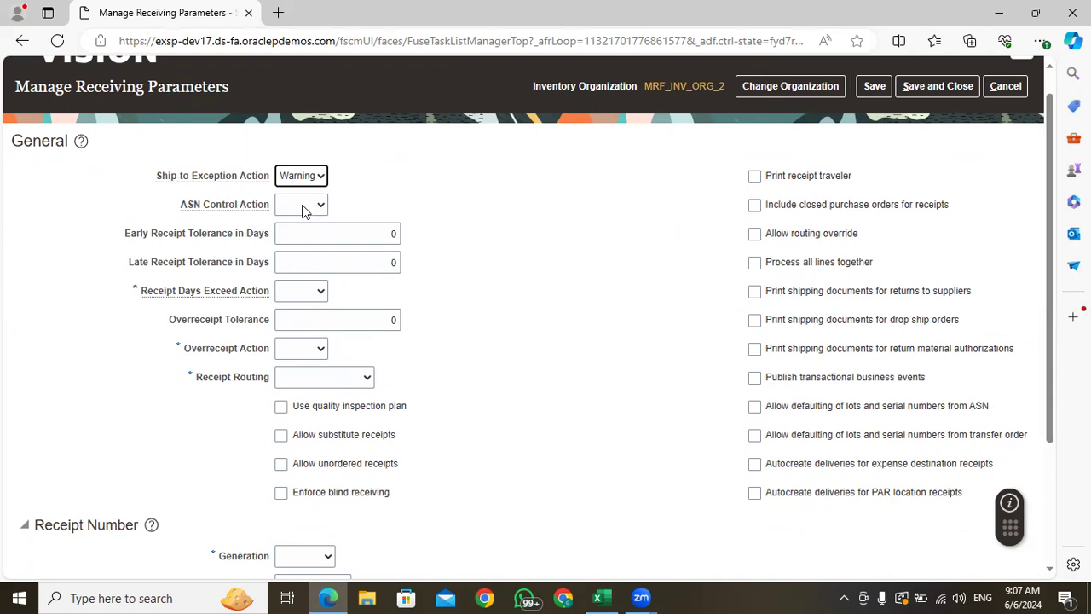
left_click(304, 177)
left_click(296, 221)
left_click(297, 212)
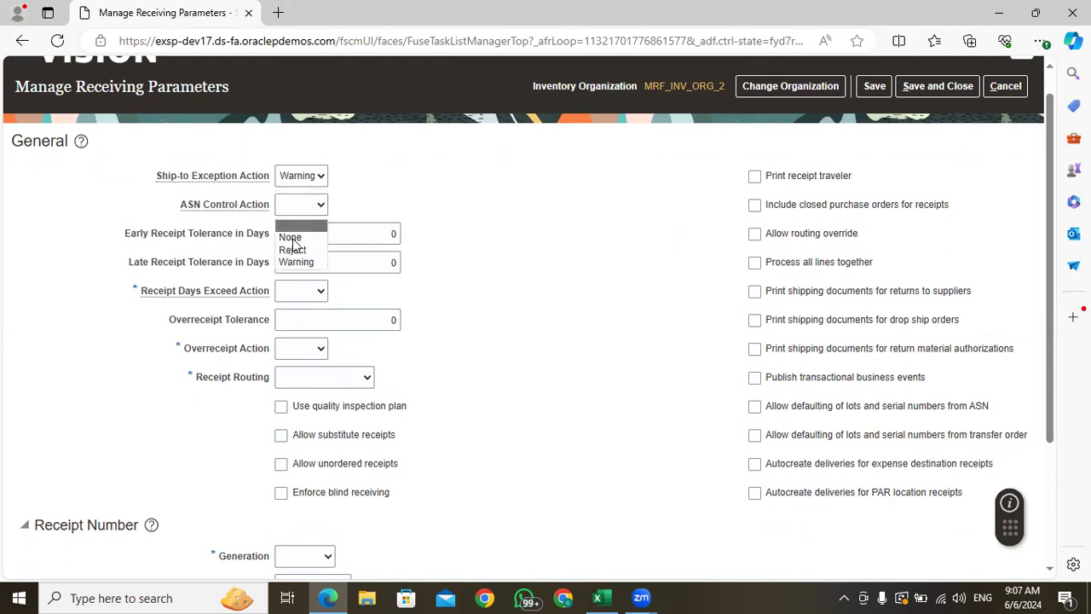
left_click(300, 262)
left_click(319, 291)
left_click(299, 350)
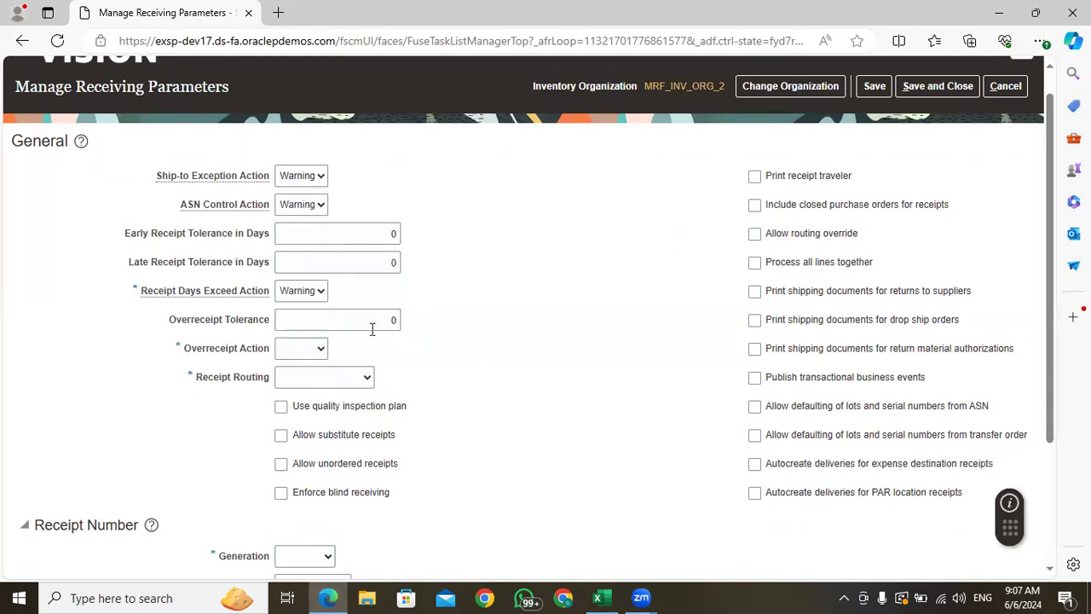
Set the Overreceipt Action to Warning and the general Receipt Routing to Standard receipt
left_click(318, 349)
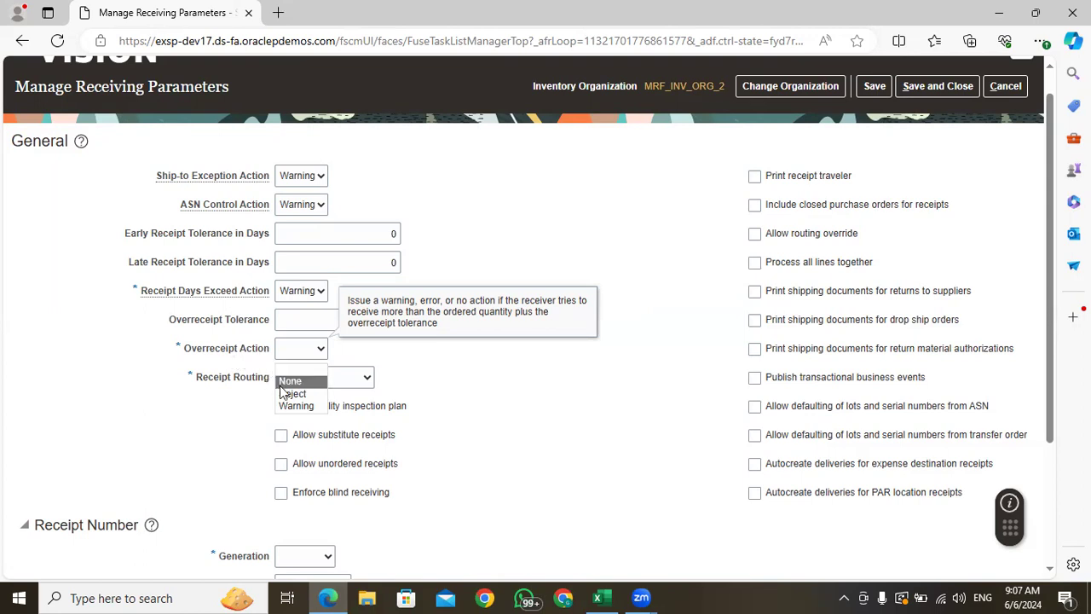
left_click(297, 405)
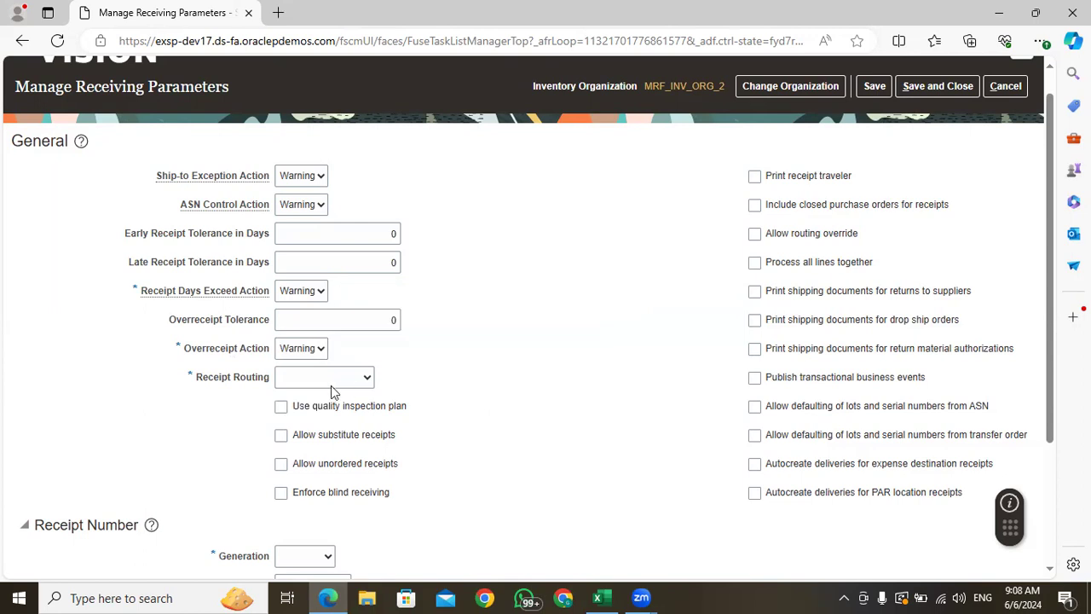
left_click(329, 380)
left_click(329, 434)
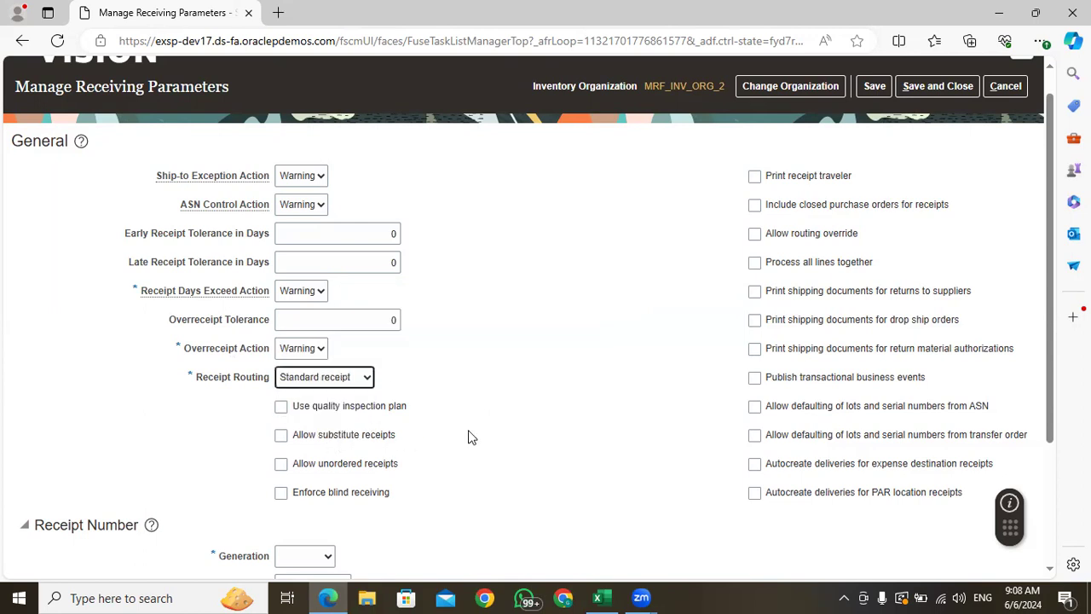
Examine the Receipt Routing setting and the Use quality inspection plan option, leaving that option cleared
scroll(239, 407, "down", 2)
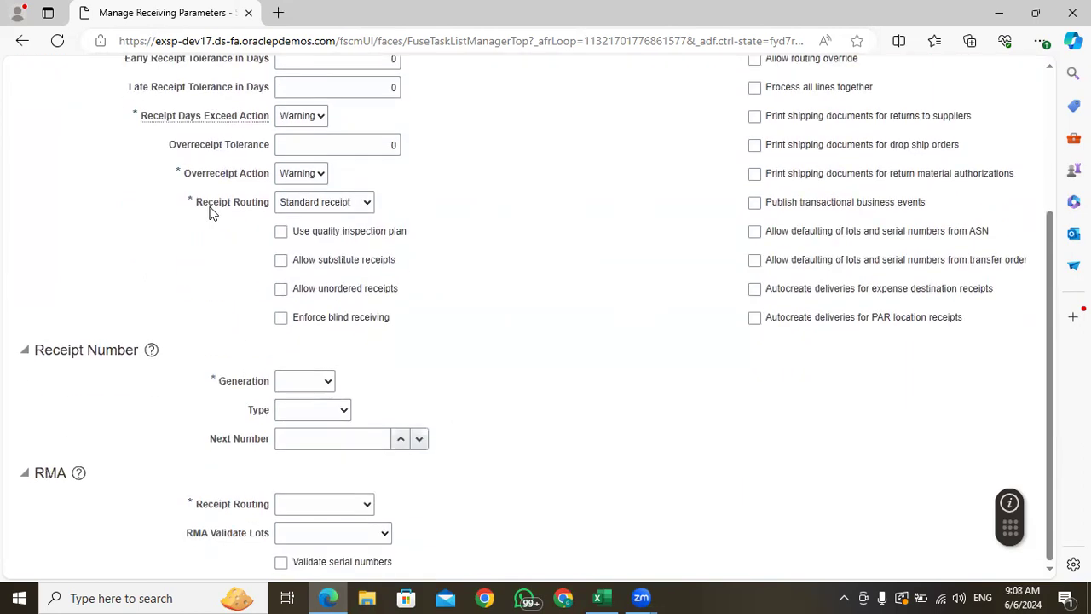
left_click_drag(192, 201, 266, 208)
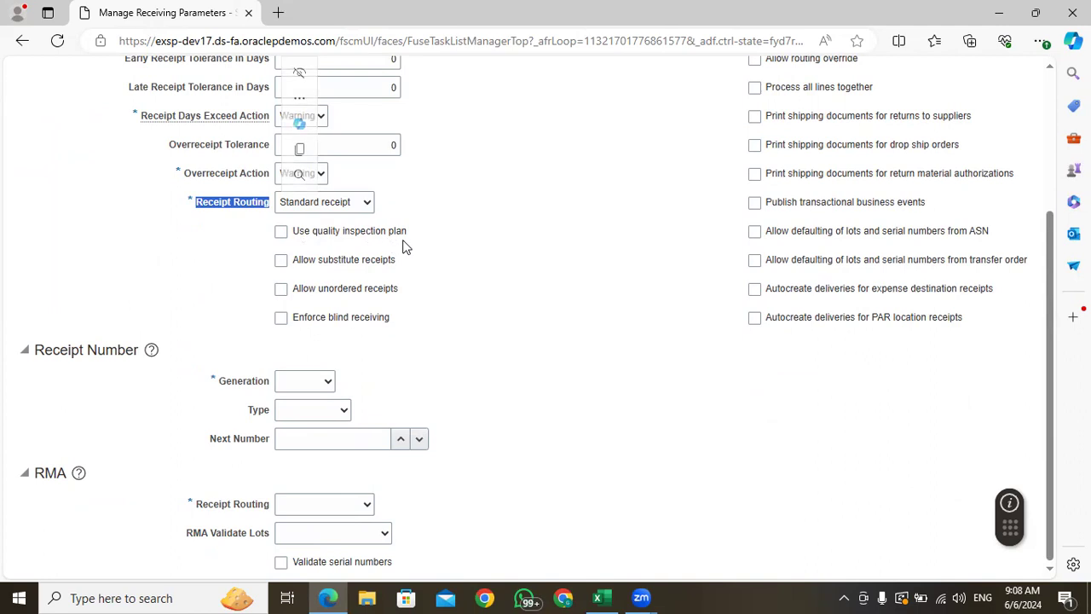
left_click(281, 232)
left_click(282, 234)
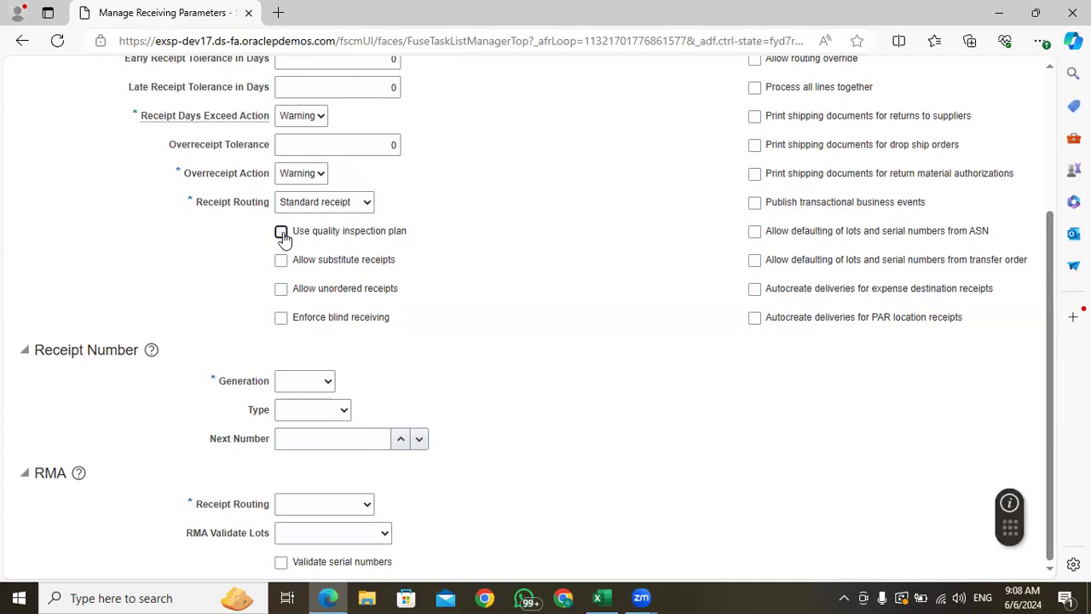
left_click_drag(403, 236, 296, 238)
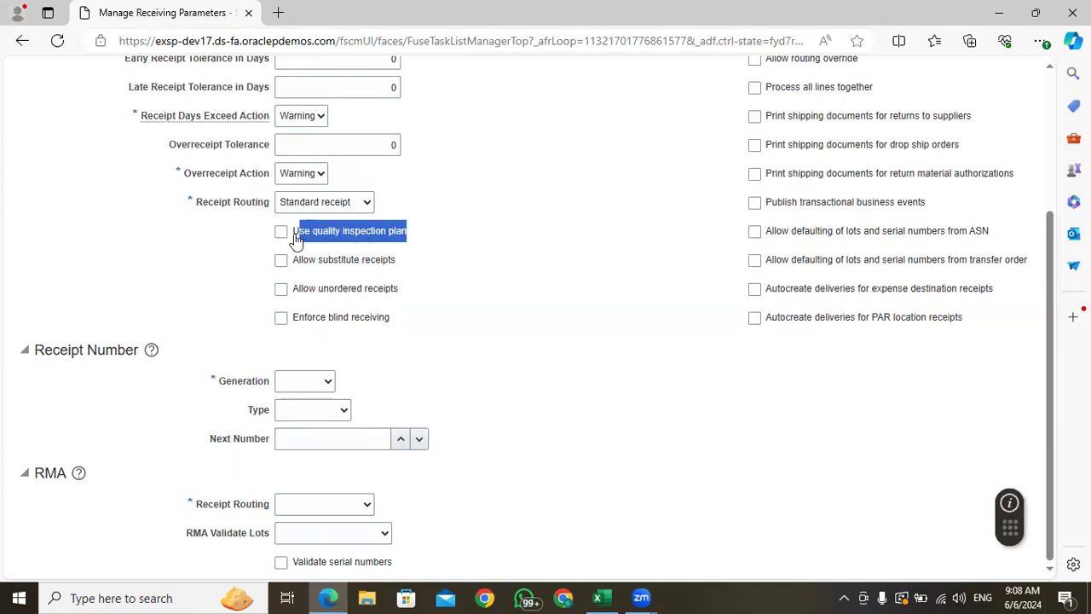
left_click(467, 275)
left_click_drag(415, 241, 282, 238)
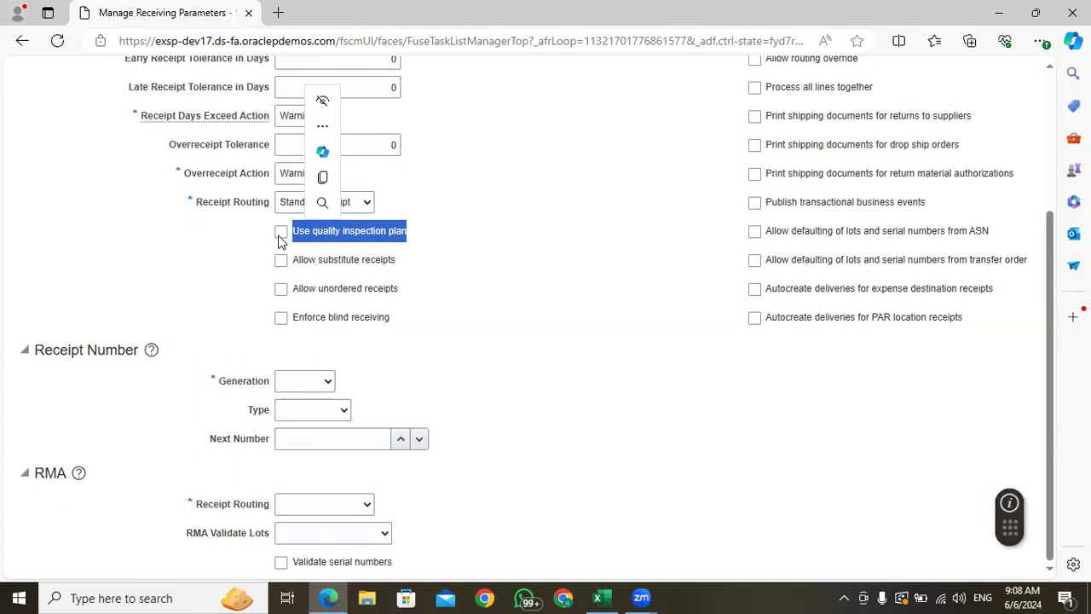
left_click(478, 269)
Set Receipt Number generation to Manual with type Numeric, and set the RMA Receipt Routing to Standard receipt
left_click_drag(1051, 278, 1051, 201)
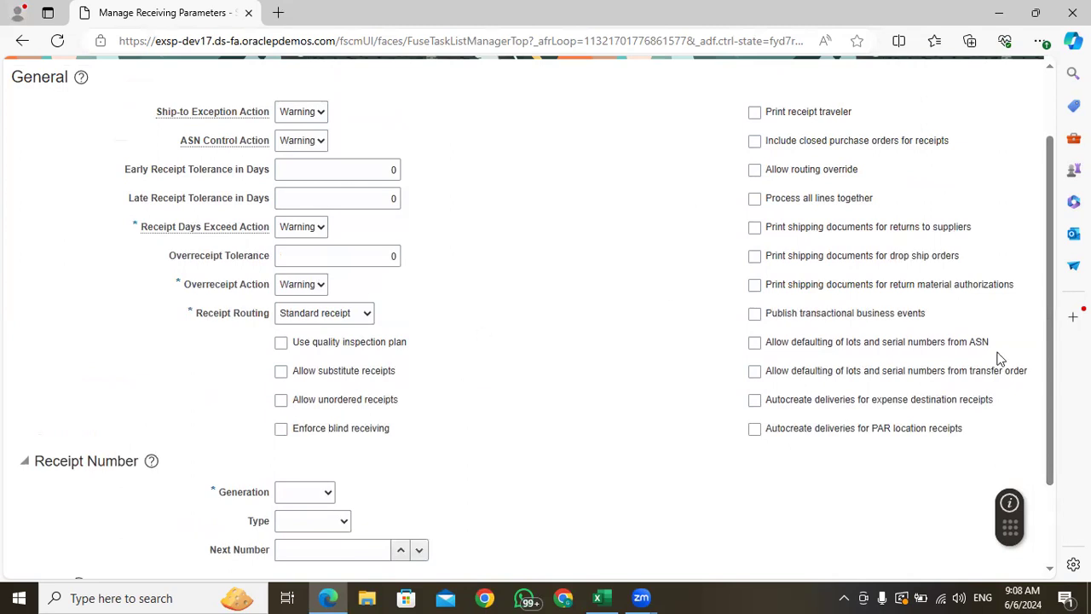
left_click_drag(1051, 278, 1045, 339)
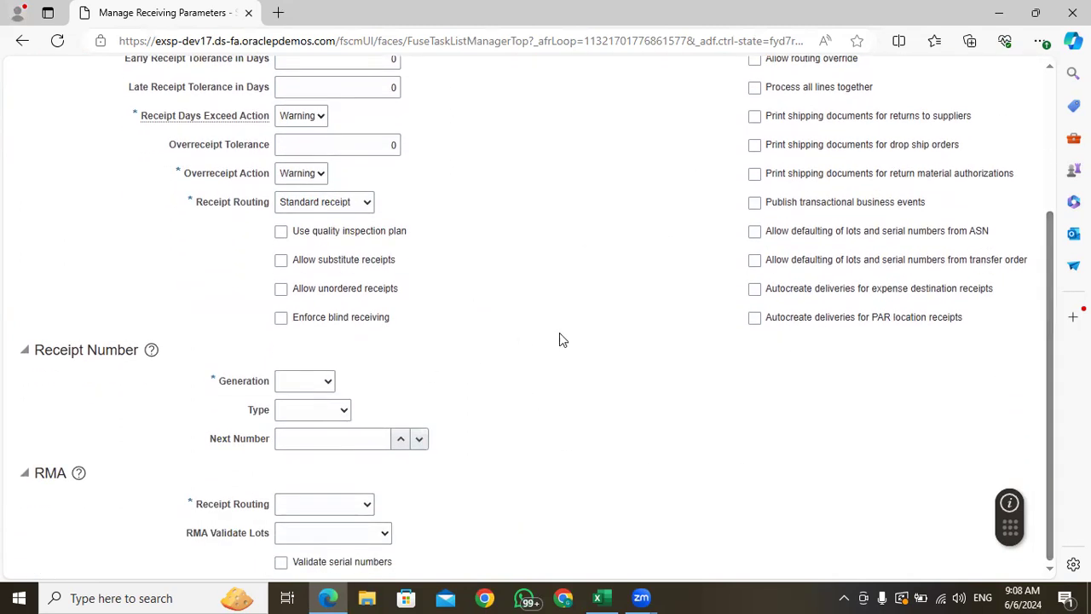
left_click(307, 381)
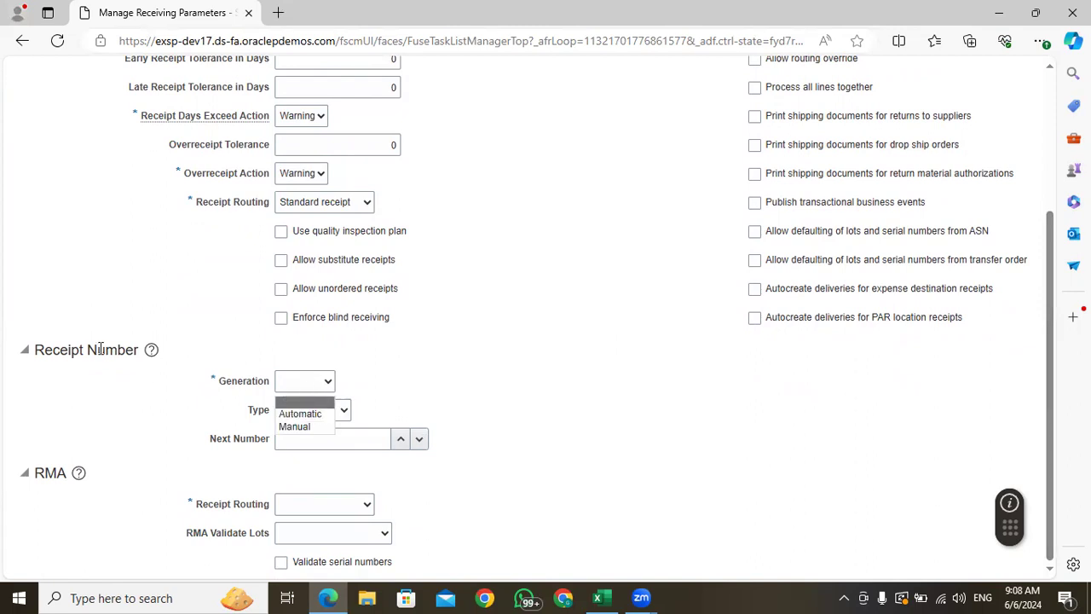
left_click(309, 426)
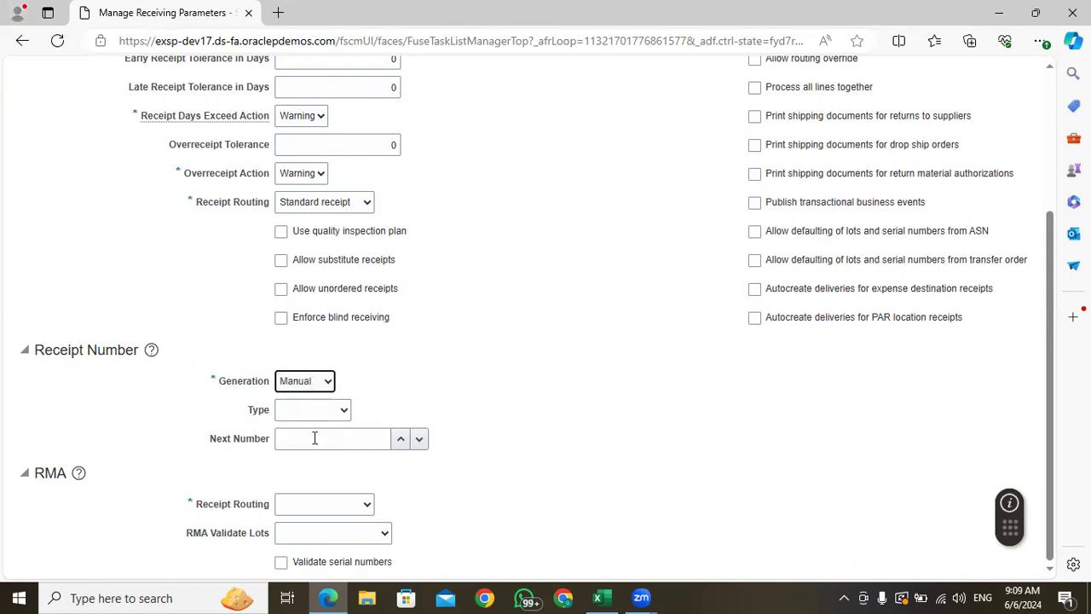
left_click(315, 413)
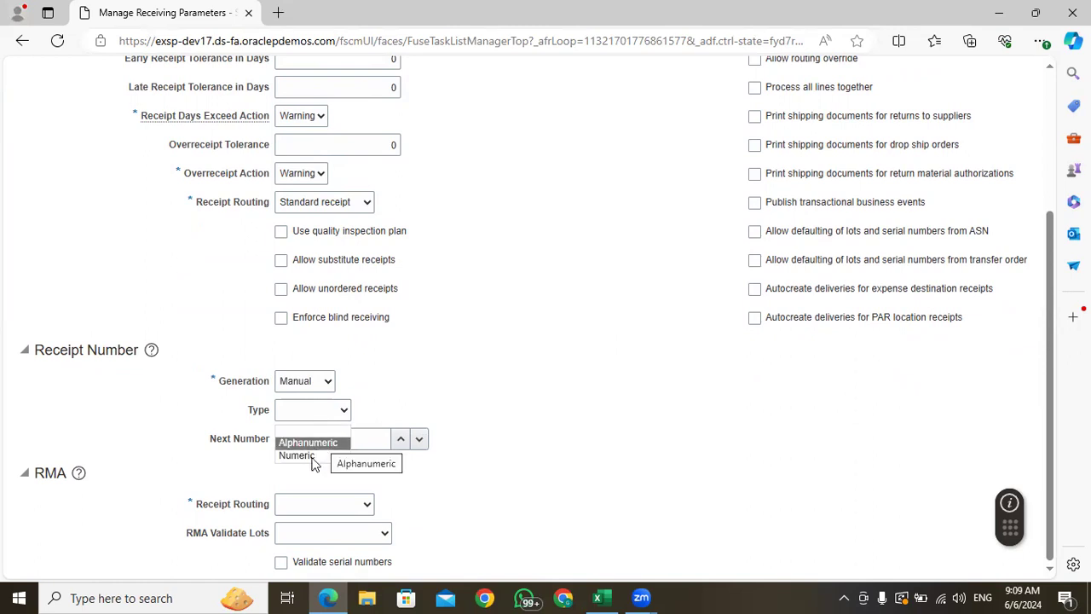
left_click(312, 457)
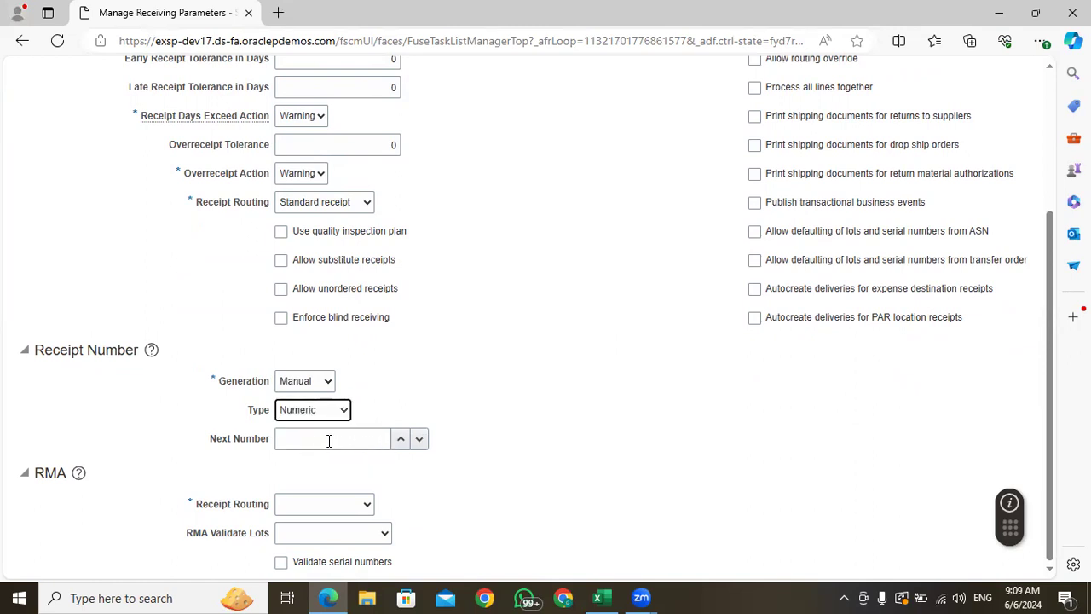
left_click(329, 440)
left_click(467, 415)
left_click(334, 511)
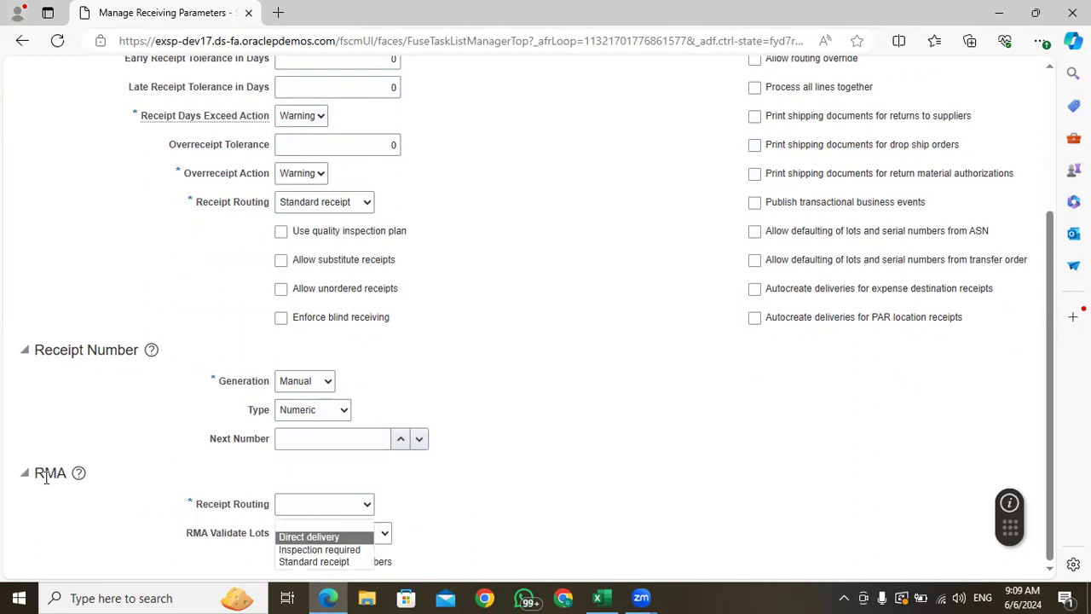
left_click(321, 563)
Save and close the receiving parameters for MRF_INV_ORG_2, returning to the setup task list
scroll(832, 484, "up", 3)
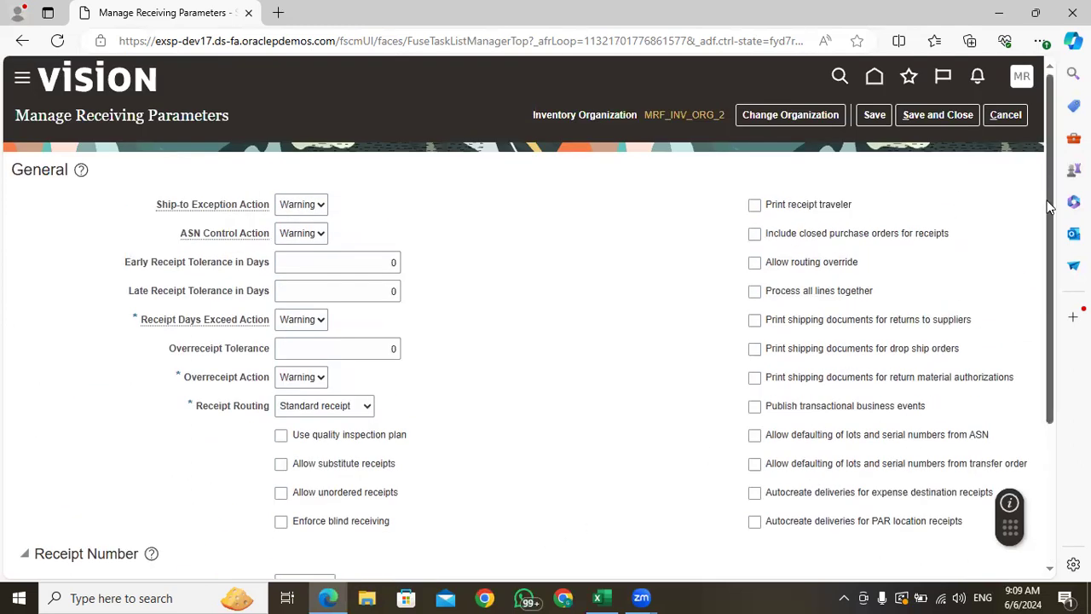
mouse_move(1050, 204)
left_mouse_down()
mouse_move(1049, 268)
mouse_move(1041, 186)
left_mouse_up()
left_click(873, 118)
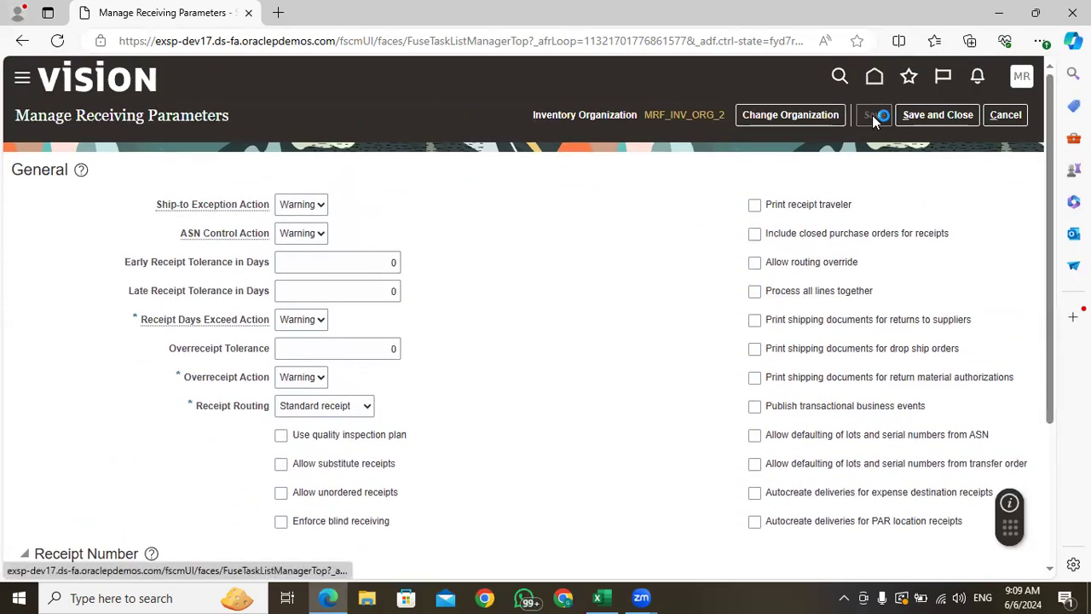
left_click(937, 119)
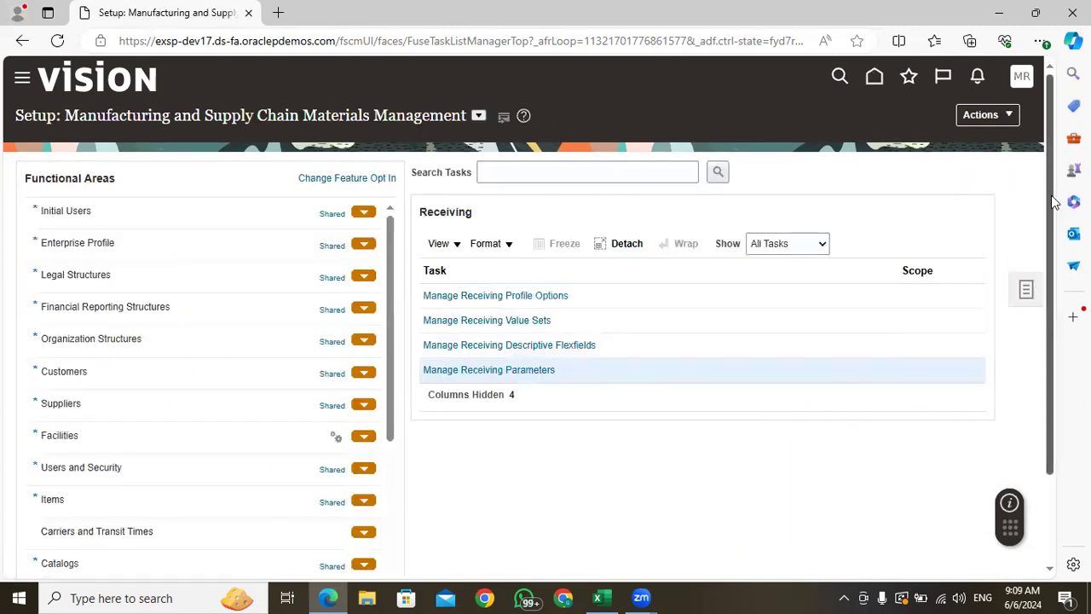
Switch to the scm training material workbook in Excel with the prerequisite setups list
scroll(1053, 201, "down", 1)
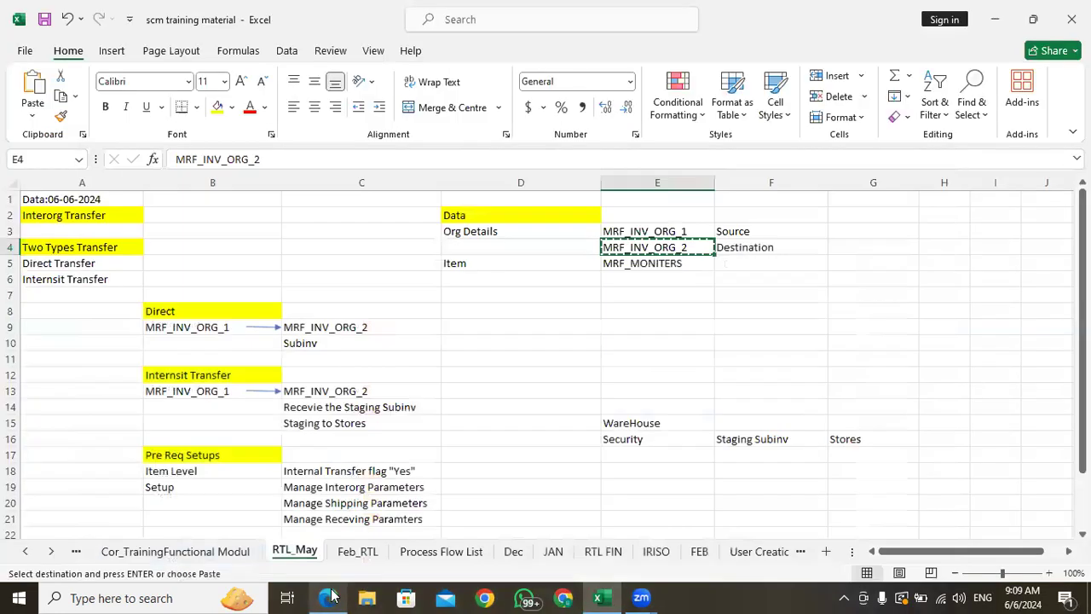
left_click(602, 598)
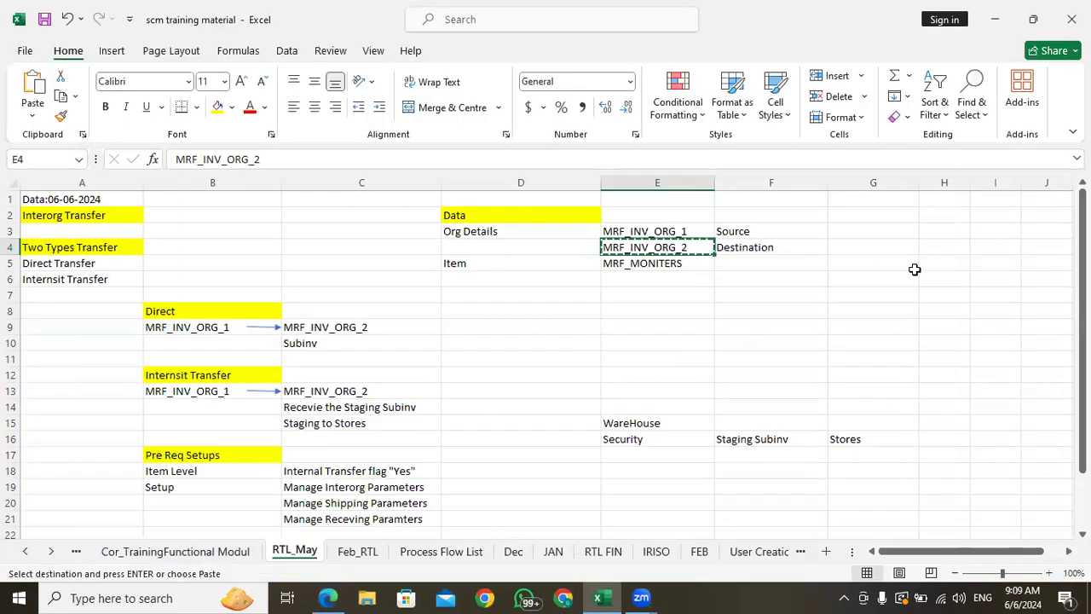
Add "Manage Shipping Parameters" in cell C26, below the last entry of the Process Flow list
left_click_drag(1082, 208, 1082, 263)
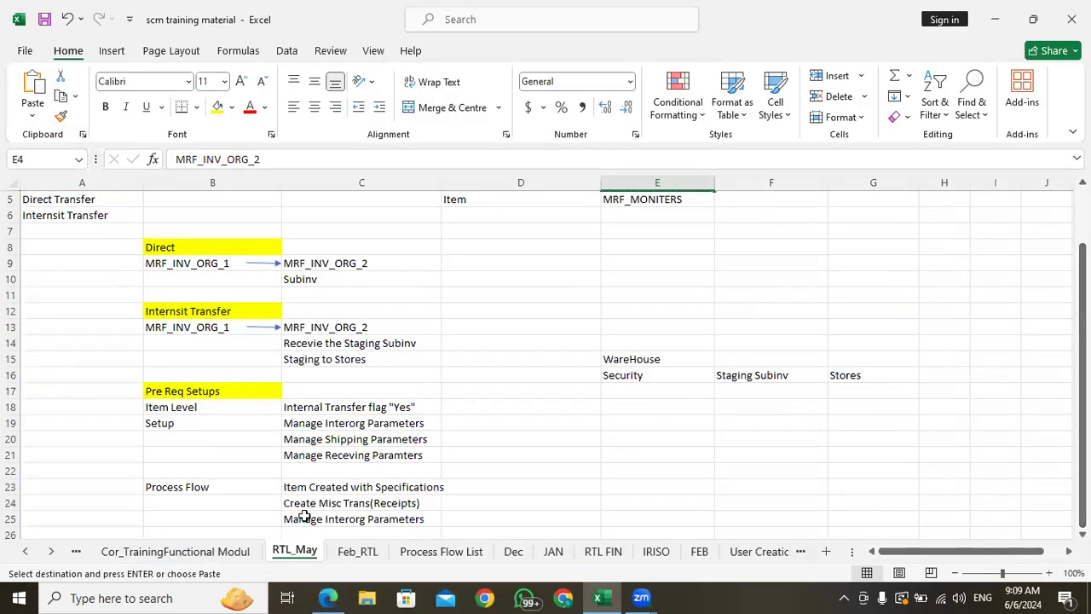
scroll(304, 516, "down", 5)
left_click(316, 292)
left_click(337, 246)
left_click(332, 264)
left_click(322, 281)
left_click(324, 291)
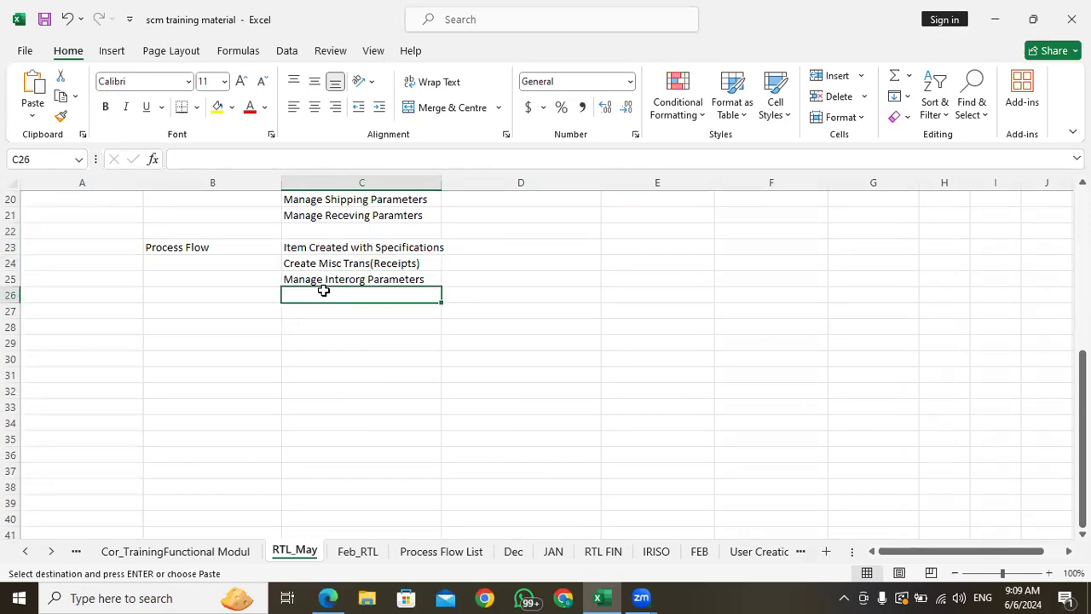
type("Manage")
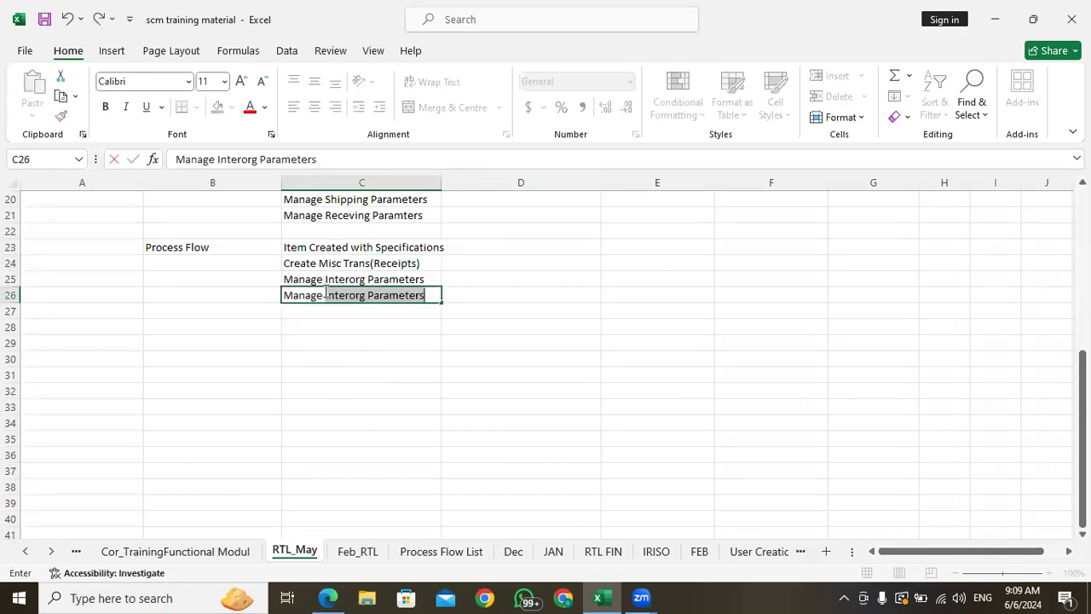
type(" Shipping Paramet")
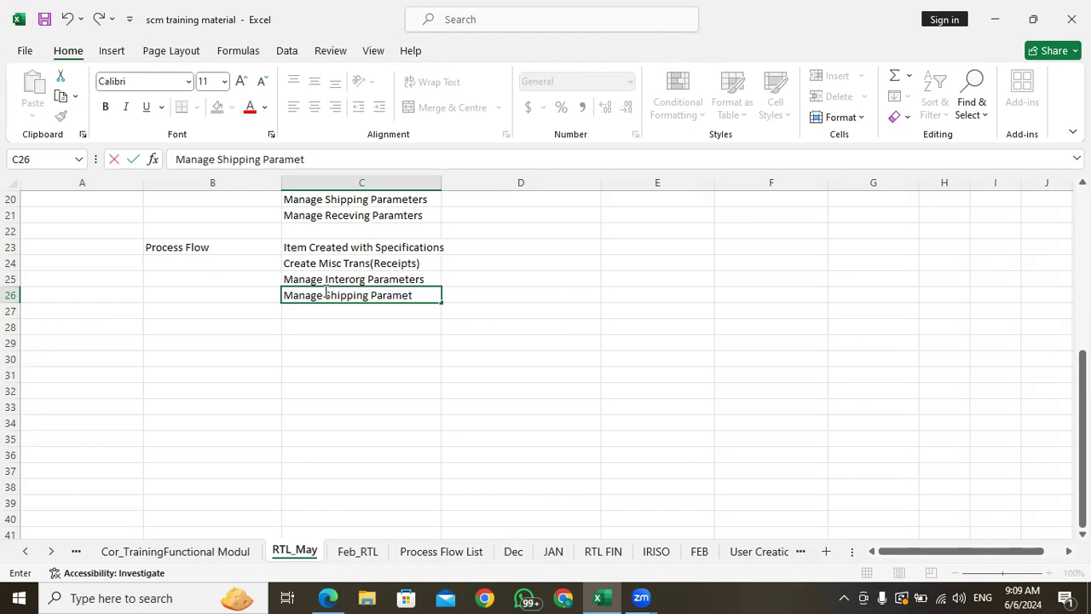
type("ers")
key("Return")
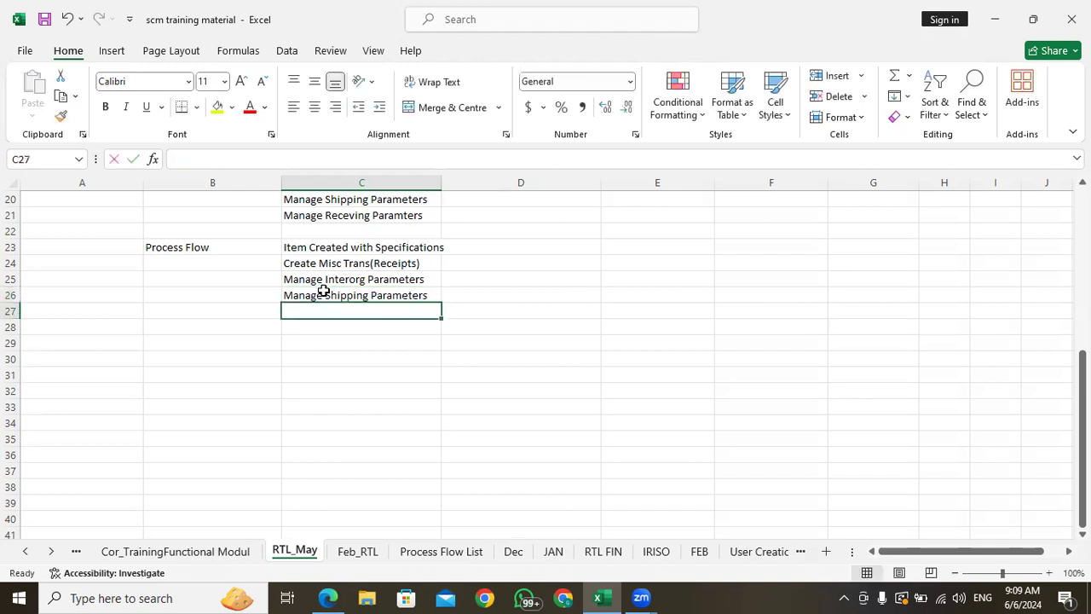
Add "Manage Receving Parameters" to the Process Flow list in cell C27
type("Manage Recevib")
key("BackSpace")
type("ng Para")
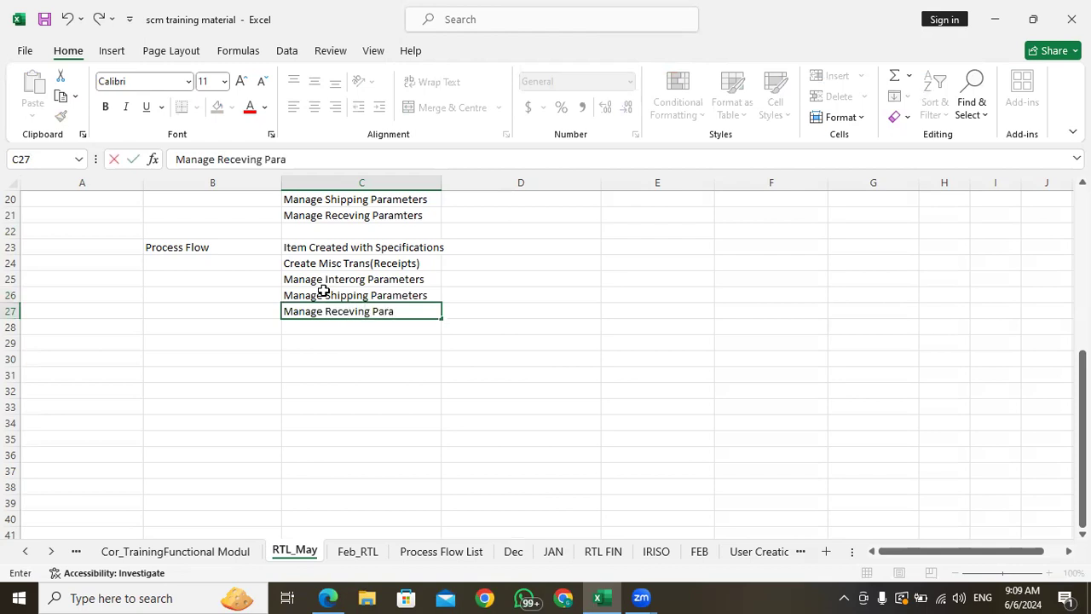
type("meters")
left_click(331, 326)
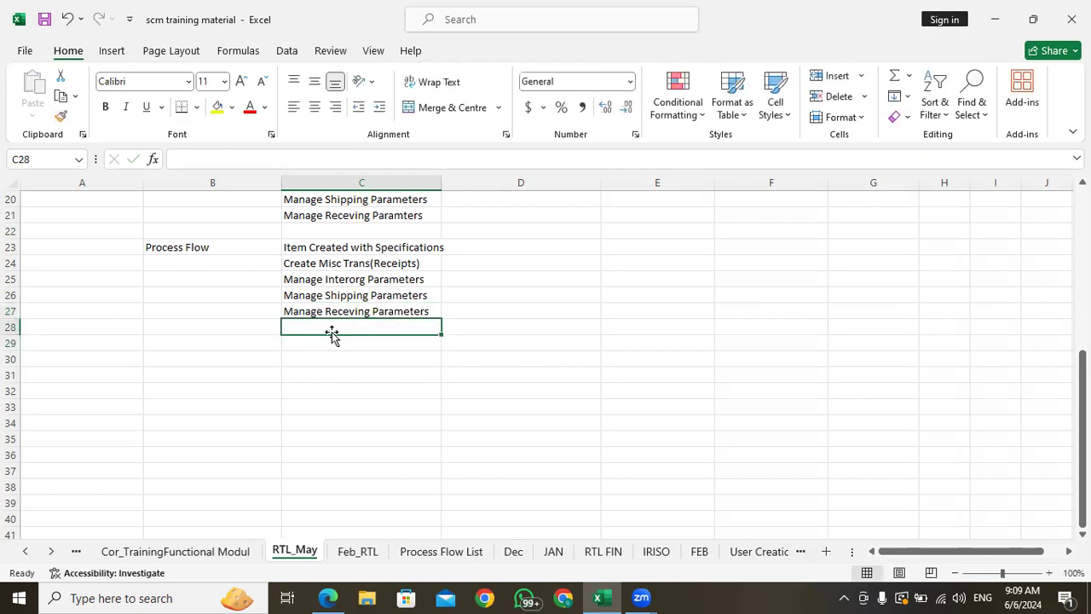
Enter the heading "Exceution" in cell B28 and highlight it with yellow fill
left_click(237, 328)
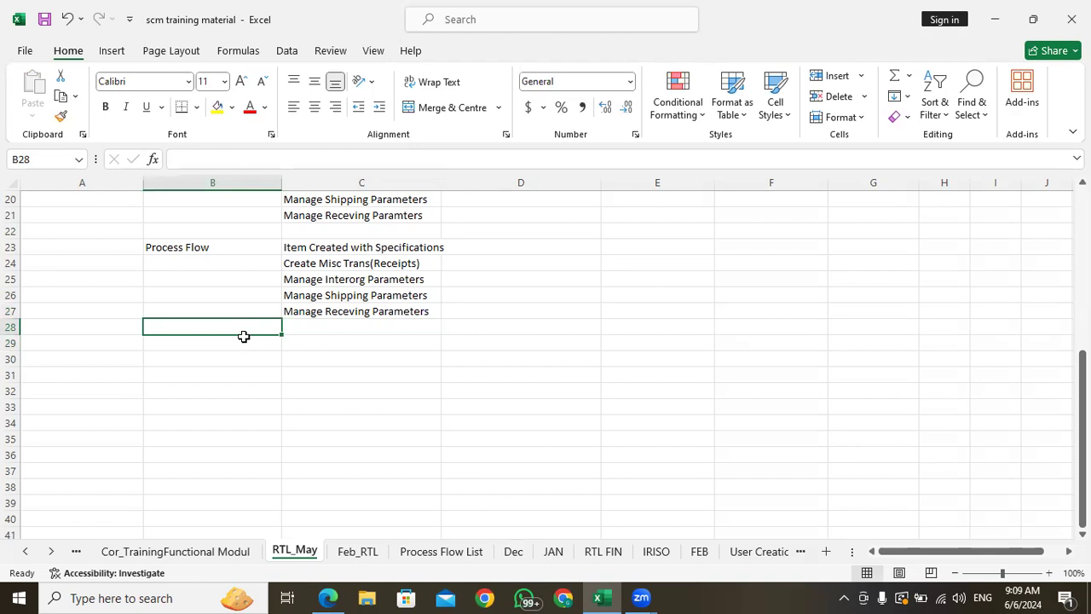
type("Ex")
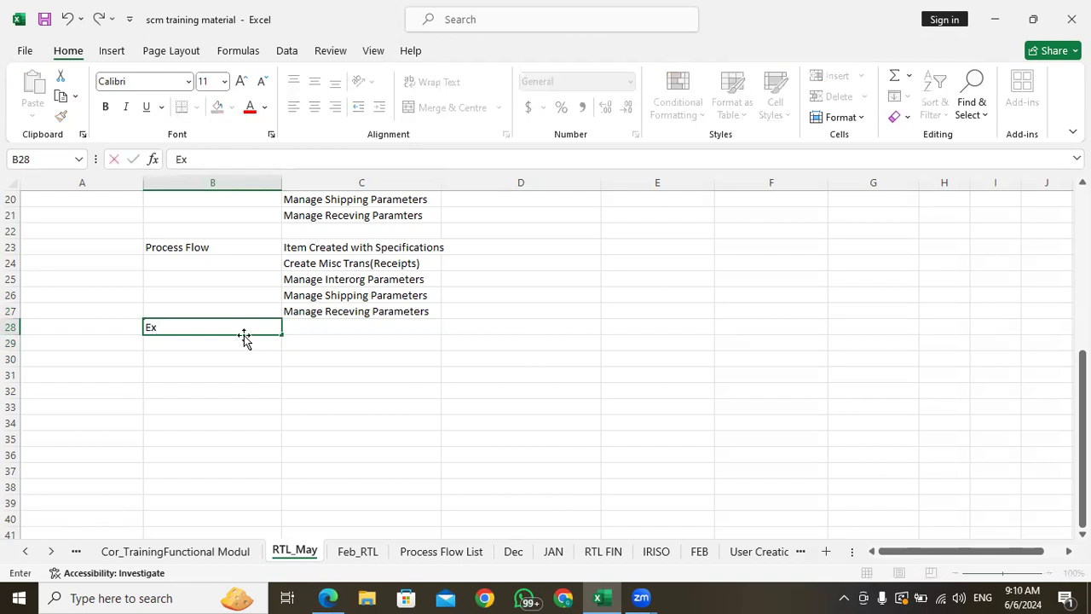
type("ceutions")
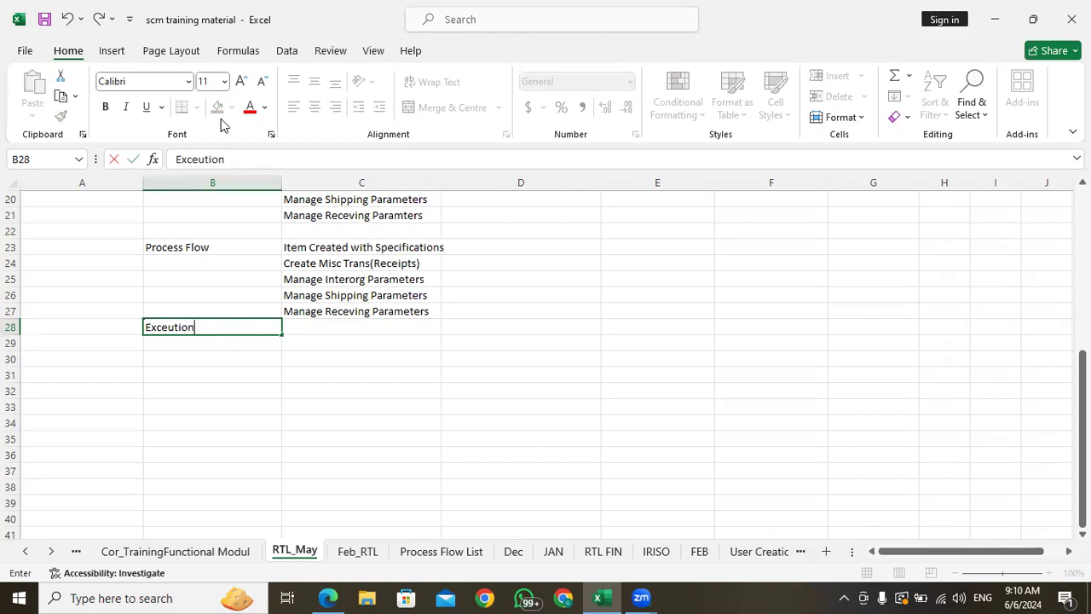
left_click(203, 385)
left_click(197, 327)
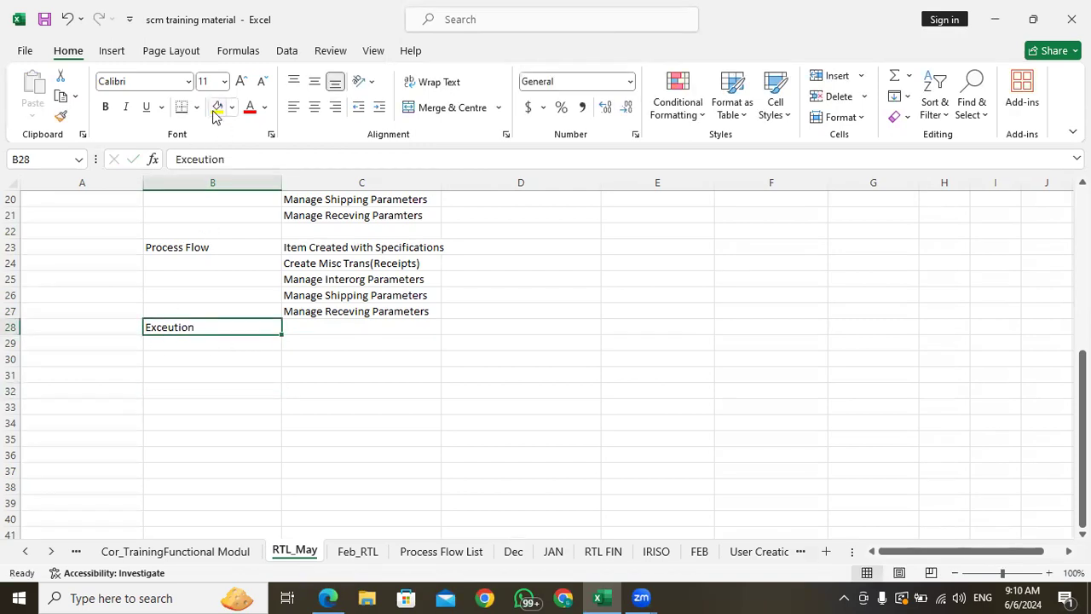
left_click(217, 107)
left_click(302, 329)
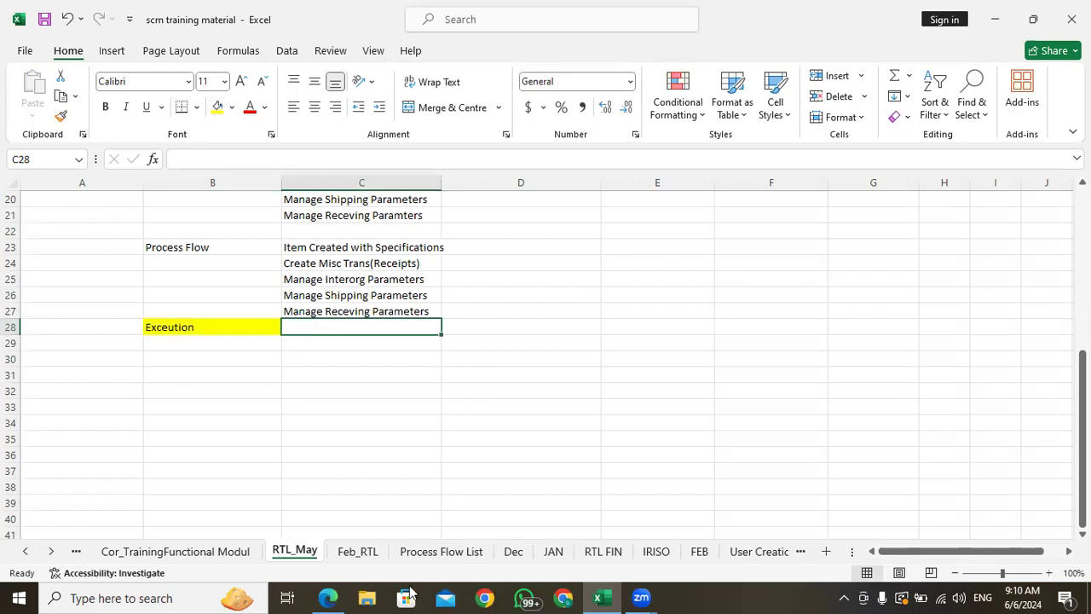
Switch to Oracle Fusion in the browser, open the Inventory Management work area from the home page, and check its current inventory organization
left_click(329, 598)
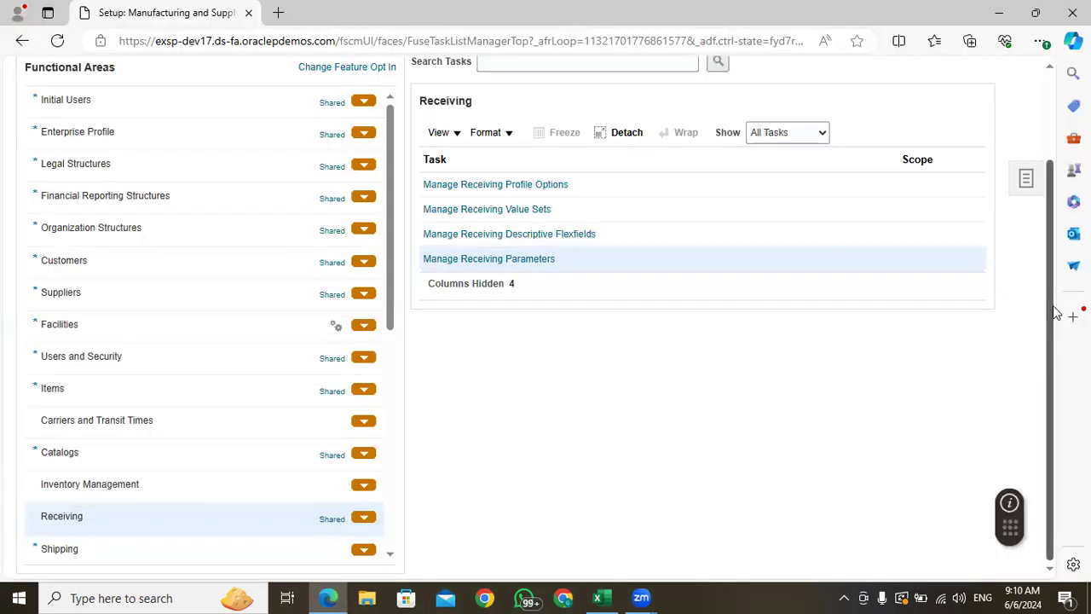
left_click_drag(1051, 304, 1054, 183)
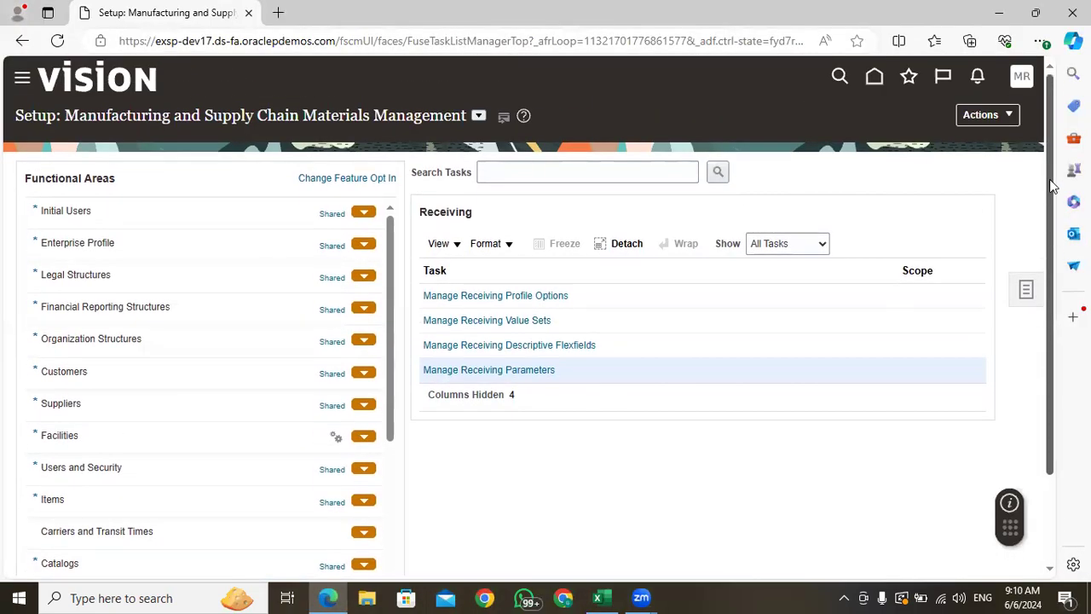
left_click(877, 79)
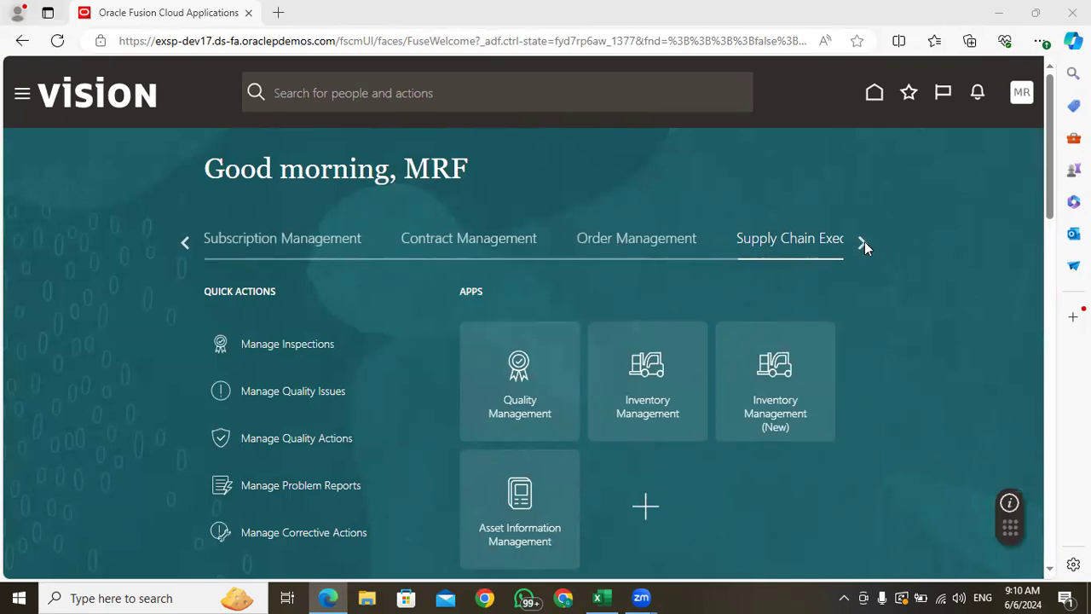
left_click(663, 400)
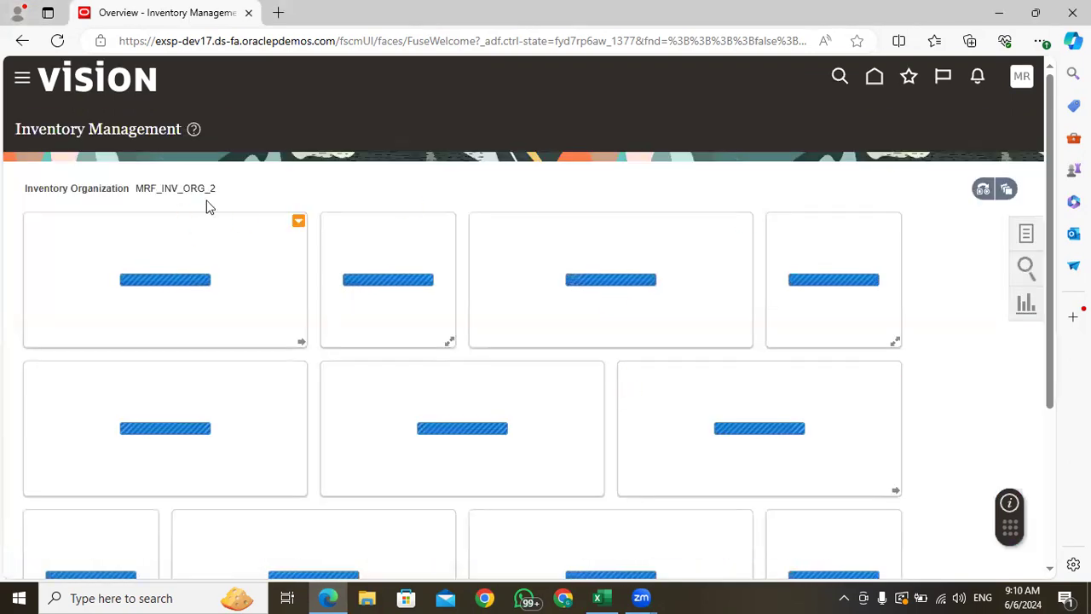
left_click_drag(218, 191, 136, 187)
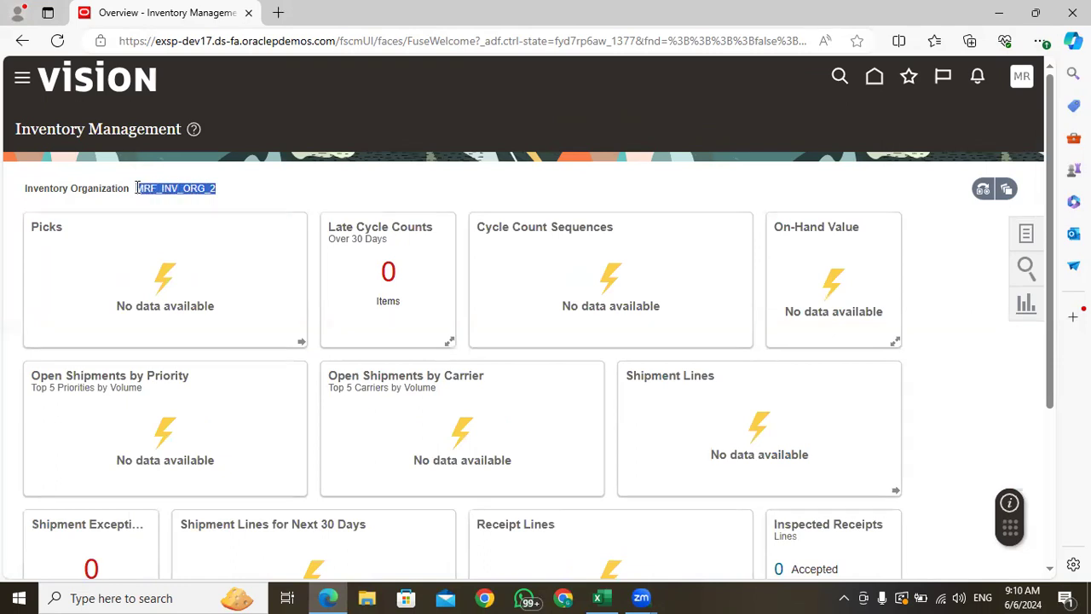
left_click_drag(219, 191, 139, 188)
left_click(261, 200)
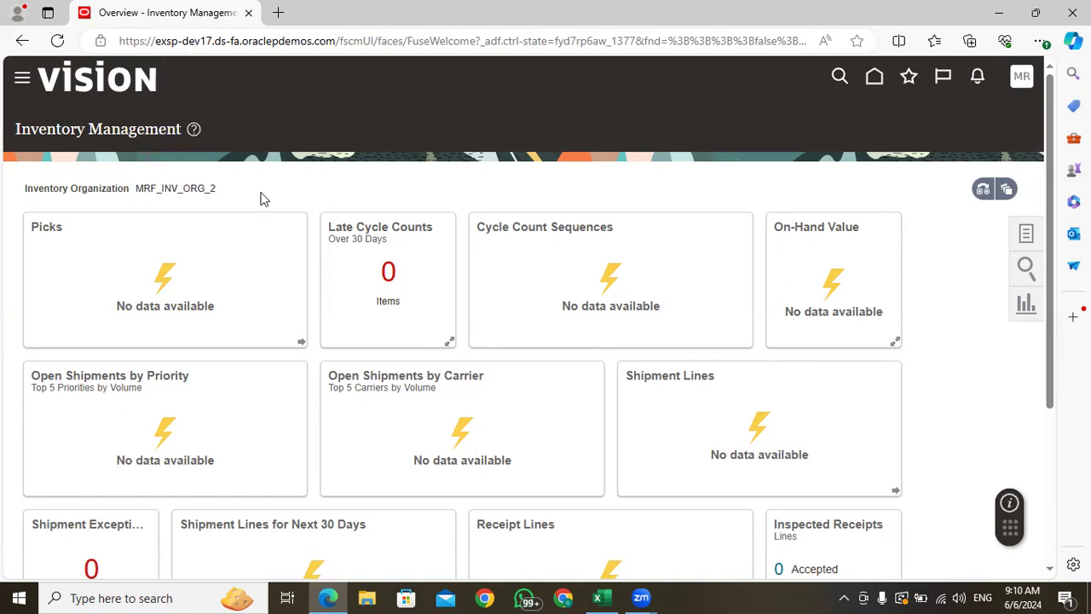
Change the inventory organization to MRF_INV_ORG_1 and show the inventory task list
left_click(982, 188)
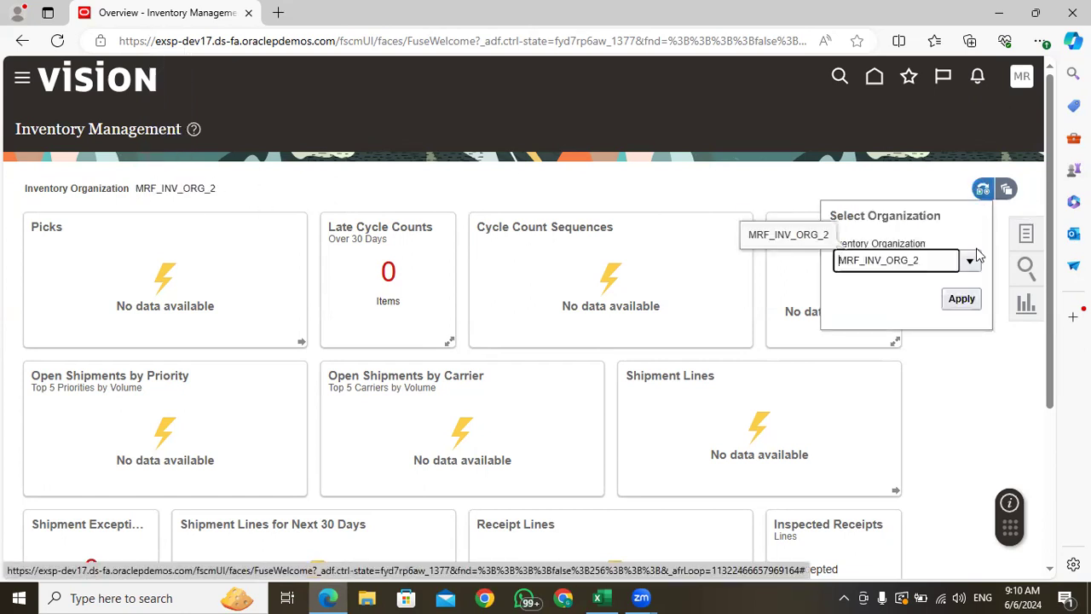
type("1")
left_click(879, 291)
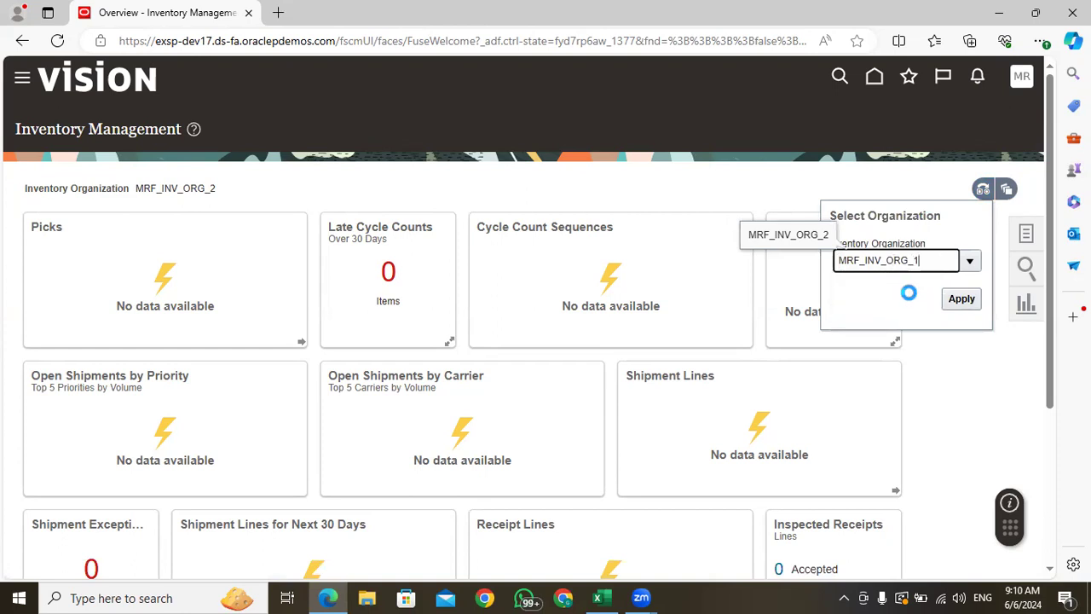
left_click(961, 298)
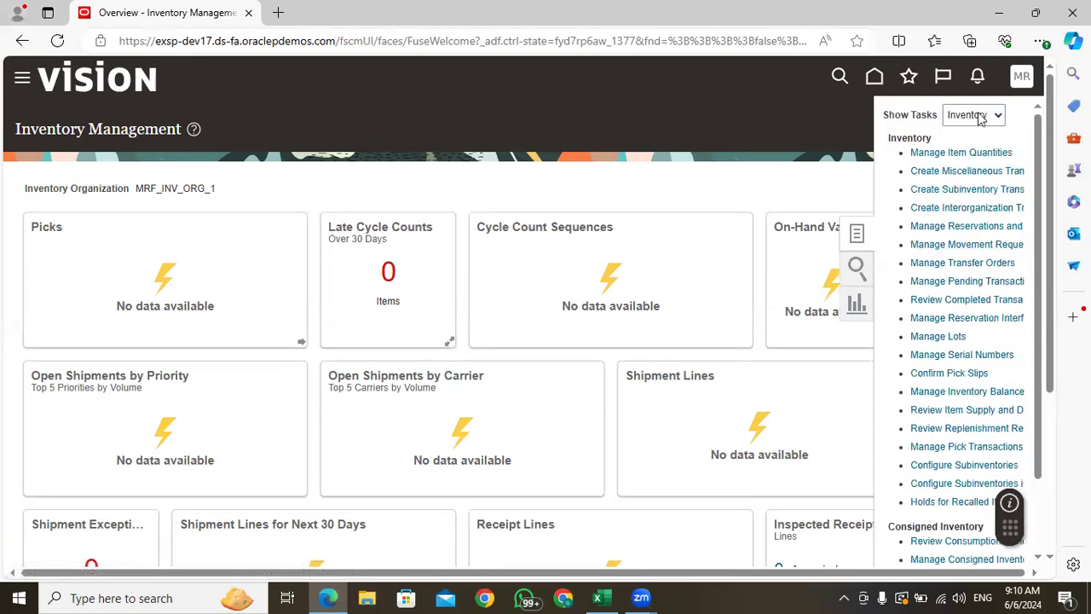
Start an interorganization transfer from MRF_INV_ORG_1 and set the destination organization to MRF_INV_ORG_2
left_click(966, 207)
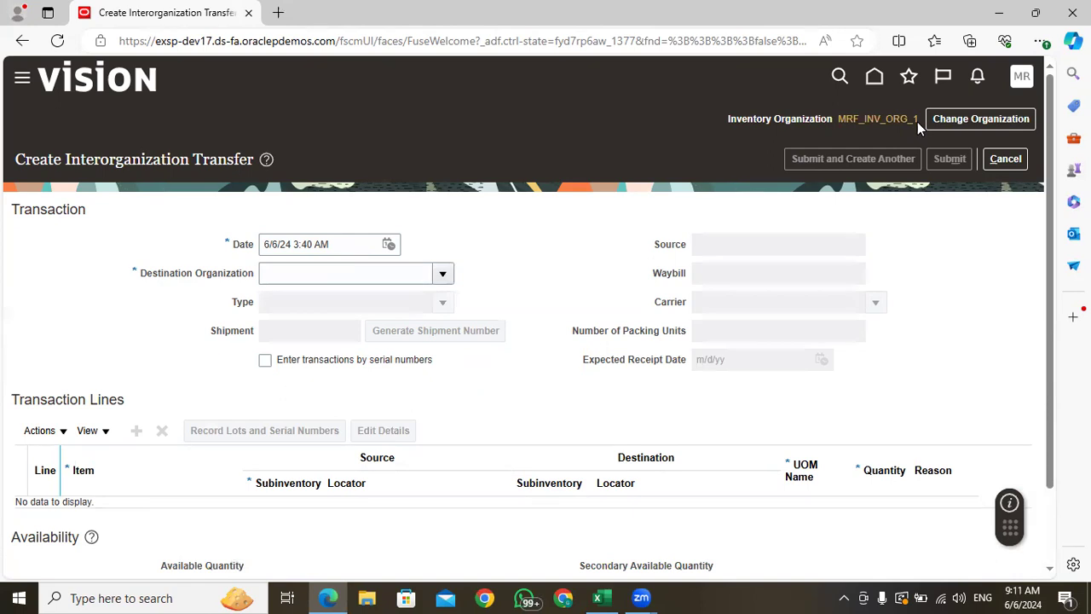
left_click(442, 273)
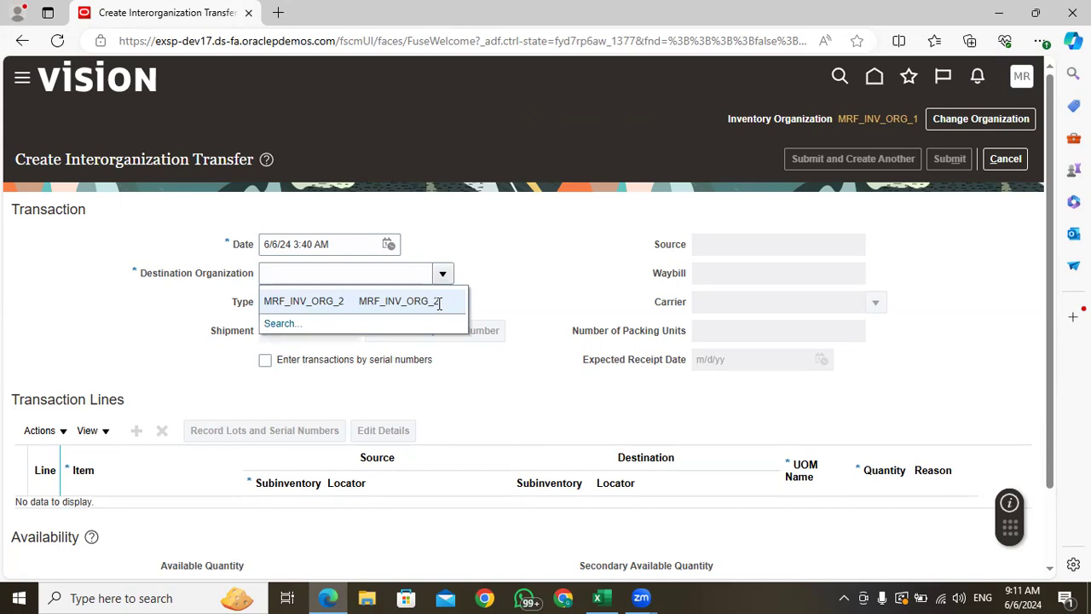
left_click(571, 292)
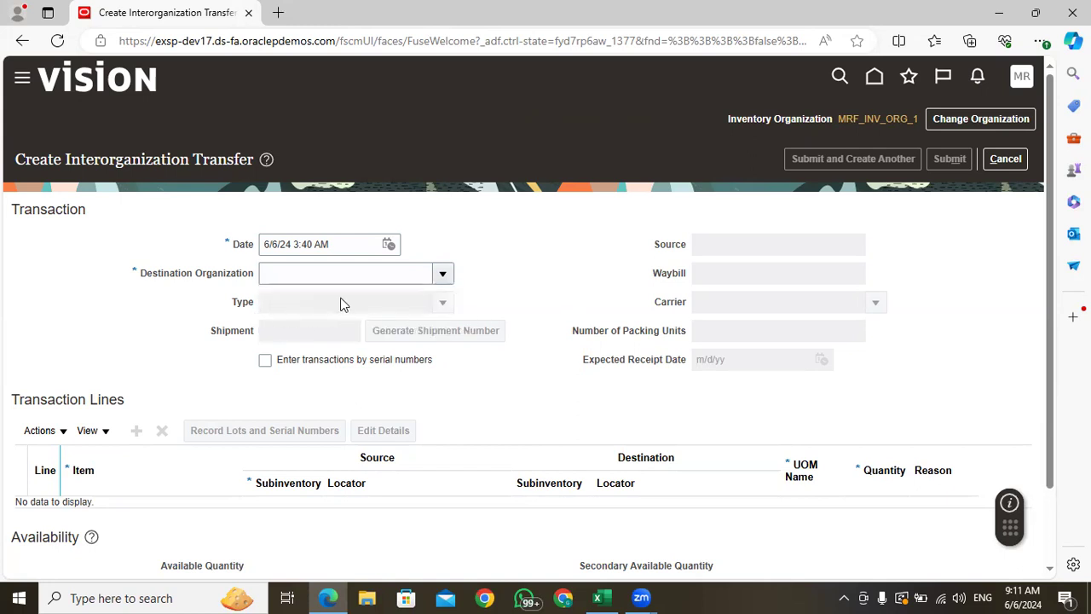
double_click(242, 303)
left_click(548, 295)
left_click(441, 274)
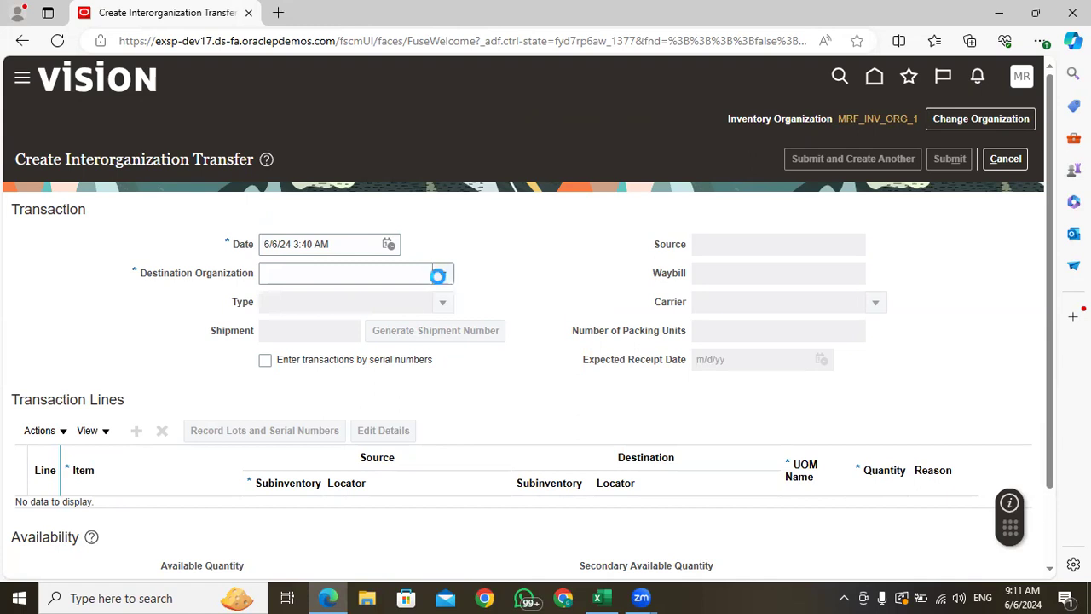
left_click(352, 300)
Examine the transfer's Type value and the types available for the chosen destination organization
left_click_drag(352, 299, 260, 307)
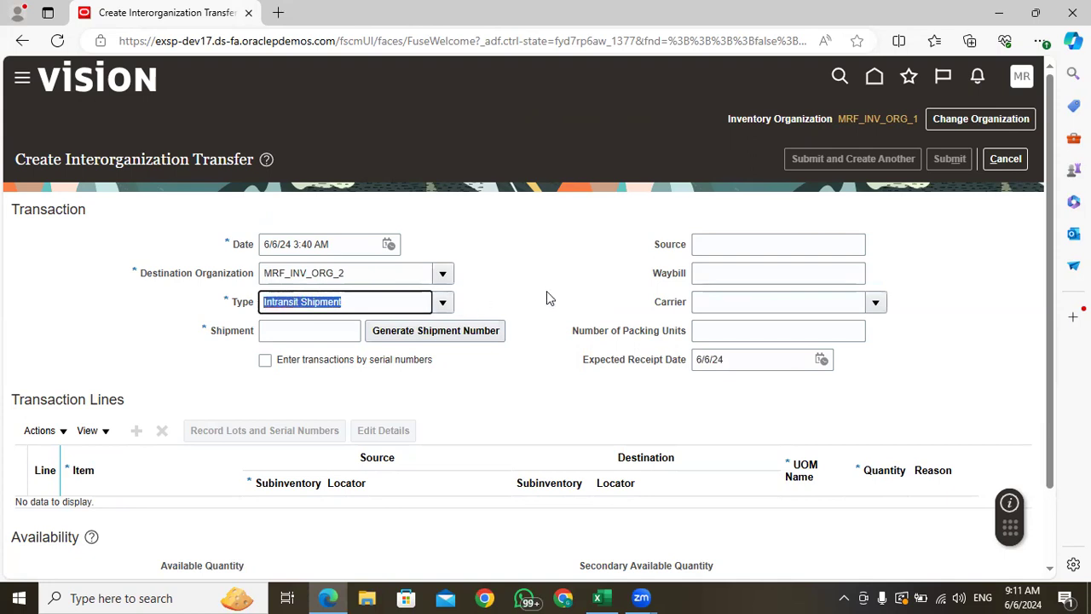
left_click(349, 304)
left_click_drag(349, 303, 261, 304)
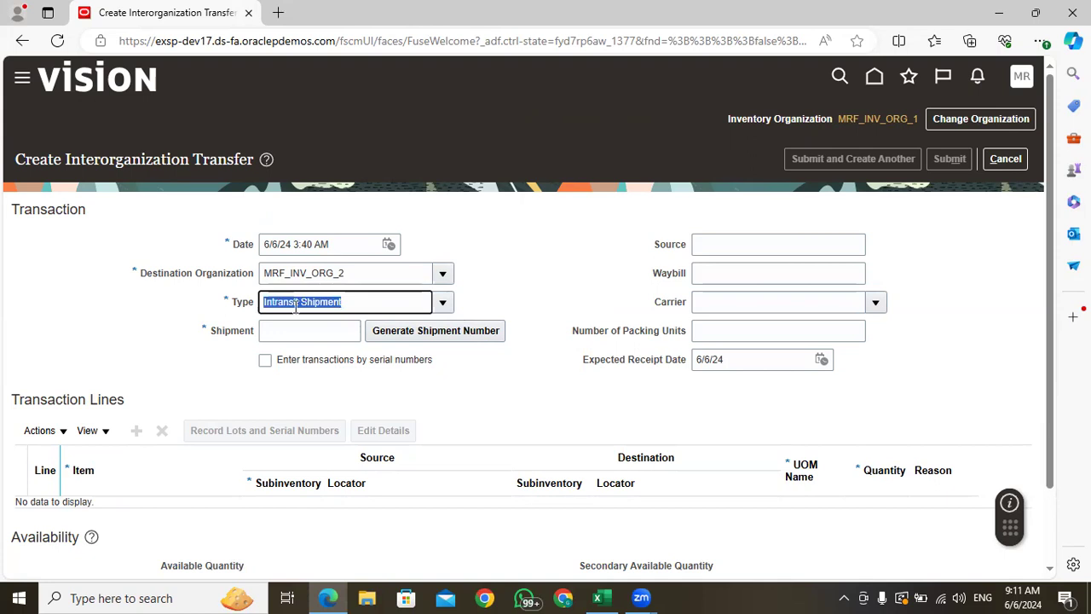
left_click(440, 304)
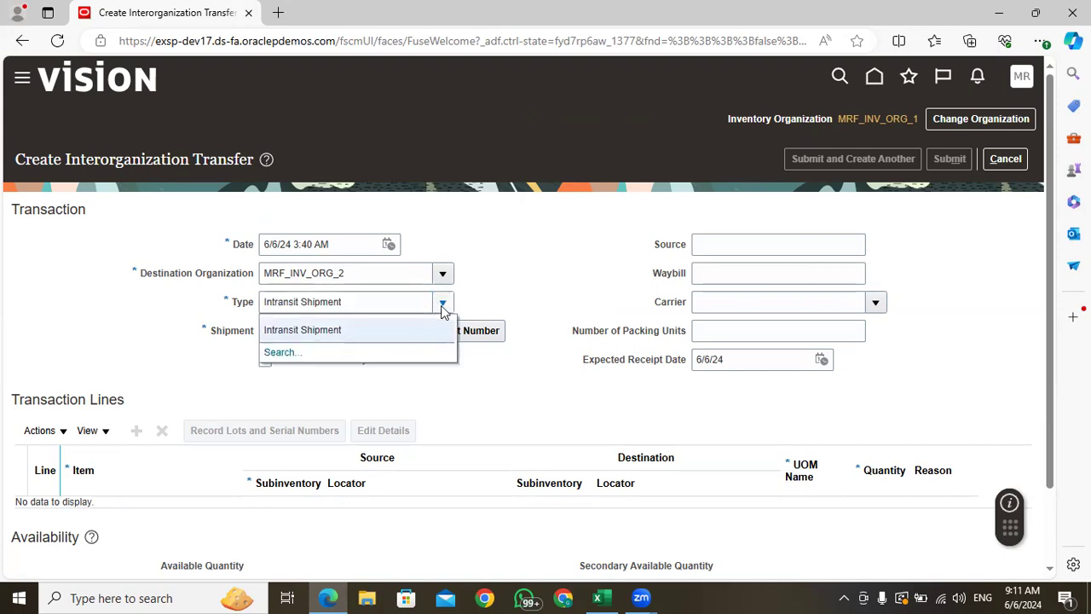
left_click_drag(353, 303, 260, 305)
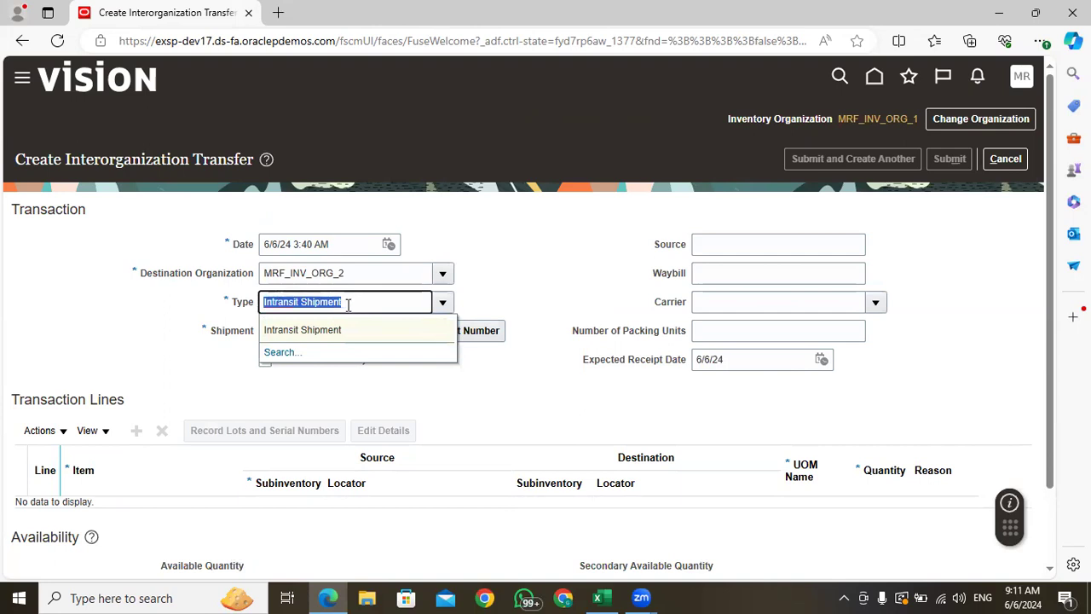
left_click(508, 299)
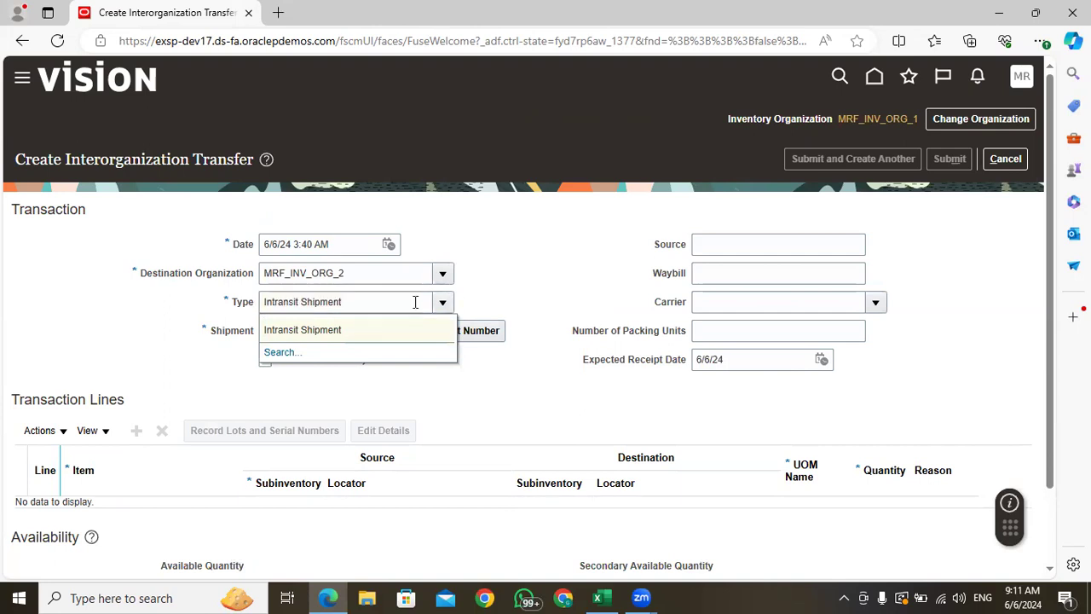
Generate a shipment number for the Intransit Shipment transfer
left_click(283, 331)
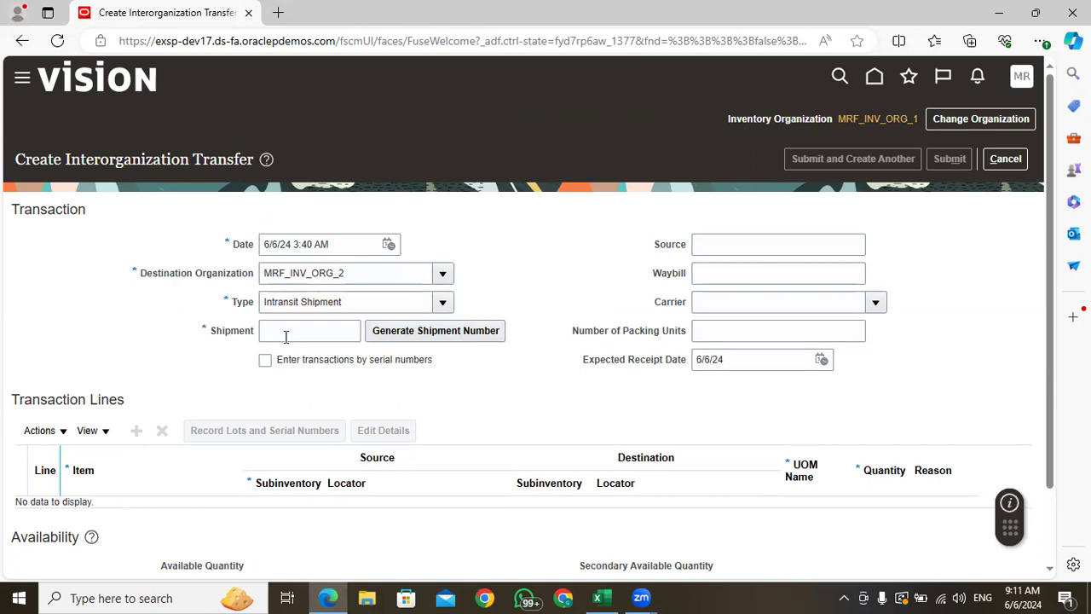
left_click(285, 333)
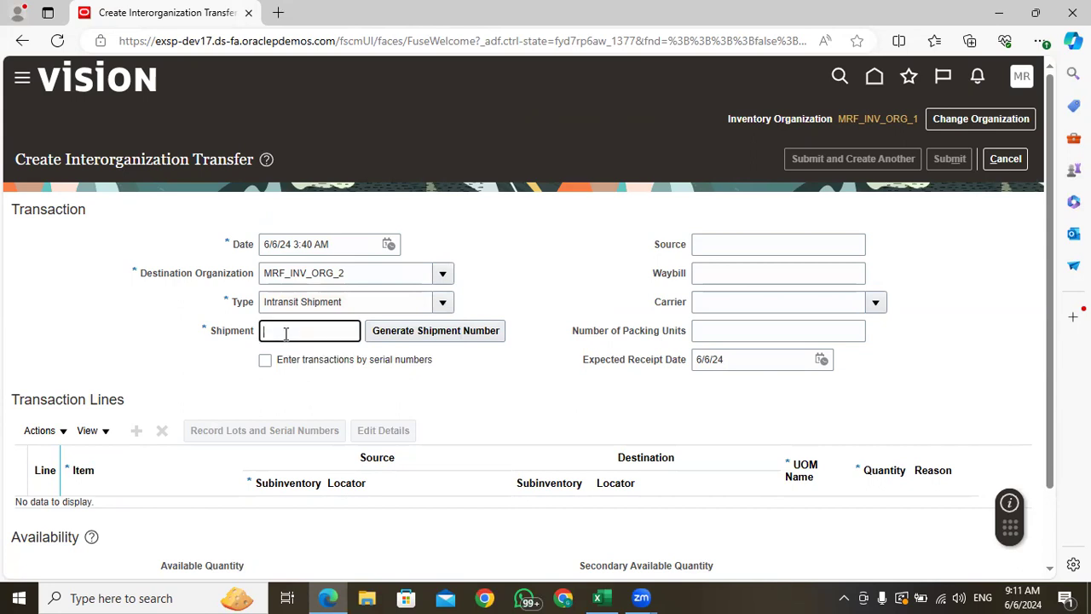
left_click(422, 332)
left_click(328, 331)
left_click_drag(328, 331, 246, 336)
left_click(491, 382)
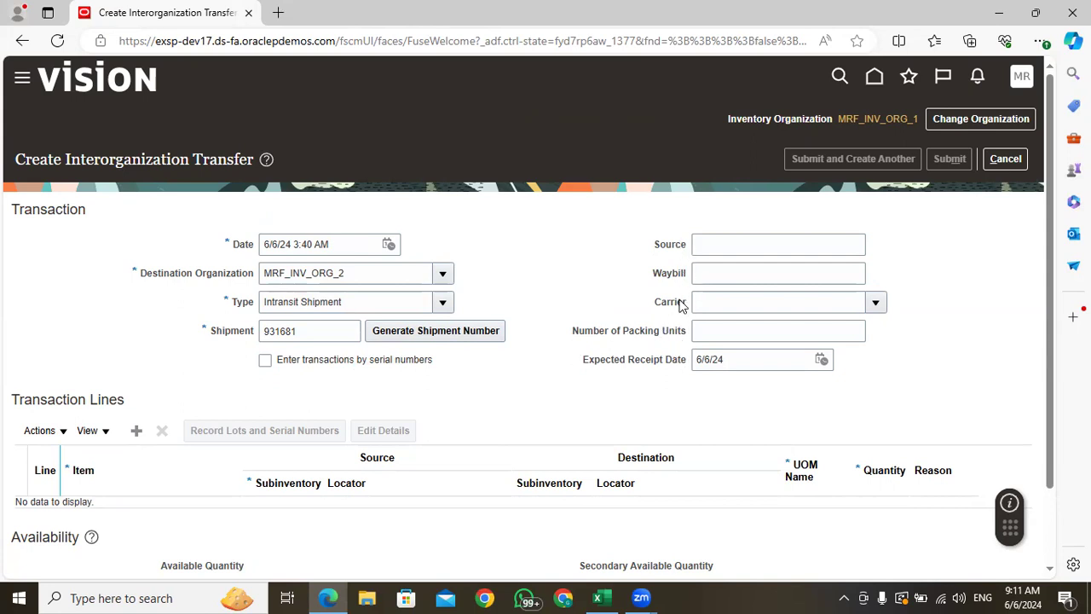
Add a transaction line for the item InterOrg Transfer Item and check its available quantity
left_click_drag(1050, 125, 1050, 180)
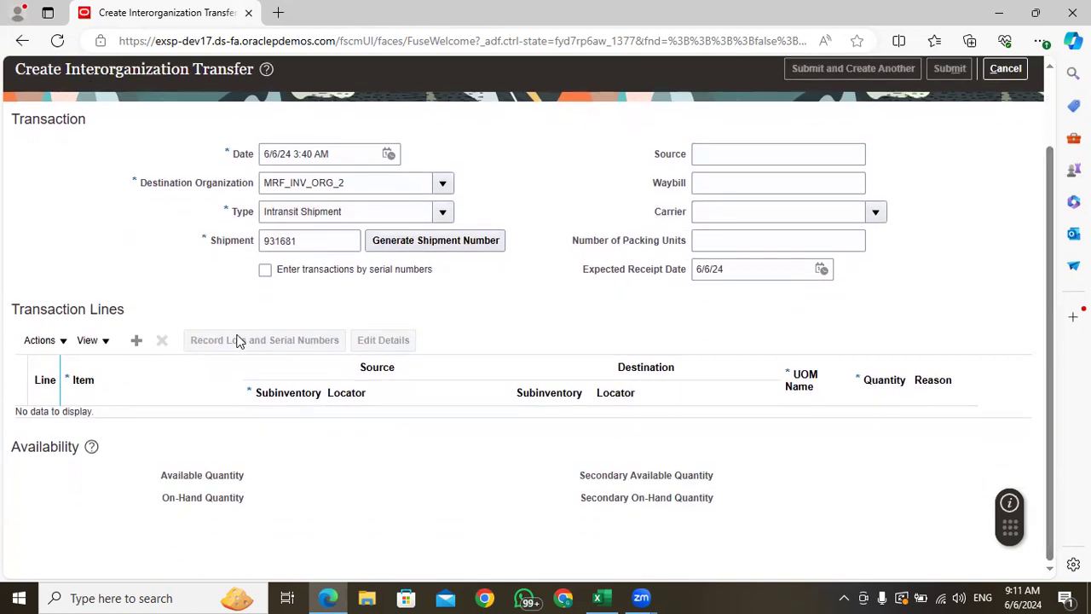
left_click(136, 341)
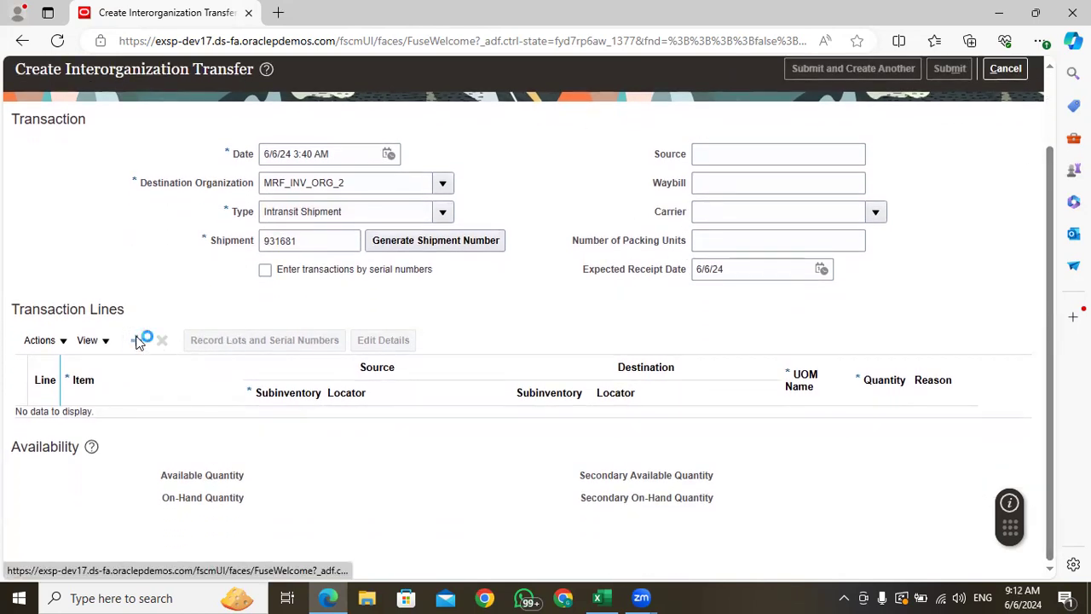
left_click(132, 419)
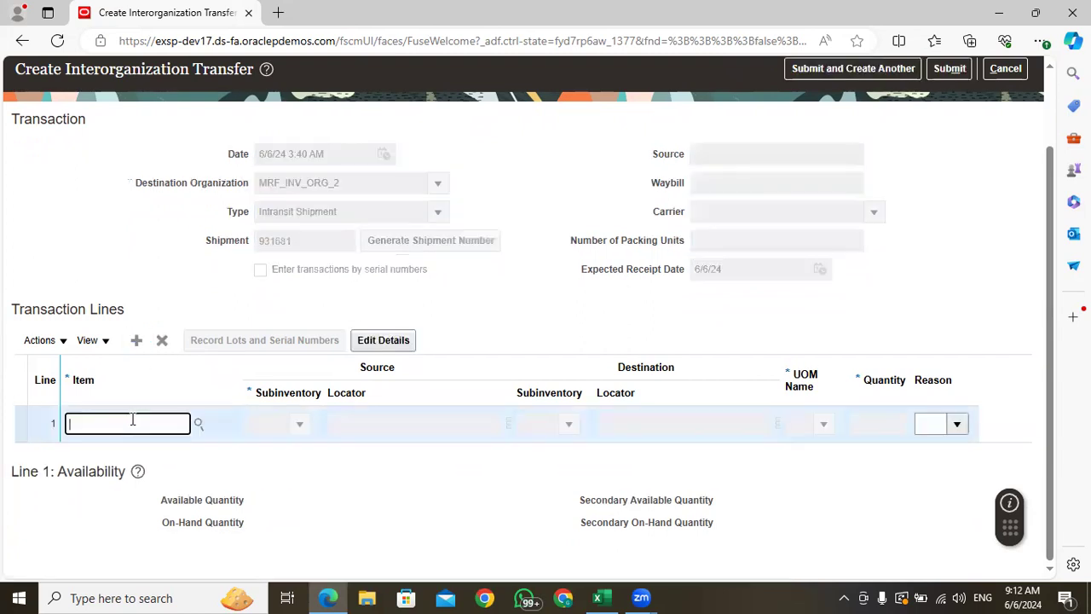
type("Interorg Transfer Item")
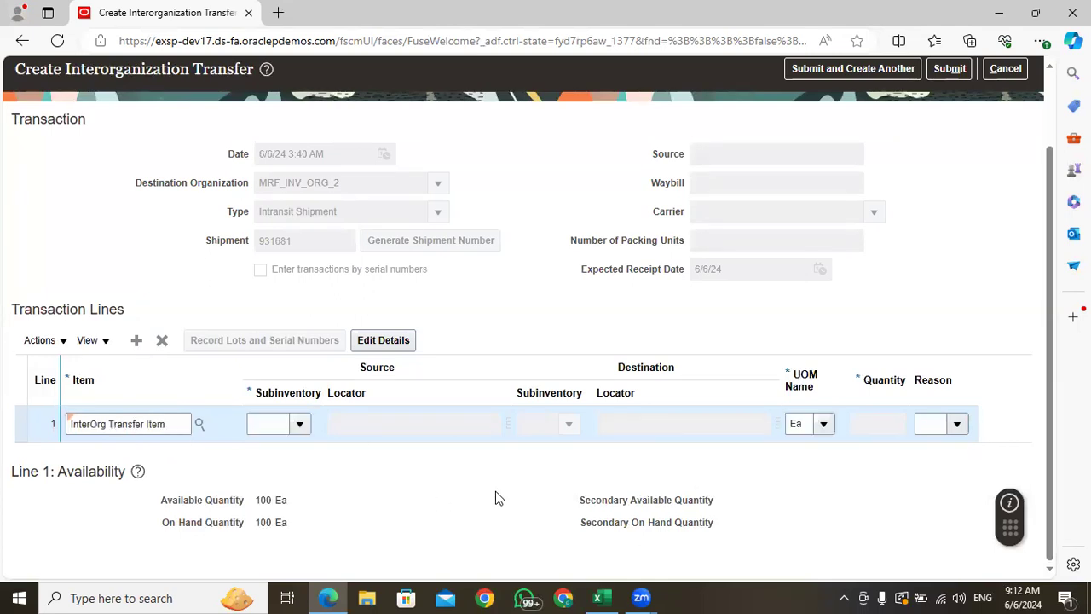
scroll(499, 499, "up", 1)
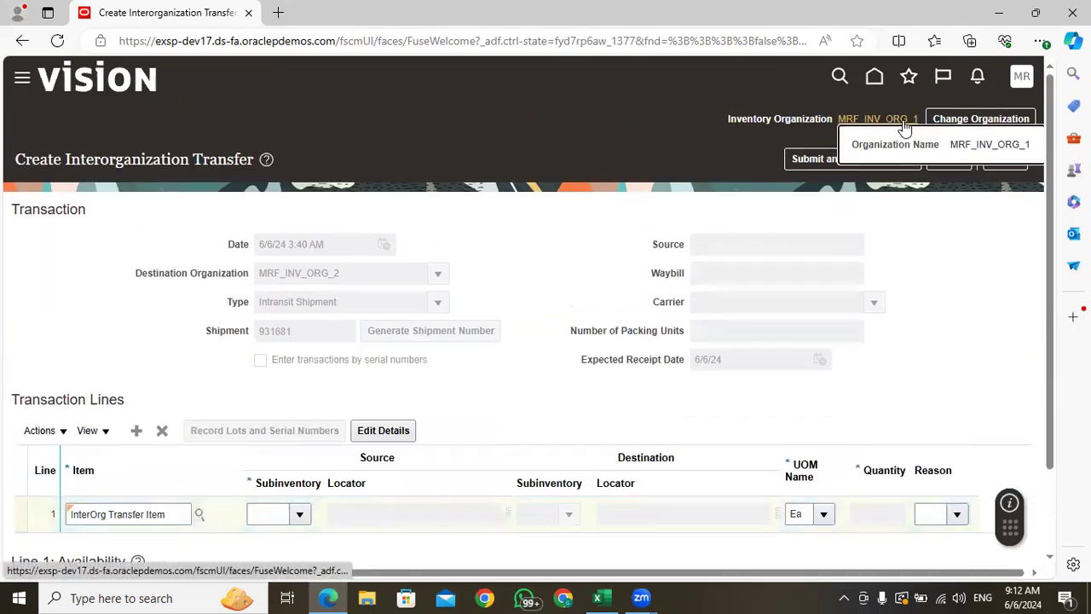
scroll(465, 402, "down", 1)
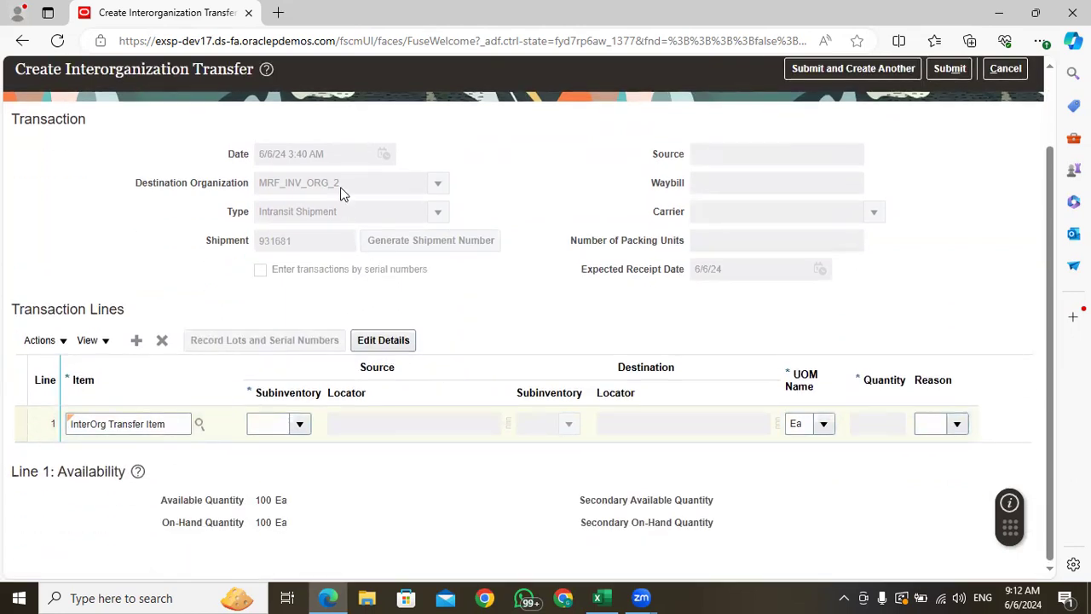
left_click_drag(270, 498, 255, 499)
left_click(294, 502)
left_click_drag(270, 502, 255, 500)
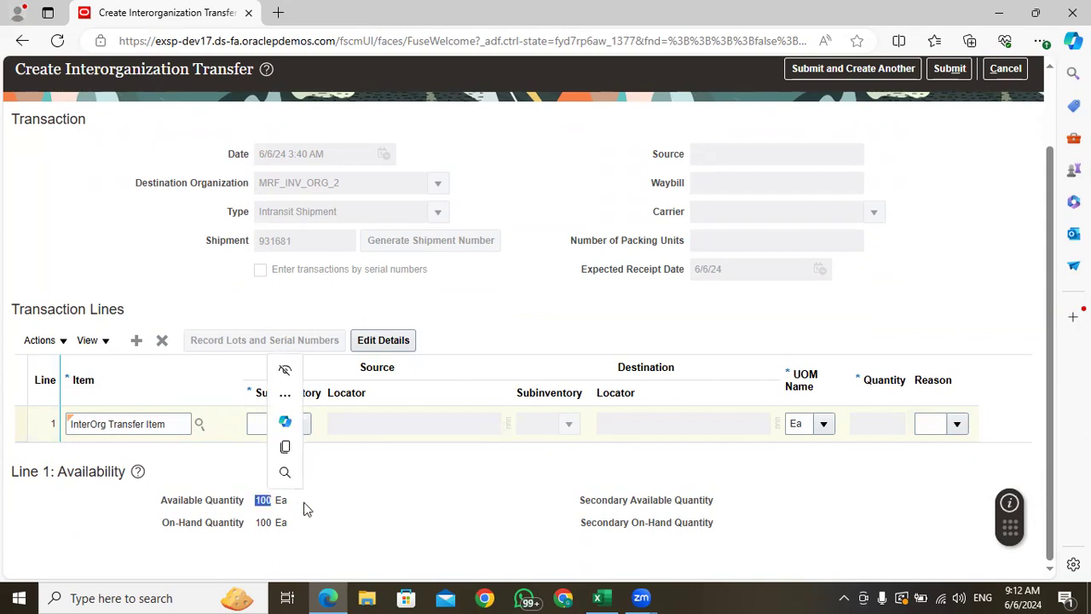
left_click(358, 498)
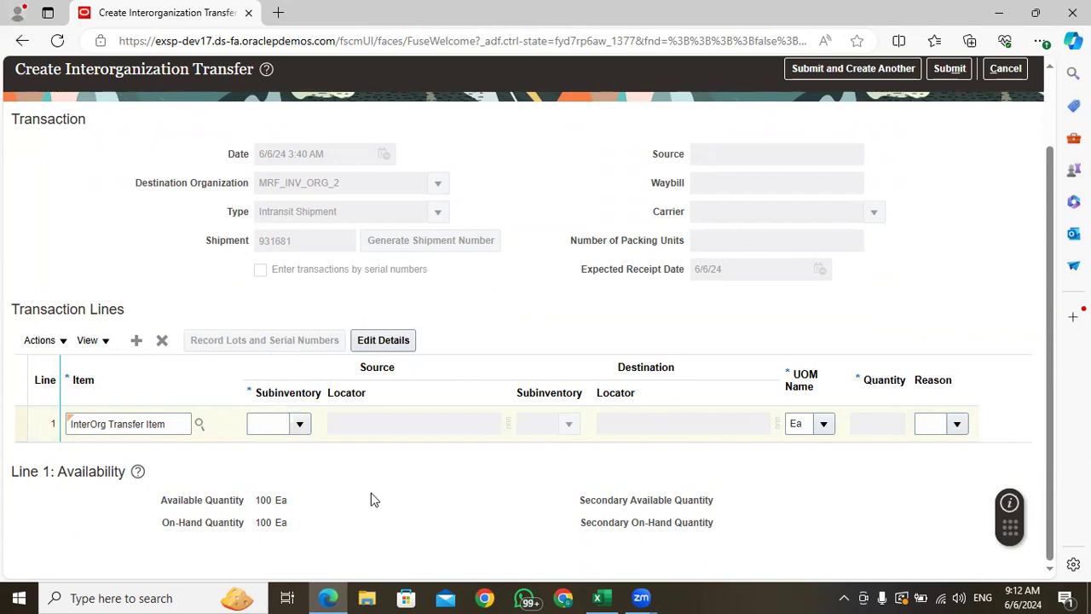
Set the line's source subinventory to S1 and check the quantity available there
left_click(299, 425)
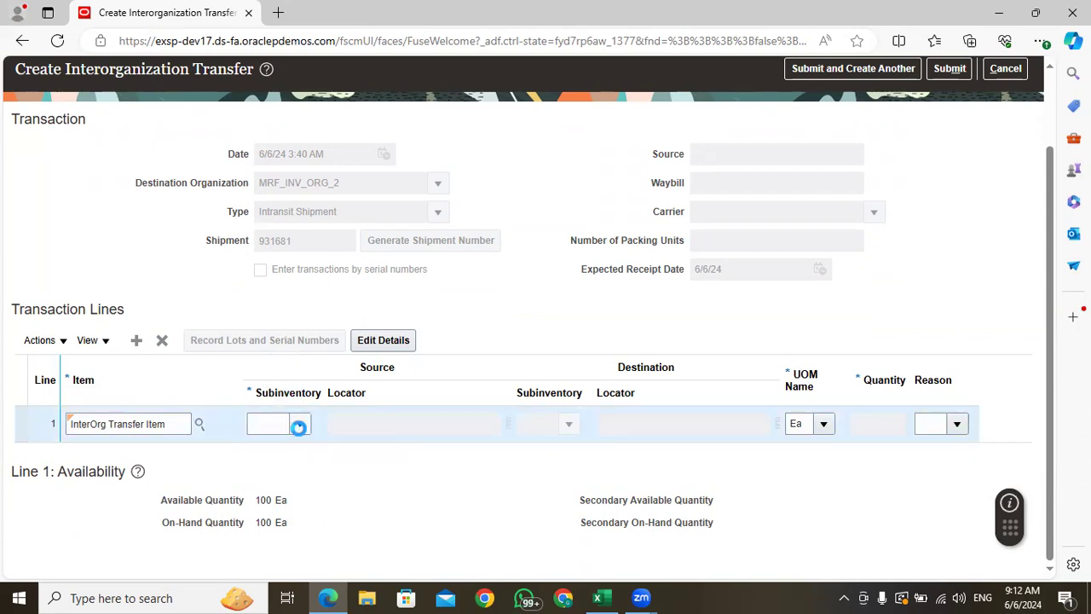
left_click(288, 453)
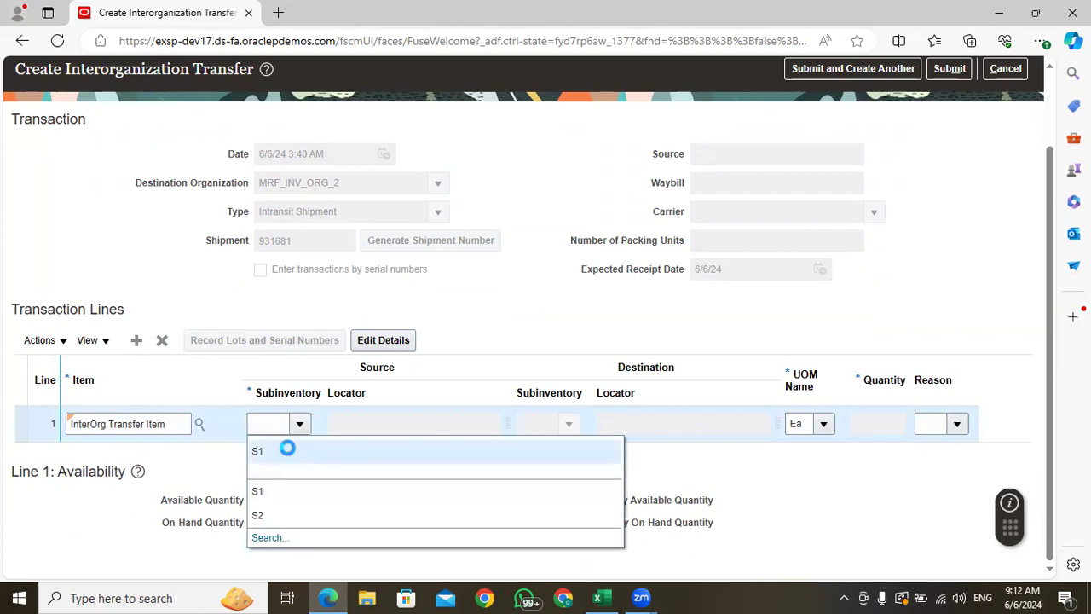
left_click(393, 378)
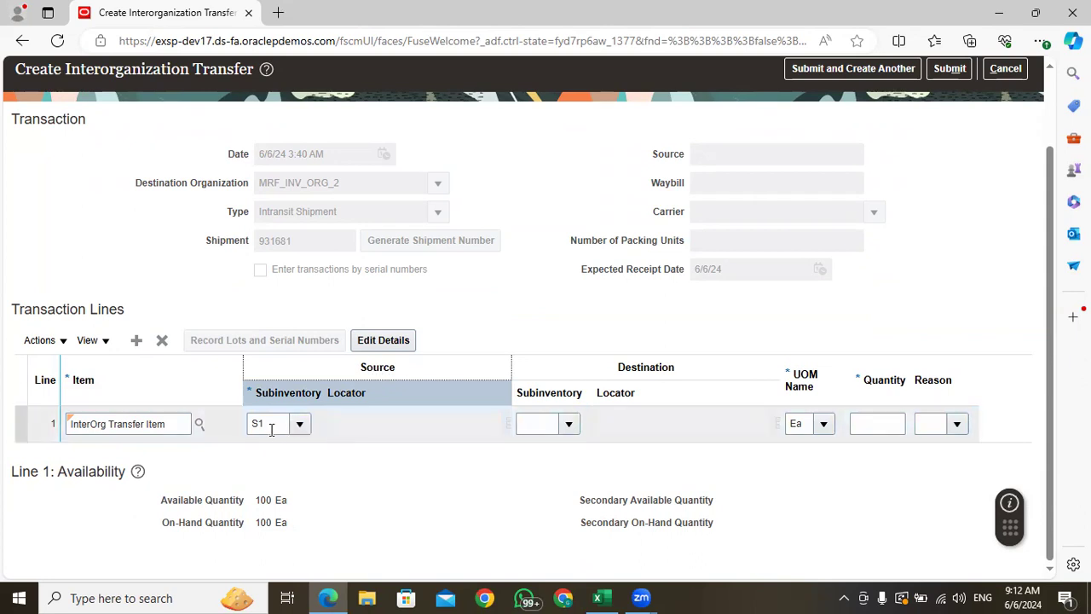
left_click(271, 429)
left_click_drag(280, 422, 249, 423)
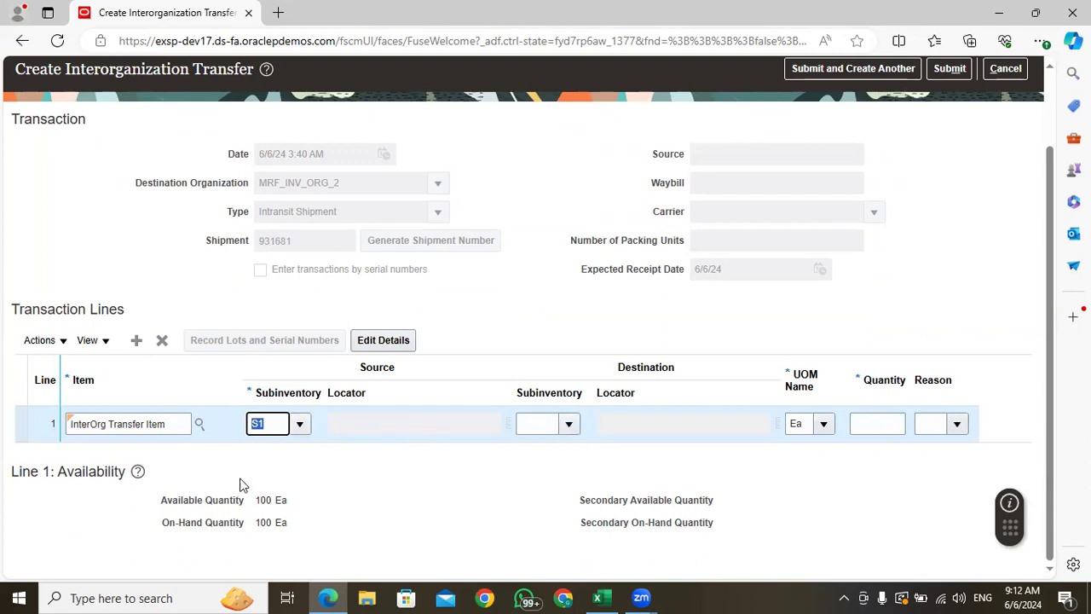
left_click_drag(273, 501, 255, 501)
left_click(436, 487)
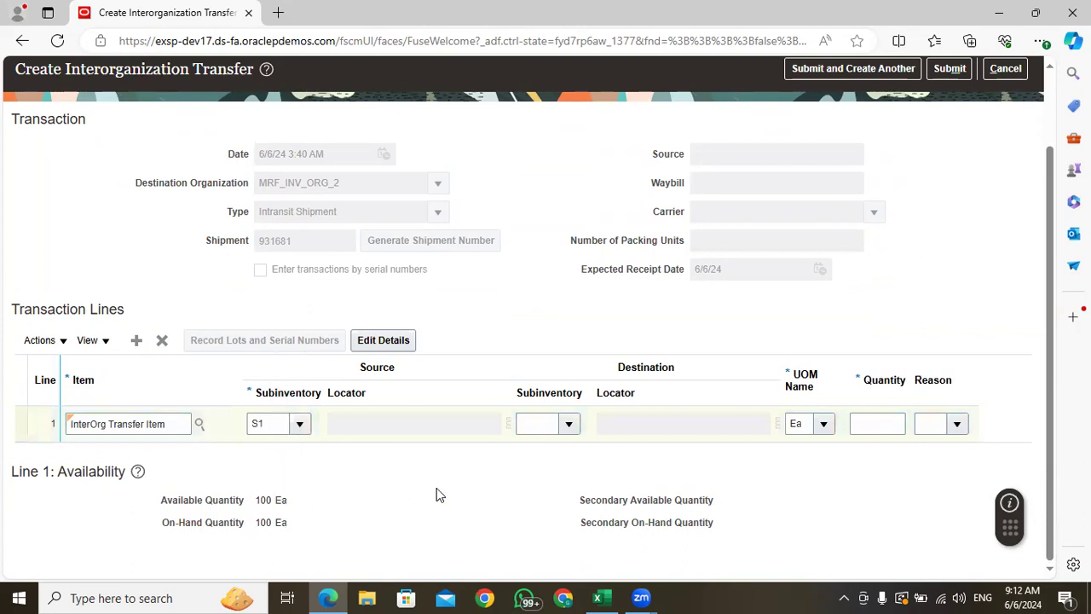
Check the item's availability in source subinventory S2 and restore S1 as the line's source
left_click(298, 424)
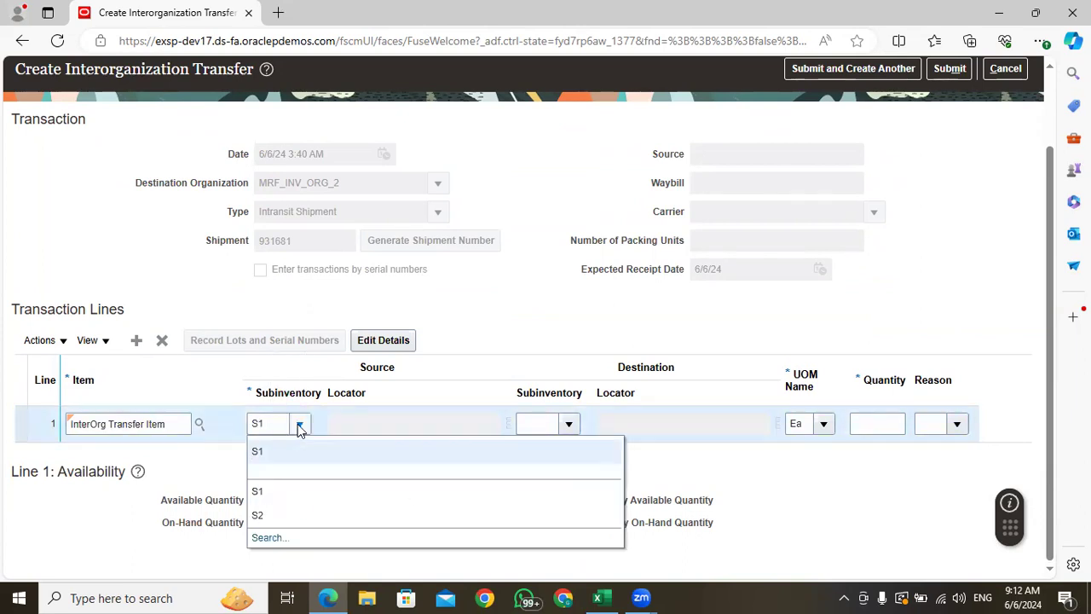
left_click(274, 530)
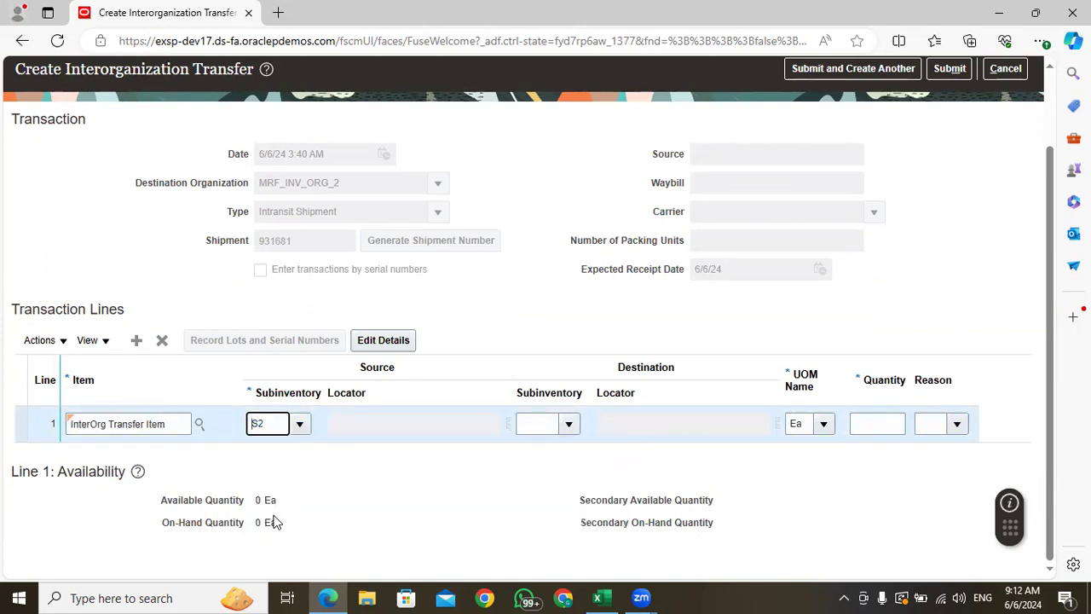
left_click_drag(261, 501, 252, 508)
left_click(252, 509)
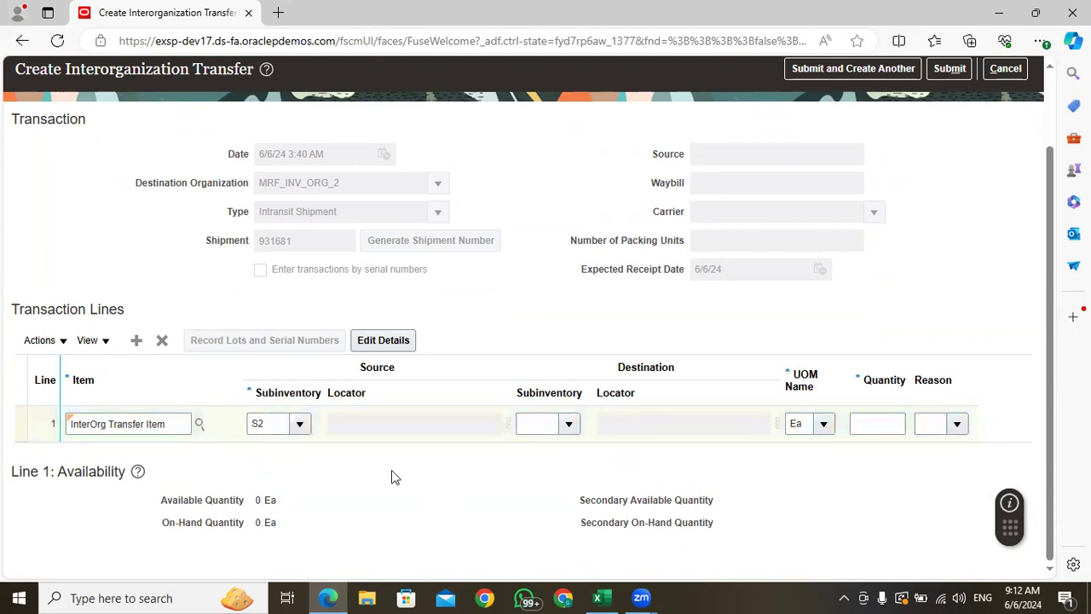
left_click(299, 424)
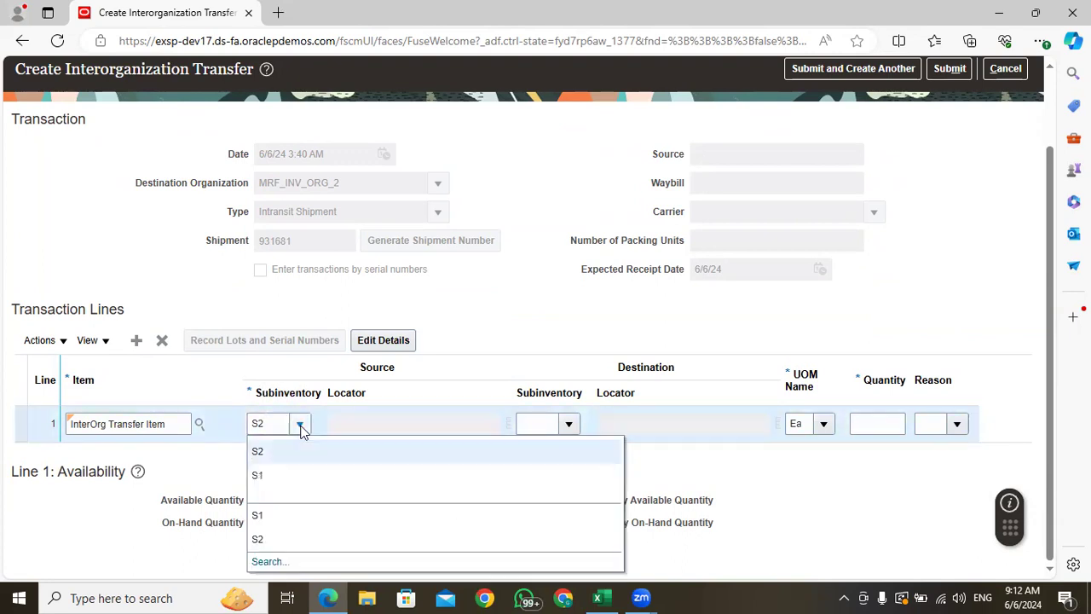
left_click(292, 476)
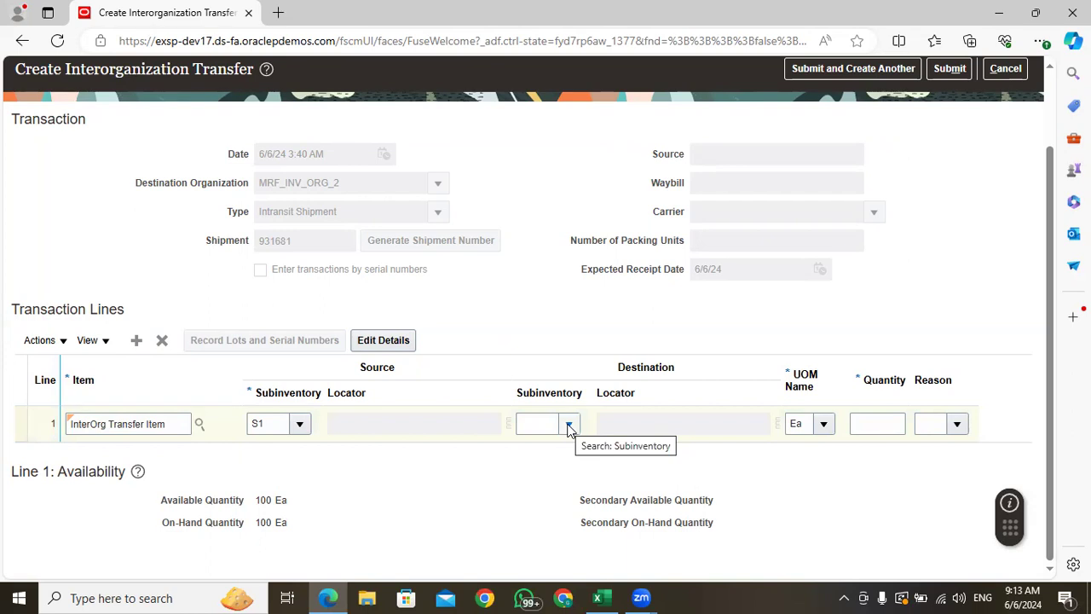
Set the transfer line's quantity to 20, leaving the destination subinventory blank
left_click(888, 424)
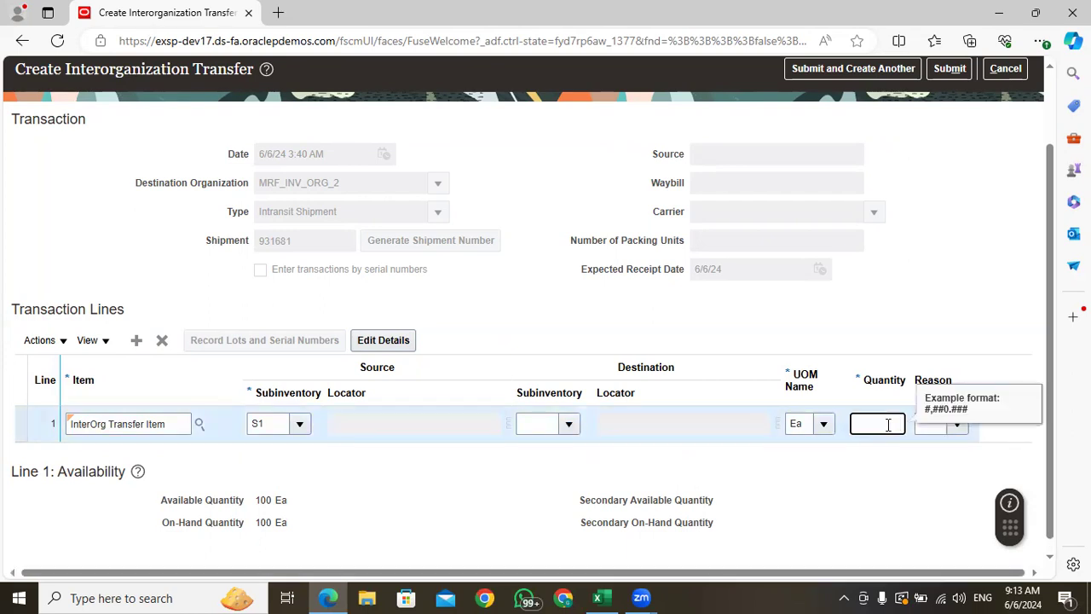
left_click_drag(1048, 278, 1054, 205)
scroll(1054, 205, "down", 2)
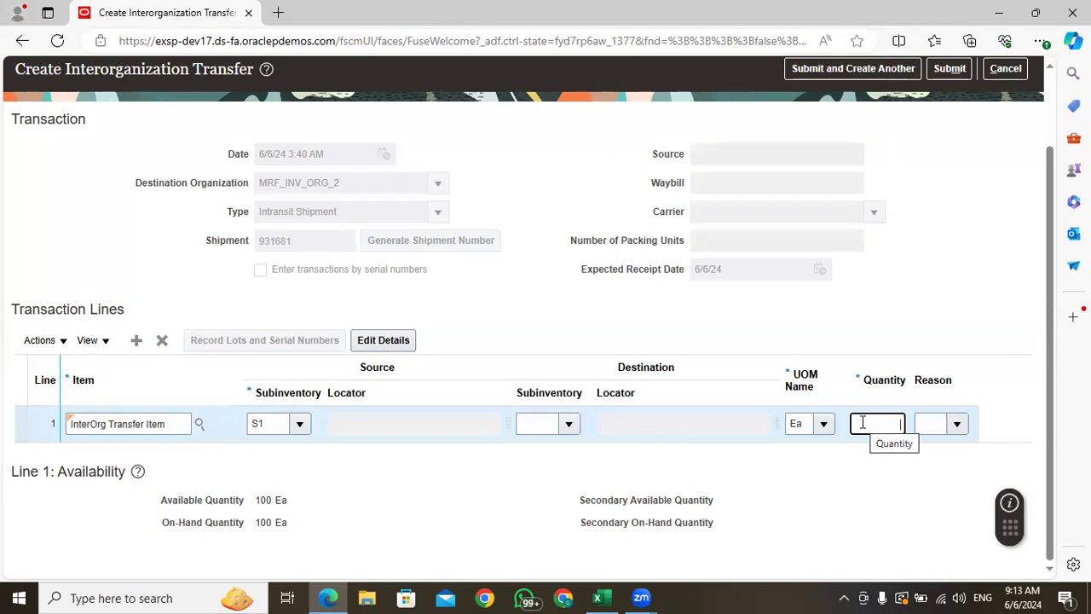
type("20")
left_click(837, 523)
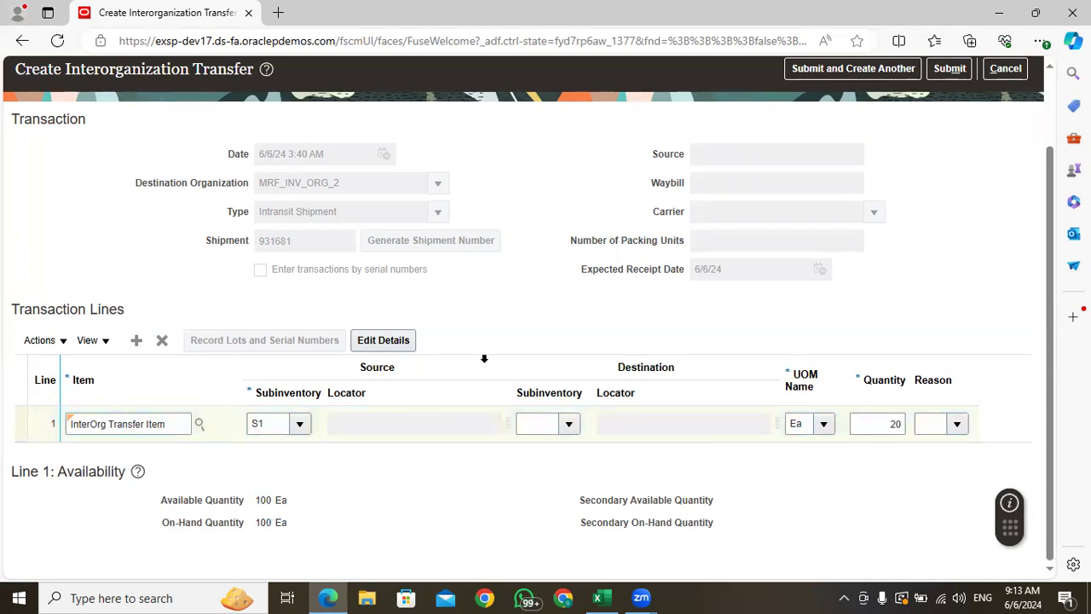
Review the transfer's destination organization, source inventory organization and line quantity
left_click_drag(339, 185, 256, 189)
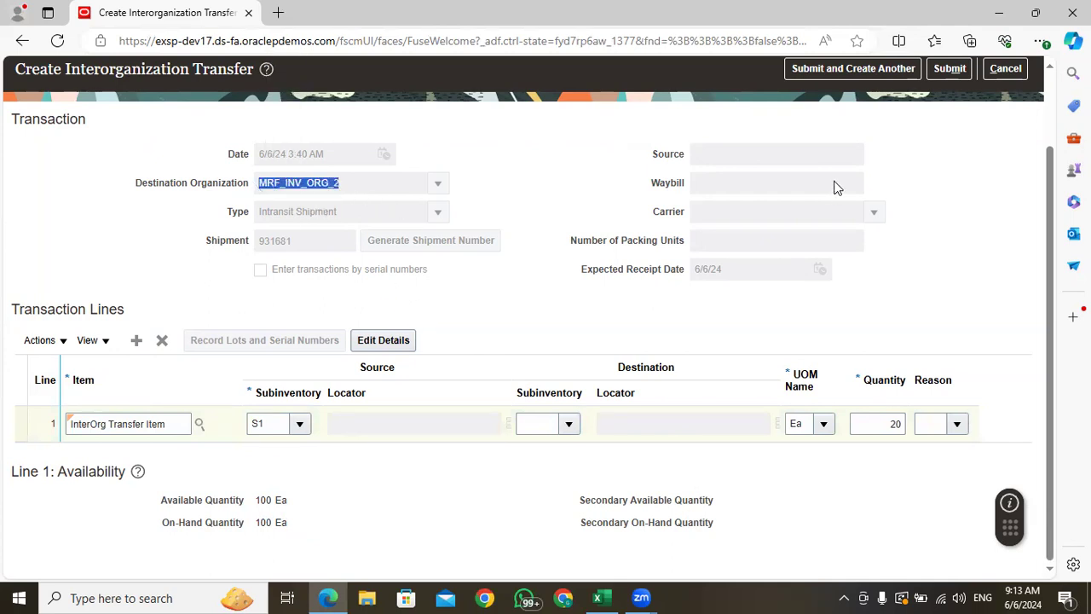
scroll(831, 170, "up", 2)
left_click(895, 135)
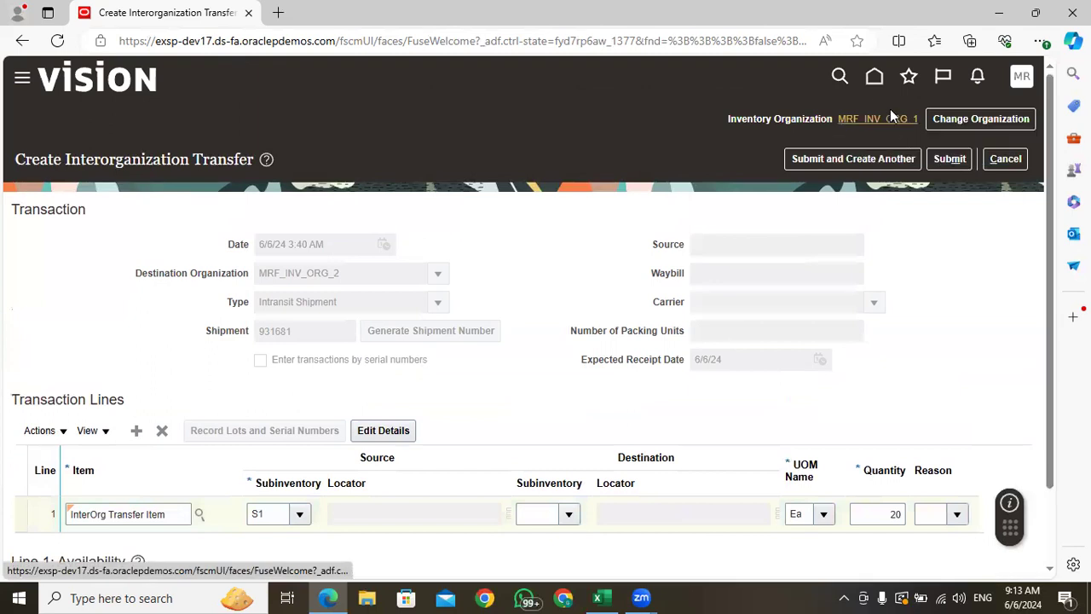
mouse_move(851, 122)
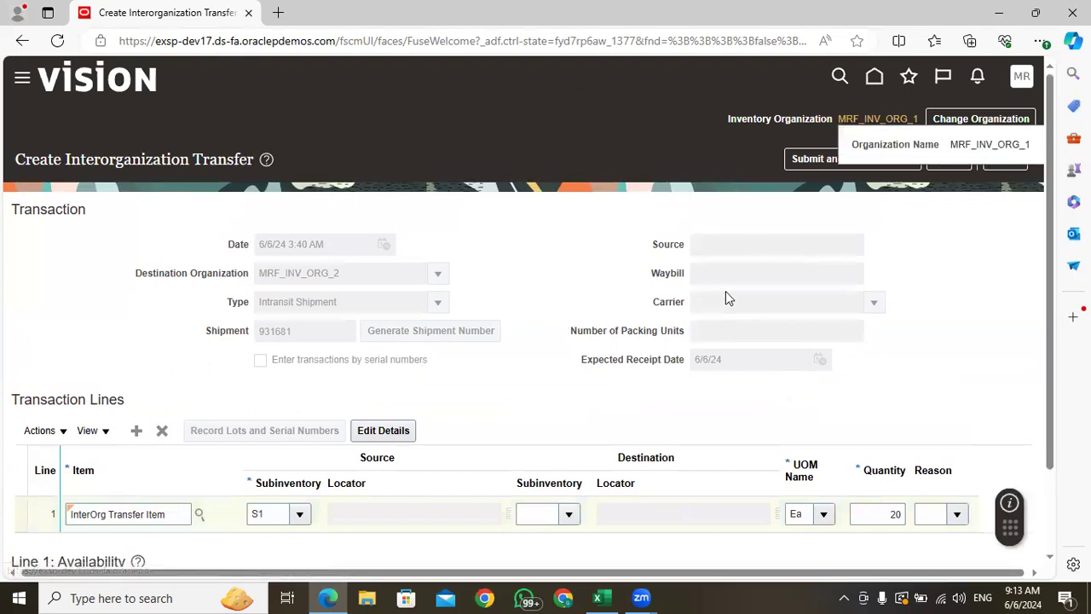
scroll(725, 298, "down", 1)
double_click(892, 424)
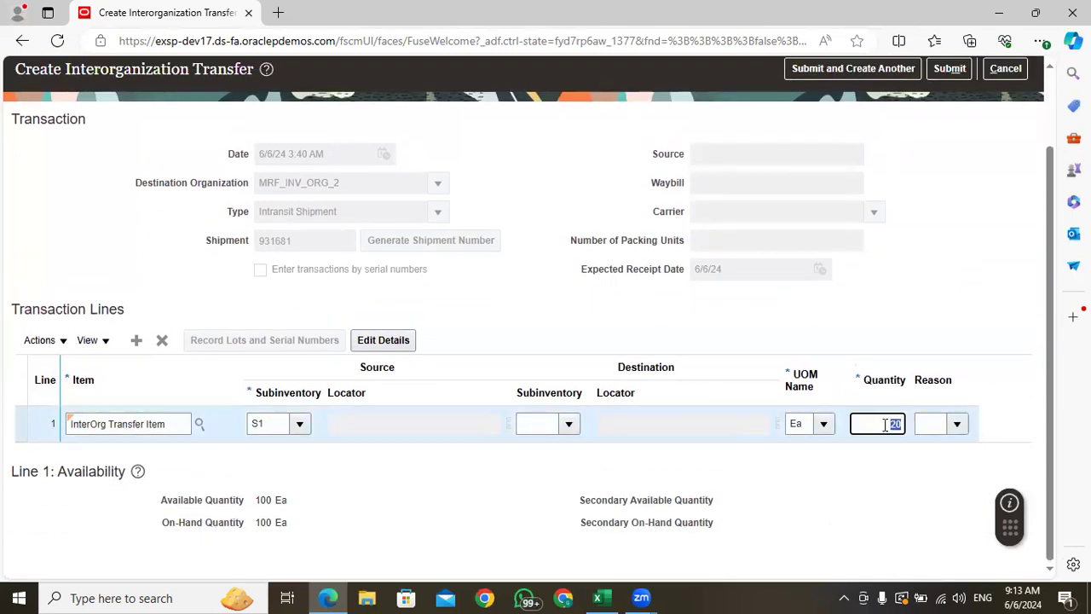
left_click(897, 502)
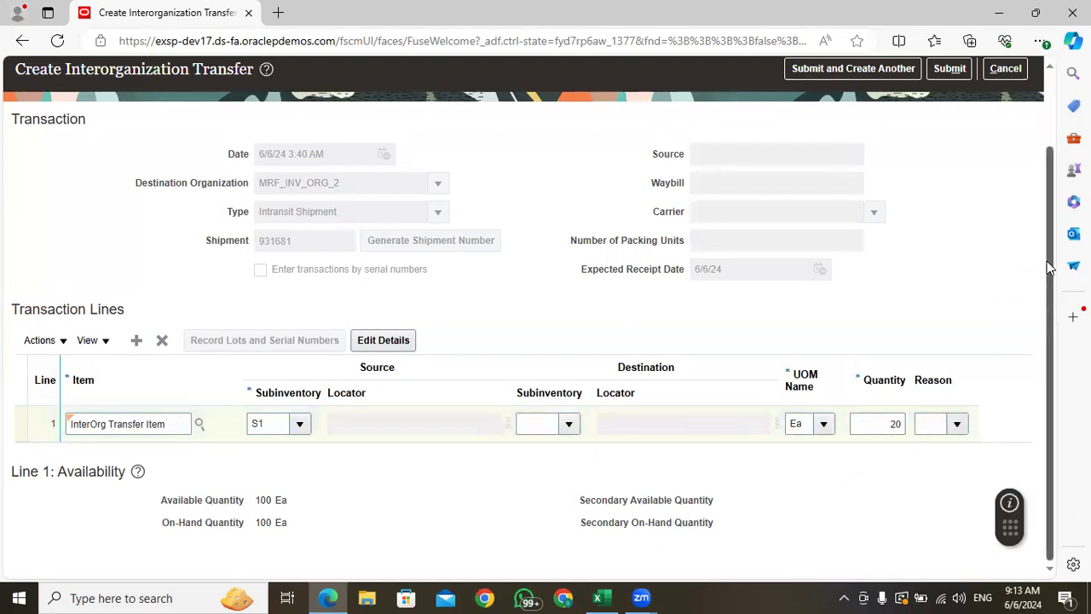
Submit the interorganization transfer and acknowledge the confirmation
scroll(1046, 321, "up", 1)
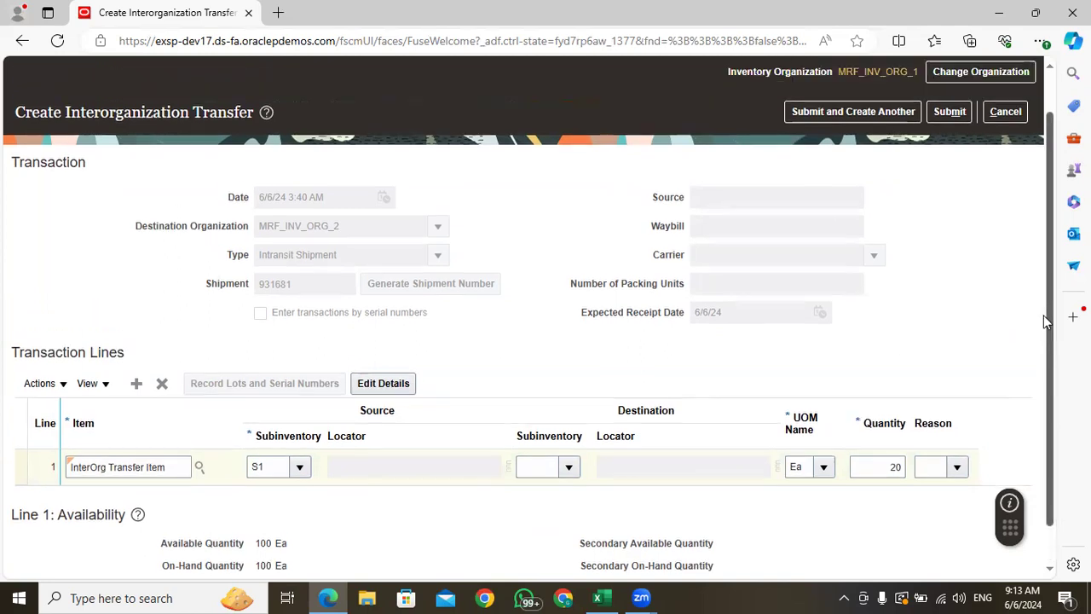
scroll(1043, 315, "up", 1)
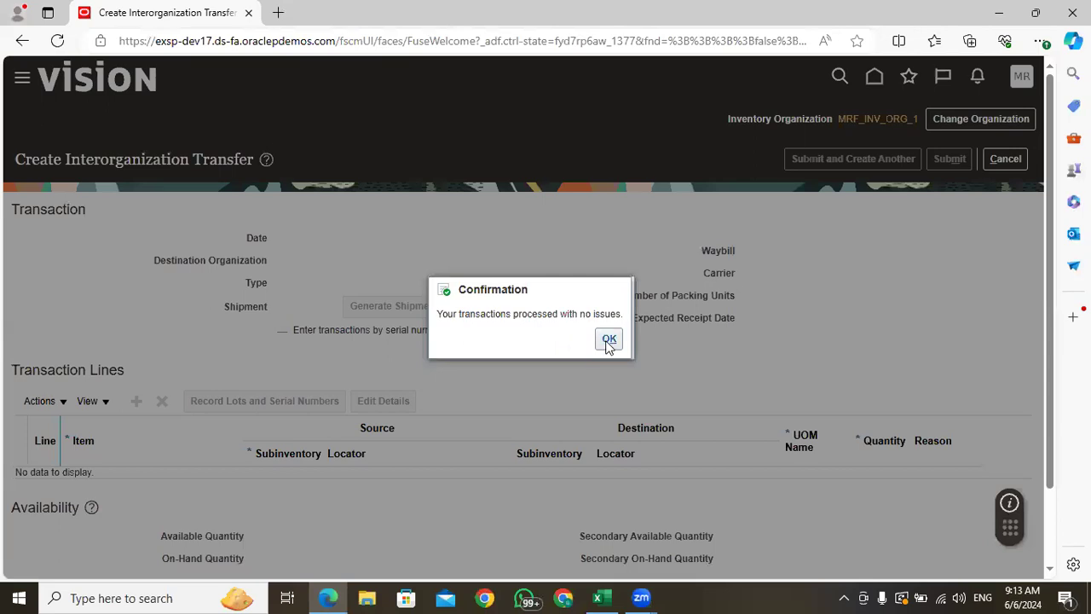
left_click(608, 340)
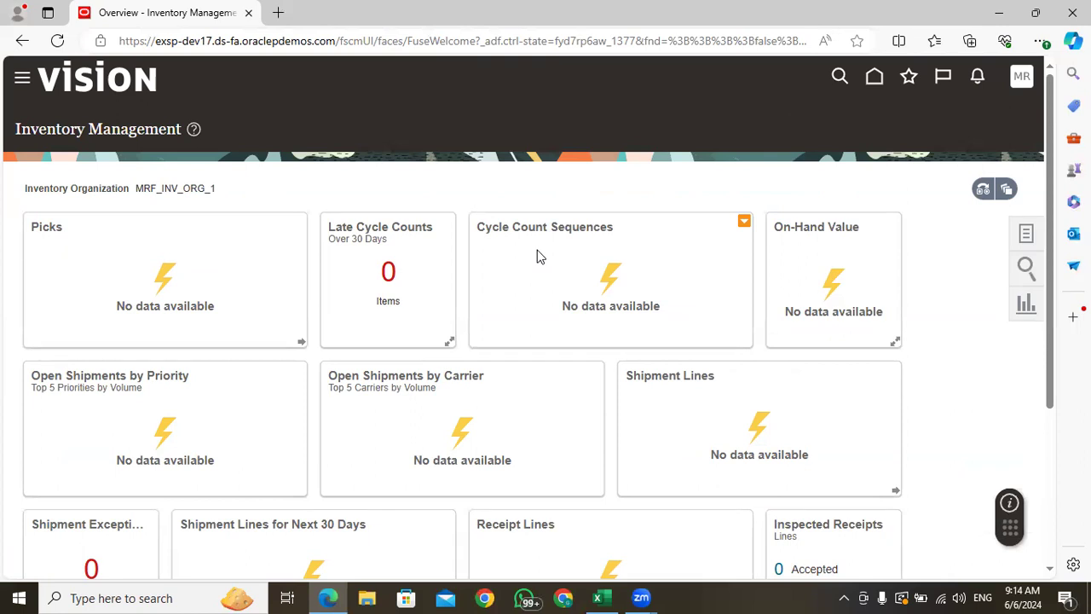
Examine which inventory organization is active and look over the inventory task list
left_click_drag(223, 188, 136, 188)
left_click(239, 192)
left_click_drag(224, 189, 138, 186)
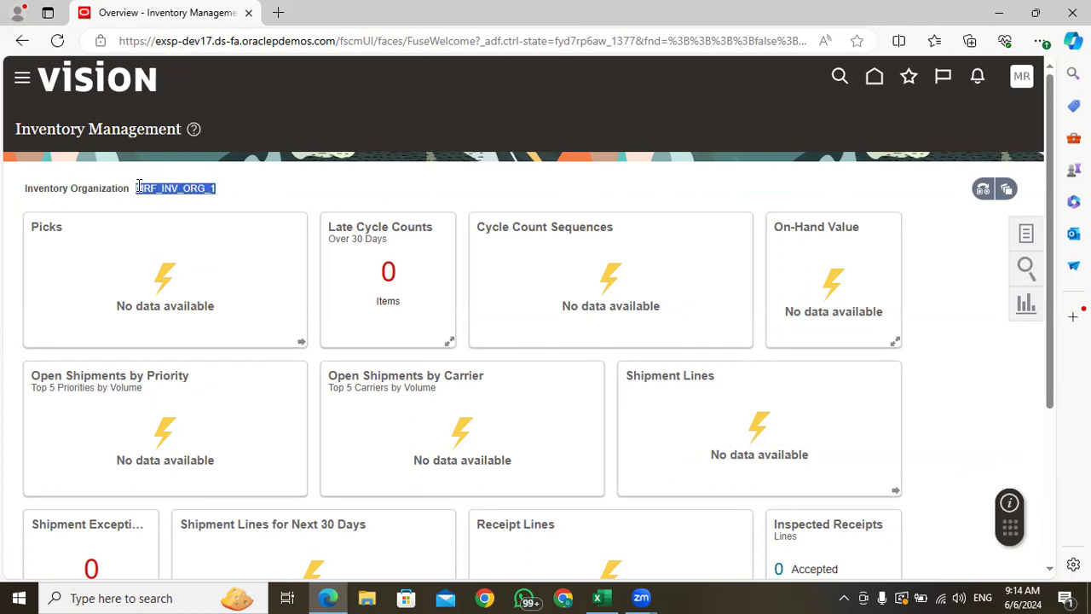
left_click(240, 195)
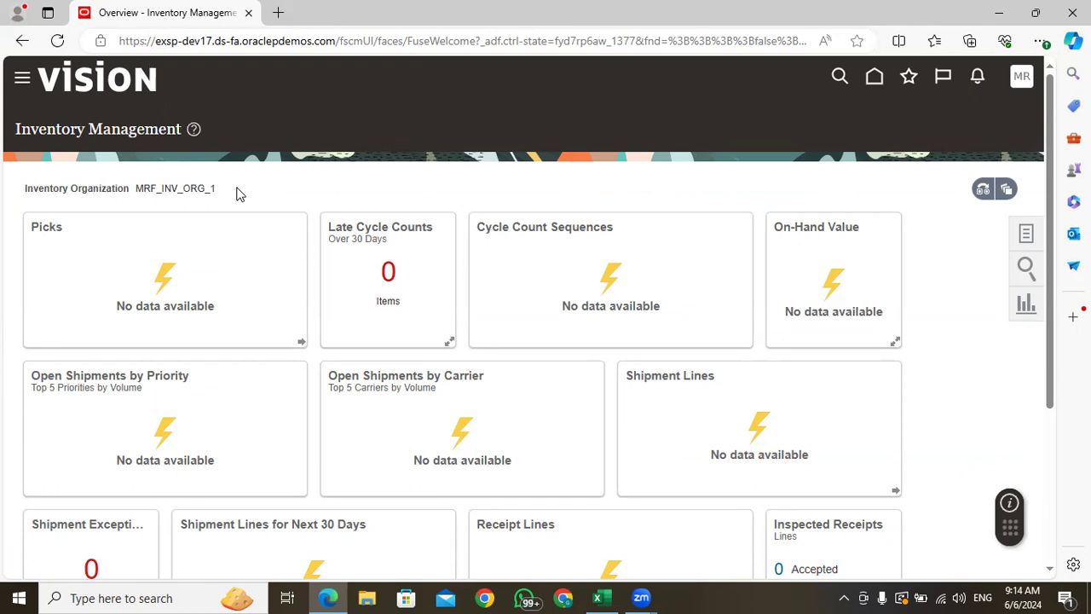
left_click_drag(226, 189, 137, 187)
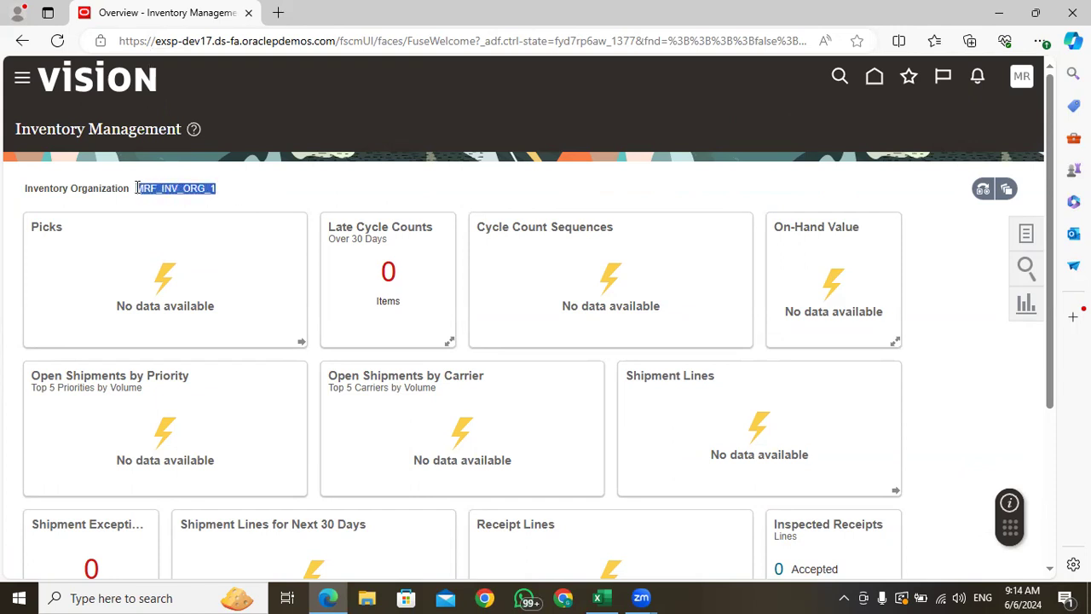
left_click(274, 197)
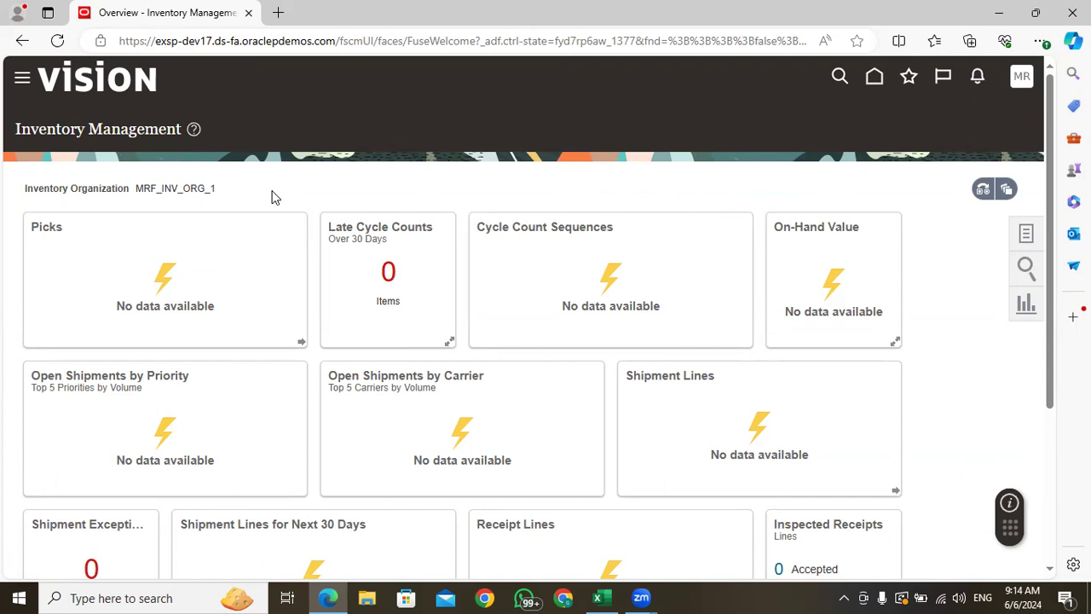
left_click(1025, 234)
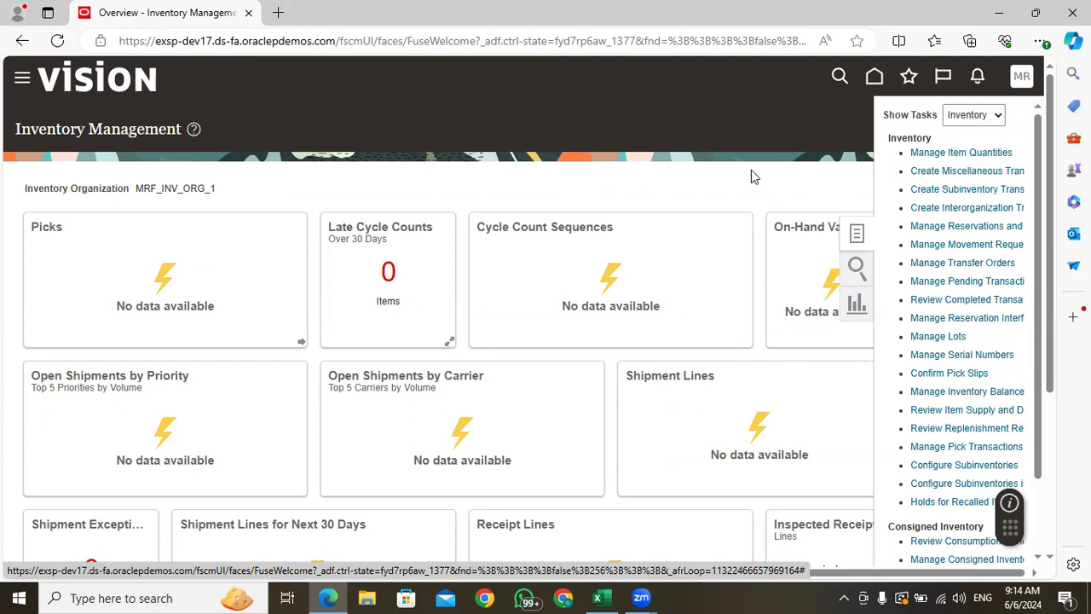
left_click(1027, 242)
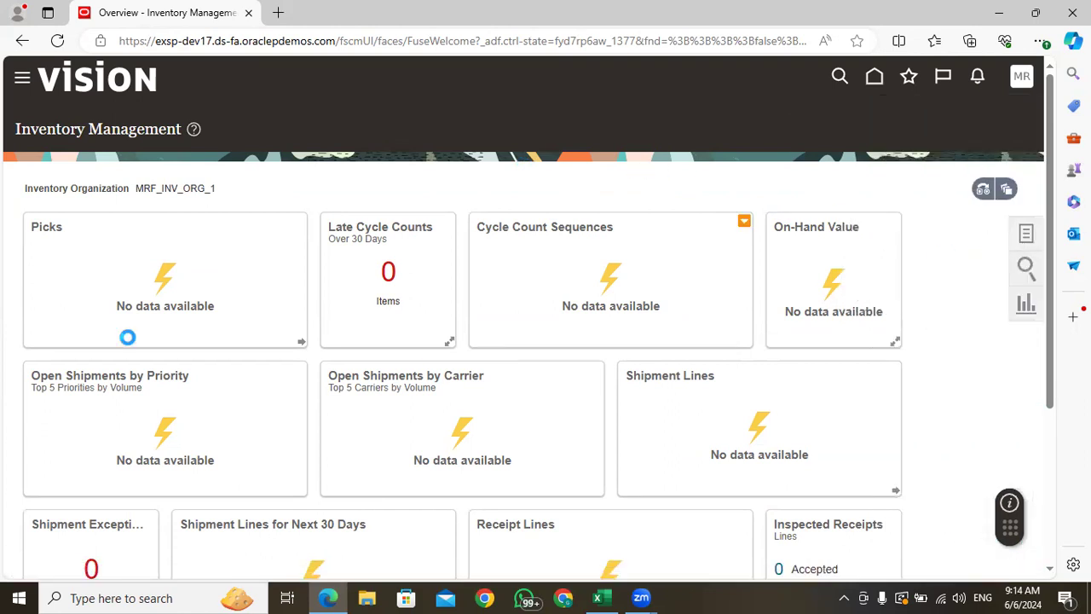
Change the active inventory organization from MRF_INV_ORG_1 to MRF_INV_ORG_2
left_click(857, 233)
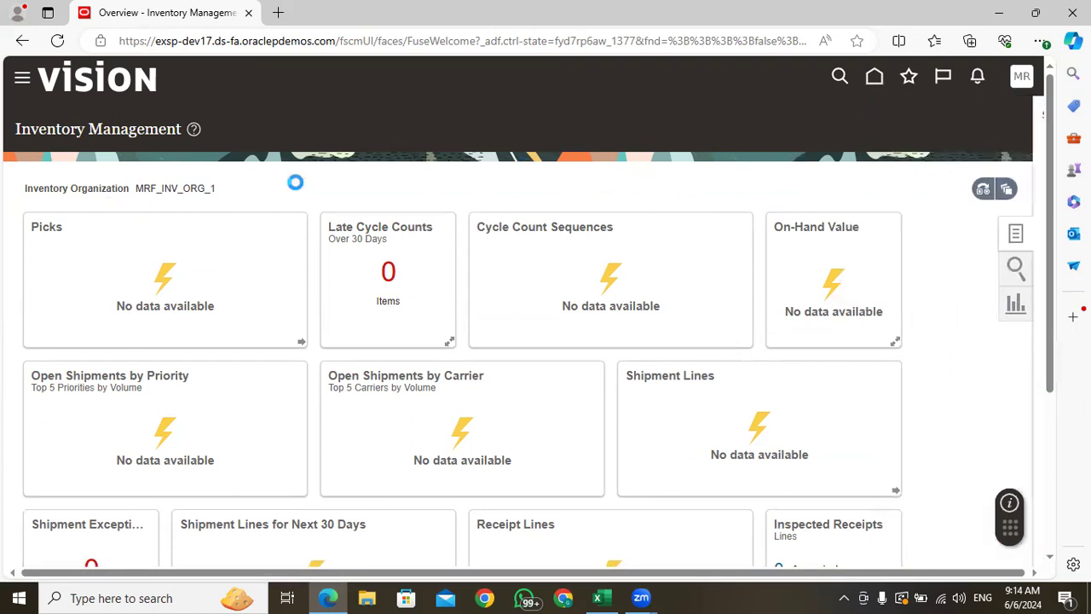
left_click_drag(216, 189, 135, 193)
left_click(254, 196)
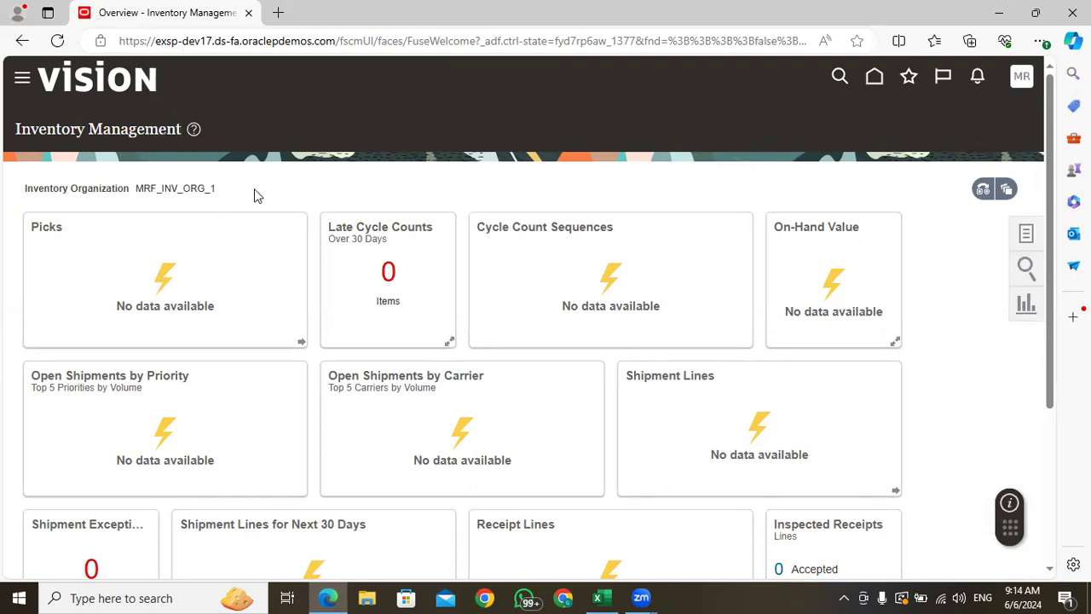
left_click(981, 192)
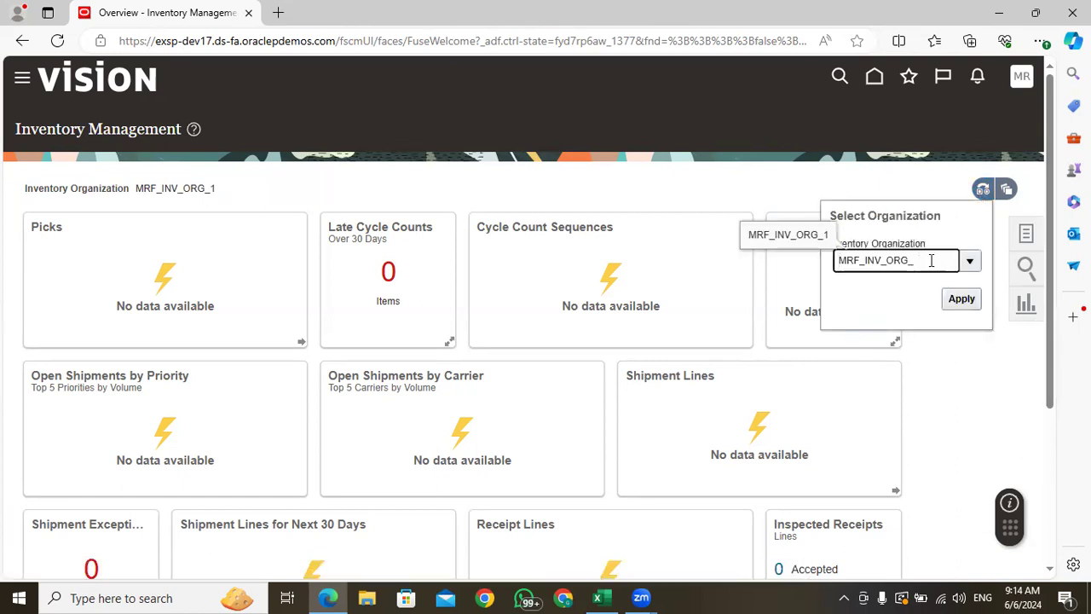
type("2")
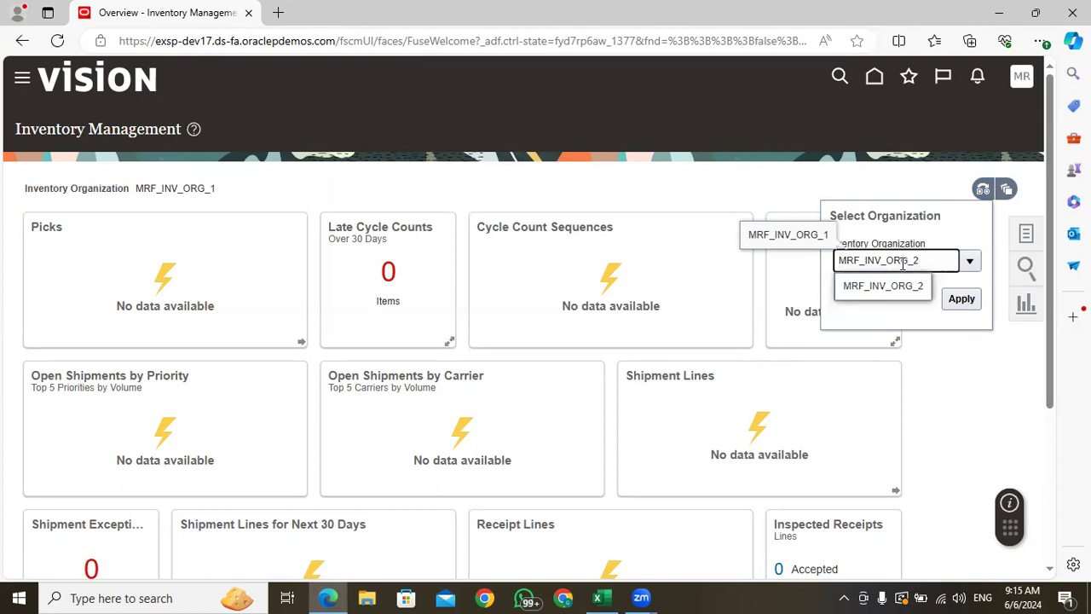
left_click(853, 286)
left_click(963, 301)
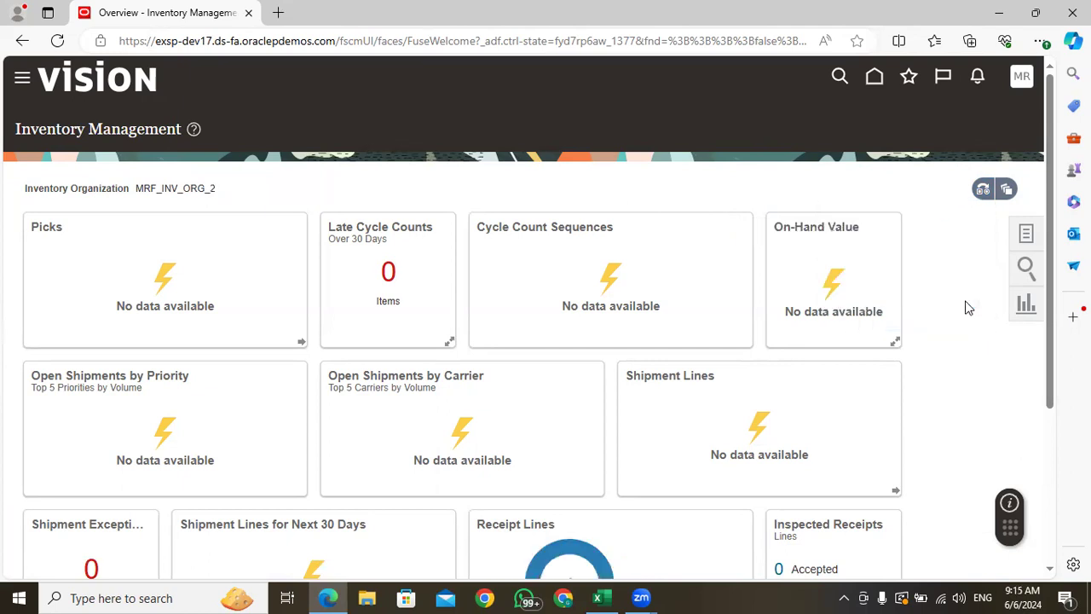
Examine the Receipt Lines chart on the MRF_INV_ORG_2 inventory overview for lines awaiting receipt
scroll(555, 331, "down", 3)
mouse_move(565, 312)
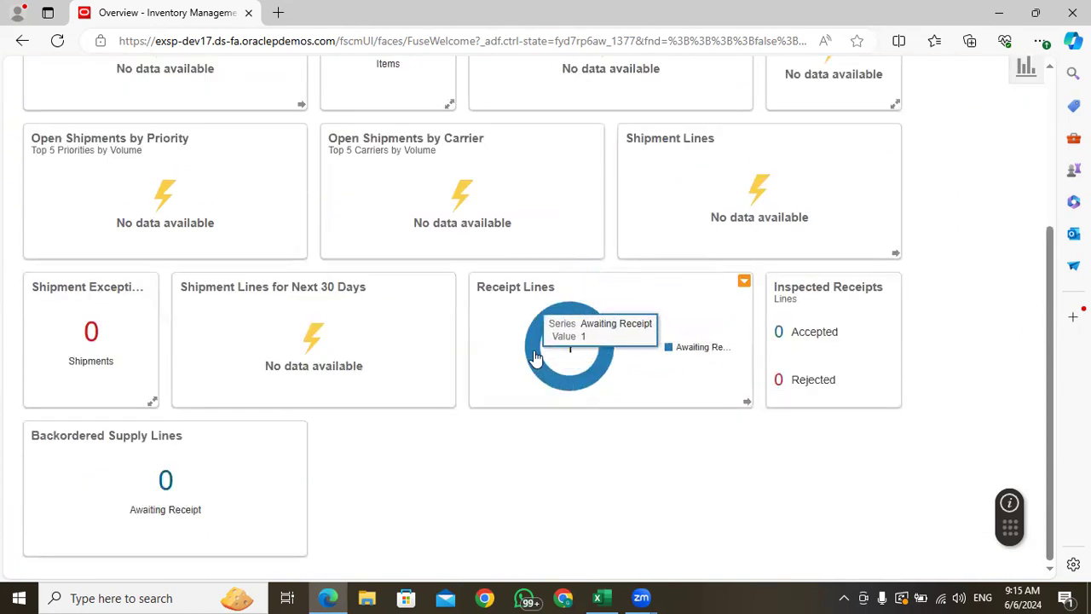
mouse_move(601, 352)
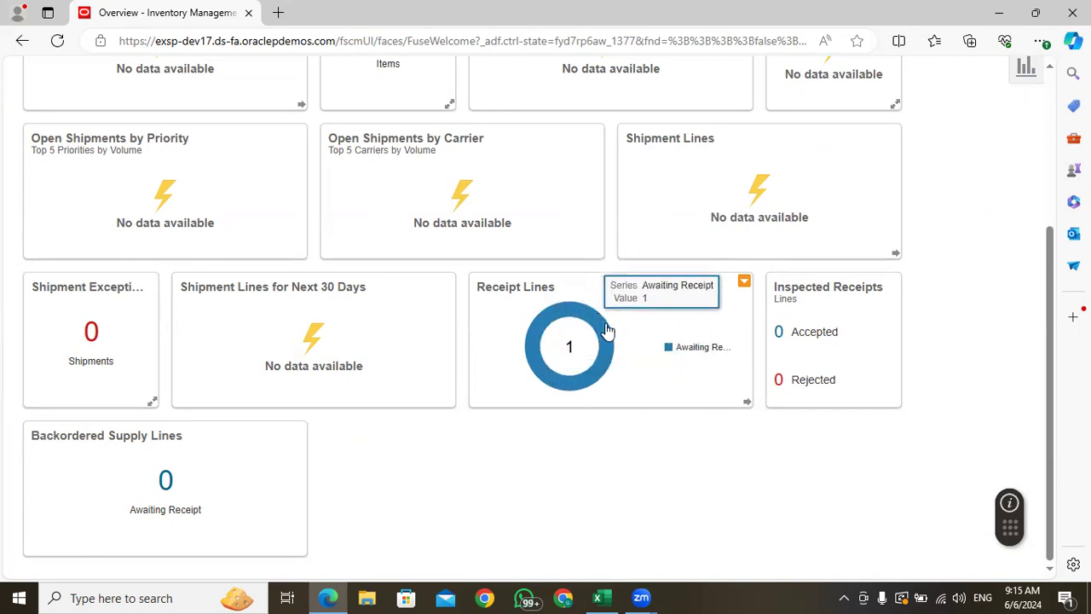
scroll(763, 252, "up", 1)
scroll(763, 251, "up", 2)
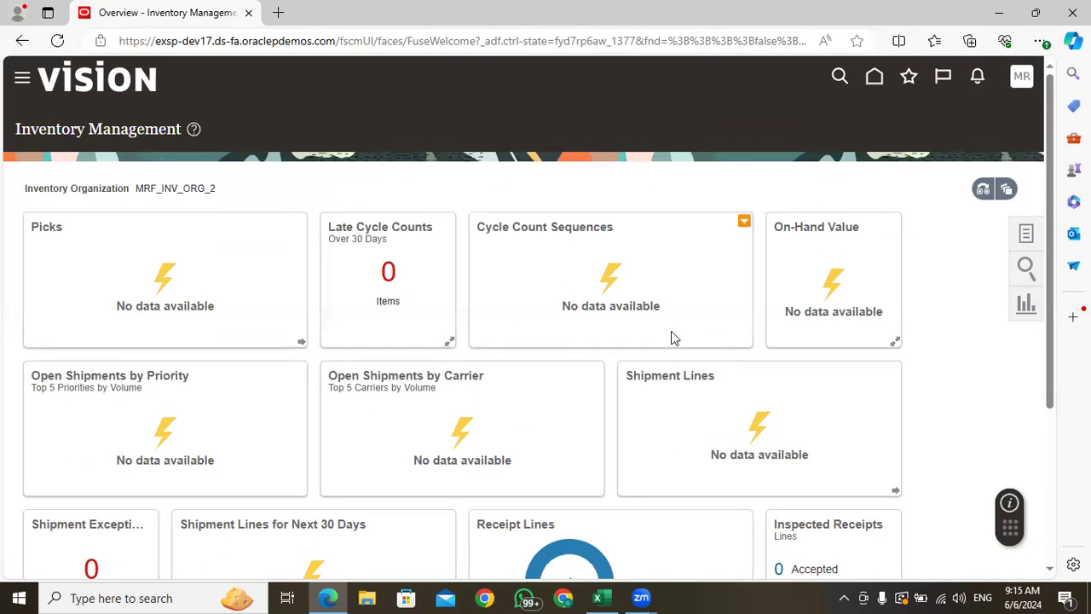
scroll(594, 479, "down", 3)
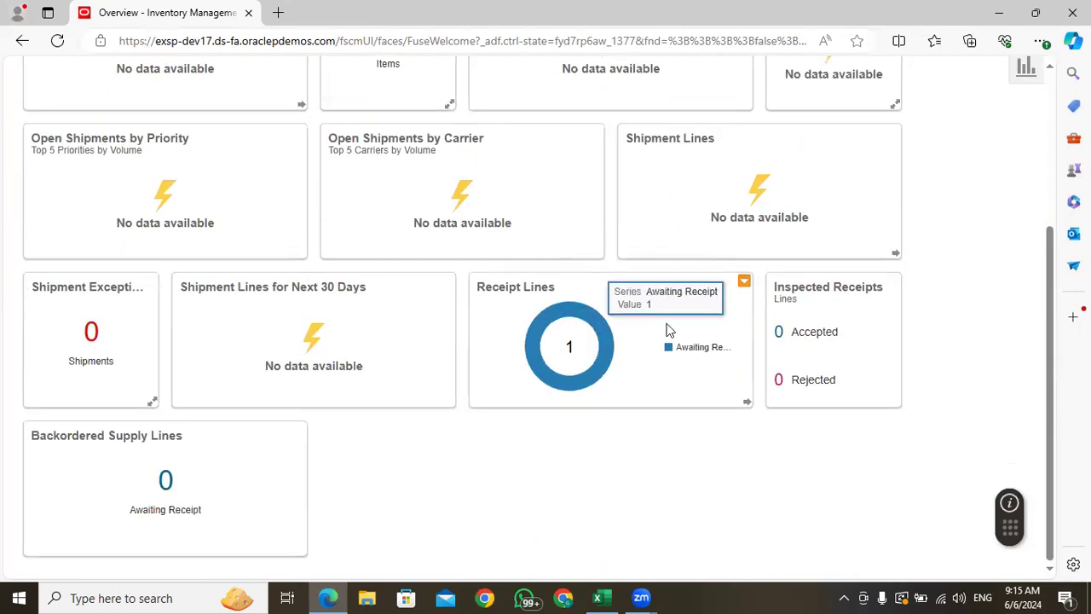
scroll(584, 328, "up", 3)
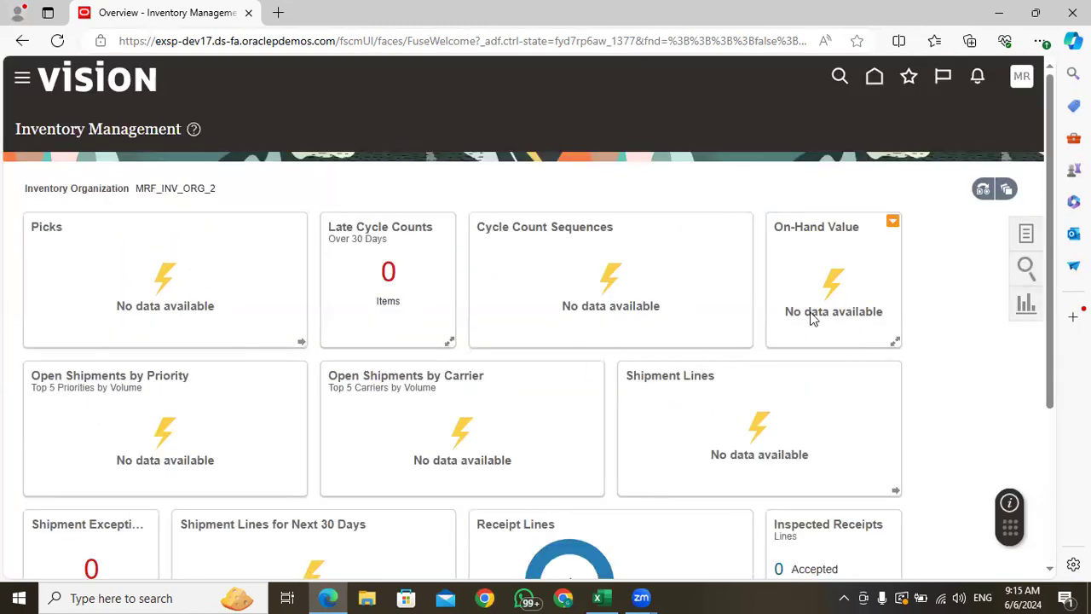
Show the Receipts tasks and open Receive Expected Shipments
left_click(1027, 237)
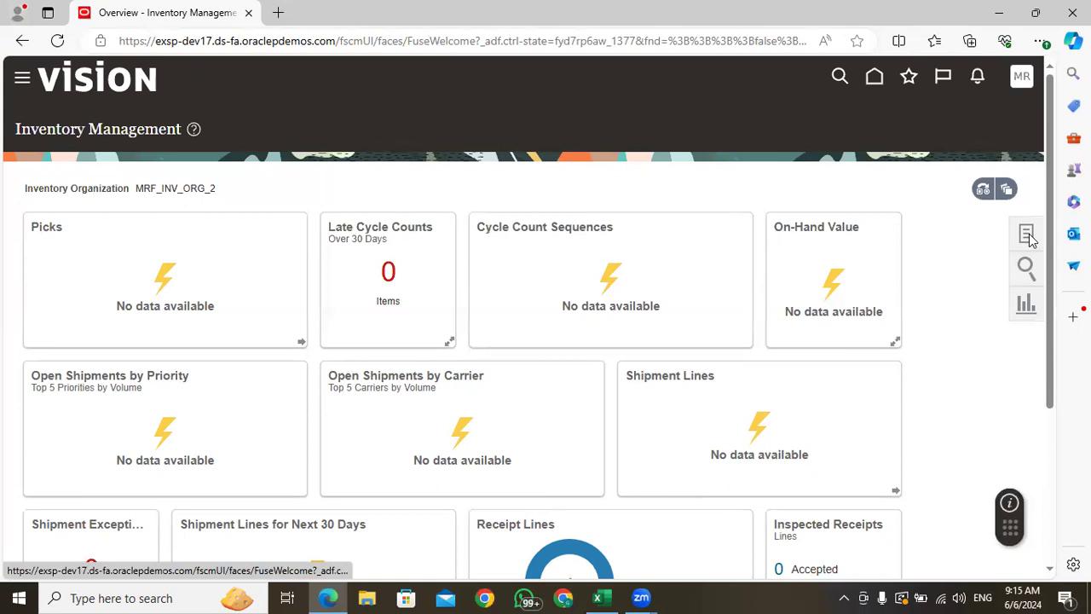
left_click(995, 117)
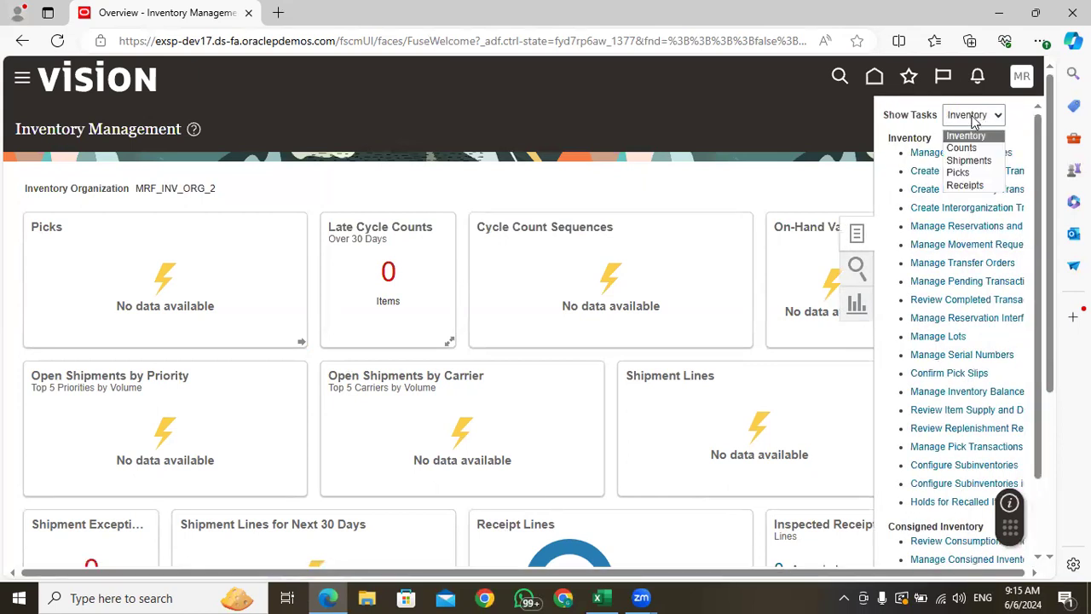
left_click(977, 187)
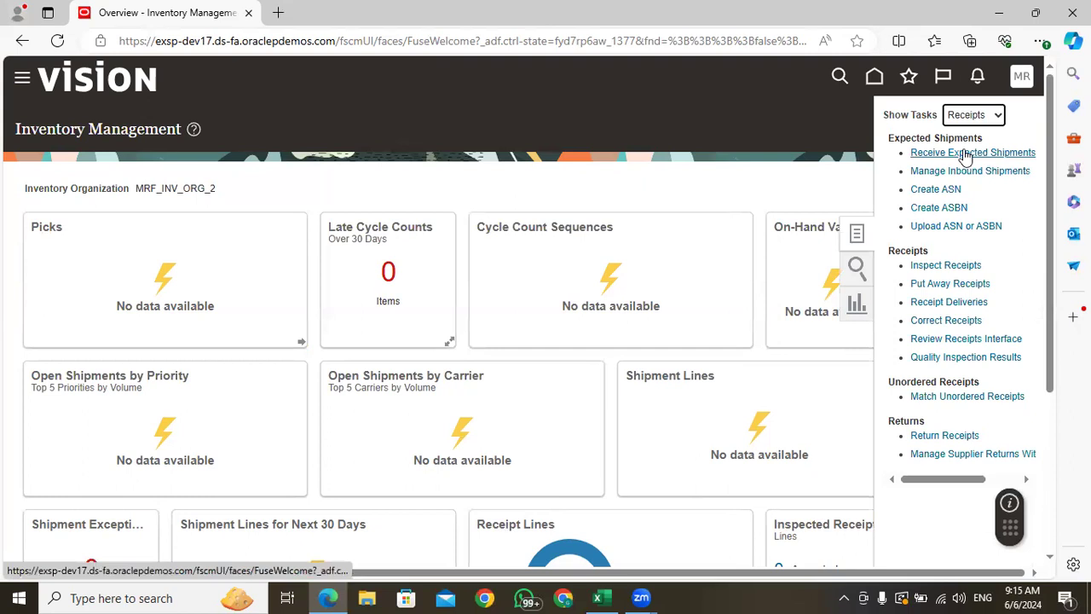
left_click(963, 151)
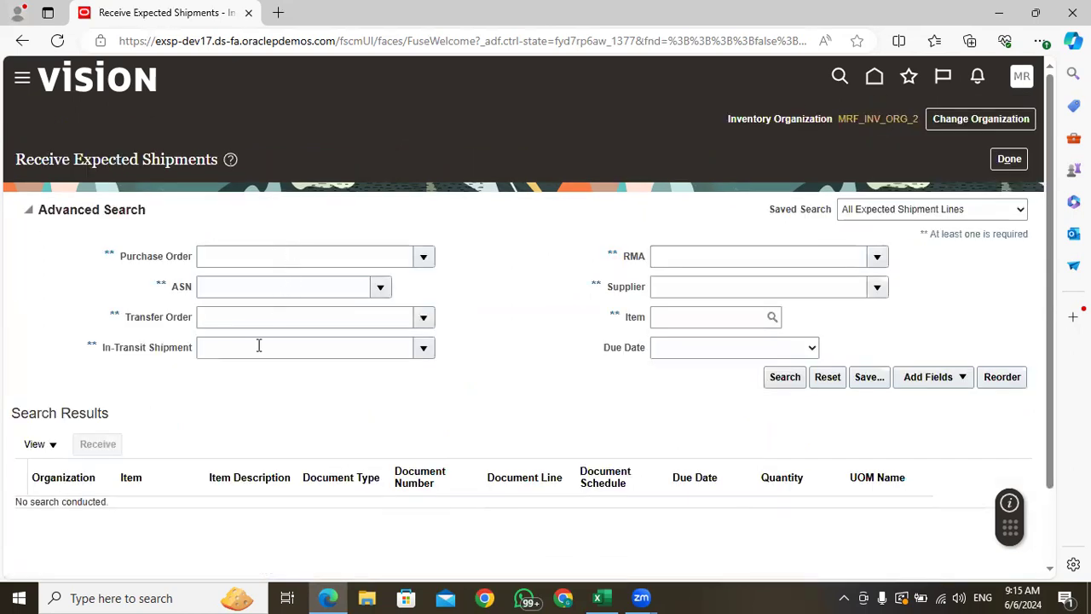
left_click(213, 348)
left_click(424, 353)
left_click(599, 340)
Find InterOrg Transfer Item by the item number prefix "Interorg", select it as the item criterion and search the expected shipments
left_click(667, 320)
type("Invorg")
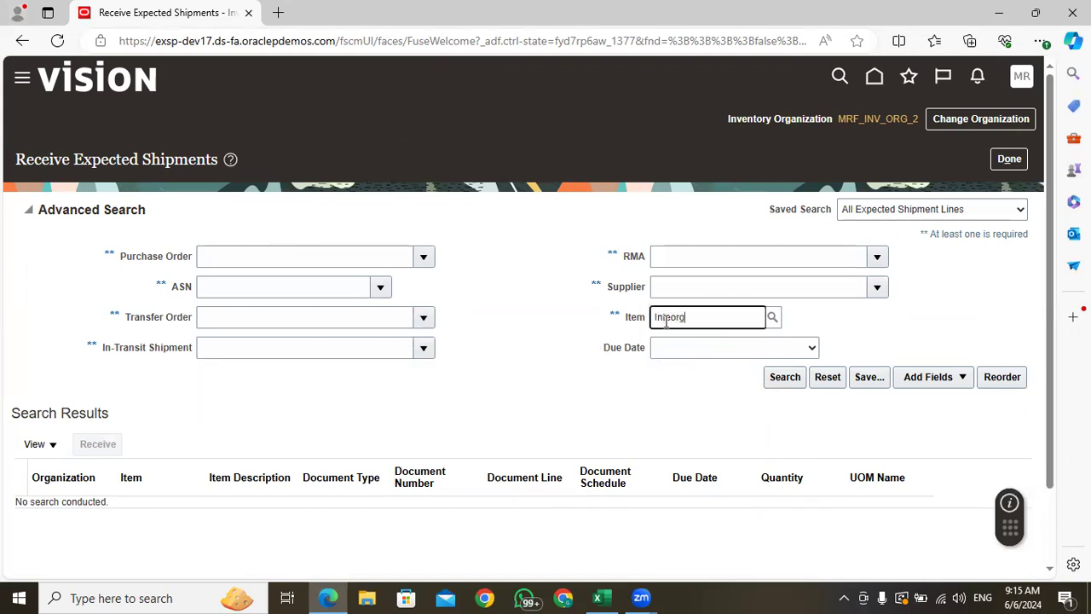
key("Tab")
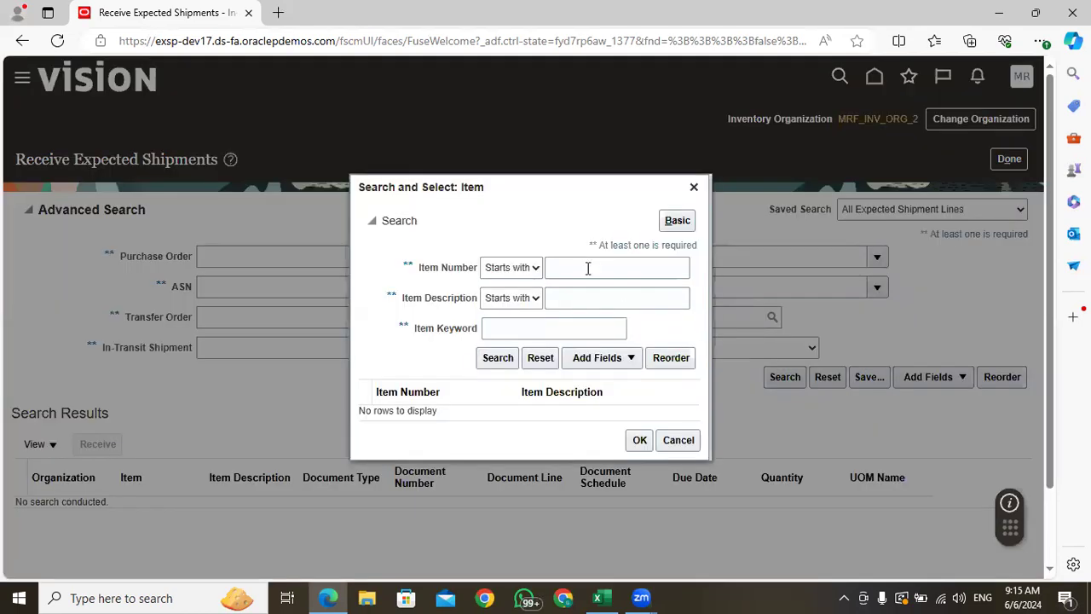
left_click(588, 269)
type("Inter")
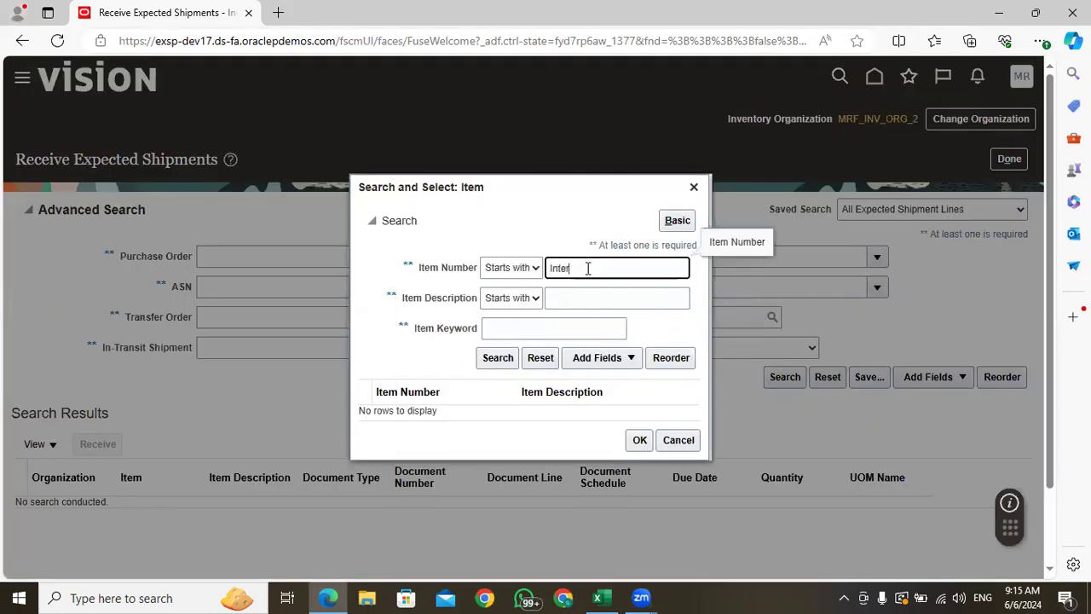
type("ogr")
key("BackSpace")
key("BackSpace")
type("rg")
key("Return")
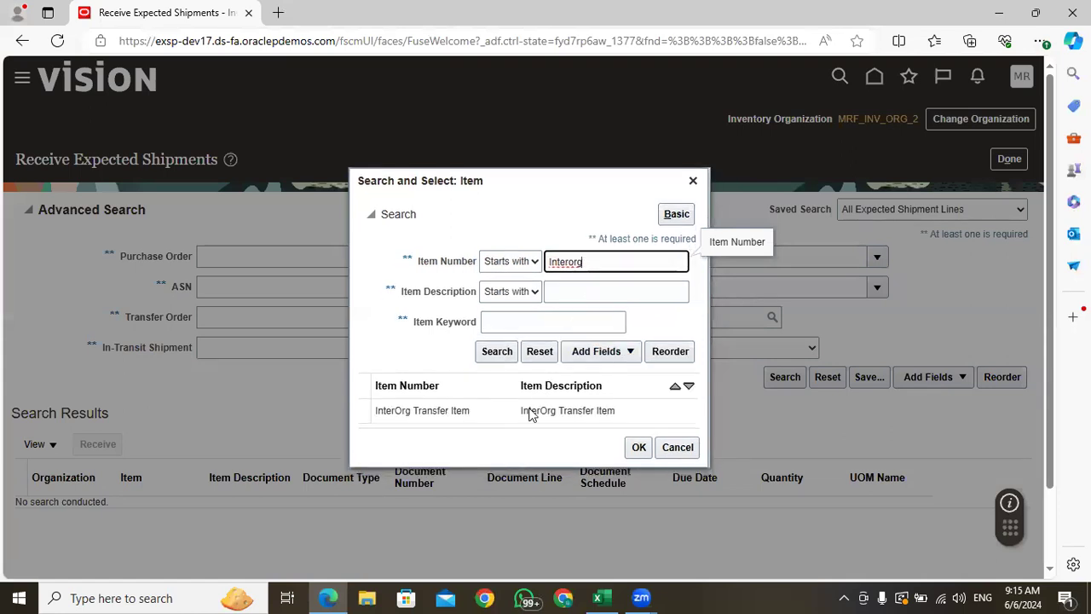
left_click(506, 416)
left_click(638, 447)
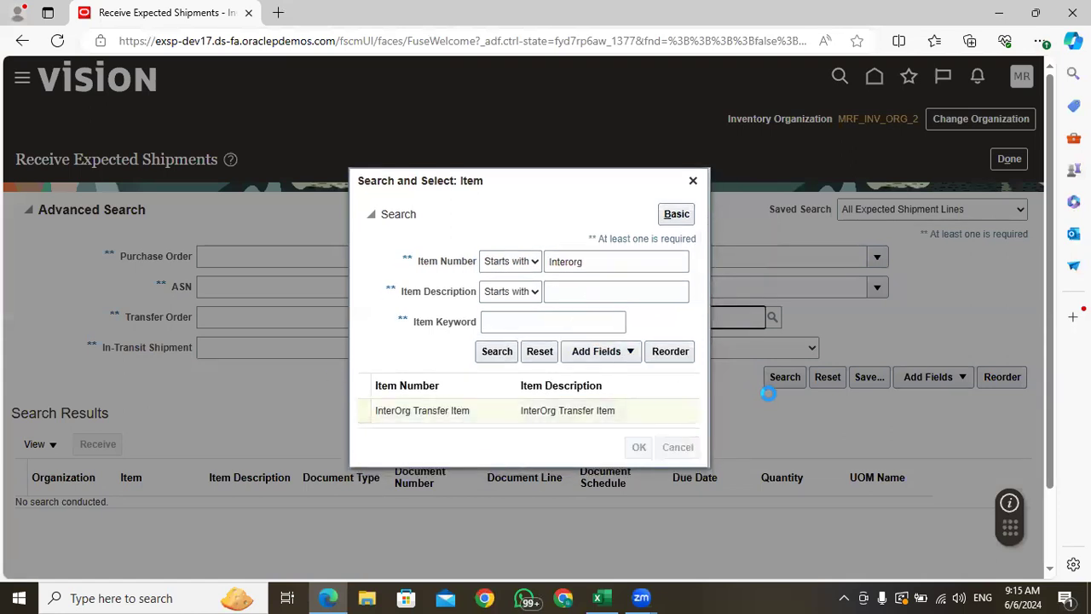
left_click(785, 380)
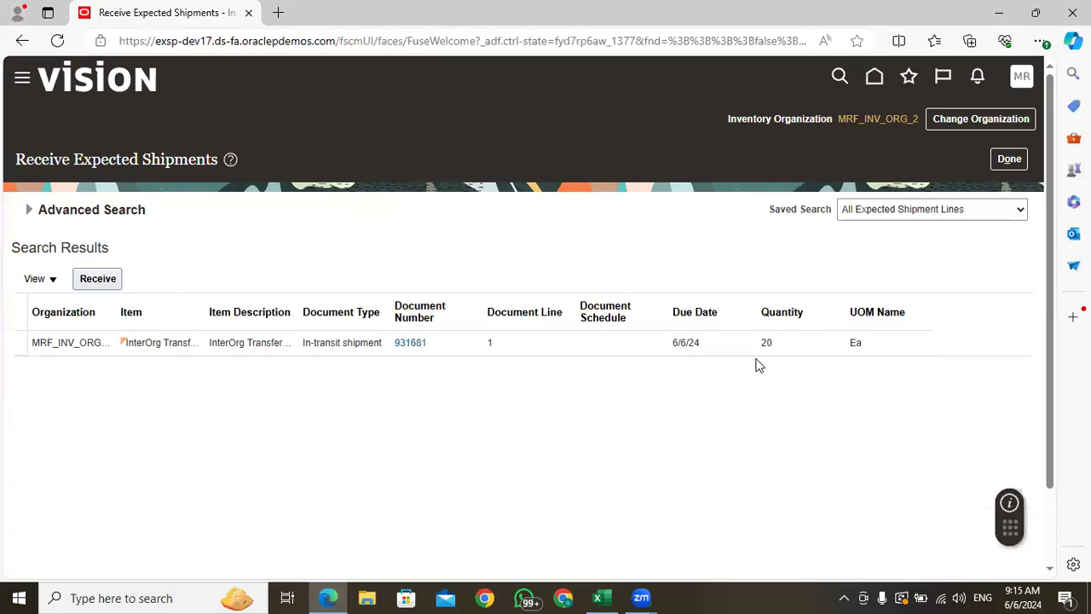
Select the found in-transit shipment line, review the shipment's header and line details, and return to the search results
left_click(577, 334)
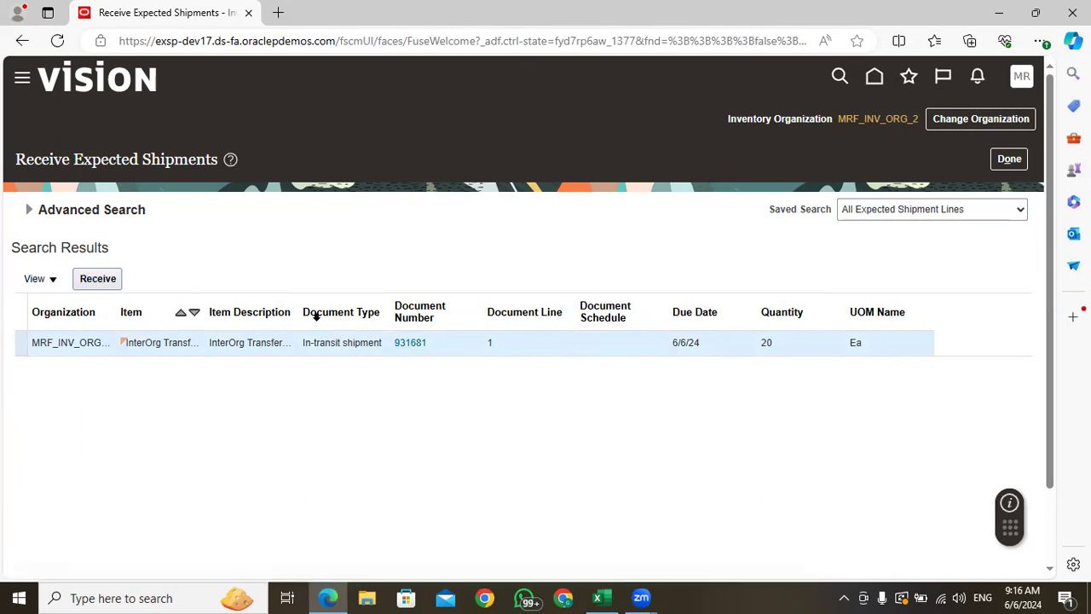
left_click(410, 342)
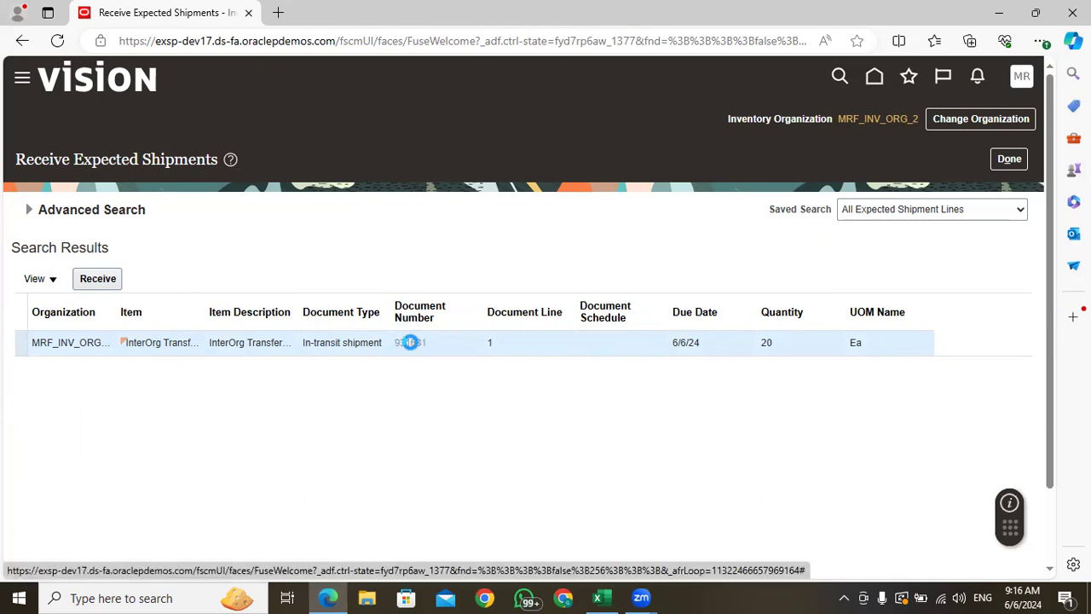
scroll(526, 299, "down", 2)
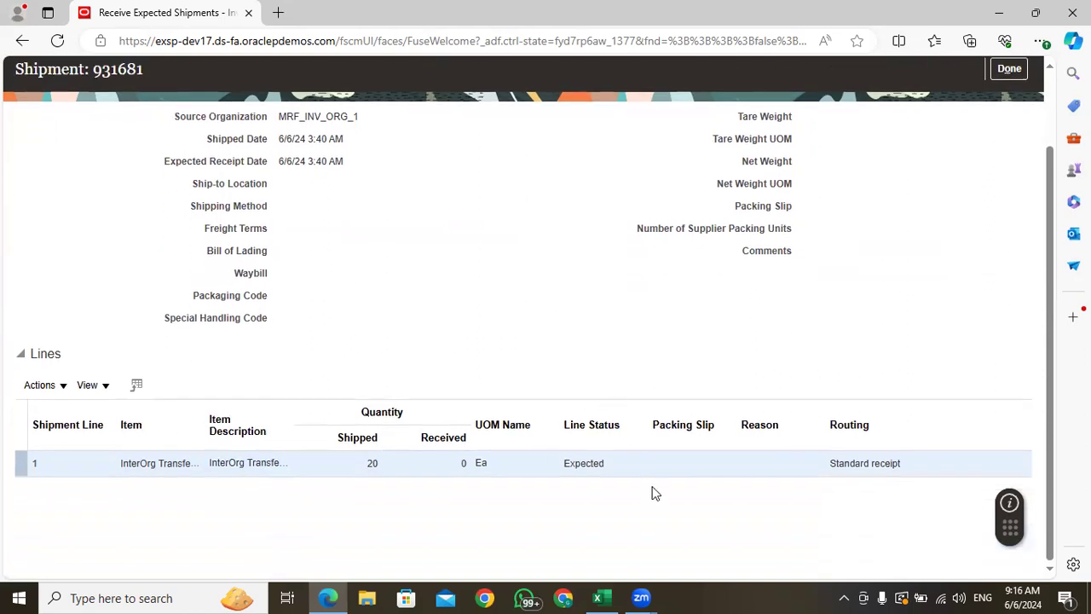
scroll(656, 495, "up", 2)
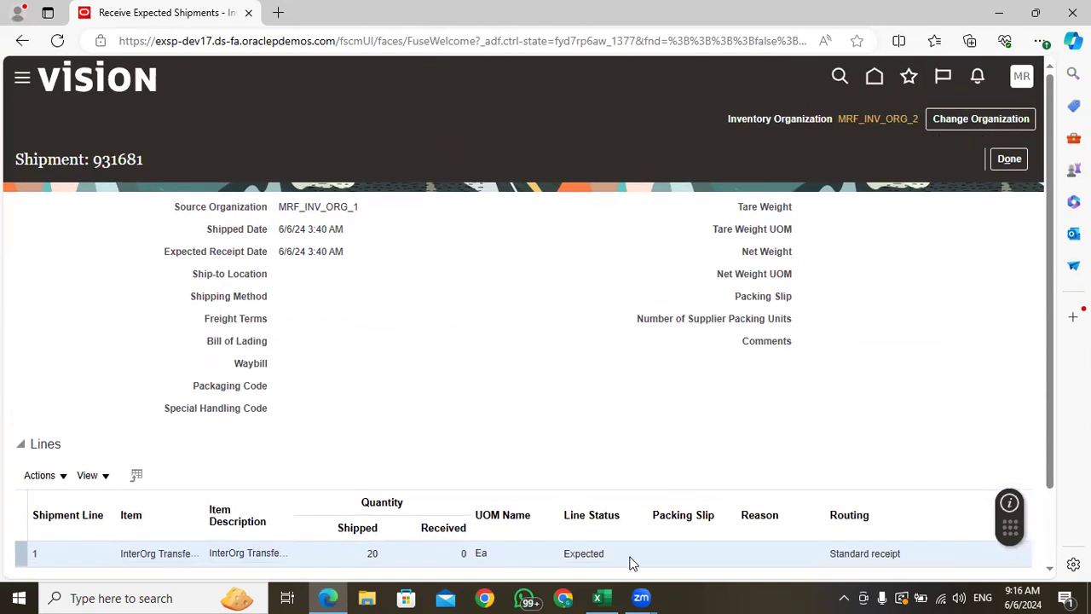
left_click(1009, 158)
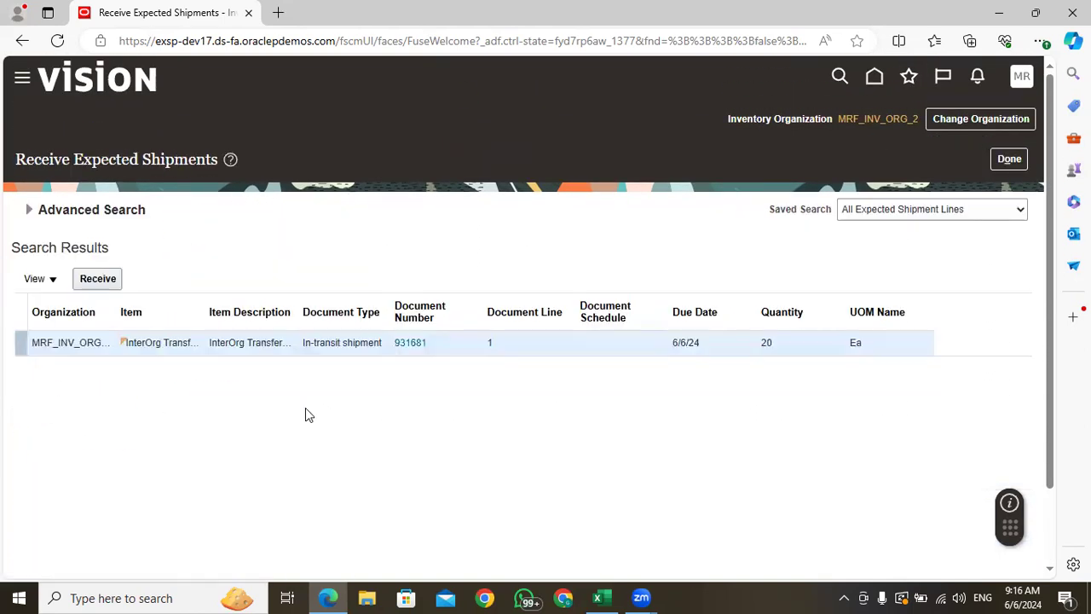
Start receiving the selected shipment line and fill in its receipt quantity of 20
left_click(98, 282)
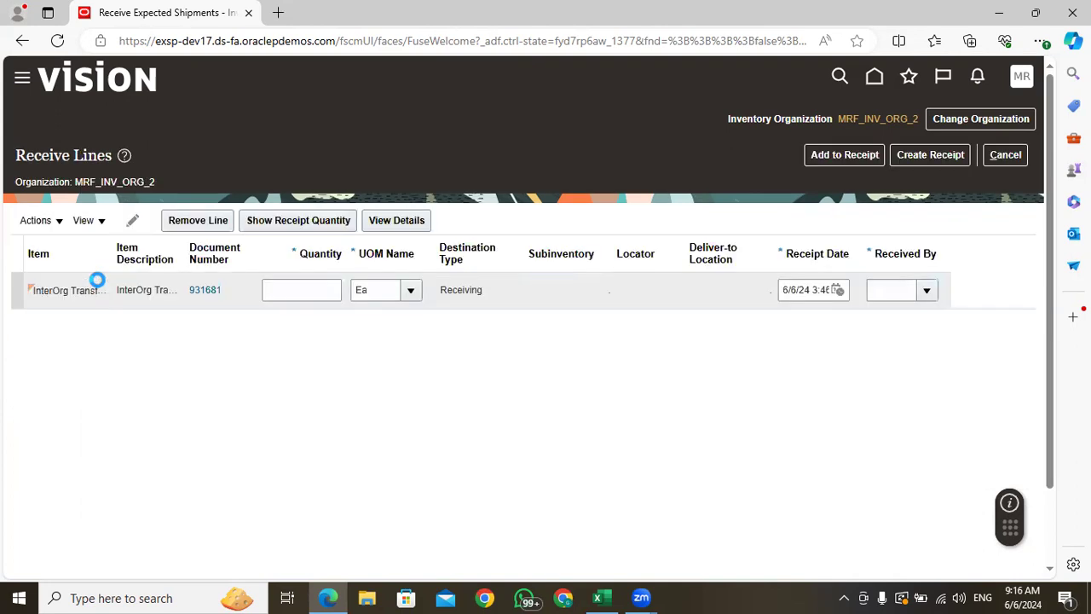
left_click(302, 290)
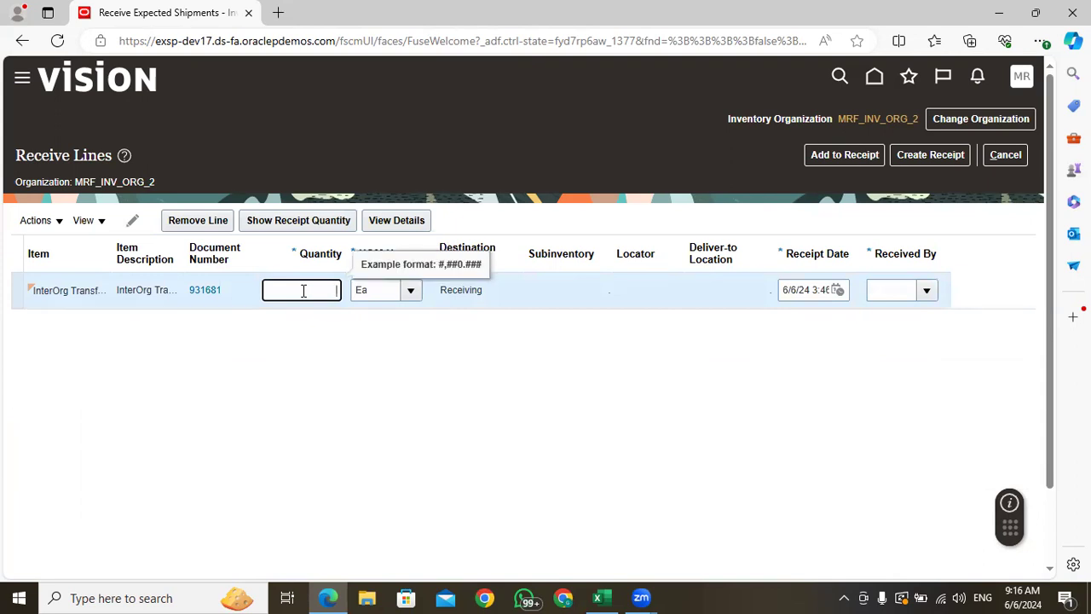
left_click(281, 221)
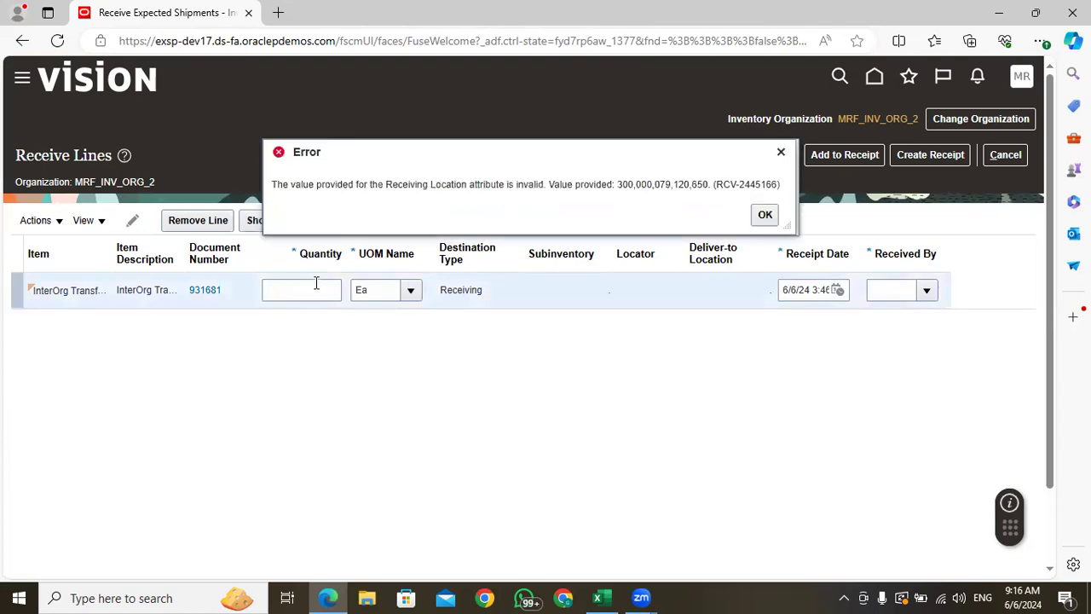
left_click(765, 215)
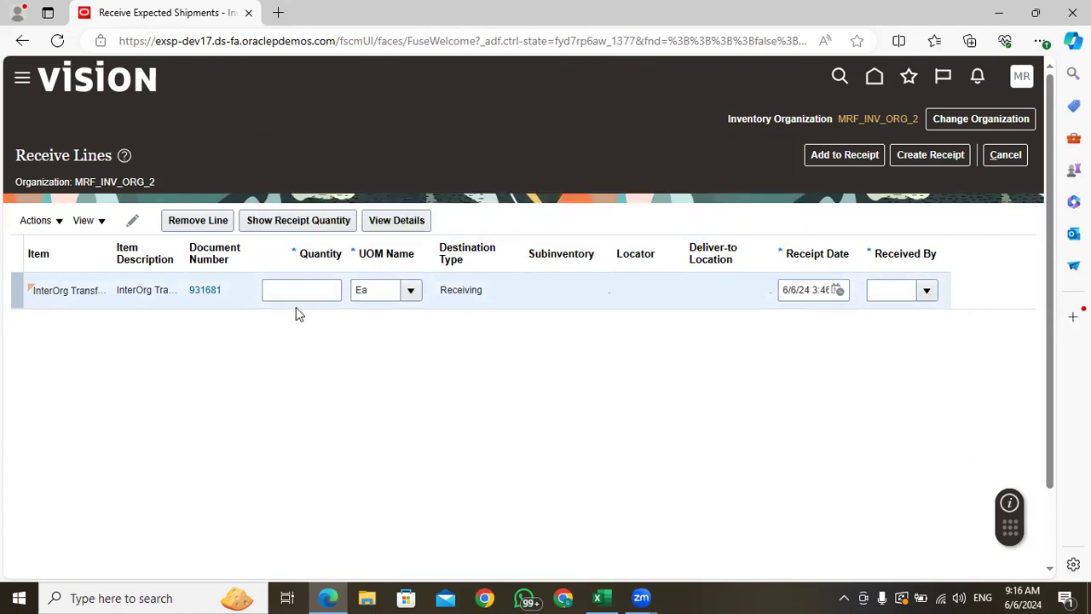
left_click(320, 284)
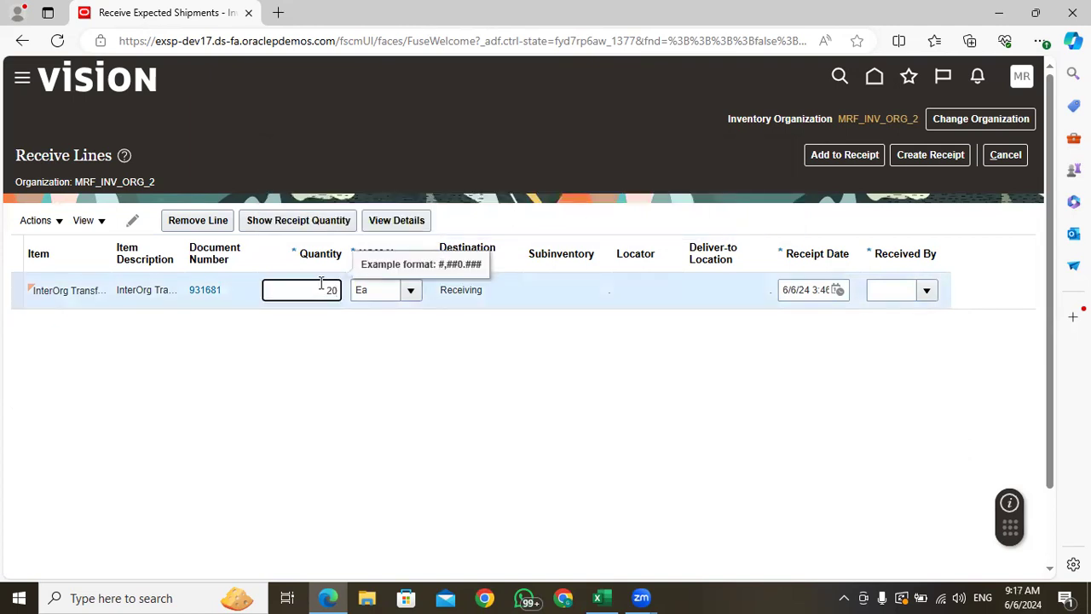
left_click(417, 382)
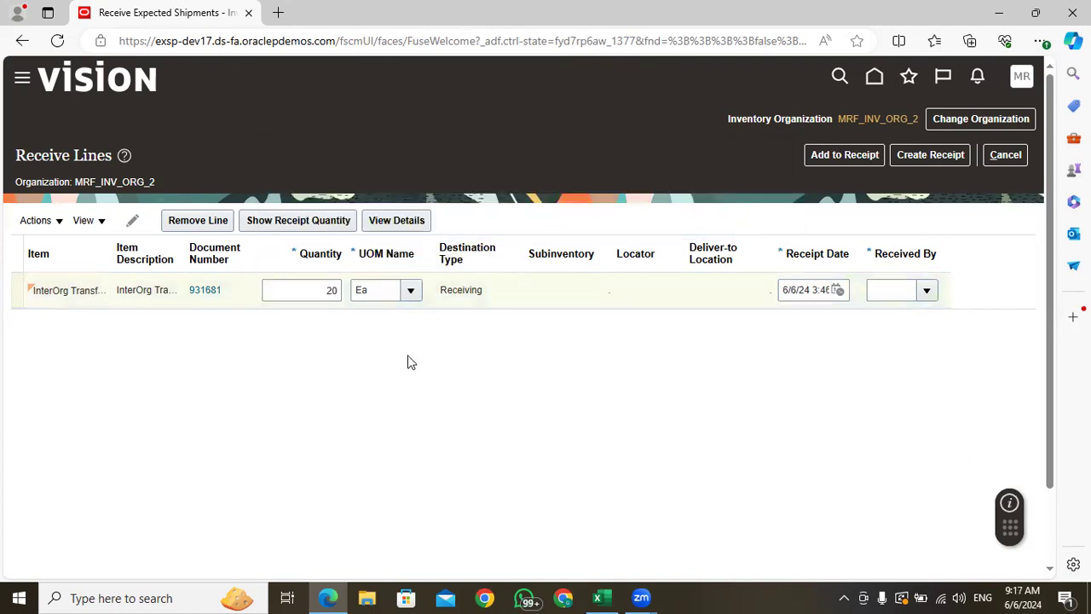
Open the person search for the receipt line's Received By value and try searching without any criteria
left_click(929, 293)
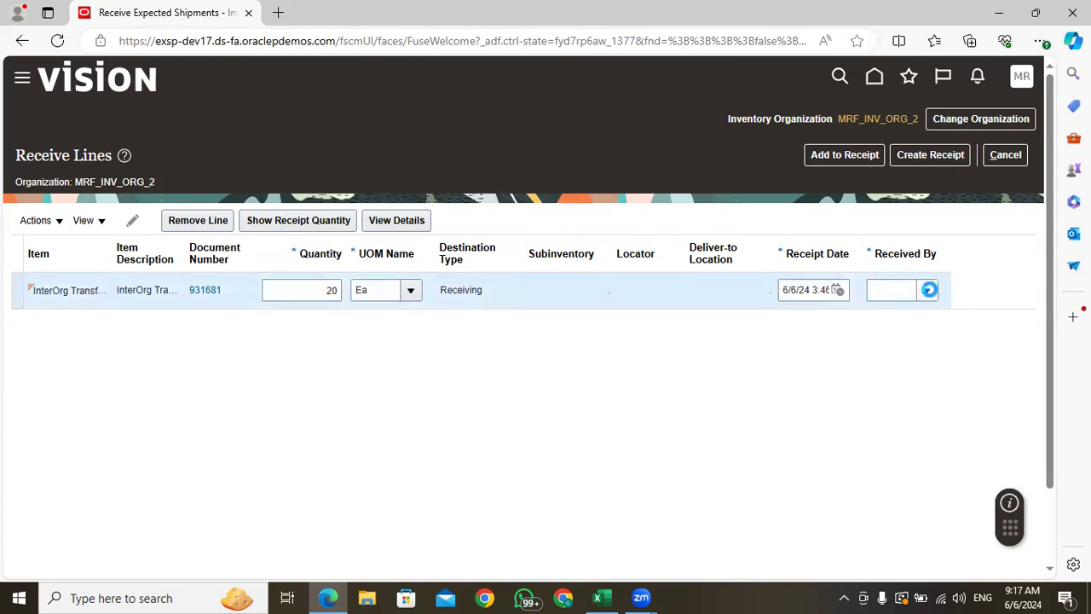
left_click(582, 317)
left_click(885, 387)
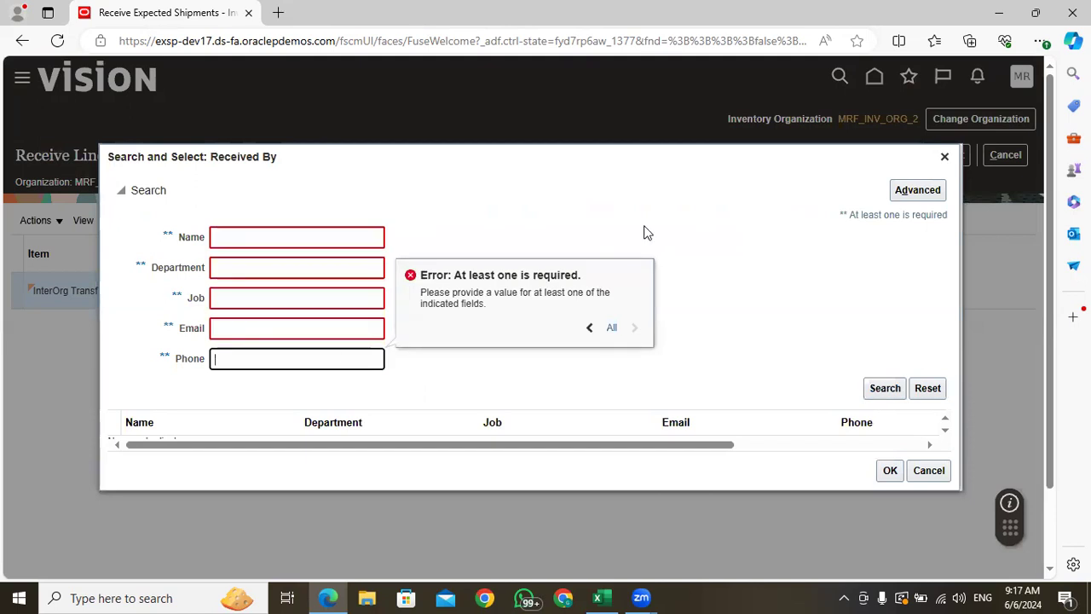
left_click(229, 328)
Switch to Excel to look over the interorg transfer notes on the RTL_May sheet, and return to the Received By search
left_click(603, 597)
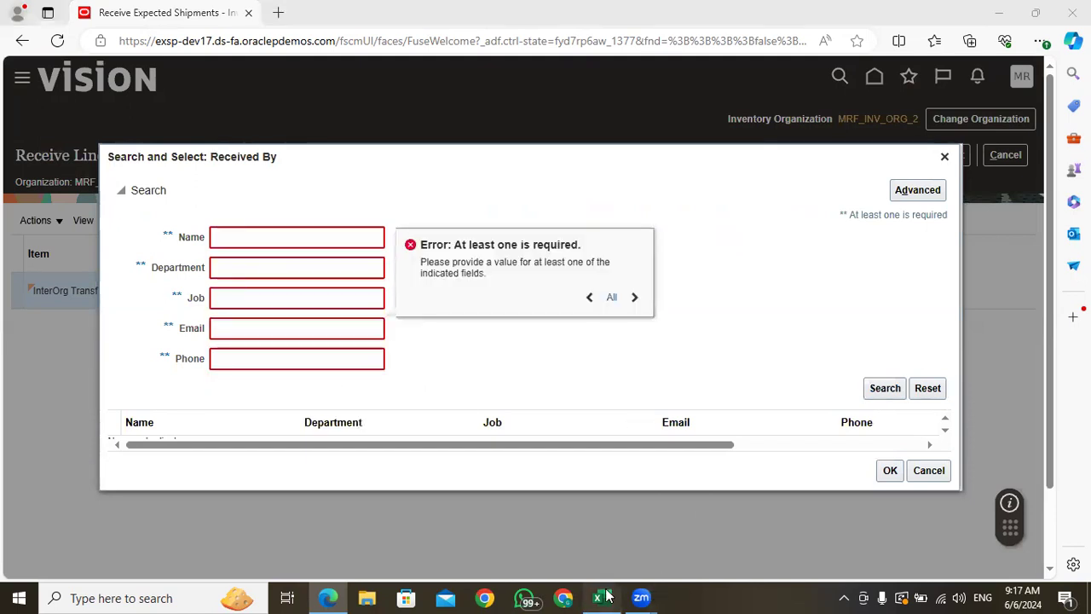
scroll(346, 349, "up", 6)
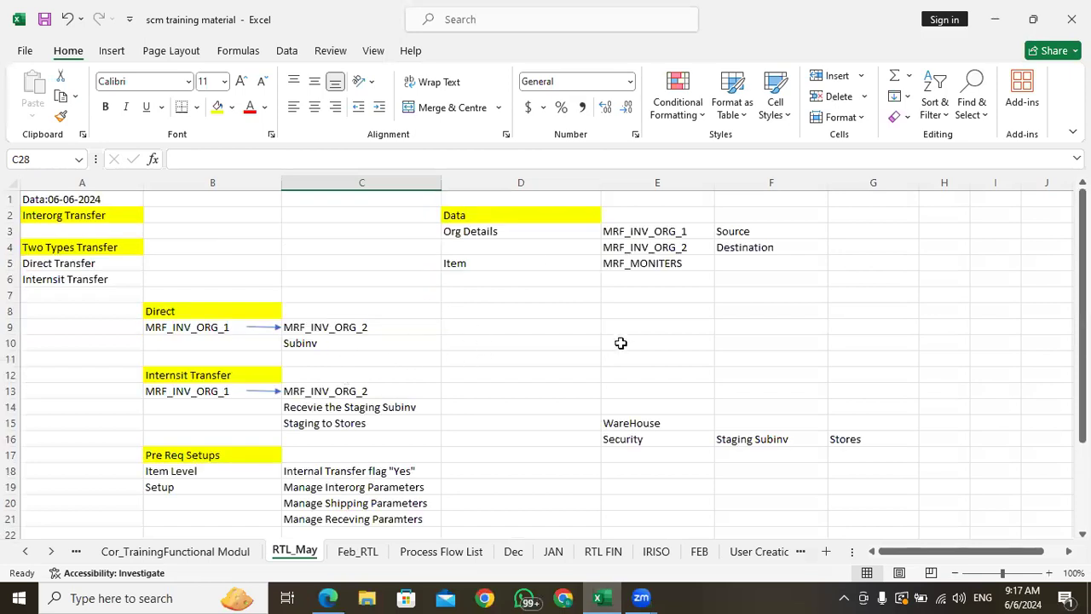
scroll(621, 343, "down", 5)
scroll(597, 424, "up", 5)
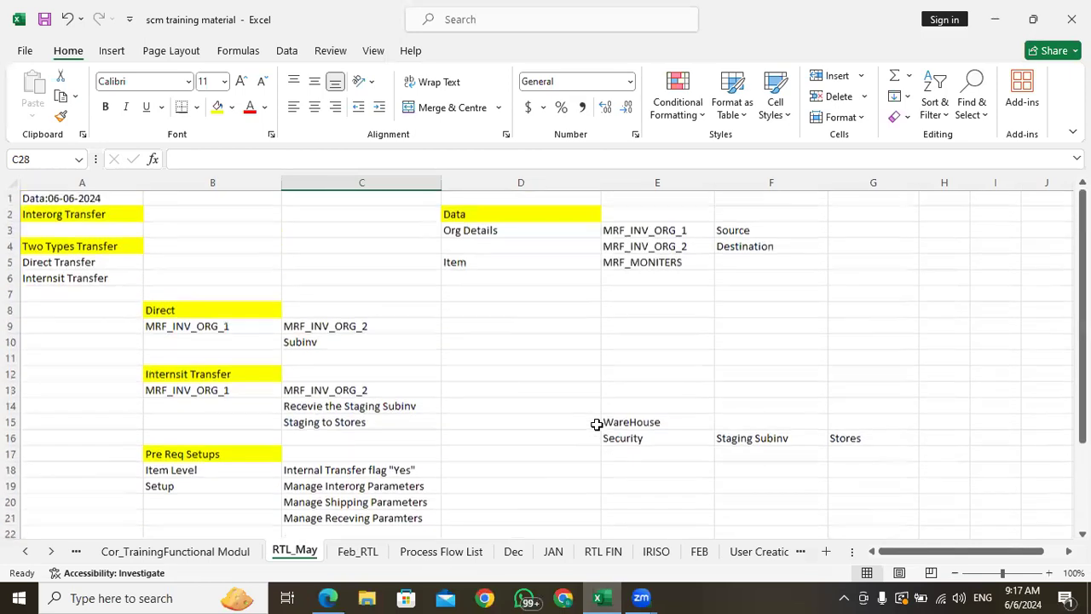
left_click(327, 598)
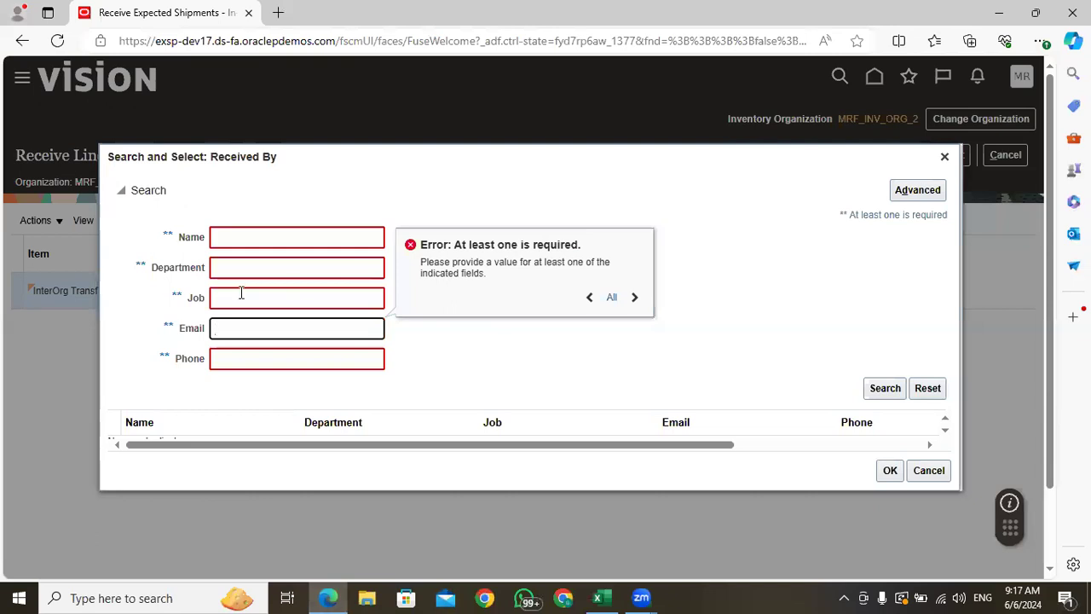
Try to find the Received By person by the name MRF and by the email MRF, and close the search
left_click(225, 237)
key("Caps_Lock")
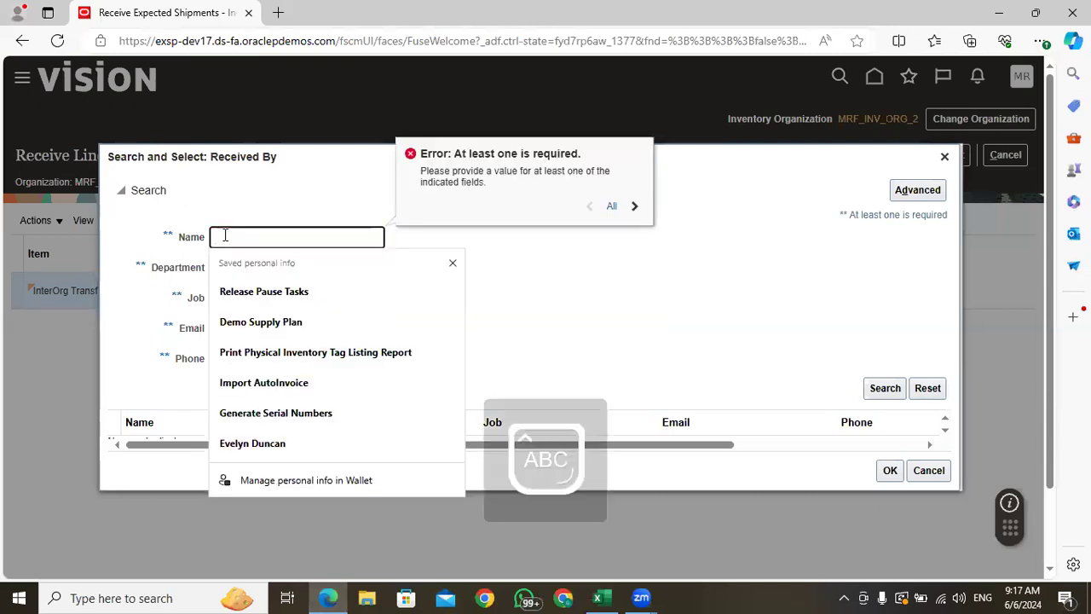
type("MRF")
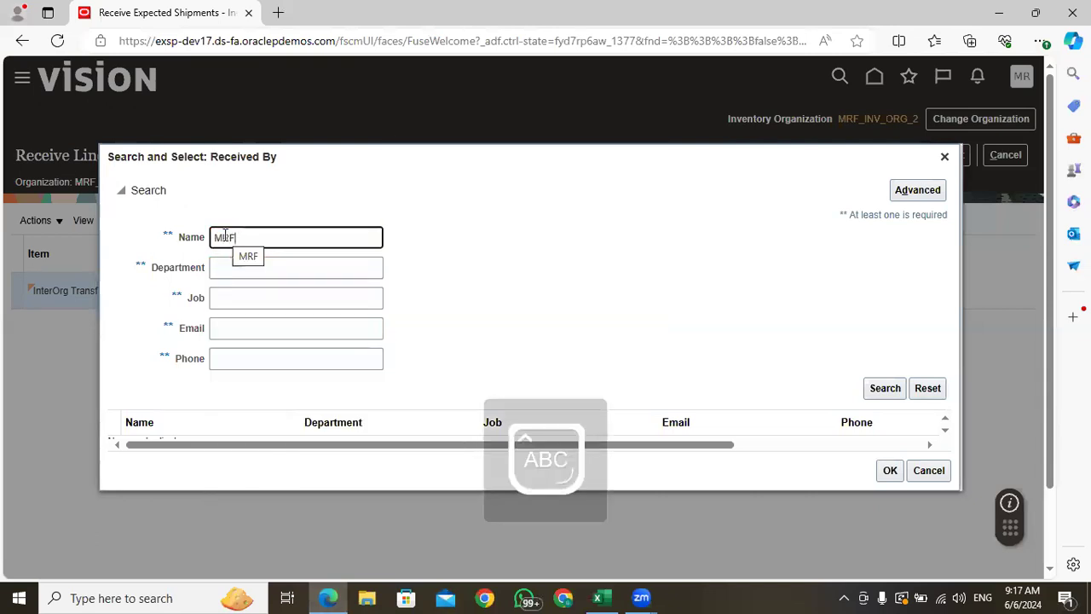
left_click(885, 388)
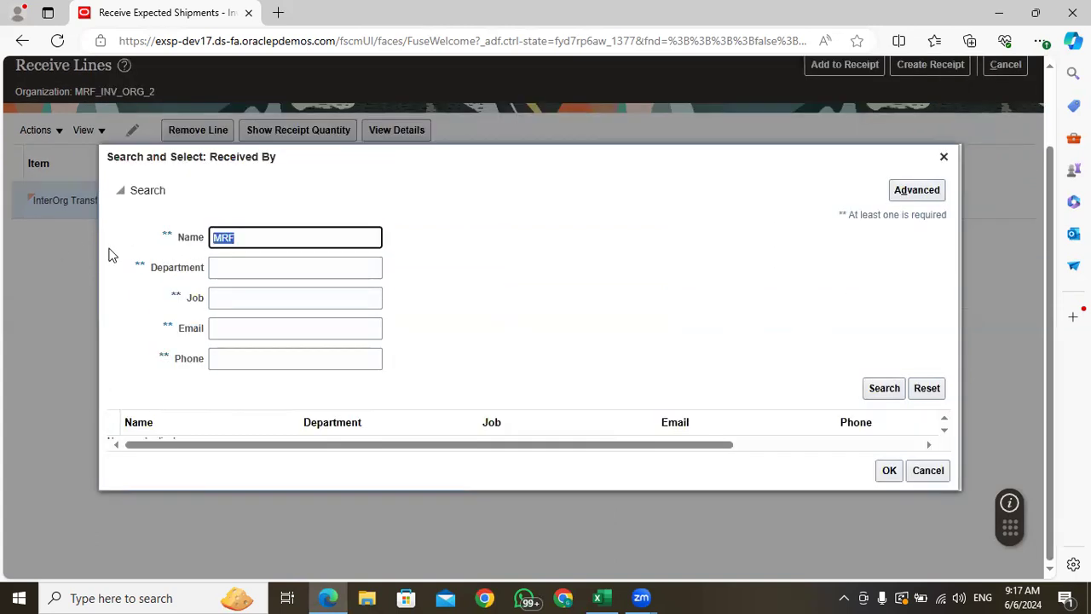
key("BackSpace")
left_click(212, 332)
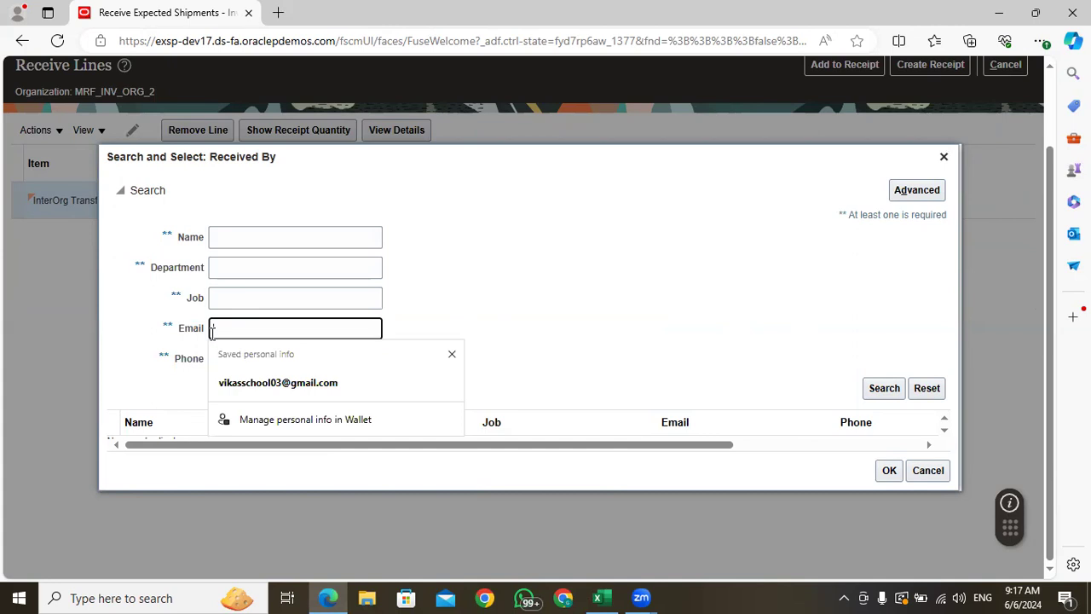
type("MRF")
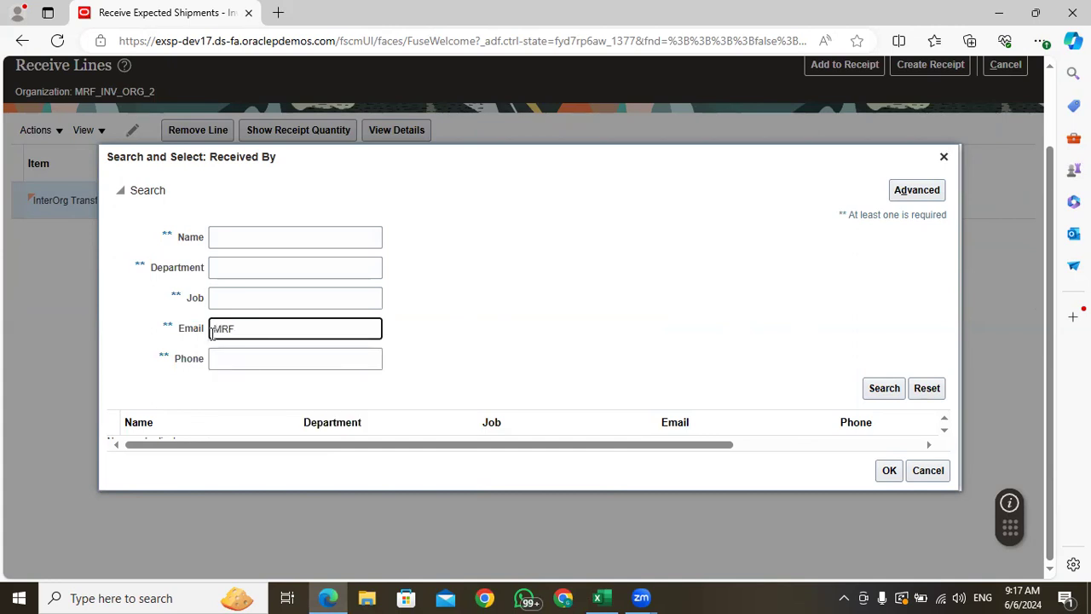
left_click(885, 394)
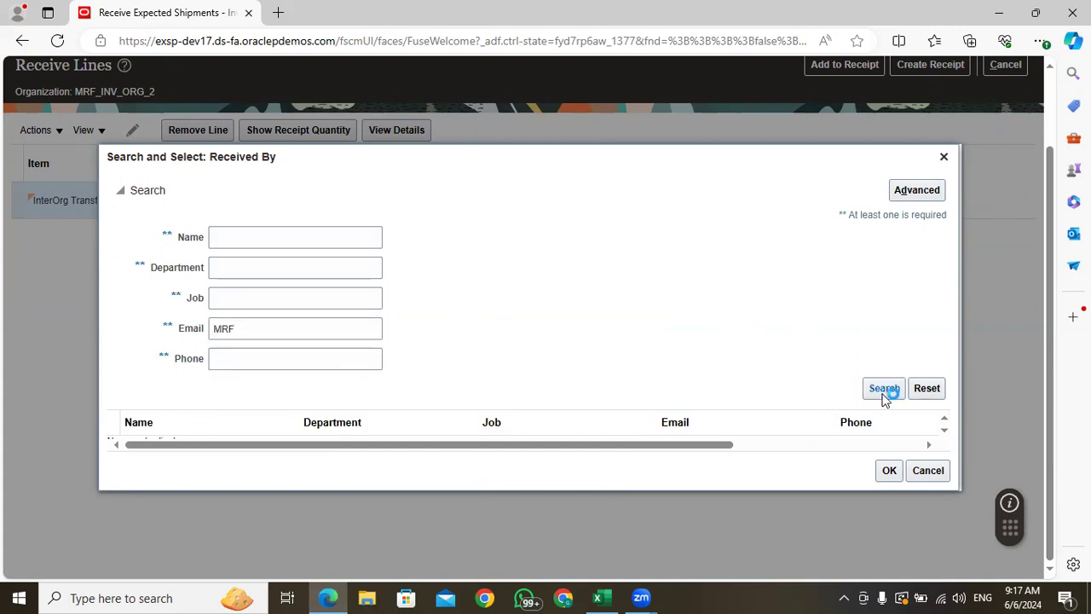
left_click(943, 157)
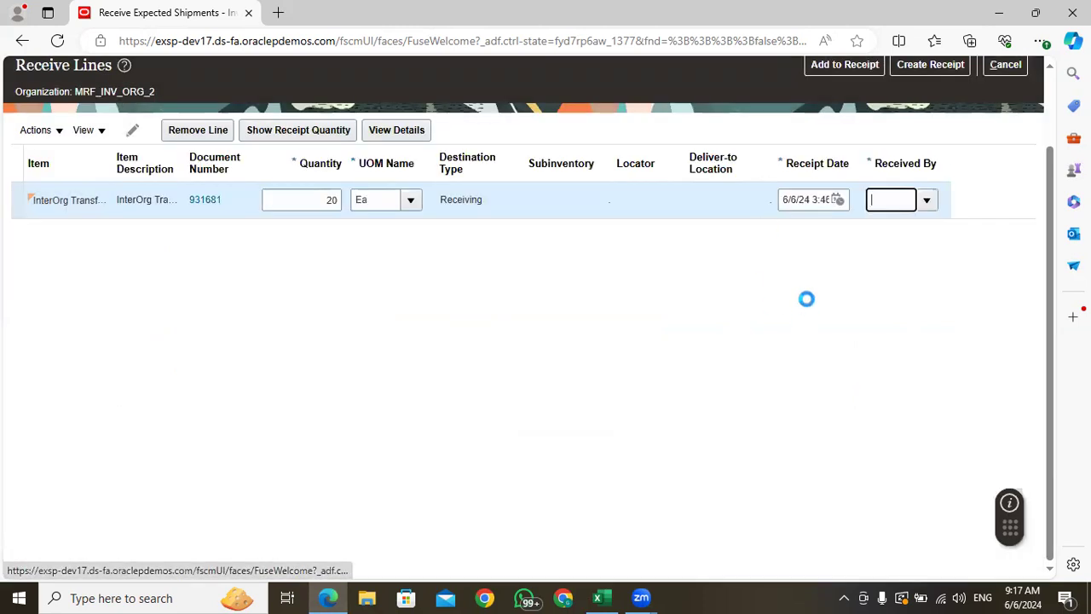
Search again for the receiver by the beginning of the person's email and select the Procurement US manager as the receipt line's Received By
scroll(707, 392, "up", 2)
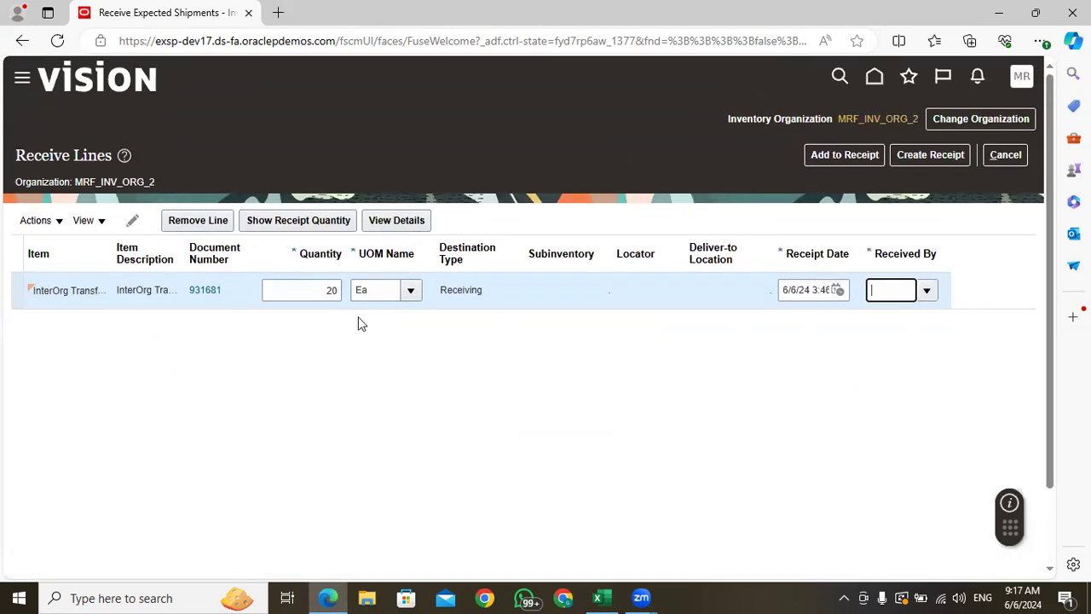
left_click(926, 291)
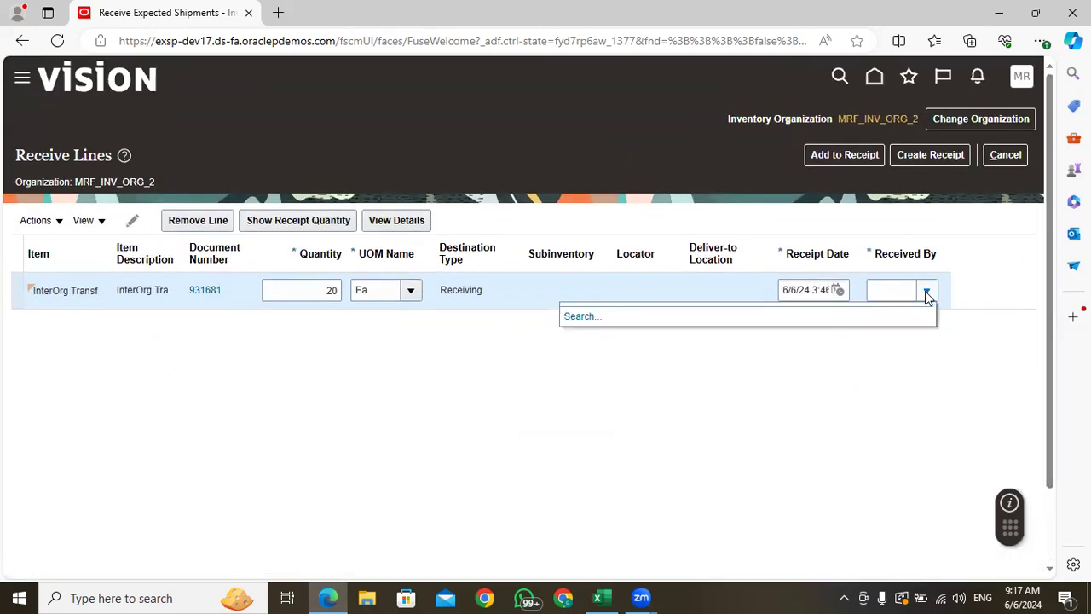
left_click(580, 315)
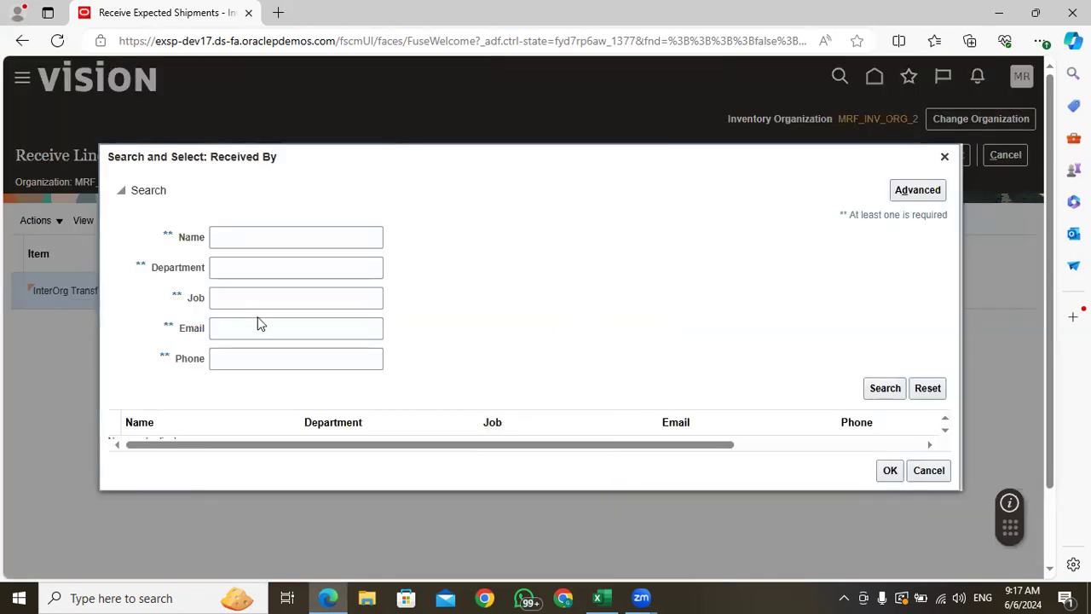
left_click(239, 337)
type("CAL")
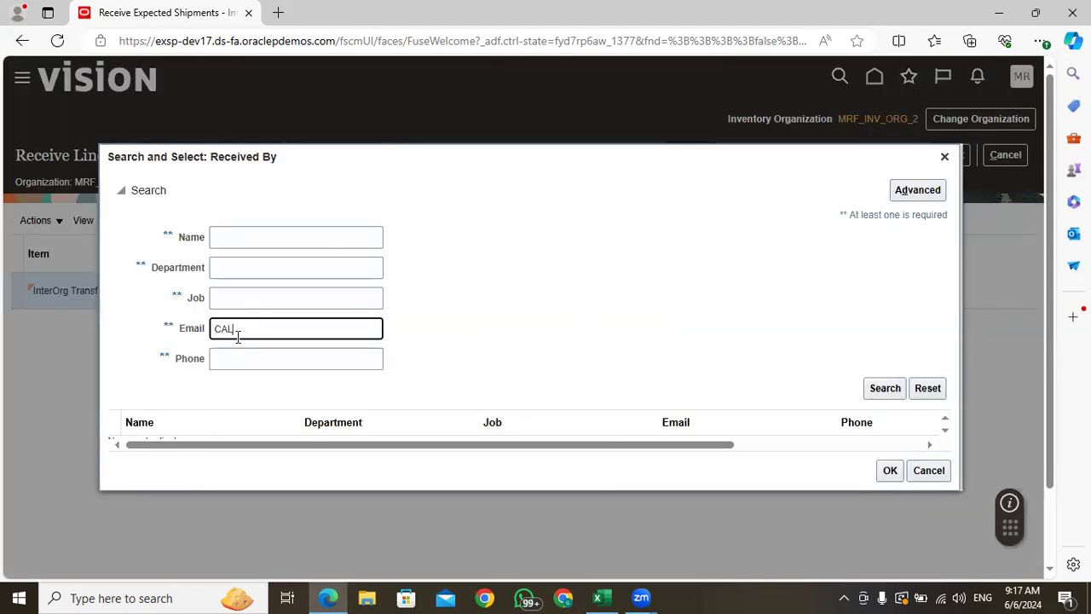
key("Return")
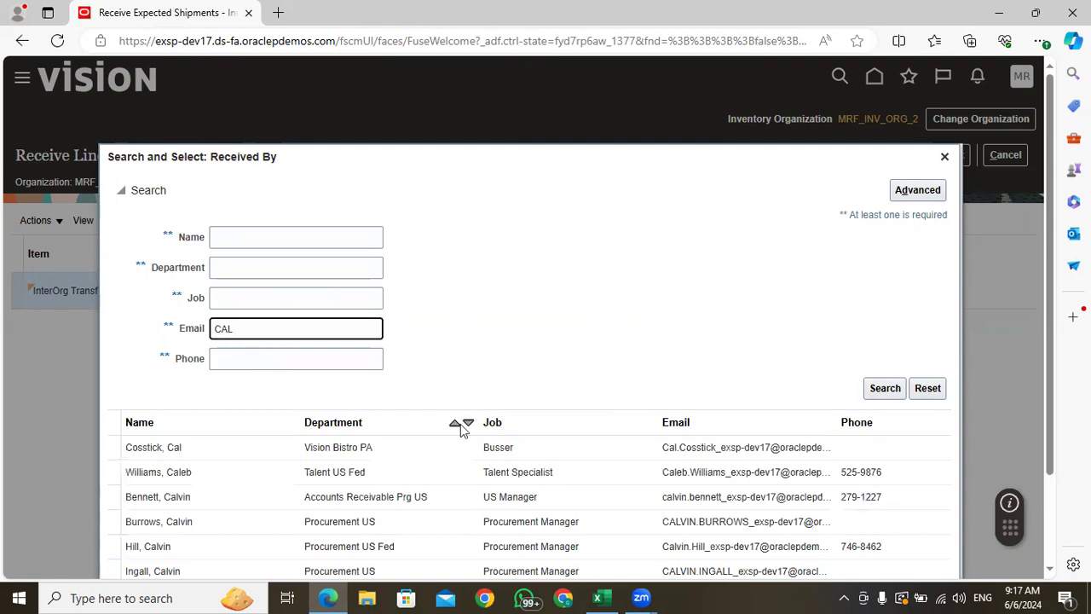
scroll(1053, 233, "down", 1)
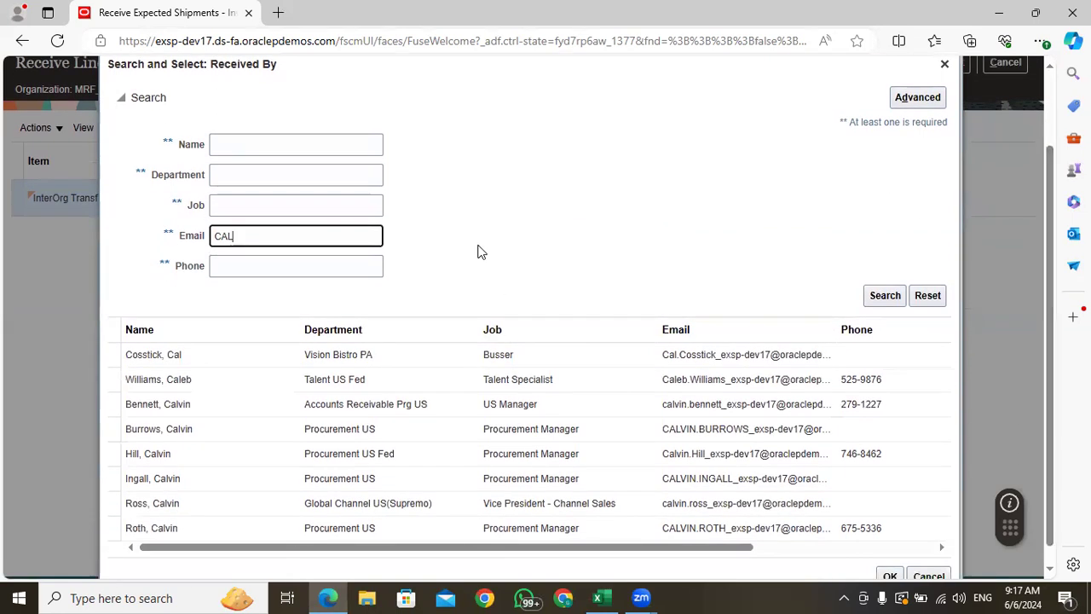
left_click(220, 535)
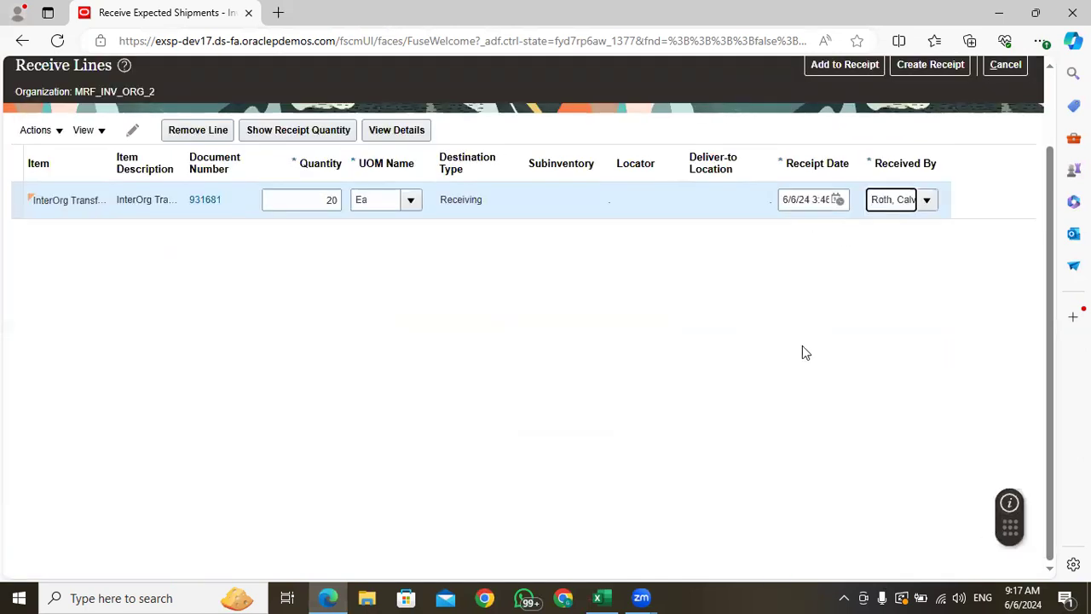
left_click(808, 339)
left_click(871, 201)
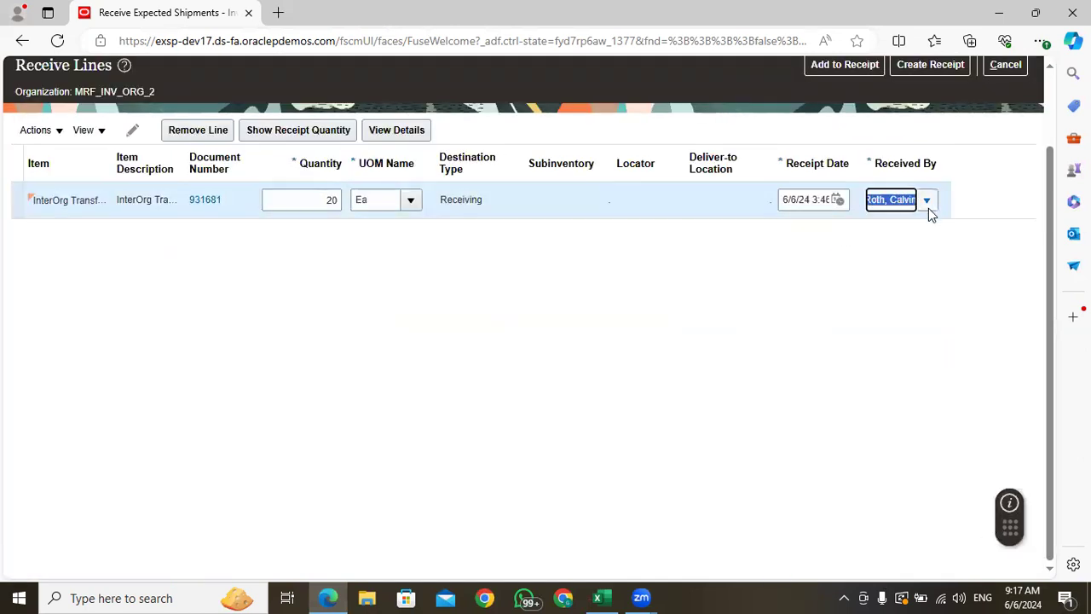
left_click(871, 357)
Try to create the receipt for the 20 units and dismiss the resulting message
scroll(588, 417, "up", 2)
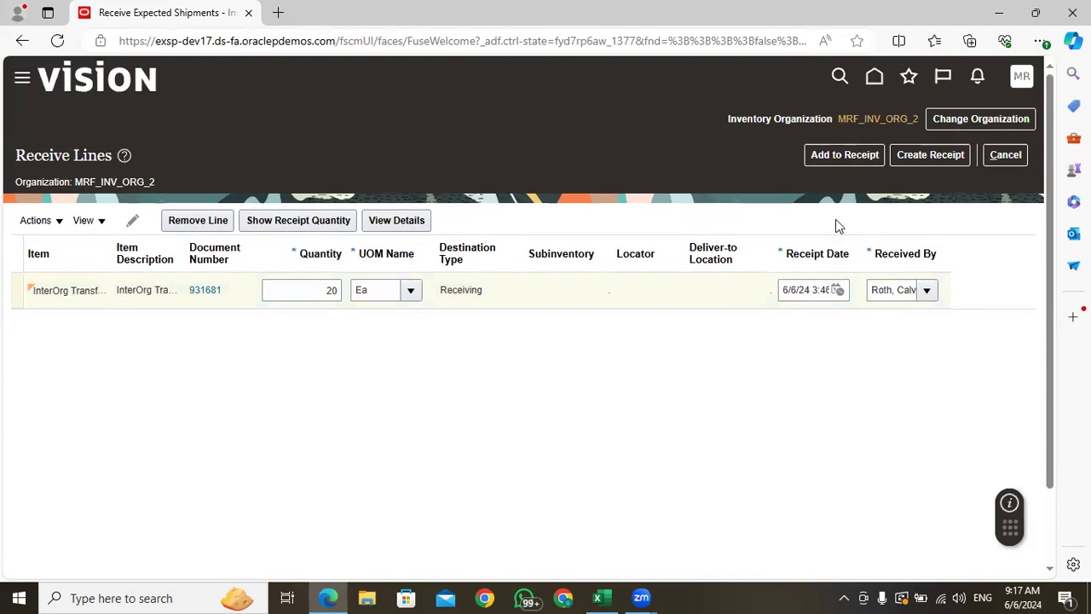
left_click(930, 156)
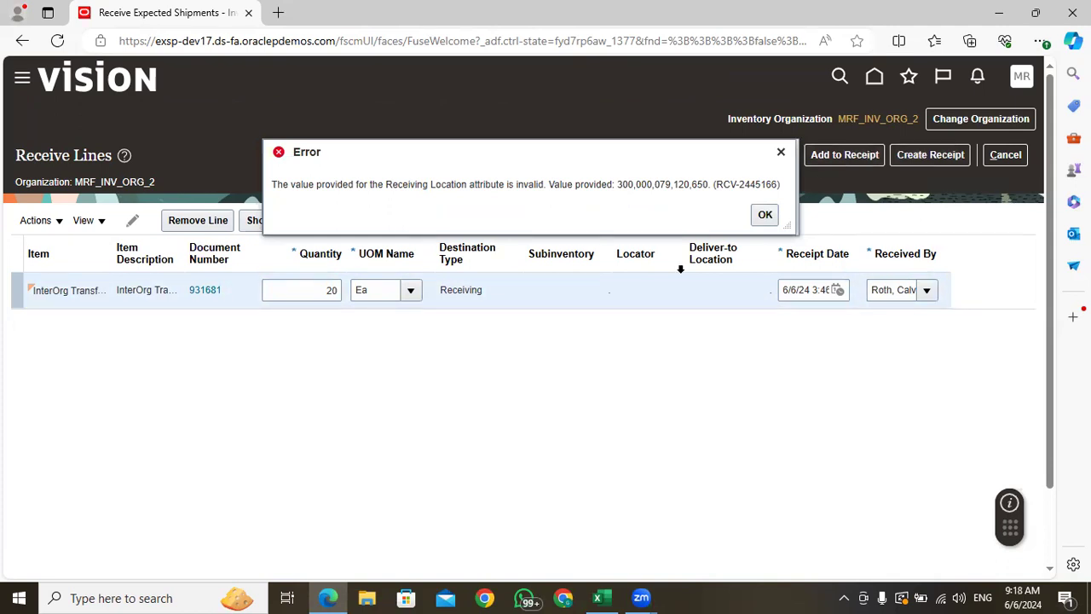
left_click(765, 213)
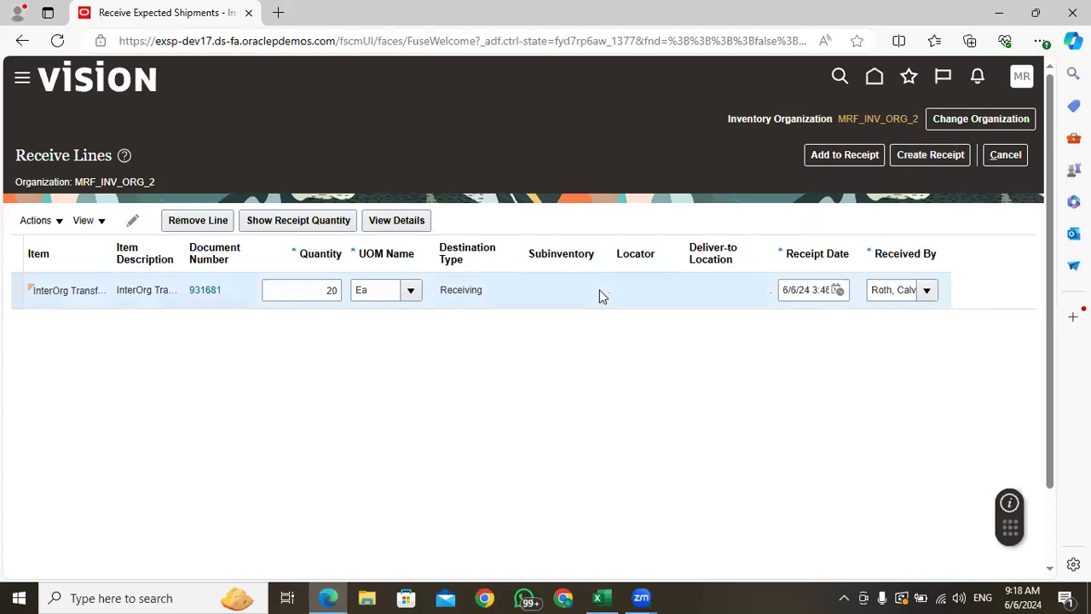
Try to open the receipt line for editing, and cancel receiving to return to the expected shipments
left_click(133, 221)
left_click(762, 214)
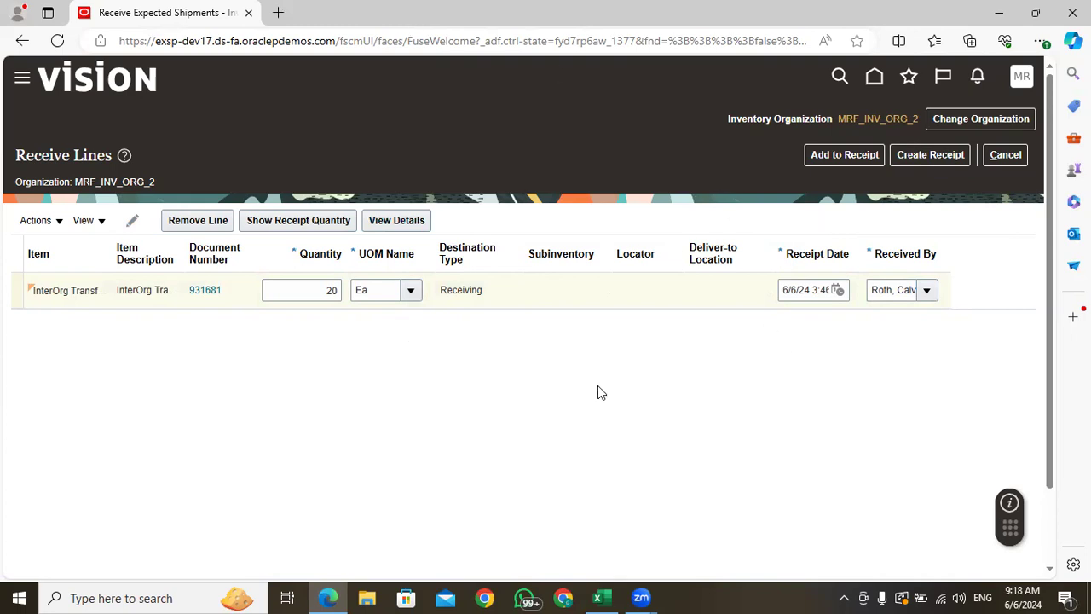
left_click(132, 222)
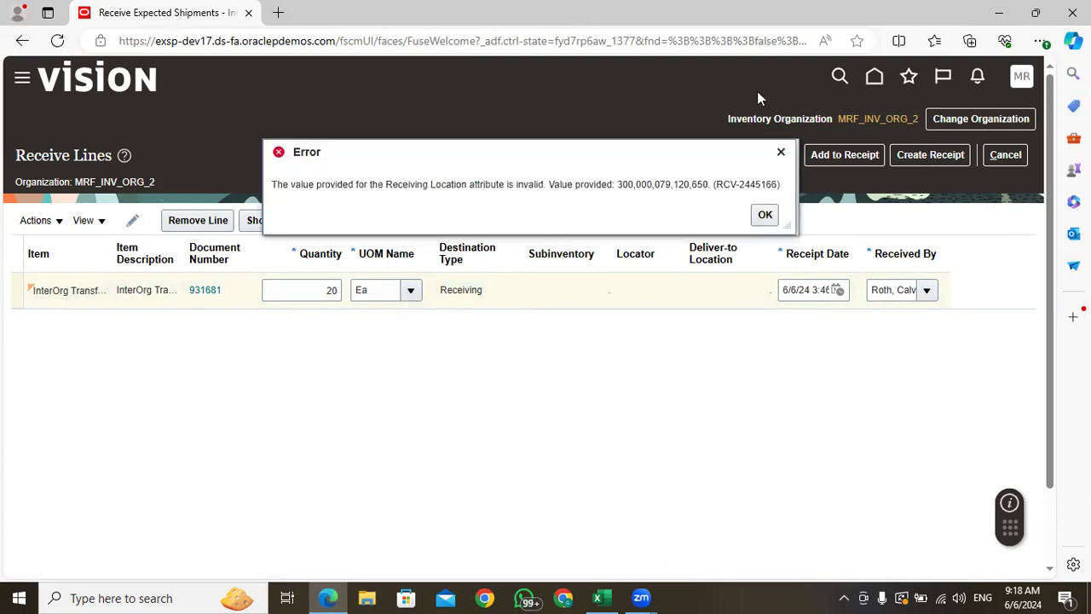
left_click(765, 215)
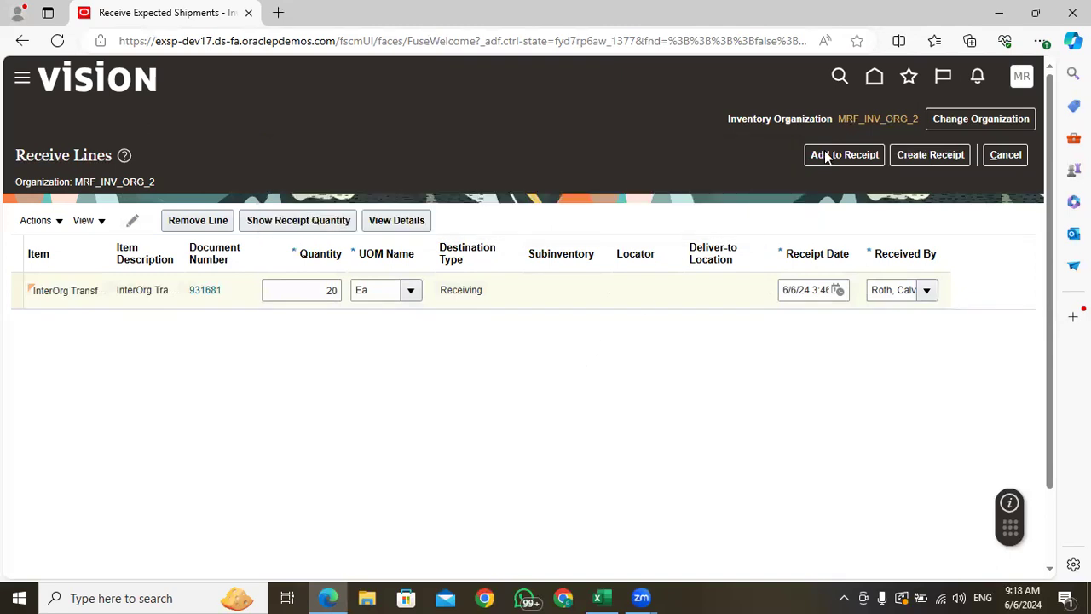
left_click(1006, 162)
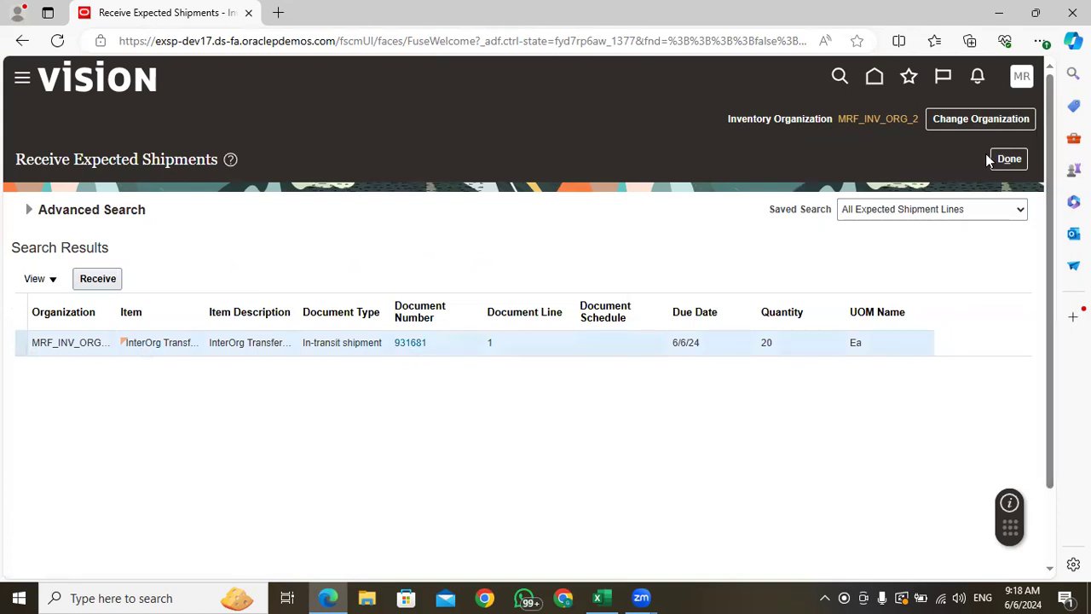
Go to Setup and Maintenance and open the Manage Receiving Parameters task in the Receiving functional area for MRF_INV_ORG_2
left_click(1021, 78)
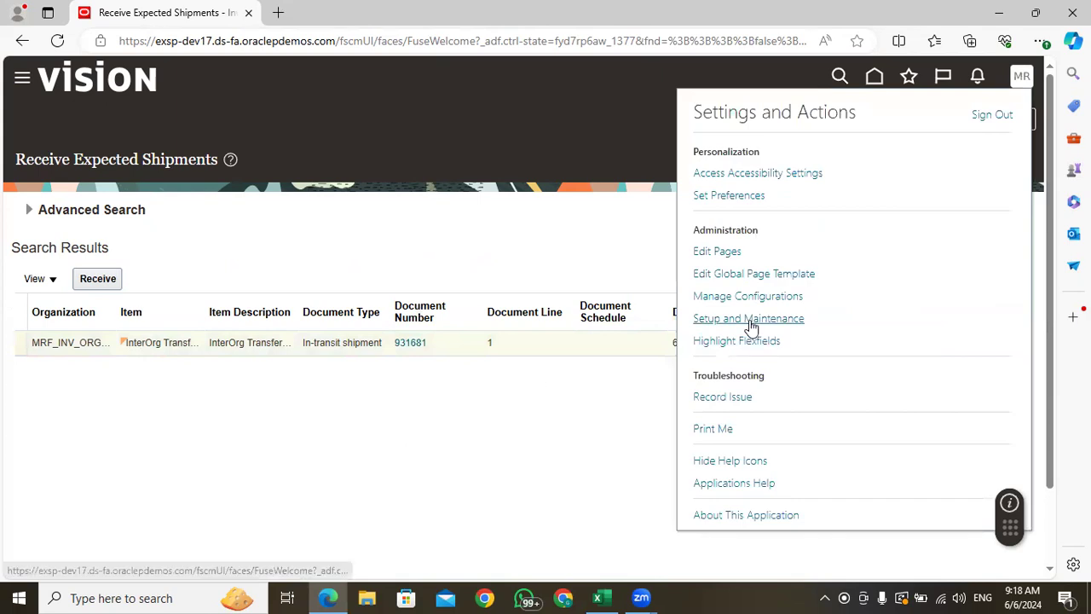
left_click(750, 320)
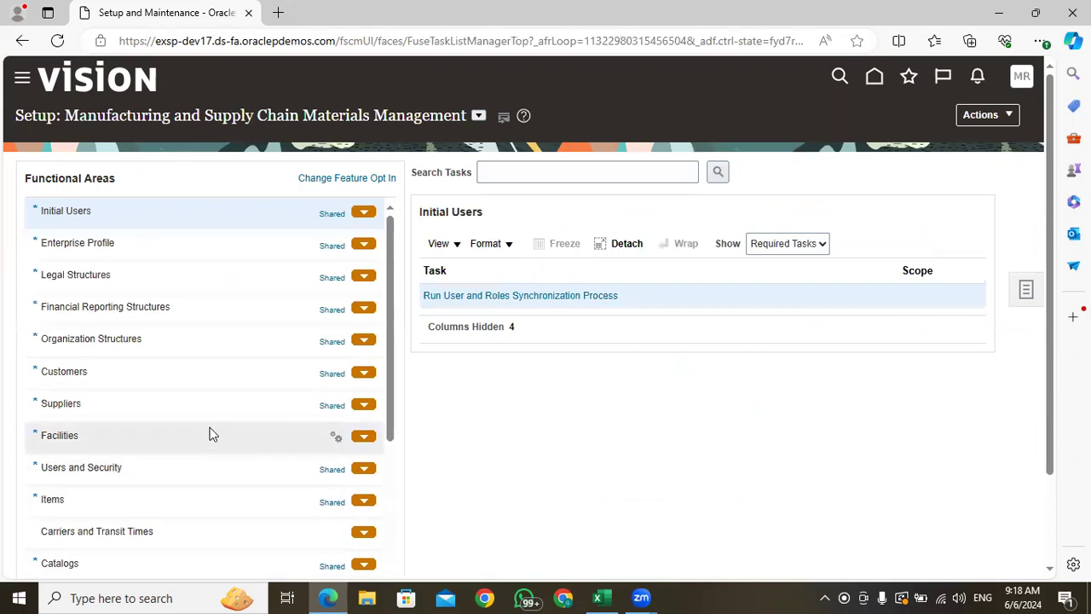
scroll(213, 435, "down", 10)
scroll(162, 392, "down", 1)
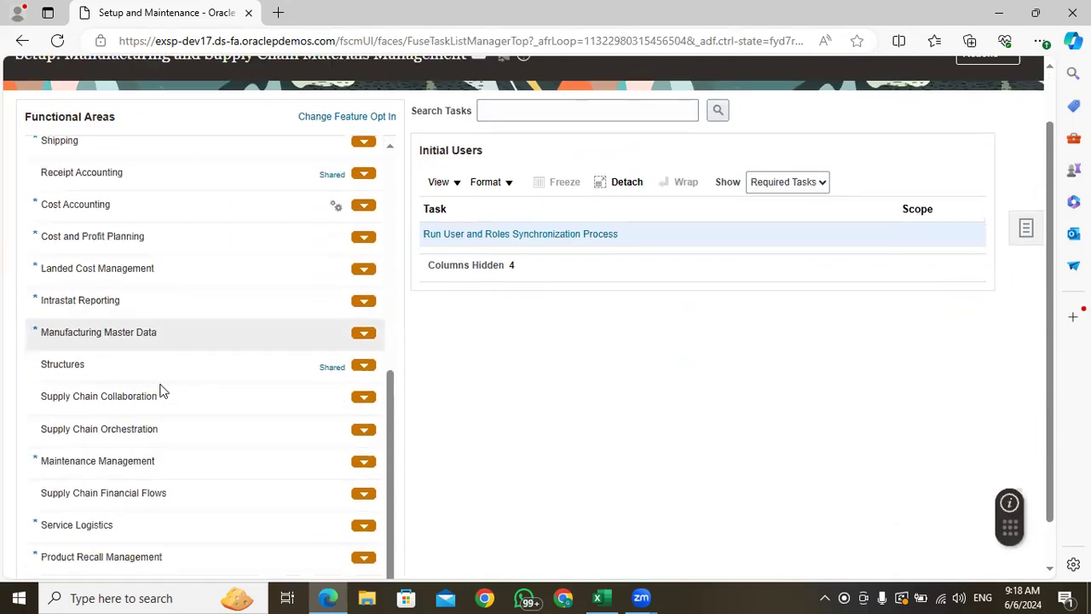
scroll(161, 477, "down", 2)
scroll(168, 468, "up", 5)
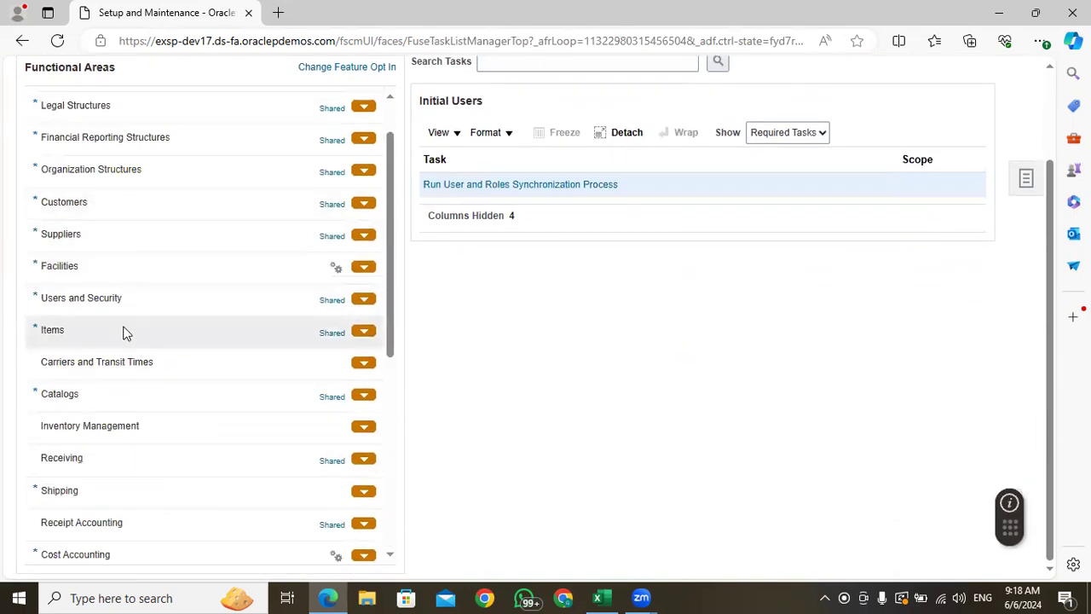
scroll(126, 347, "up", 2)
scroll(141, 389, "down", 5)
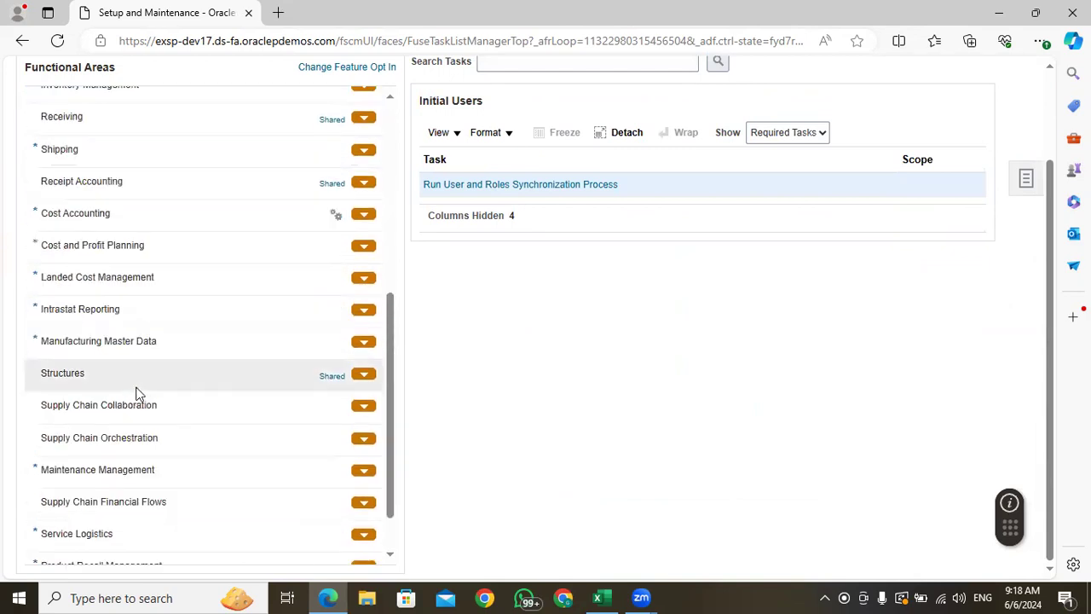
left_click(98, 117)
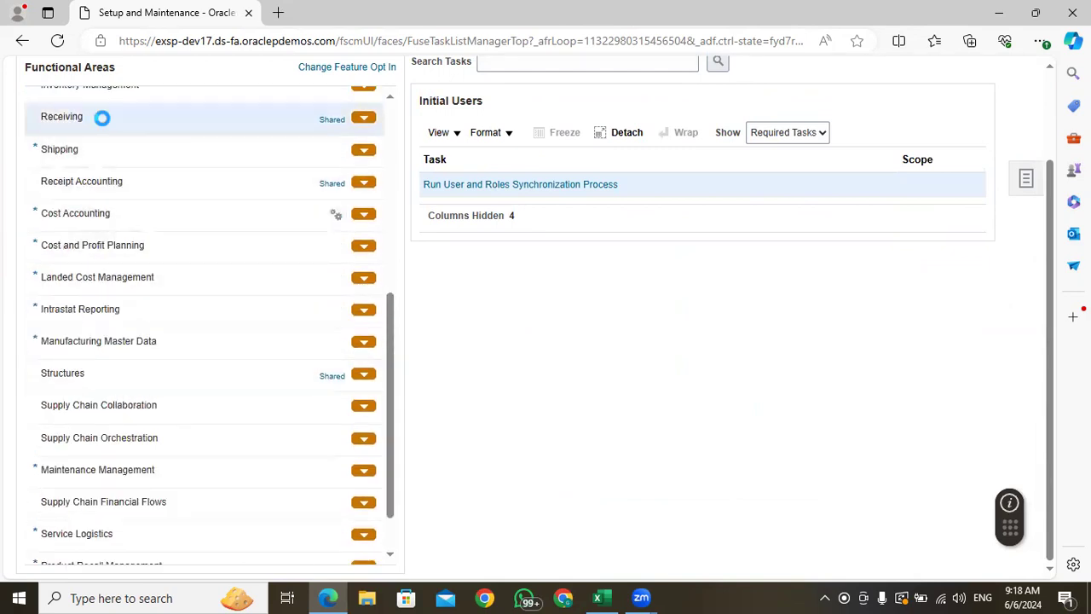
left_click(518, 259)
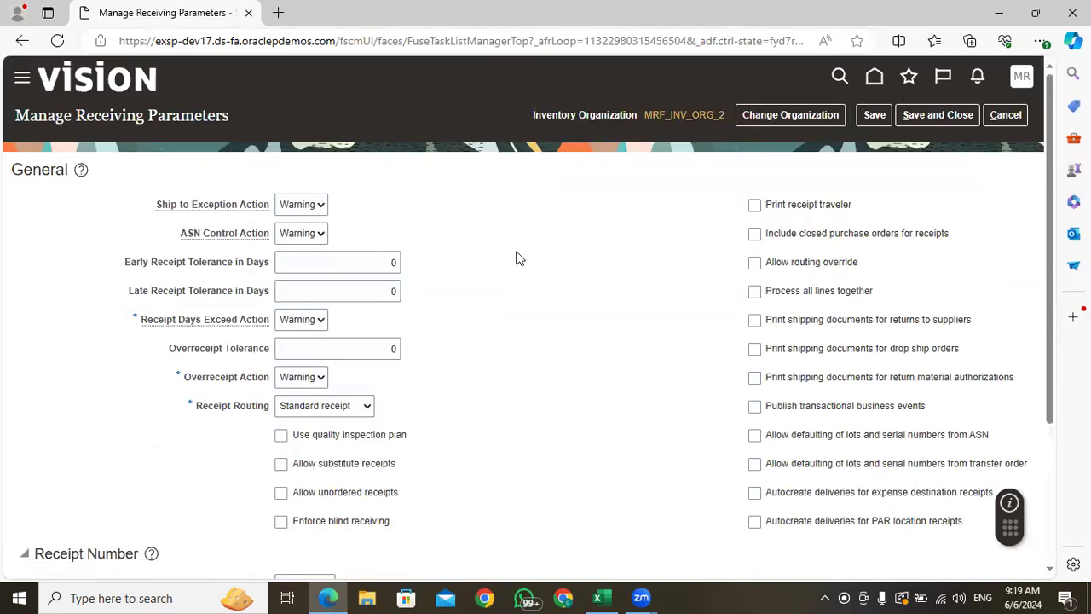
Enable Allow routing override in the general receiving parameters
scroll(1054, 189, "down", 1)
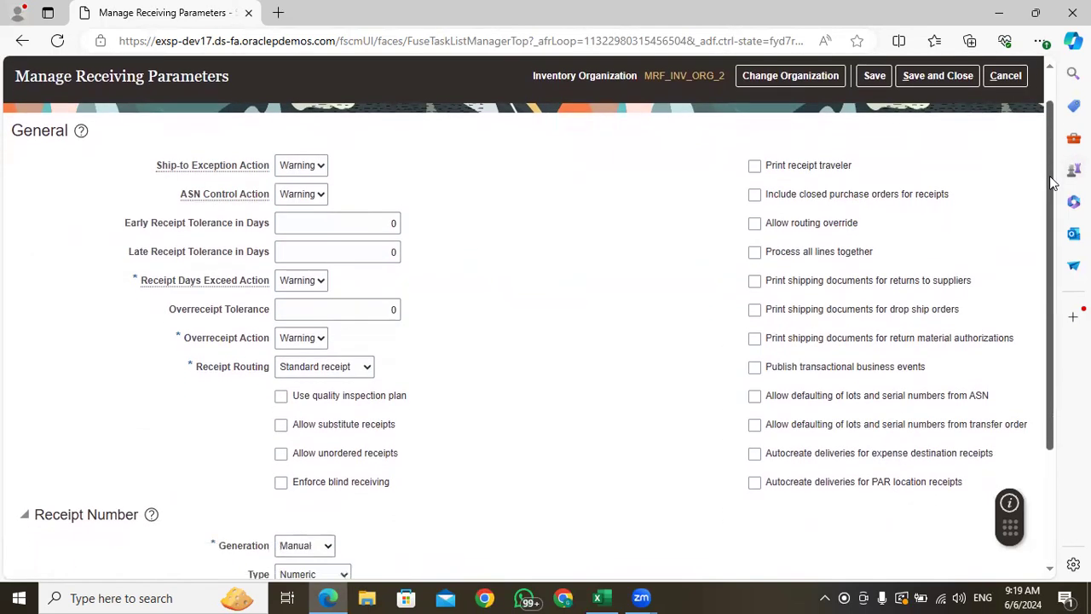
left_click_drag(1054, 189, 1040, 209)
left_click(754, 167)
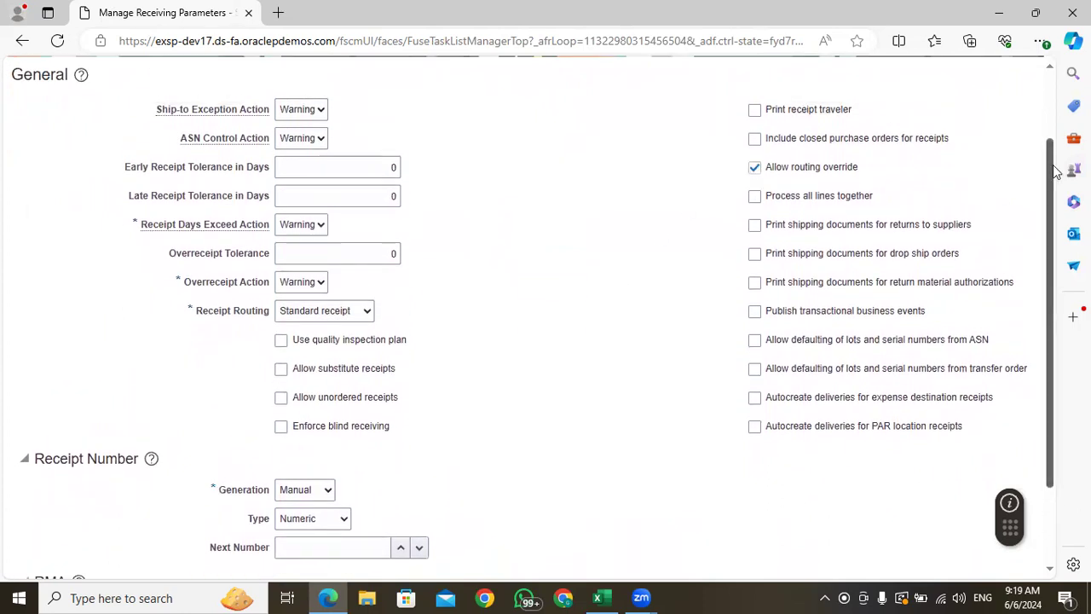
Review the remaining receiving parameters for MRF_INV_ORG_2, and save and close them
left_click_drag(1052, 183, 1052, 277)
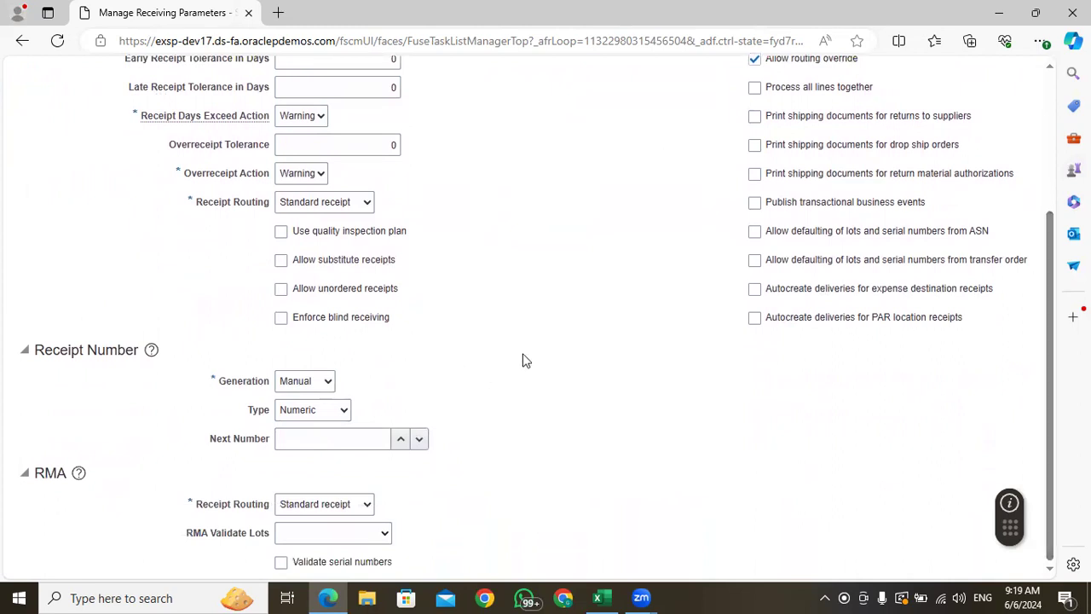
scroll(563, 361, "up", 3)
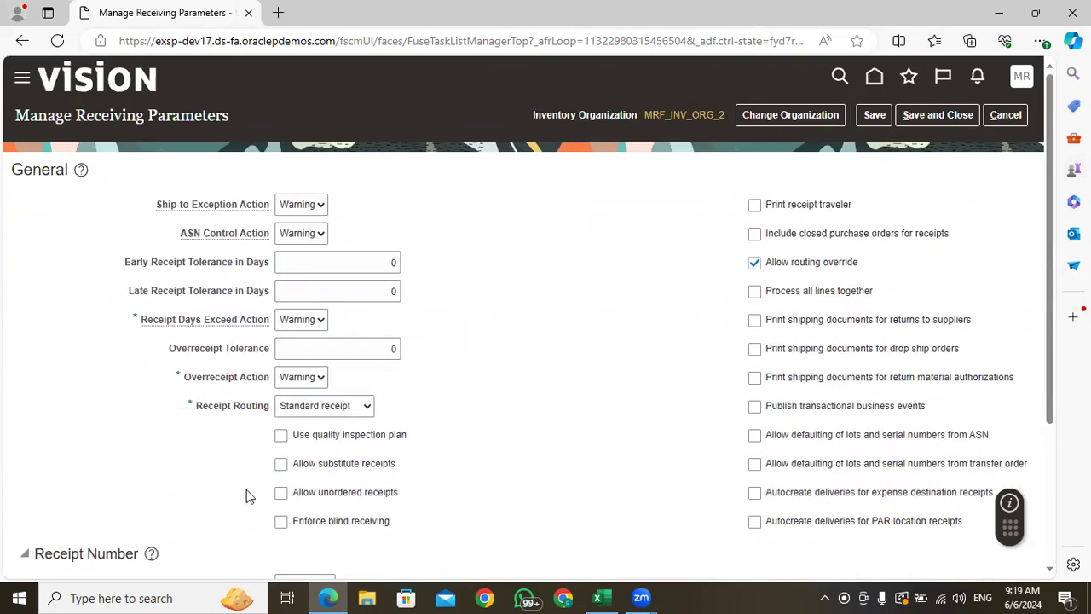
left_click(872, 116)
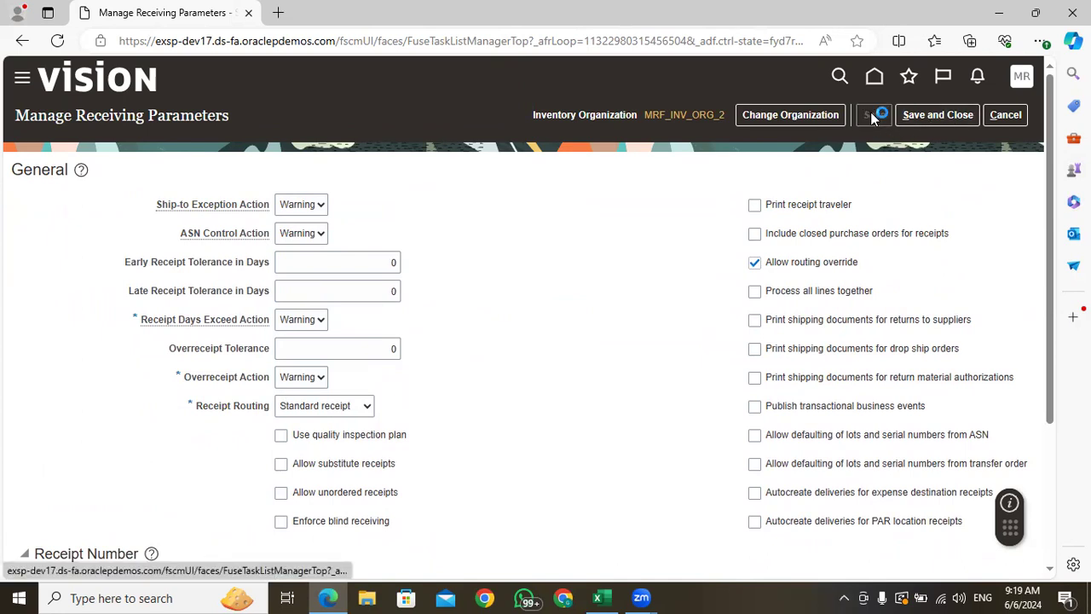
left_click(931, 120)
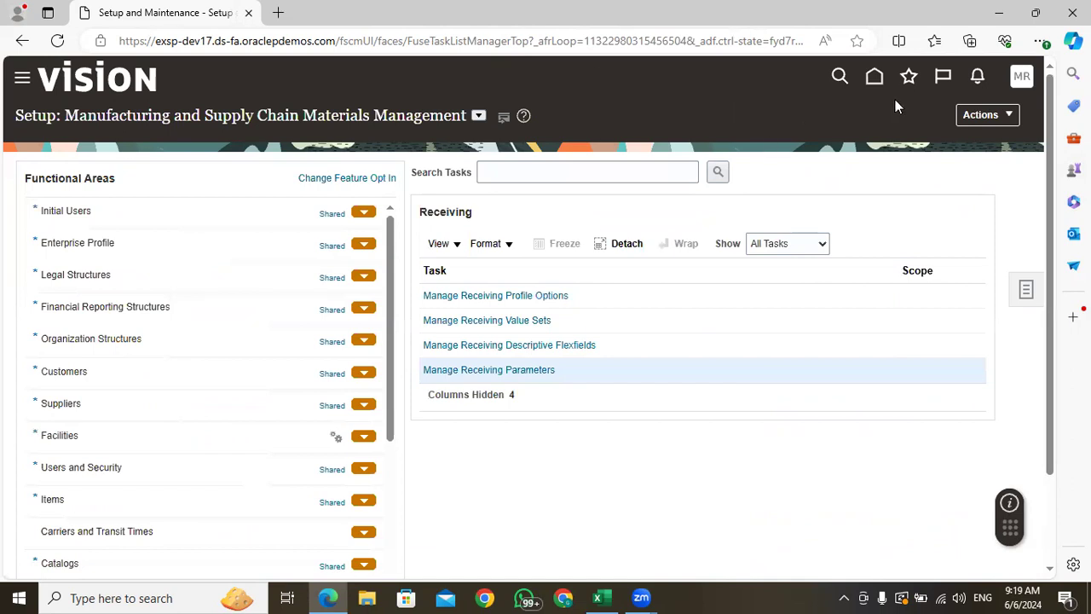
Return to Inventory Management and open Receive Expected Shipments for MRF_INV_ORG_2
left_click(874, 77)
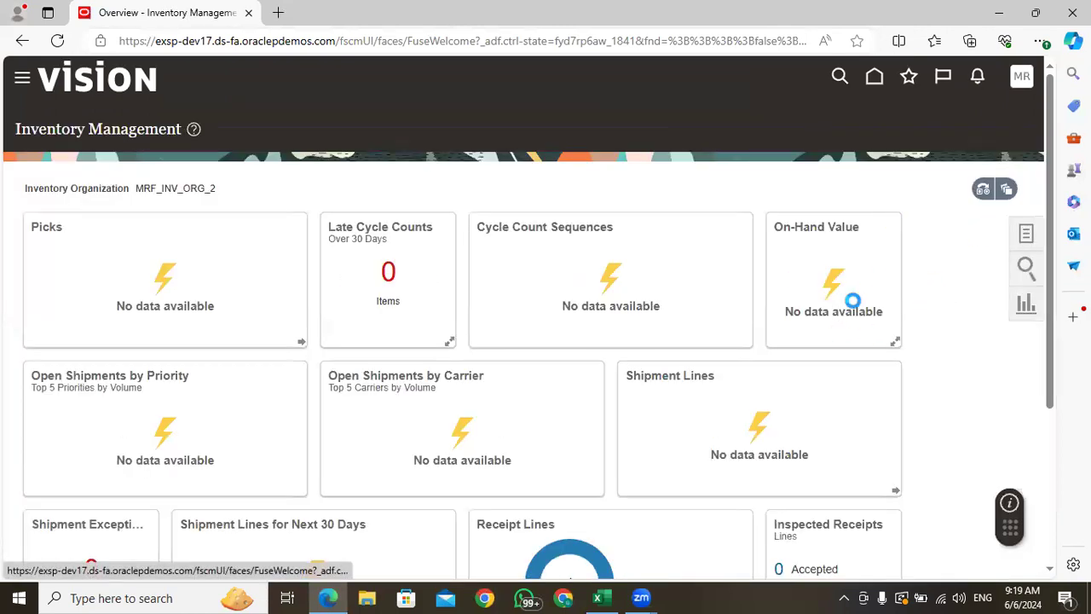
left_click(1026, 233)
left_click(980, 152)
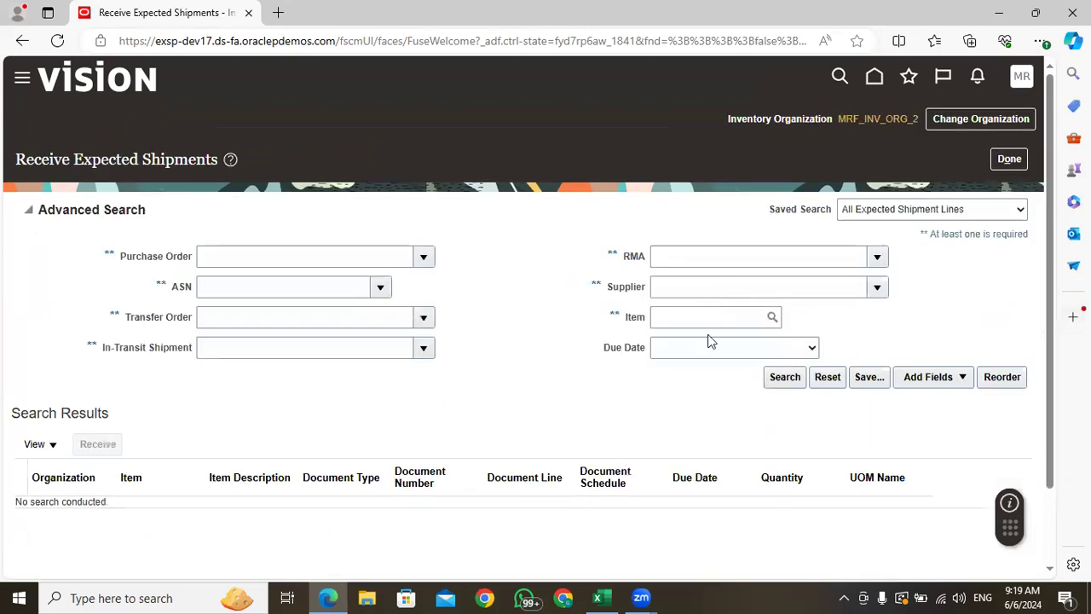
Search the expected shipments for InterOrg Transfer Item and start receiving its in-transit shipment line
left_click(675, 316)
type("In")
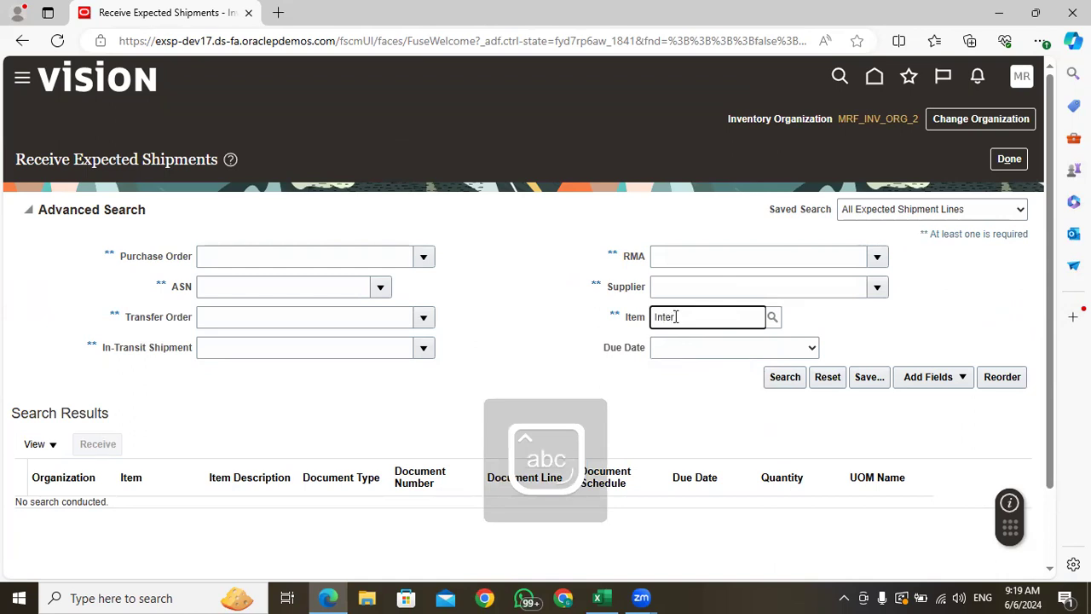
type("ter")
left_click(691, 341)
left_click(783, 380)
left_click(542, 344)
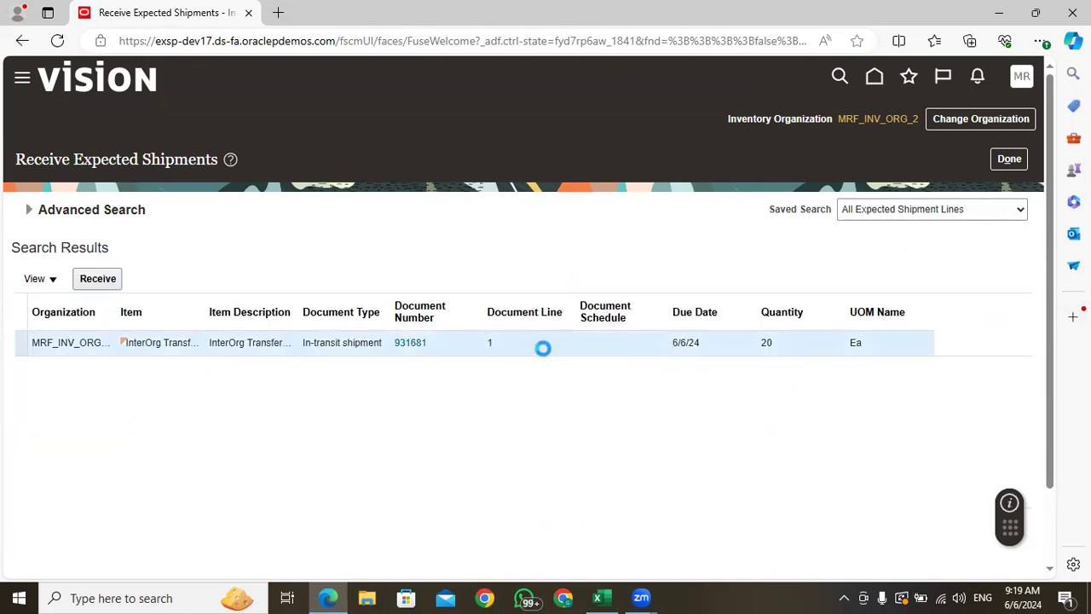
left_click(102, 280)
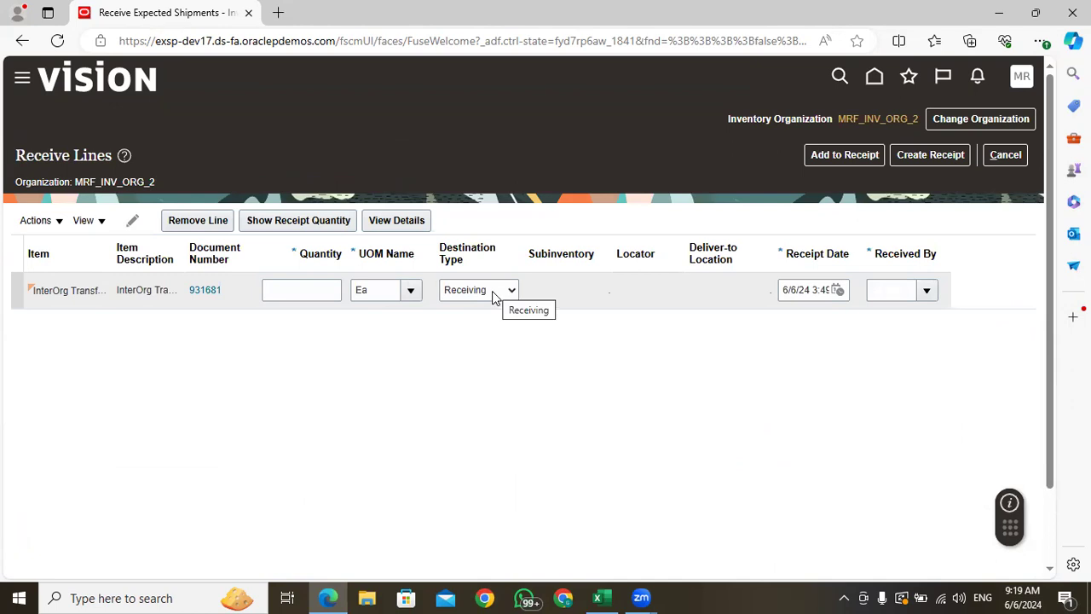
Set the receive line's destination type to Inventory, dismissing the error dialog
left_click(491, 290)
left_click(492, 290)
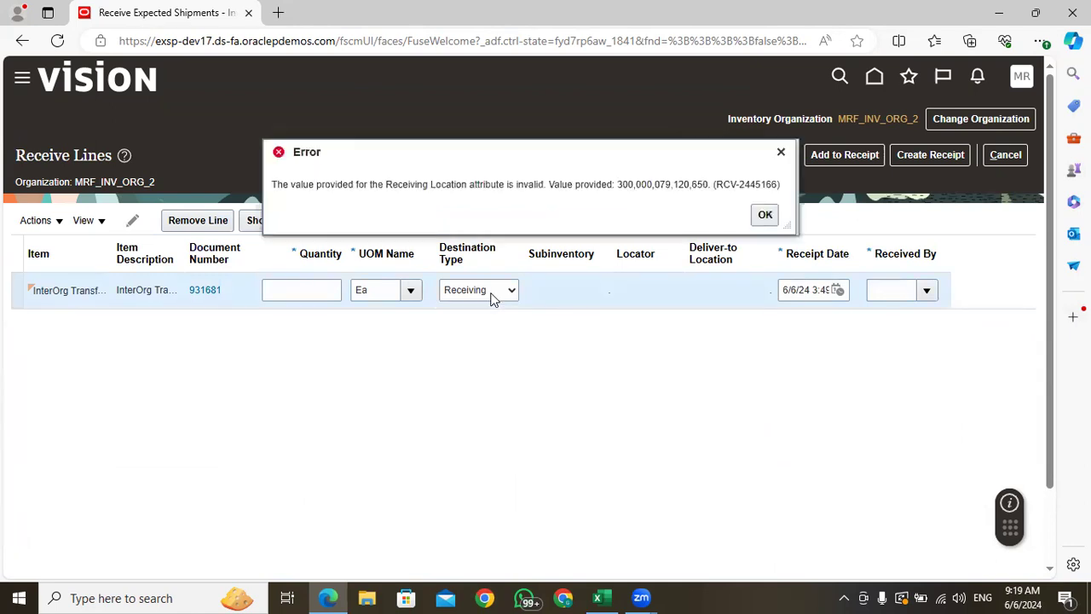
left_click(764, 214)
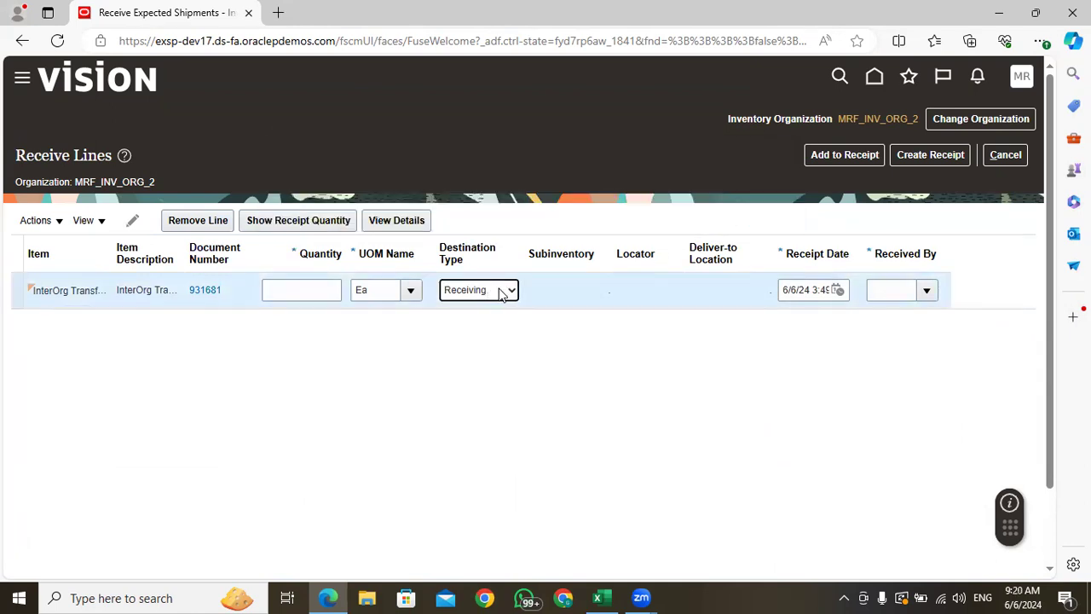
left_click(484, 293)
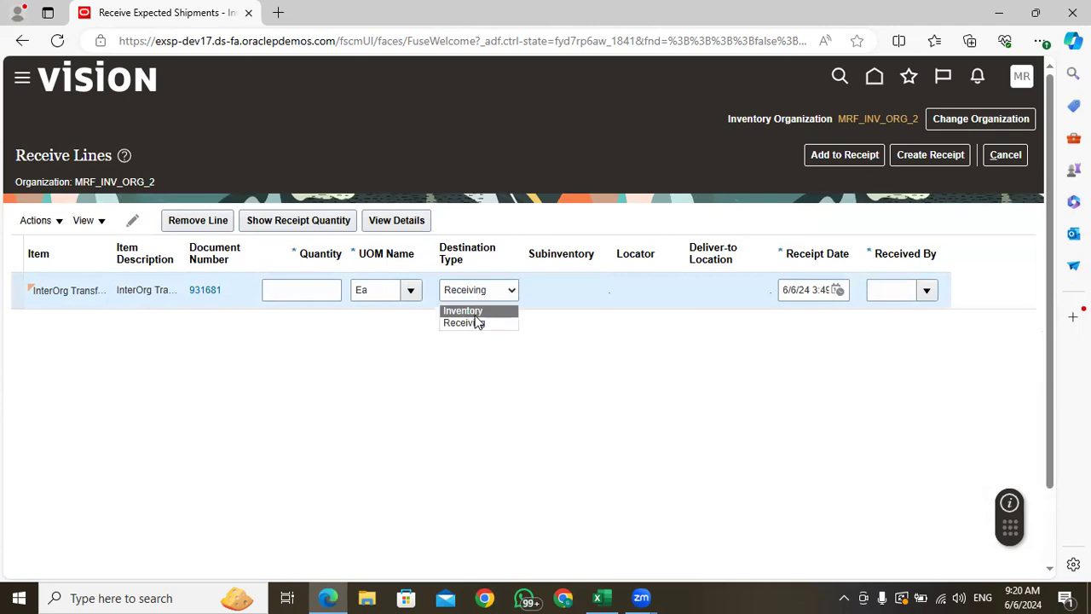
left_click(471, 311)
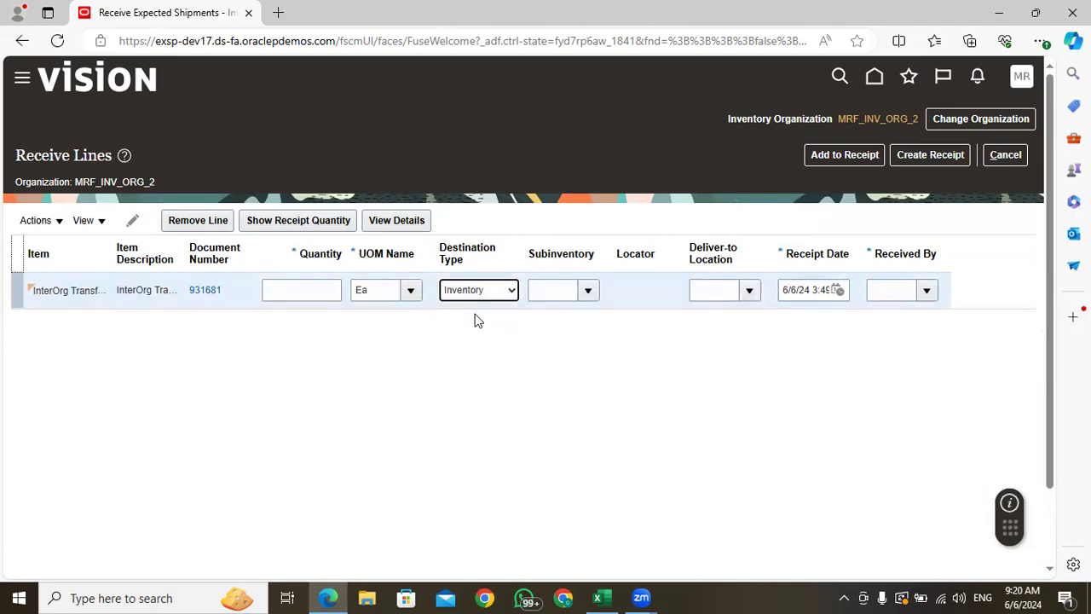
Set the receive line's subinventory to A1 and its quantity to 20, leaving the deliver-to location empty
left_click(589, 290)
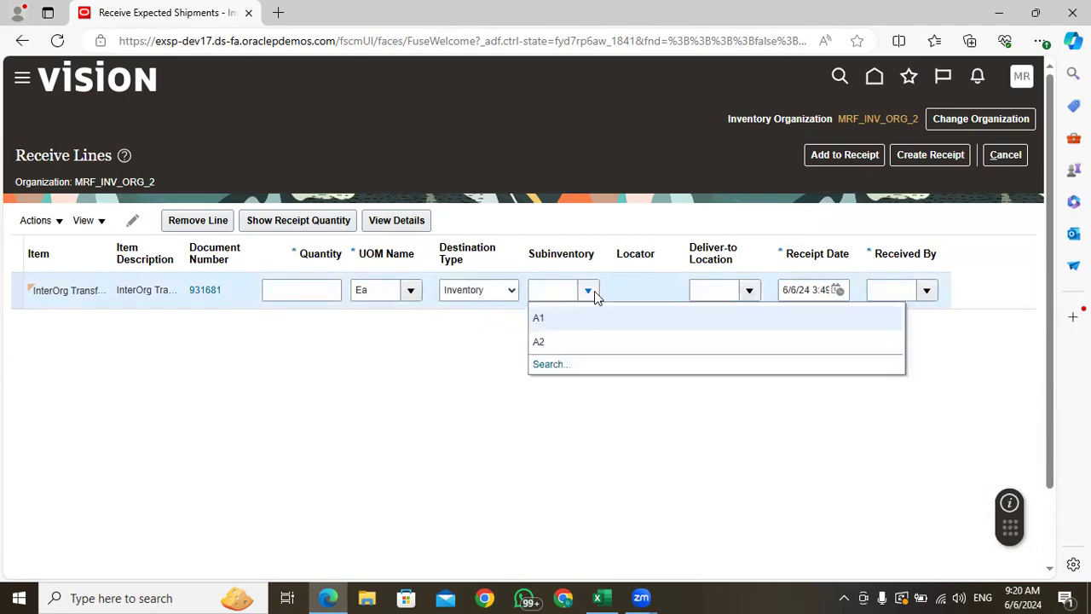
left_click(555, 321)
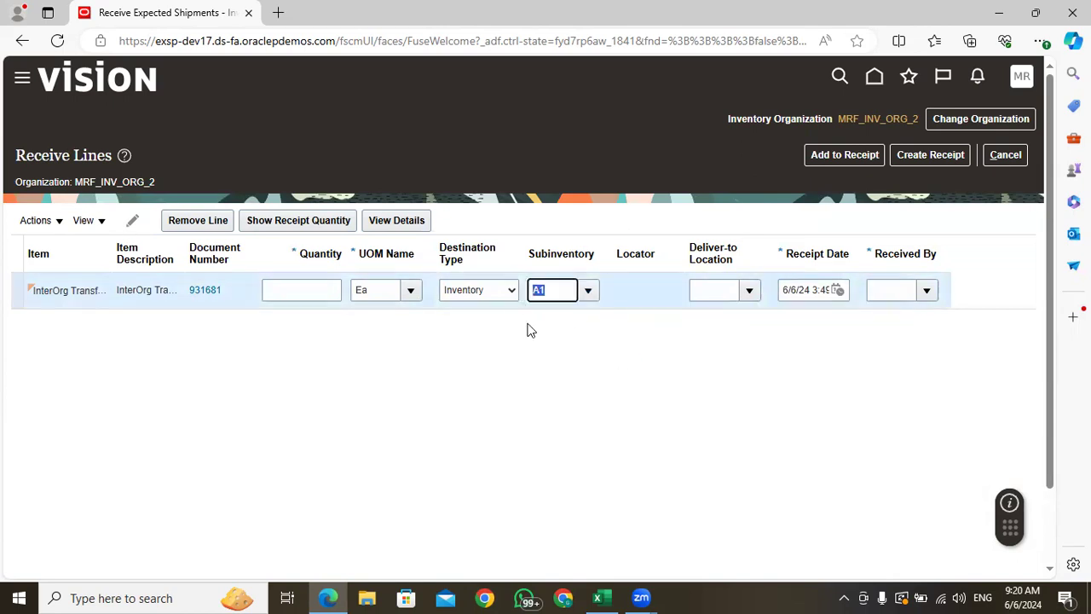
left_click(750, 291)
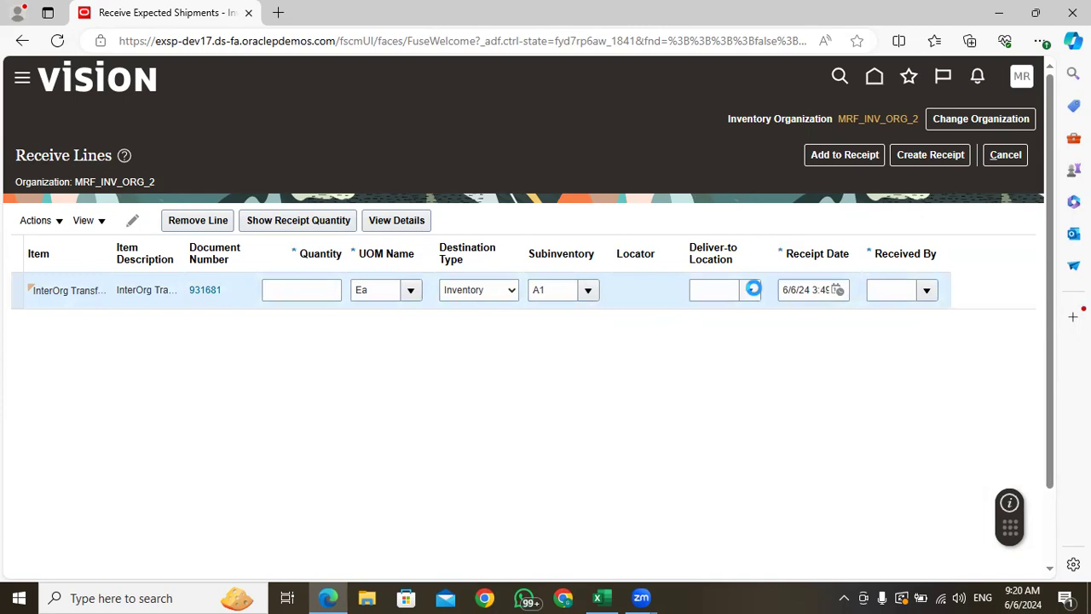
left_click(619, 431)
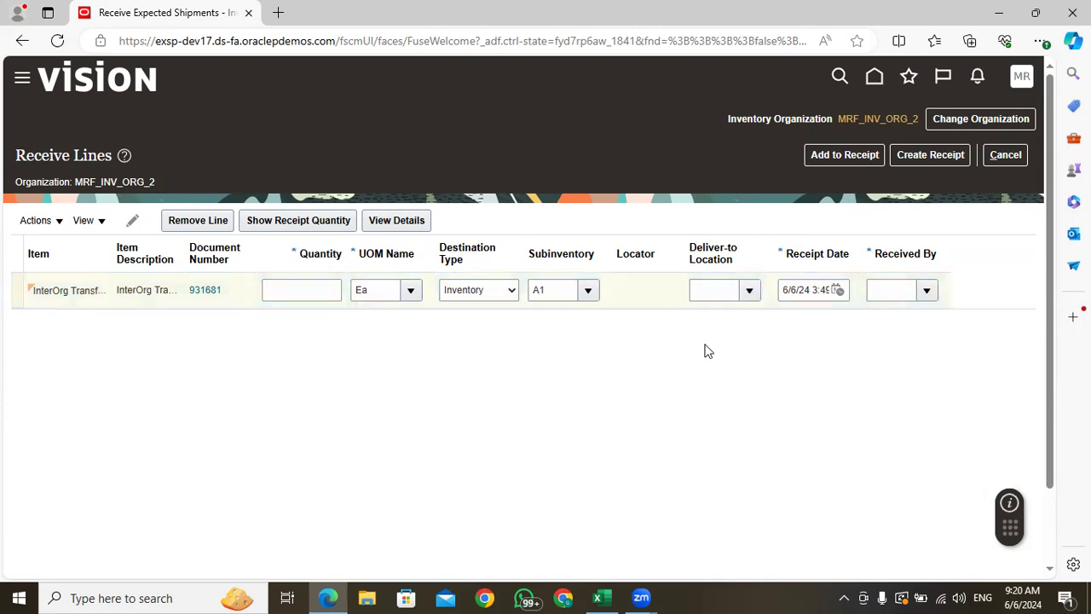
left_click(318, 292)
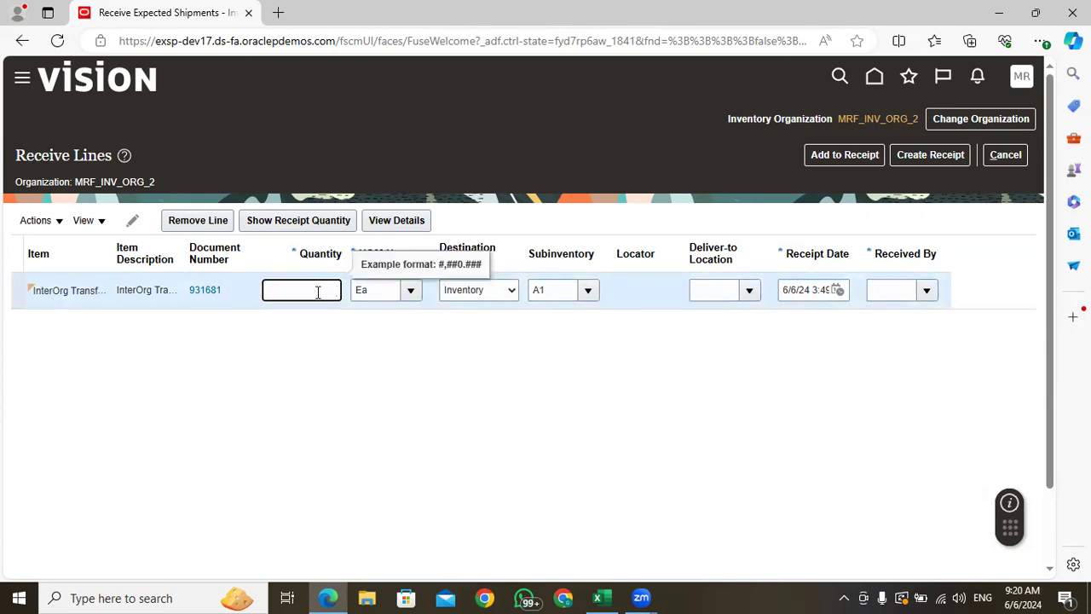
left_click(660, 421)
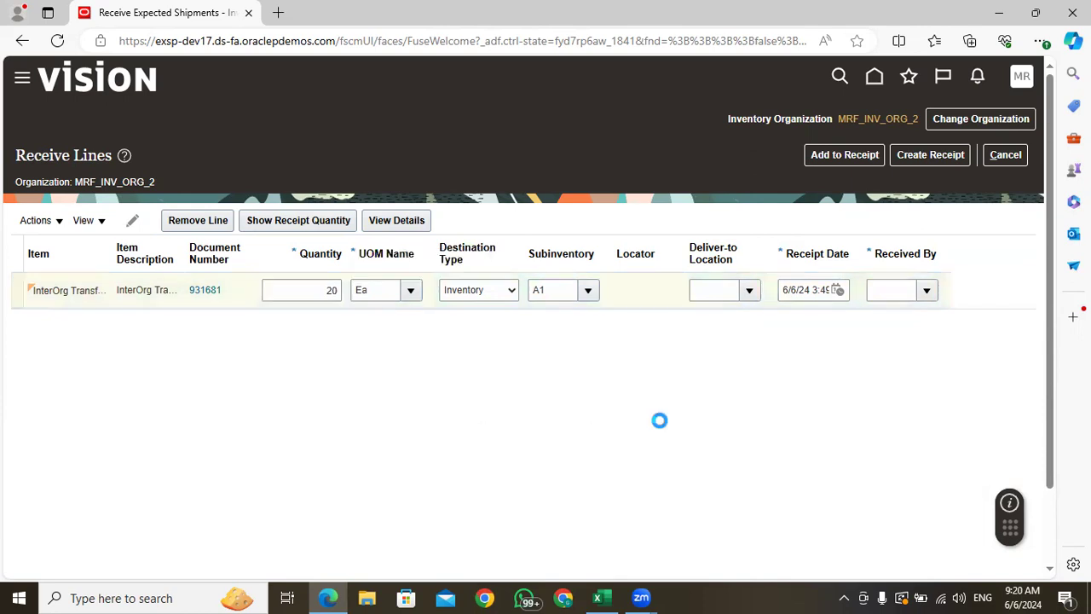
Look up the receiving employee by partial e-mail and select the matching Procurement US manager as Received By
left_click(926, 290)
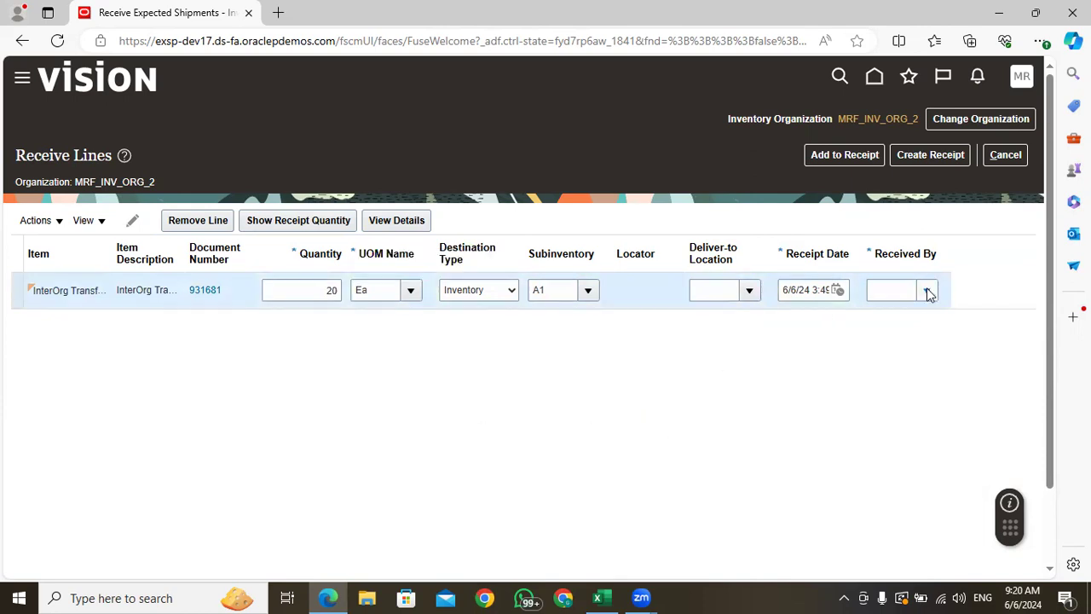
left_click(582, 317)
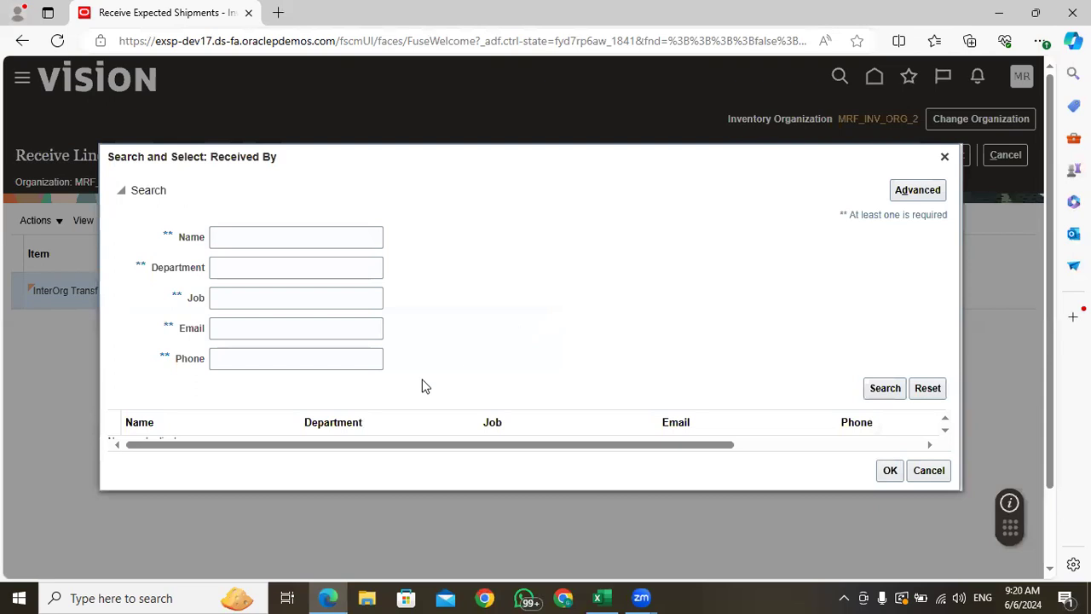
left_click(231, 330)
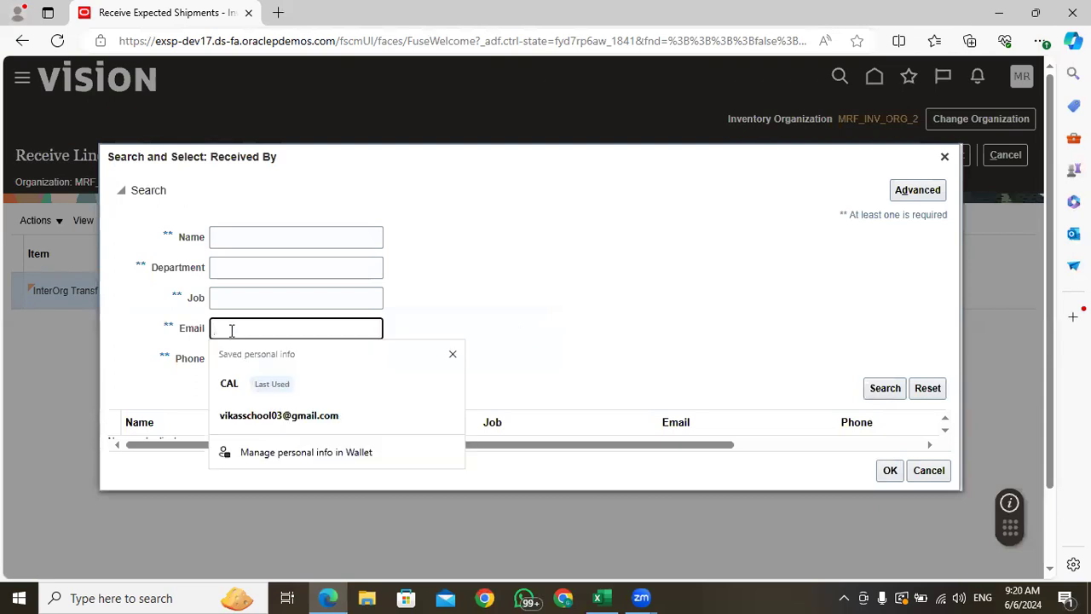
type("d")
key("Return")
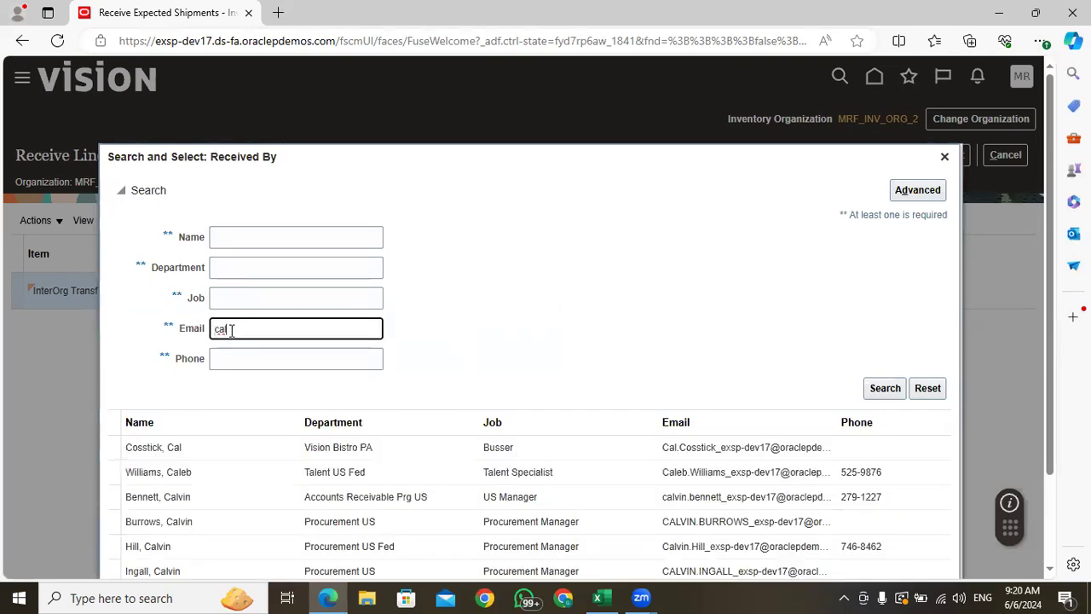
scroll(231, 516, "down", 2)
left_click(232, 516)
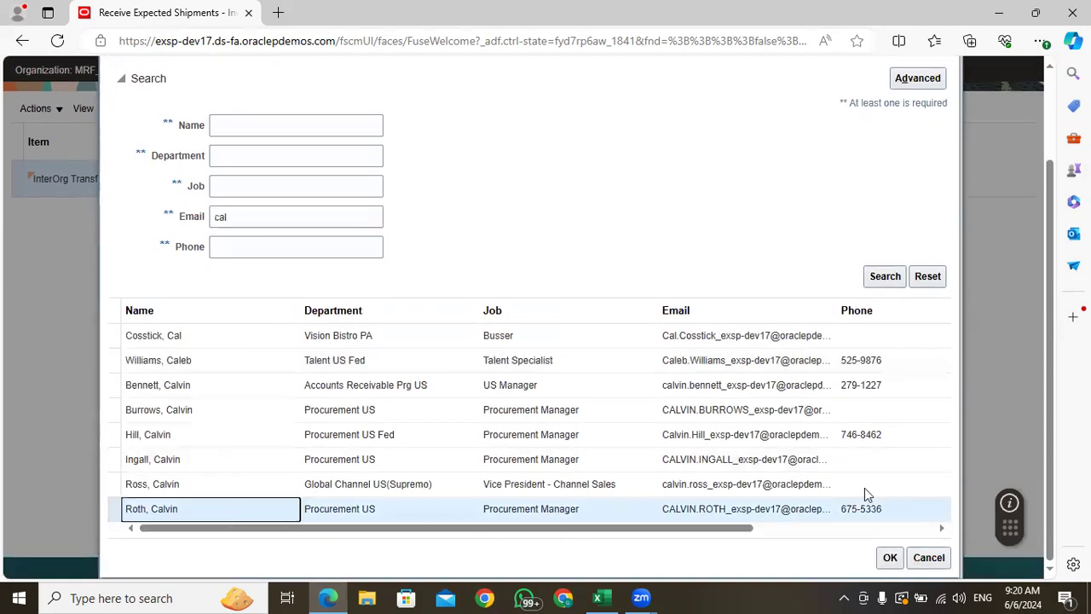
left_click(890, 558)
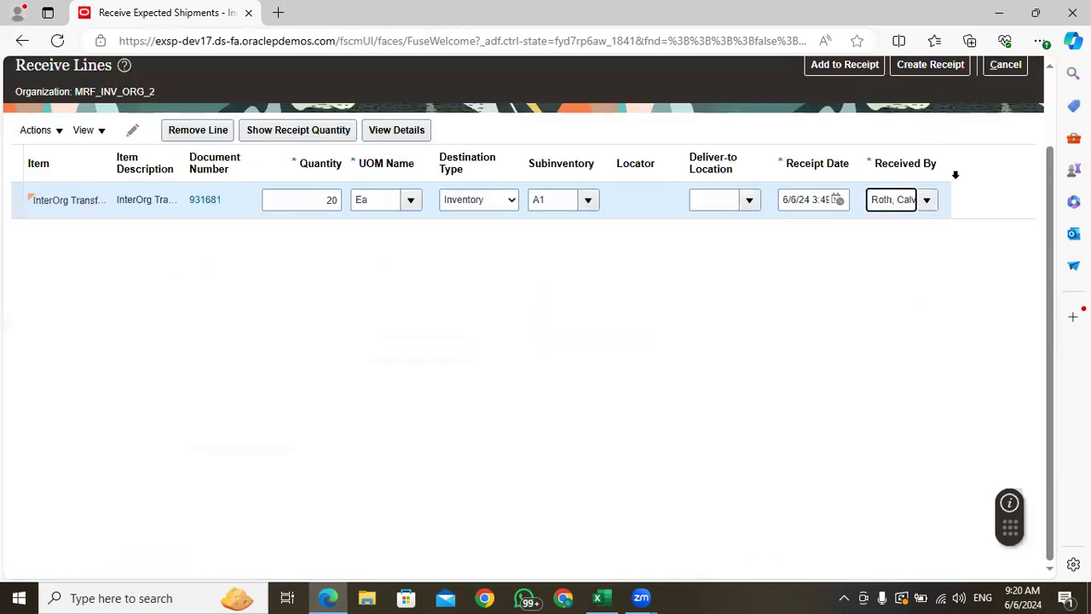
Create a receipt from the line and enter 12345 as the receipt number
scroll(625, 223, "up", 2)
left_click(701, 380)
left_click(926, 159)
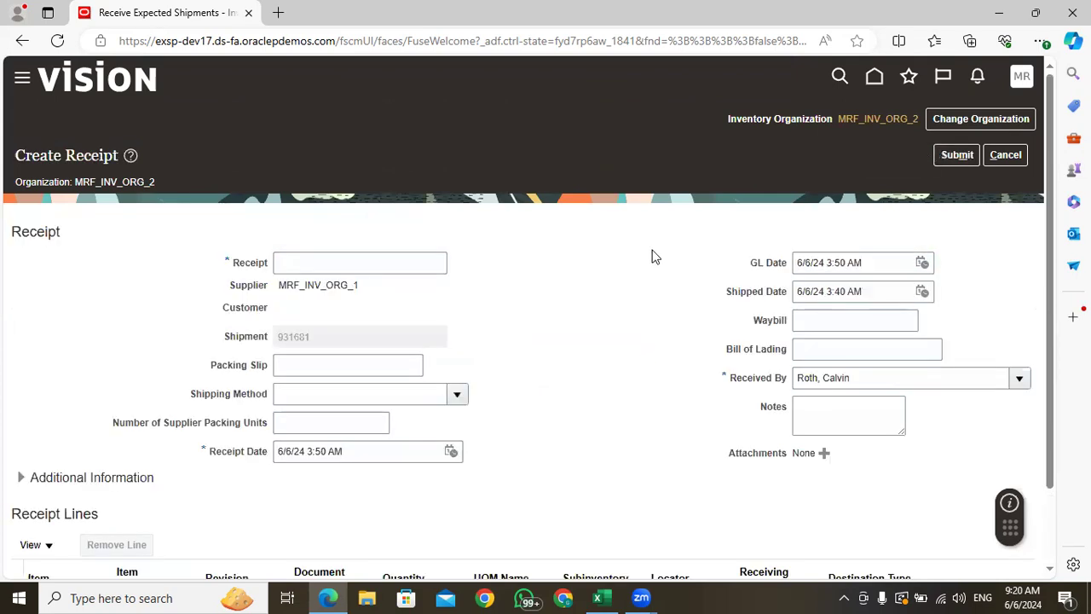
left_click(316, 260)
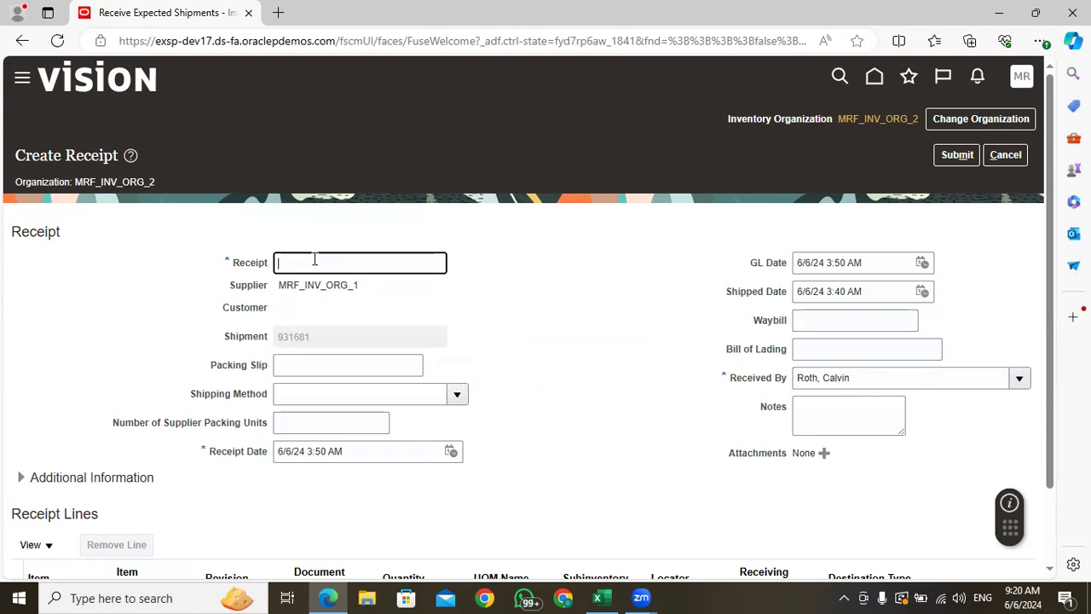
type("12345")
left_click_drag(324, 266, 271, 269)
left_click(514, 308)
scroll(541, 299, "down", 2)
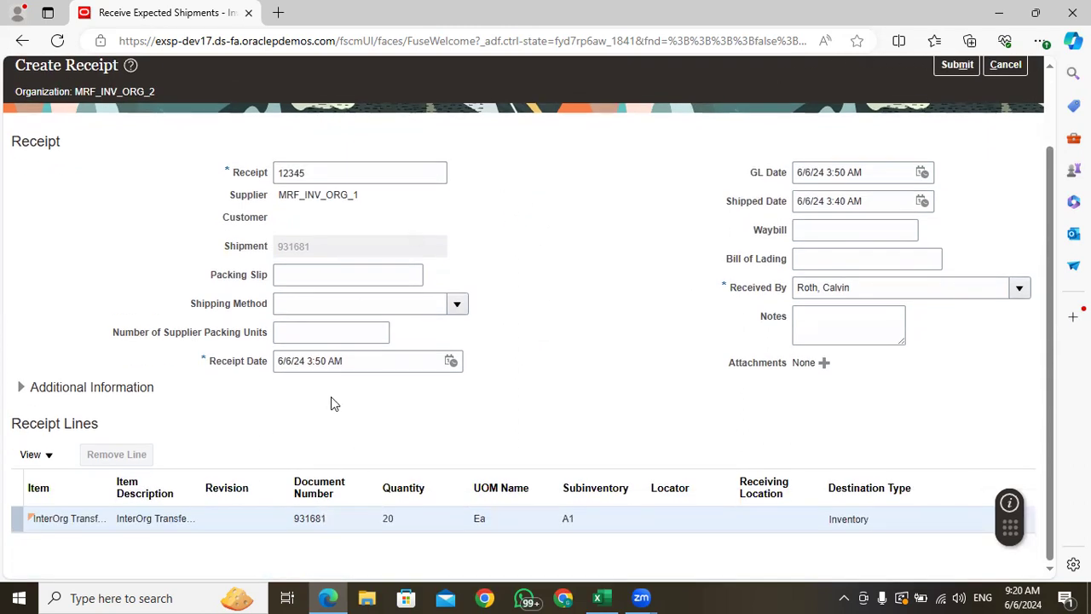
Examine the receipt's optional Shipping Method, Waybill and Bill of Lading fields without filling them in
left_click(457, 305)
left_click(597, 322)
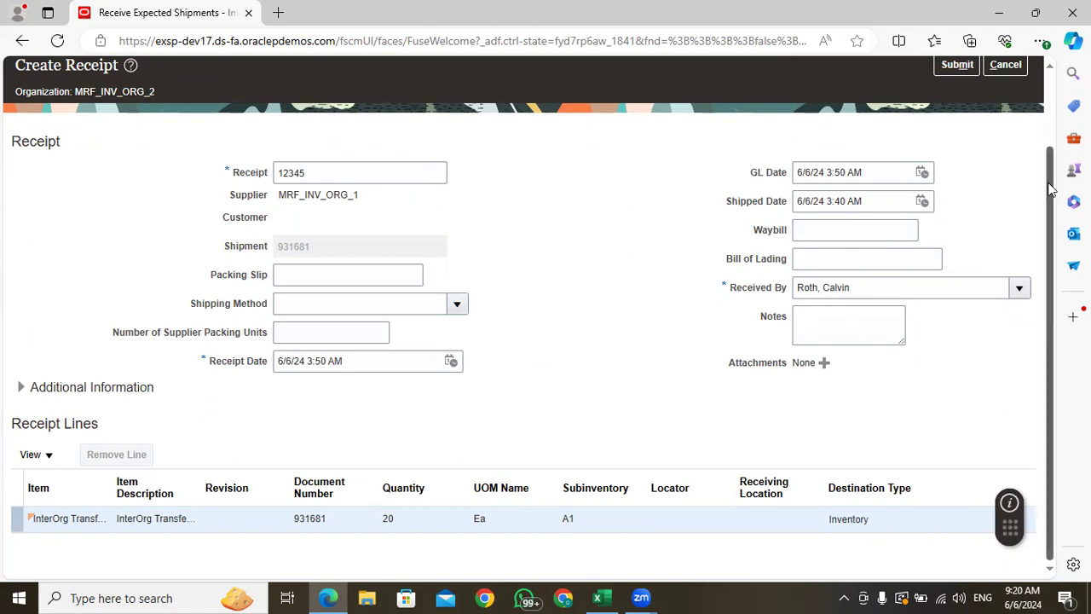
left_click(807, 262)
left_click(811, 226)
left_click(806, 258)
left_click(300, 304)
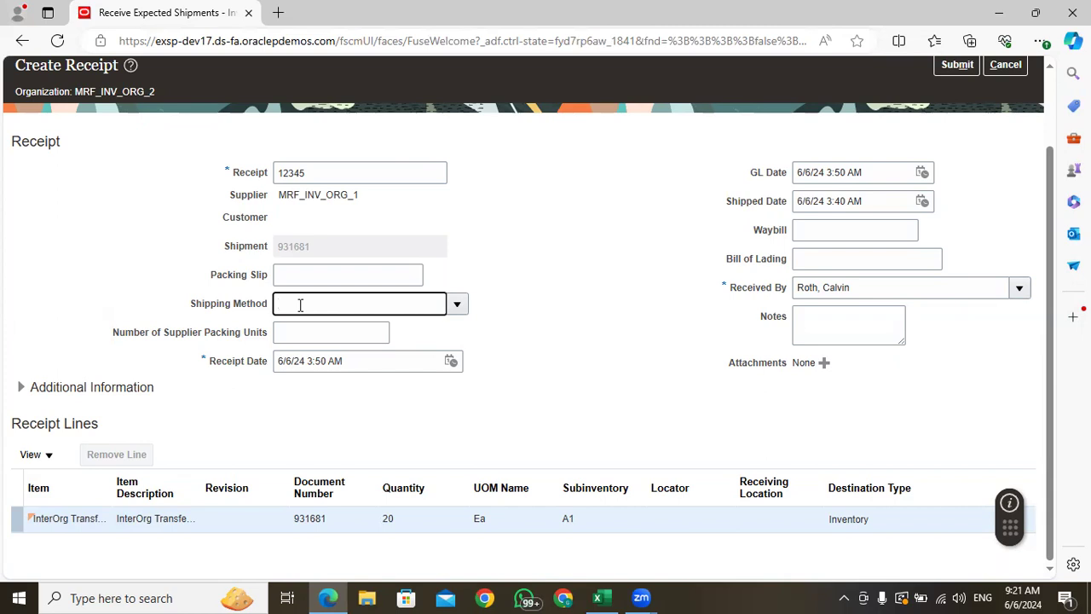
left_click(828, 256)
left_click(649, 391)
left_click(815, 258)
left_click(635, 334)
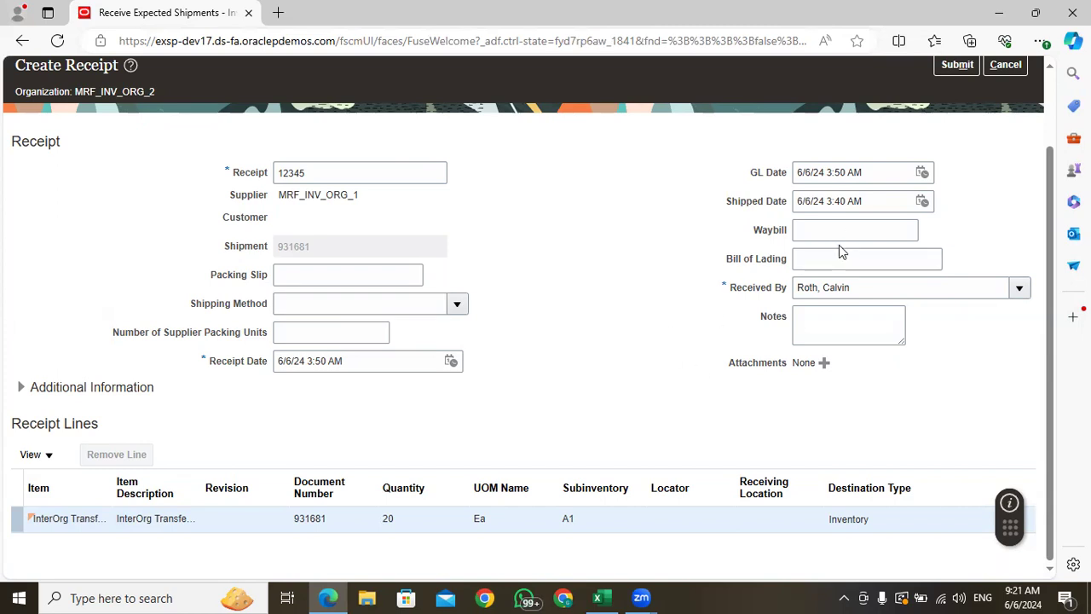
left_click(832, 258)
left_click(623, 344)
Submit the receipt and copy its number from the confirmation before closing it
scroll(623, 356, "up", 2)
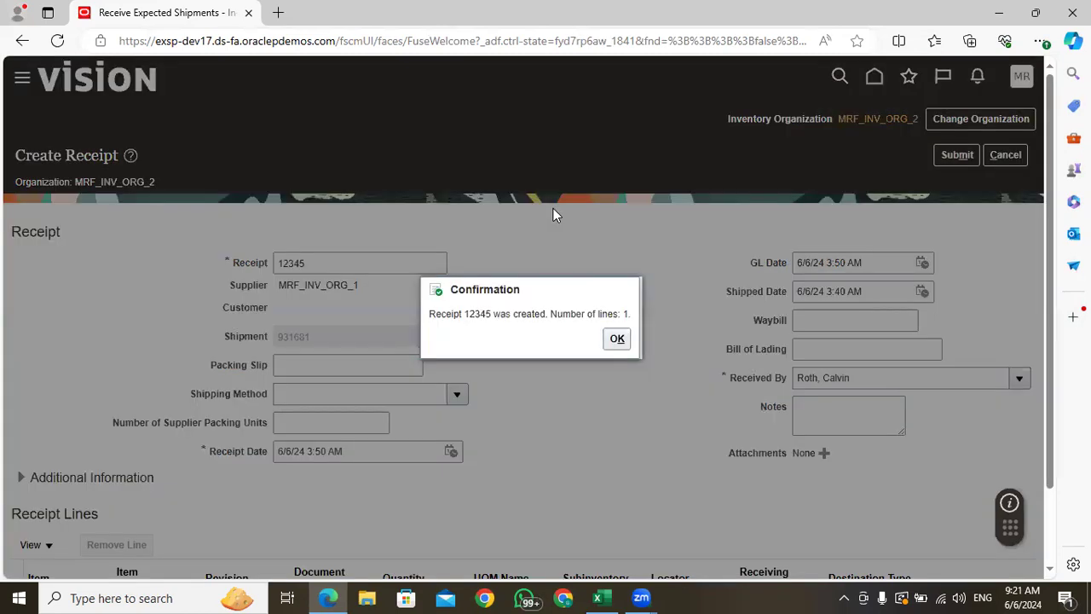
double_click(476, 314)
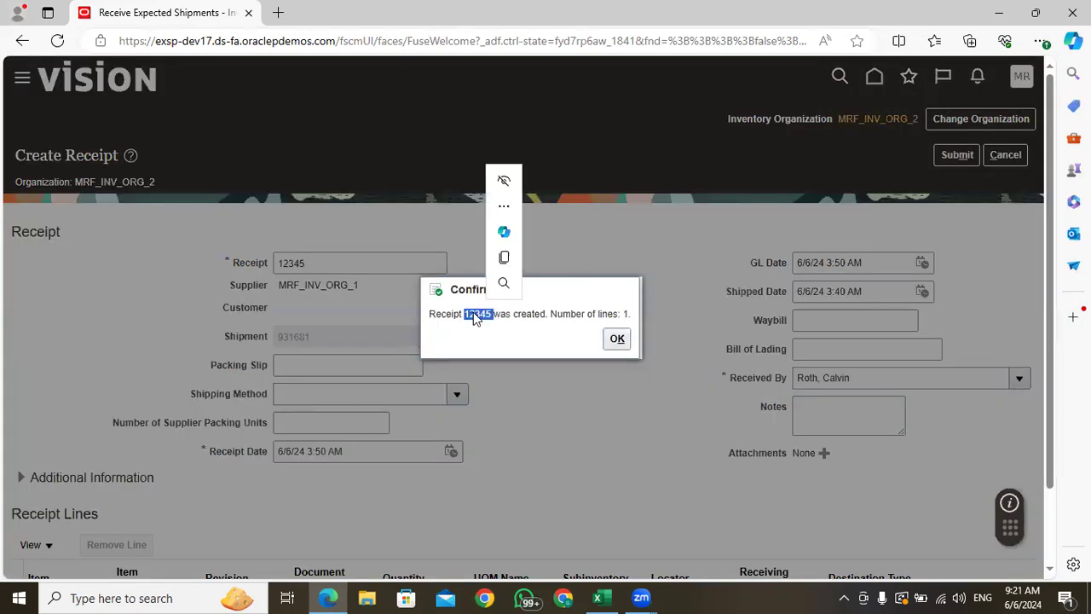
right_click(475, 314)
left_click(512, 30)
left_click(616, 349)
Finish receiving expected shipments and return to the Inventory Management overview
left_click(1013, 161)
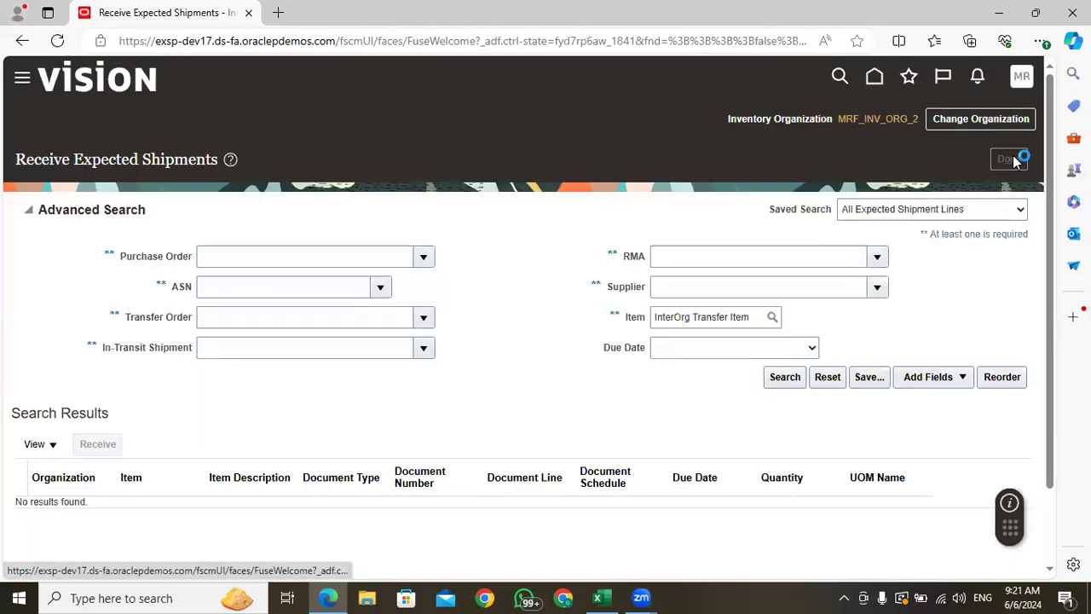
scroll(583, 404, "down", 3)
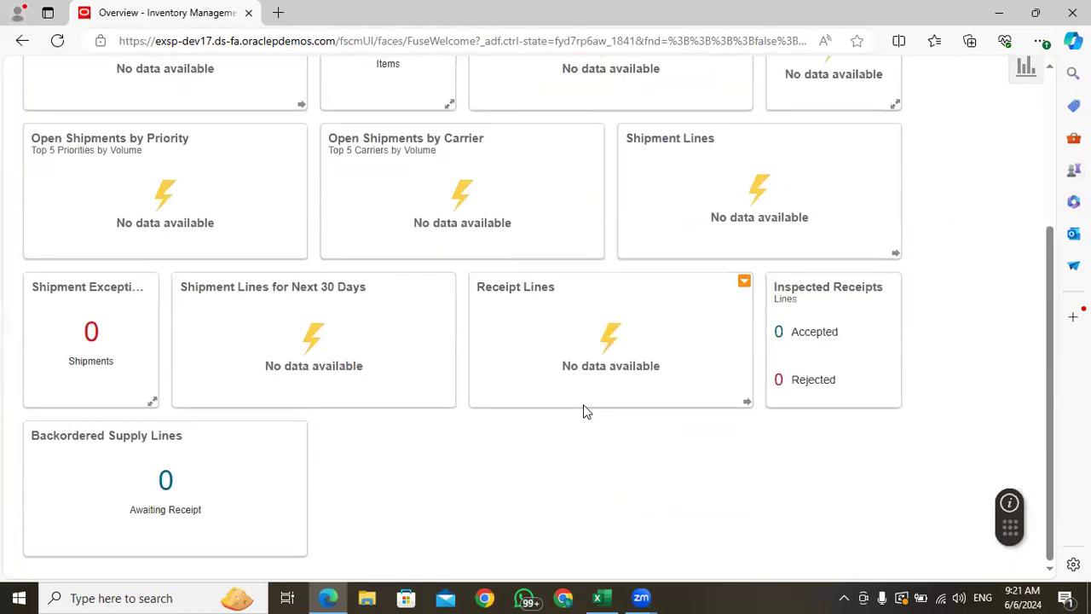
Show the Inventory tasks and search Manage Item Quantities for InterOrg Transfer Item's on-hand quantity in MRF_INV_ORG_2
scroll(729, 433, "up", 3)
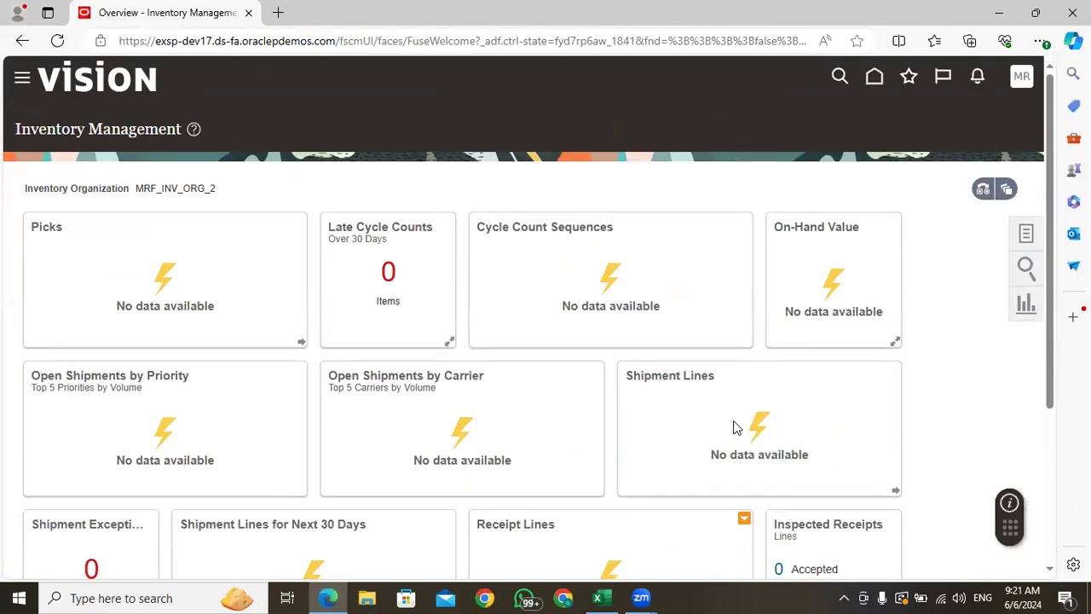
left_click(1026, 233)
left_click(972, 114)
left_click(967, 136)
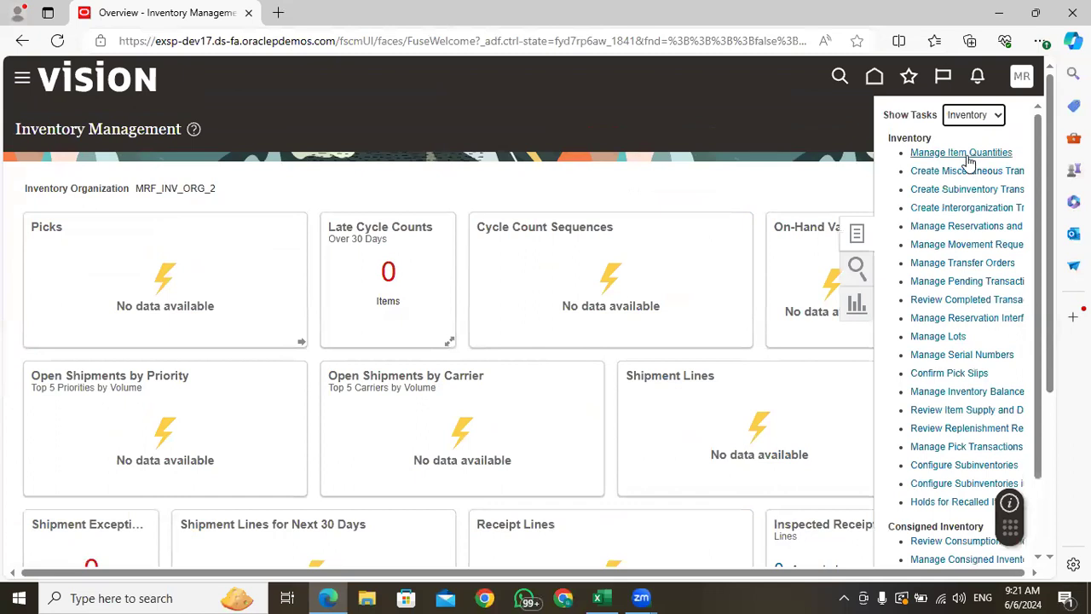
left_click(968, 154)
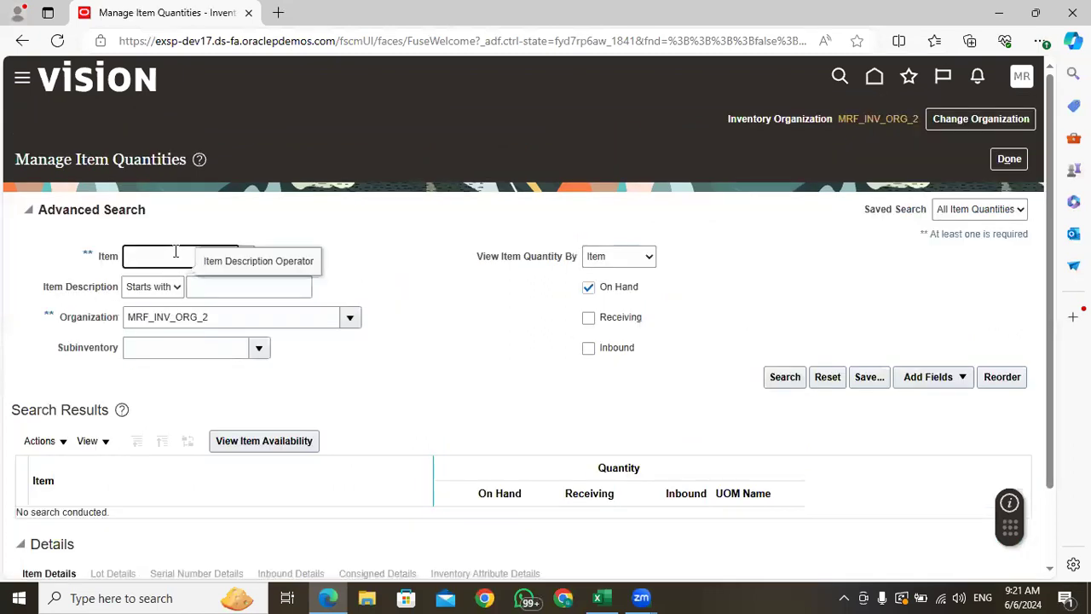
type("Intero")
left_click(774, 379)
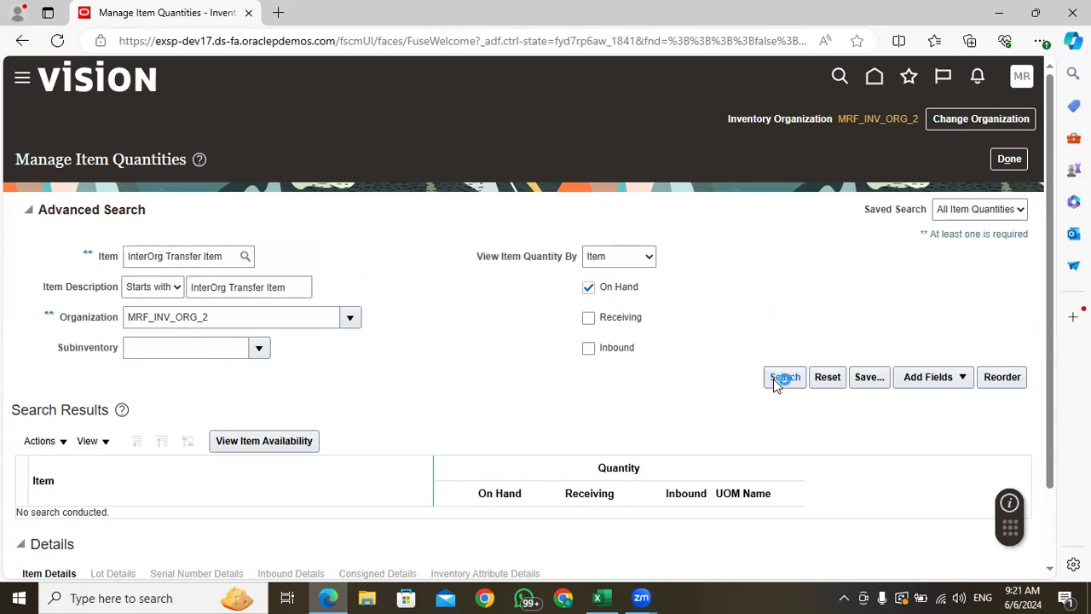
double_click(517, 392)
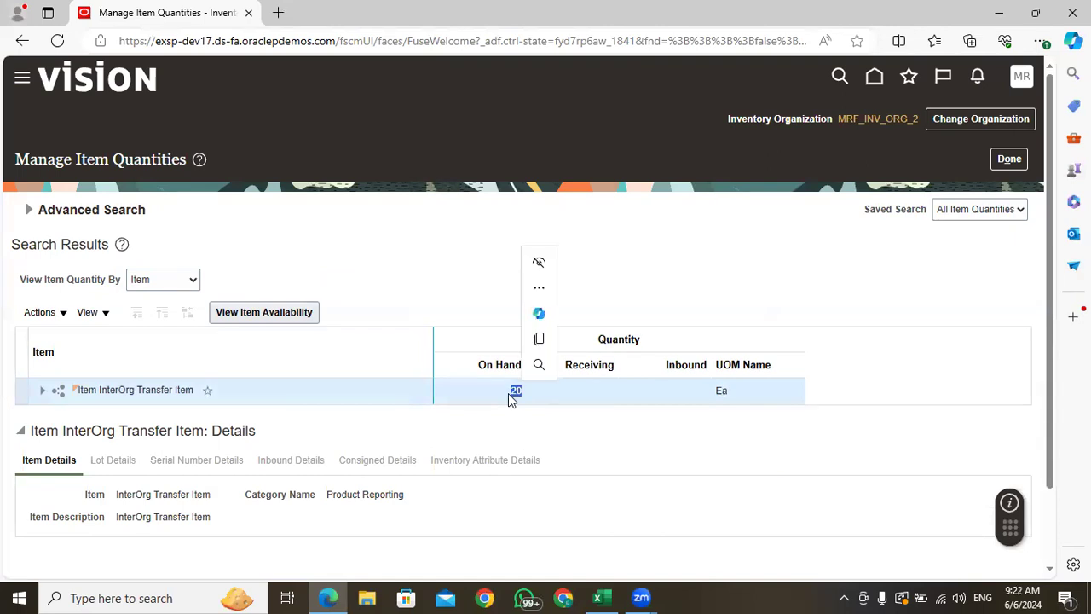
left_click(901, 122)
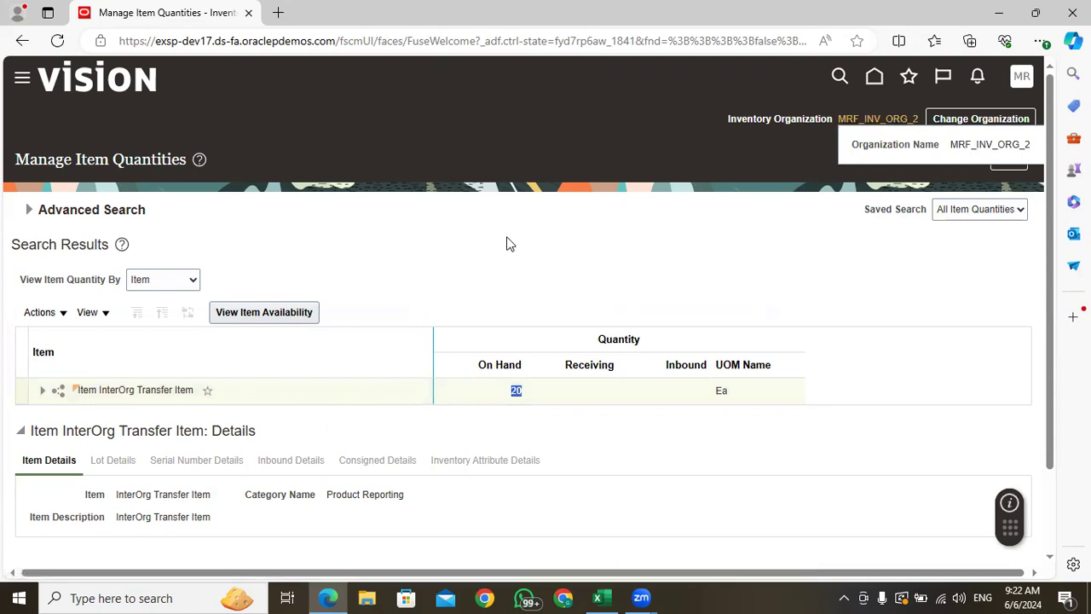
Expand the item's quantity down to organization MRF_INV_ORG_2 and subinventory A1, inspect the details, and return to the overview
left_click(44, 392)
left_click(46, 394)
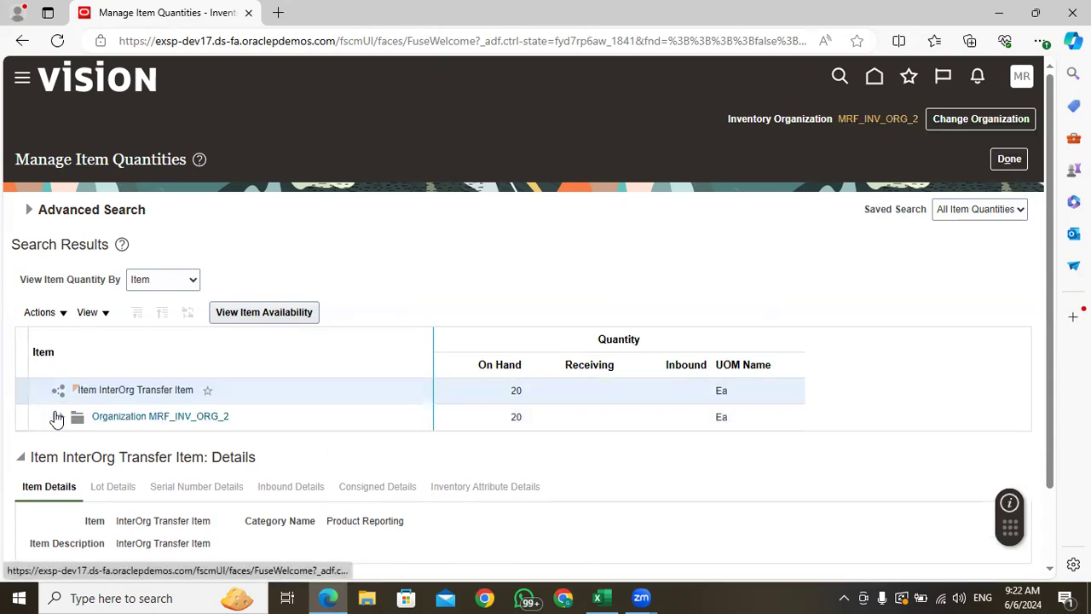
left_click(59, 421)
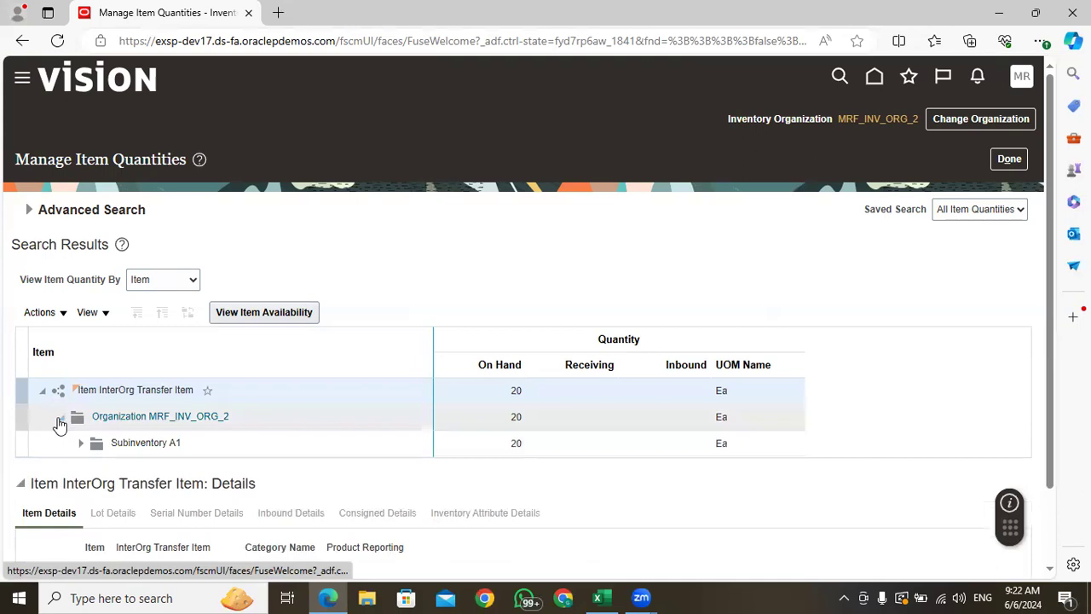
left_click(226, 442)
scroll(555, 421, "down", 2)
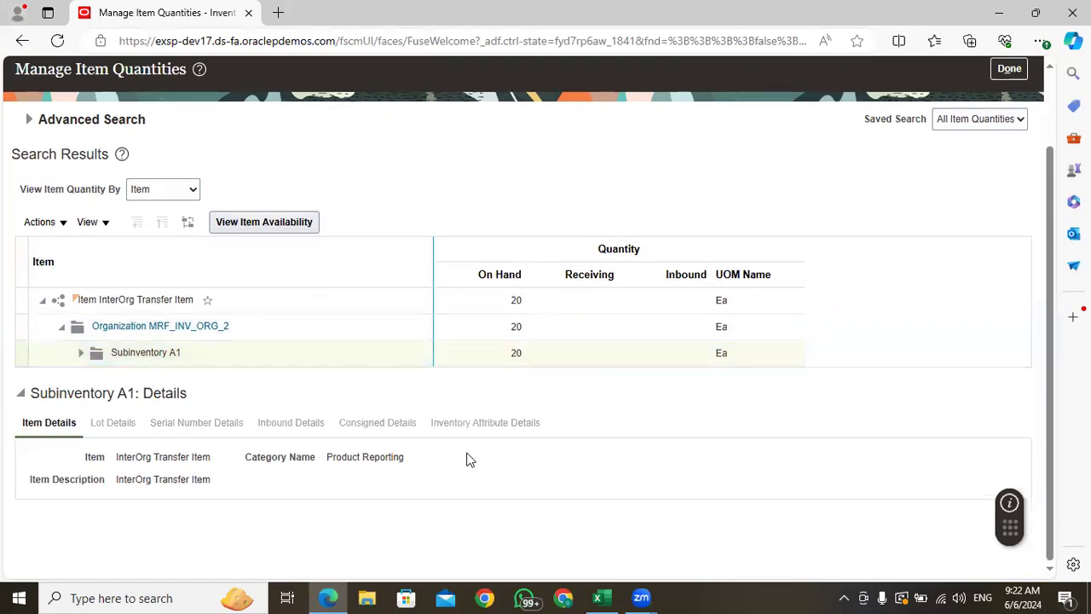
scroll(991, 124, "up", 2)
left_click(1010, 159)
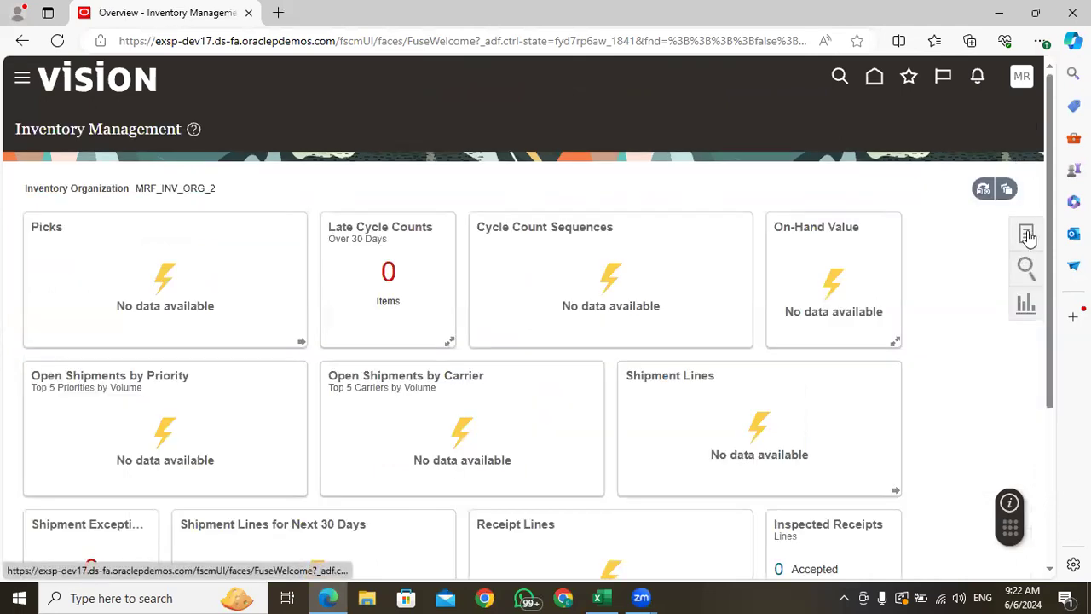
Search Review Completed Transactions for MRF_INV_ORG_2 transactions dated 6/6/24, leaving the item unspecified
left_click(1027, 236)
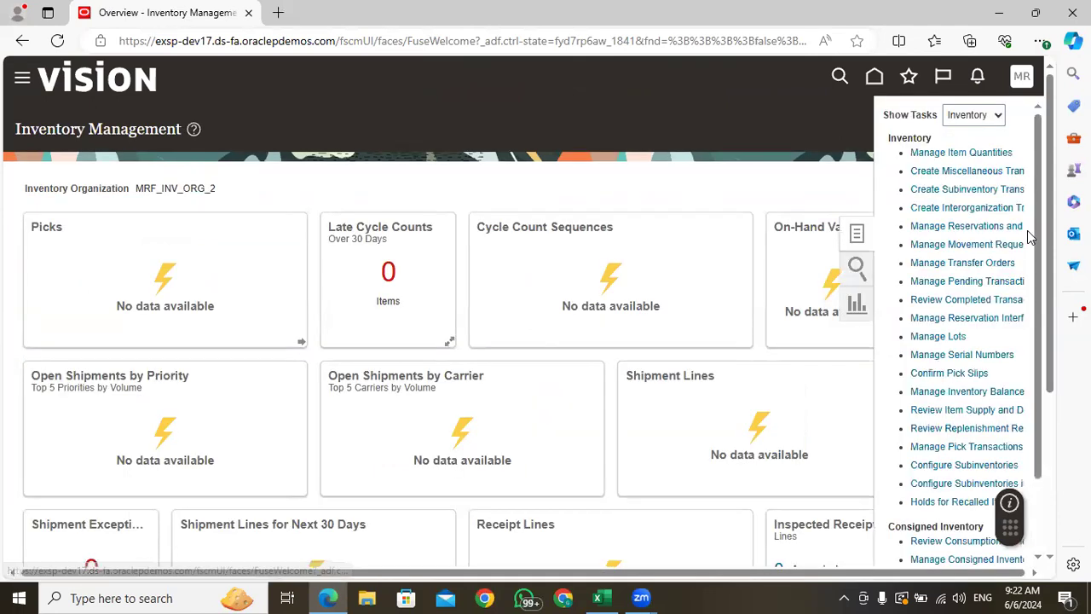
left_click(973, 301)
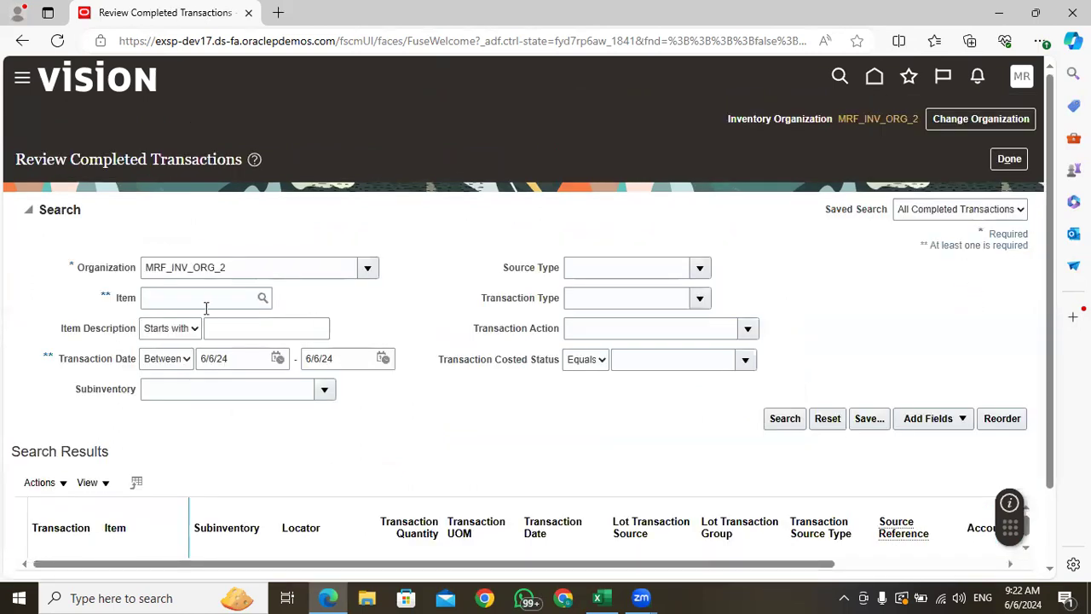
left_click(237, 359)
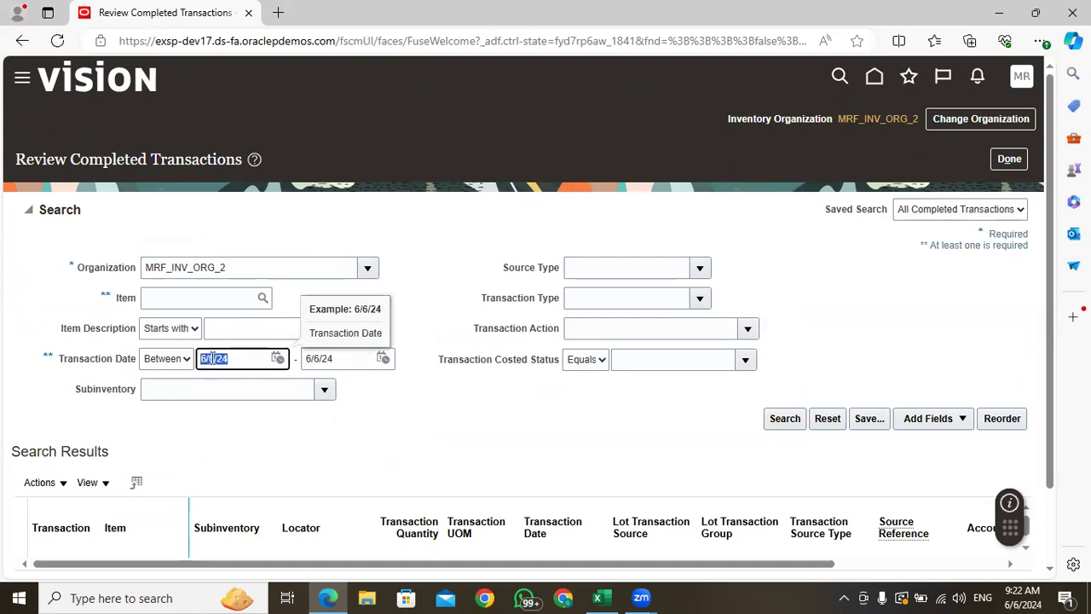
left_click(234, 360)
left_click_drag(234, 360, 212, 360)
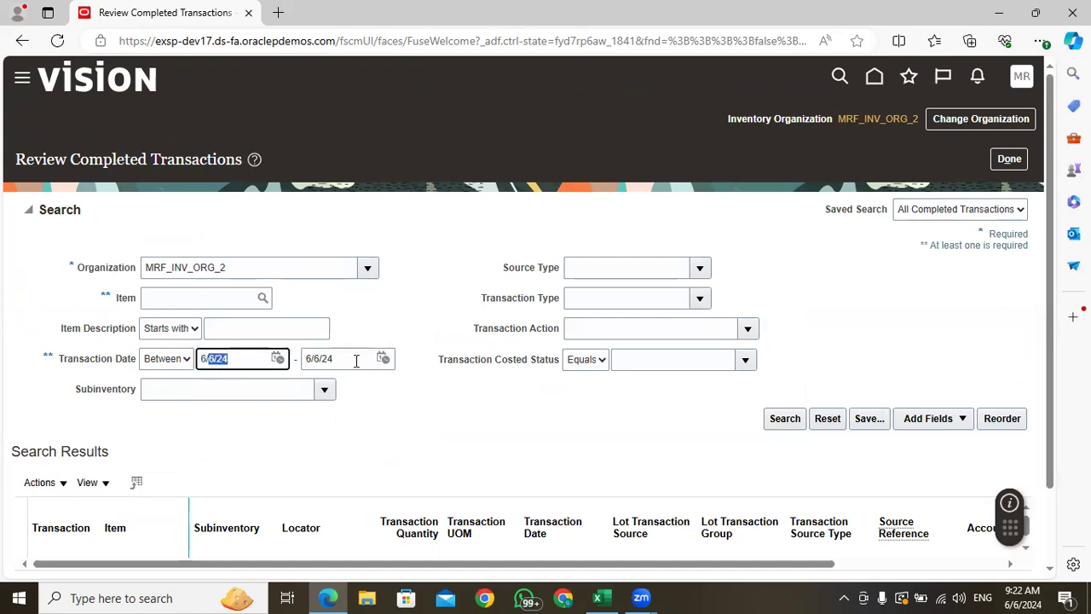
left_click(356, 361)
left_click(401, 426)
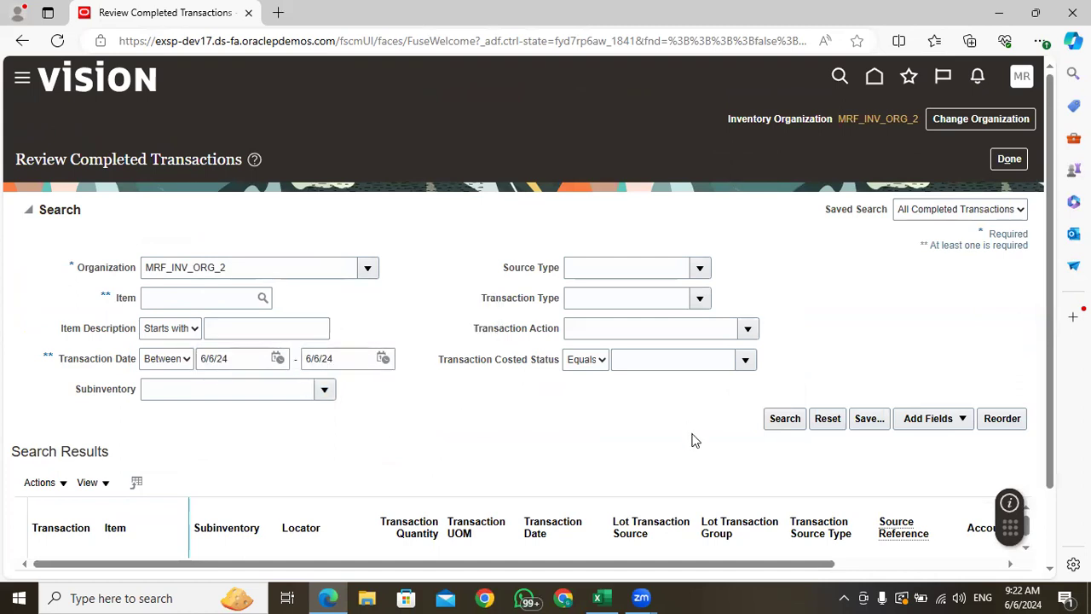
left_click(783, 421)
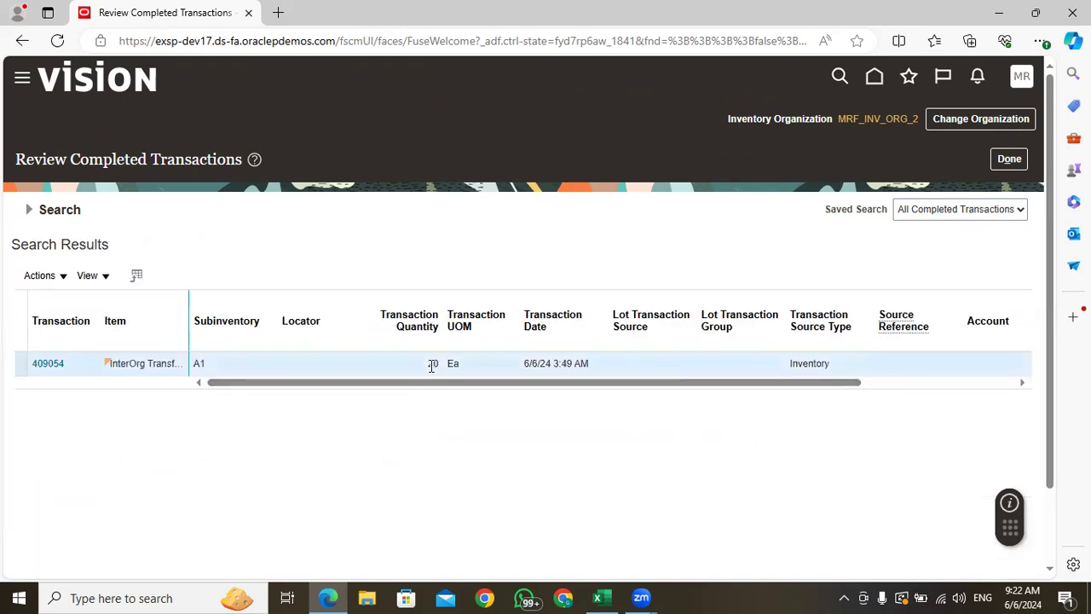
Examine the transaction quantity and the remaining columns of the InterOrg Transfer Item transaction in subinventory A1
double_click(434, 364)
left_click(456, 474)
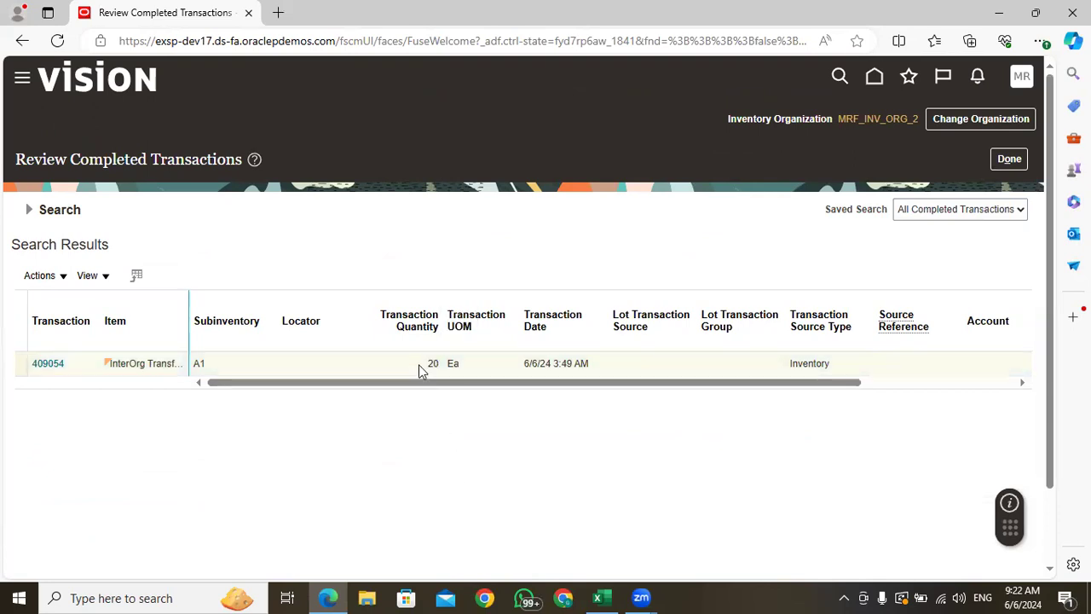
double_click(440, 365)
left_click(458, 420)
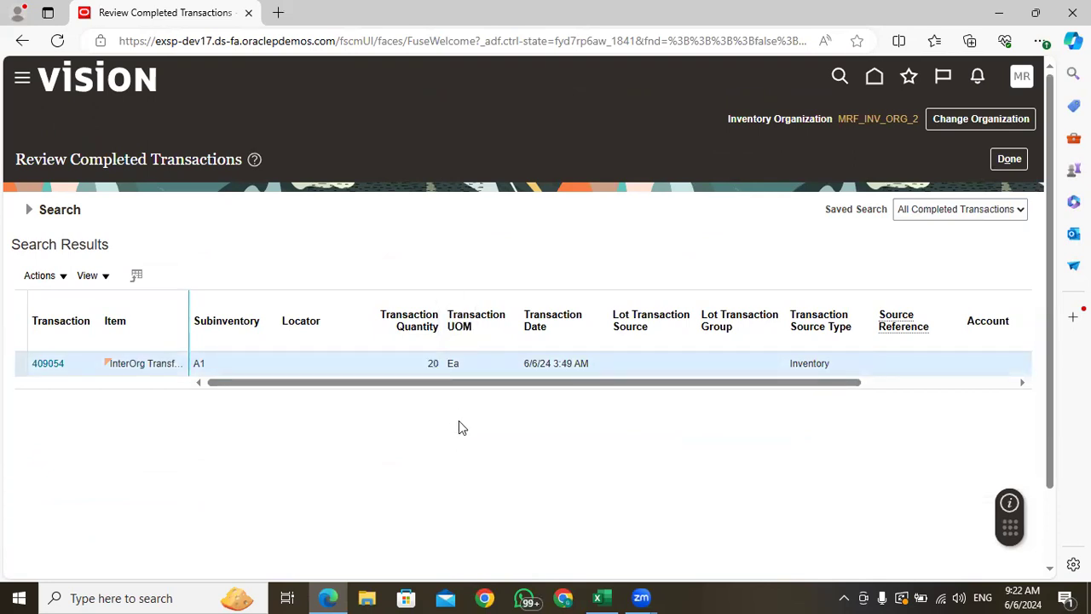
left_click(433, 363)
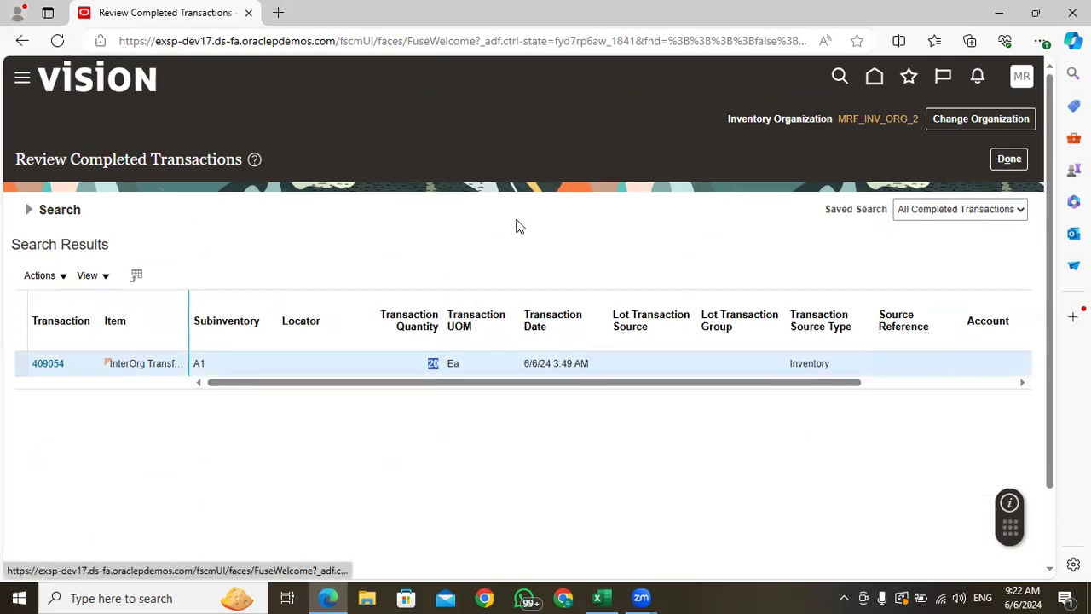
left_click(440, 370)
double_click(433, 364)
left_click(562, 475)
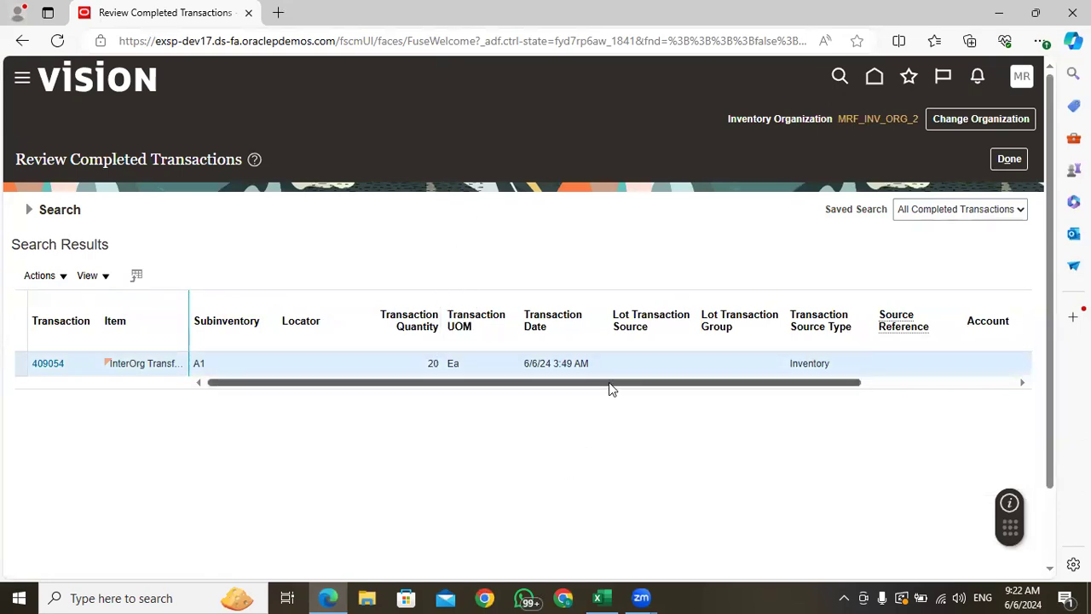
scroll(609, 381, "right", 3)
left_click_drag(370, 385, 85, 378)
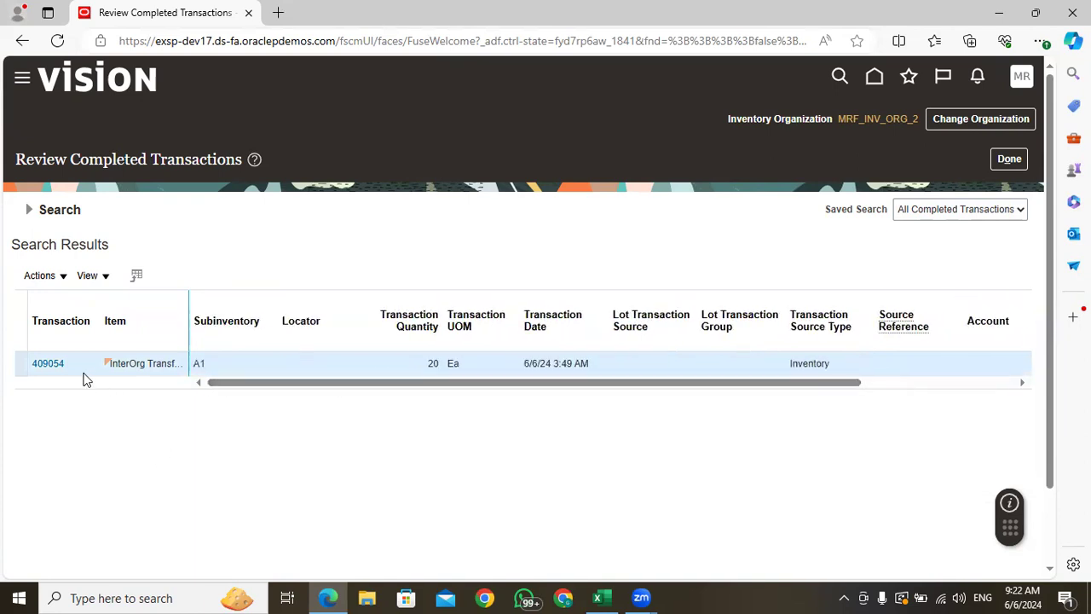
Open the transaction's details, check its in-transit, receipt and costed status information, and return to the Inventory Management overview
left_click(52, 364)
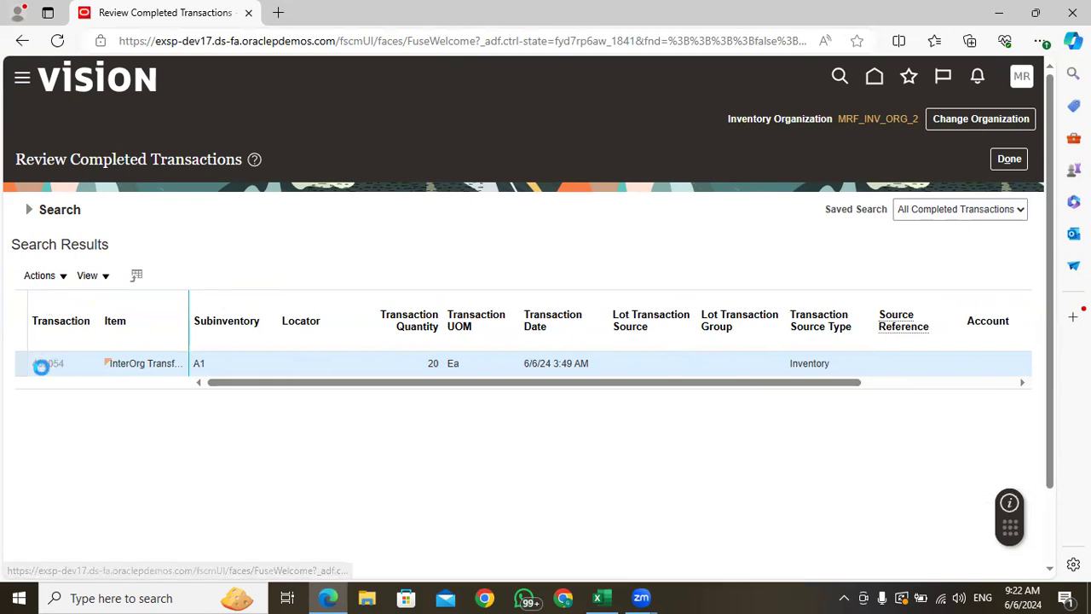
scroll(437, 362, "down", 10)
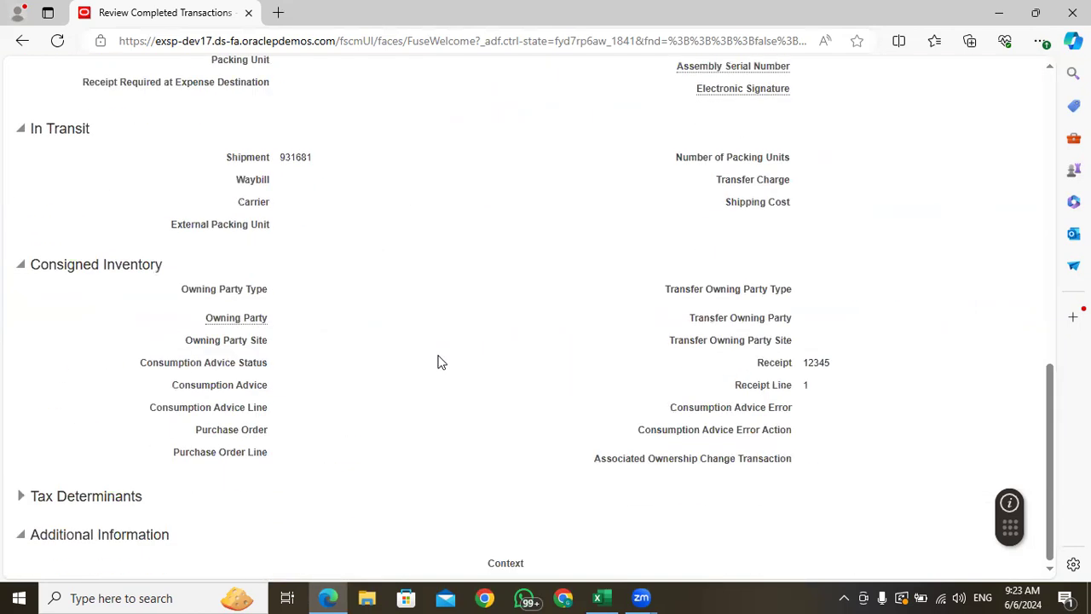
scroll(439, 375, "up", 5)
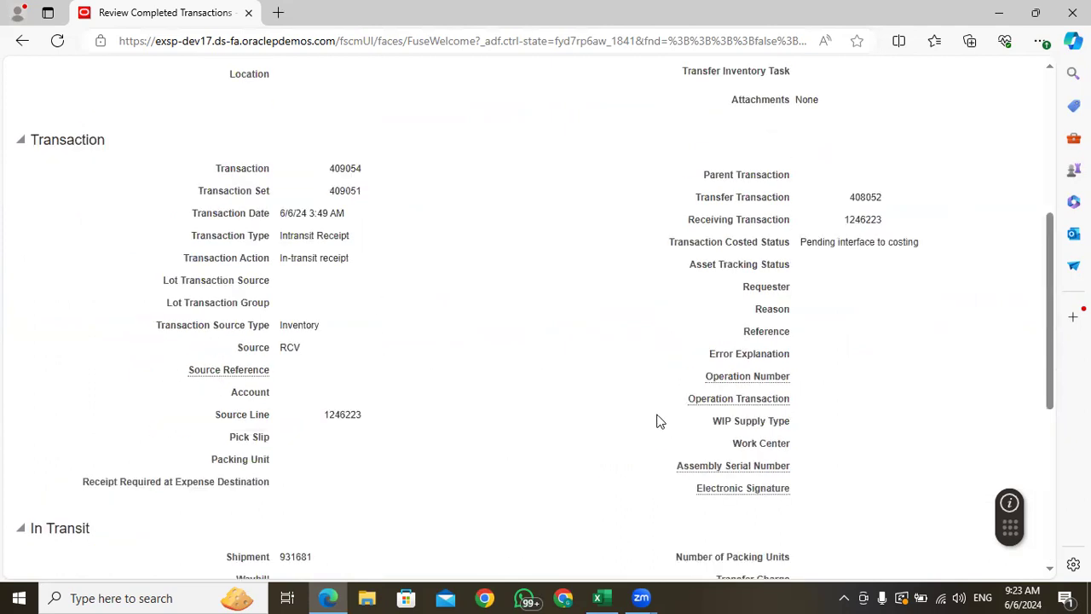
left_click_drag(921, 245, 798, 245)
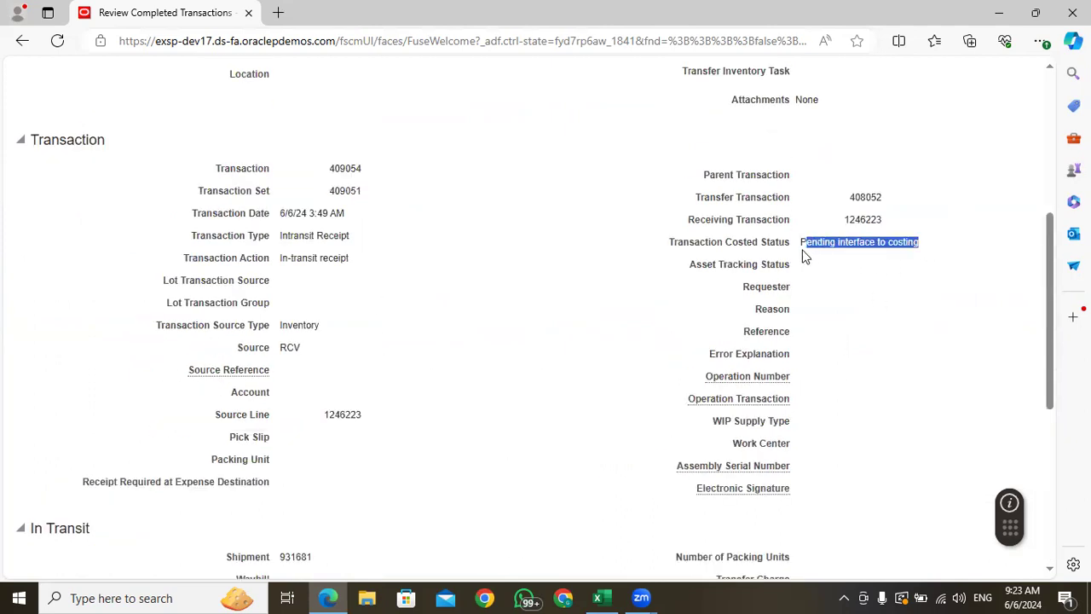
left_click(882, 303)
left_click_drag(922, 245, 804, 266)
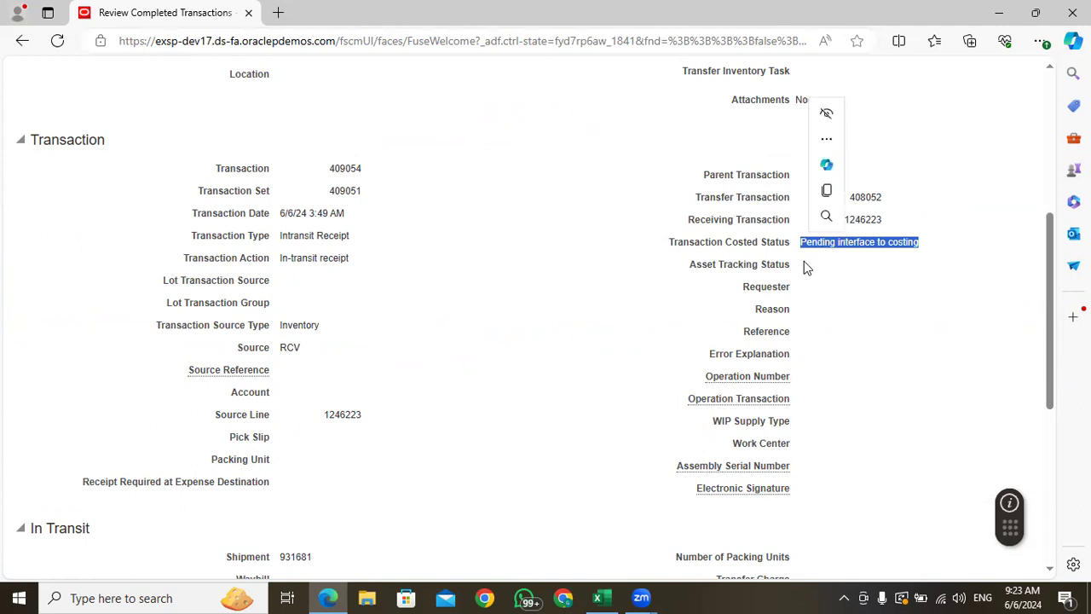
left_click(824, 313)
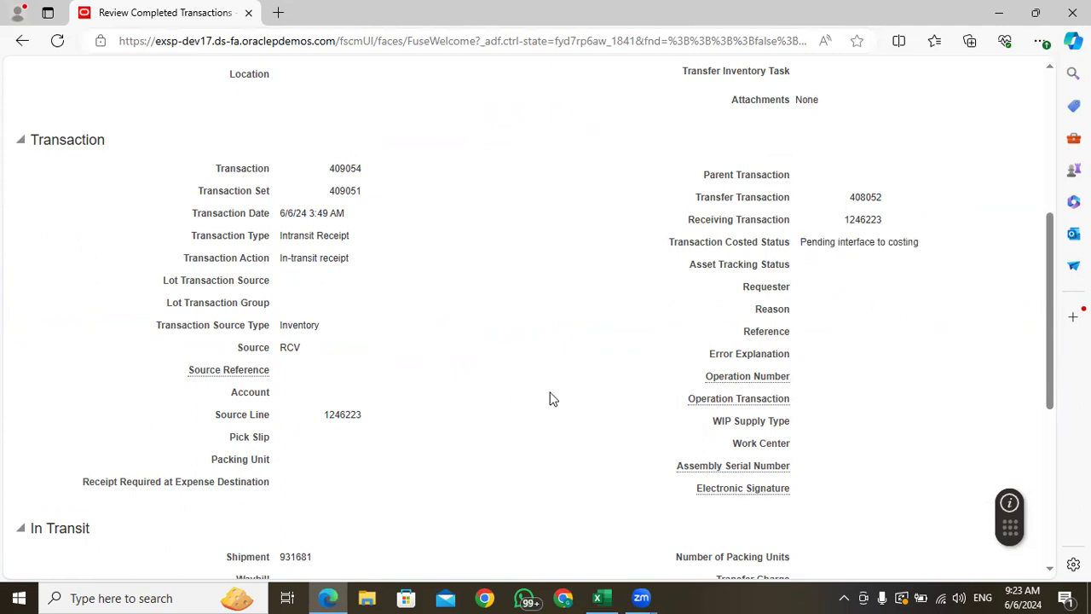
left_click_drag(920, 246, 799, 245)
left_click(457, 420)
scroll(461, 416, "up", 5)
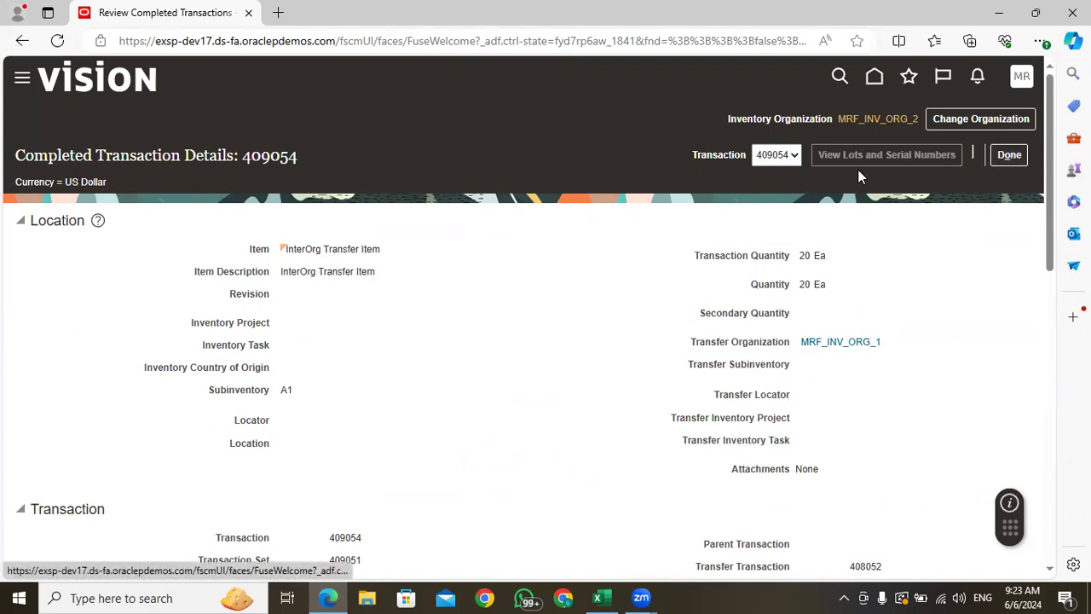
left_click(1003, 158)
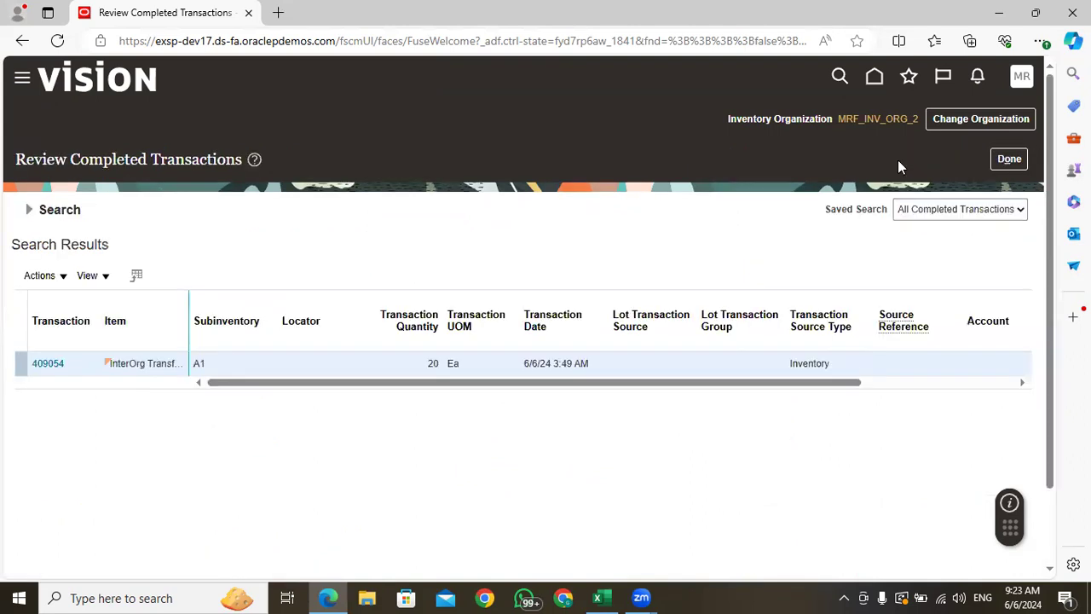
left_click(1007, 160)
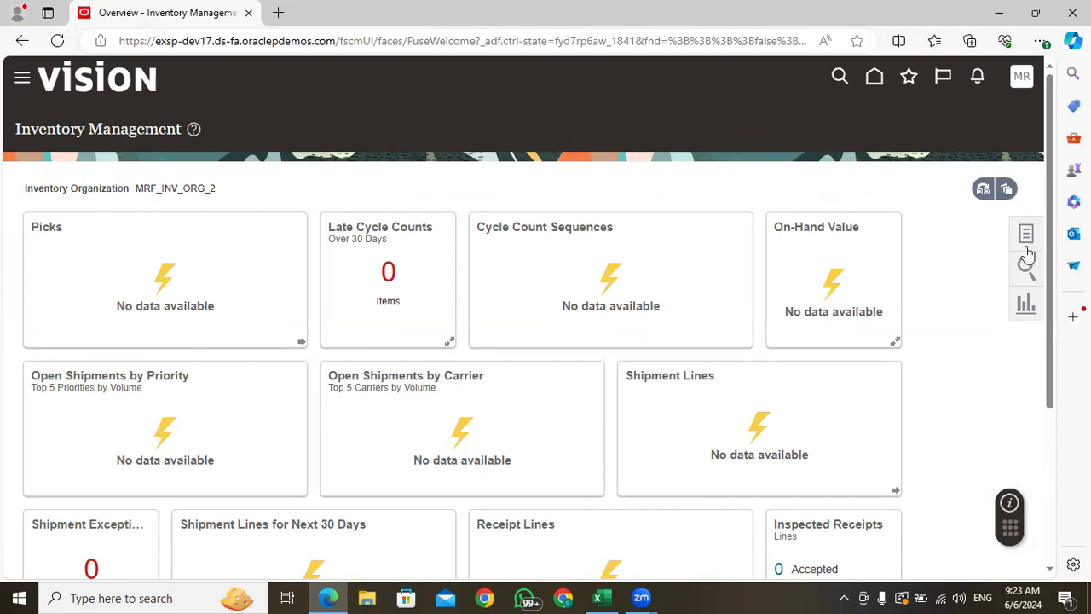
Switch the inventory organization to MRF_INV_ORG_1 and open Manage Item Quantities
left_click(981, 191)
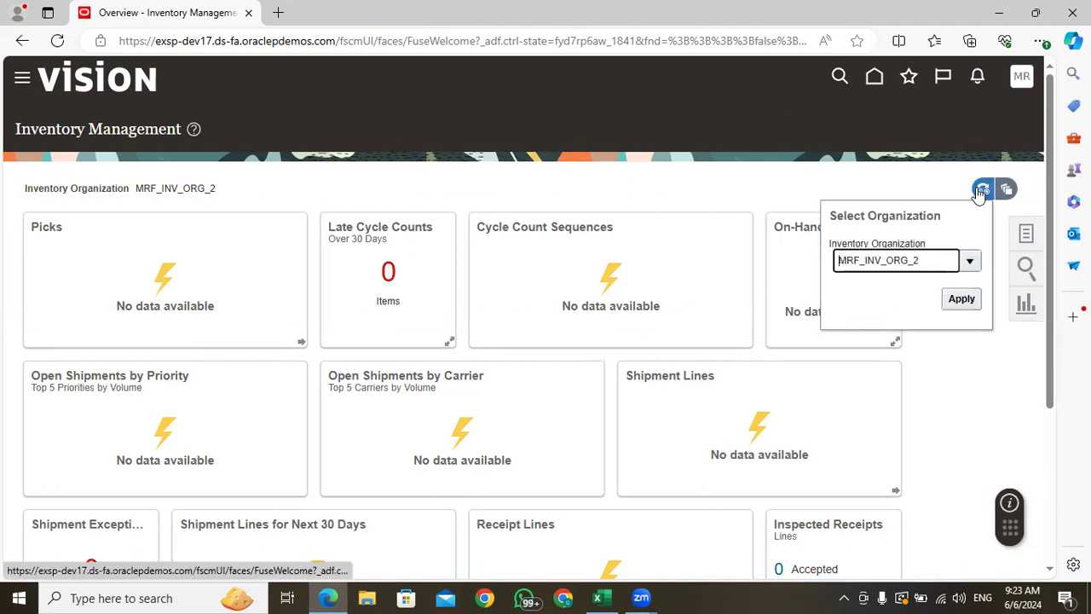
key("BackSpace")
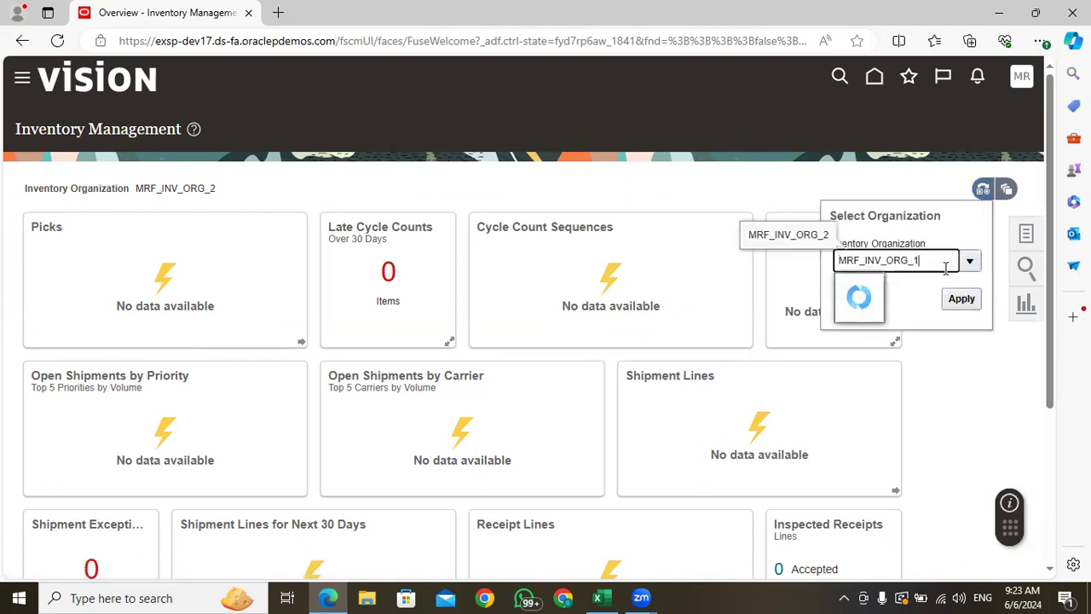
type("1")
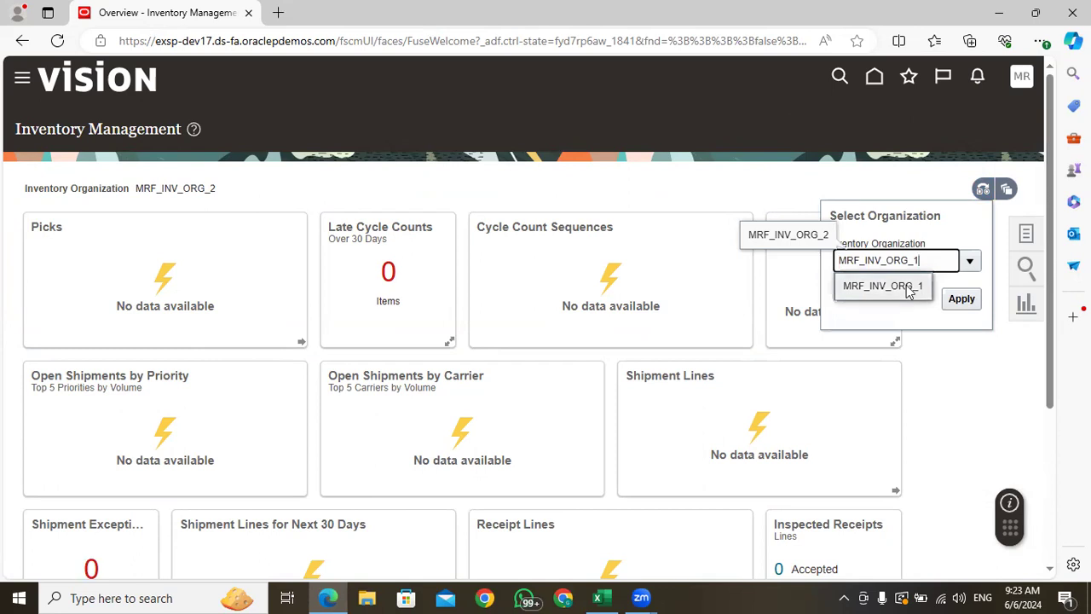
left_click(912, 285)
left_click(962, 299)
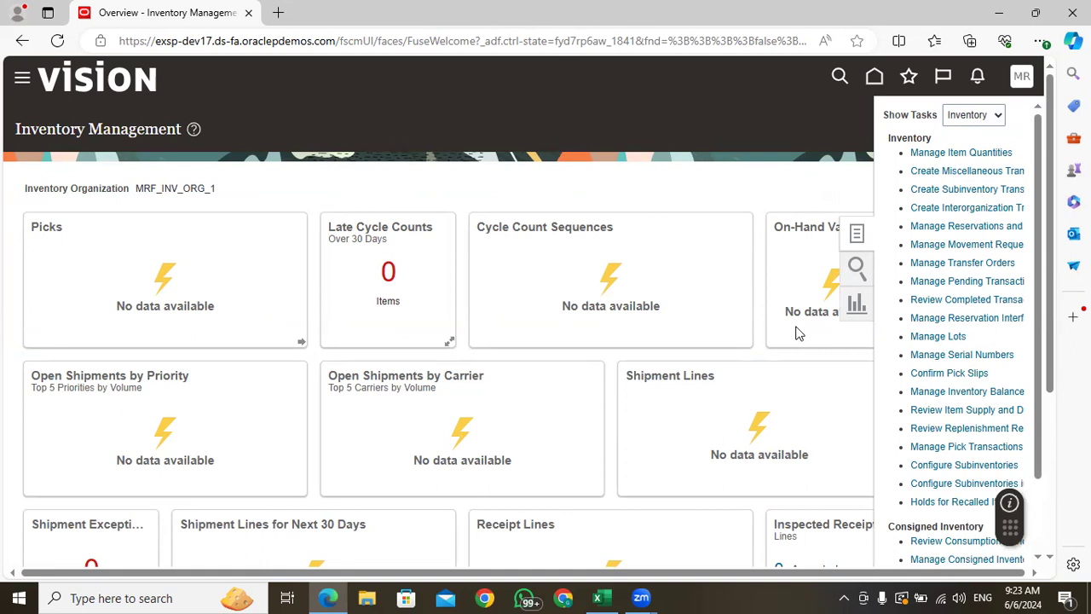
left_click(970, 151)
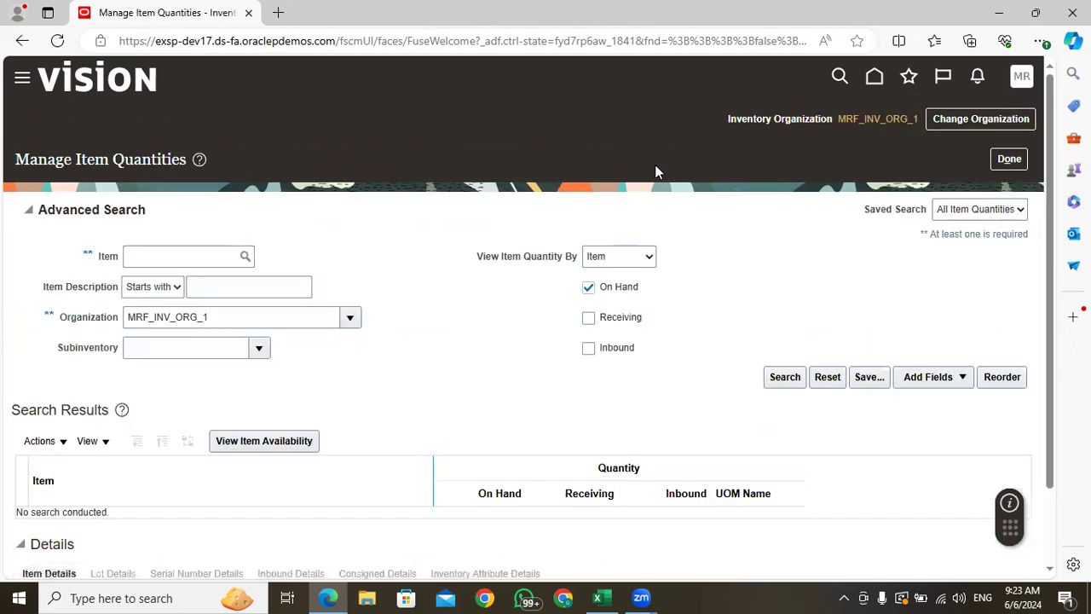
Search the on-hand quantity of InterOrg Transfer Item in MRF_INV_ORG_1, expand the organization to subinventory level, and return to the Inventory Management overview
left_click(167, 260)
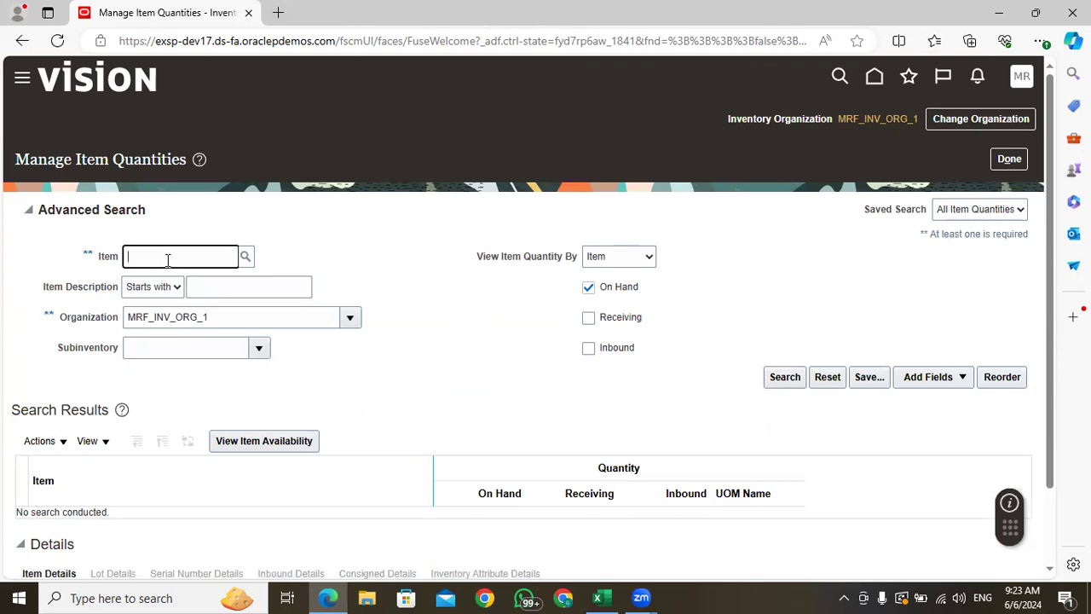
type("Interorg")
key("Tab")
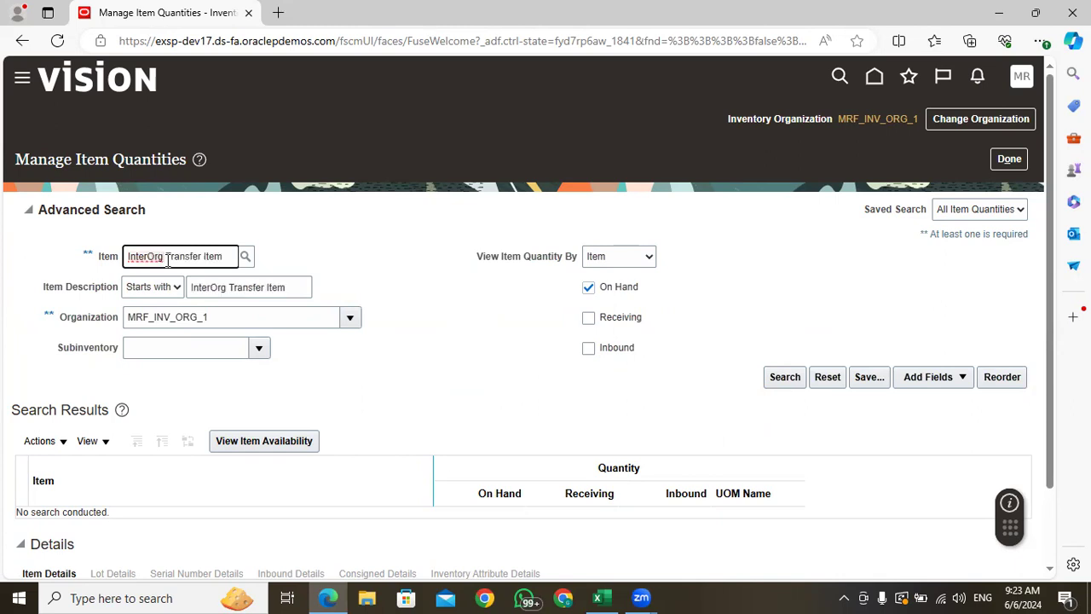
left_click(778, 383)
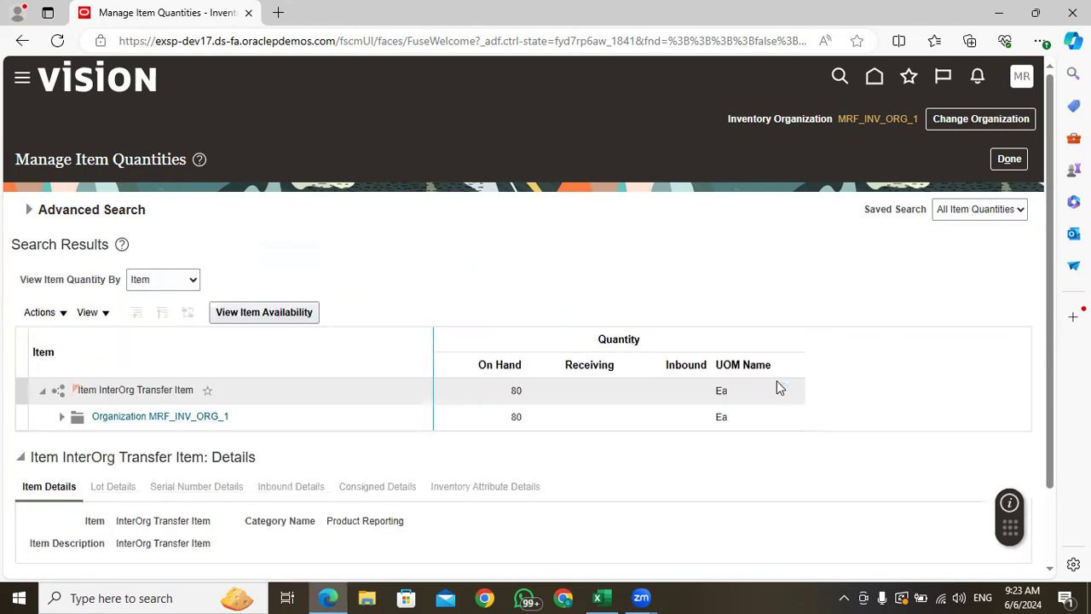
left_click(70, 421)
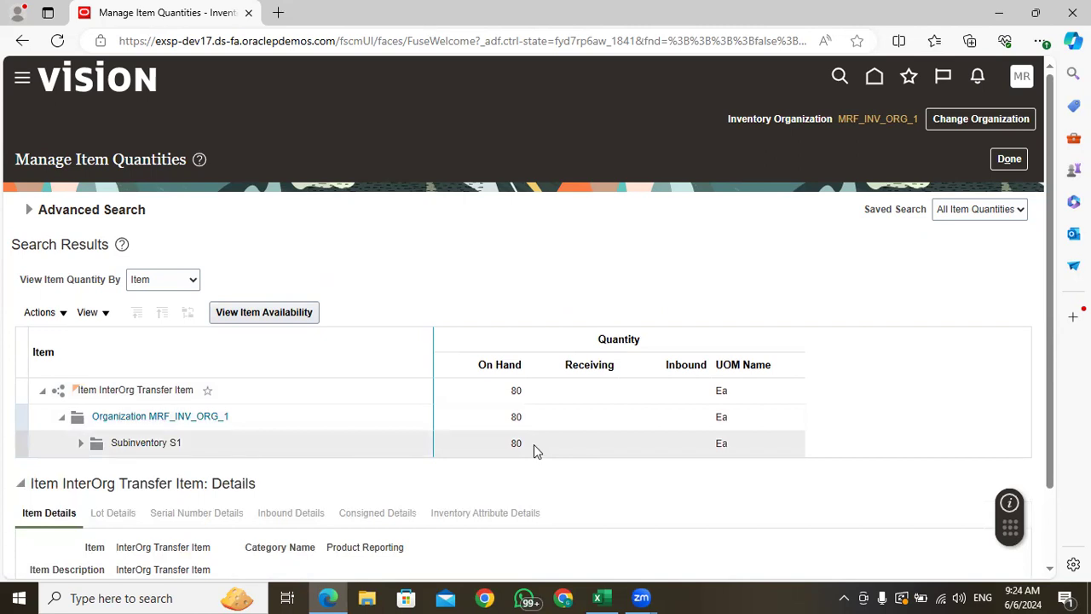
left_click(910, 124)
left_click(1023, 162)
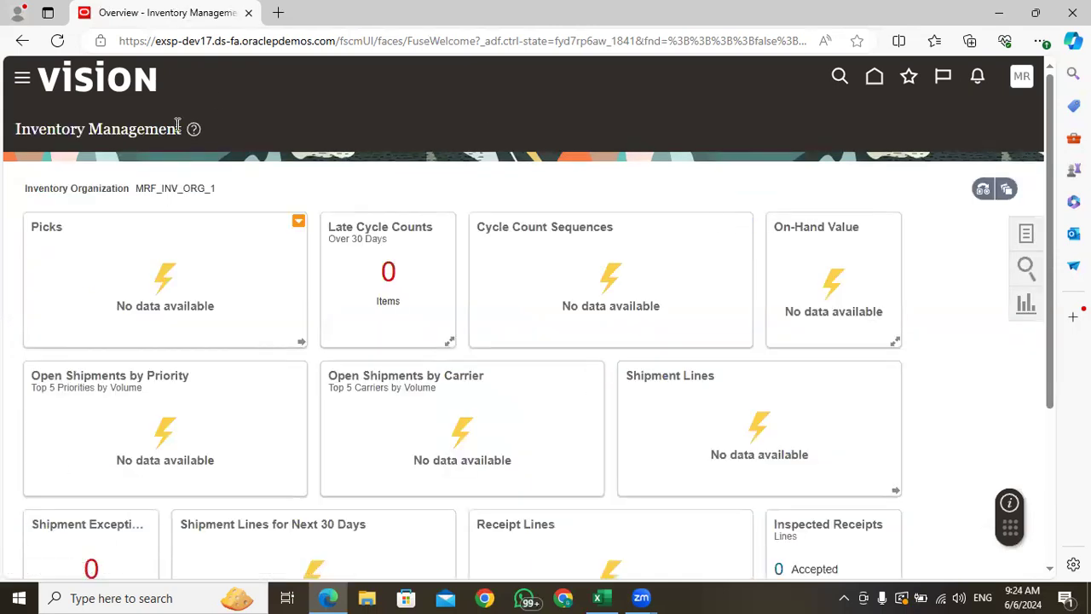
Switch to the scm training material workbook in Excel and enter "Create Interorg Transfer" in C28, beside the Exceution heading
left_click(600, 597)
scroll(427, 400, "down", 5)
key("Down")
key("Down")
key("Down")
left_click(224, 417)
left_click(271, 392)
left_click(294, 392)
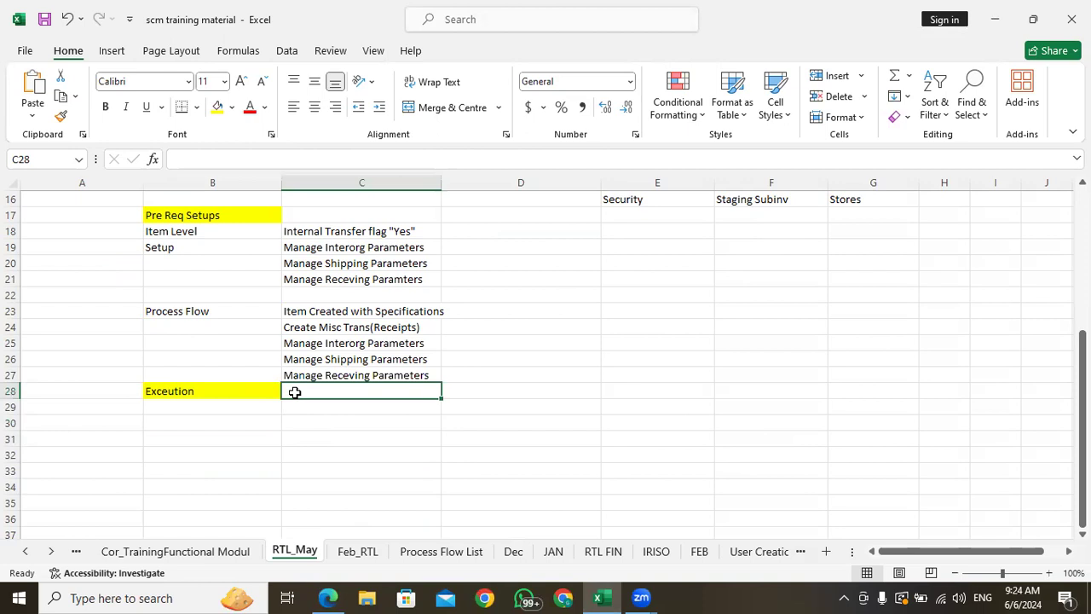
type("Create ")
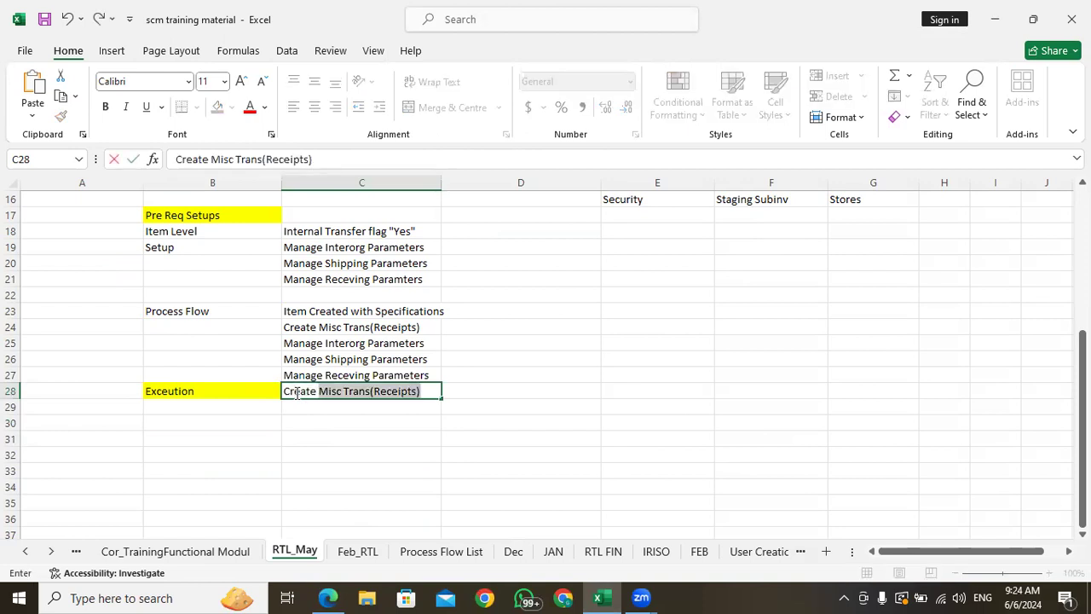
type("Interor")
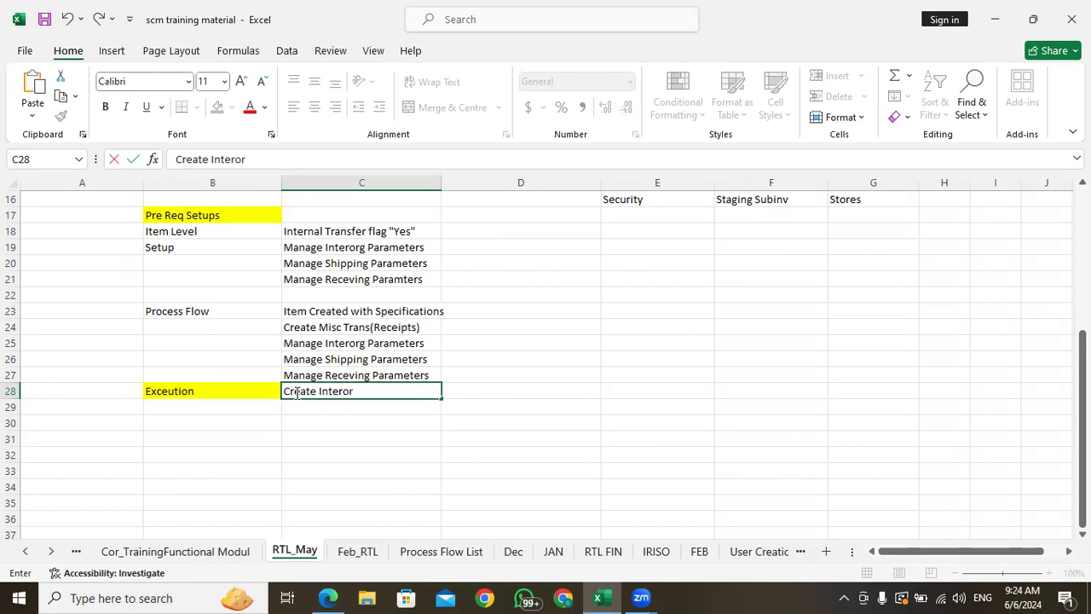
type("g Transfer")
key("Return")
Add the execution steps "Enter Item Details" in C29 and "Submit" in C30
type("En")
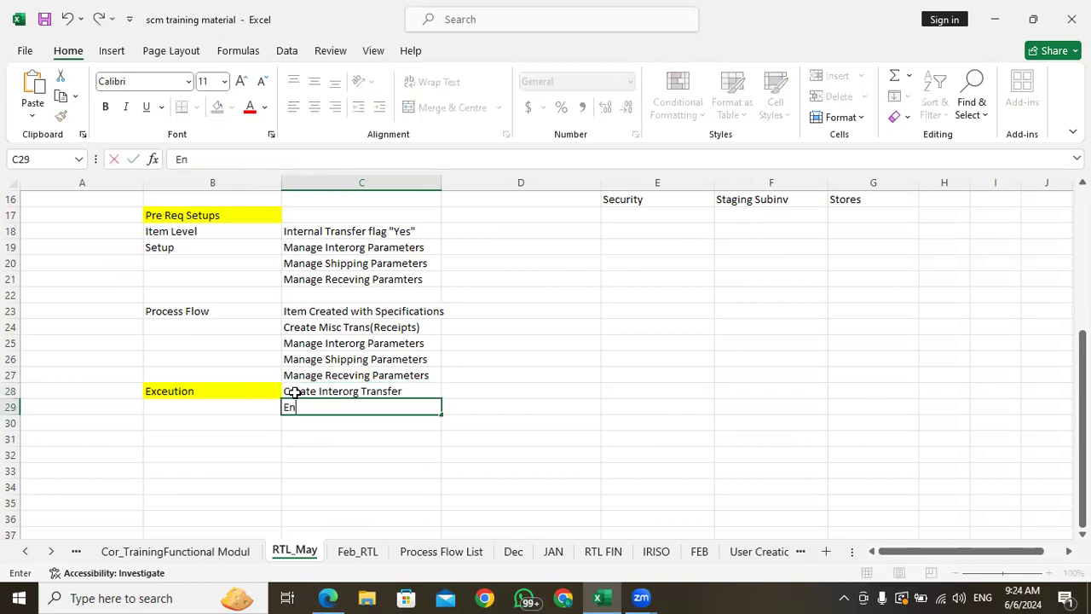
type("ter Item Details")
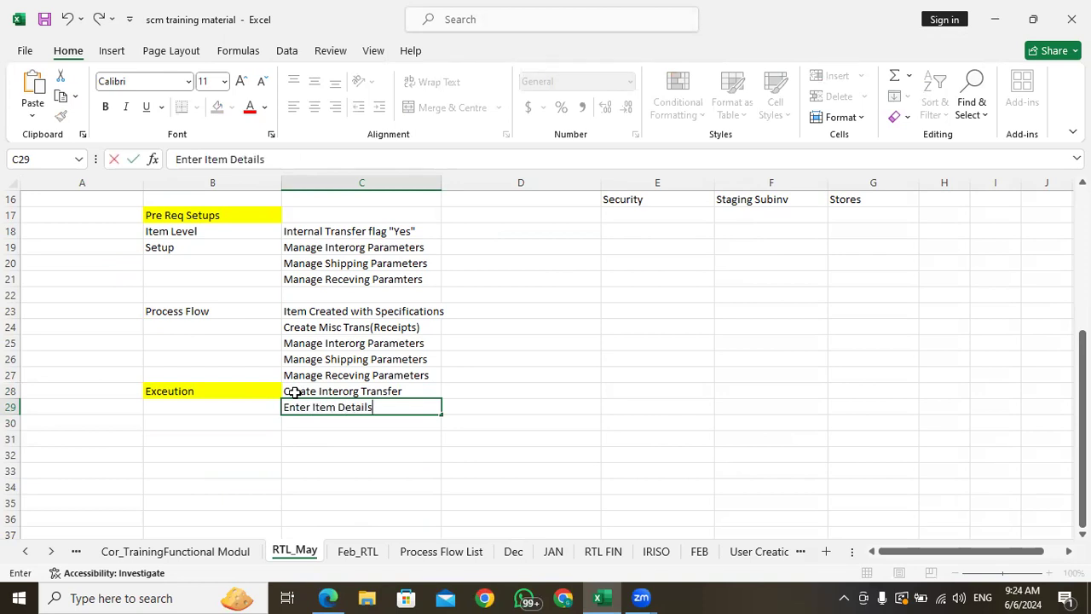
key("Return")
type("Submit")
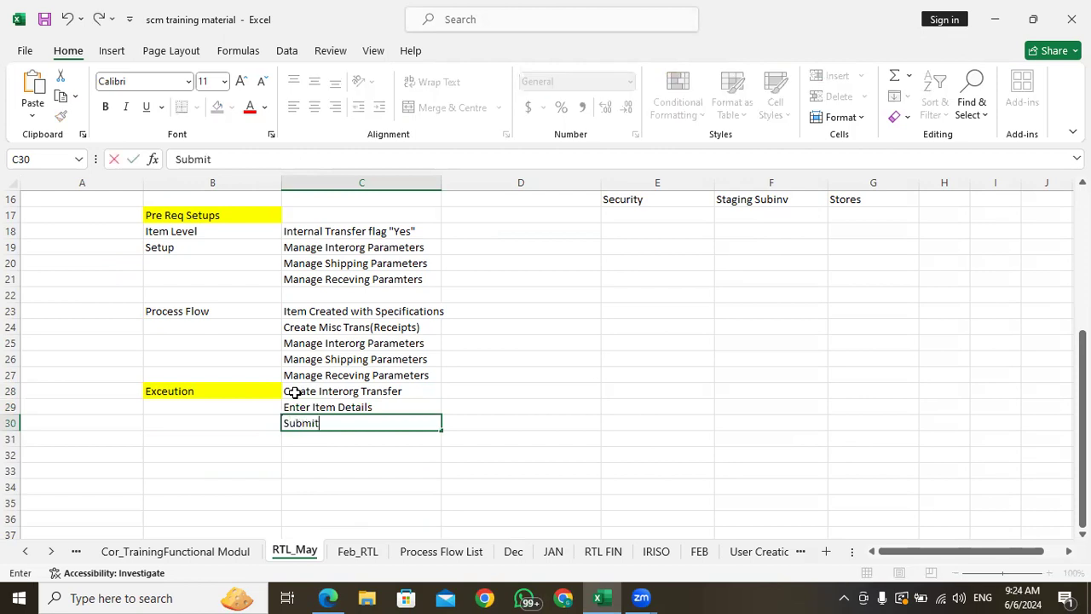
key("Return")
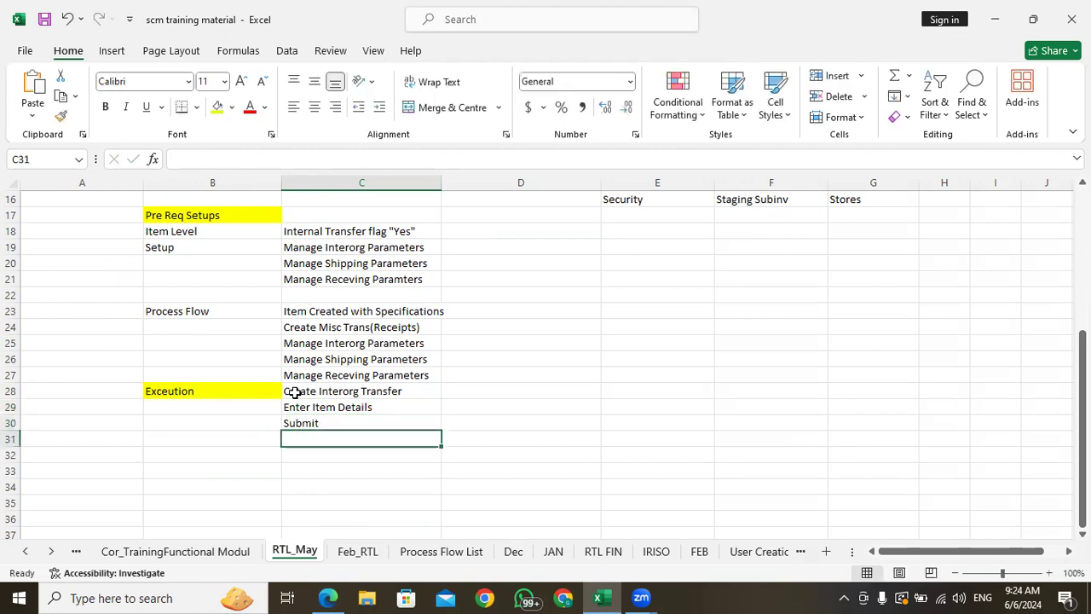
Enter "Source Org" in D28, next to the Create Interorg Transfer step
left_click(470, 392)
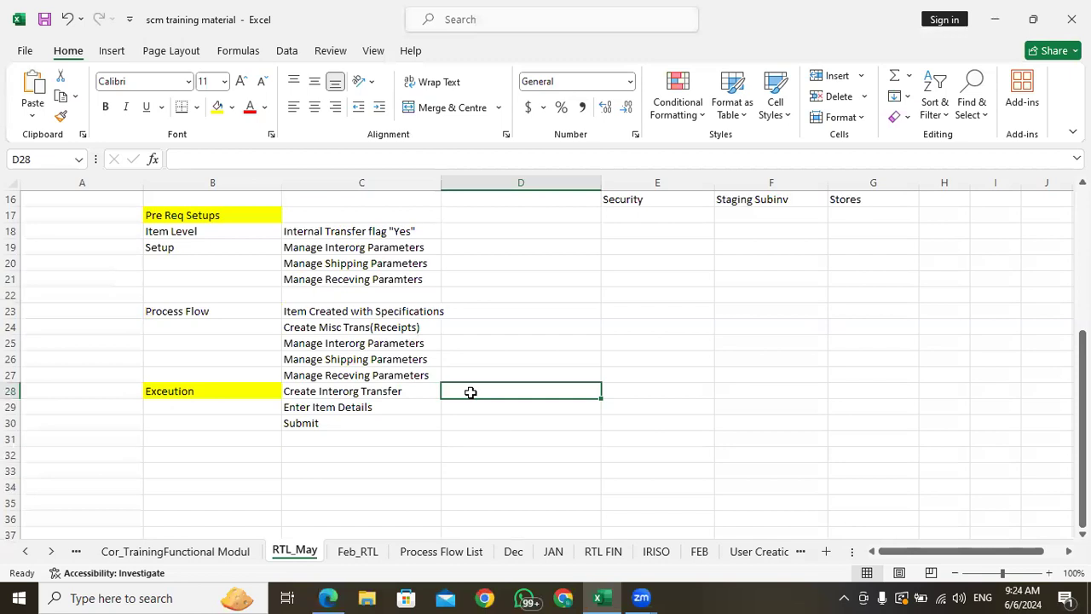
type("Source Org")
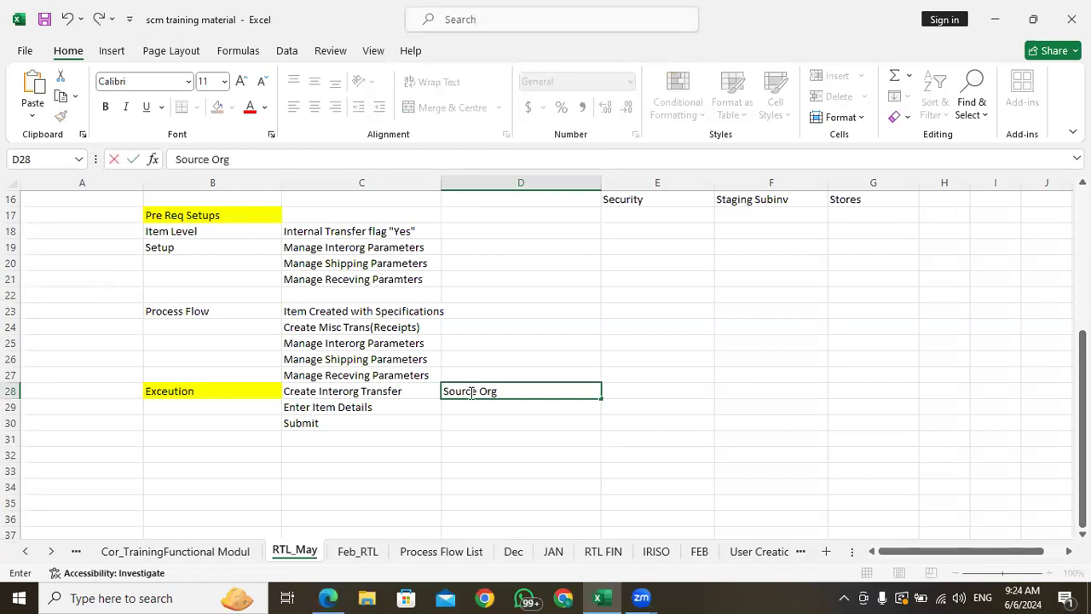
left_click(385, 390)
left_click(475, 393)
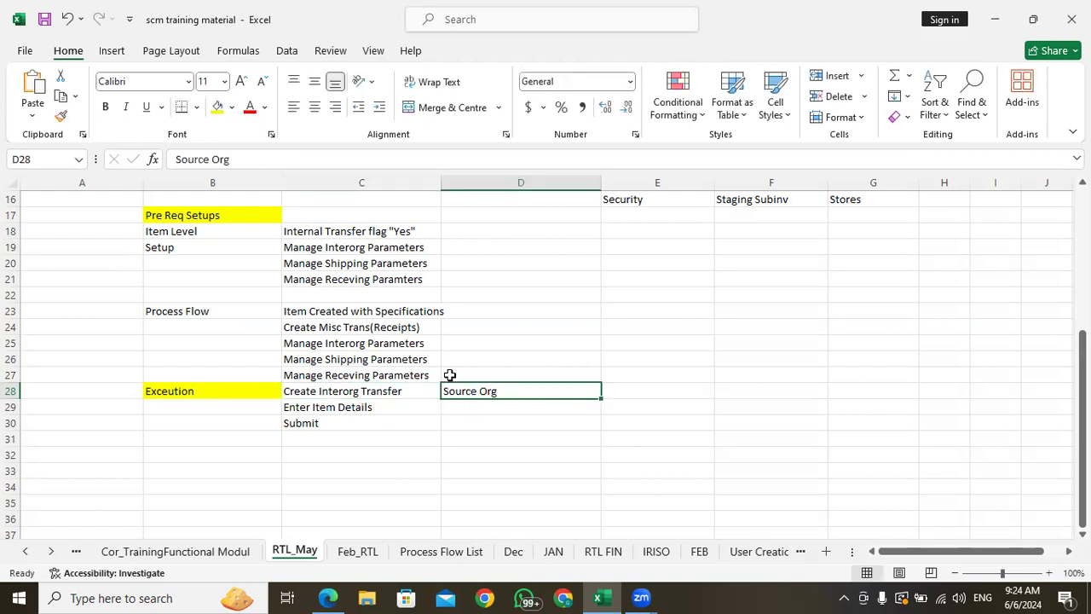
Enter the execution step "Recevie the Material" in C31 with "Destination" beside it in D31
left_click(354, 441)
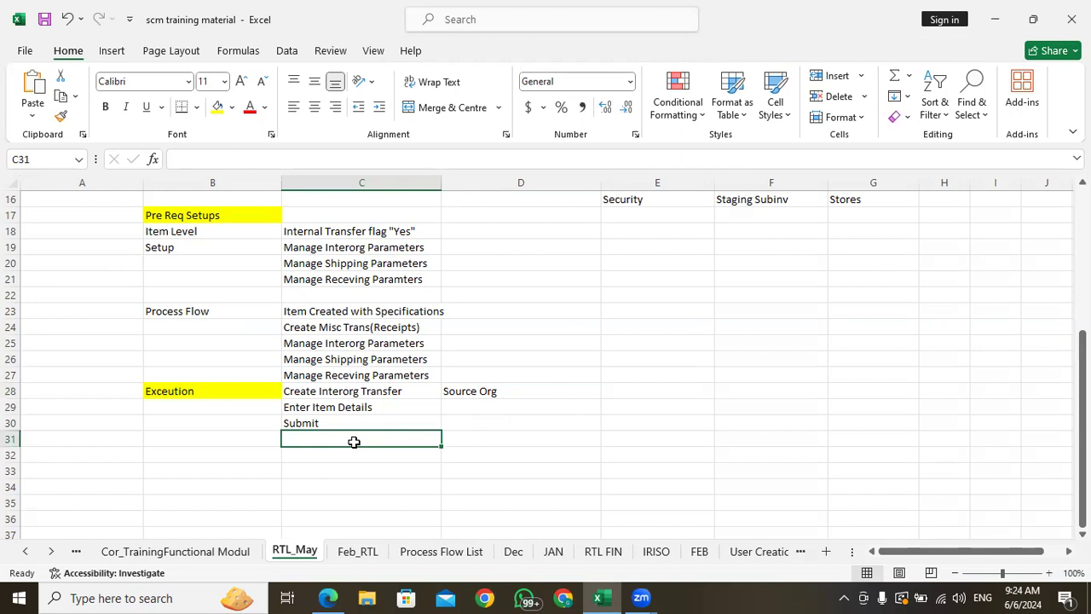
type("Rec")
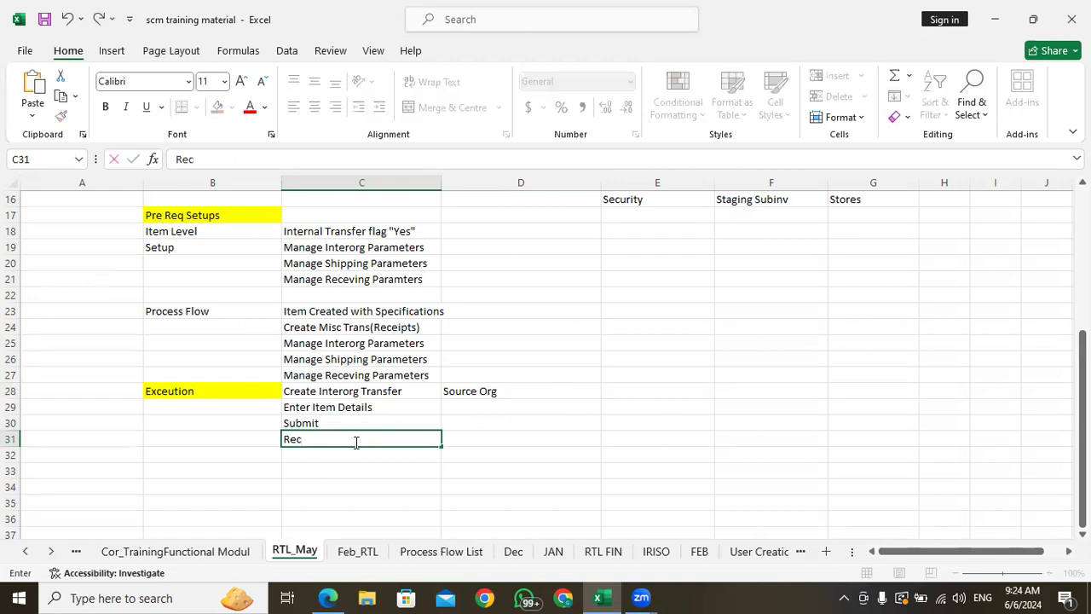
type("evie the Material")
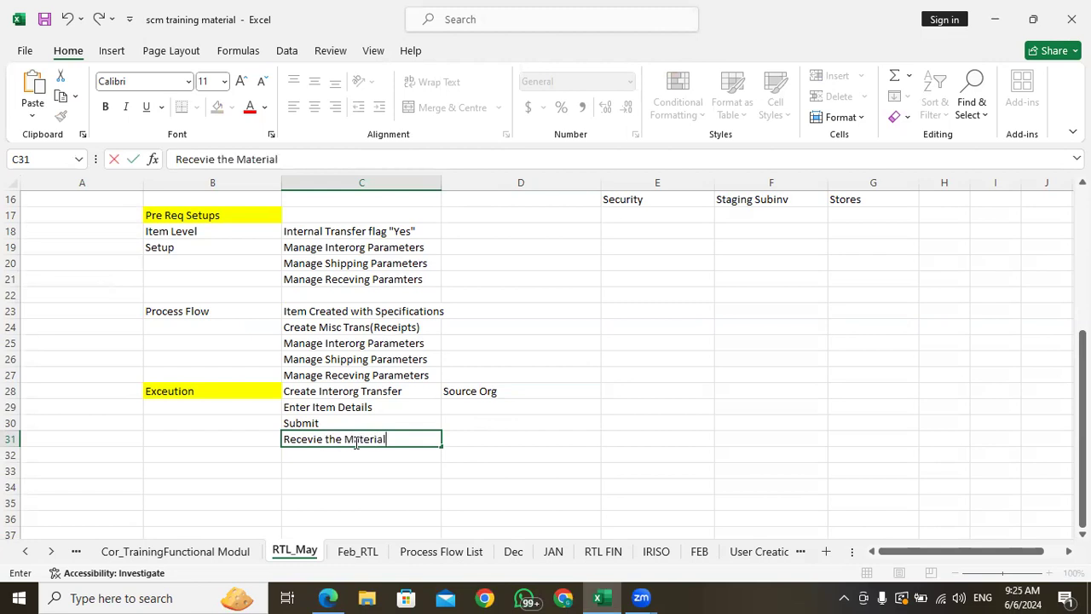
key("Tab")
type("Des")
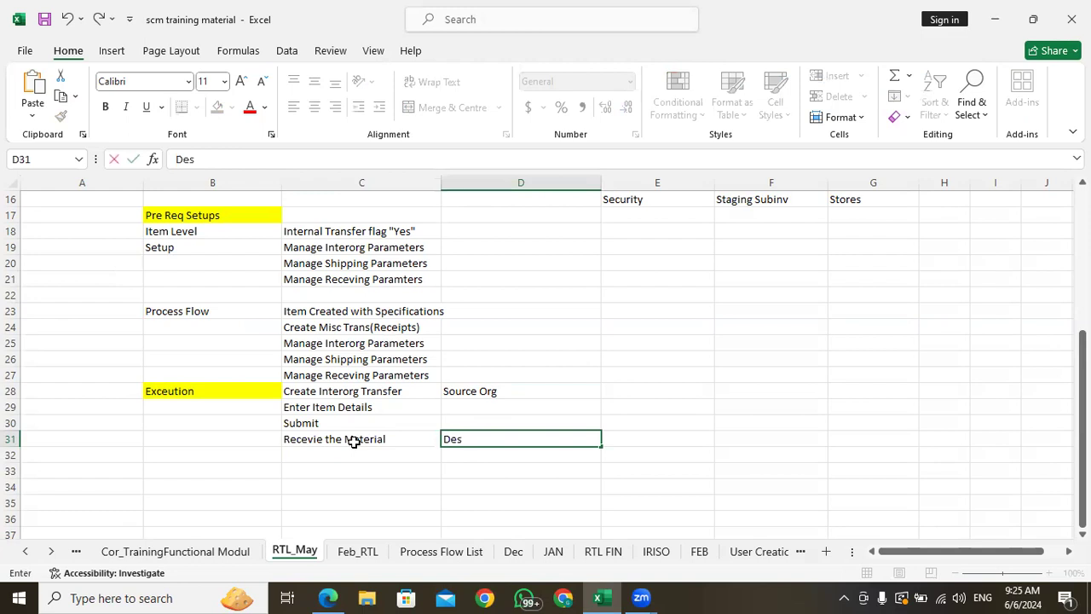
type("tination")
key("Return")
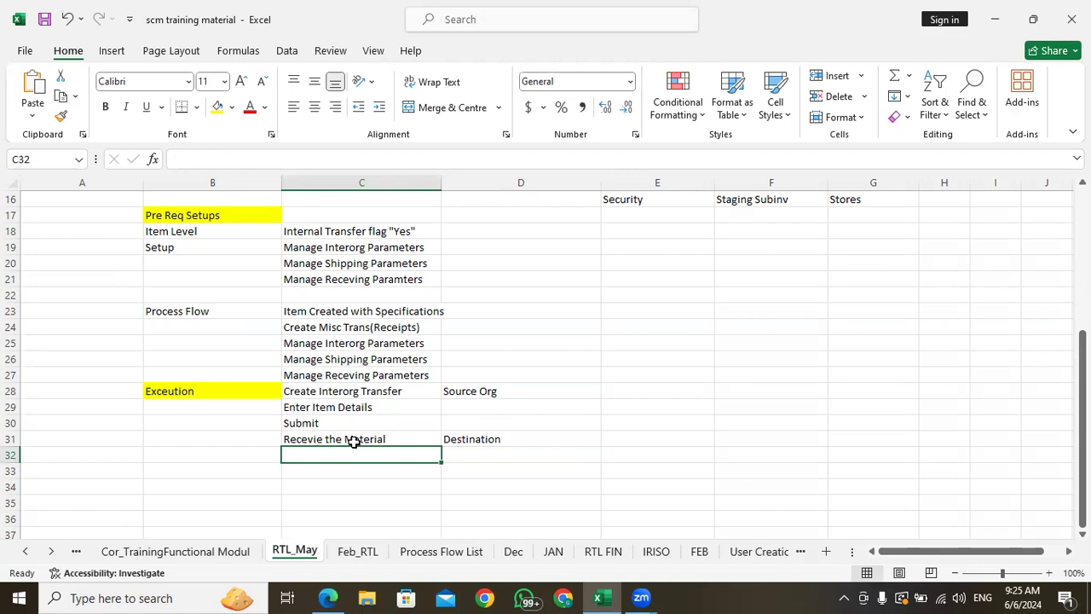
Add the execution step "Receipt Created" in C32, below the material receiving step
left_click(356, 440)
left_click(367, 457)
type("Re")
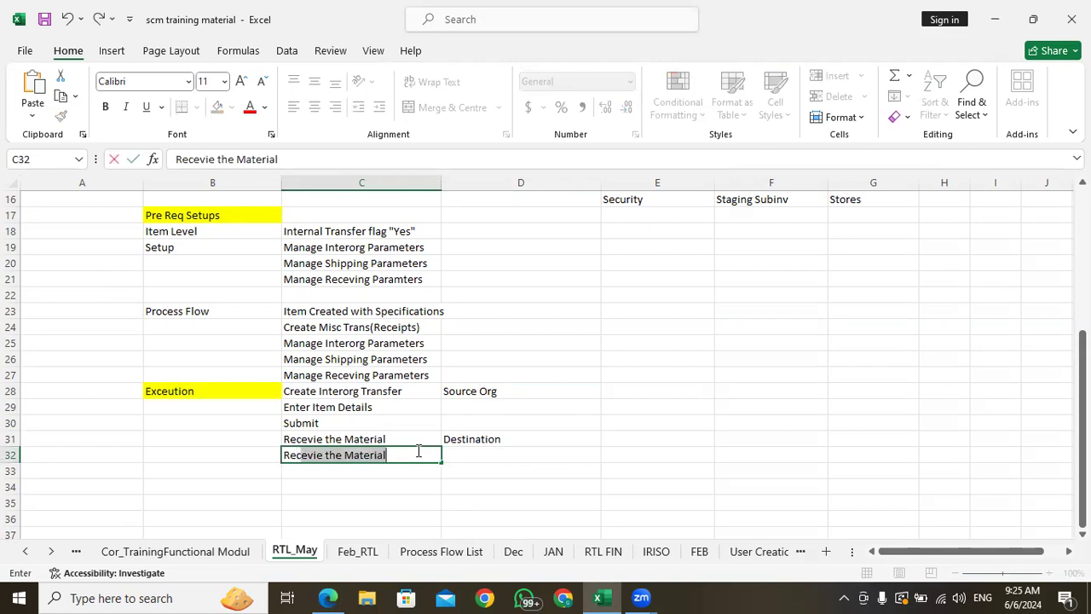
type("ceipt ")
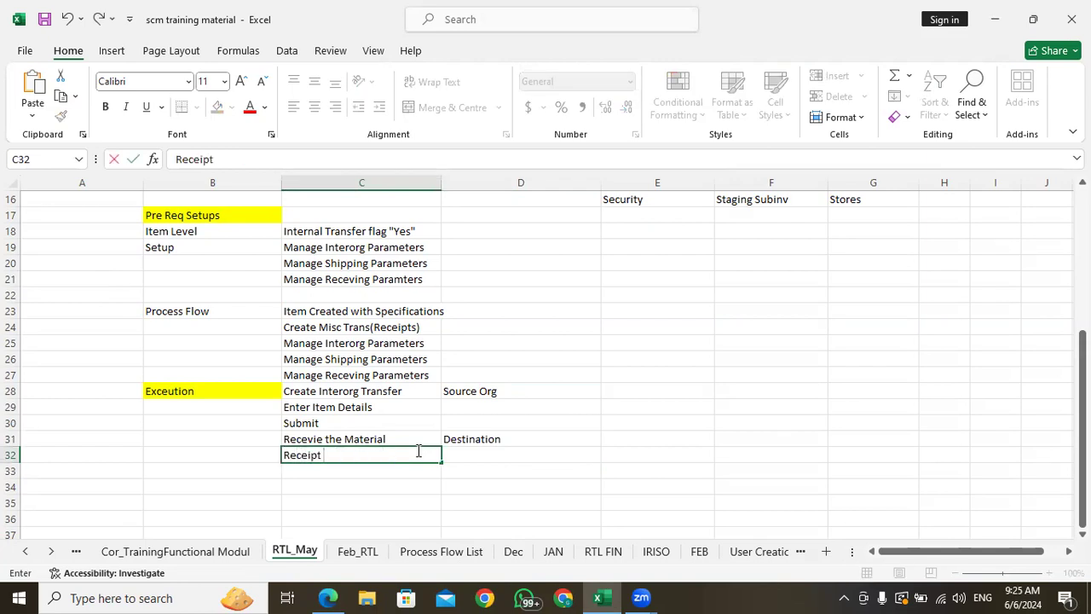
type("Created")
key("Return")
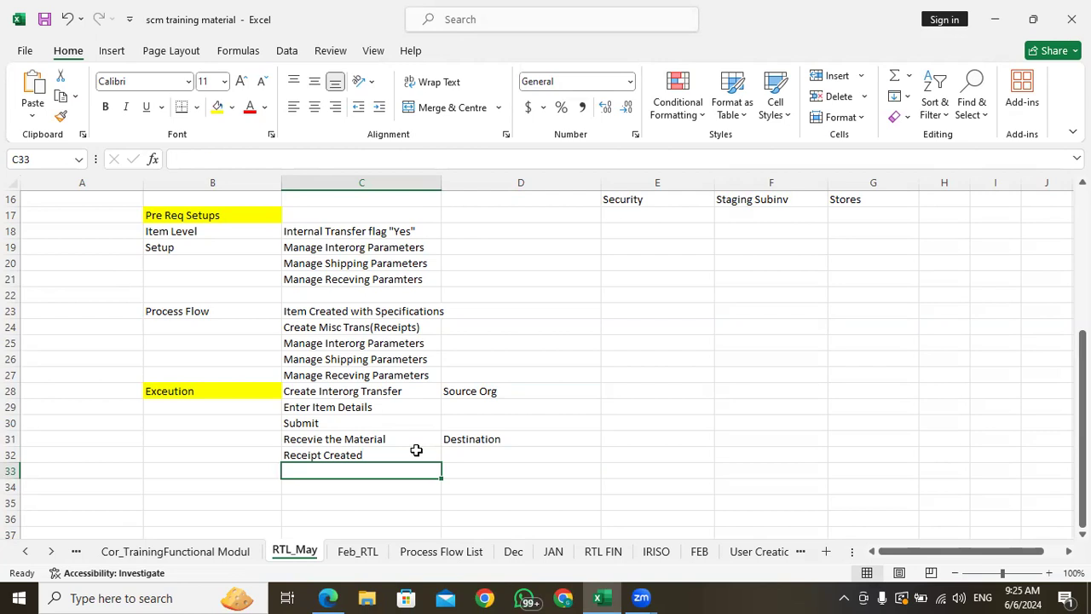
Enter "Verify the Onhand Quantity" in C33 as the last execution step
type("Veriy")
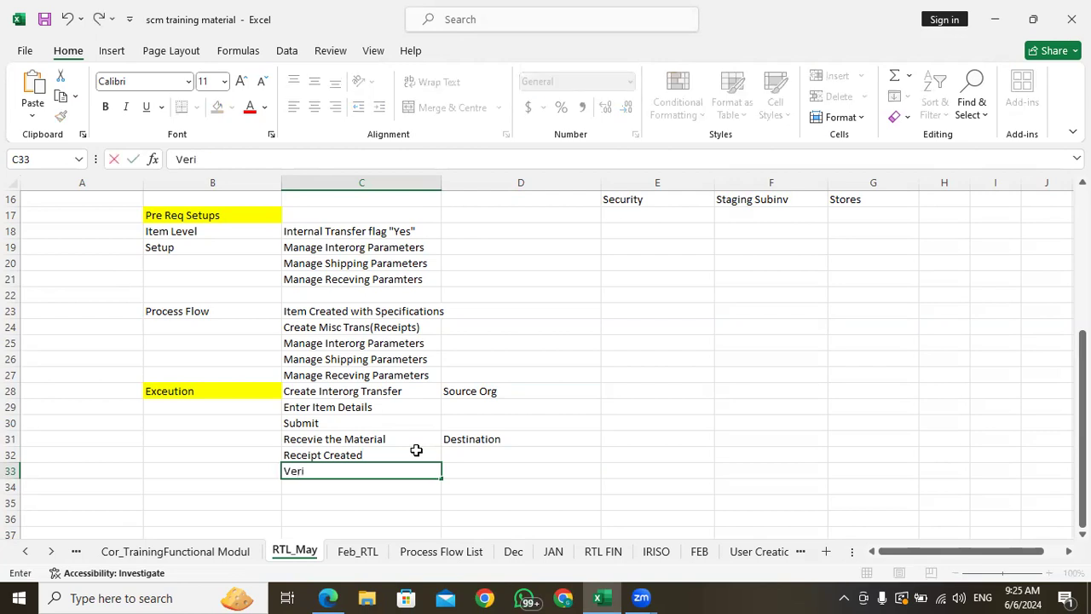
key("BackSpace")
key("BackSpace")
type("fy the Onhand Quantity")
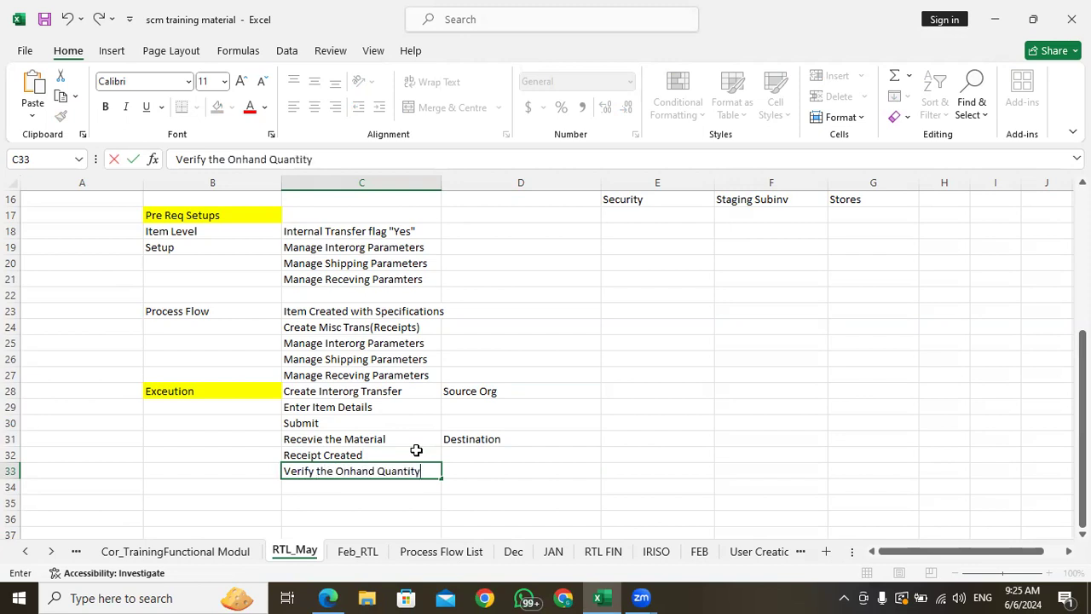
key("Return")
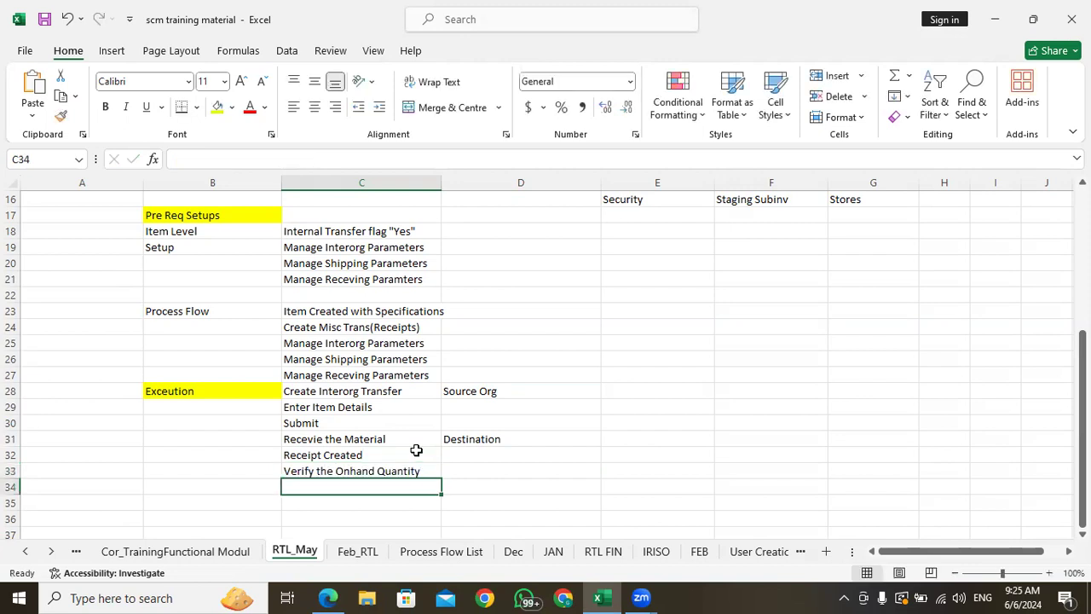
Review the Interorg Transfer notes on the RTL_May sheet, covering the execution steps, prerequisite setups, transfer types and organization data
left_click(291, 390)
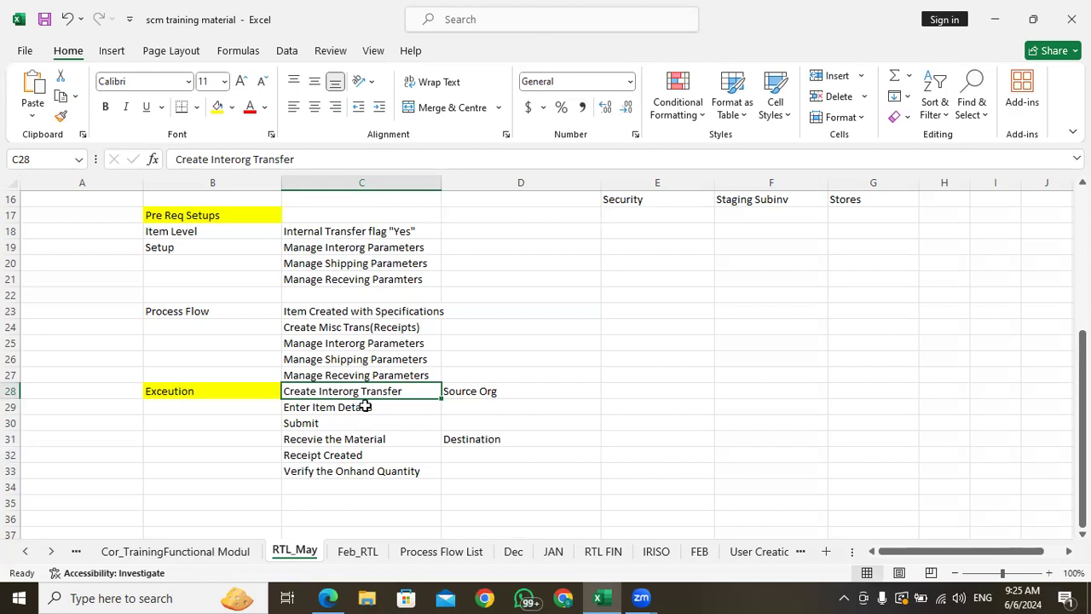
scroll(319, 386, "up", 5)
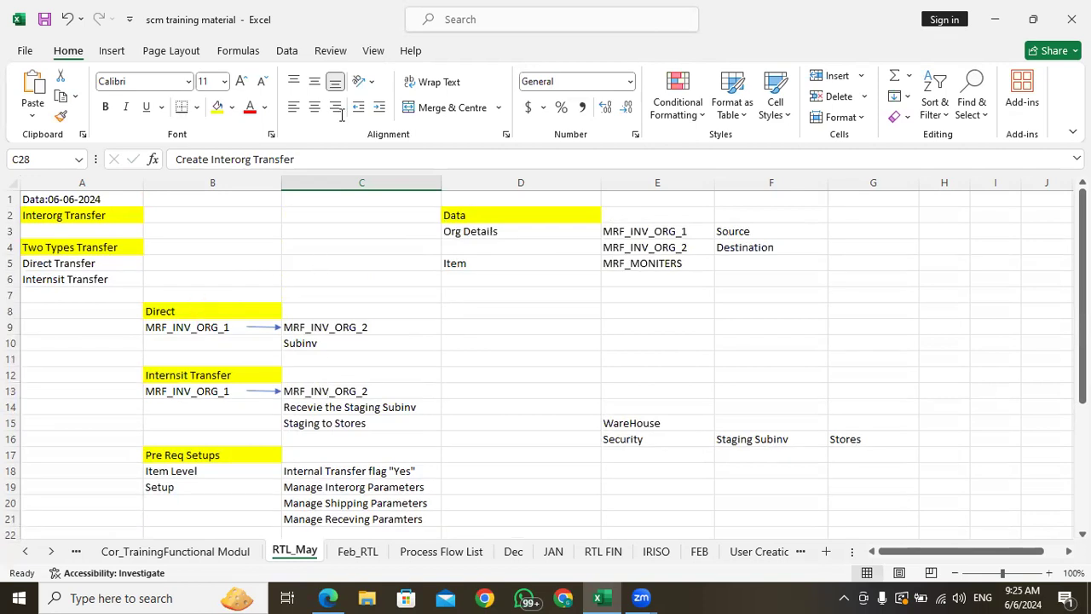
left_click(636, 230)
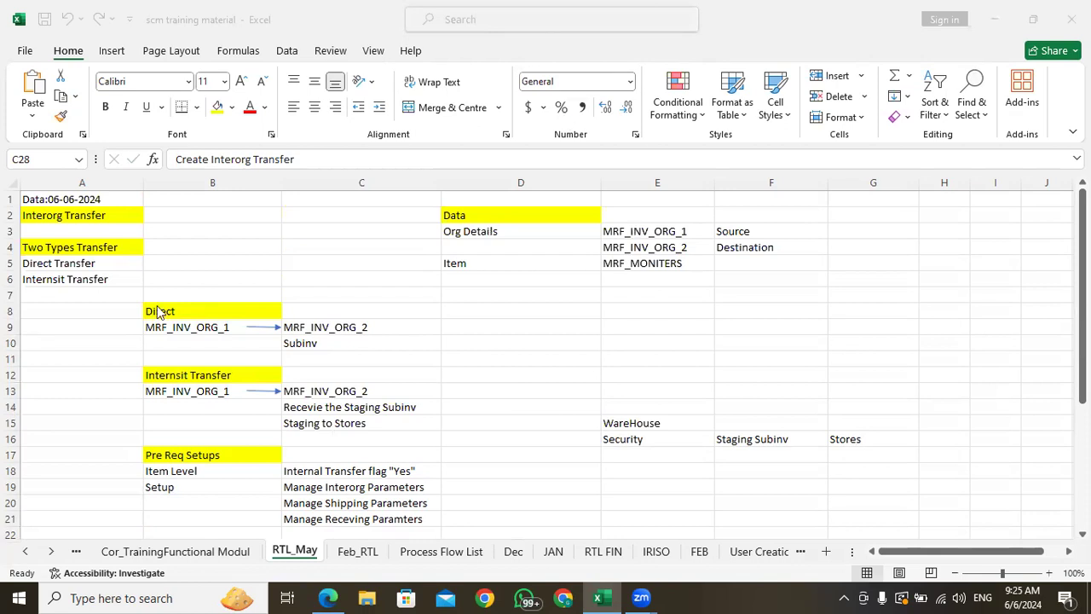
scroll(392, 289, "down", 5)
scroll(412, 349, "up", 5)
scroll(412, 350, "up", 1)
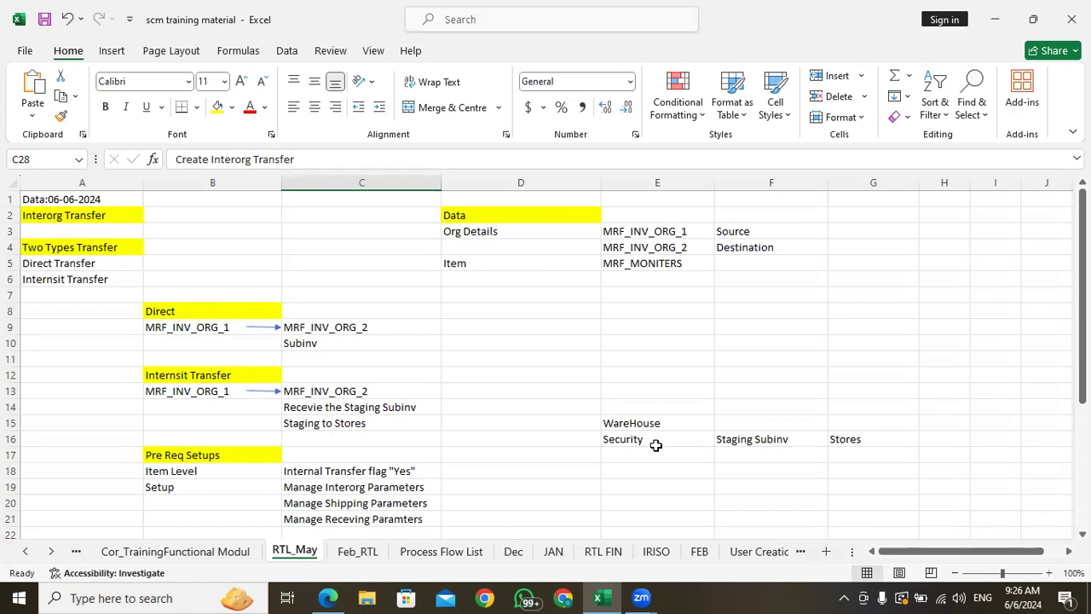
scroll(271, 344, "down", 5)
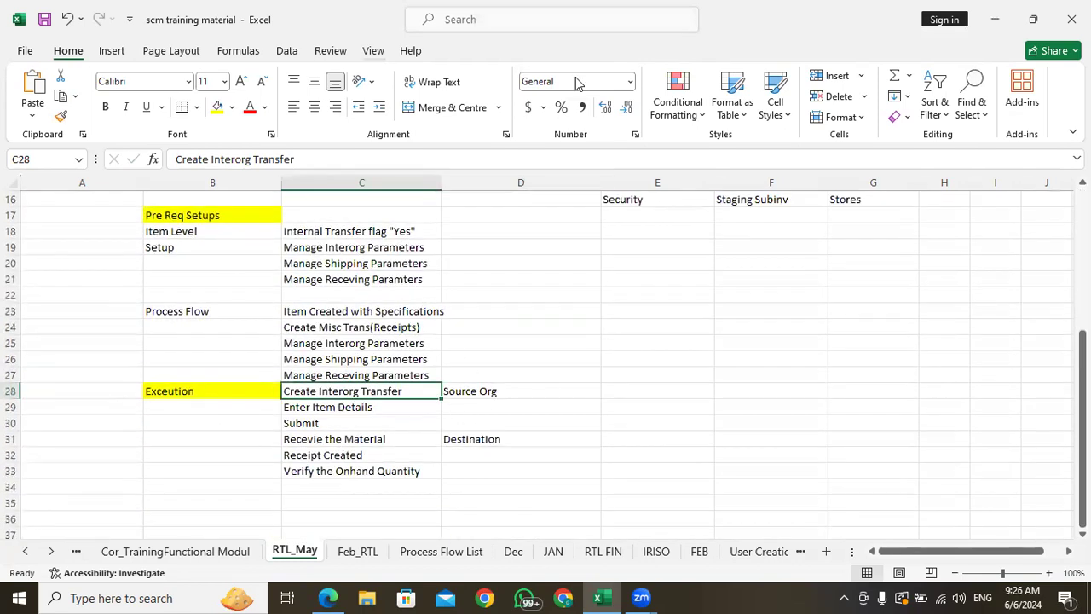
scroll(317, 339, "up", 5)
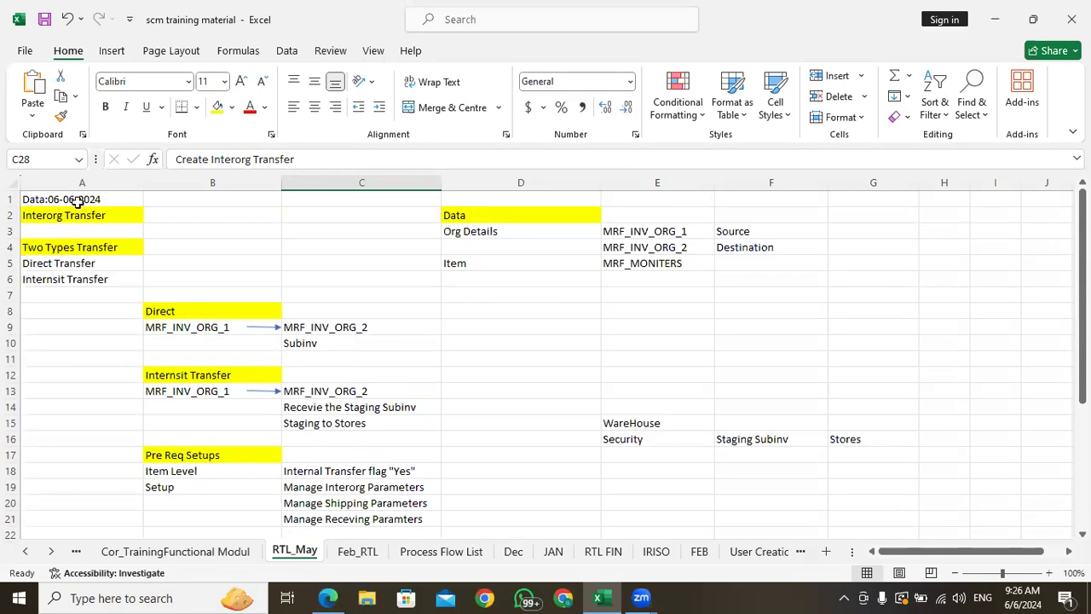